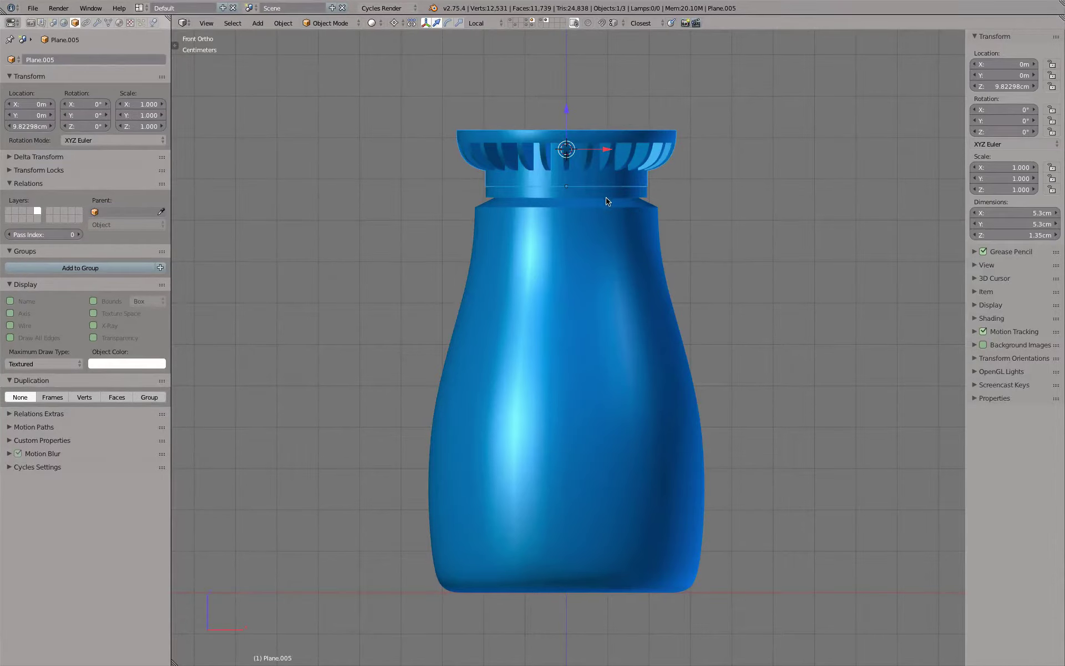
# Show the ribbed cap Plane.005 alone without the bottle body and view it from above.
pyautogui.moveTo(613, 202); pyautogui.dragTo(643, 231, button='middle')
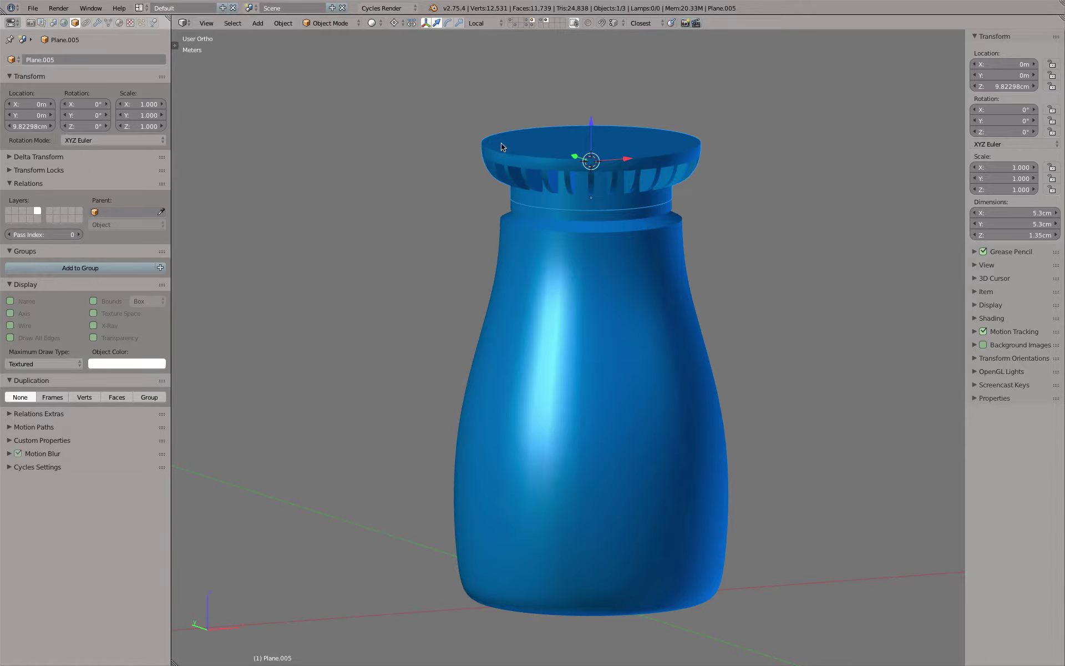
pyautogui.hotkey('shift', 'h')
pyautogui.moveTo(547, 355)
pyautogui.mouseDown(button='middle')
pyautogui.moveTo(547, 240)
pyautogui.moveTo(564, 185)
pyautogui.moveTo(536, 355)
pyautogui.mouseUp(button='middle')
pyautogui.scroll(5, 537, 367)
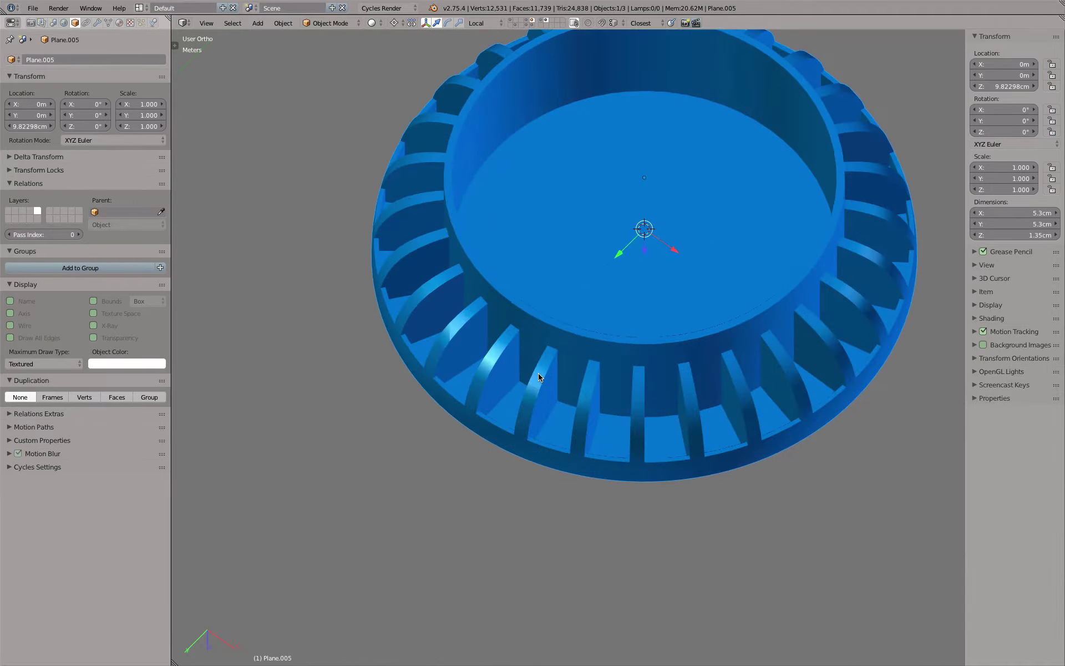
pyautogui.scroll(-2, 540, 376)
pyautogui.scroll(-2, 541, 377)
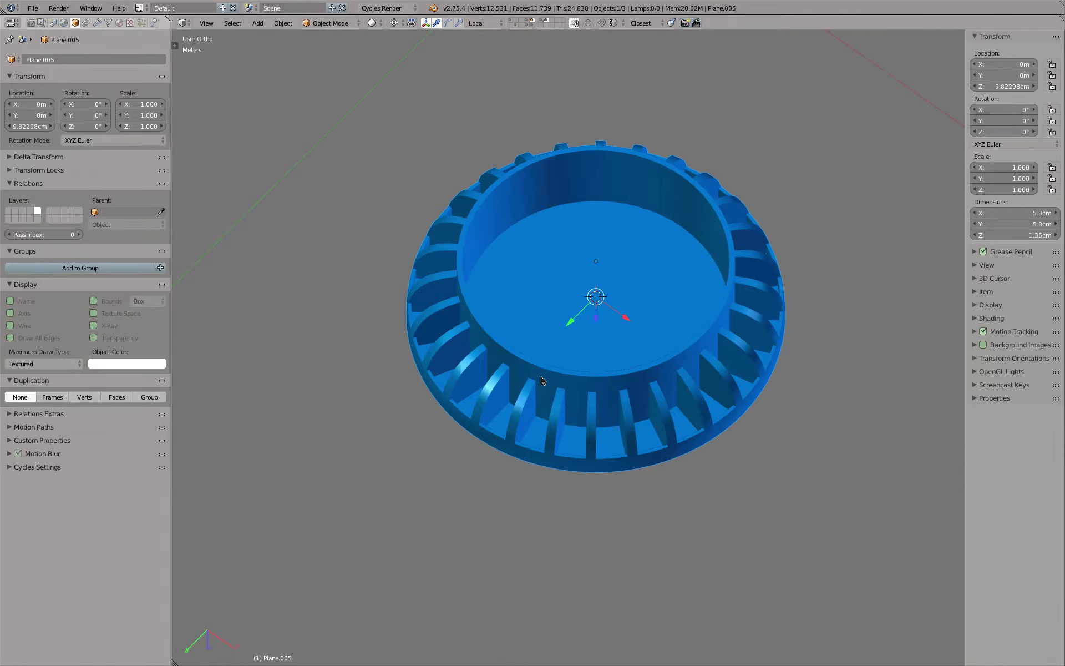
pyautogui.press('KP_1')
pyautogui.press('ctrl+KP_8')
pyautogui.press('ctrl+KP_8')
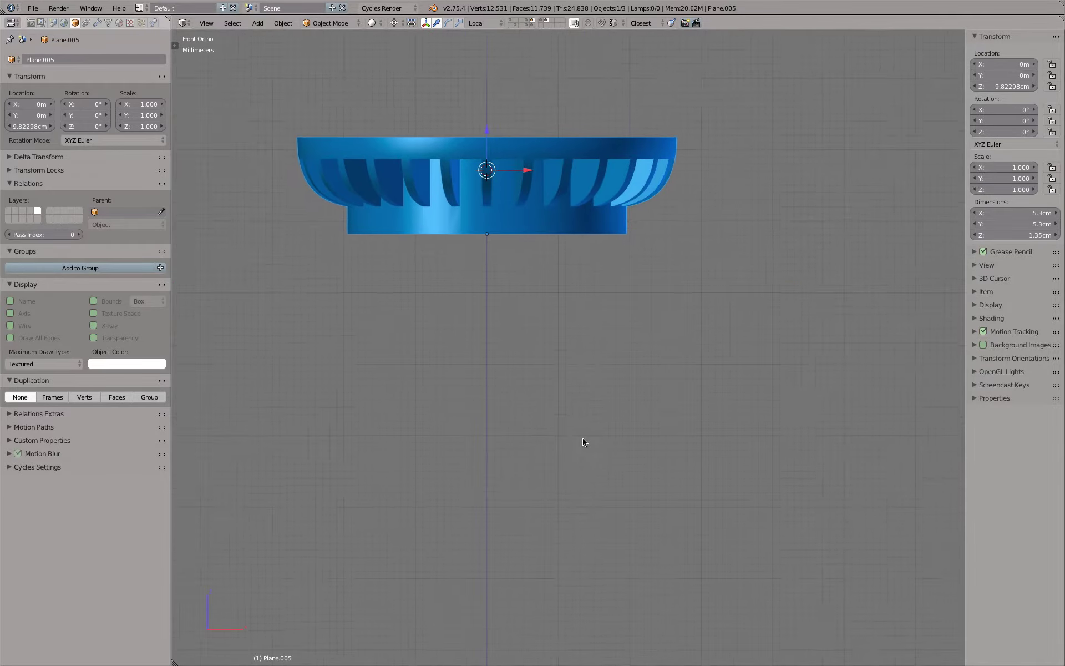
pyautogui.press('ctrl+KP_8')
pyautogui.press('ctrl+KP_8')
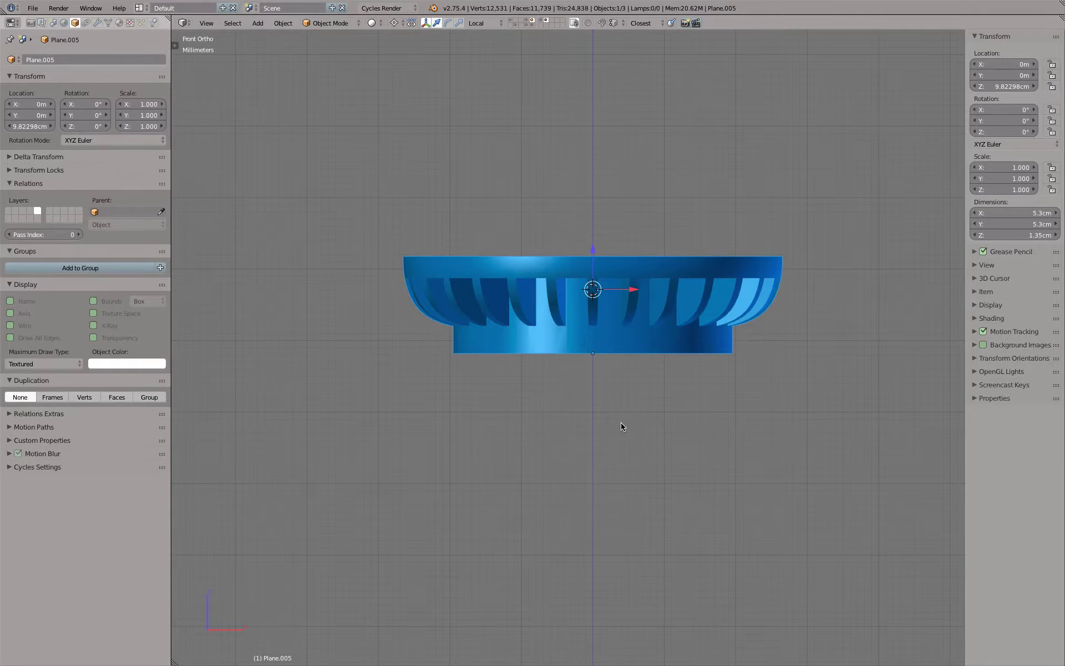
pyautogui.moveTo(627, 418)
pyautogui.mouseDown(button='middle')
pyautogui.moveTo(613, 433)
pyautogui.moveTo(575, 251)
pyautogui.moveTo(606, 282)
pyautogui.mouseUp(button='middle')
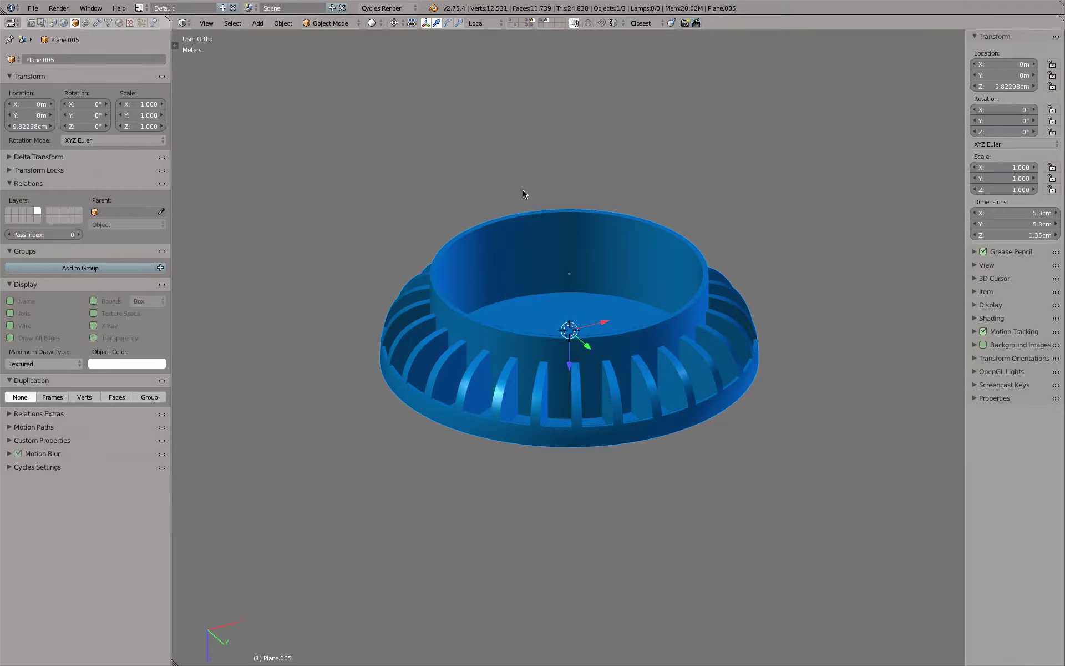
pyautogui.scroll(1, 542, 231)
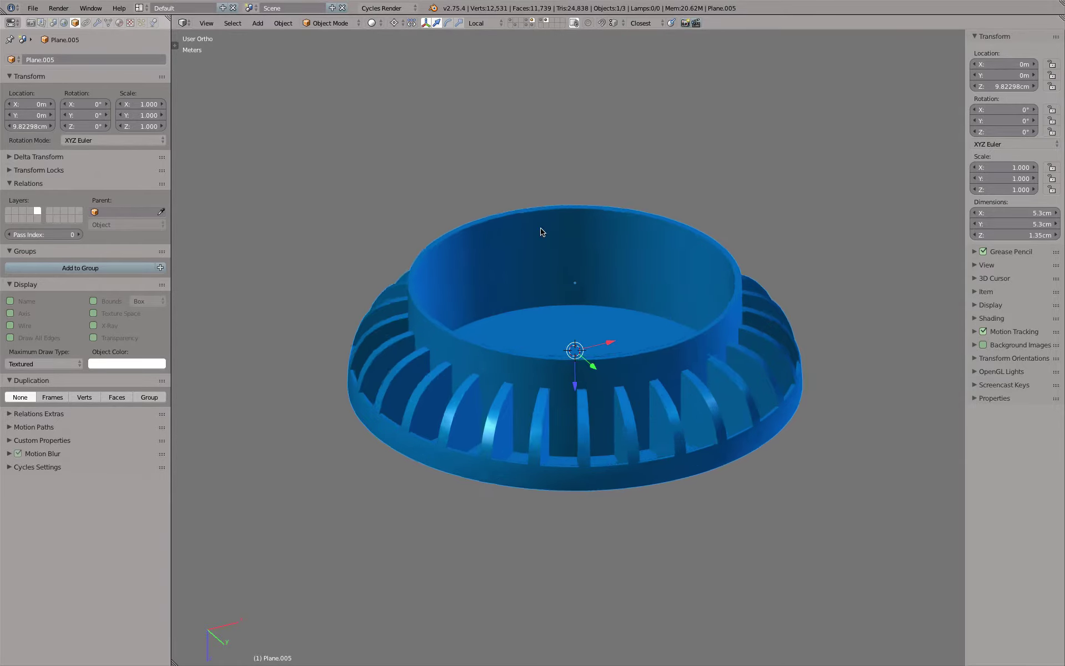
pyautogui.scroll(1, 542, 231)
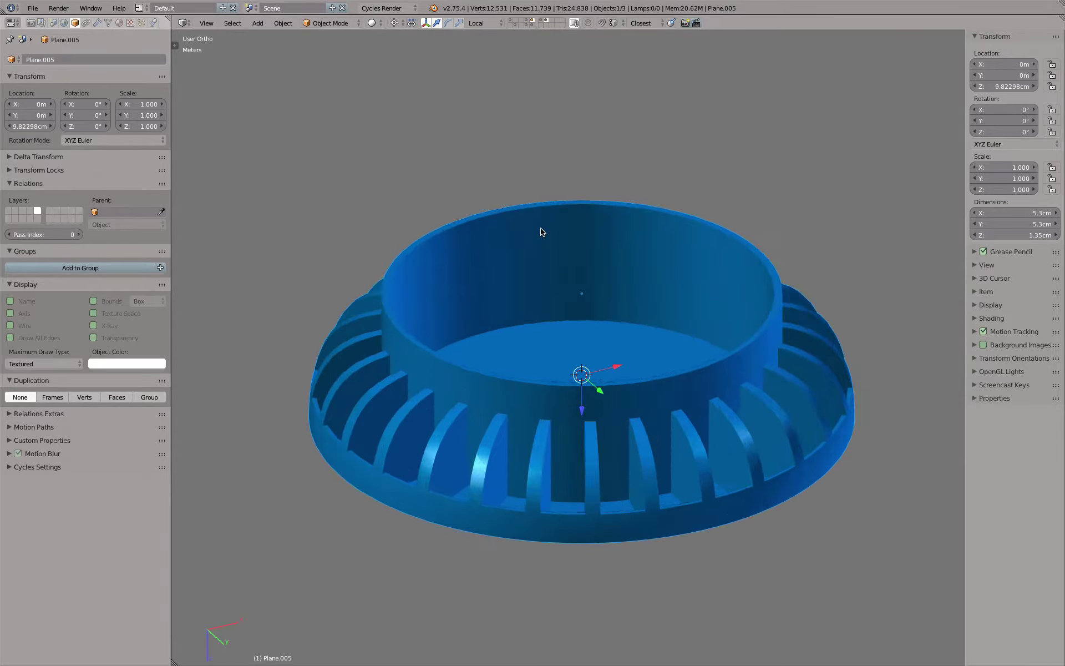
# Show the ring-curves layer and select the upper BezierCircle.
pyautogui.click(512, 24)
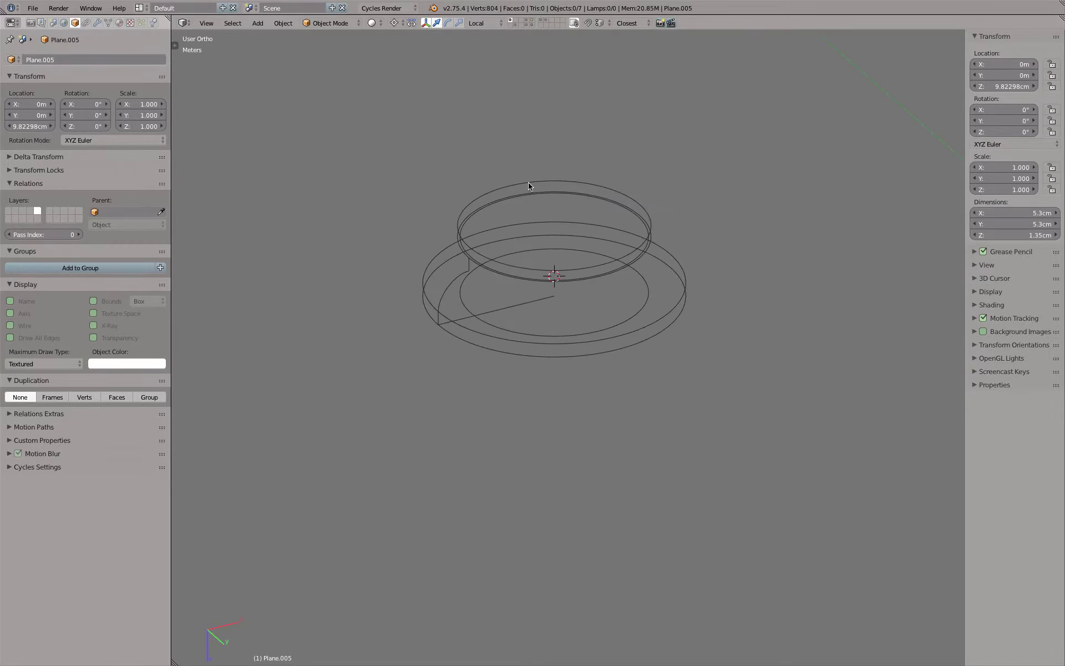
pyautogui.press('KP_8')
pyautogui.press('KP_8')
pyautogui.press('KP_8')
pyautogui.press('KP_8')
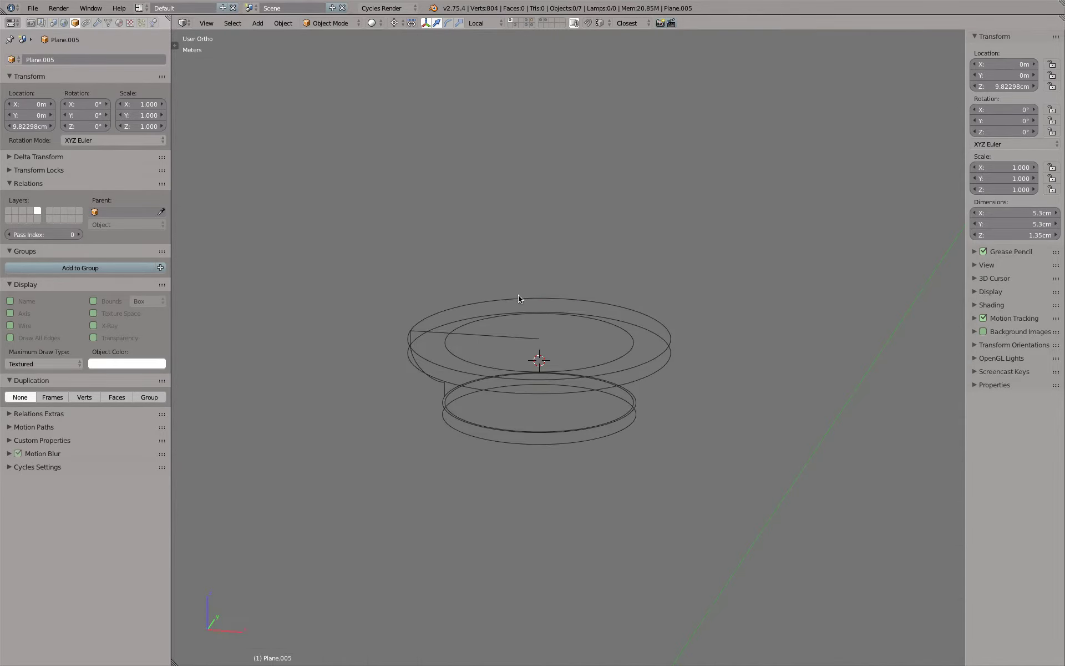
pyautogui.rightClick(462, 328)
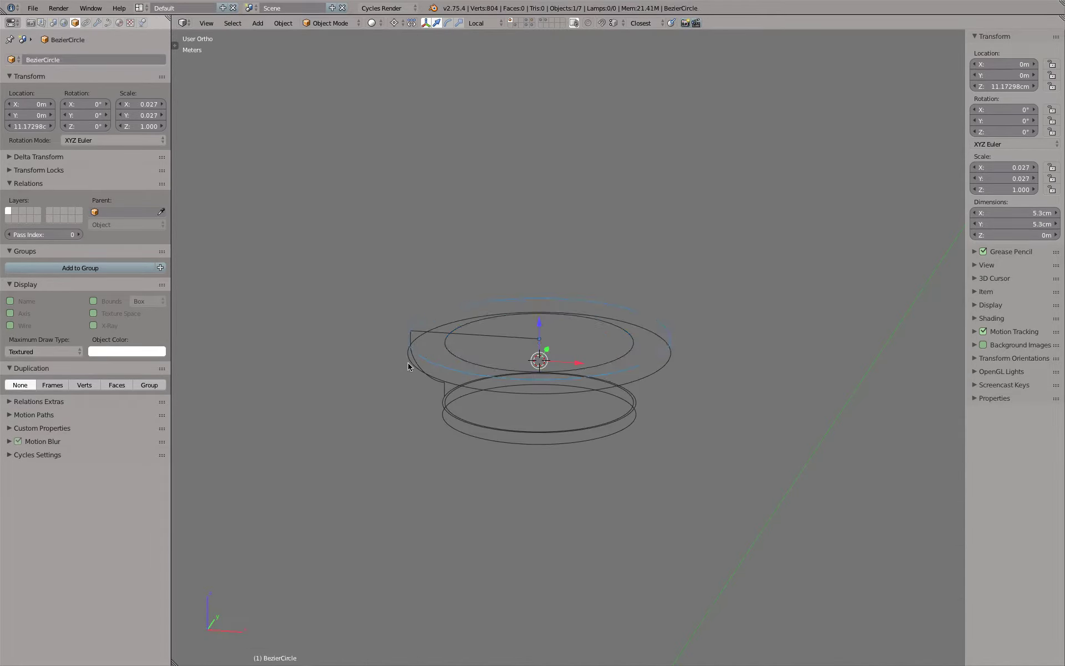
pyautogui.rightClick(450, 408)
pyautogui.rightClick(447, 417)
pyautogui.rightClick(472, 437)
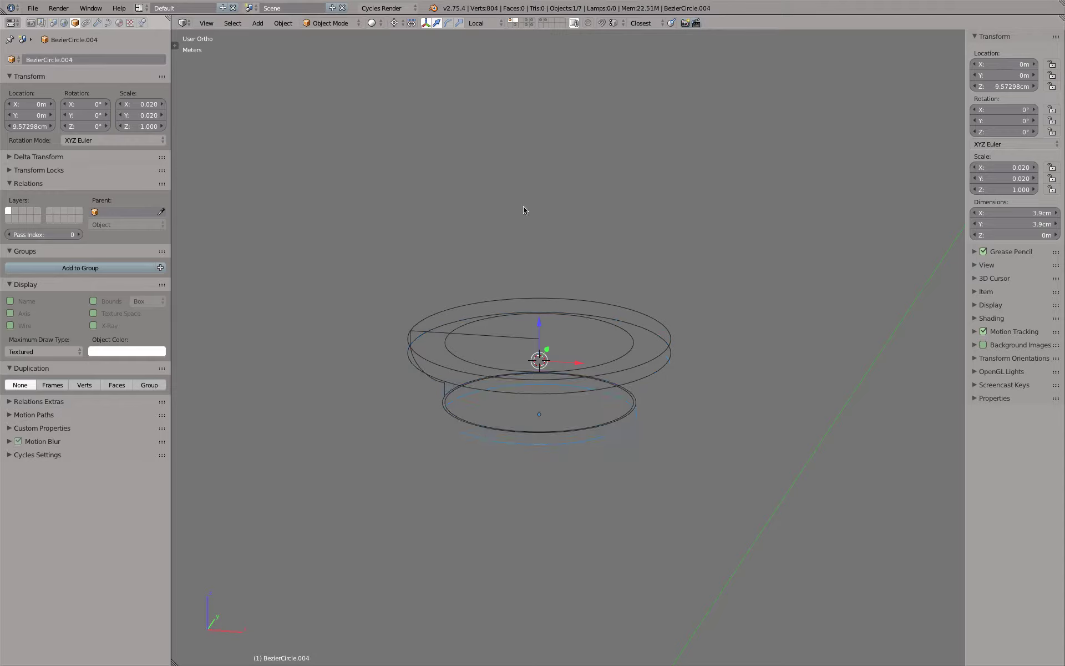
pyautogui.moveTo(572, 309)
pyautogui.mouseDown(button='middle')
pyautogui.moveTo(564, 293)
pyautogui.moveTo(576, 284)
pyautogui.moveTo(520, 296)
pyautogui.mouseUp(button='middle')
pyautogui.rightClick(519, 295)
# Snap the 3D cursor to the upper ring and add a mesh circle there.
pyautogui.hotkey('shift', 's')
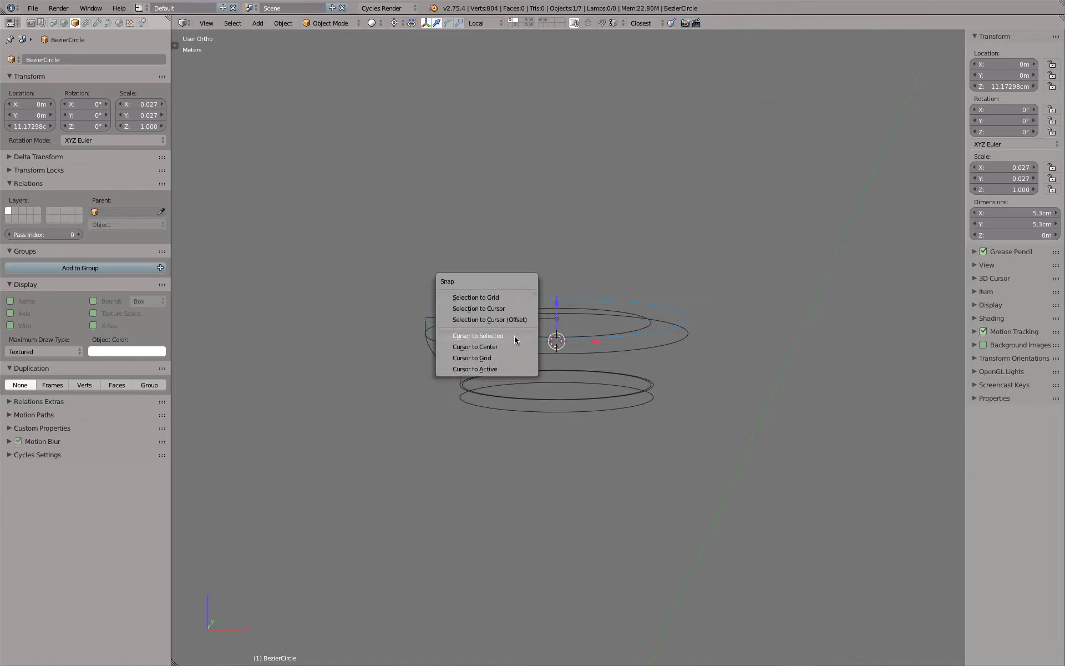
pyautogui.click(515, 340)
pyautogui.press('a')
pyautogui.hotkey('shift', 'a')
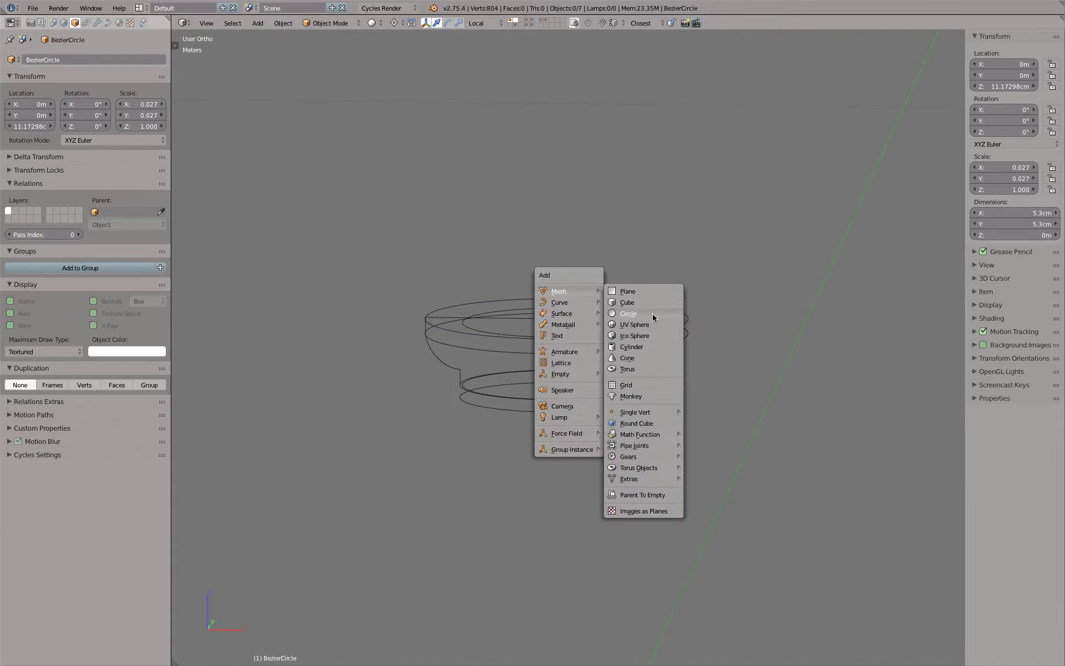
pyautogui.click(653, 315)
# Set the new circle to 8 vertices and 1 cm radius, then view it from the top.
pyautogui.press('F6')
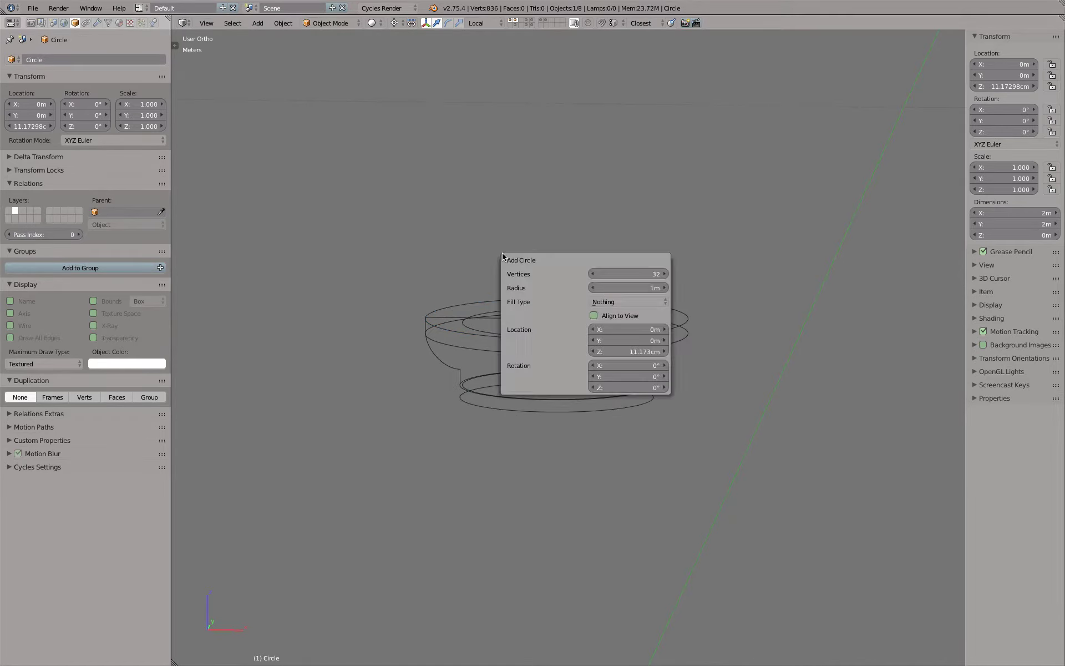
pyautogui.click(631, 269)
pyautogui.write('8')
pyautogui.press('Tab')
pyautogui.press('Return')
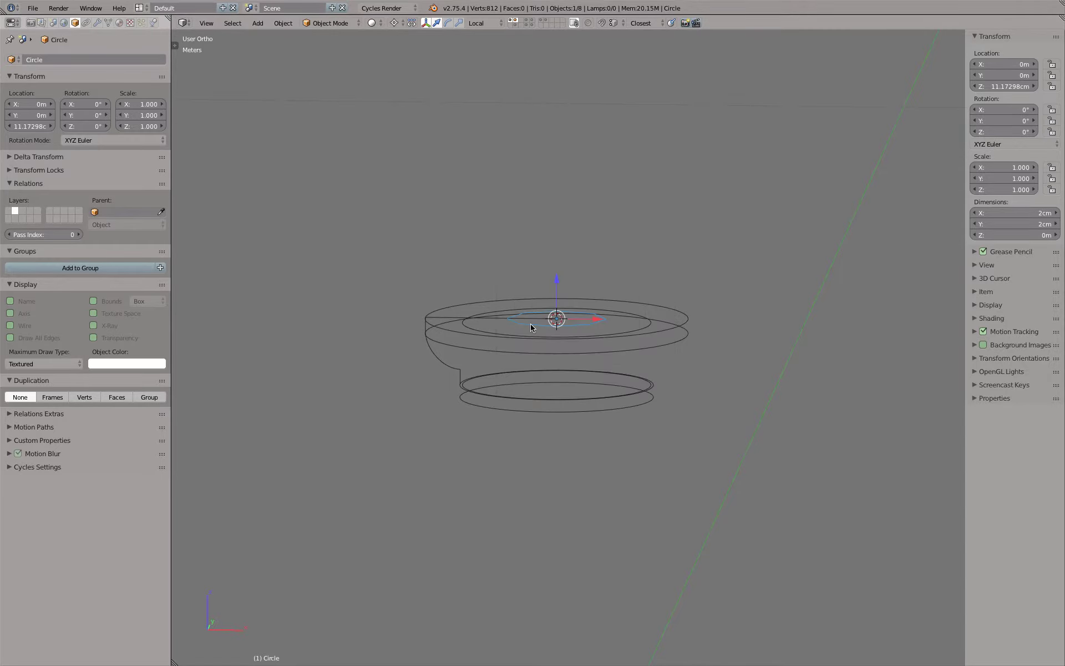
pyautogui.press('KP_7')
pyautogui.keyDown('shift'); pyautogui.scroll(-3, 553, 253); pyautogui.keyUp('shift')
pyautogui.keyDown('shift'); pyautogui.scroll(-2, 549, 263); pyautogui.keyUp('shift')
pyautogui.scroll(2, 544, 272)
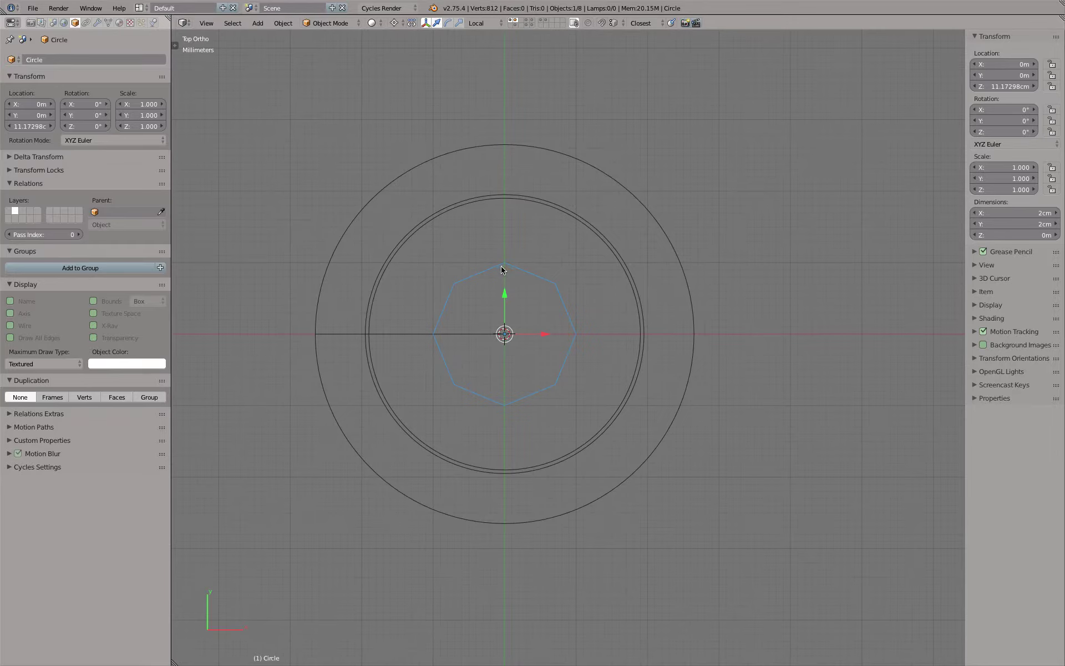
pyautogui.hotkey('shift', 'a')
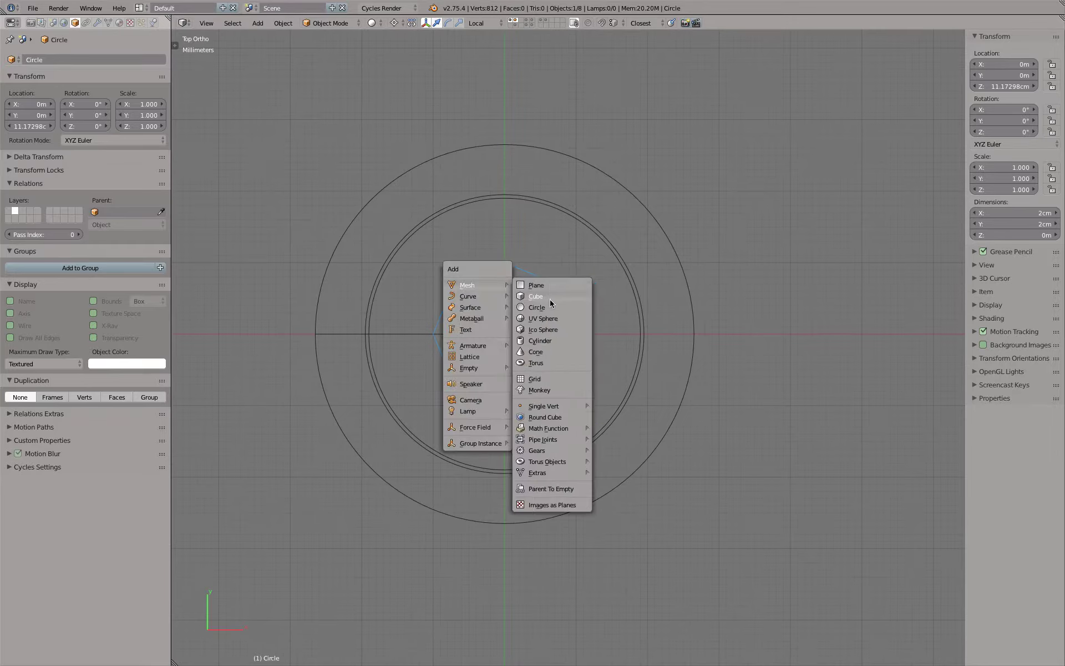
# Add a trial hexagon circle with a Subdivision Surface modifier at view level 3.
pyautogui.click(550, 305)
pyautogui.press('F6')
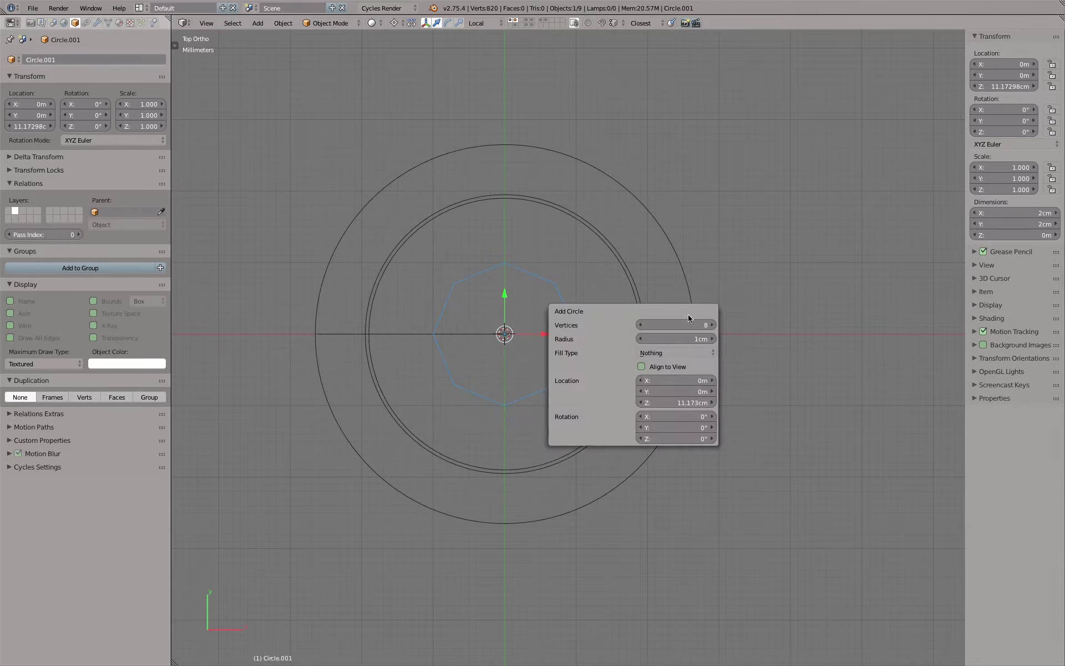
pyautogui.click(640, 325)
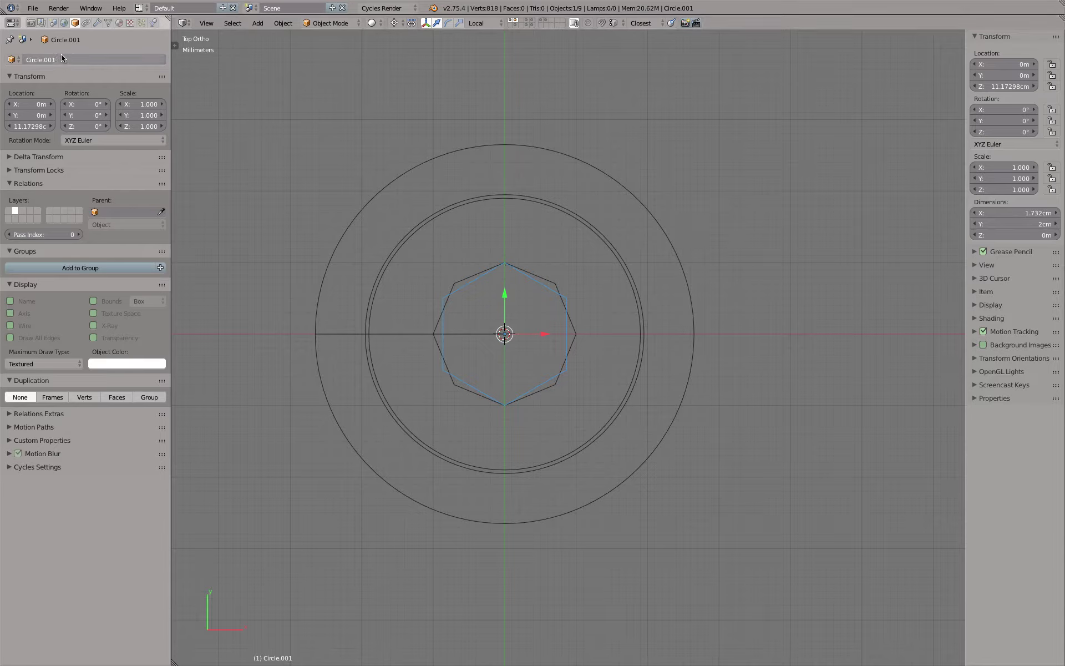
pyautogui.click(97, 26)
pyautogui.click(105, 57)
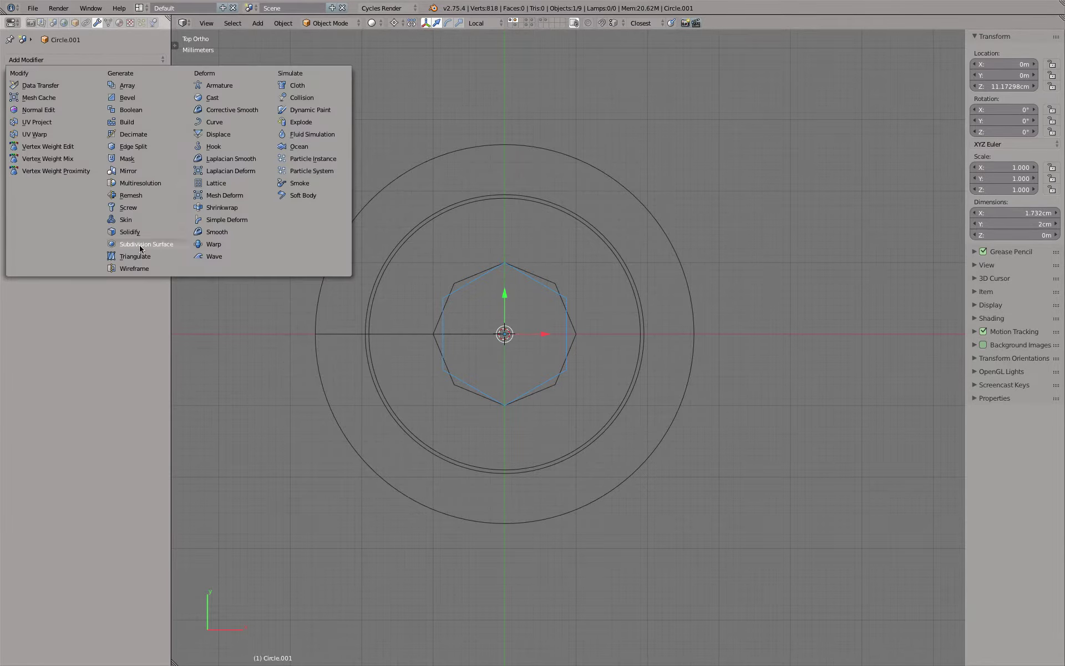
pyautogui.click(138, 306)
pyautogui.click(78, 136)
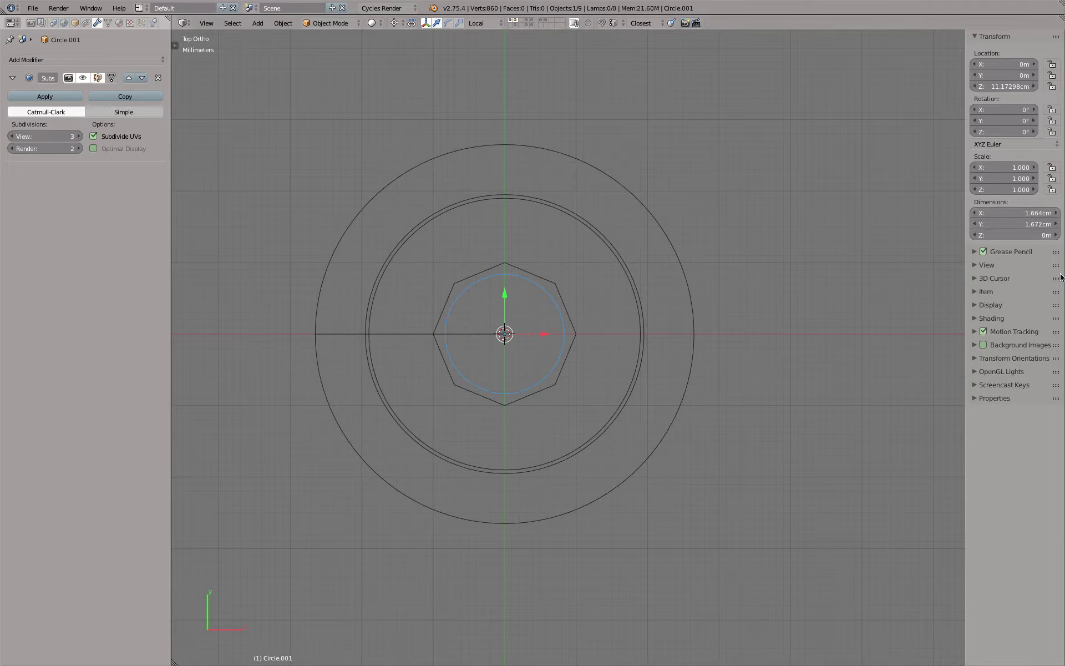
# Delete the hexagon and give the octagon a Subdivision Surface modifier at view level 3.
pyautogui.press('Delete')
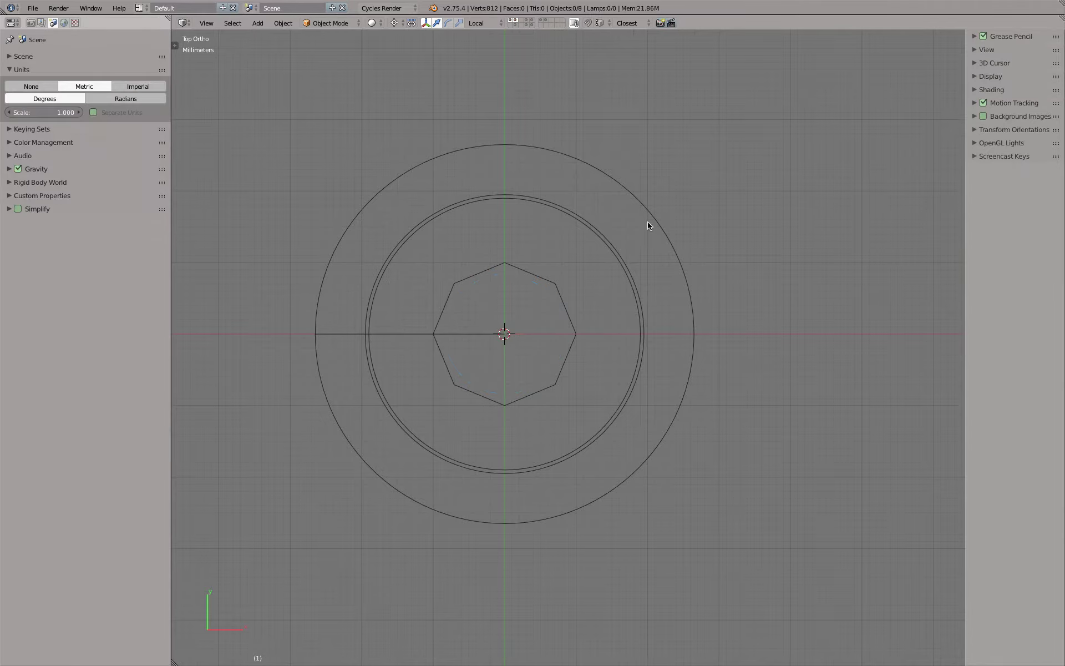
pyautogui.rightClick(488, 272)
pyautogui.click(83, 59)
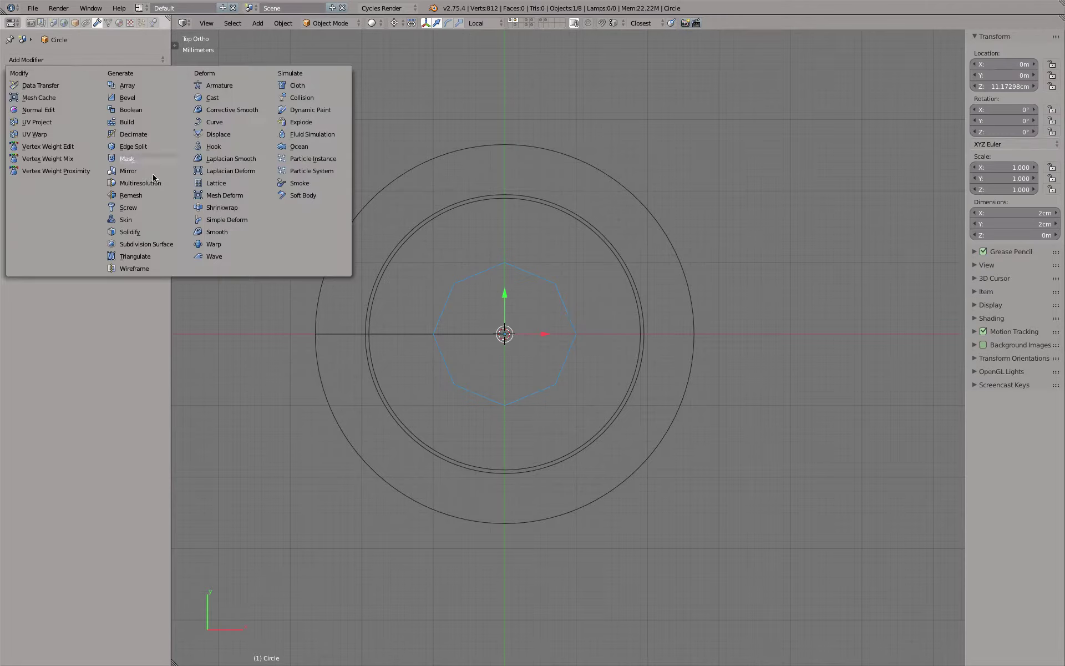
pyautogui.click(160, 244)
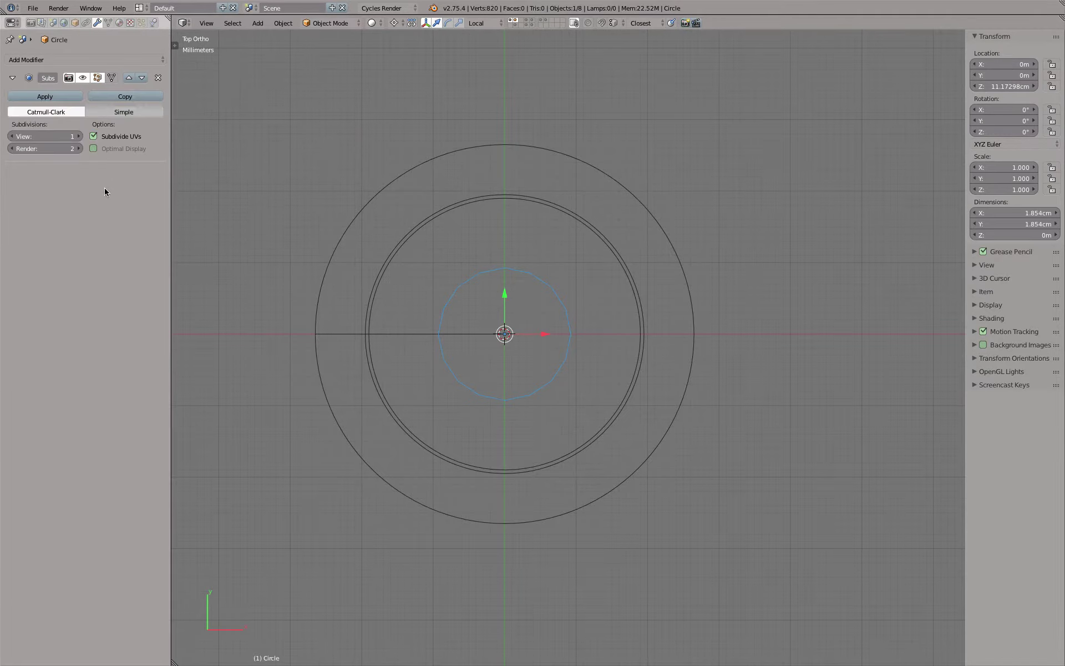
pyautogui.click(79, 135)
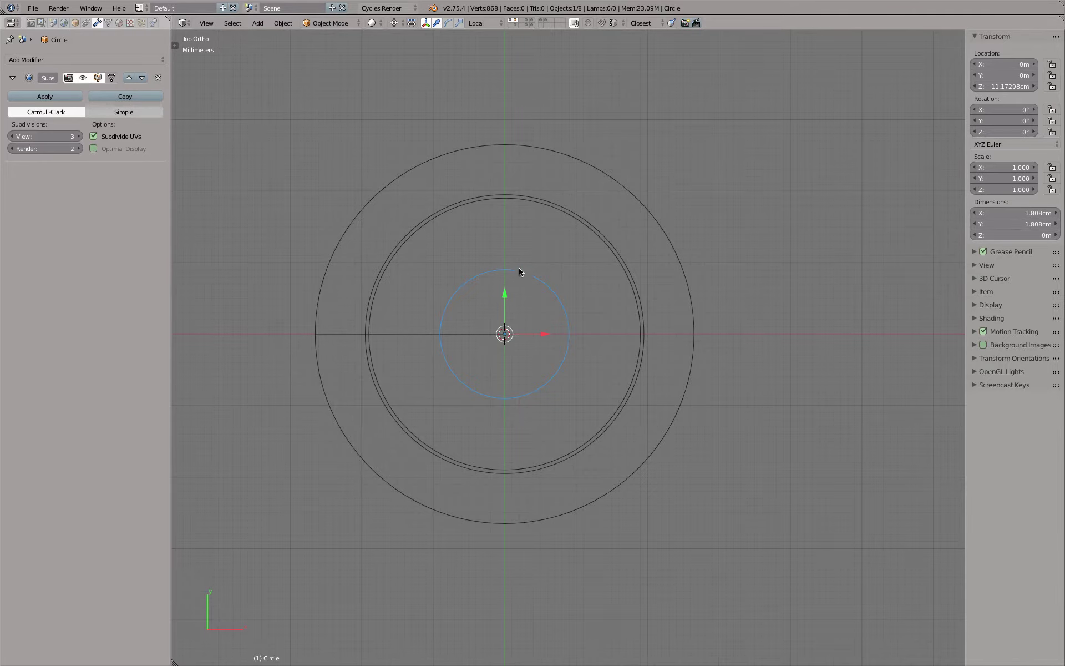
# Inspect the octagon's vertices in Edit Mode, then return to Object Mode showing the 1.808 cm ring.
pyautogui.scroll(2, 540, 295)
pyautogui.press('Tab')
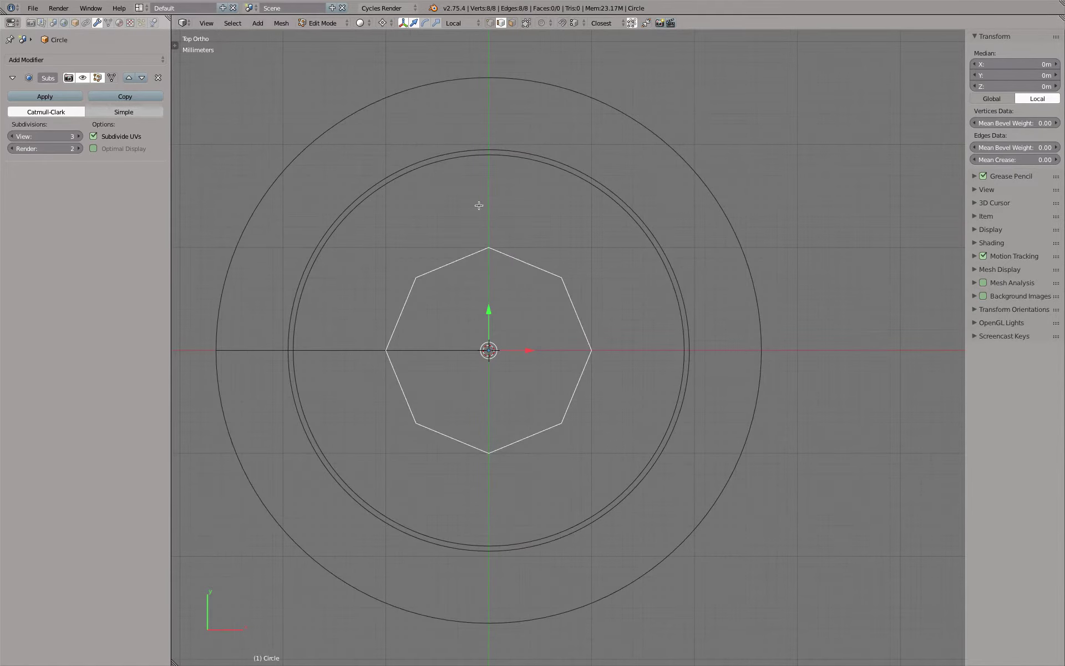
pyautogui.click(490, 23)
pyautogui.rightClick(504, 242)
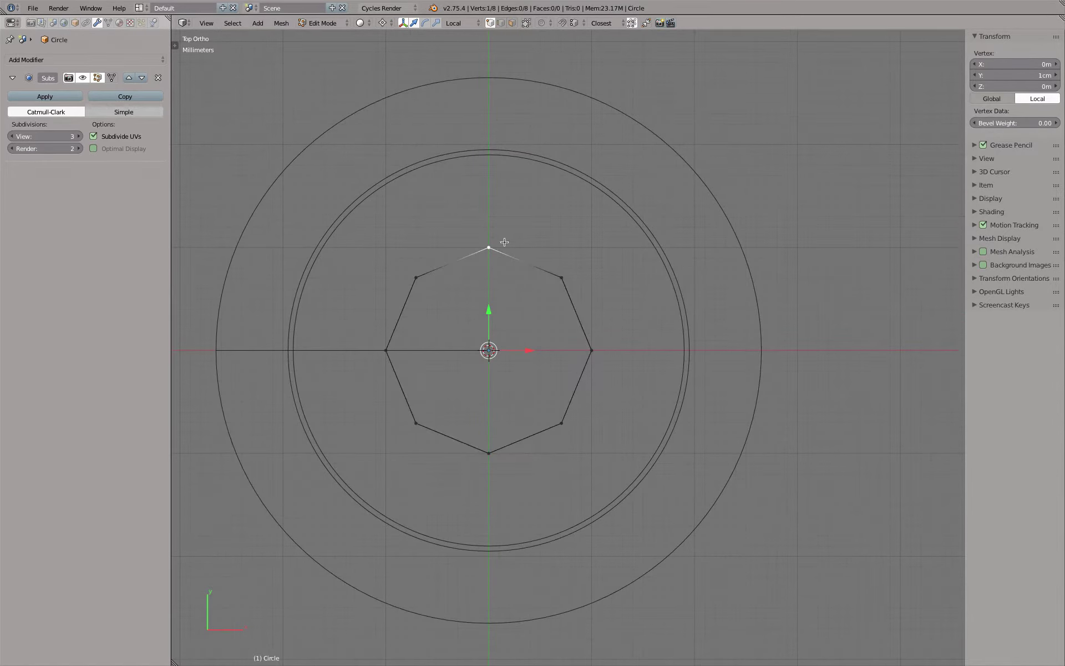
pyautogui.keyDown('shift'); pyautogui.rightClick(560, 277); pyautogui.keyUp('shift')
pyautogui.keyDown('shift'); pyautogui.rightClick(592, 345); pyautogui.keyUp('shift')
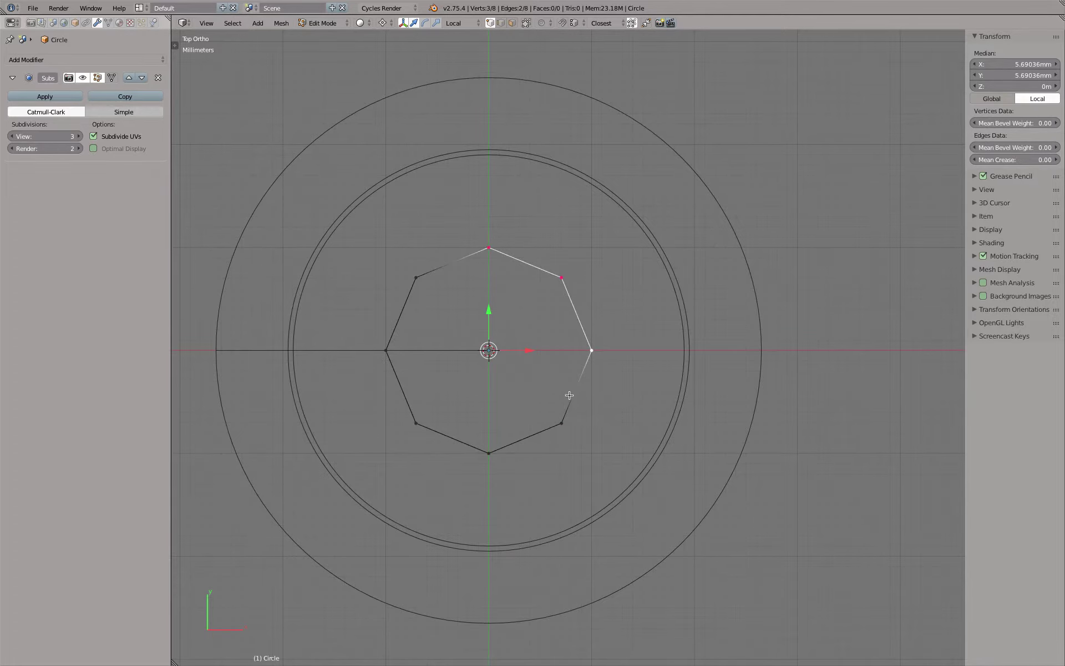
pyautogui.scroll(-1, 514, 378)
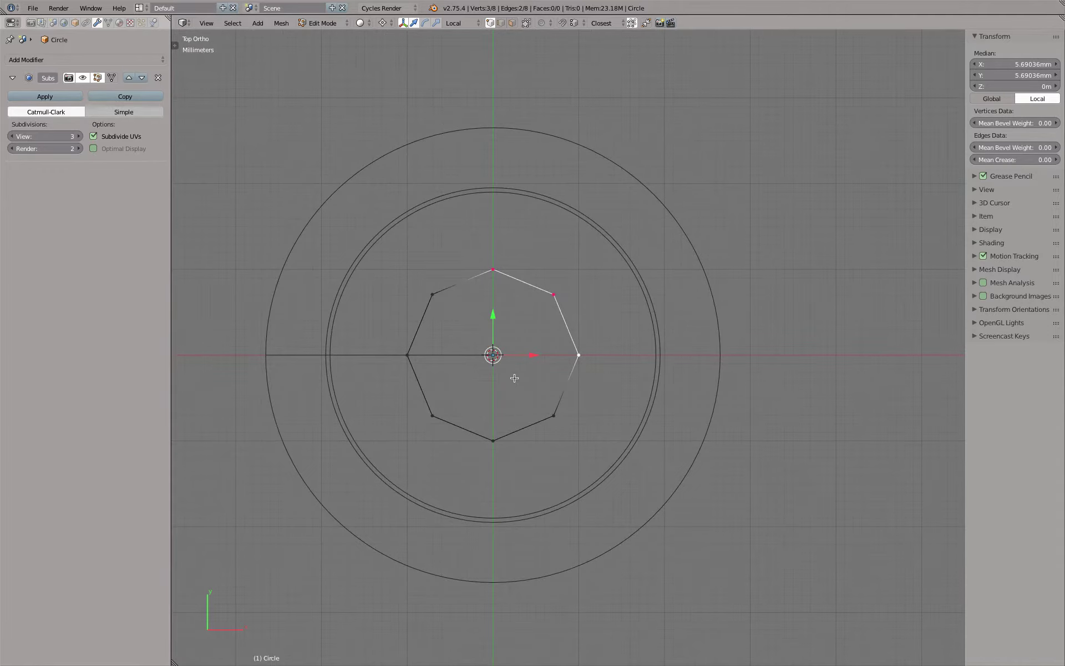
pyautogui.moveTo(511, 375); pyautogui.dragTo(508, 262, button='middle')
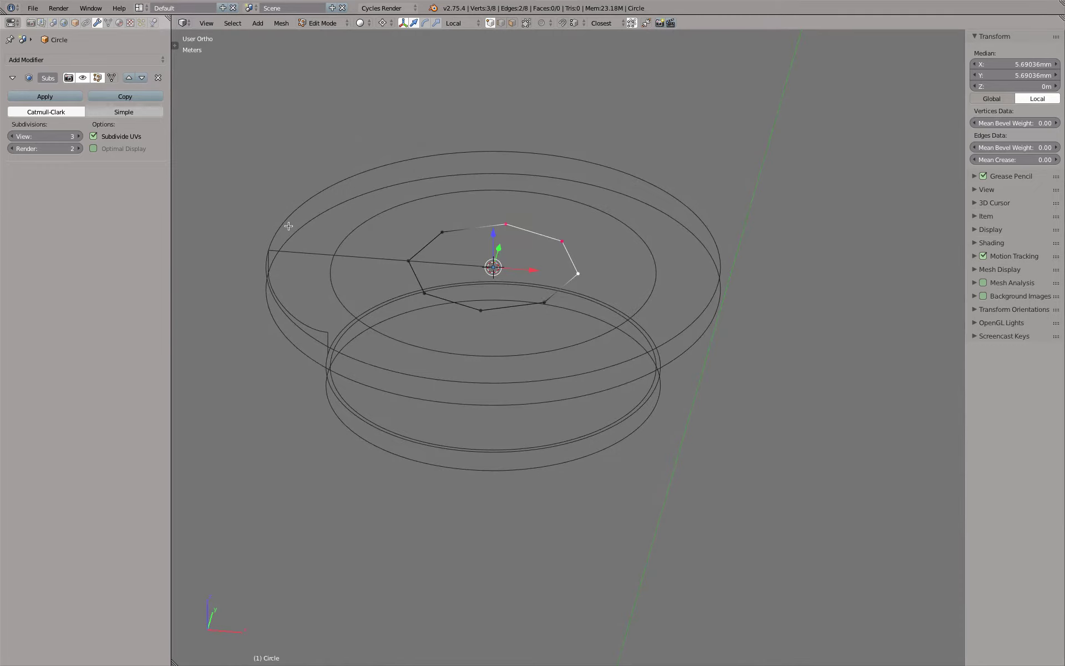
pyautogui.press('Tab')
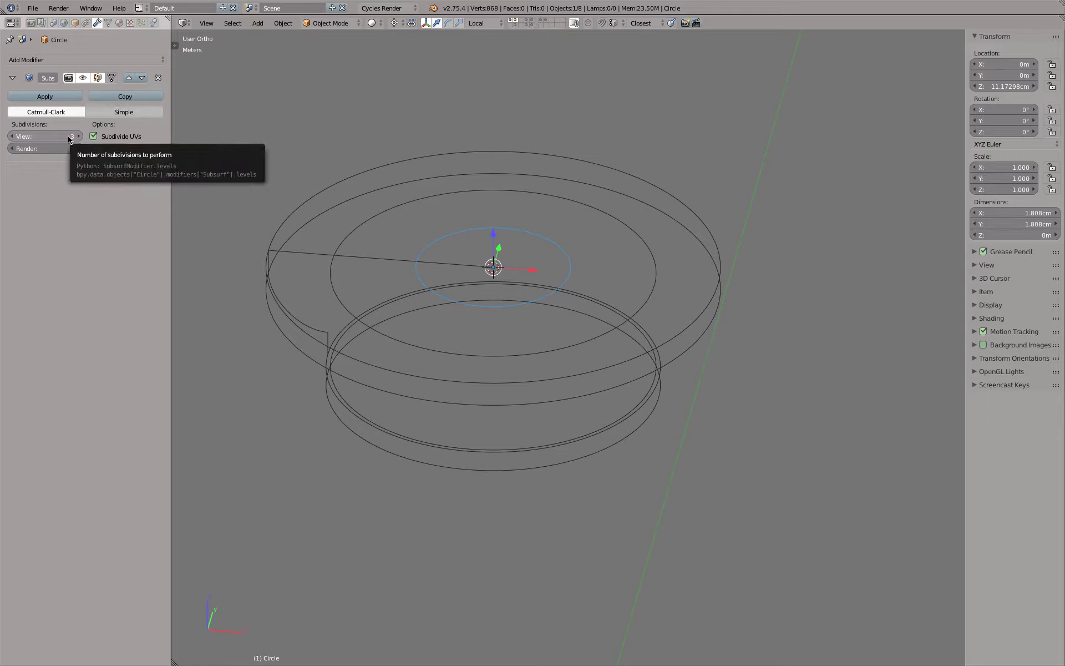
# Resize the smooth ring to 5.3 cm in both X and Y dimensions.
pyautogui.rightClick(442, 154)
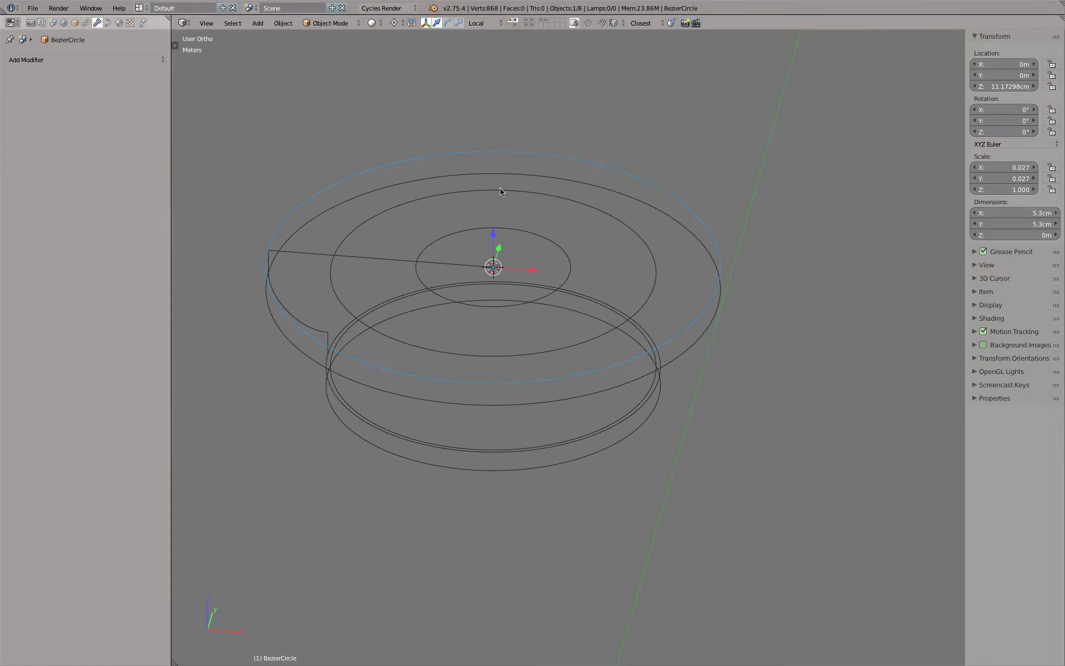
pyautogui.rightClick(538, 233)
pyautogui.click(1027, 214)
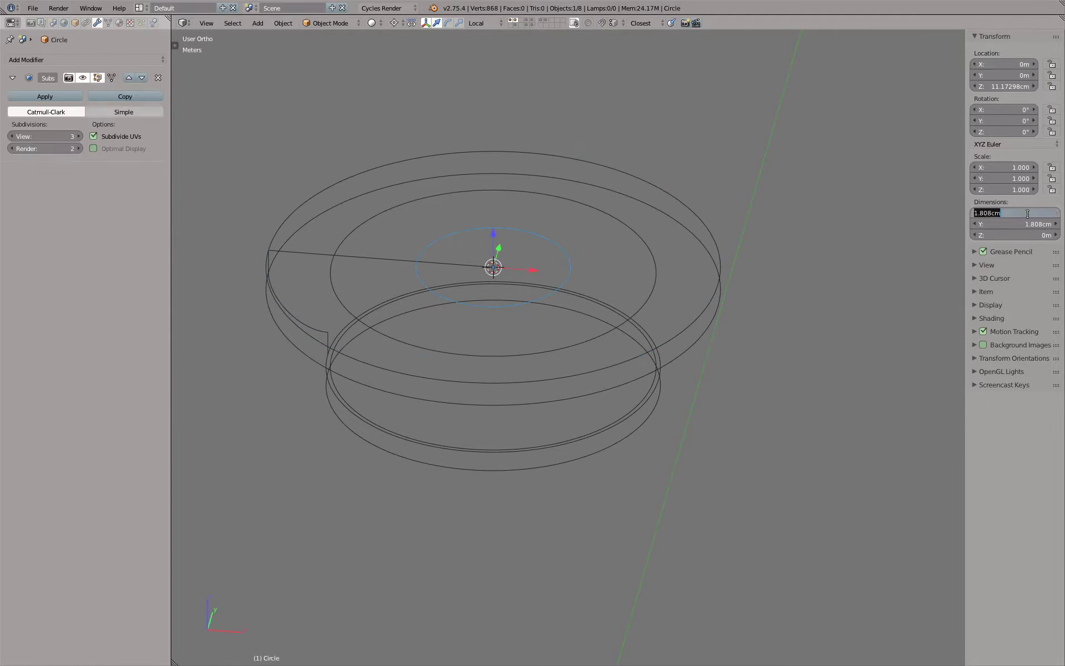
pyautogui.write('5.3')
pyautogui.press('Tab')
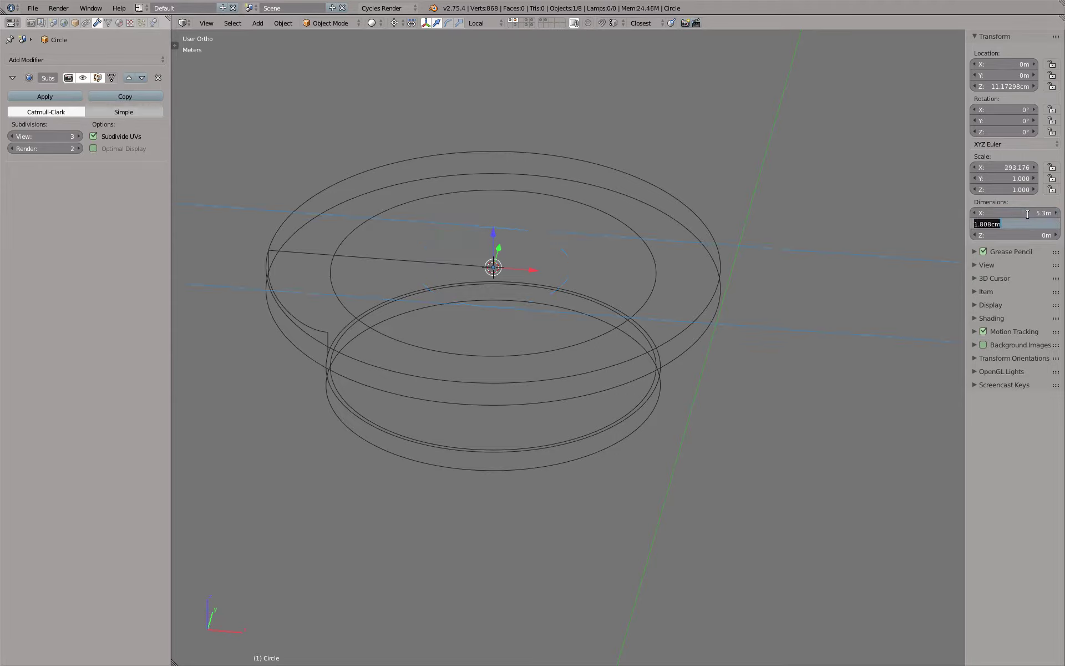
pyautogui.write('5')
pyautogui.write('cn')
pyautogui.write('cm')
pyautogui.press('Return')
pyautogui.click(1027, 214)
pyautogui.click(1028, 214)
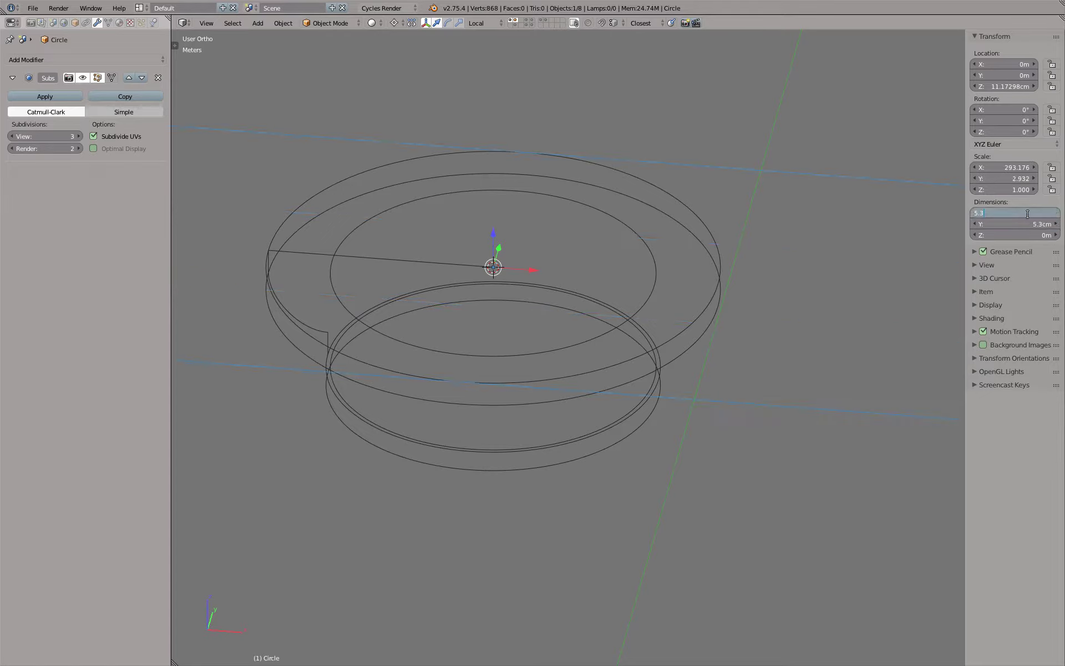
pyautogui.press('Return')
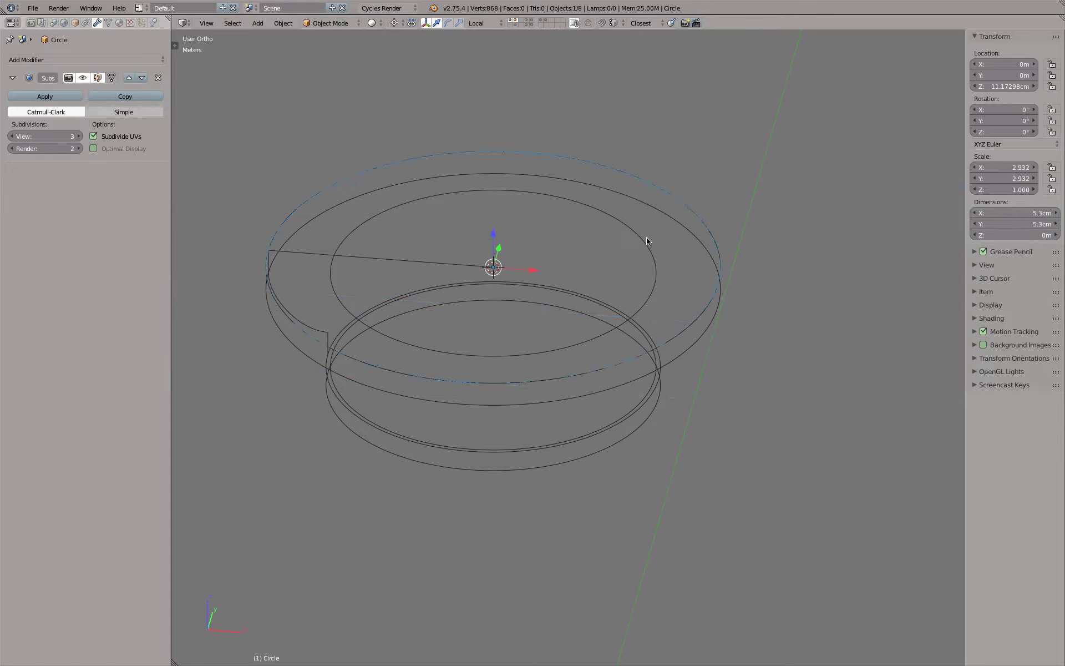
# Make two copies of the 5.3 cm ring, each lowered further down along Z.
pyautogui.hotkey('shift', 'd')
pyautogui.rightClick(646, 240)
pyautogui.press('g')
pyautogui.press('z')
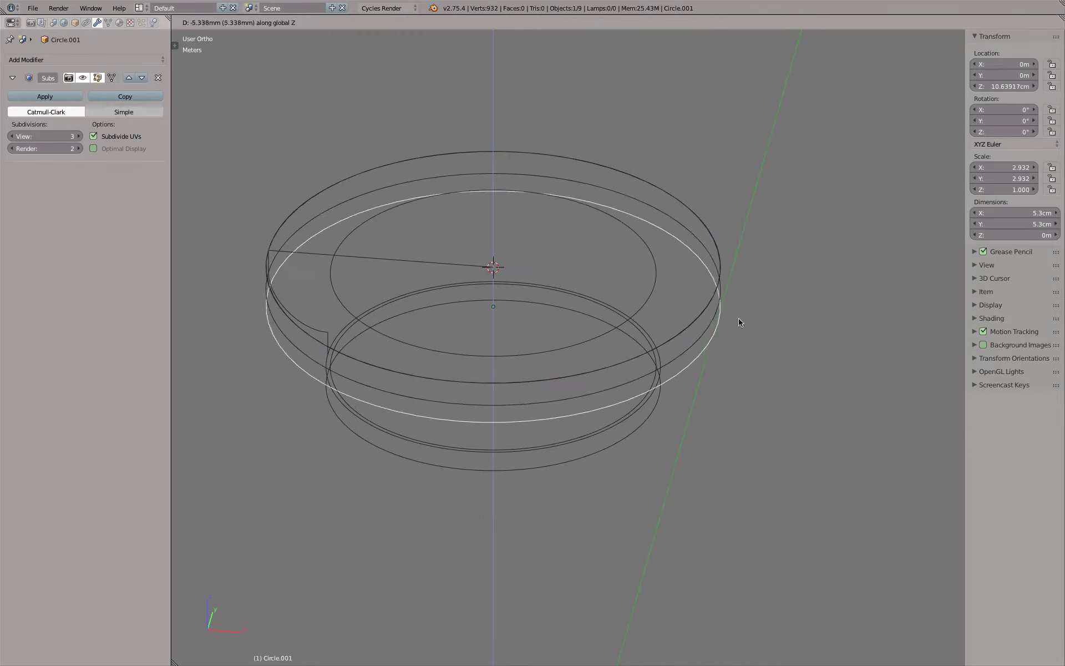
pyautogui.click(713, 304)
pyautogui.moveTo(713, 332)
pyautogui.mouseDown(button='middle')
pyautogui.moveTo(734, 300)
pyautogui.moveTo(741, 309)
pyautogui.mouseUp(button='middle')
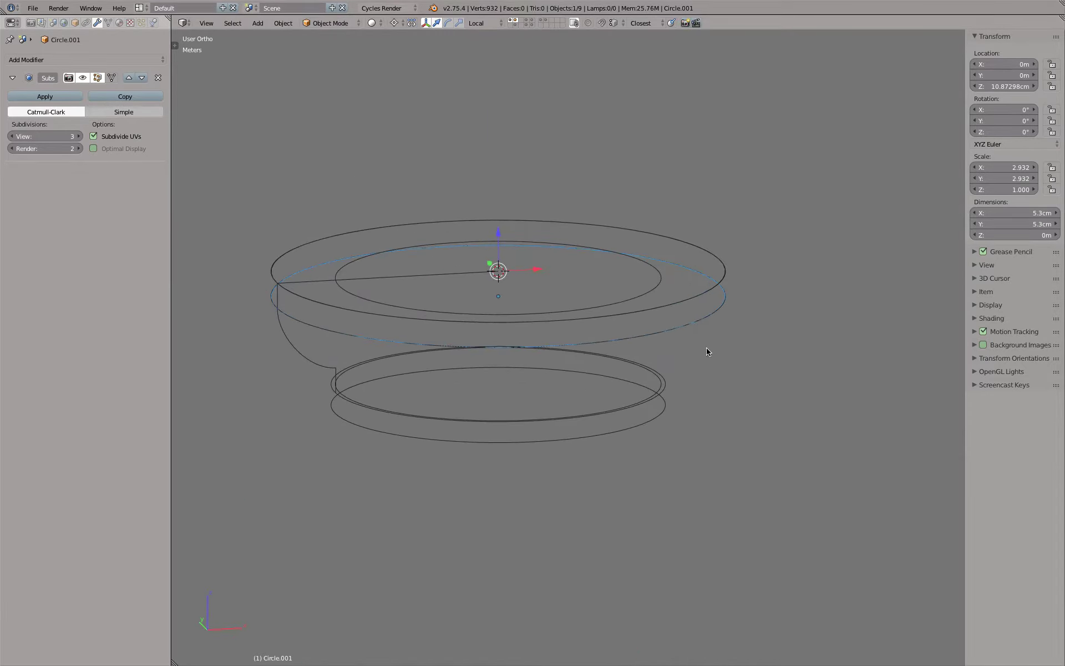
pyautogui.hotkey('shift', 'd')
pyautogui.press('z')
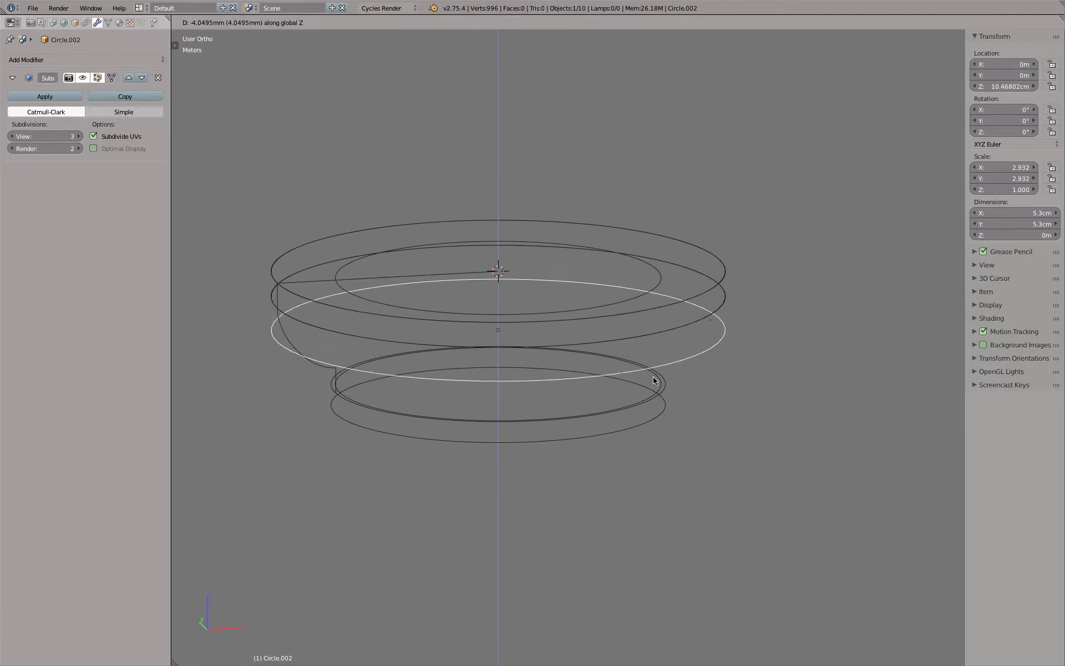
pyautogui.click(668, 381)
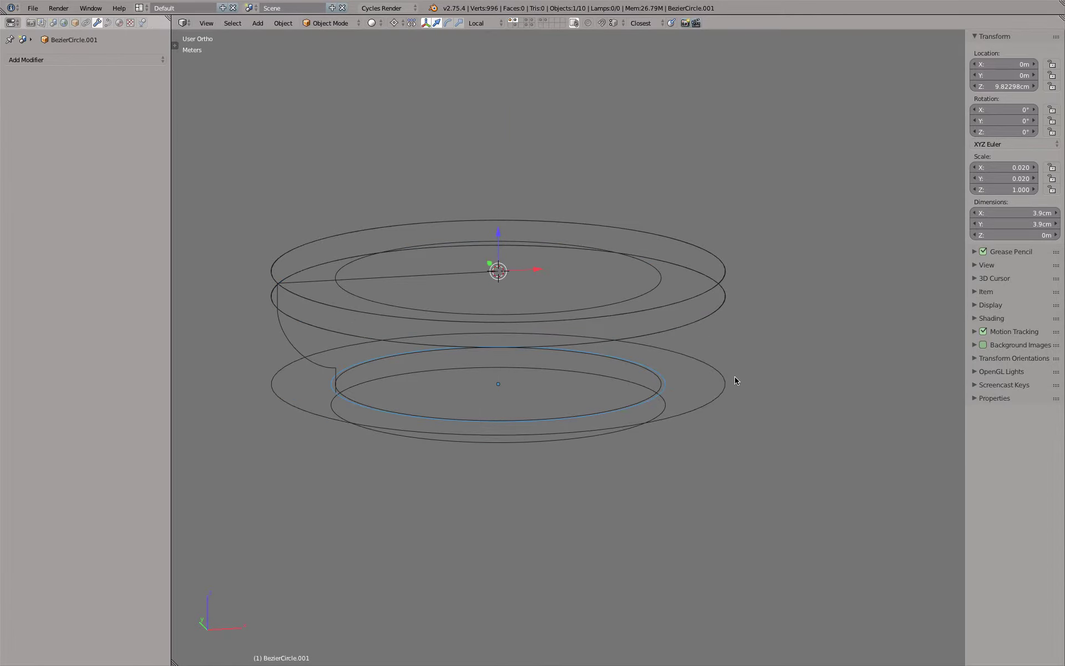
# Shrink the lowest ring copy to 3.9 cm in X and Y.
pyautogui.click(723, 382)
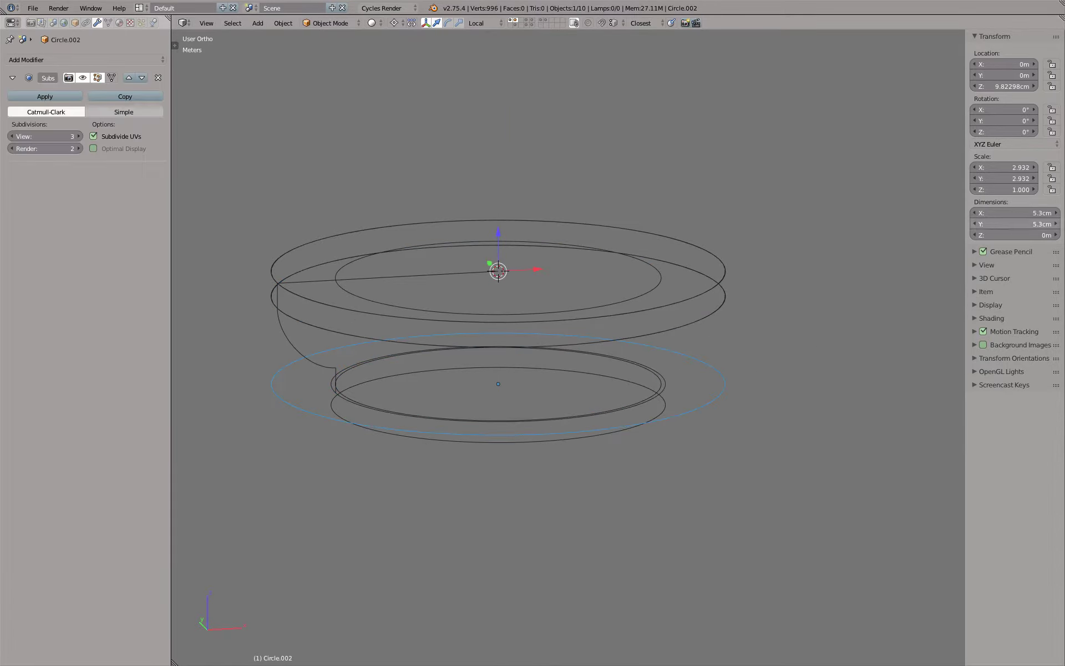
pyautogui.click(1004, 214)
pyautogui.write('3')
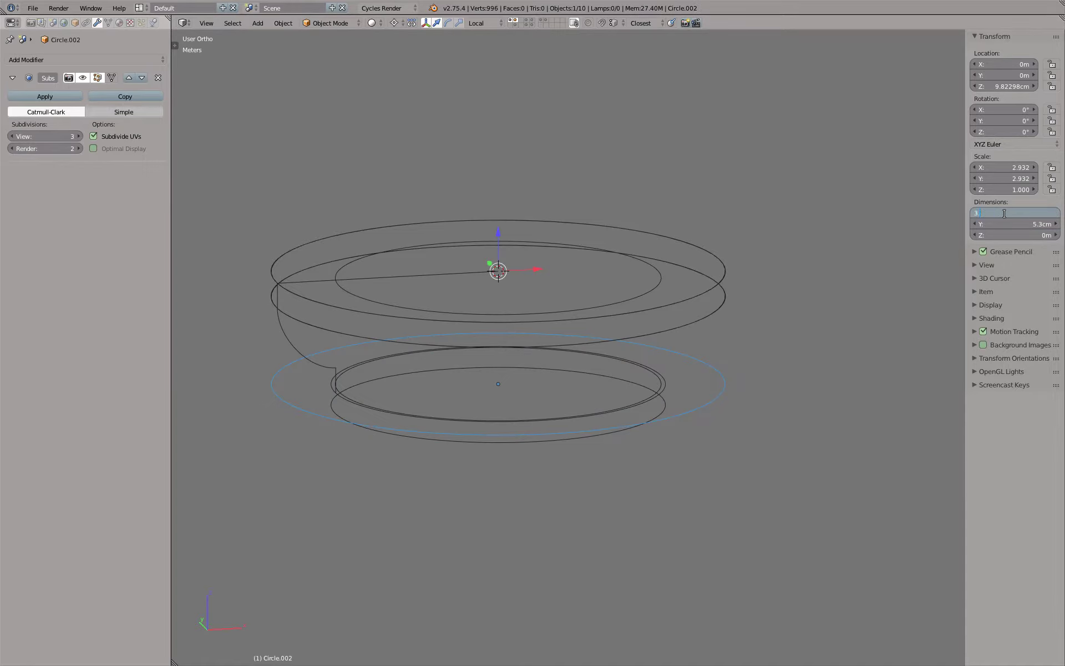
pyautogui.write('.9cm')
pyautogui.press('Tab')
pyautogui.write('3.9')
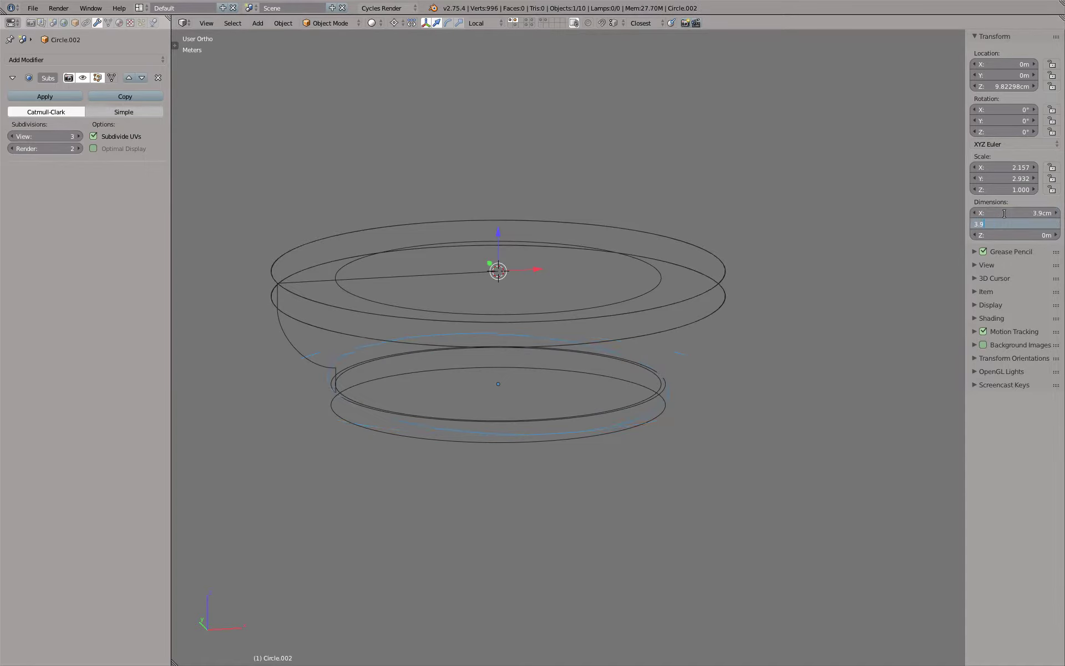
pyautogui.write('cm')
pyautogui.press('Return')
pyautogui.scroll(3, 681, 348)
# Duplicate the 3.9 cm ring and scale the copy about its own origin to 3.8 cm.
pyautogui.hotkey('shift', 'd')
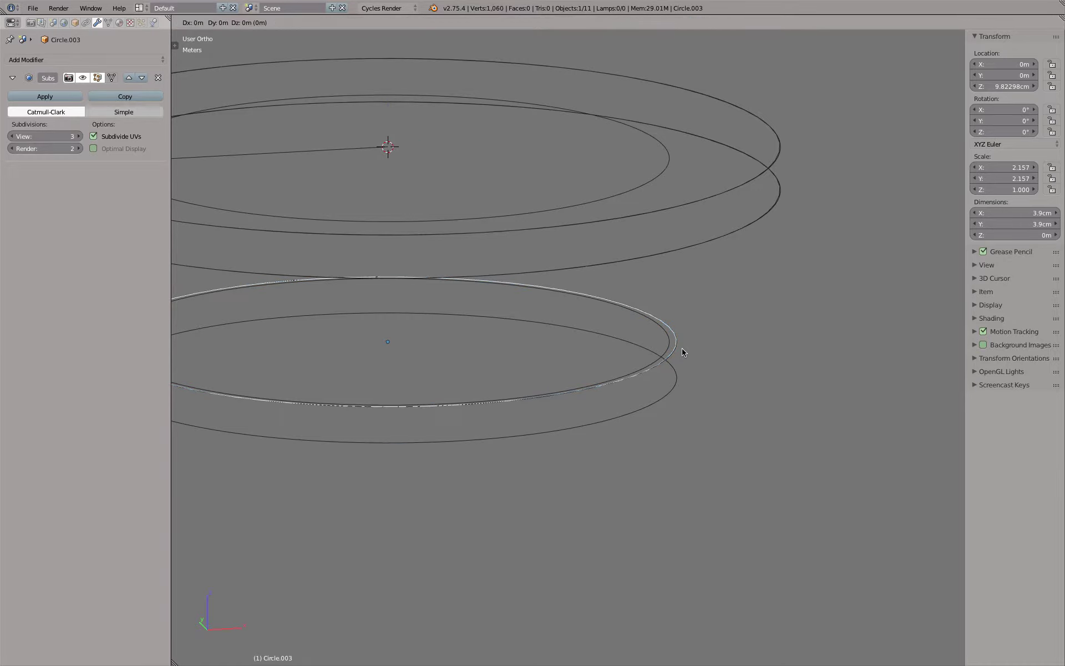
pyautogui.rightClick(681, 348)
pyautogui.press('s')
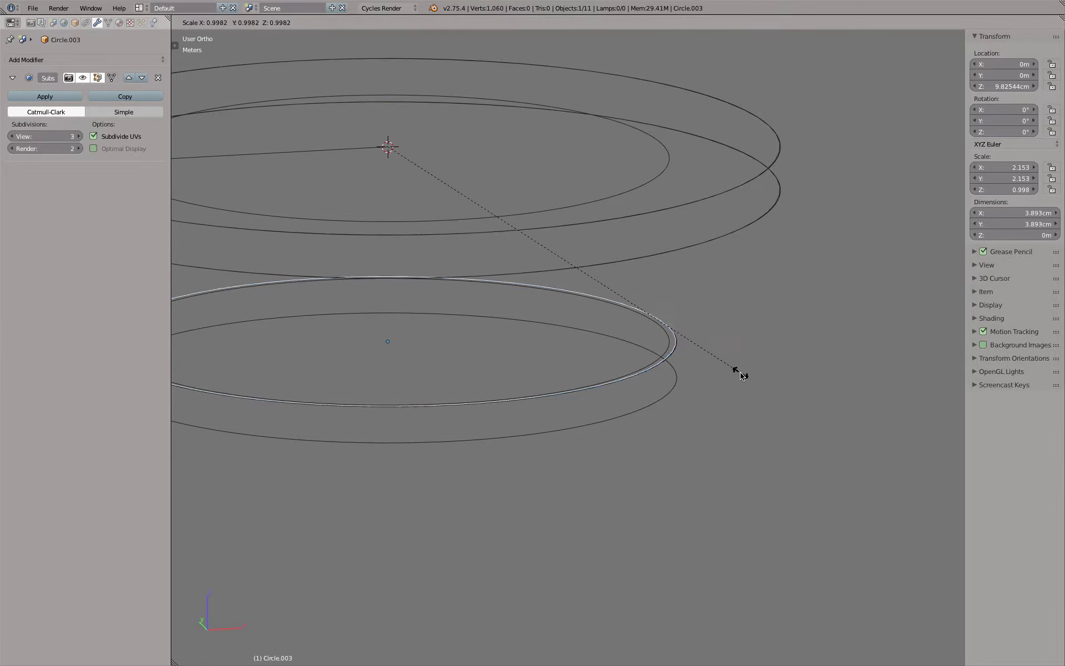
pyautogui.rightClick(734, 371)
pyautogui.press(',')
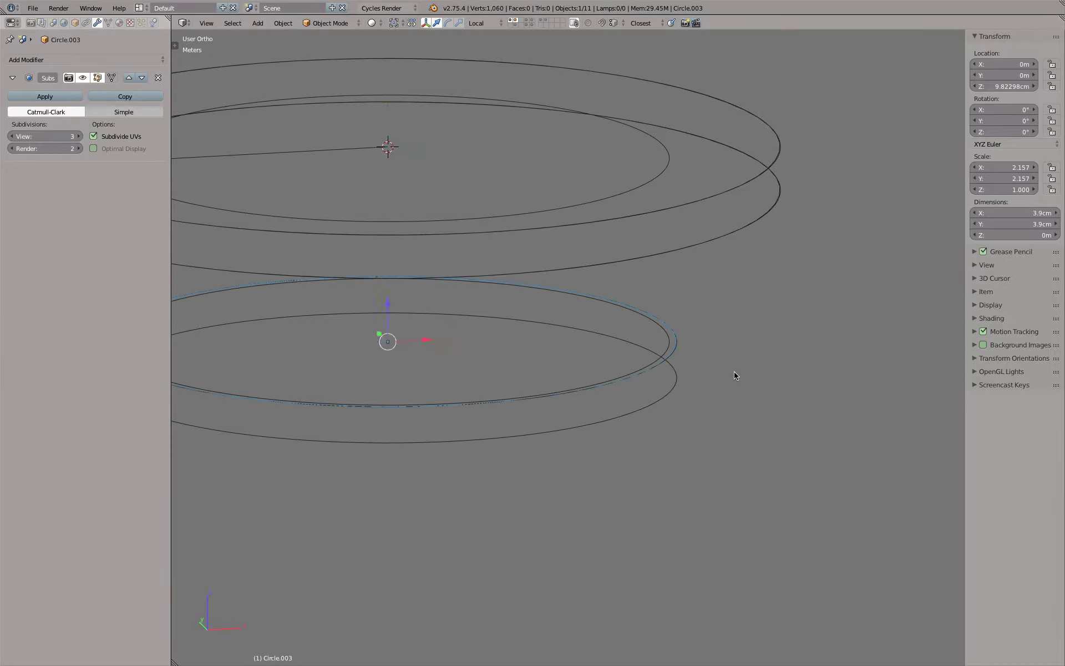
pyautogui.press('s')
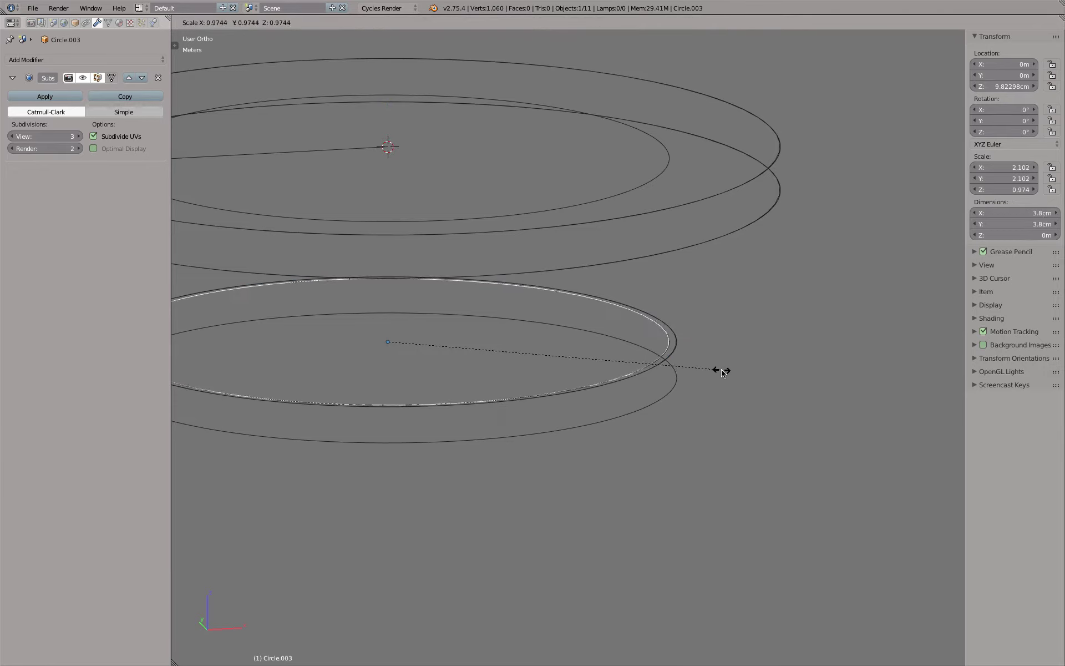
pyautogui.click(721, 369)
pyautogui.click(1012, 213)
pyautogui.press('Return')
pyautogui.scroll(-3, 581, 281)
# Raise a copy of the 3.8 cm ring to the top rim and show only the rings layer.
pyautogui.hotkey('shift', 'd')
pyautogui.press('z')
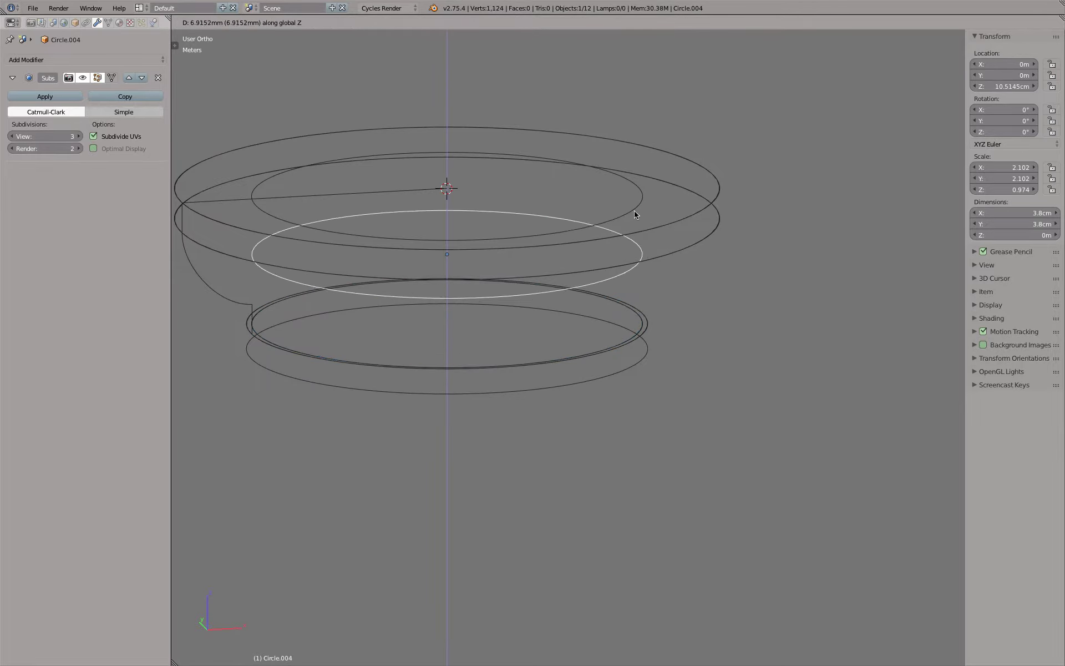
pyautogui.click(641, 198)
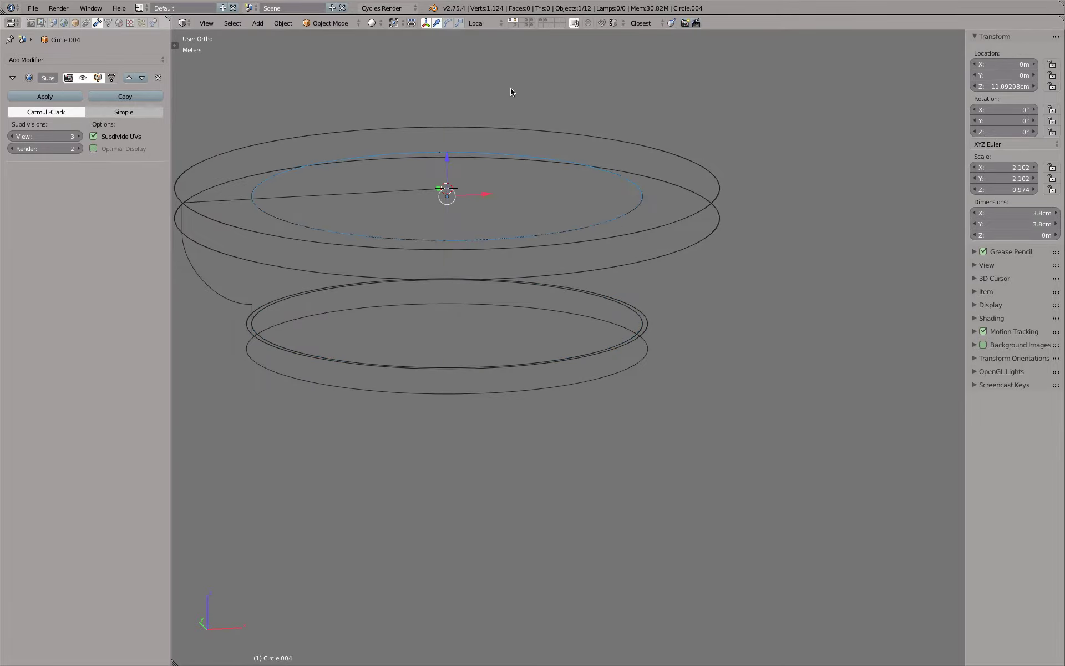
pyautogui.click(515, 22)
pyautogui.moveTo(528, 212)
pyautogui.mouseDown(button='middle')
pyautogui.moveTo(517, 286)
pyautogui.moveTo(413, 199)
pyautogui.mouseUp(button='middle')
# Select all five rings with the top outer ring as the active object.
pyautogui.rightClick(326, 160)
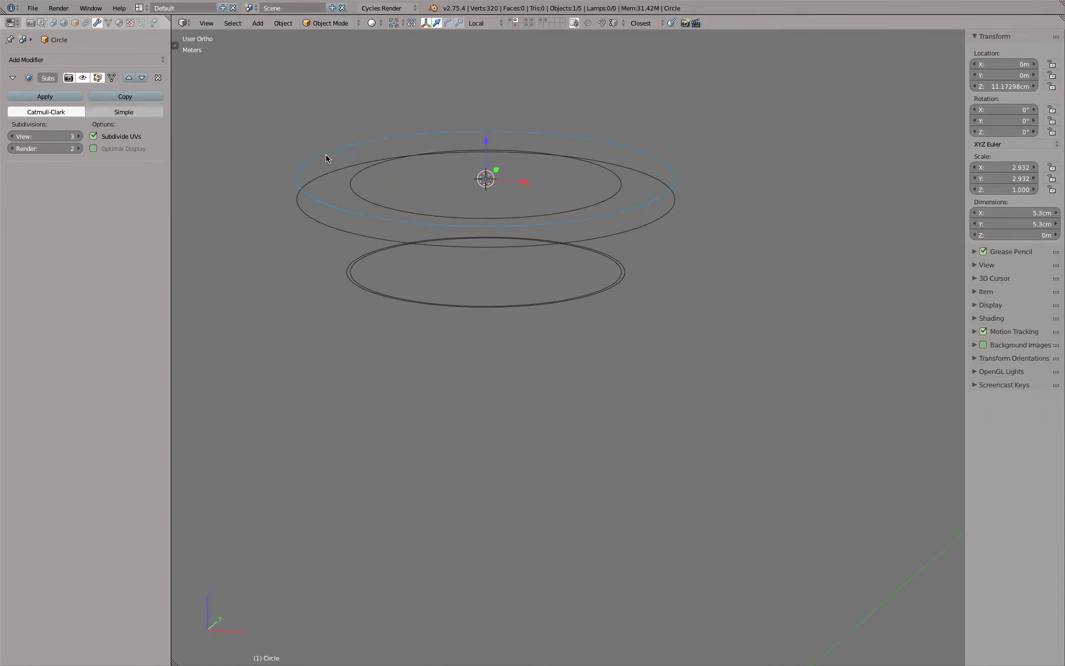
pyautogui.rightClick(318, 218)
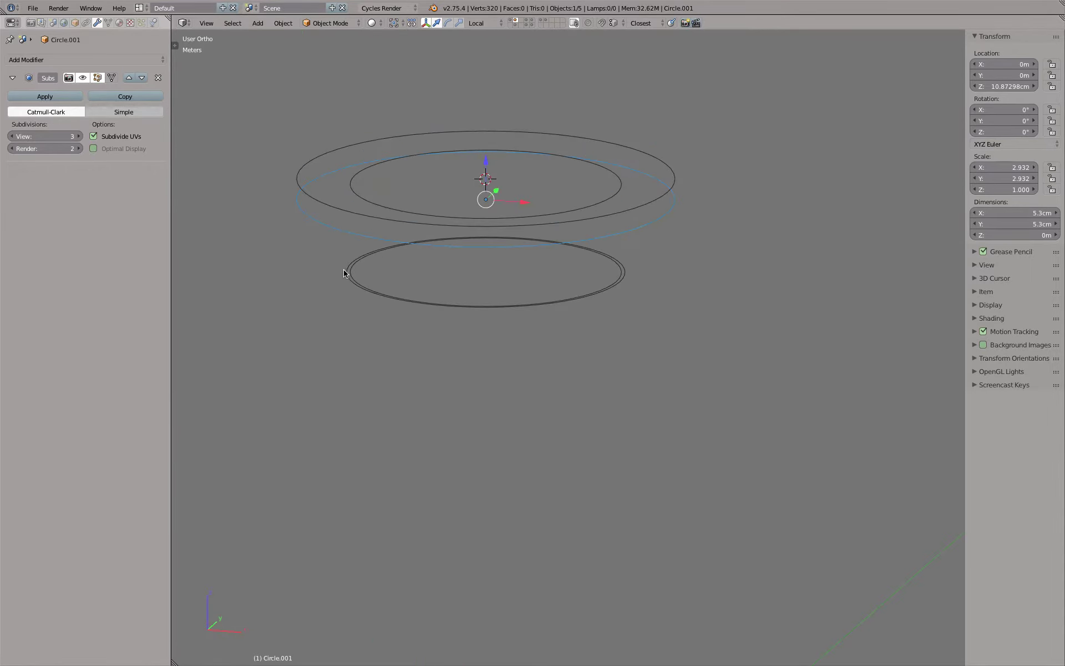
pyautogui.rightClick(361, 286)
pyautogui.rightClick(364, 287)
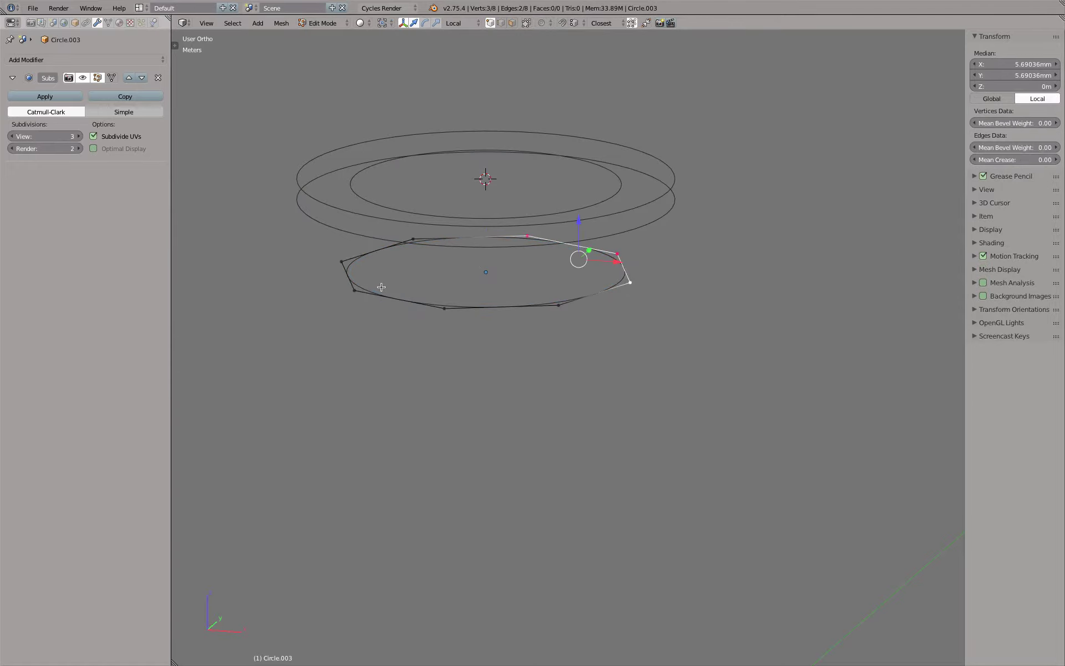
pyautogui.rightClick(382, 289)
pyautogui.press('a')
pyautogui.press('a')
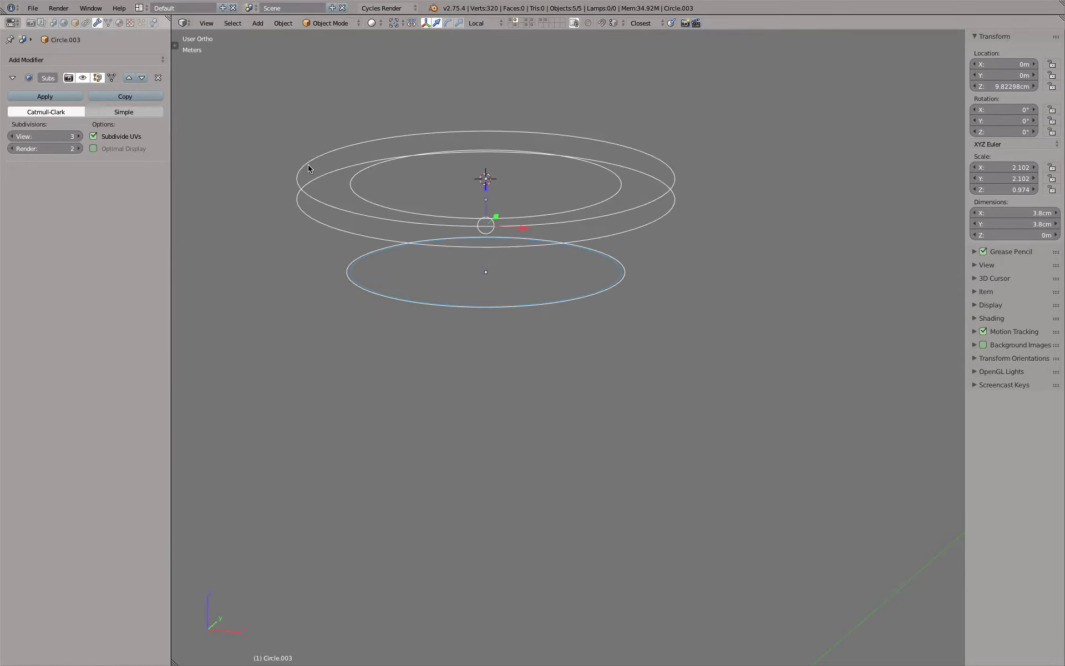
pyautogui.keyDown('shift'); pyautogui.rightClick(308, 168); pyautogui.keyUp('shift')
pyautogui.moveTo(361, 217); pyautogui.dragTo(344, 211, button='middle')
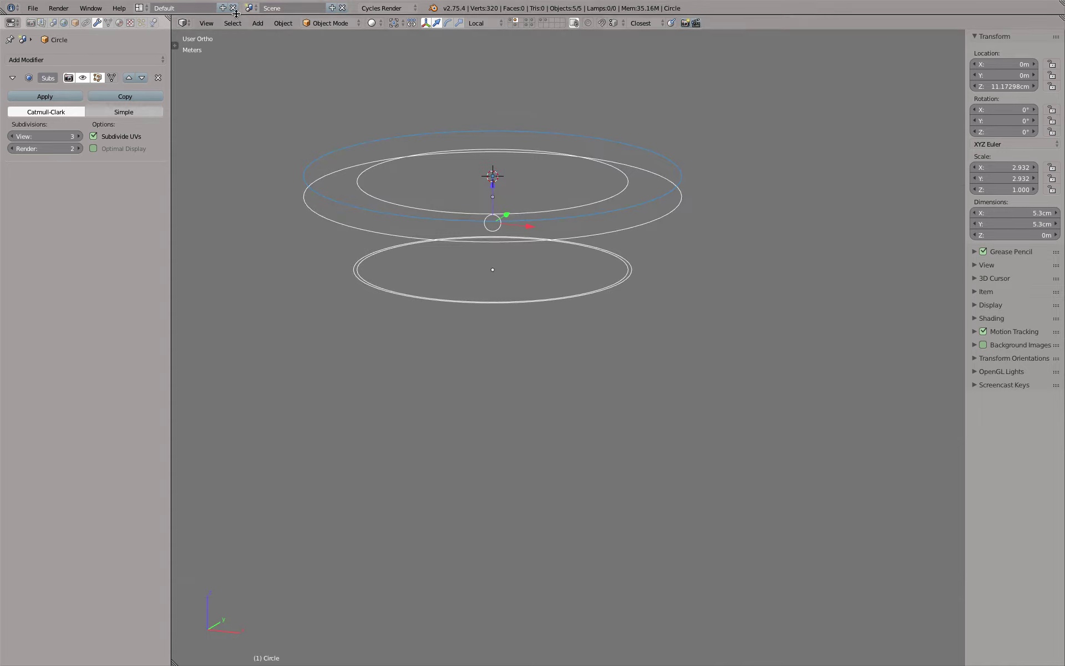
# Join the five rings into one mesh and select all its vertices in Edit Mode.
pyautogui.click(283, 23)
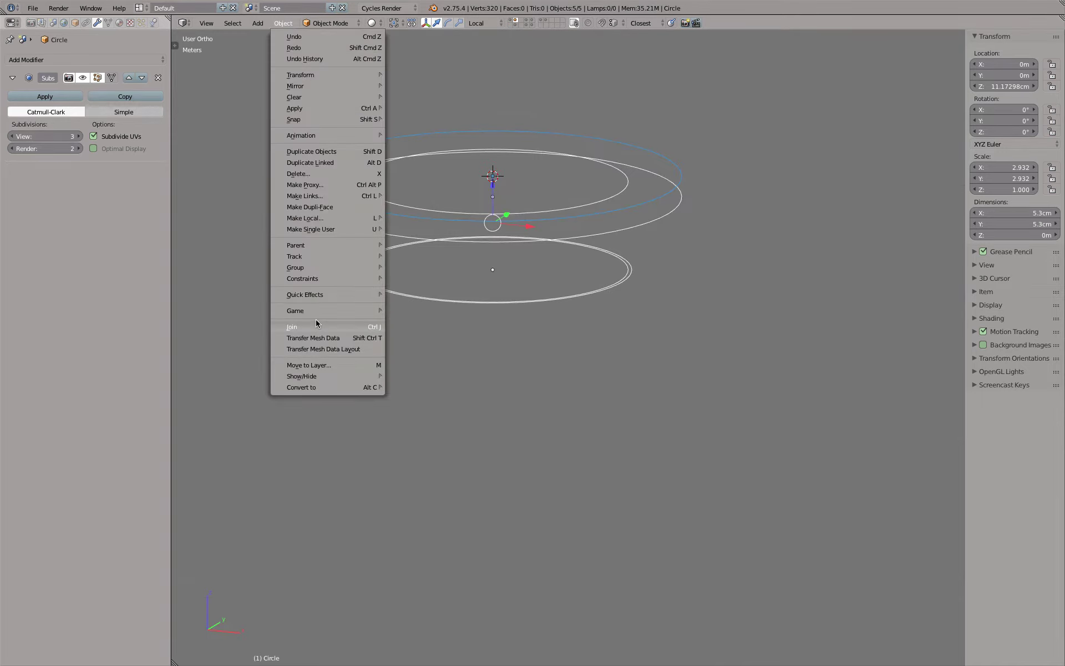
pyautogui.click(292, 327)
pyautogui.press('Tab')
pyautogui.moveTo(451, 259)
pyautogui.mouseDown(button='middle')
pyautogui.moveTo(364, 209)
pyautogui.moveTo(336, 262)
pyautogui.moveTo(335, 201)
pyautogui.mouseUp(button='middle')
pyautogui.press('a')
pyautogui.press('space')
# Try bridging all the rings at once, inspect the result, then undo it.
pyautogui.write('brid')
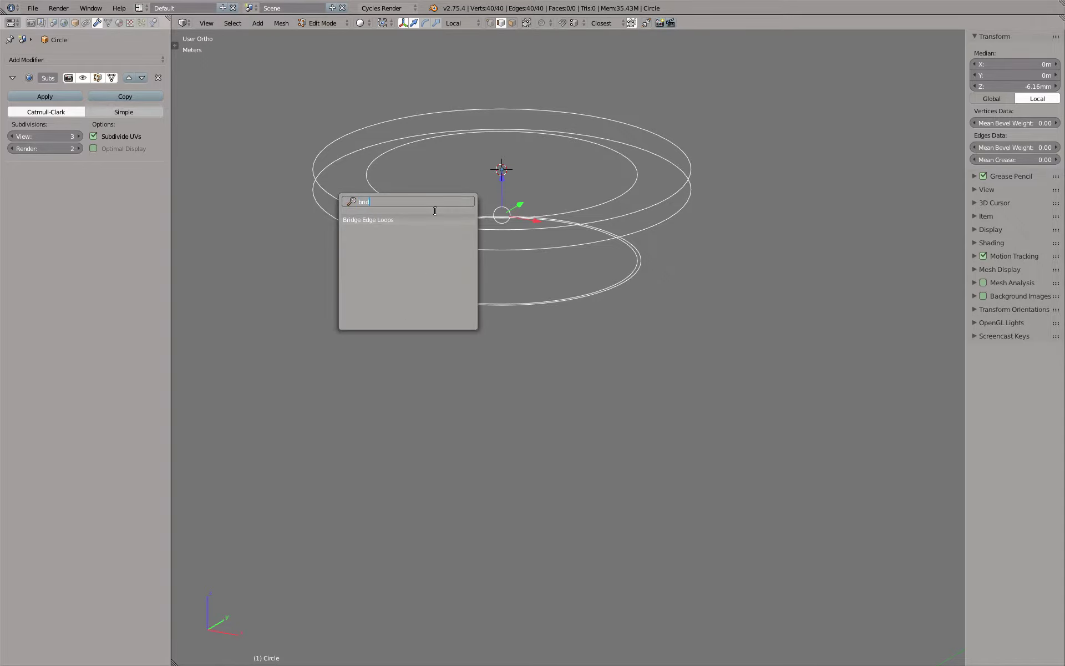
pyautogui.press('Return')
pyautogui.moveTo(435, 211)
pyautogui.mouseDown(button='middle')
pyautogui.moveTo(465, 183)
pyautogui.moveTo(547, 175)
pyautogui.moveTo(511, 200)
pyautogui.mouseUp(button='middle')
pyautogui.hotkey('ctrl', 'z')
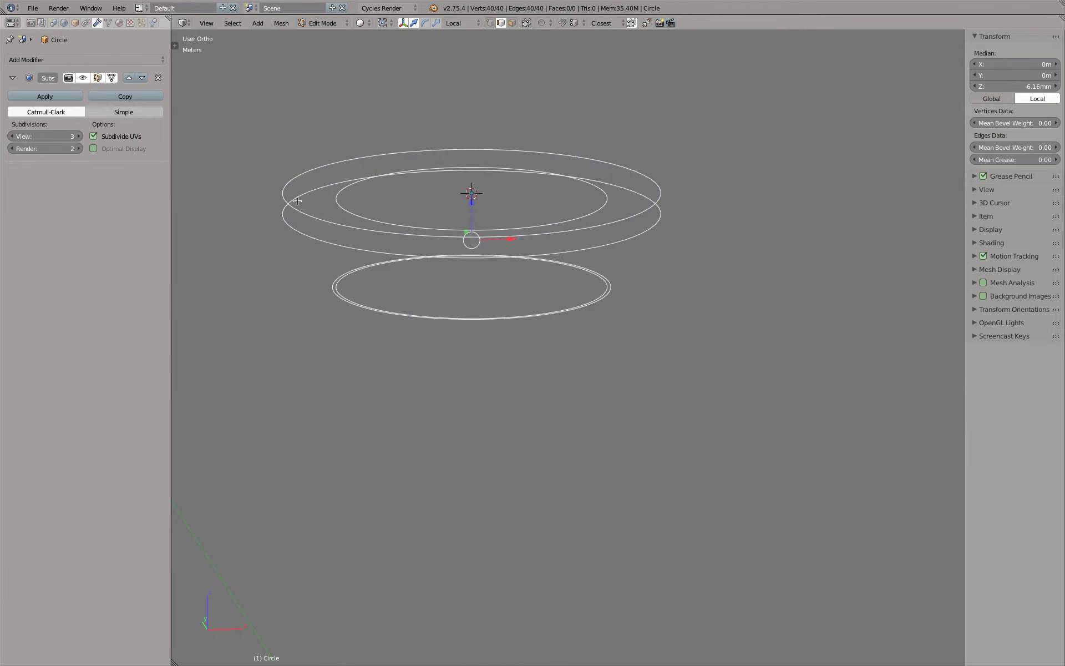
# Bridge the three outer ring loops into the cap's outer bowl.
pyautogui.keyDown('alt'); pyautogui.click(283, 192); pyautogui.keyUp('alt')
pyautogui.keyDown('alt'); pyautogui.keyDown('shift'); pyautogui.click(301, 222); pyautogui.keyUp('shift'); pyautogui.keyUp('alt')
pyautogui.keyDown('alt'); pyautogui.keyDown('shift'); pyautogui.click(331, 287); pyautogui.keyUp('shift'); pyautogui.keyUp('alt')
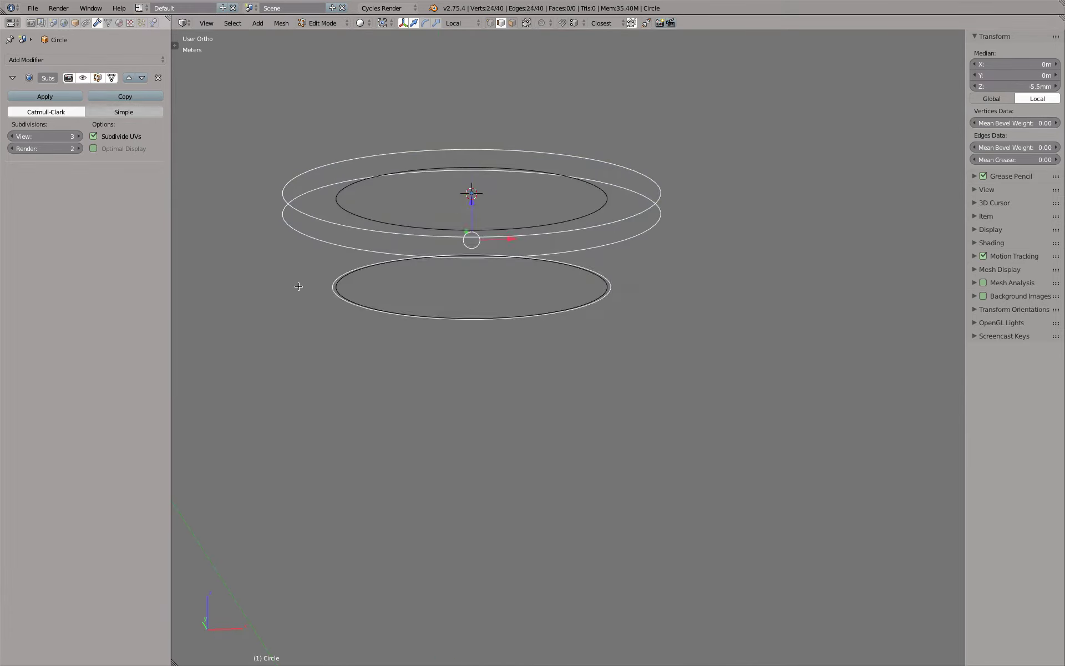
pyautogui.press('space')
pyautogui.write('bridge')
pyautogui.press('Return')
# Bridge the lower ring loop to the inner upper loop, forming the inner wall.
pyautogui.keyDown('alt'); pyautogui.click(349, 295); pyautogui.keyUp('alt')
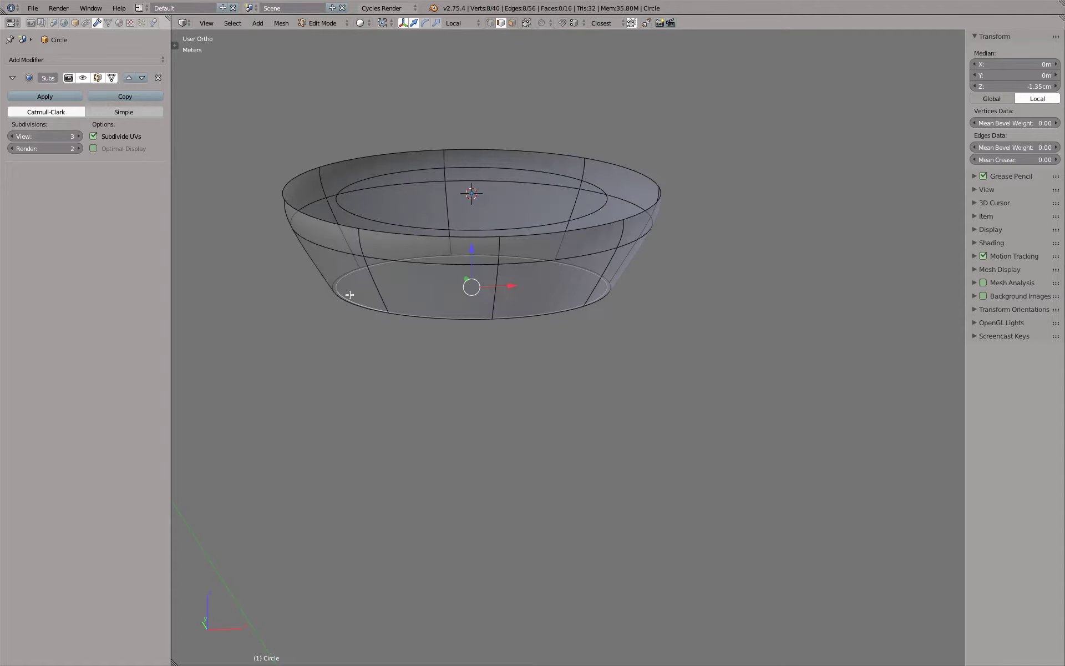
pyautogui.keyDown('alt'); pyautogui.keyDown('shift'); pyautogui.click(347, 209); pyautogui.keyUp('shift'); pyautogui.keyUp('alt')
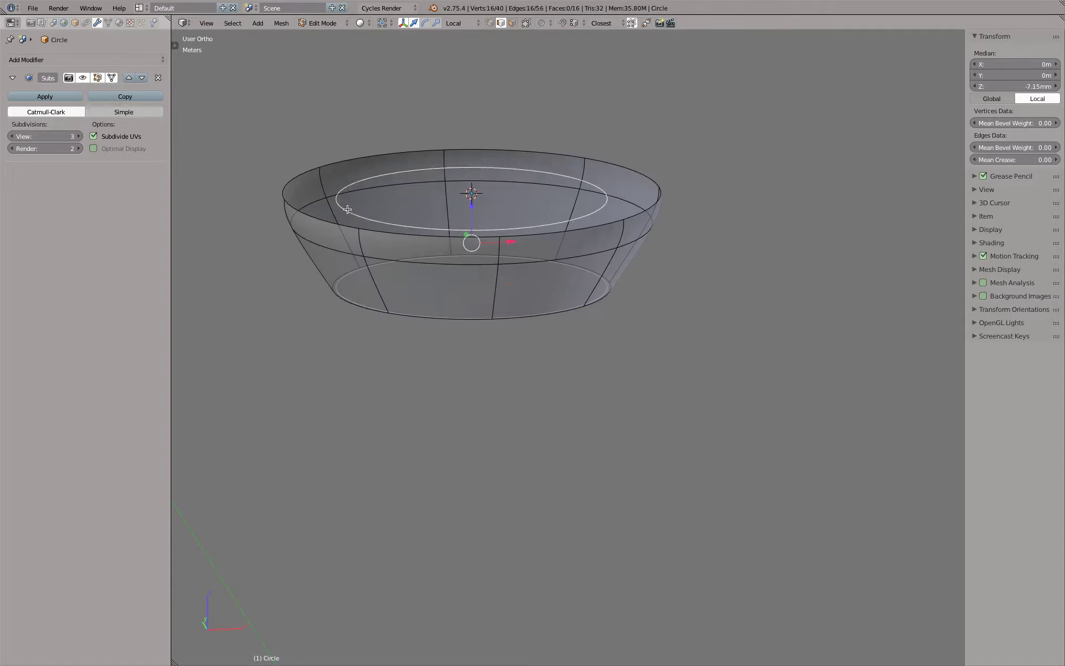
pyautogui.press('space')
pyautogui.write('bridge')
pyautogui.press('Return')
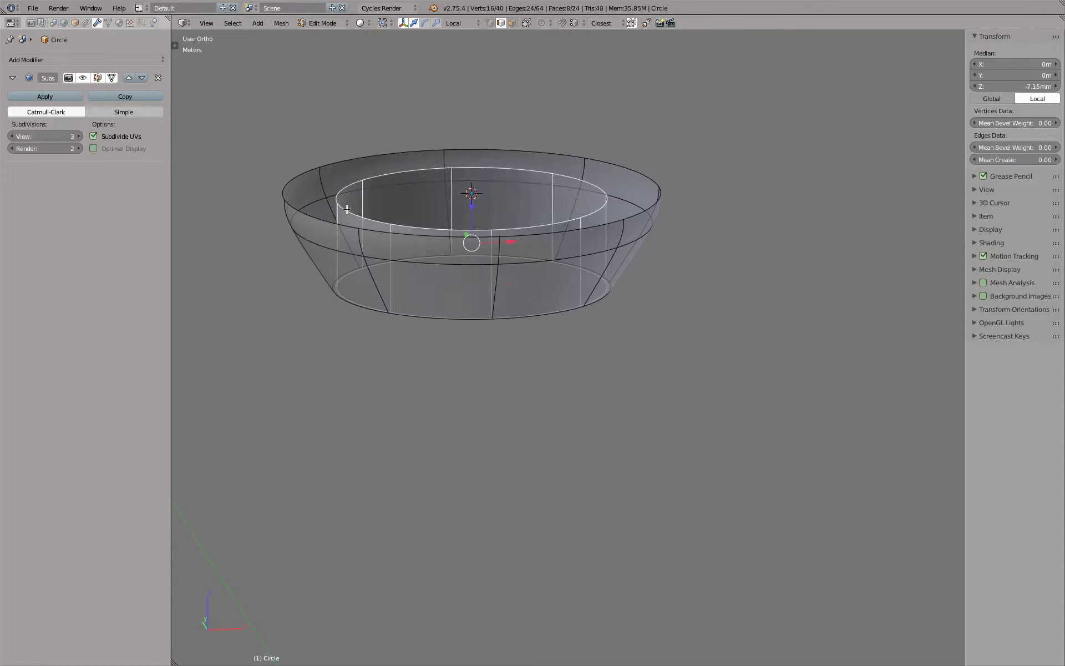
# Fill the inner bottom edge loop with a floor face.
pyautogui.keyDown('alt'); pyautogui.click(347, 210); pyautogui.keyUp('alt')
pyautogui.press('f')
pyautogui.moveTo(347, 209)
pyautogui.mouseDown(button='middle')
pyautogui.moveTo(442, 228)
pyautogui.moveTo(430, 228)
pyautogui.moveTo(421, 302)
pyautogui.mouseUp(button='middle')
pyautogui.scroll(5, 421, 301)
# Bridge the two top rim edge loops into a top ring.
pyautogui.keyDown('alt'); pyautogui.click(405, 308); pyautogui.keyUp('alt')
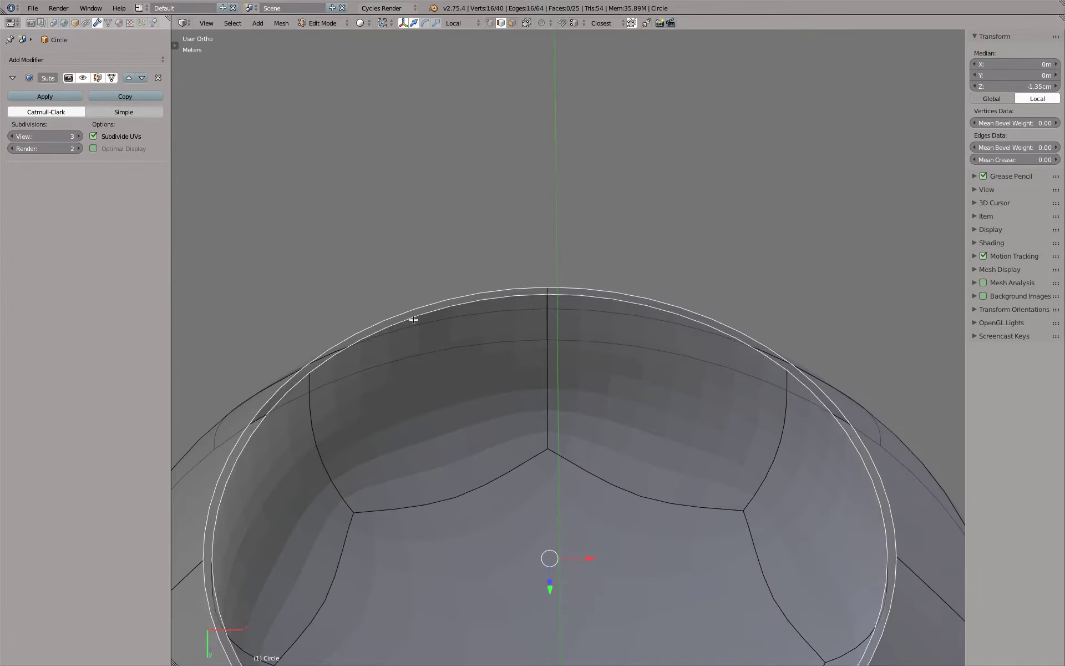
pyautogui.press('space')
pyautogui.write('bridge')
pyautogui.press('Return')
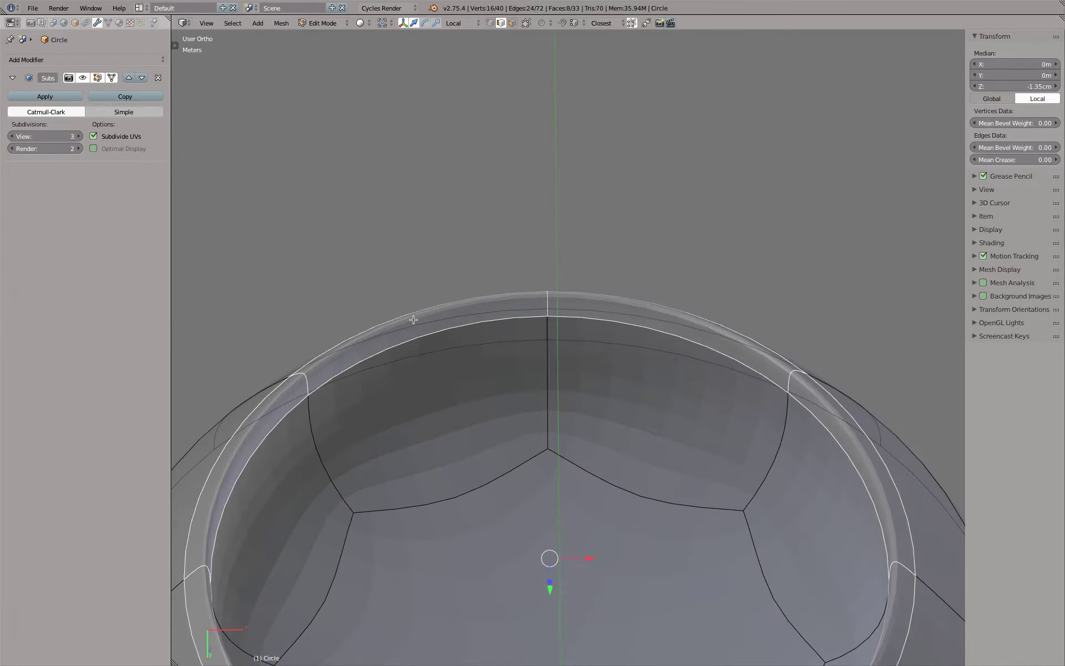
# Select the rim edge loops around the cap.
pyautogui.scroll(-5, 413, 320)
pyautogui.moveTo(413, 320)
pyautogui.mouseDown(button='middle')
pyautogui.moveTo(439, 375)
pyautogui.moveTo(422, 311)
pyautogui.mouseUp(button='middle')
pyautogui.click(421, 313)
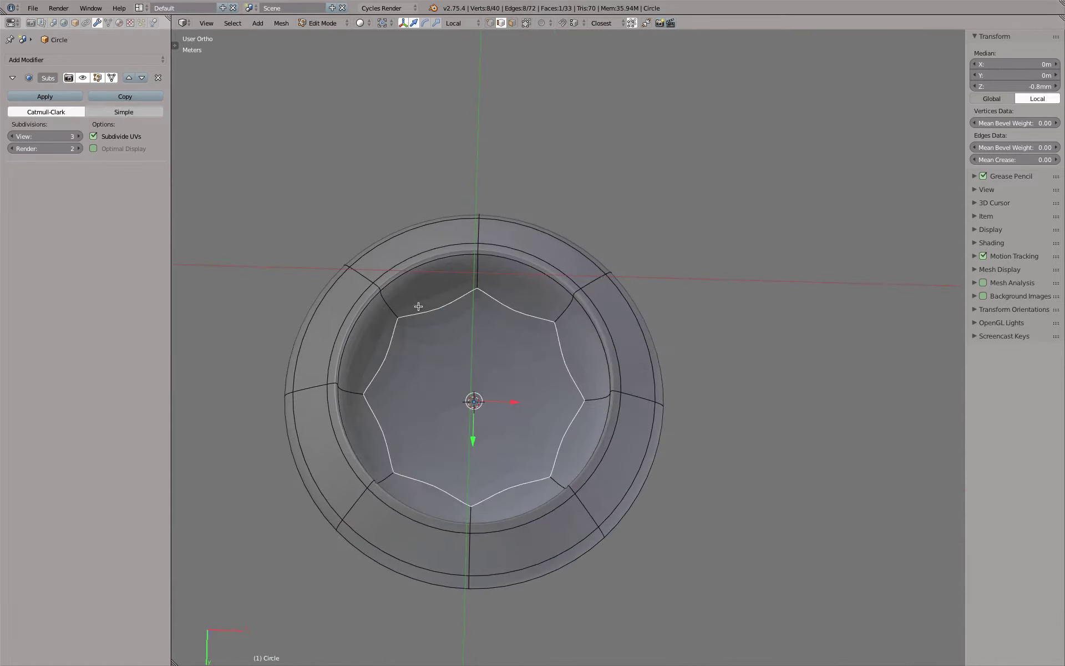
pyautogui.keyDown('alt'); pyautogui.keyDown('shift'); pyautogui.click(398, 268); pyautogui.keyUp('shift'); pyautogui.keyUp('alt')
pyautogui.moveTo(398, 268); pyautogui.dragTo(376, 197, button='middle')
pyautogui.keyDown('alt'); pyautogui.keyDown('shift'); pyautogui.click(380, 170); pyautogui.keyUp('shift'); pyautogui.keyUp('alt')
pyautogui.keyDown('alt'); pyautogui.keyDown('shift'); pyautogui.click(397, 173); pyautogui.keyUp('shift'); pyautogui.keyUp('alt')
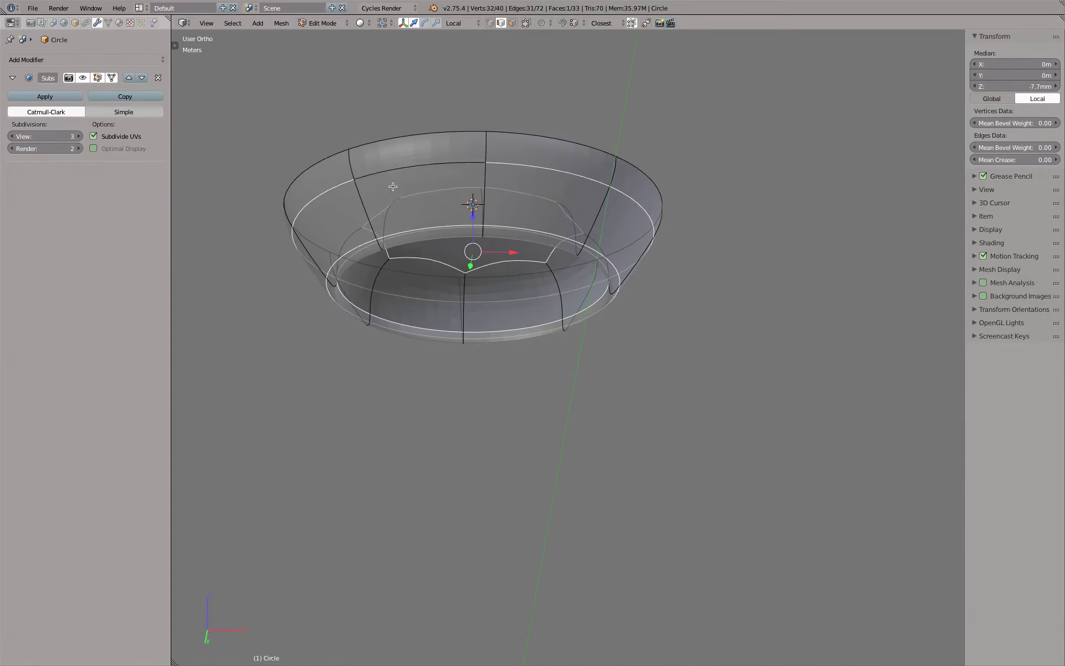
pyautogui.keyDown('alt'); pyautogui.keyDown('shift'); pyautogui.click(404, 168); pyautogui.keyUp('shift'); pyautogui.keyUp('alt')
pyautogui.moveTo(404, 168); pyautogui.dragTo(360, 199, button='middle')
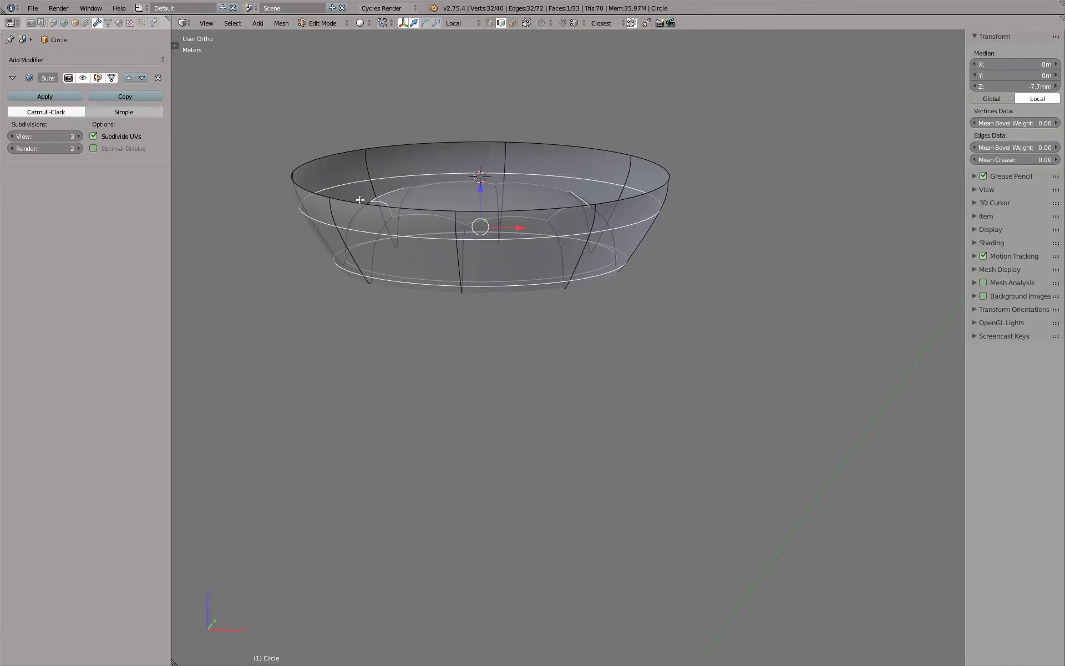
pyautogui.keyDown('alt'); pyautogui.keyDown('shift'); pyautogui.click(319, 167); pyautogui.keyUp('shift'); pyautogui.keyUp('alt')
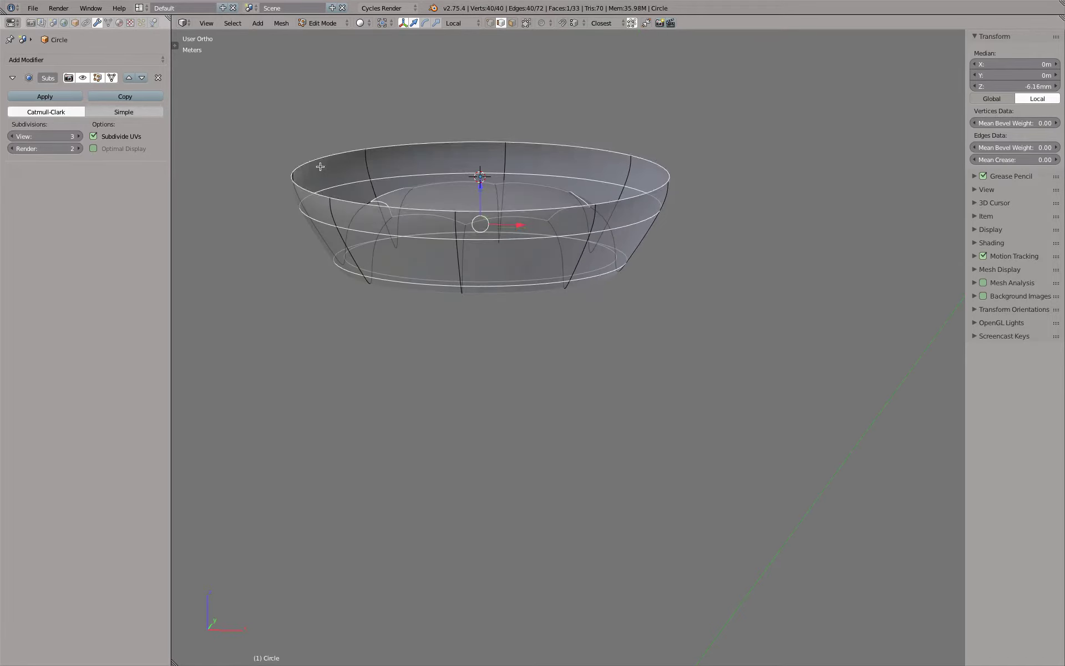
# Crease the selected rim loops fully to 1 and return to Object Mode.
pyautogui.hotkey('shift', 'e')
pyautogui.write('1')
pyautogui.press('Return')
pyautogui.press('Tab')
# In Edit Mode with solid shading, add a loop cut across the sloped wall.
pyautogui.moveTo(423, 314)
pyautogui.mouseDown(button='middle')
pyautogui.moveTo(506, 392)
pyautogui.moveTo(481, 404)
pyautogui.mouseUp(button='middle')
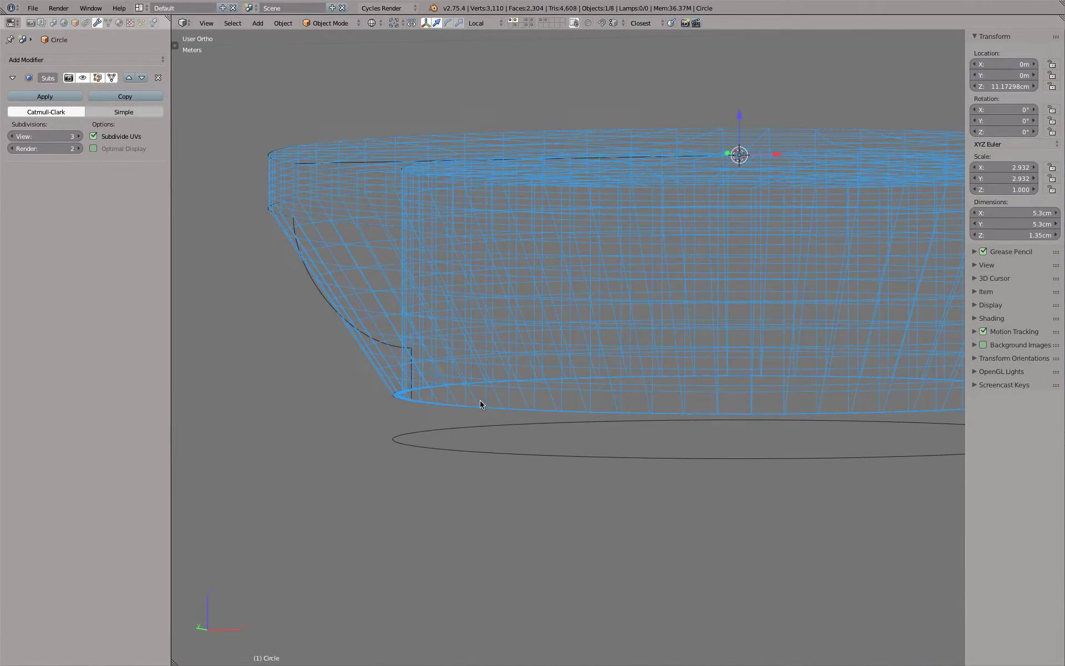
pyautogui.press('Tab')
pyautogui.press('z')
pyautogui.scroll(2, 364, 279)
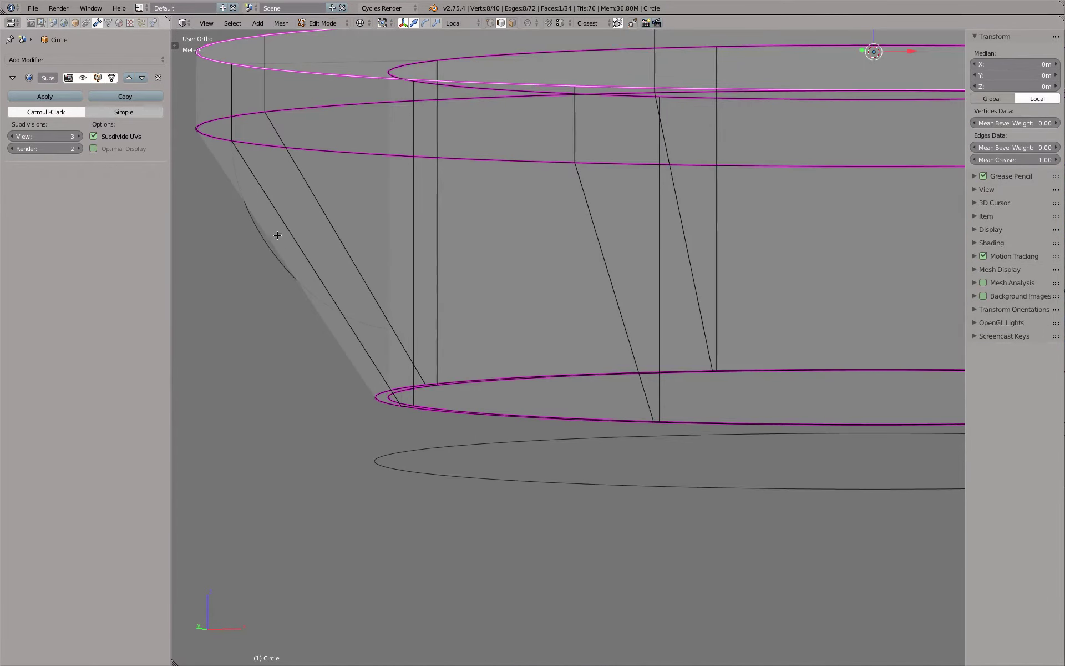
pyautogui.hotkey('ctrl', 'r')
pyautogui.click(269, 203)
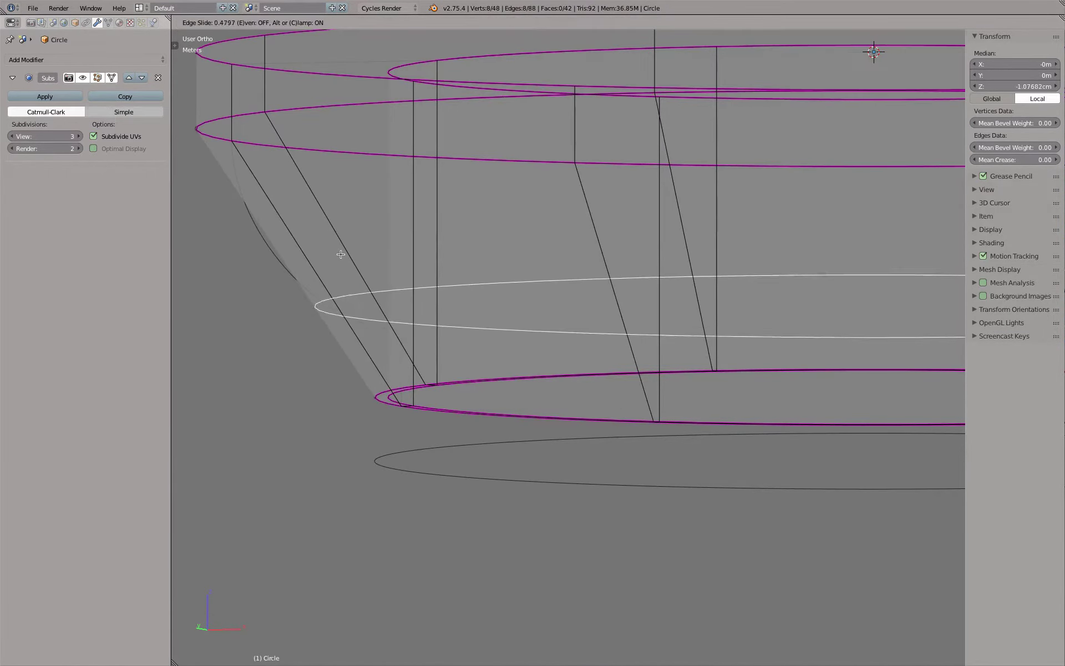
pyautogui.click(544, 572)
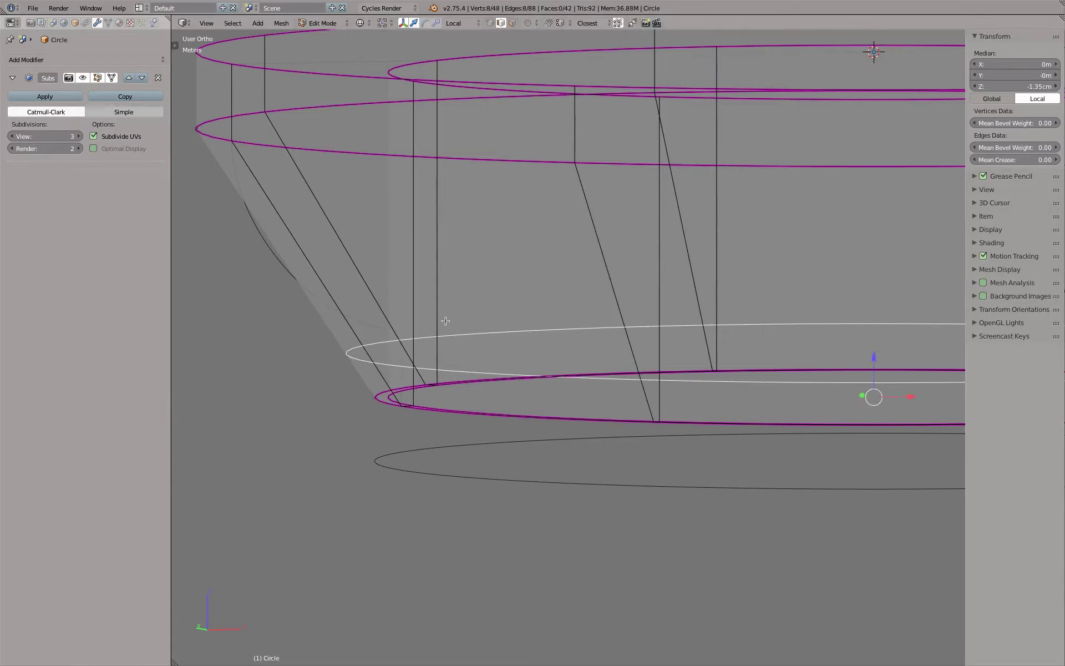
# Crease the new loop to 1 and raise it on Z to -1.05 cm.
pyautogui.hotkey('shift', 'e')
pyautogui.write('1')
pyautogui.press('Return')
pyautogui.press('g')
pyautogui.press('z')
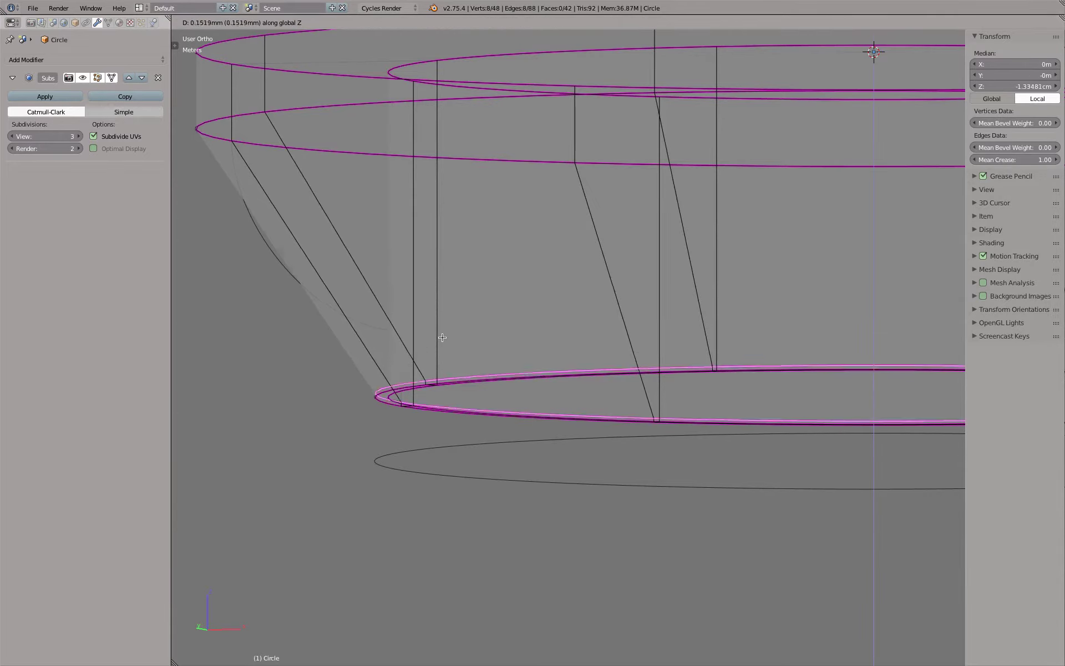
pyautogui.click(423, 361)
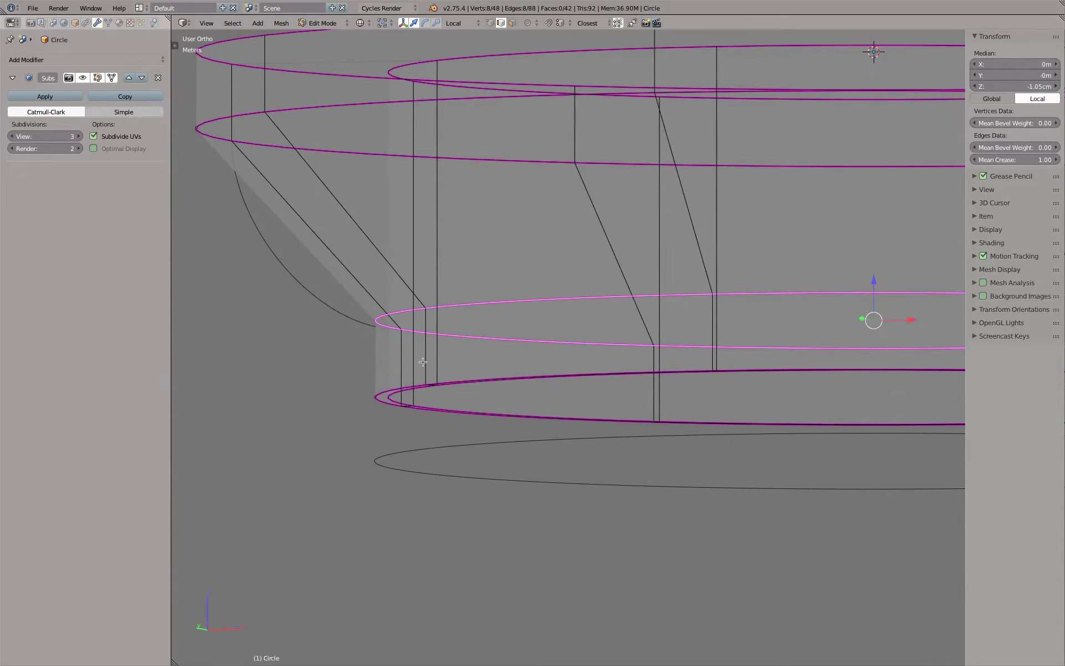
pyautogui.moveTo(422, 362); pyautogui.dragTo(378, 334, button='middle')
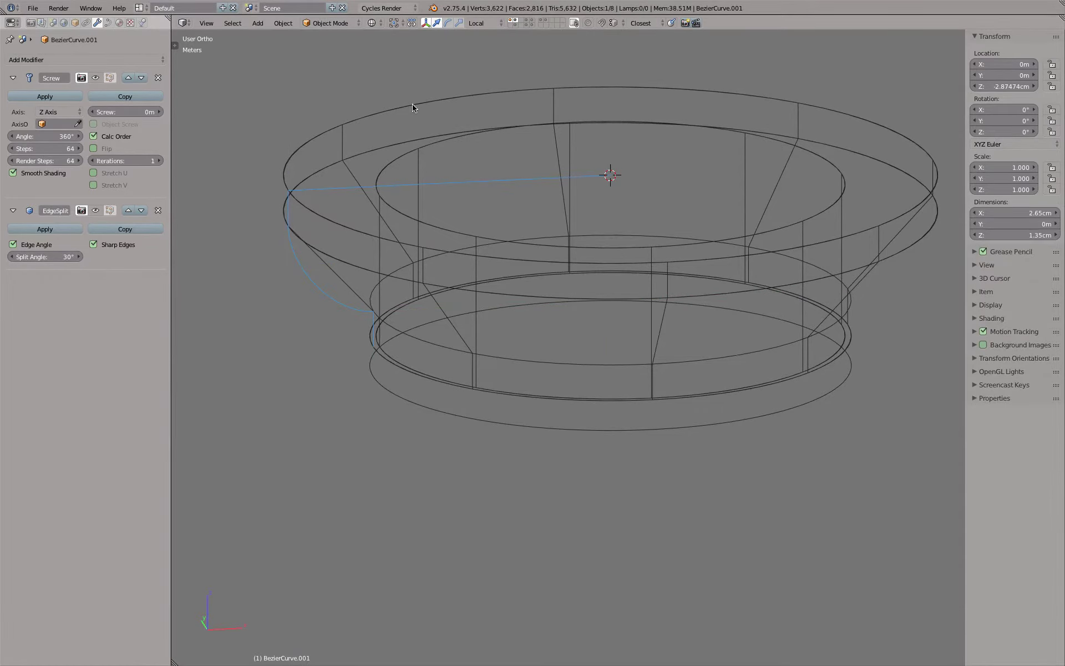
# Isolate the cap in front view with solid shading and enter Edit Mode.
pyautogui.press('KP_Divide')
pyautogui.press('KP_1')
pyautogui.rightClick(363, 281)
pyautogui.press('z')
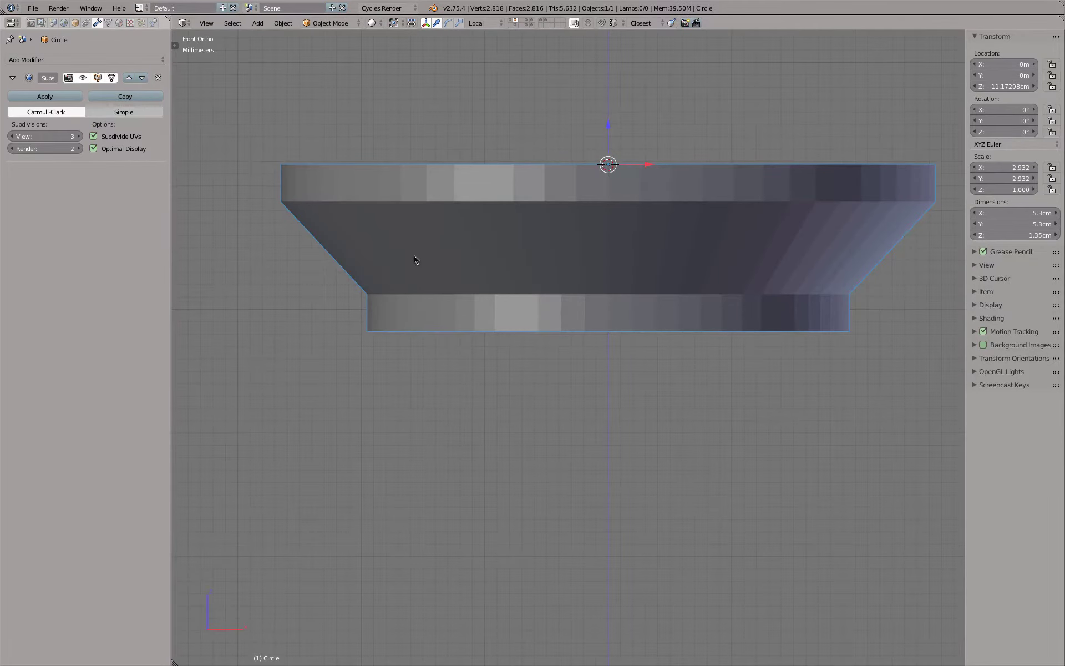
pyautogui.press('Tab')
pyautogui.scroll(2, 333, 242)
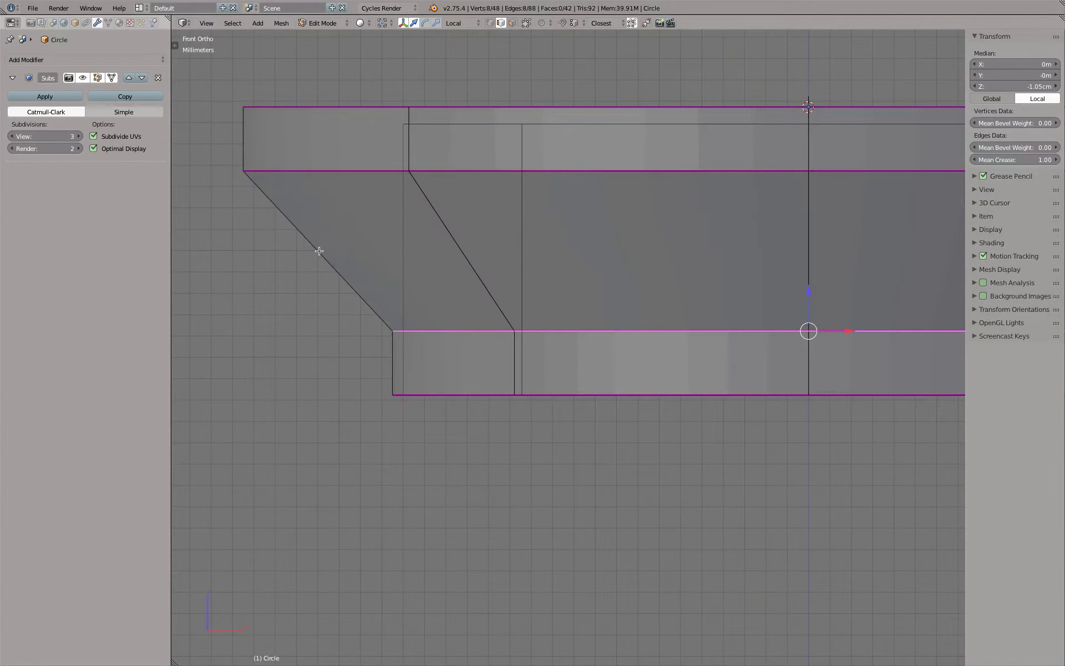
# Add two evenly spaced loop cuts on the shoulder band and slide the upper one.
pyautogui.hotkey('ctrl', 'r')
pyautogui.scroll(1, 320, 250)
pyautogui.click(321, 249)
pyautogui.keyDown('alt'); pyautogui.rightClick(353, 229); pyautogui.keyUp('alt')
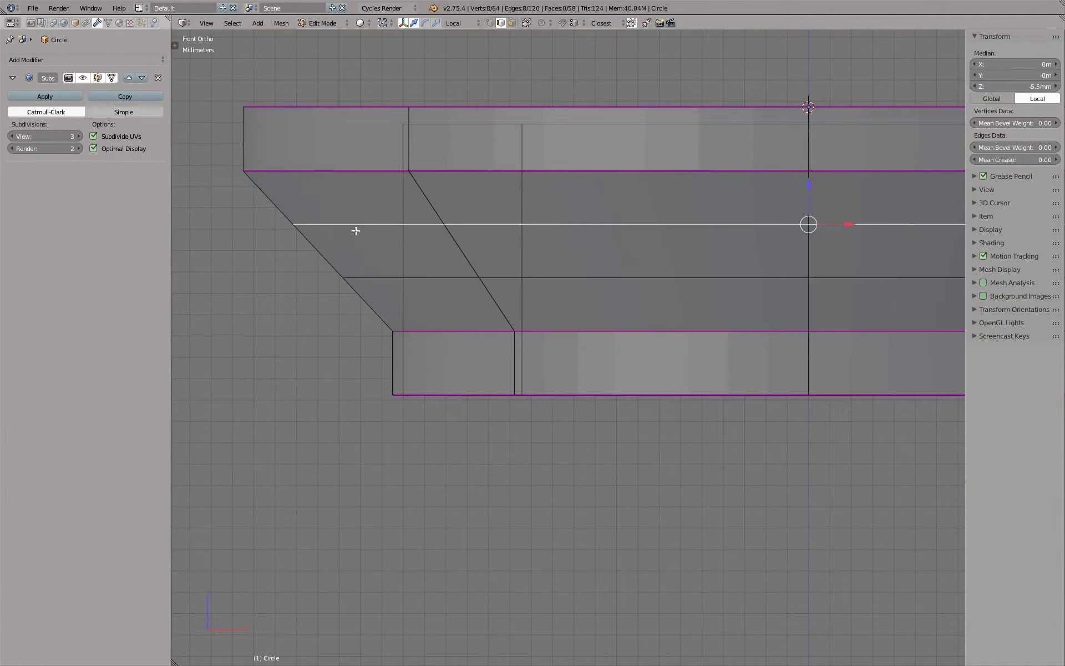
pyautogui.press('g')
pyautogui.press('g')
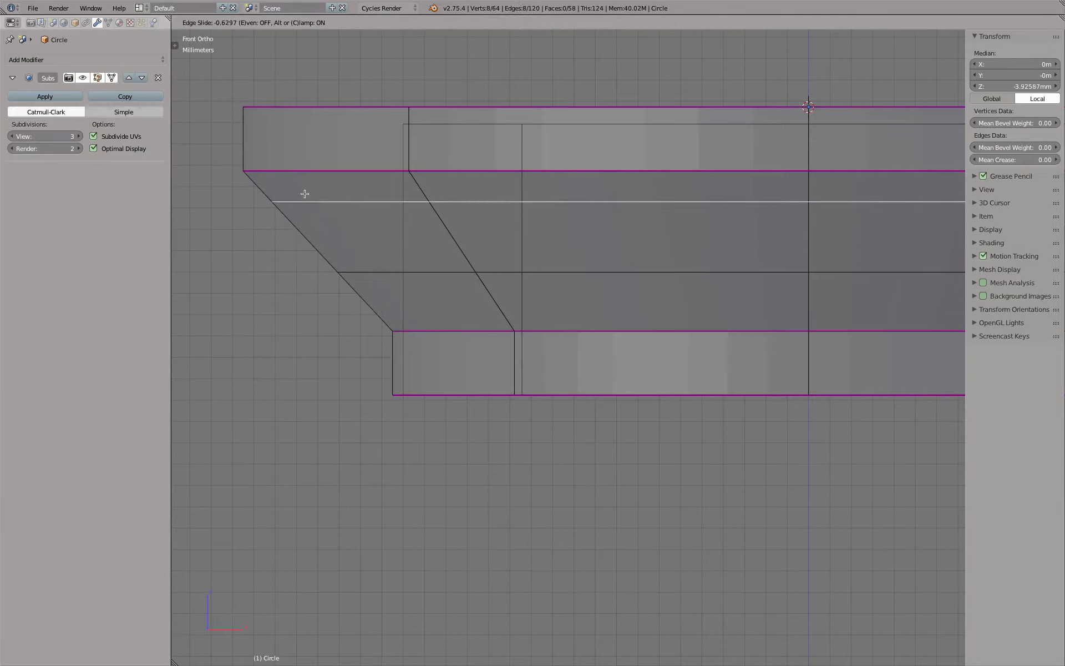
pyautogui.click(245, 108)
pyautogui.press('g')
pyautogui.press('g')
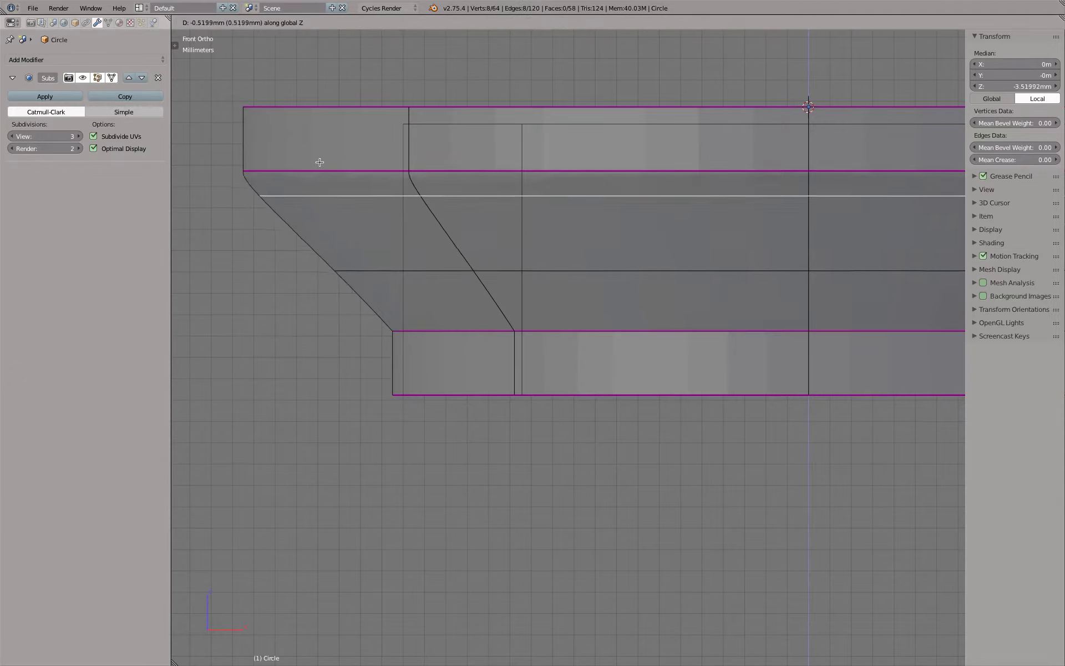
pyautogui.click(329, 217)
# Slide the lower new loop to the shoulder's base and widen it.
pyautogui.keyDown('alt'); pyautogui.rightClick(366, 276); pyautogui.keyUp('alt')
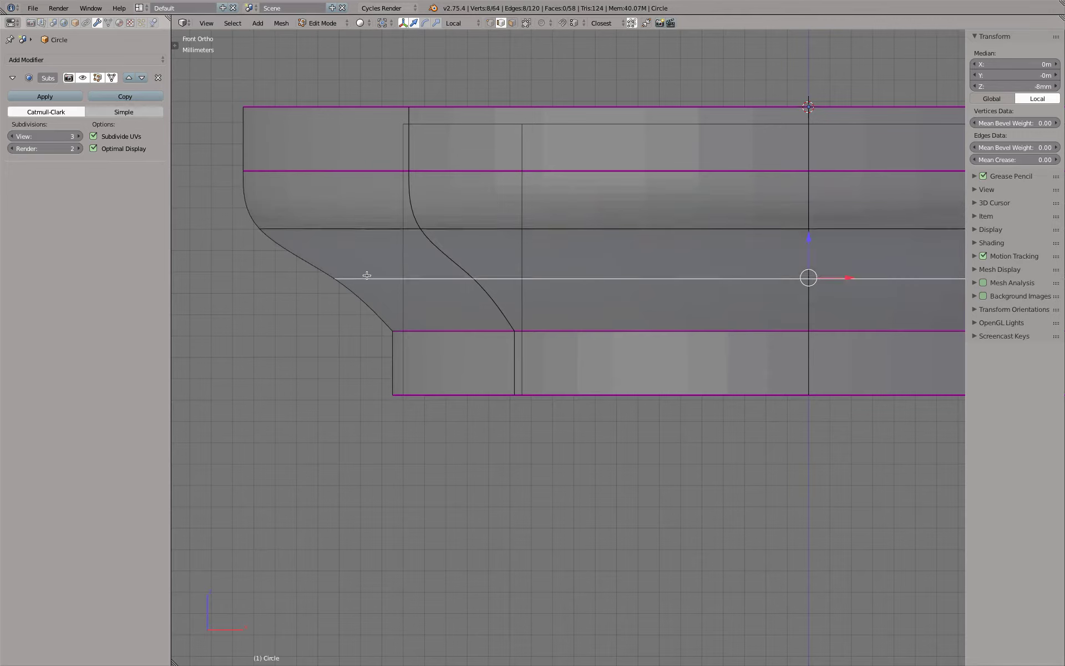
pyautogui.press('g')
pyautogui.press('g')
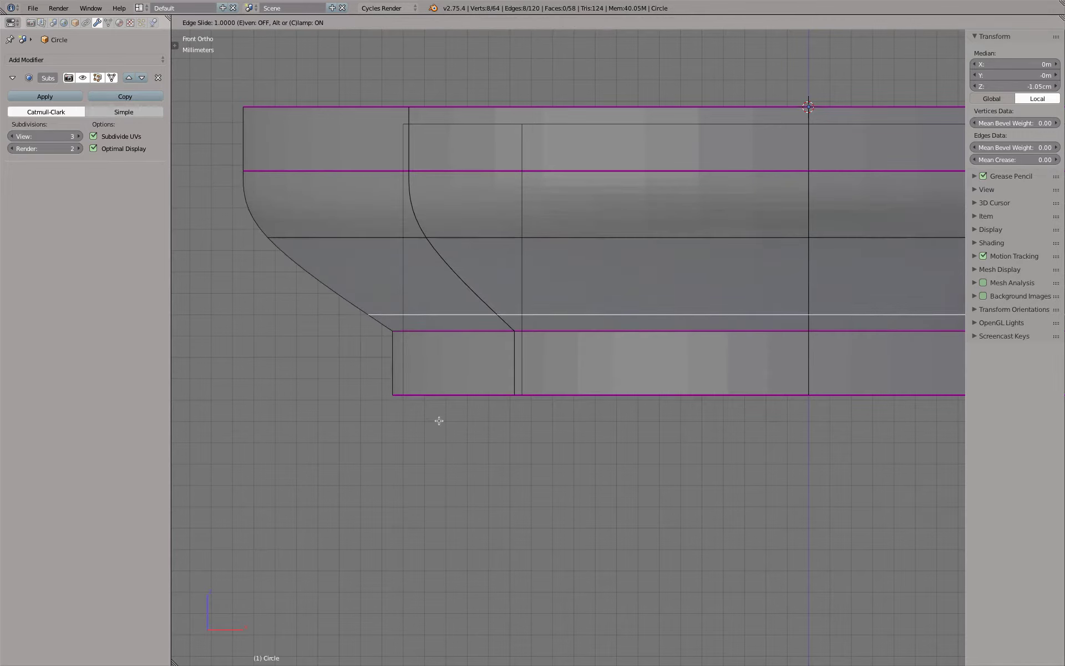
pyautogui.click(433, 421)
pyautogui.press('s')
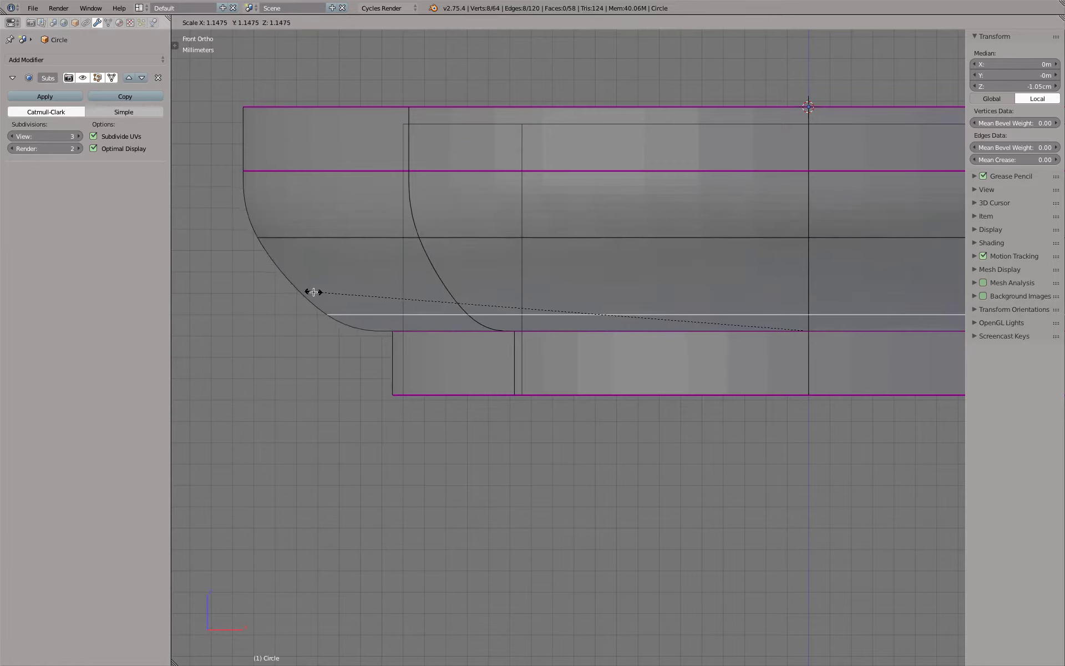
pyautogui.click(310, 289)
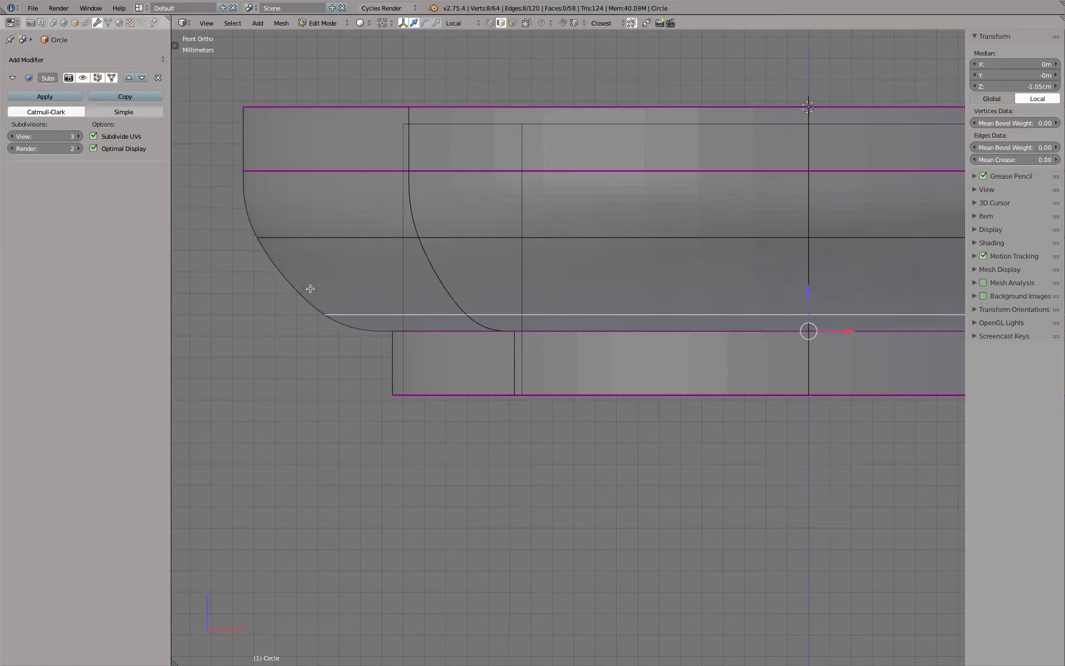
# Lower the upper new loop slightly on Z, then exit Edit Mode and restore the scene.
pyautogui.keyDown('alt'); pyautogui.rightClick(315, 234); pyautogui.keyUp('alt')
pyautogui.press('g')
pyautogui.press('z')
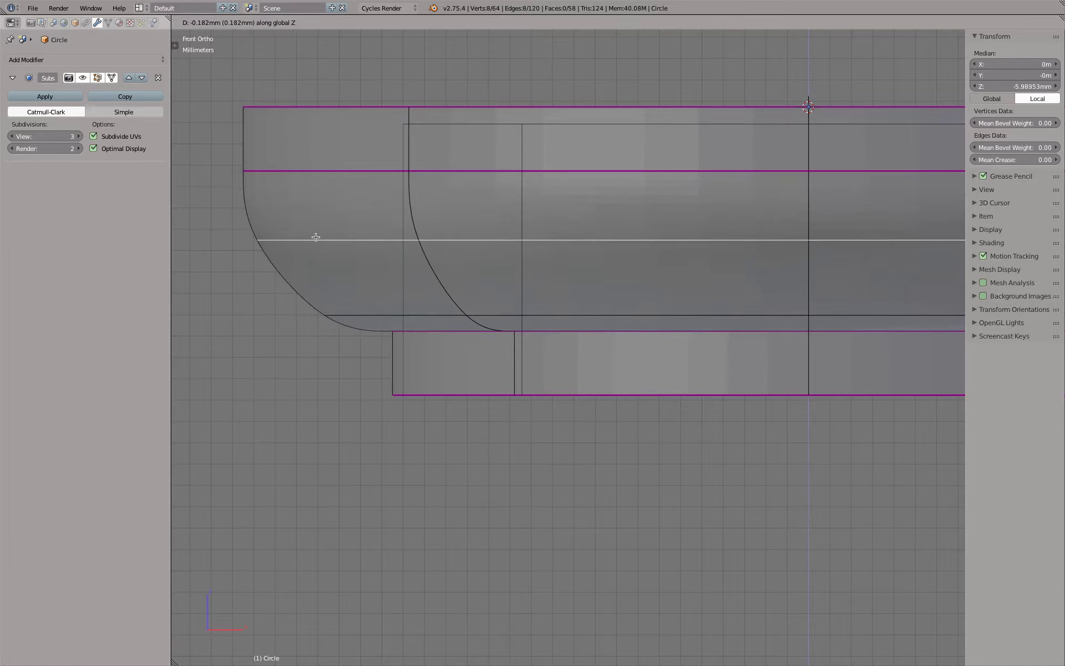
pyautogui.click(317, 245)
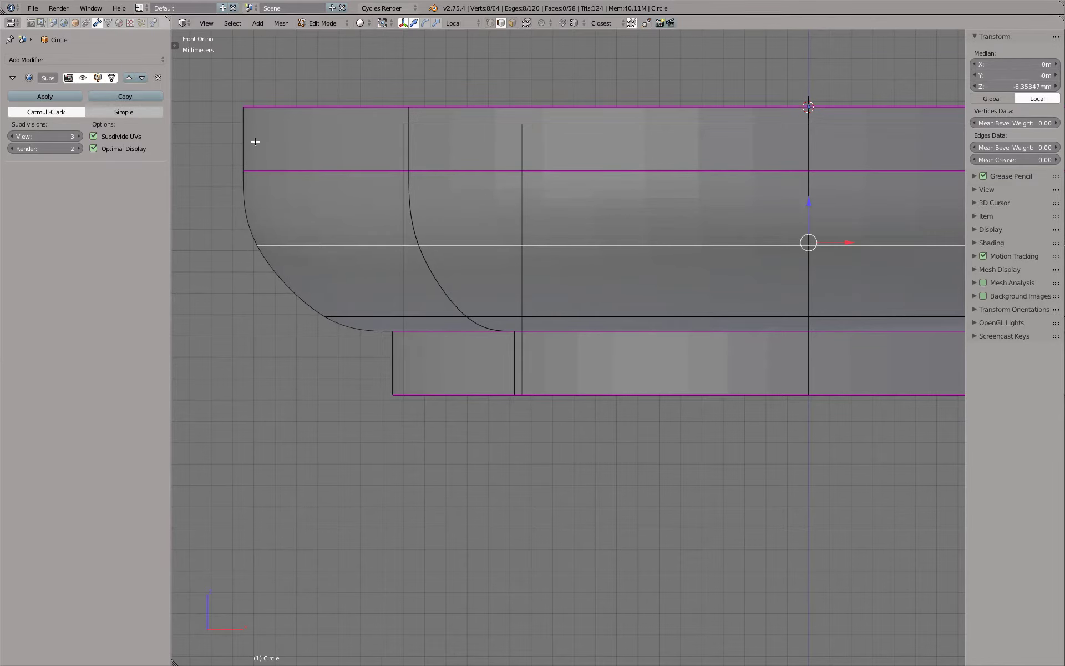
pyautogui.press('Tab')
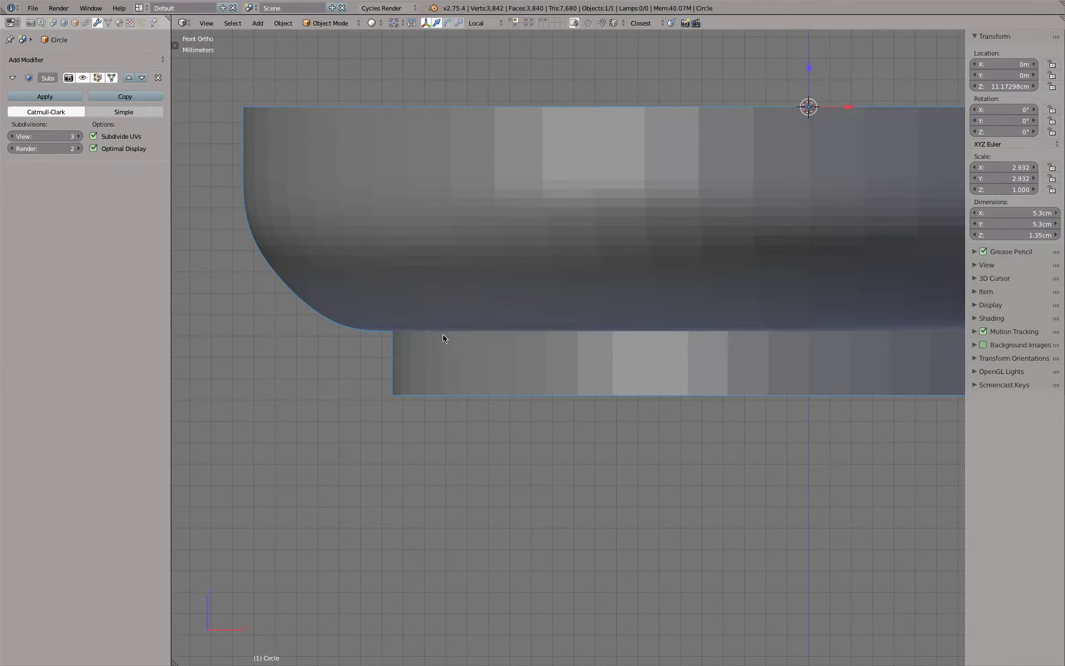
pyautogui.press('z')
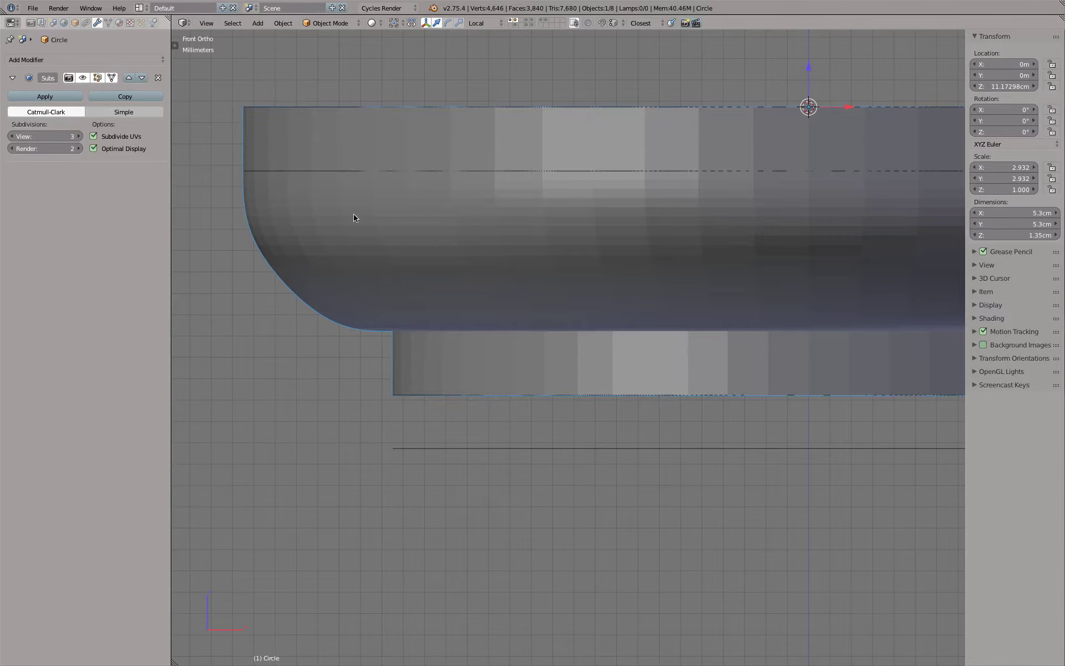
pyautogui.press('KP_Divide')
# Shrink the selected loop slightly and raise it about 1 mm.
pyautogui.press('Tab')
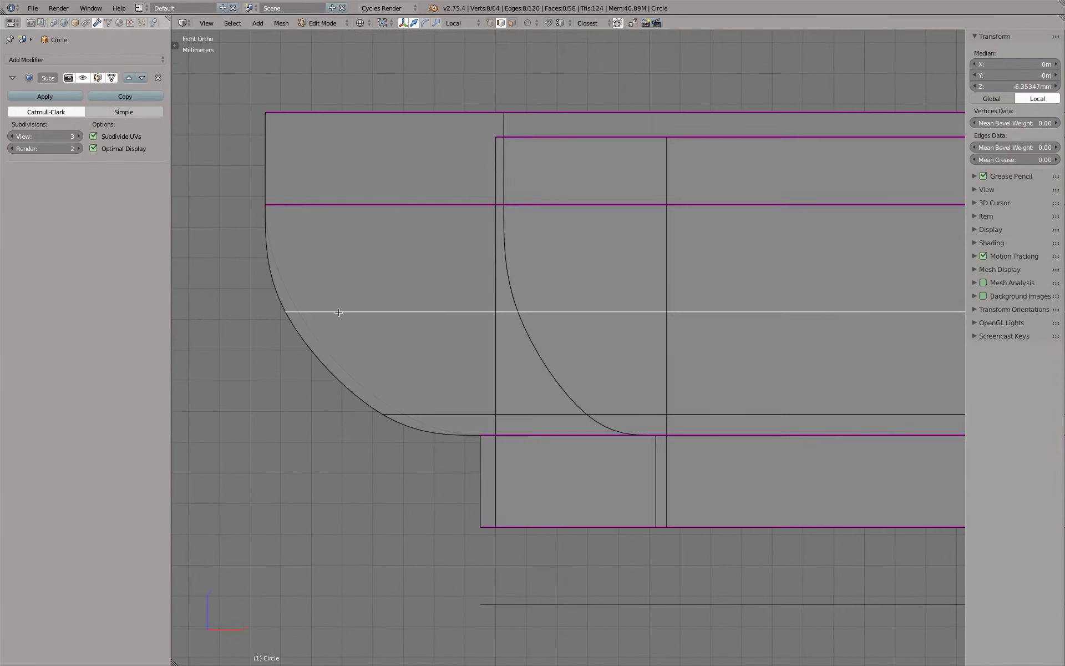
pyautogui.press('s')
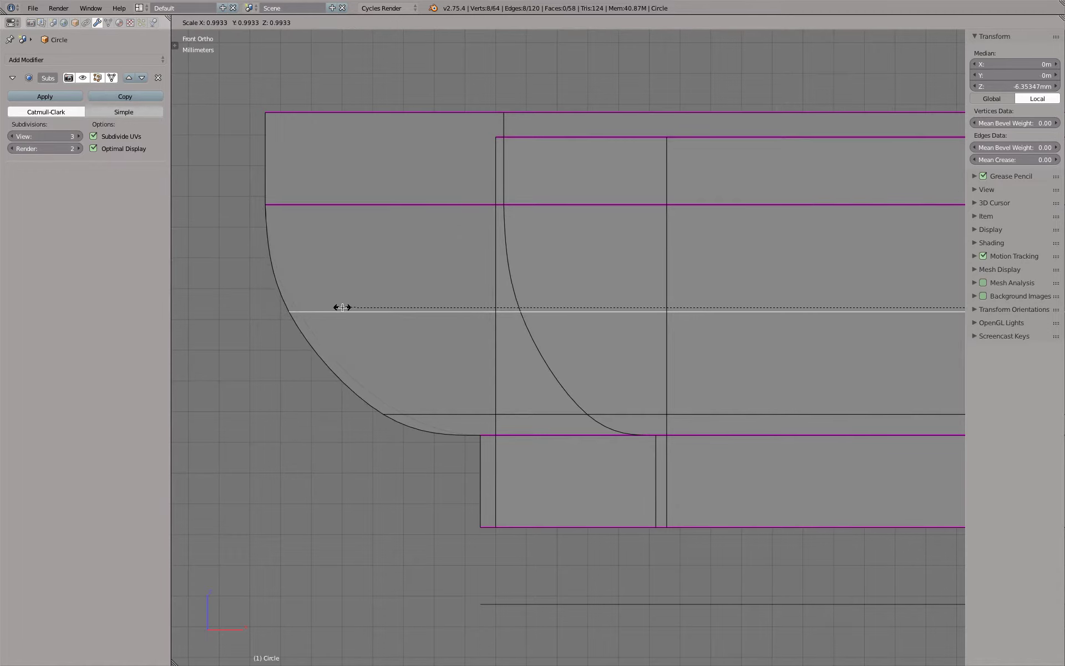
pyautogui.click(340, 309)
pyautogui.press('g')
pyautogui.press('z')
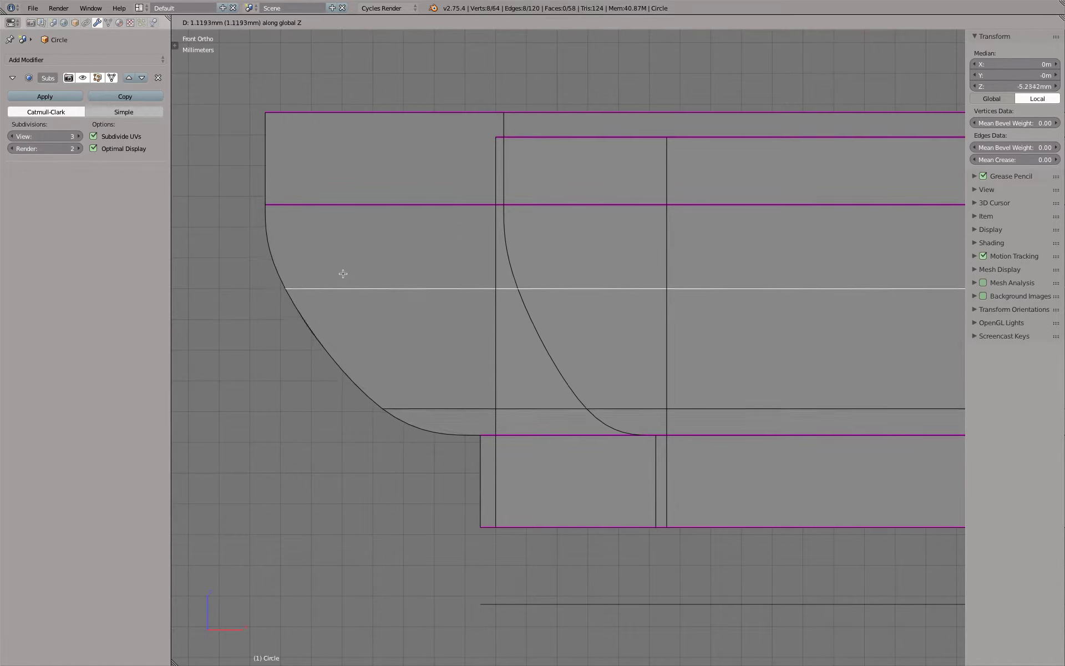
pyautogui.click(343, 275)
# Scale the loop near the shoulder's base, then extrude and scale a new loop.
pyautogui.rightClick(421, 404)
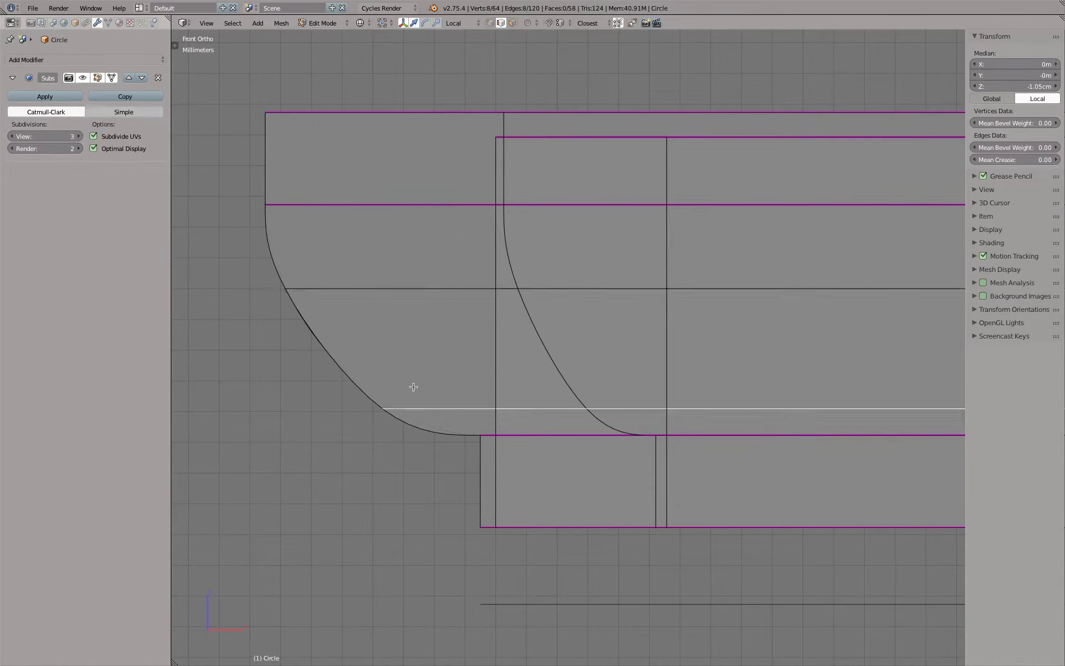
pyautogui.press('s')
pyautogui.click(446, 390)
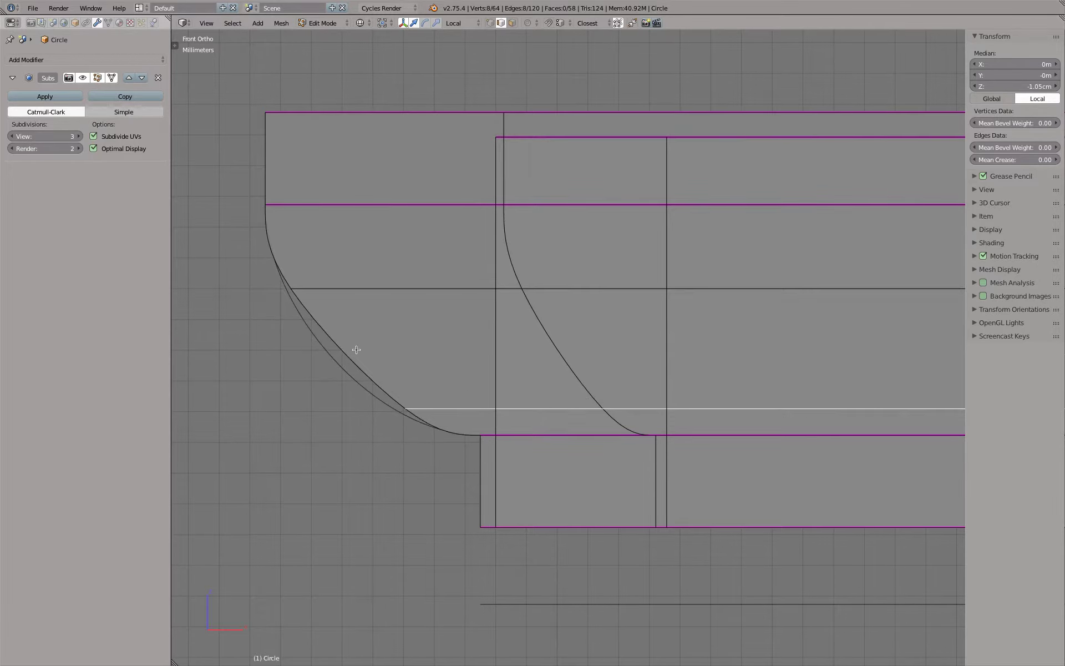
pyautogui.press('e')
pyautogui.click(346, 351)
pyautogui.press('s')
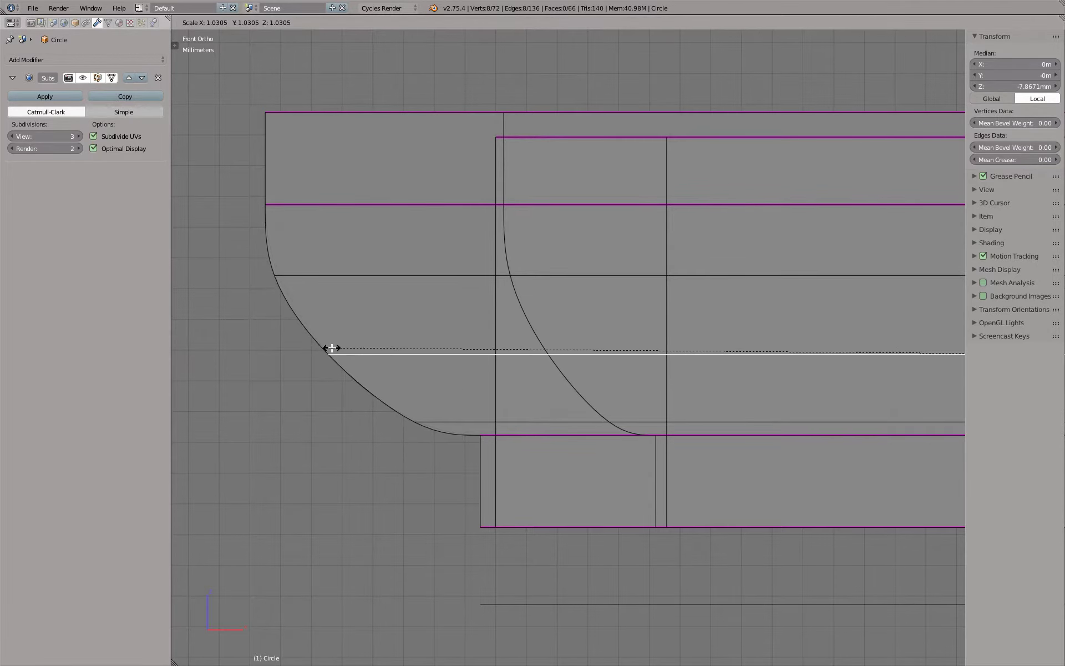
pyautogui.click(332, 348)
# Move the new shoulder loop vertically to a median Z of -8.11984 mm.
pyautogui.rightClick(319, 271)
pyautogui.keyDown('alt'); pyautogui.rightClick(392, 352); pyautogui.keyUp('alt')
pyautogui.press('g')
pyautogui.press('z')
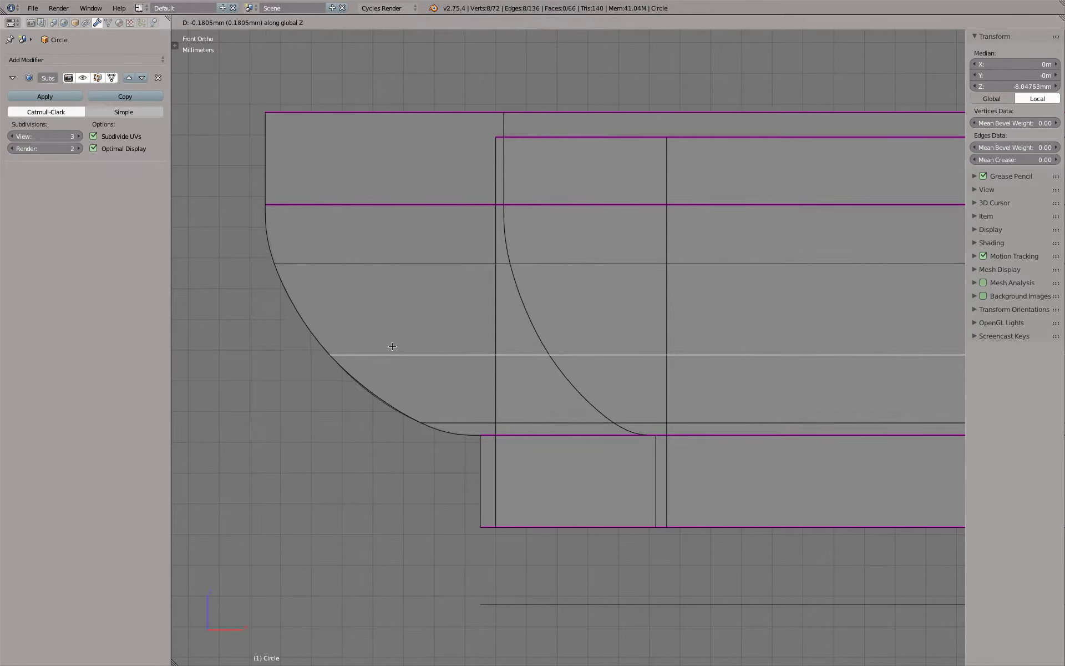
pyautogui.click(392, 347)
# Check the shaded profile and rescale the loop's width to round the shoulder.
pyautogui.press('Tab')
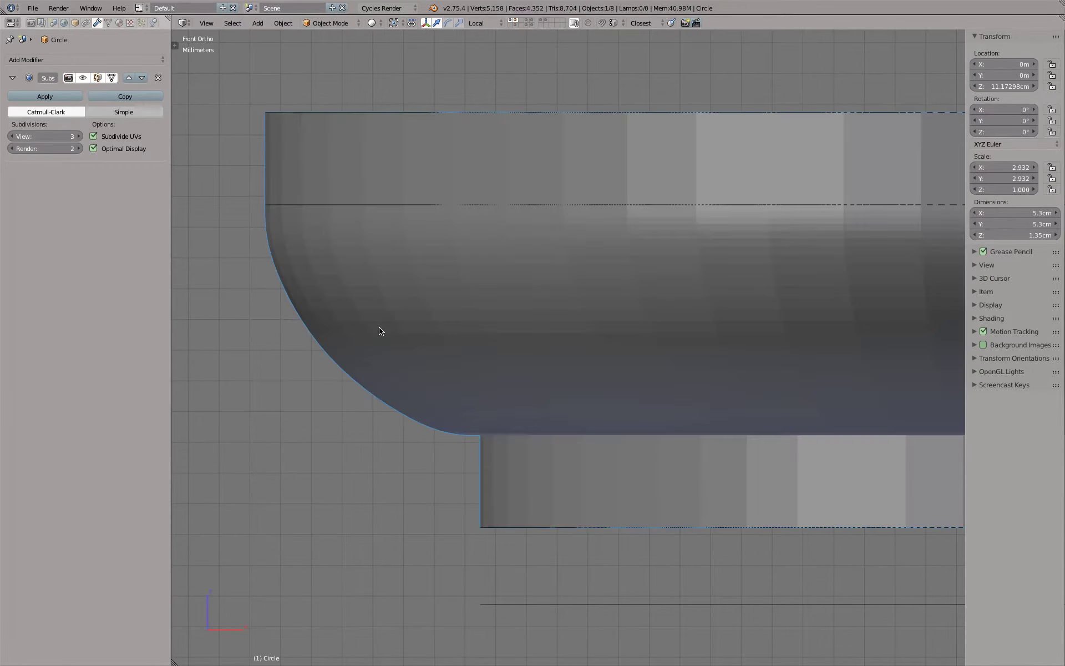
pyautogui.press('Tab')
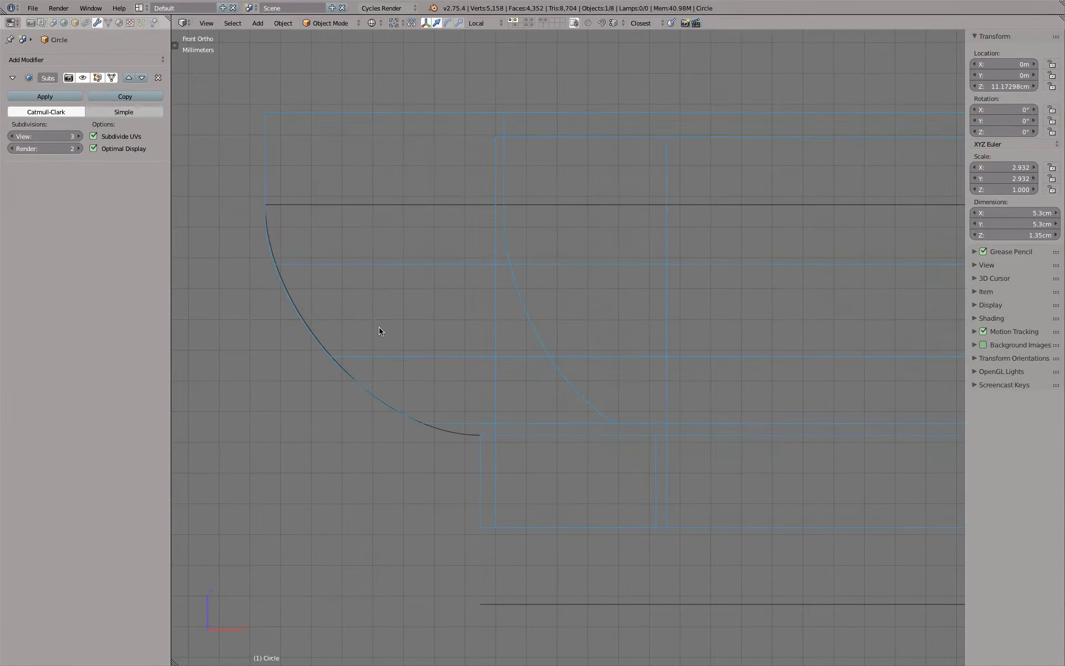
pyautogui.press('Tab')
pyautogui.press('Tab')
pyautogui.press('s')
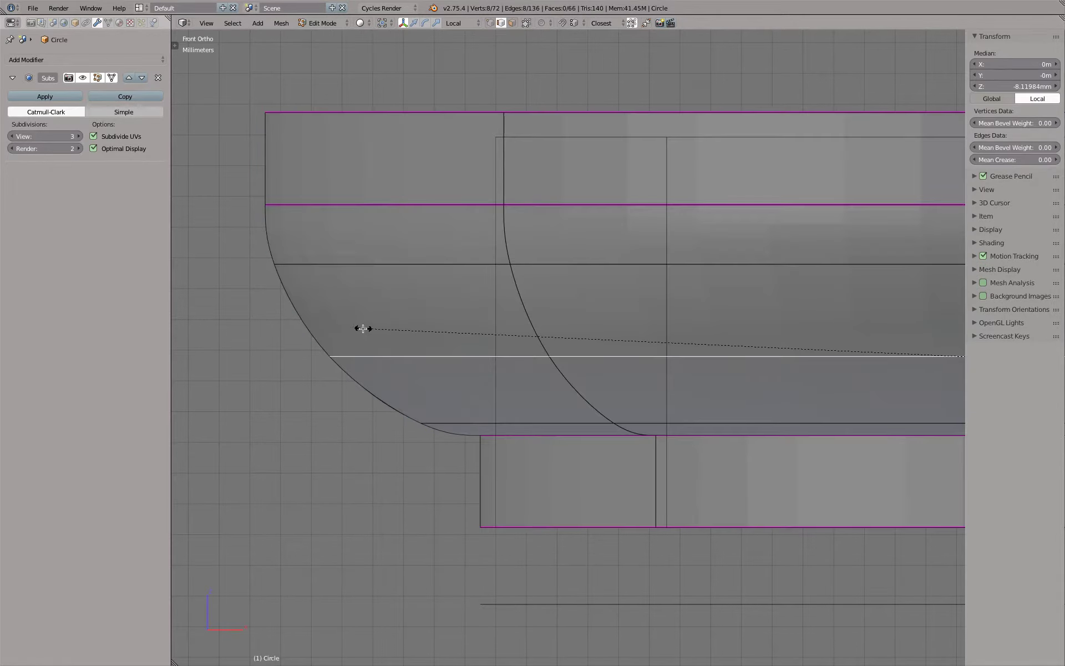
pyautogui.click(353, 329)
pyautogui.press('Tab')
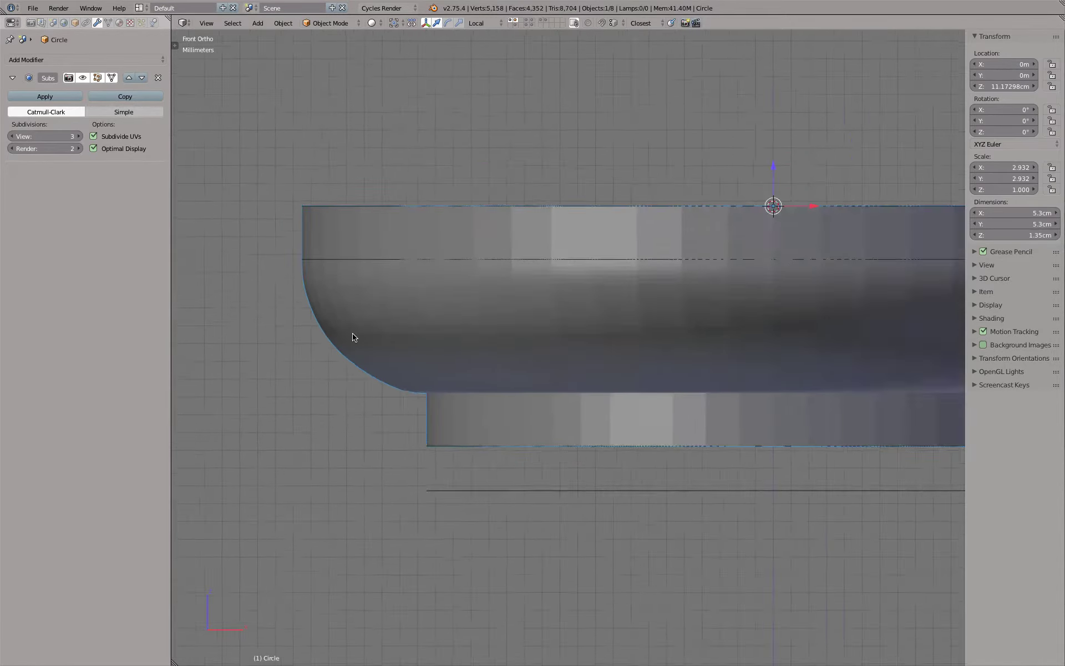
pyautogui.press('Tab')
pyautogui.moveTo(352, 333); pyautogui.dragTo(399, 373, button='middle')
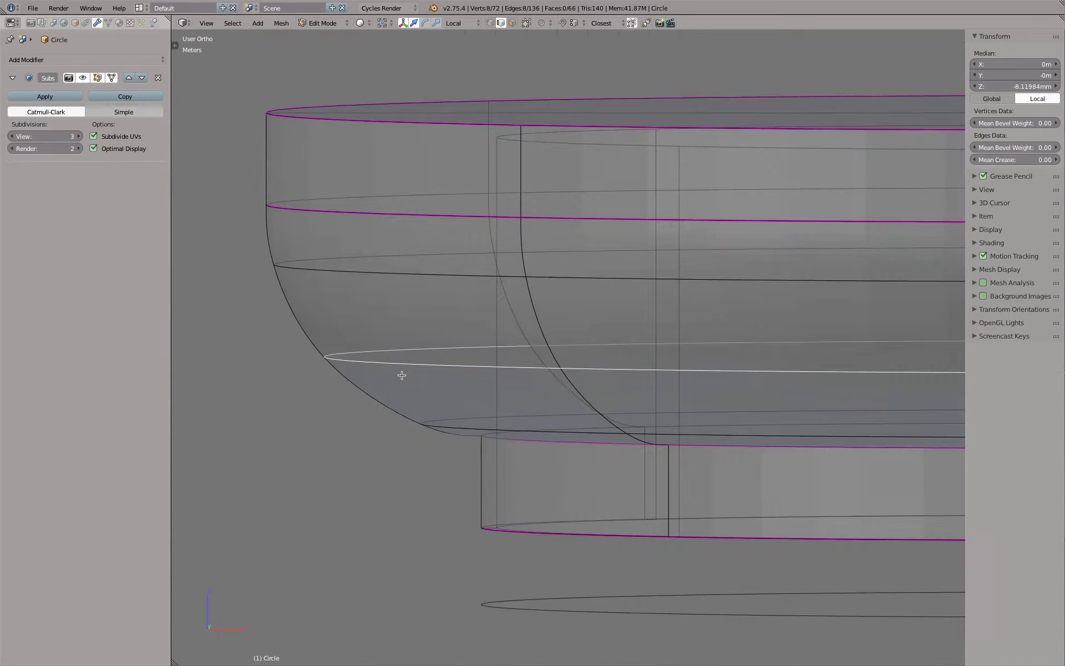
# Delete the vertices of the selected shoulder loops.
pyautogui.keyDown('alt'); pyautogui.keyDown('shift'); pyautogui.rightClick(355, 275); pyautogui.keyUp('shift'); pyautogui.keyUp('alt')
pyautogui.keyDown('alt'); pyautogui.keyDown('shift'); pyautogui.rightClick(442, 426); pyautogui.keyUp('shift'); pyautogui.keyUp('alt')
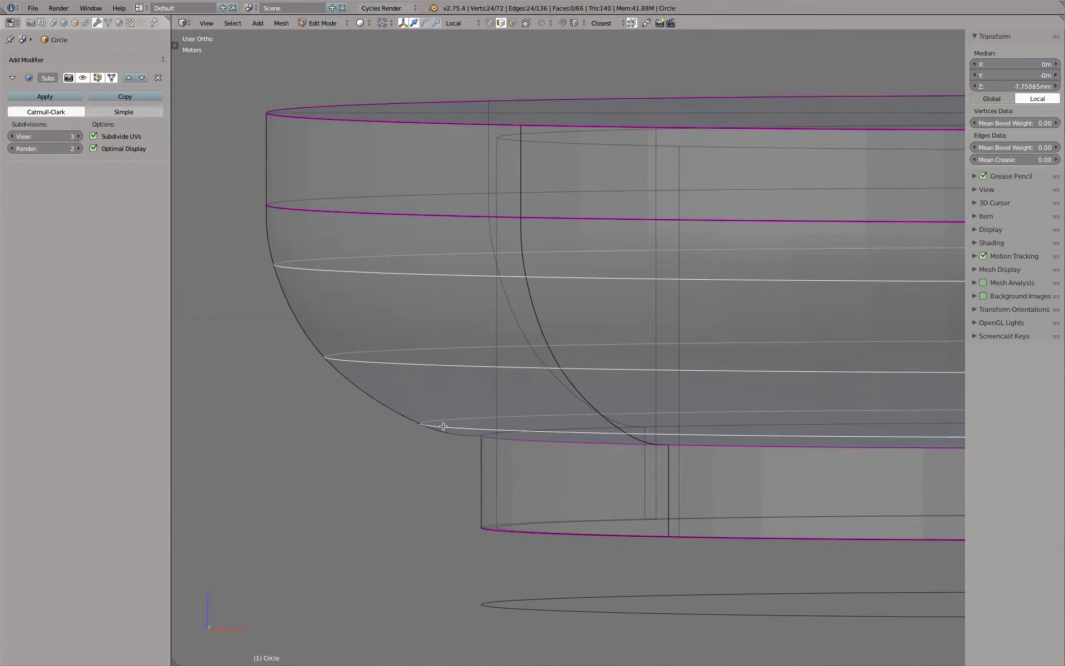
pyautogui.press('x')
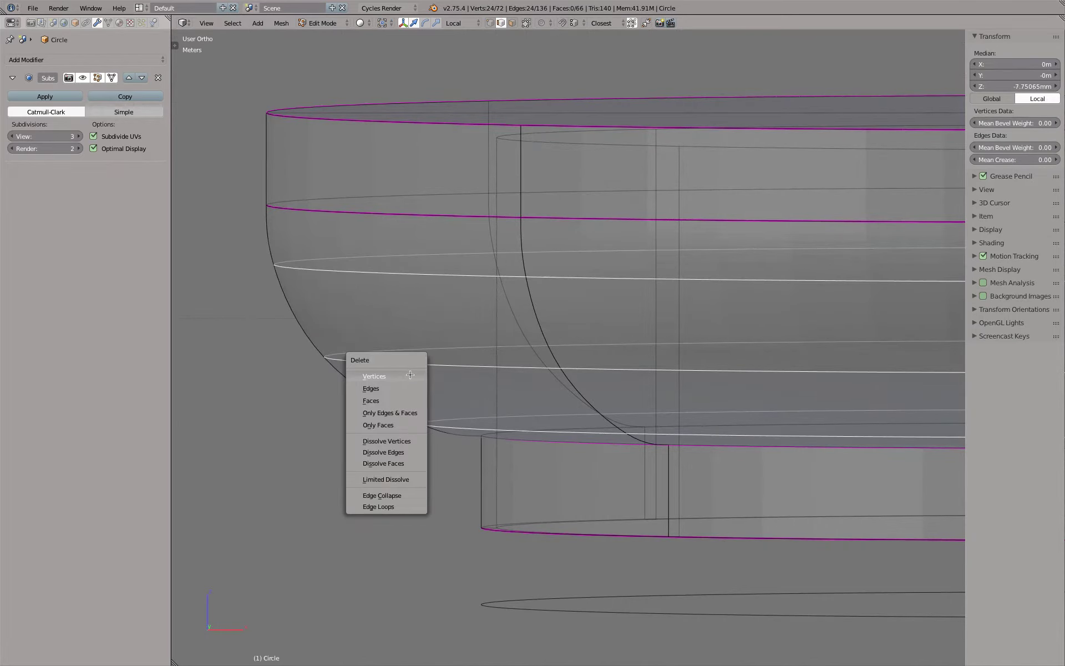
pyautogui.click(408, 375)
pyautogui.scroll(-2, 408, 374)
pyautogui.moveTo(408, 374); pyautogui.dragTo(450, 392, button='middle')
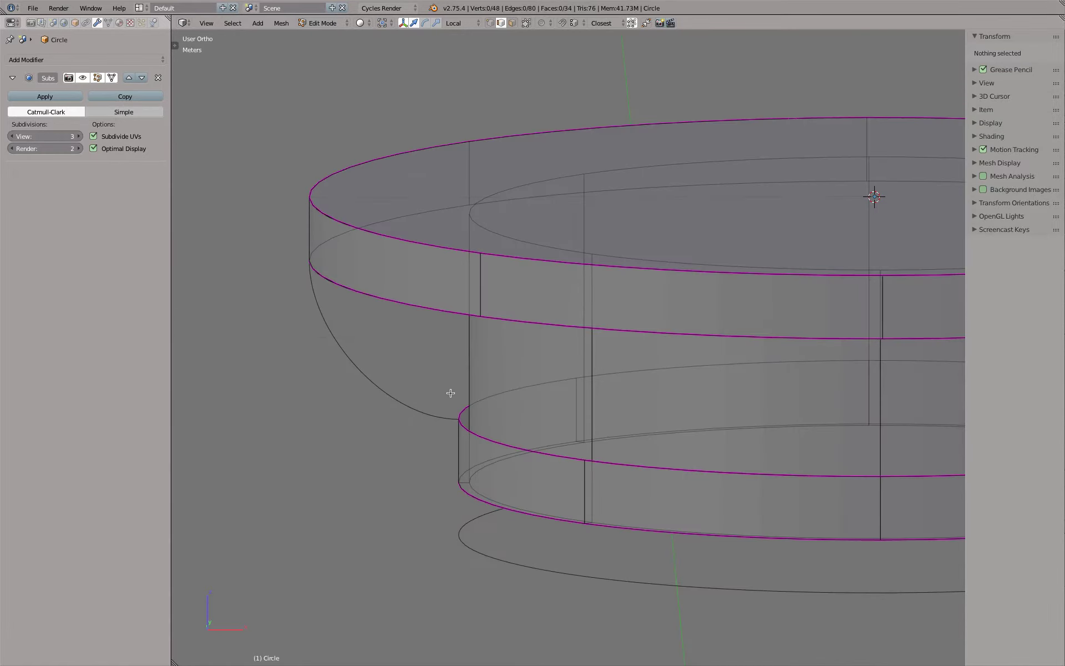
# Extrude the lower band's top loop and scale it inward into a lip ring.
pyautogui.keyDown('alt'); pyautogui.rightClick(492, 438); pyautogui.keyUp('alt')
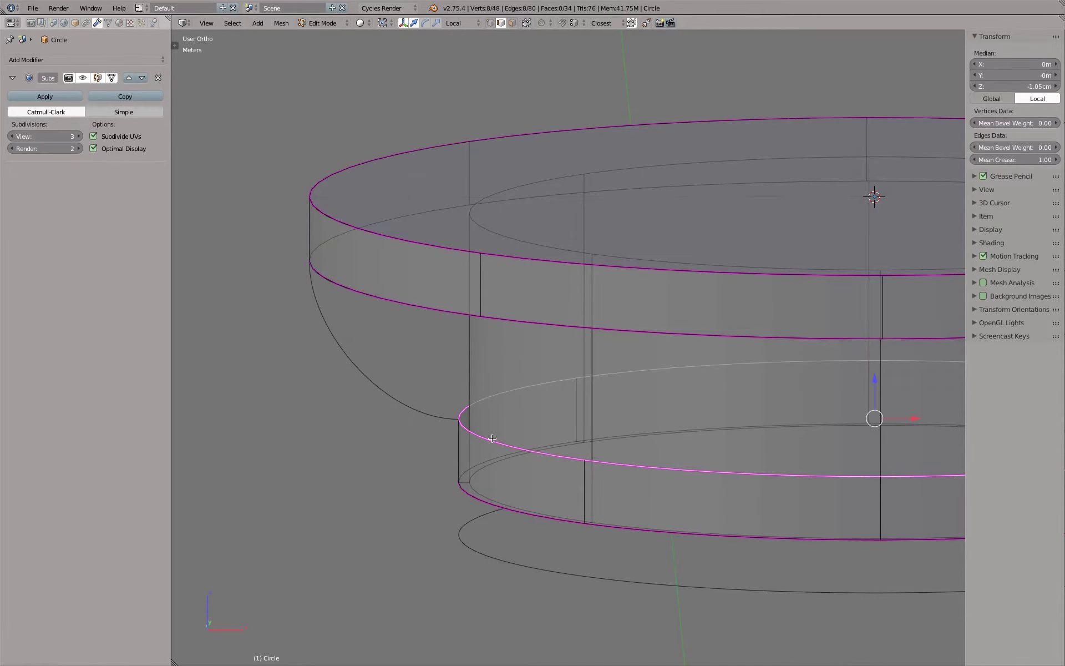
pyautogui.press('e')
pyautogui.rightClick(490, 436)
pyautogui.press('s')
pyautogui.click(488, 414)
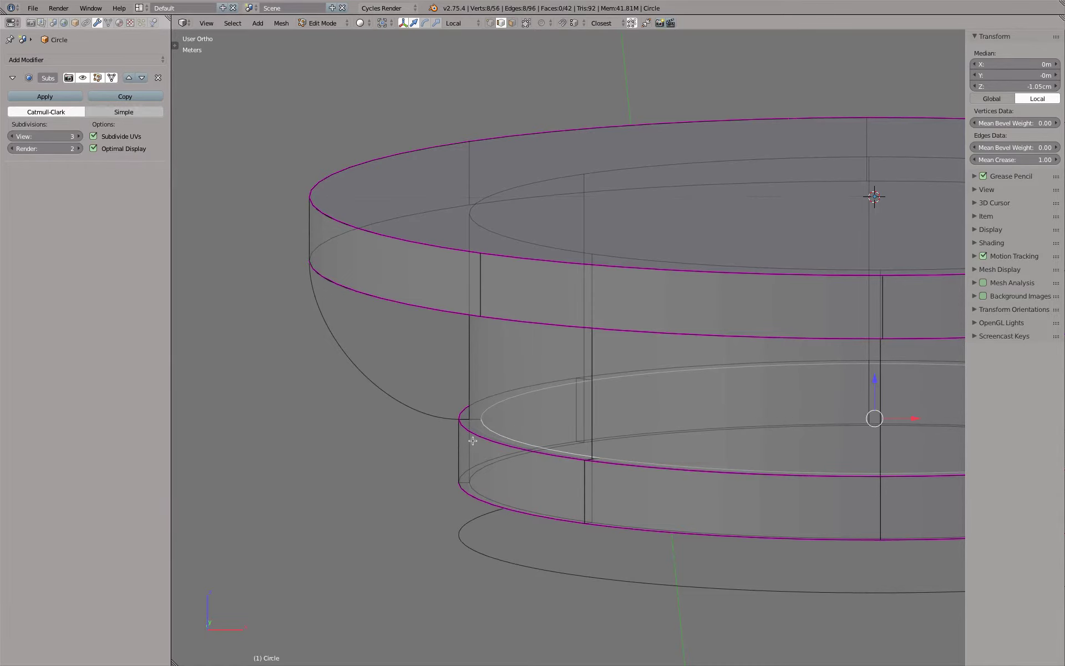
pyautogui.moveTo(489, 413); pyautogui.dragTo(495, 388, button='middle')
# Try deleting the lower face ring, undo it, and switch to front view.
pyautogui.click(512, 23)
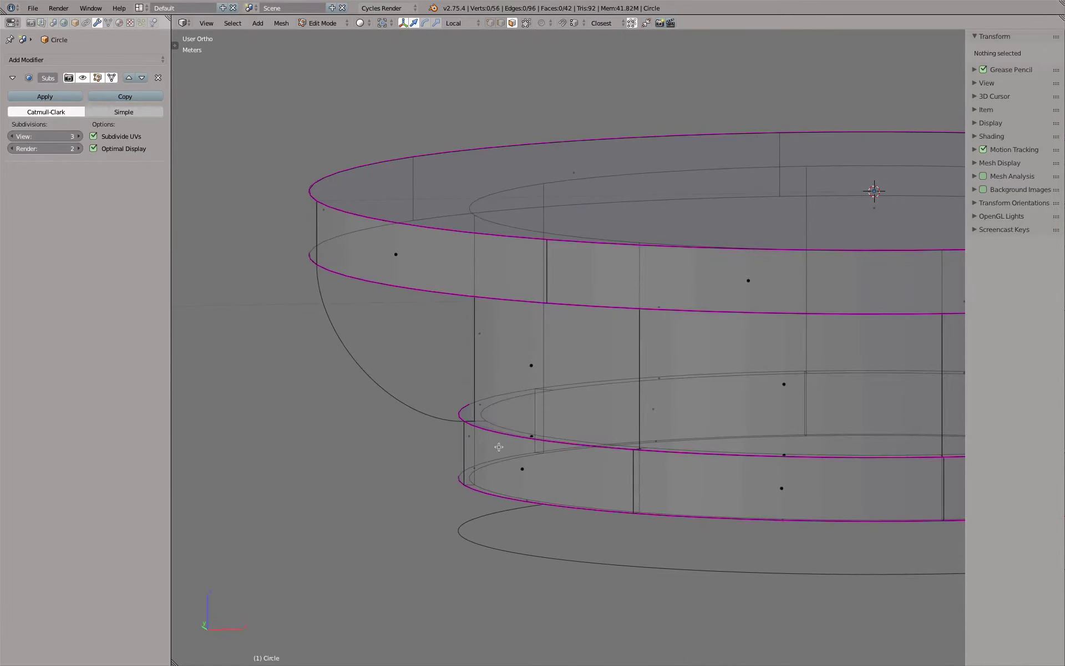
pyautogui.rightClick(462, 444)
pyautogui.keyDown('alt'); pyautogui.rightClick(461, 444); pyautogui.keyUp('alt')
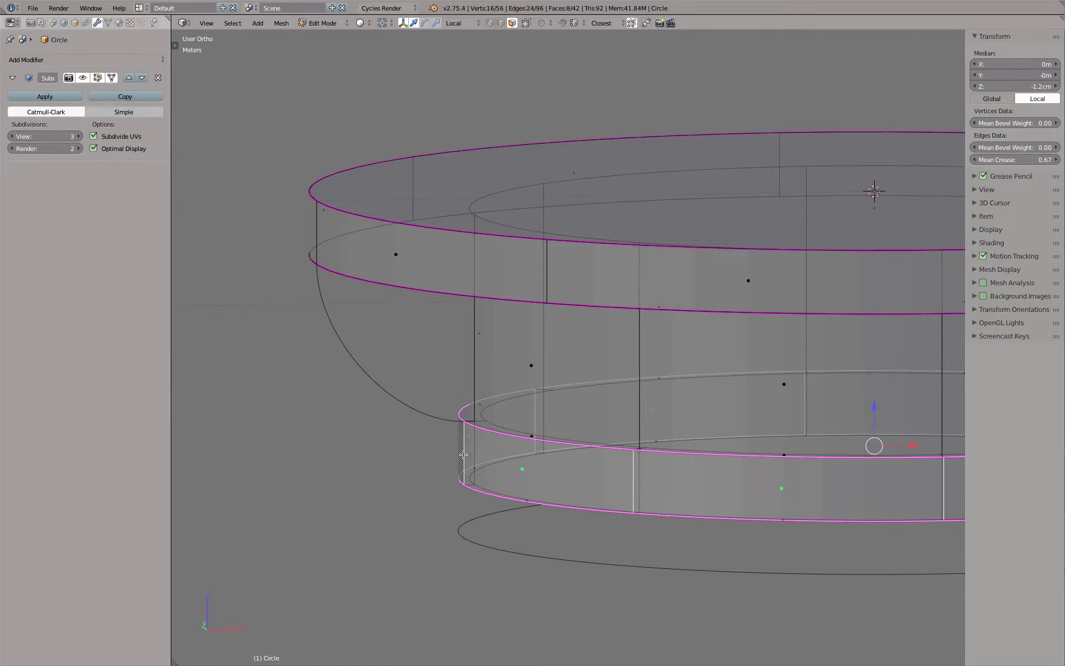
pyautogui.press('x')
pyautogui.click(455, 481)
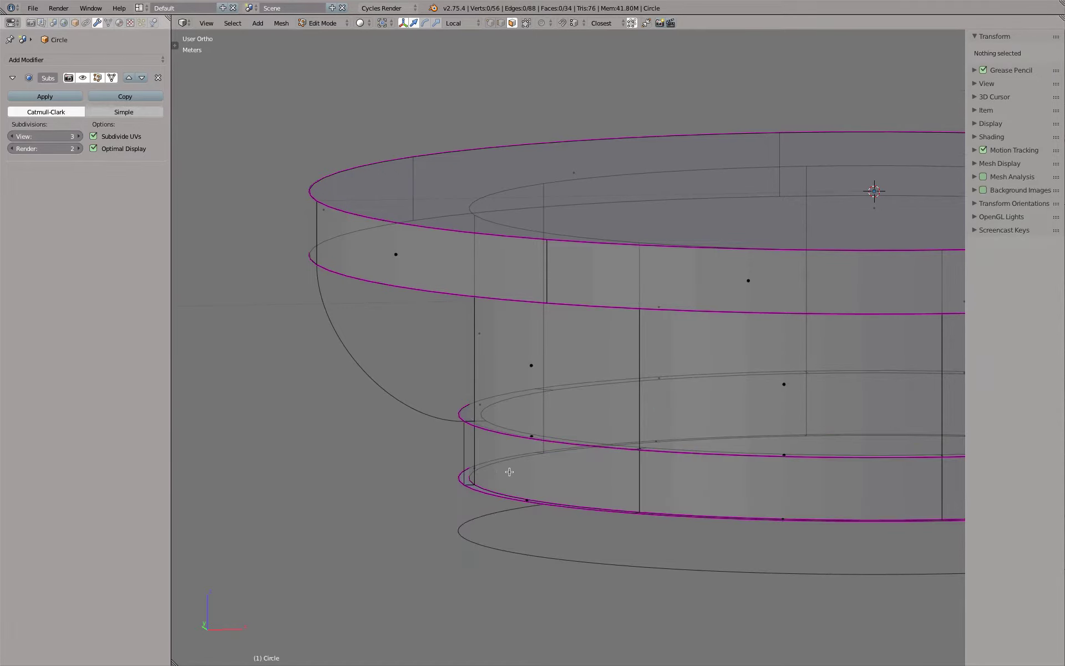
pyautogui.moveTo(455, 481)
pyautogui.mouseDown(button='middle')
pyautogui.moveTo(511, 481)
pyautogui.moveTo(507, 471)
pyautogui.mouseUp(button='middle')
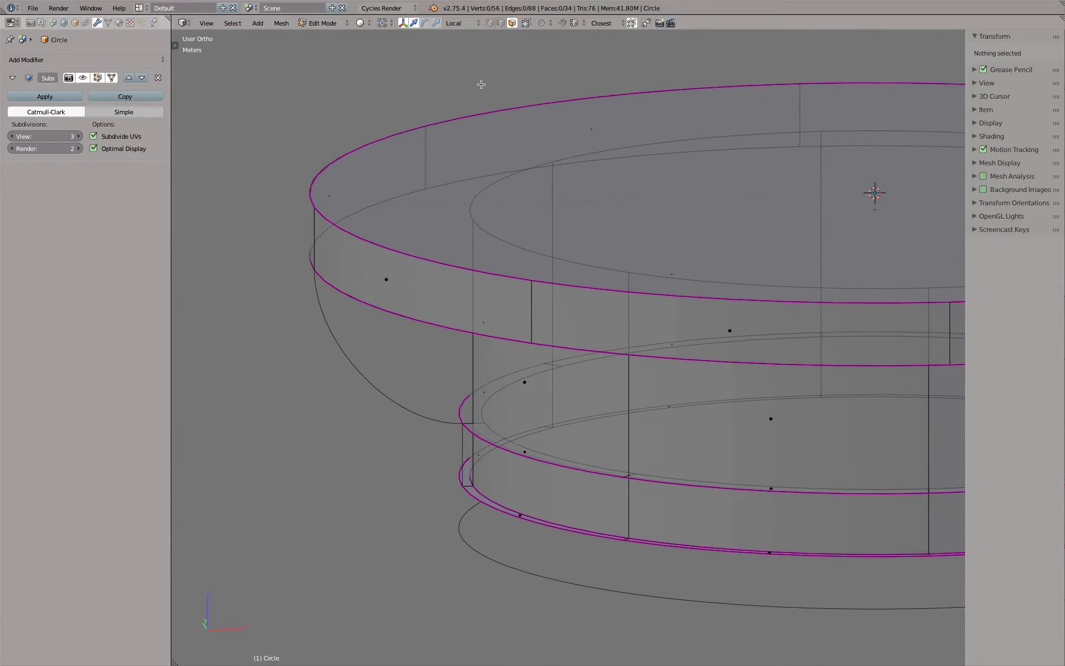
pyautogui.click(501, 23)
pyautogui.hotkey('ctrl', 'z')
pyautogui.press('KP_1')
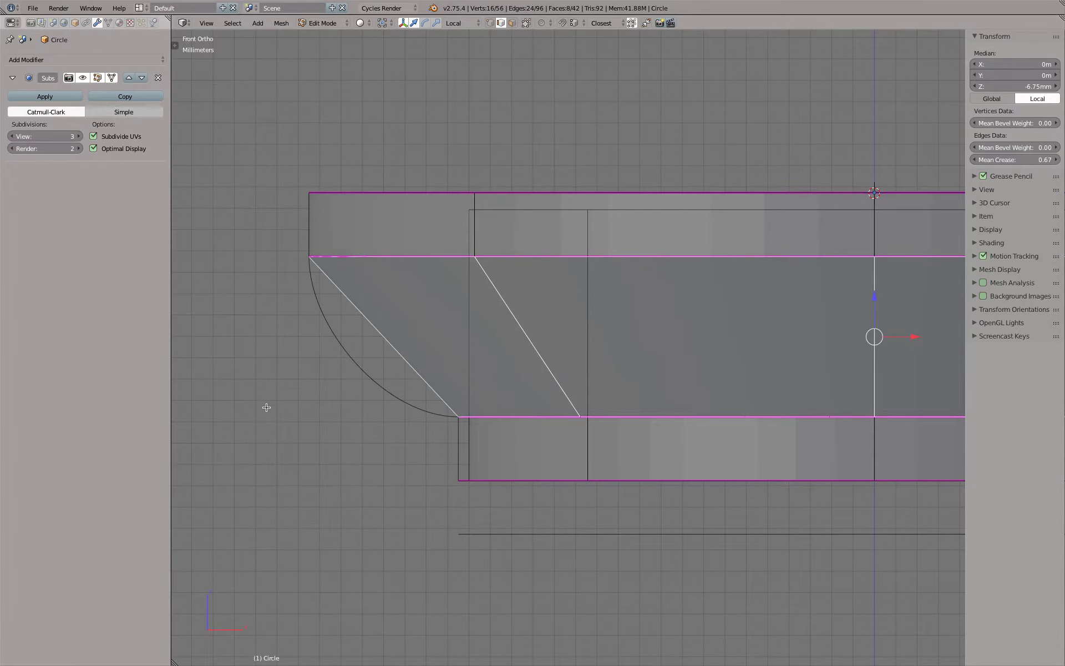
# Bridge the shoulder gap using Twist 3, Blend Surface interpolation and 0.000 smoothness.
pyautogui.press('F6')
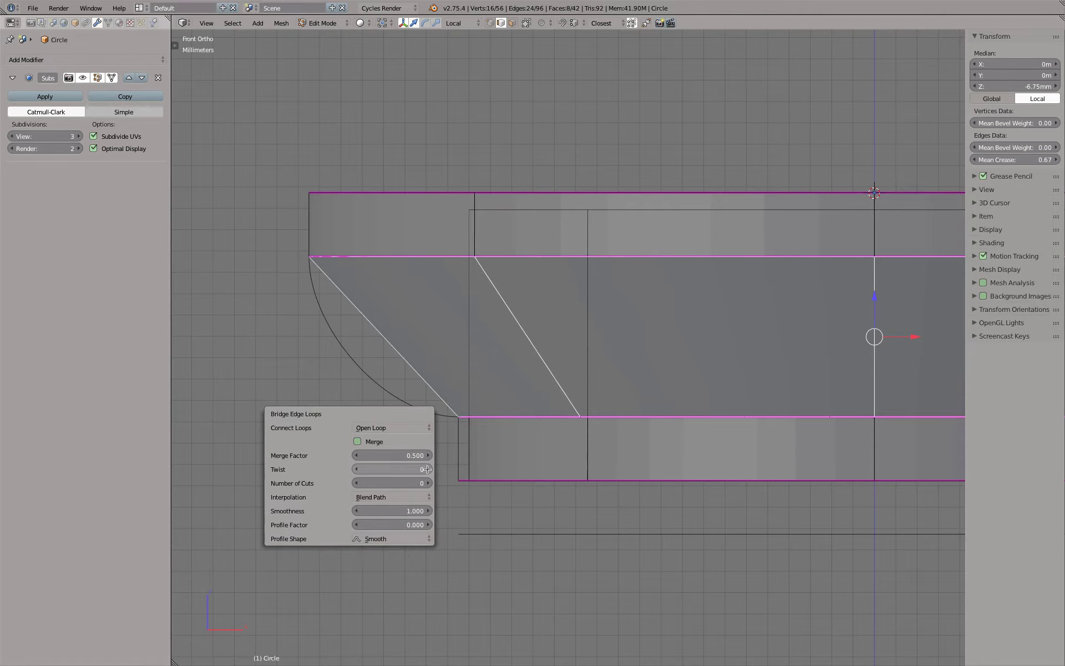
pyautogui.click(427, 469)
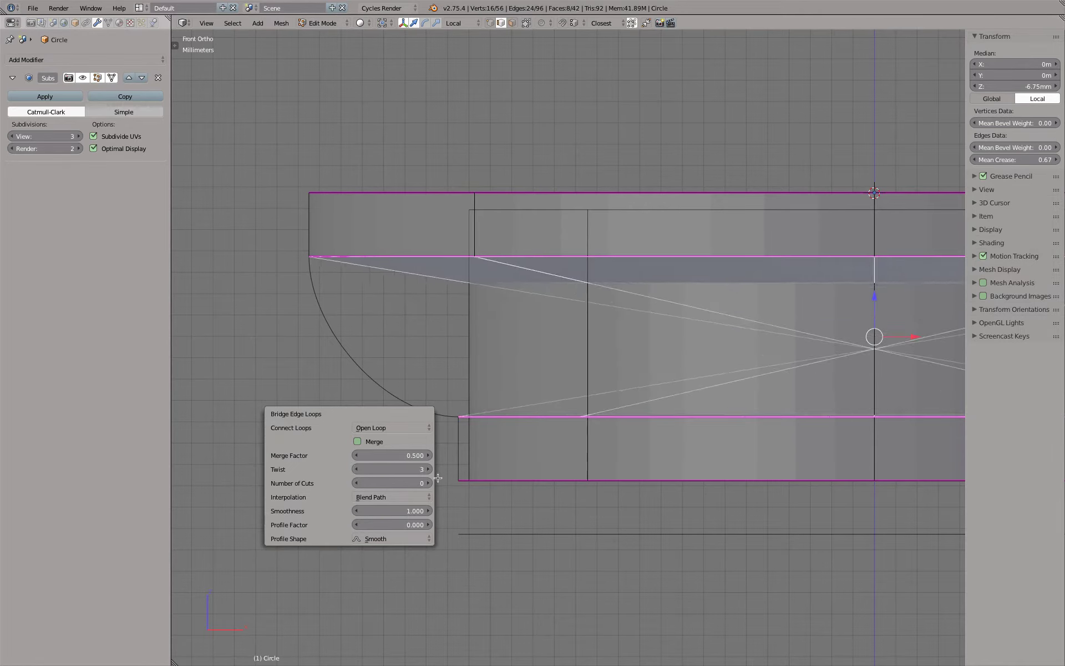
pyautogui.click(413, 497)
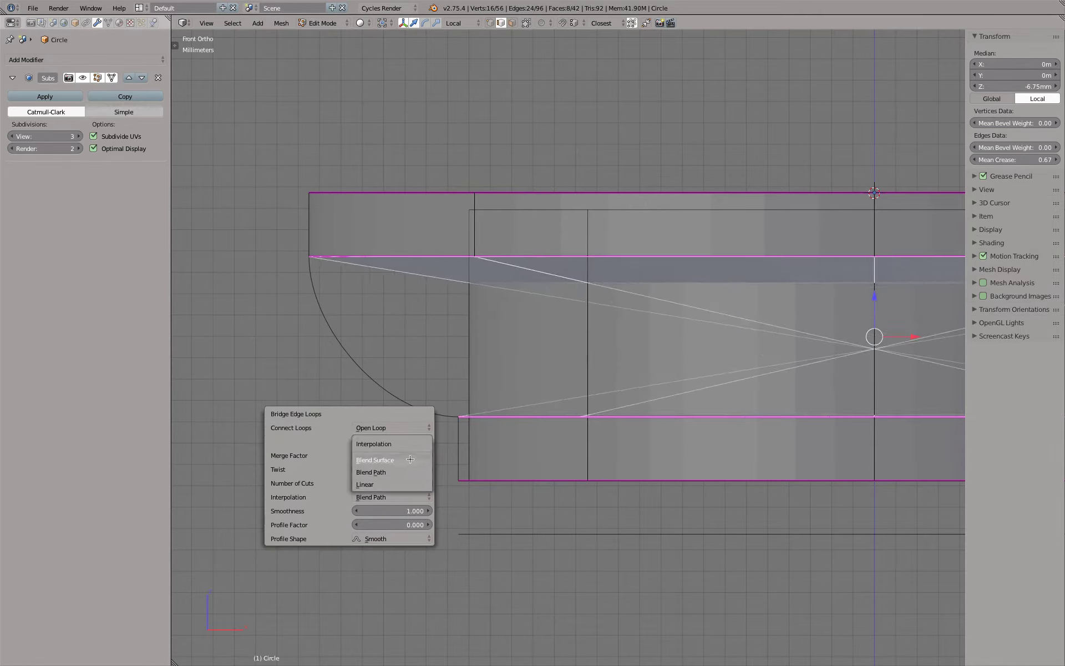
pyautogui.click(410, 459)
pyautogui.moveTo(410, 510); pyautogui.dragTo(391, 510)
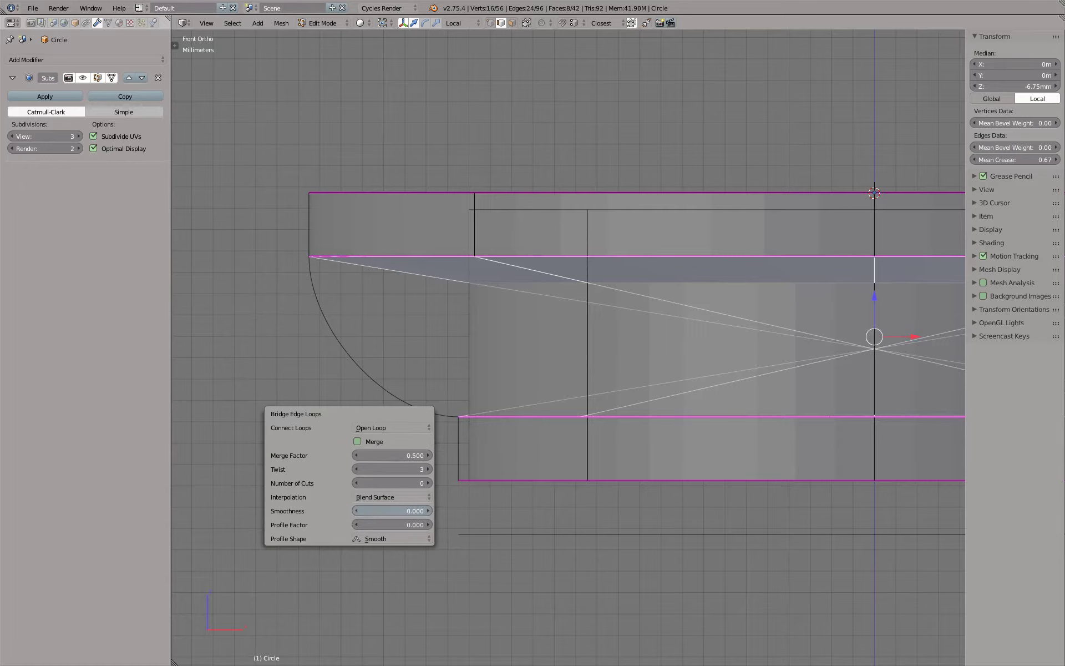
pyautogui.moveTo(391, 510); pyautogui.dragTo(394, 511)
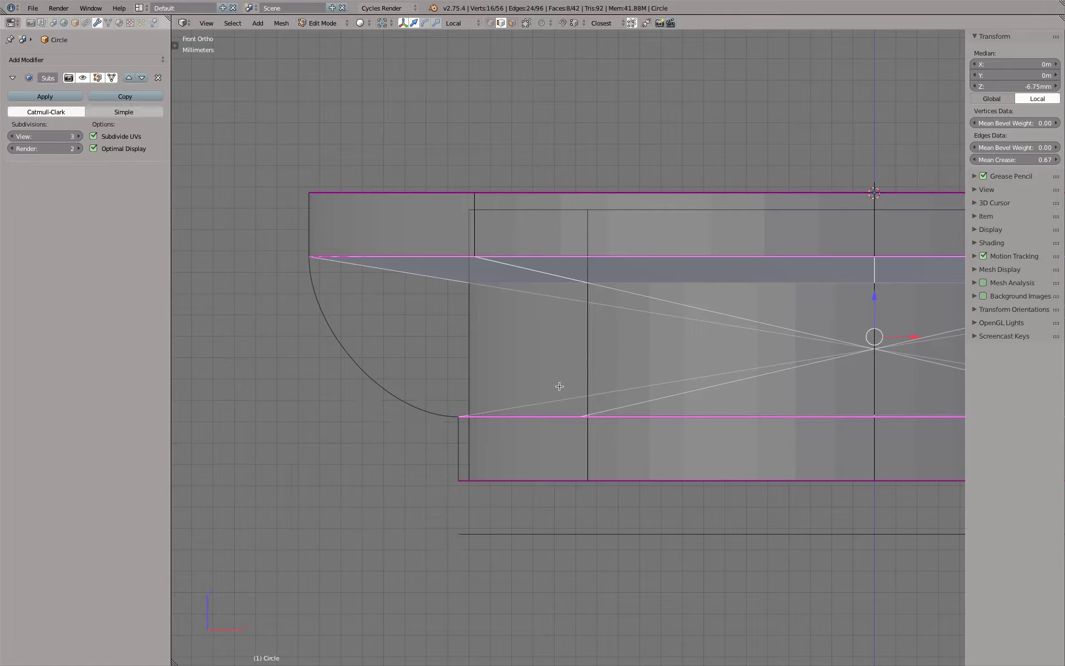
pyautogui.moveTo(557, 385)
pyautogui.mouseDown(button='middle')
pyautogui.moveTo(636, 381)
pyautogui.moveTo(619, 387)
pyautogui.mouseUp(button='middle')
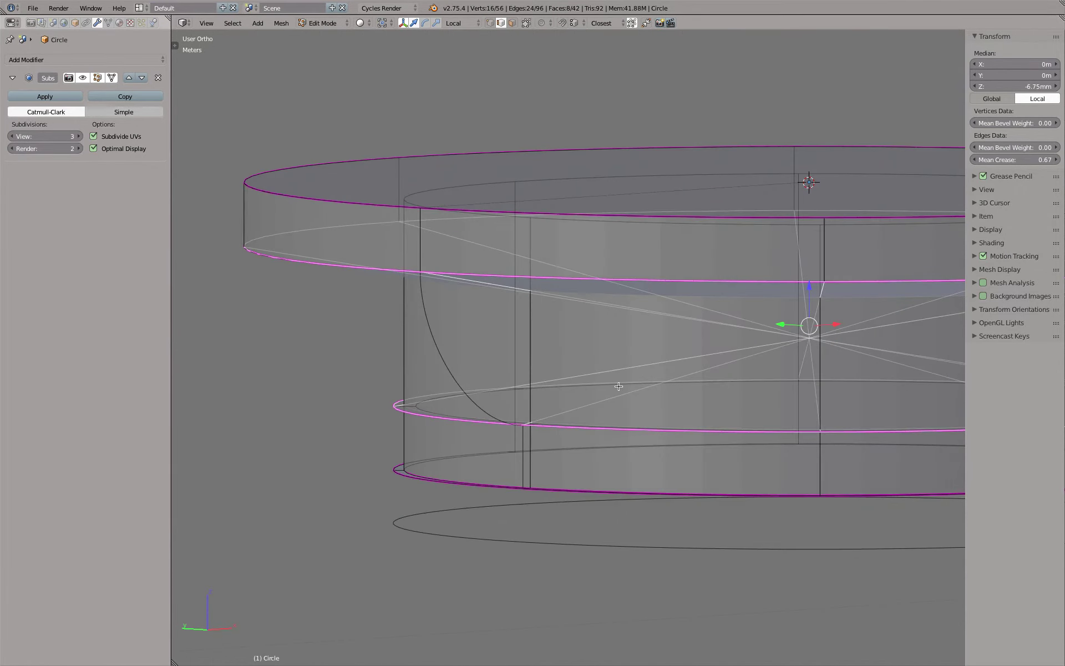
# Delete the twisted bridge faces and rebuild the shoulder with Bridge Edge Loops.
pyautogui.press('x')
pyautogui.click(619, 386)
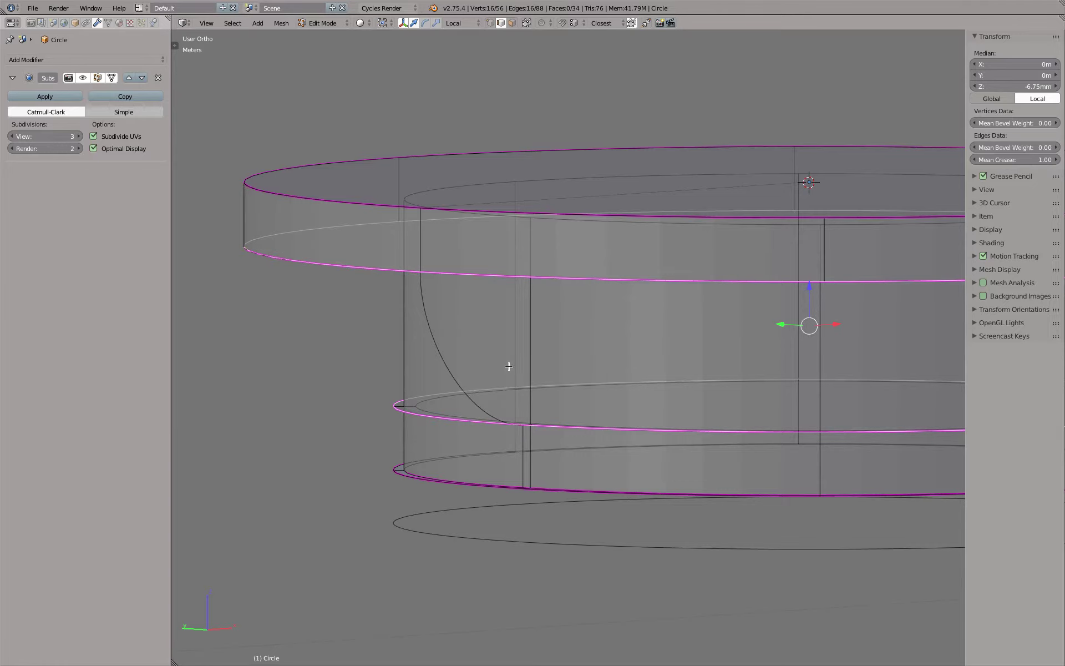
pyautogui.press('space')
pyautogui.write('bridge')
pyautogui.press('Return')
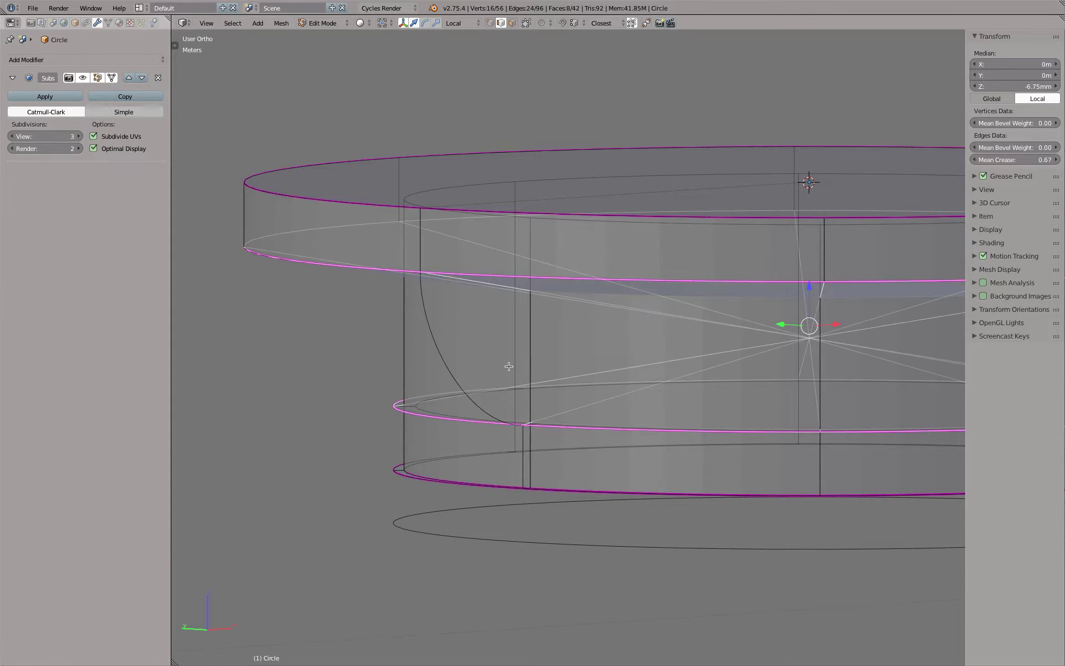
# Set the bridge Twist to 0 and add cuts across the bridge.
pyautogui.press('F6')
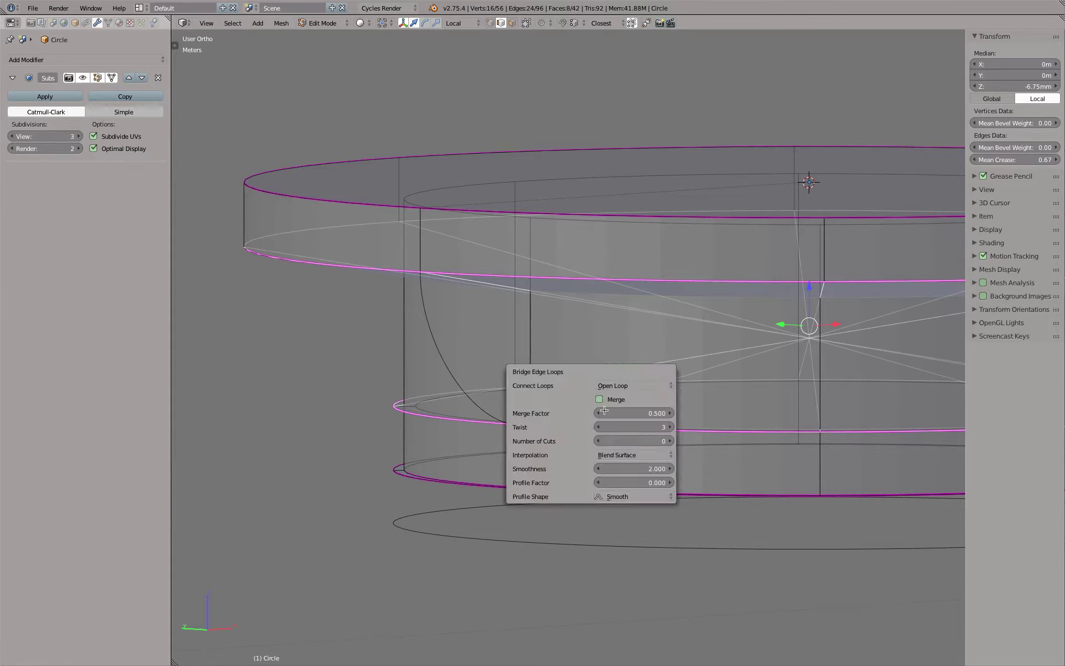
pyautogui.click(641, 426)
pyautogui.press('Return')
pyautogui.moveTo(638, 440)
pyautogui.mouseDown()
pyautogui.moveTo(660, 444)
pyautogui.moveTo(599, 468)
pyautogui.mouseUp()
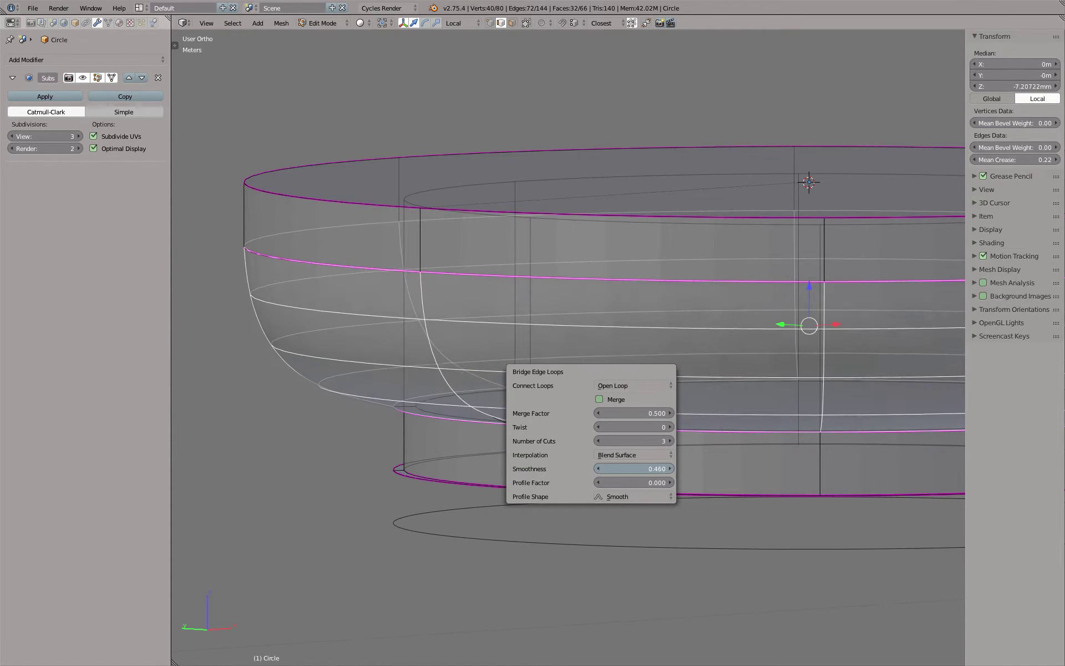
# Adjust the bridge merge factor, checking the result from the front view.
pyautogui.moveTo(487, 340); pyautogui.dragTo(420, 283, button='middle')
pyautogui.press('KP_1')
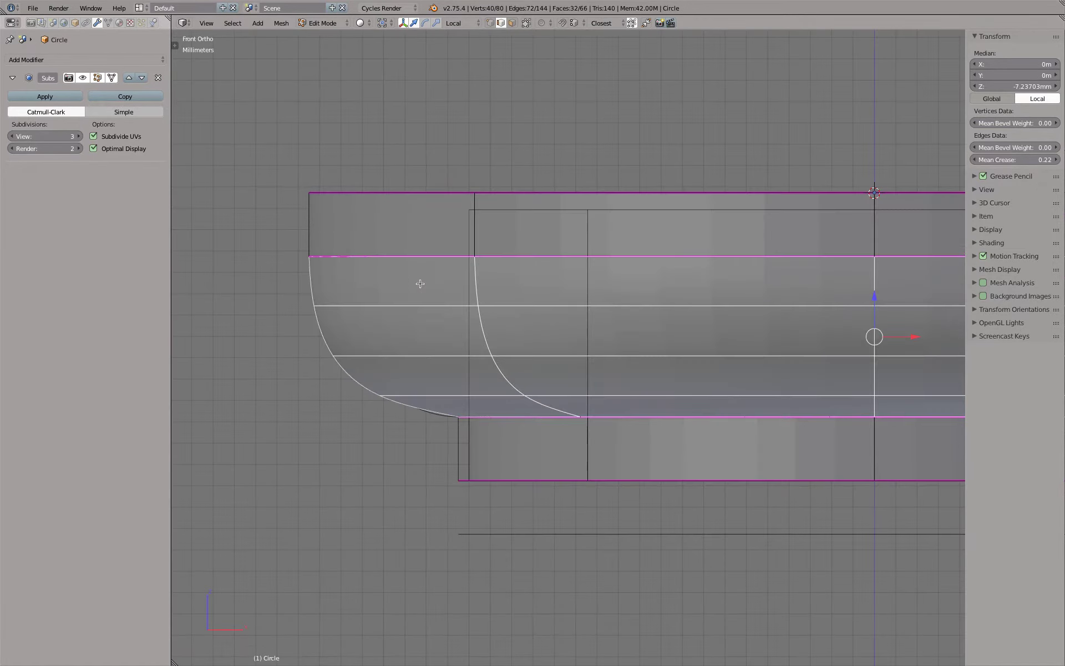
pyautogui.press('F6')
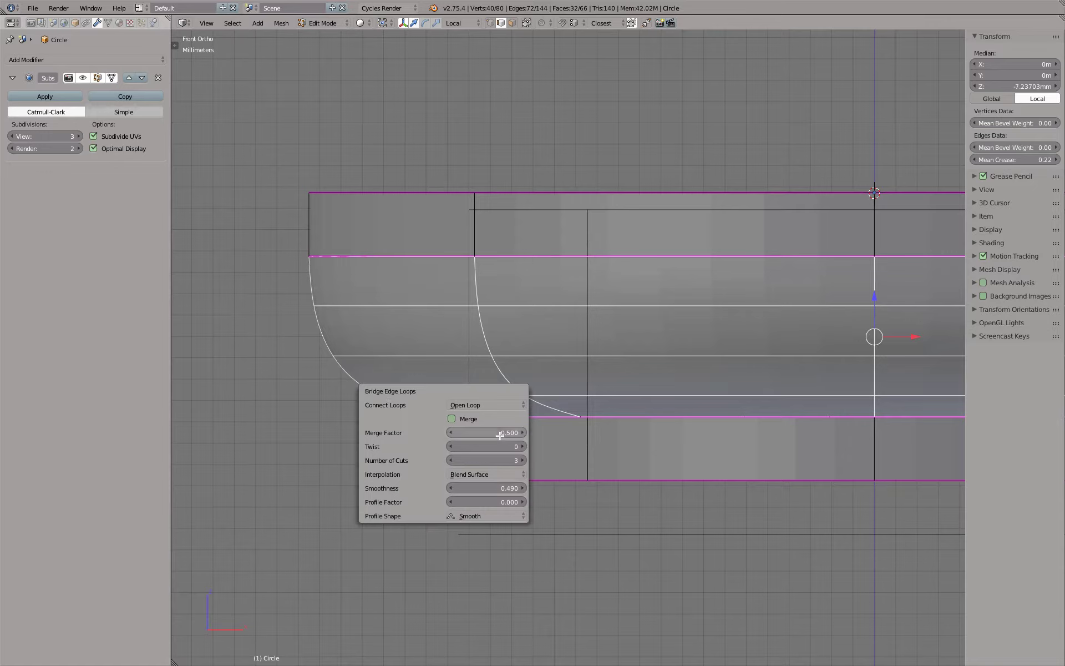
pyautogui.moveTo(488, 432); pyautogui.dragTo(477, 432)
pyautogui.click(485, 432)
pyautogui.press('Return')
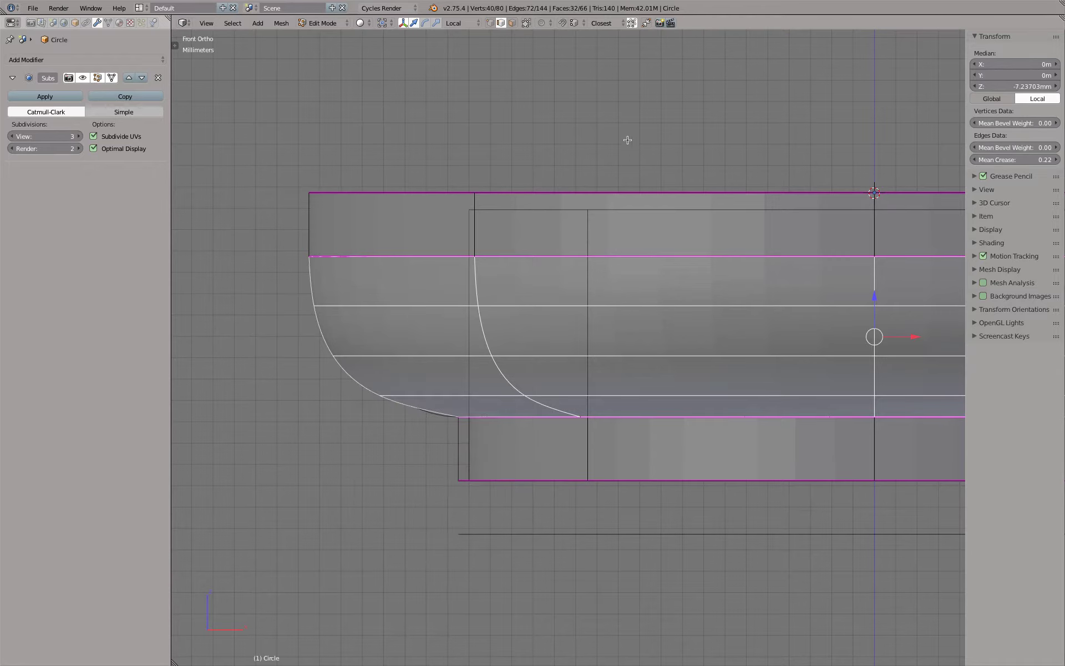
# Lower bridge Smoothness to 0.460 and raise Number of Cuts to 4, shown in wireframe.
pyautogui.press('F6')
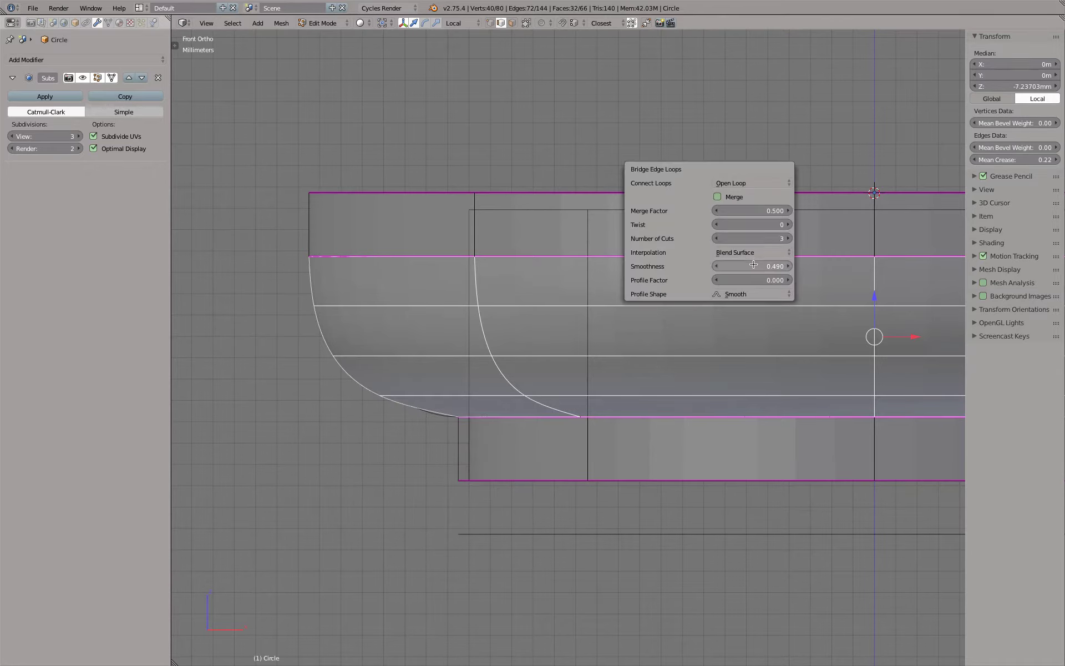
pyautogui.moveTo(752, 266)
pyautogui.mouseDown()
pyautogui.moveTo(730, 266)
pyautogui.moveTo(746, 266)
pyautogui.mouseUp()
pyautogui.click(787, 237)
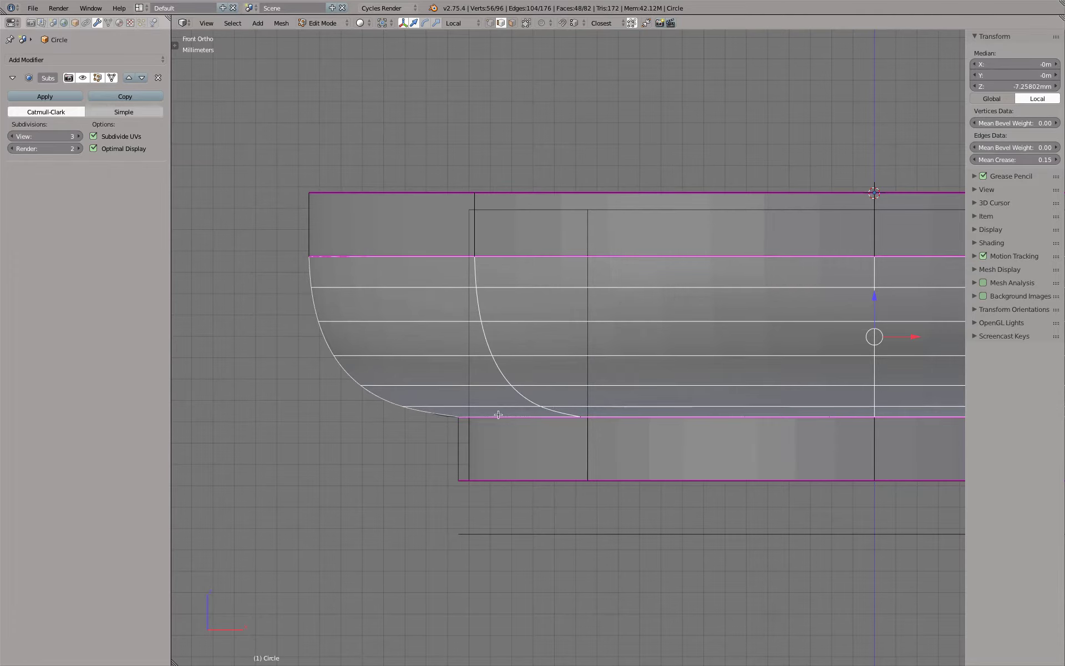
pyautogui.press('z')
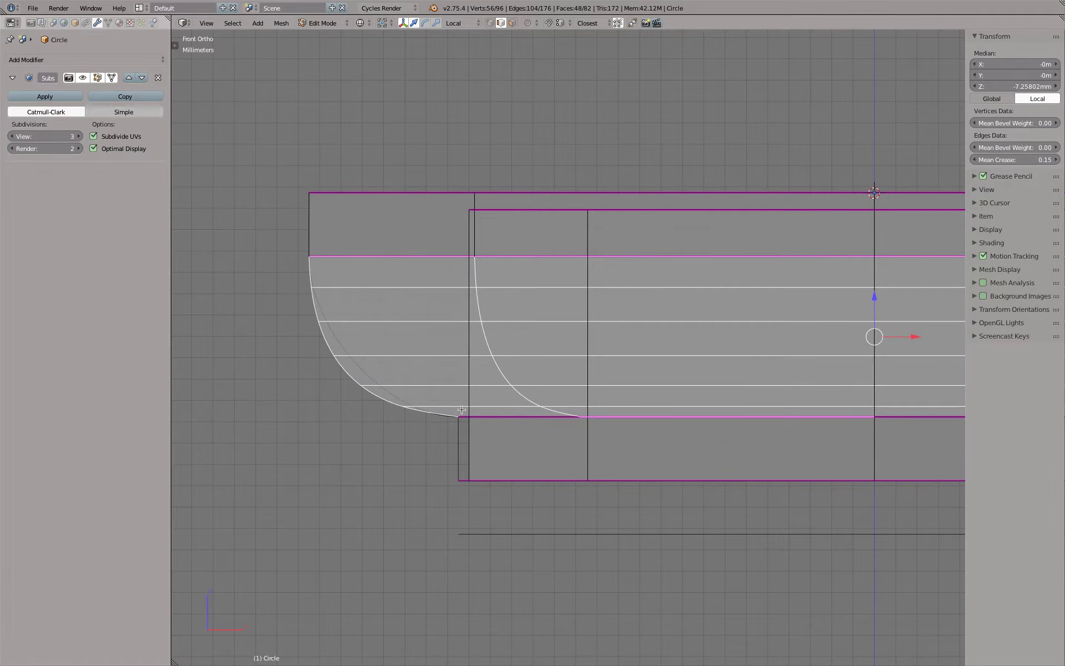
# Dissolve one surplus edge loop from the cap's shoulder.
pyautogui.moveTo(504, 401); pyautogui.dragTo(484, 381, button='middle')
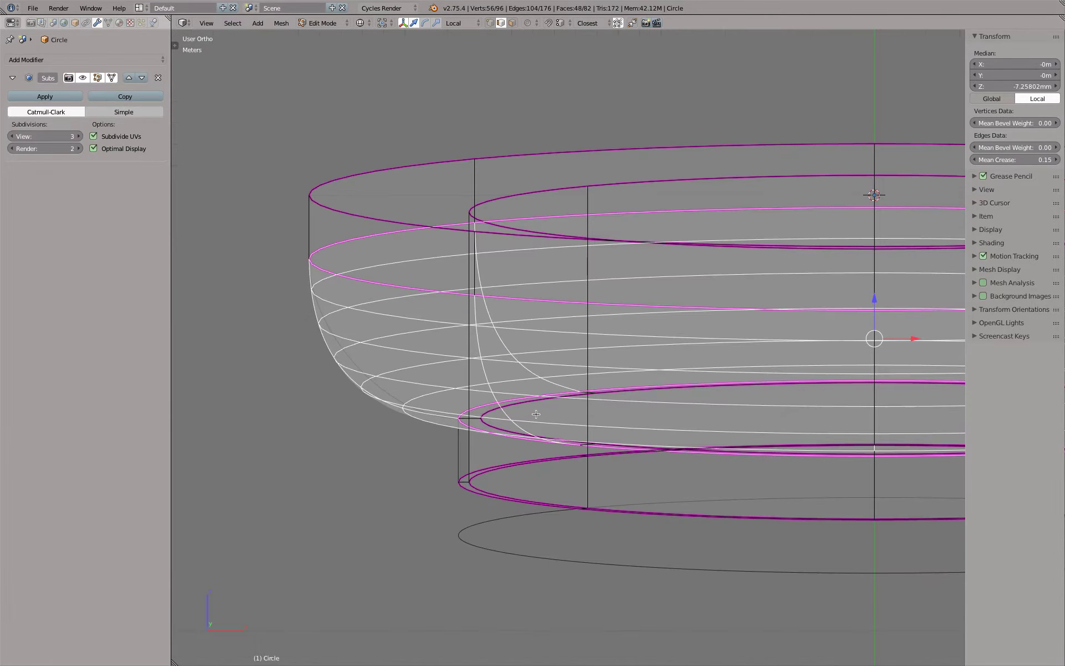
pyautogui.rightClick(527, 404)
pyautogui.keyDown('alt'); pyautogui.rightClick(523, 408); pyautogui.keyUp('alt')
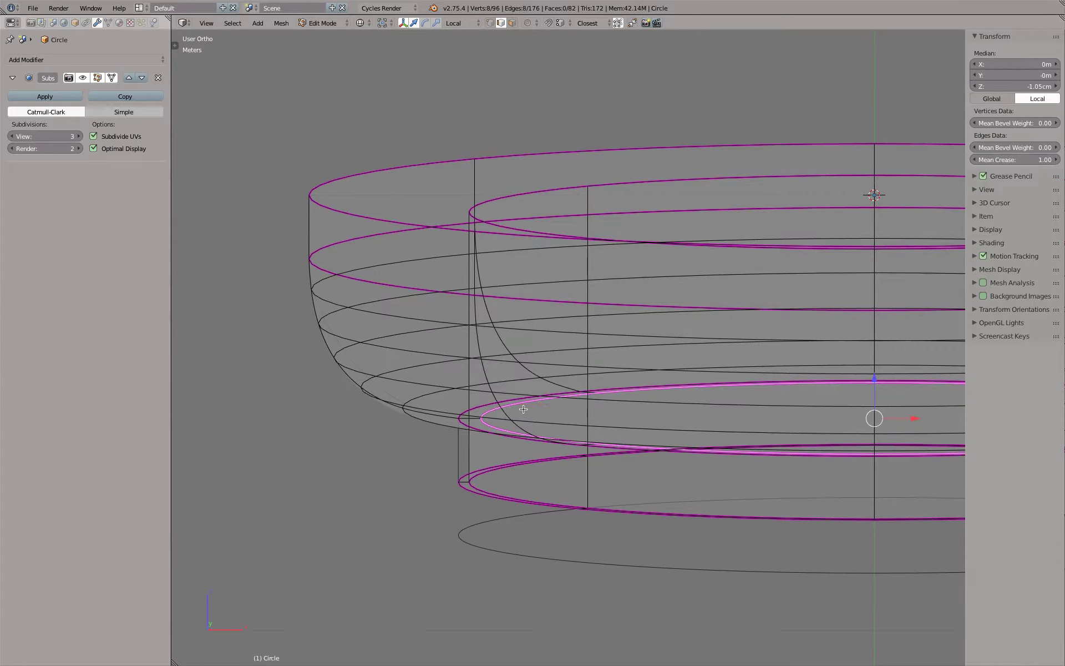
pyautogui.press('x')
pyautogui.click(492, 441)
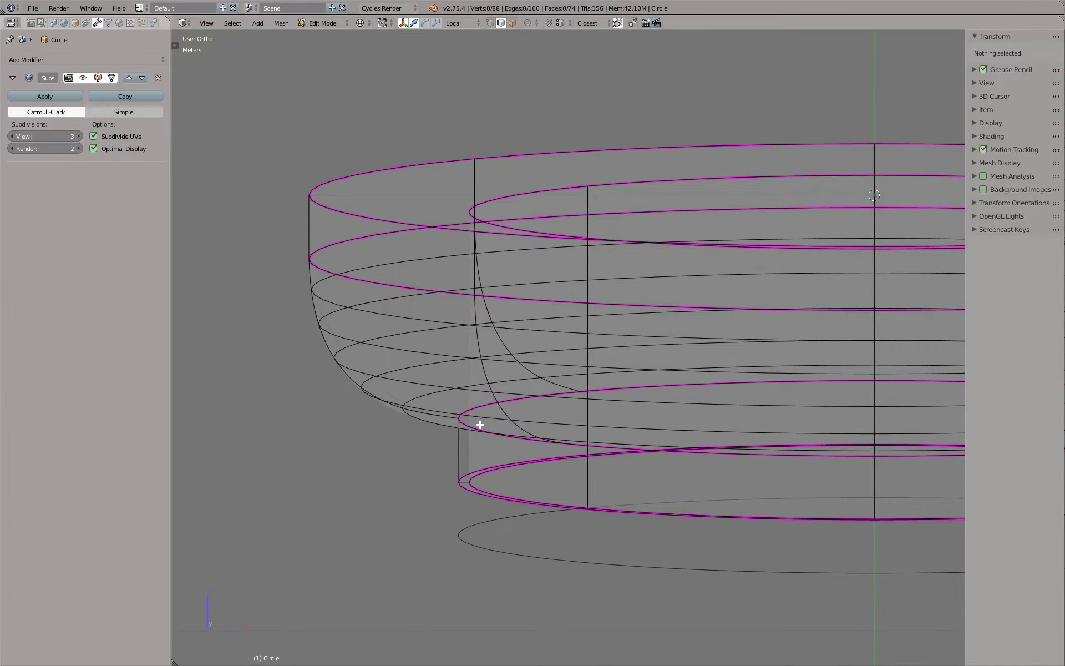
# Select the remaining shoulder edge loops to inspect them in solid shading.
pyautogui.keyDown('alt'); pyautogui.rightClick(479, 425); pyautogui.keyUp('alt')
pyautogui.keyDown('alt'); pyautogui.keyDown('shift'); pyautogui.rightClick(471, 493); pyautogui.keyUp('shift'); pyautogui.keyUp('alt')
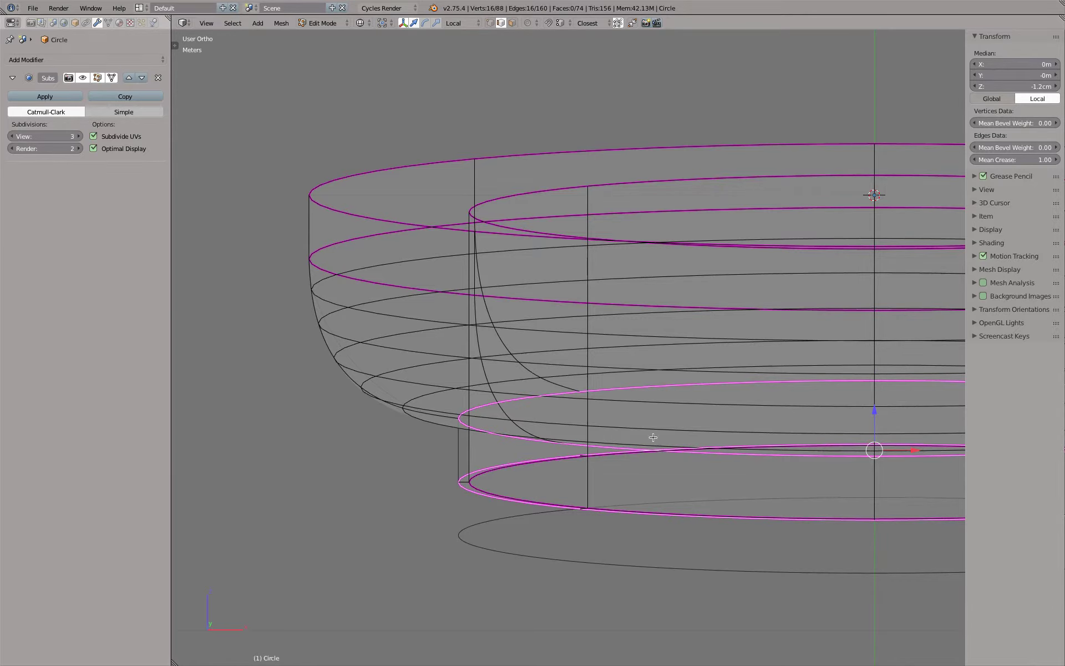
pyautogui.press('z')
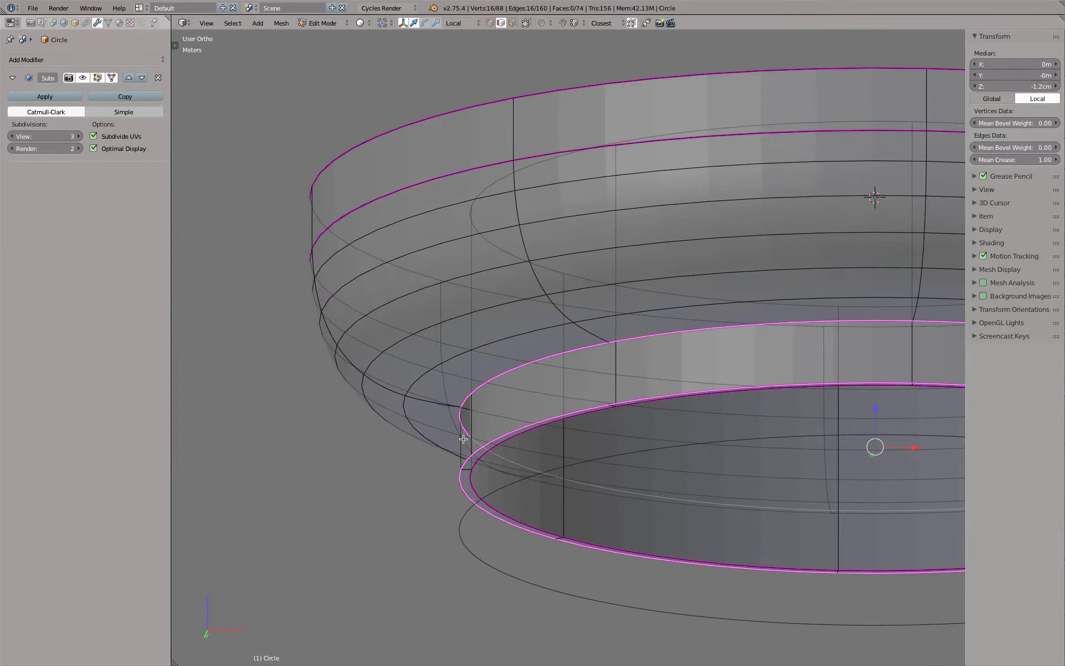
pyautogui.moveTo(450, 451)
pyautogui.mouseDown(button='middle')
pyautogui.moveTo(385, 297)
pyautogui.moveTo(404, 369)
pyautogui.moveTo(380, 361)
pyautogui.mouseUp(button='middle')
pyautogui.keyDown('alt'); pyautogui.click(414, 350); pyautogui.keyUp('alt')
pyautogui.keyDown('alt'); pyautogui.click(380, 350); pyautogui.keyUp('alt')
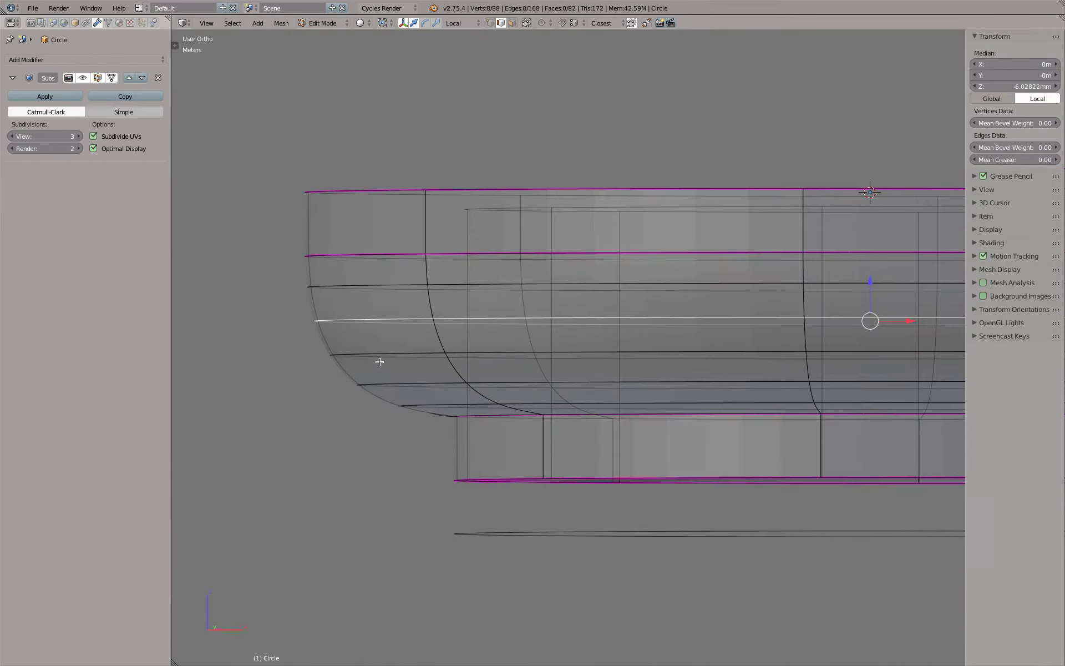
# Dissolve two more edge loops from the shoulder.
pyautogui.press('x')
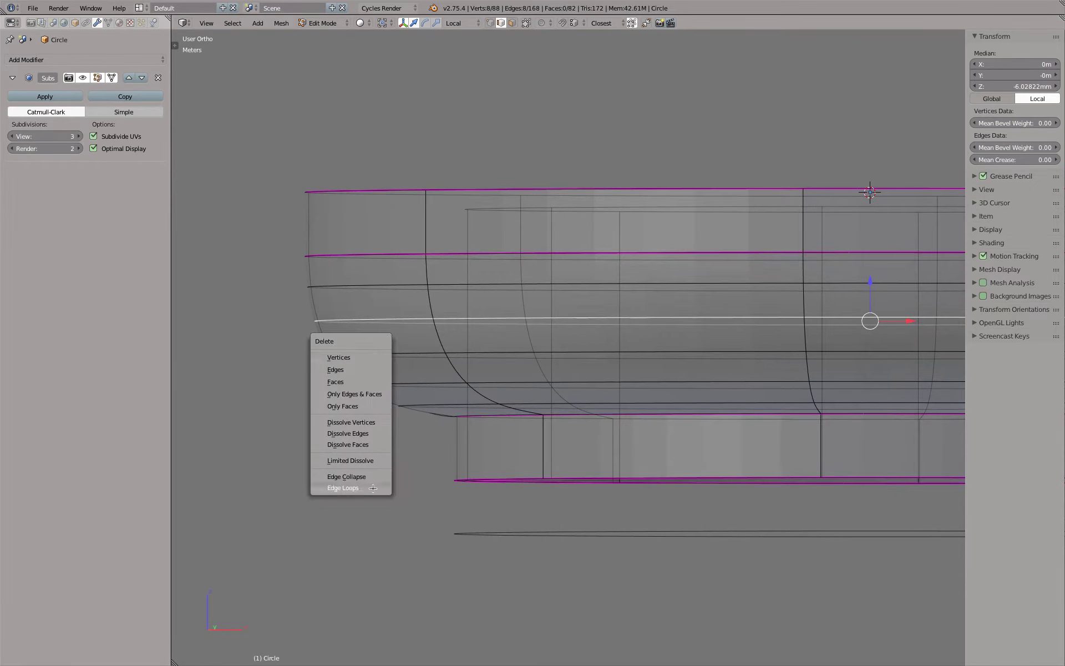
pyautogui.click(344, 487)
pyautogui.keyDown('alt'); pyautogui.click(398, 384); pyautogui.keyUp('alt')
pyautogui.press('x')
pyautogui.click(398, 381)
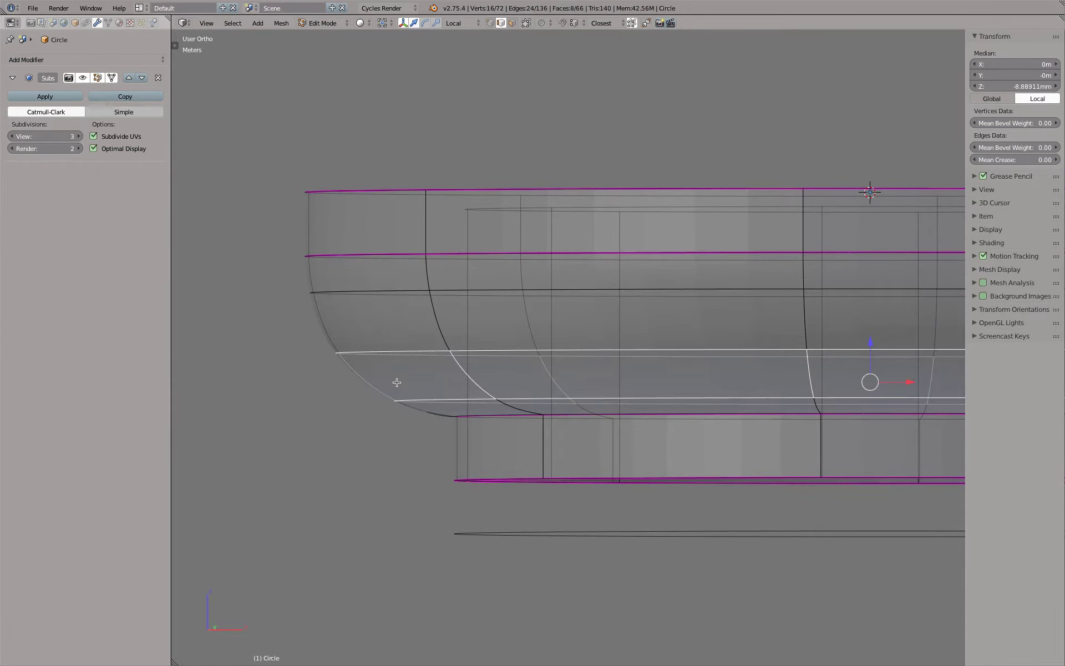
# In front view, try sliding a shoulder loop up the curve, then undo it.
pyautogui.press('KP_1')
pyautogui.press('Tab')
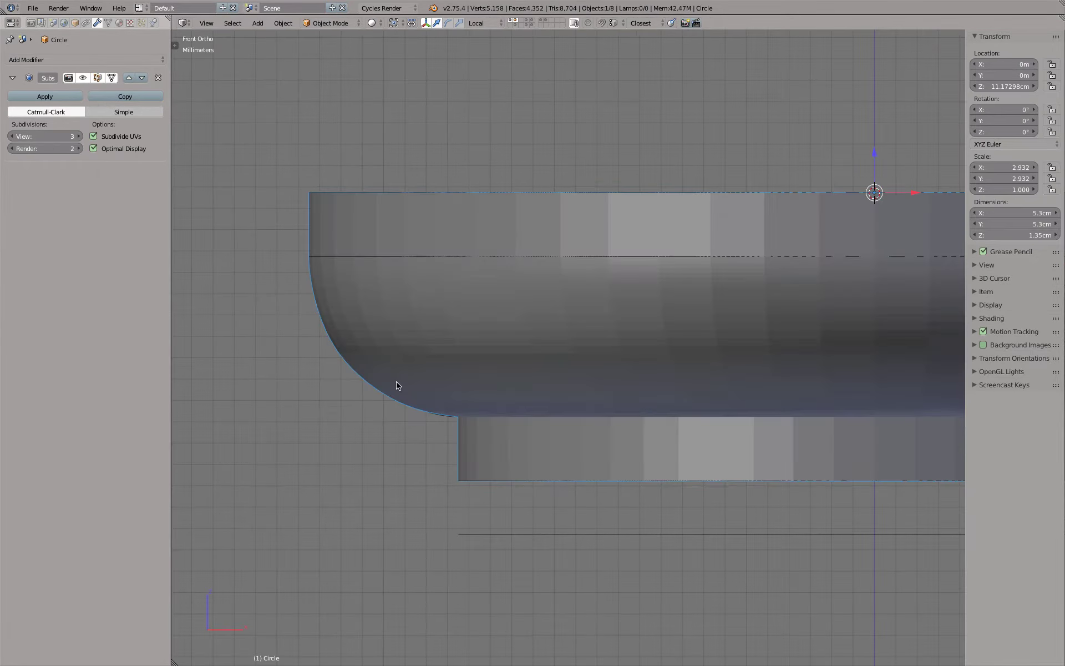
pyautogui.press('z')
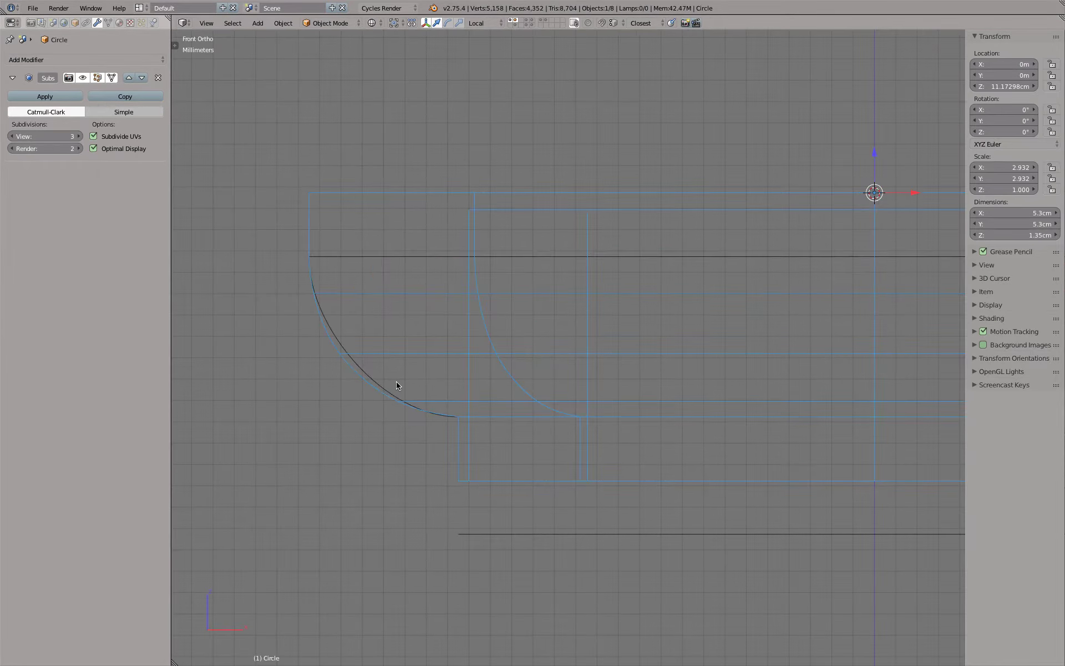
pyautogui.press('z')
pyautogui.press('z')
pyautogui.press('Tab')
pyautogui.hotkey('ctrl', 'r')
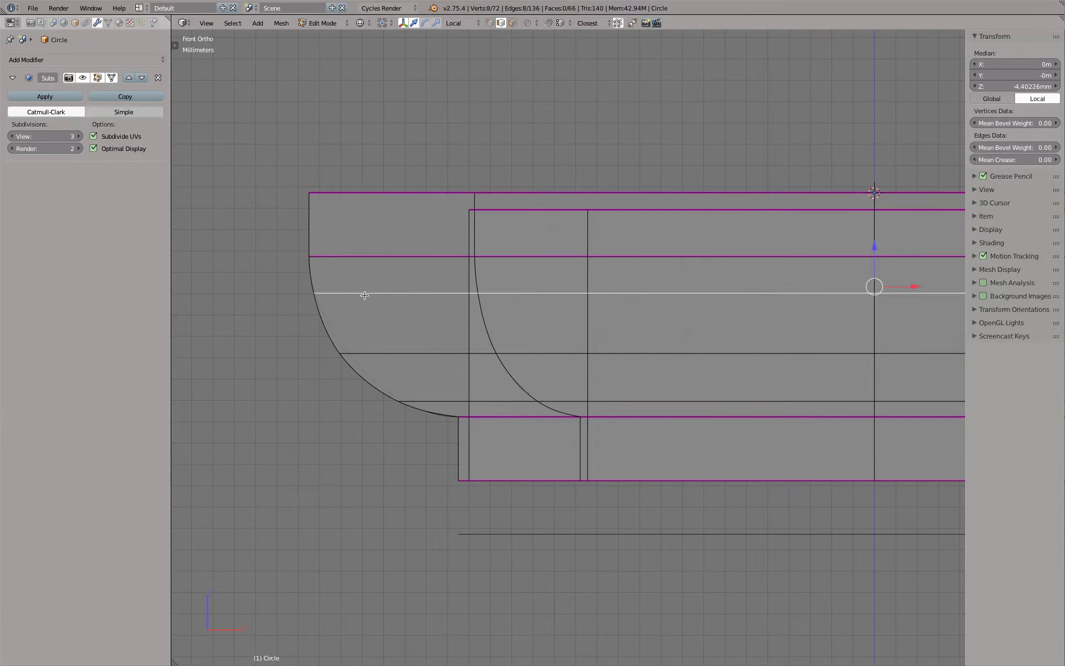
pyautogui.press('g')
pyautogui.press('g')
pyautogui.click(336, 225)
pyautogui.hotkey('ctrl', 'z')
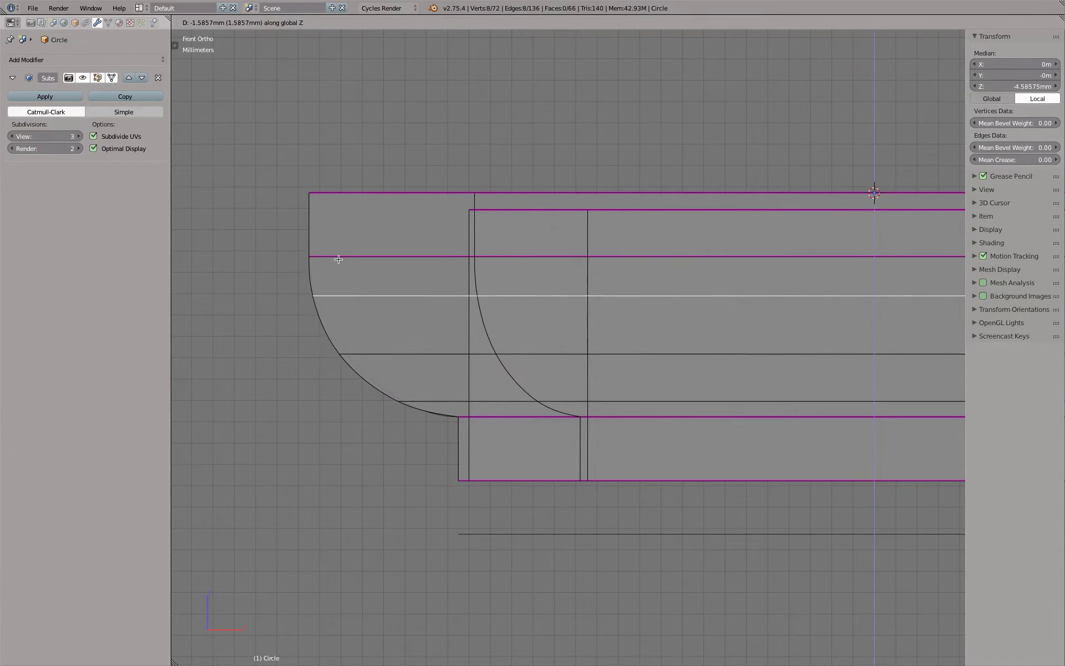
# Slide the lower shoulder loop down and scale the middle loop to smooth the curve.
pyautogui.keyDown('alt'); pyautogui.rightClick(438, 399); pyautogui.keyUp('alt')
pyautogui.press('g')
pyautogui.press('g')
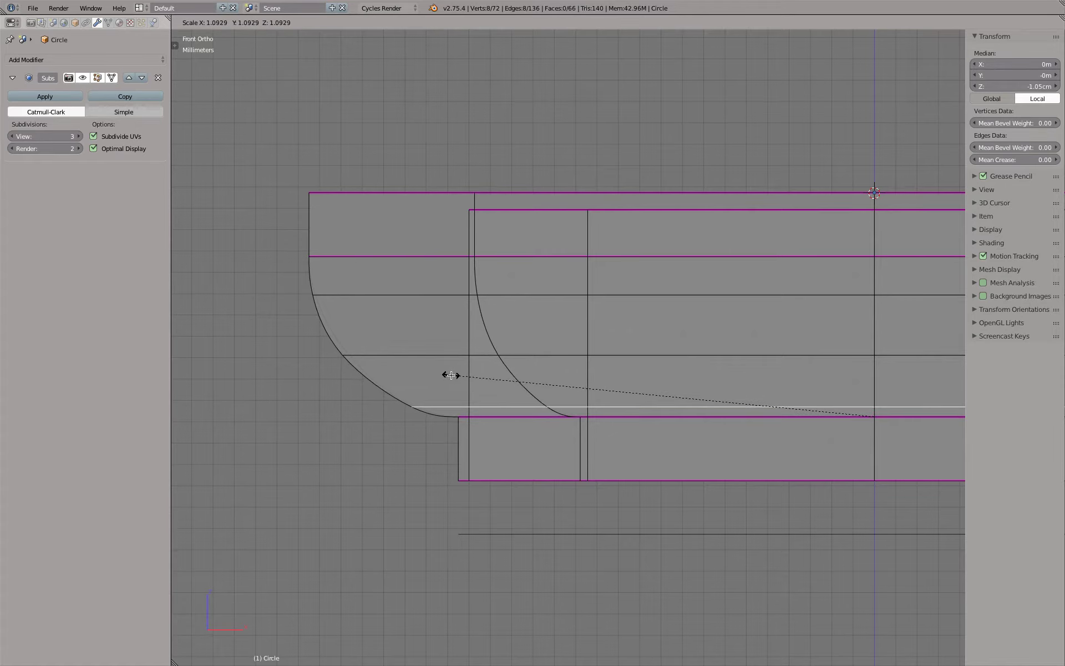
pyautogui.click(449, 375)
pyautogui.keyDown('alt'); pyautogui.rightClick(376, 347); pyautogui.keyUp('alt')
pyautogui.press('s')
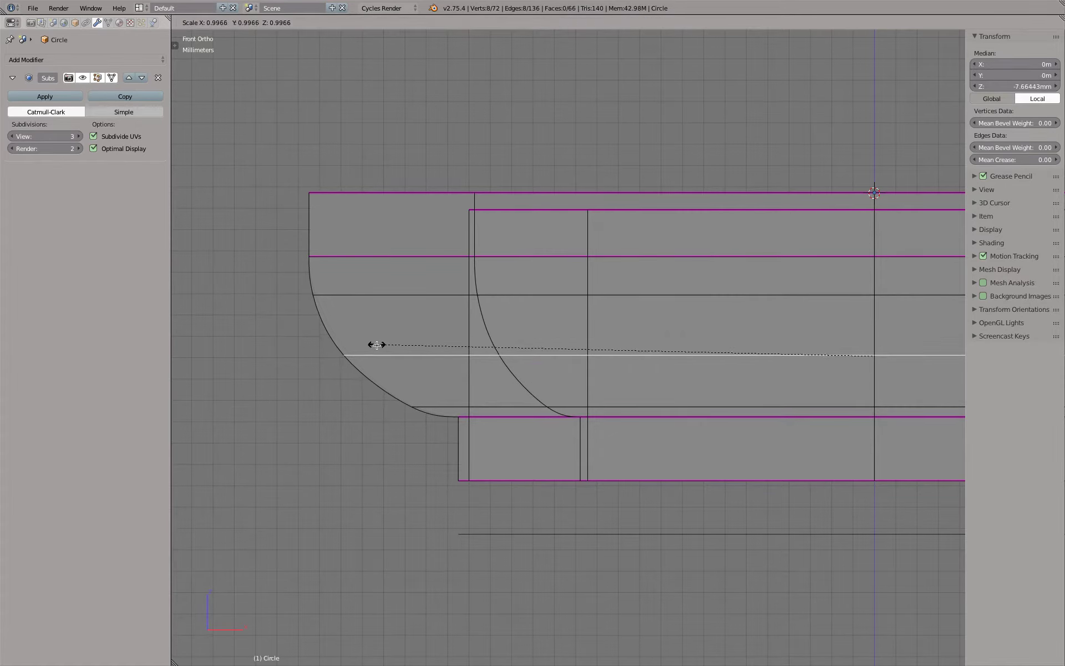
pyautogui.rightClick(377, 347)
pyautogui.press('Tab')
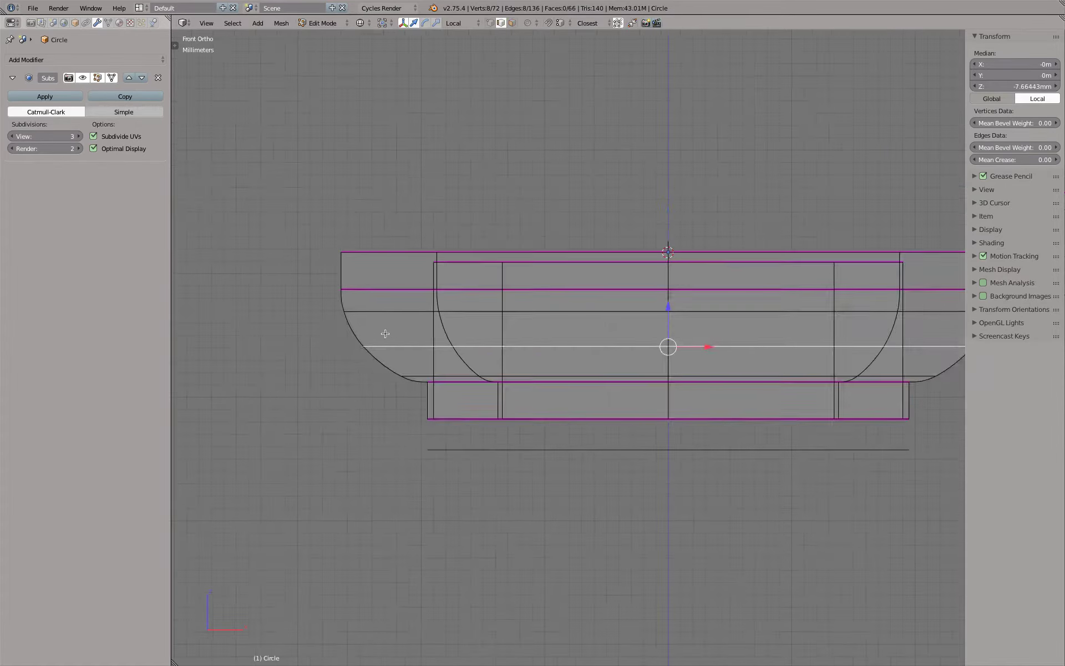
pyautogui.scroll(-3, 384, 333)
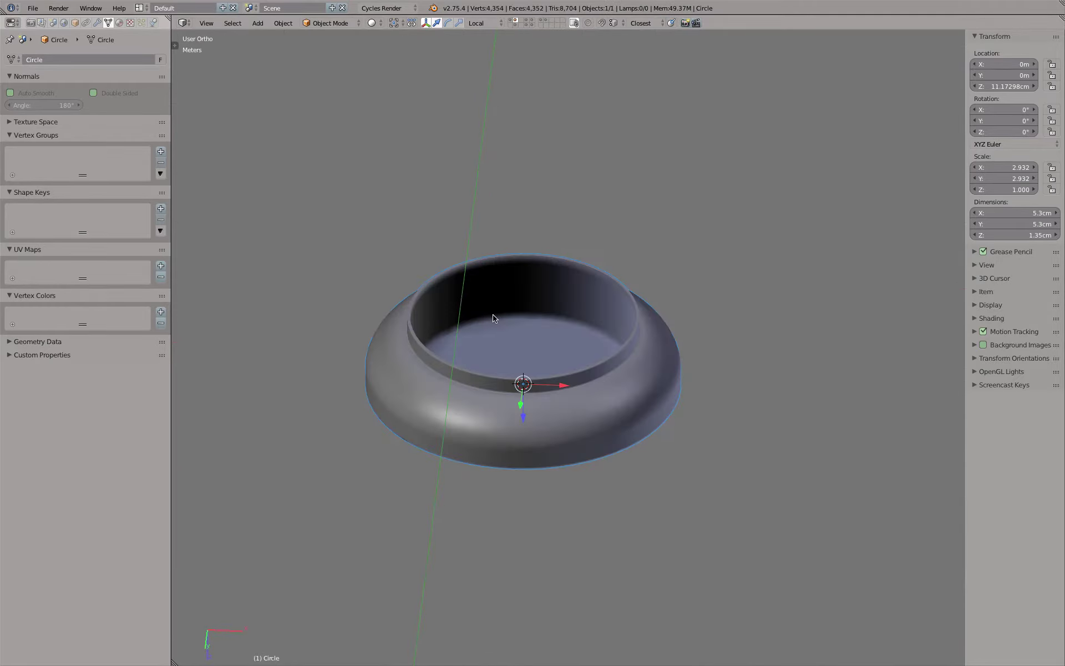
# Viewing from below, turn on Normals Auto Smooth for the cap at a 30° angle.
pyautogui.press('ctrl+KP_1')
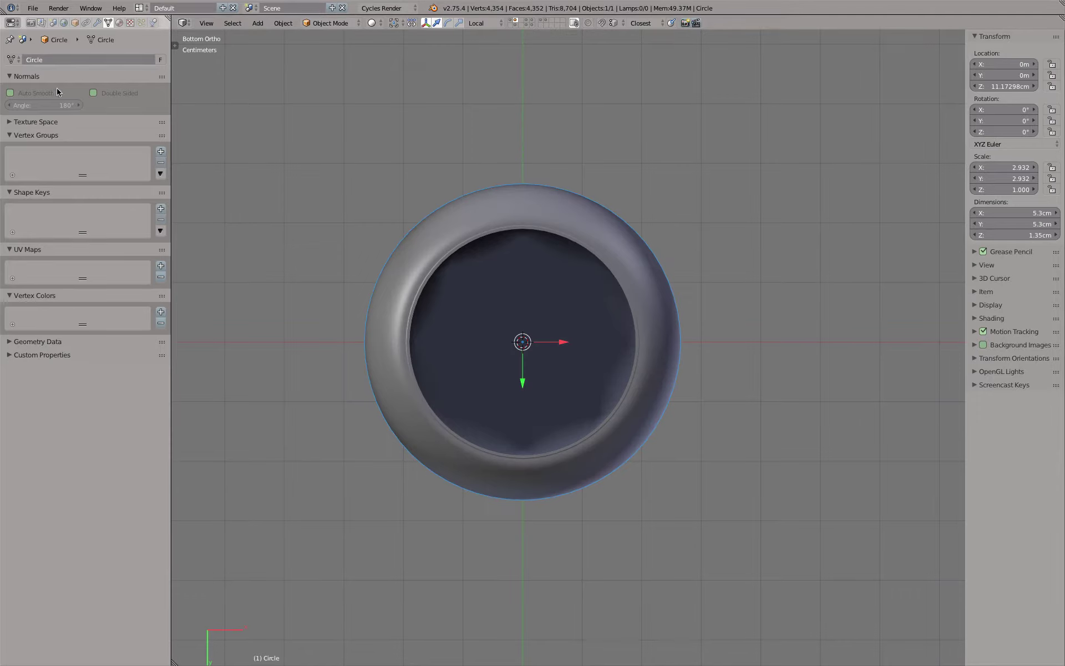
pyautogui.click(41, 94)
pyautogui.write('30')
pyautogui.press('Return')
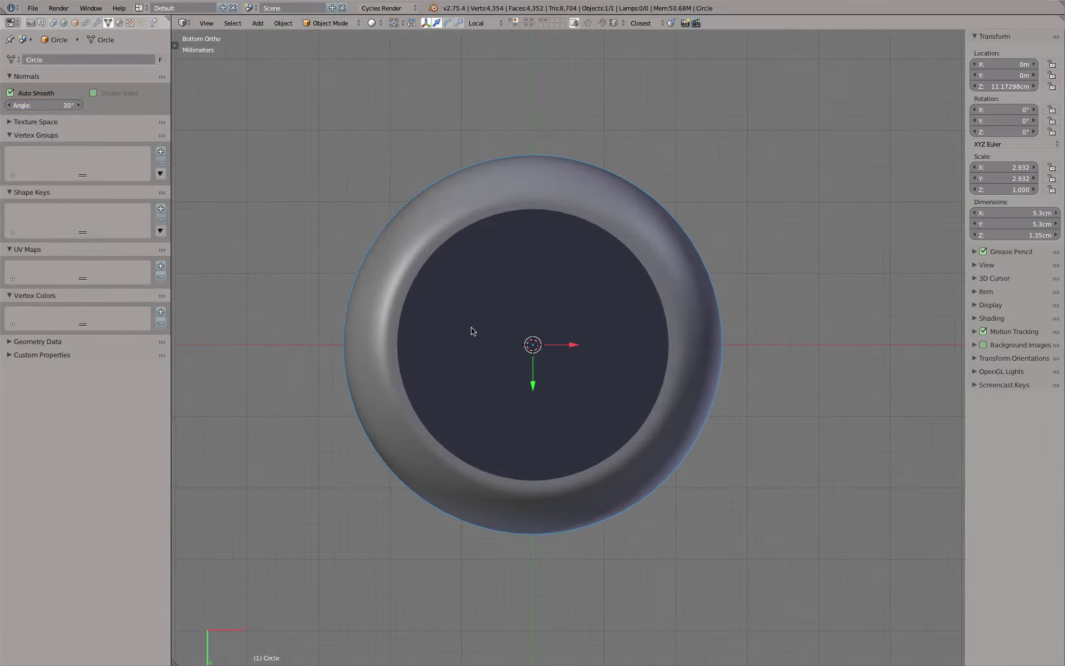
pyautogui.hotkey('shift', 'a')
# Add a plane and scale it down to a small square over the cap.
pyautogui.click(499, 333)
pyautogui.press('z')
pyautogui.scroll(-2, 500, 332)
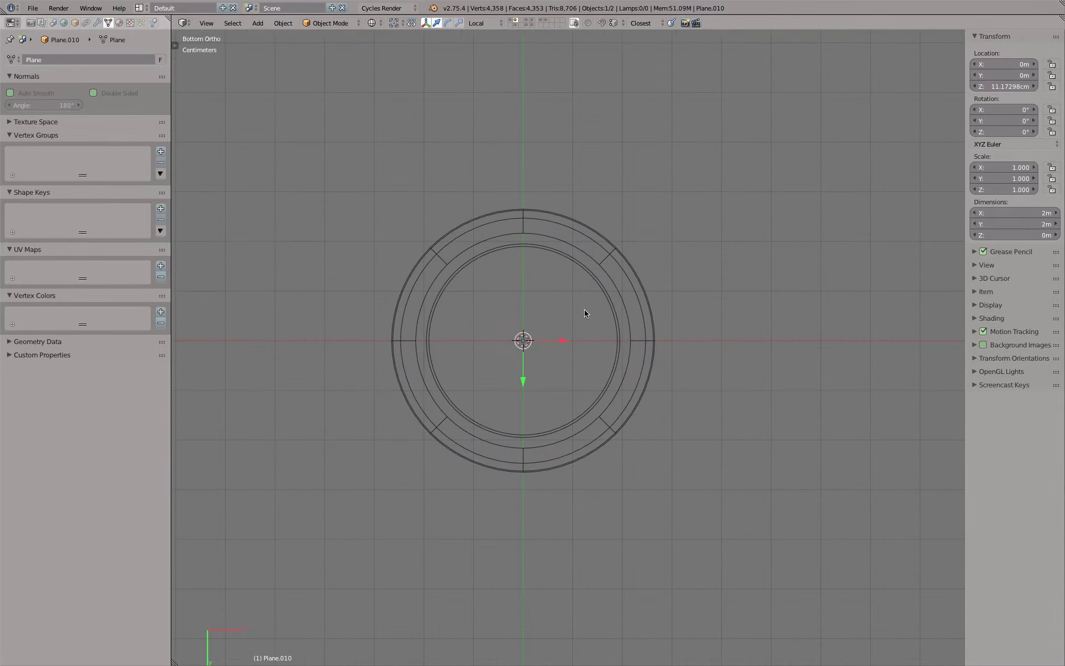
pyautogui.press('Tab')
pyautogui.press('s')
pyautogui.press('Escape')
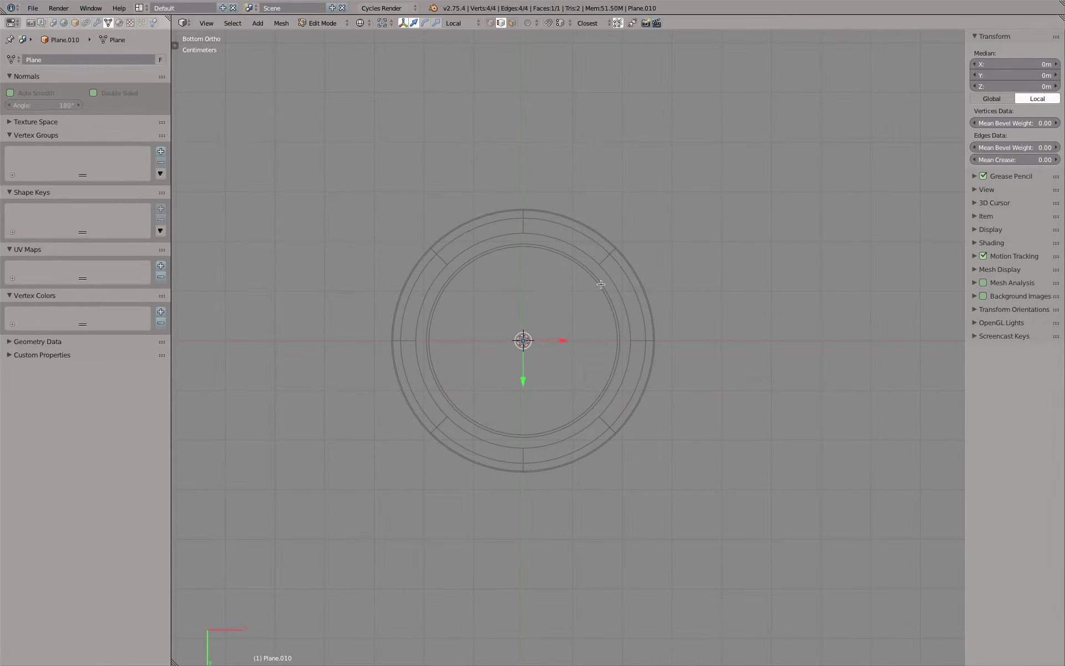
pyautogui.press('s')
pyautogui.click(495, 261)
pyautogui.press('Tab')
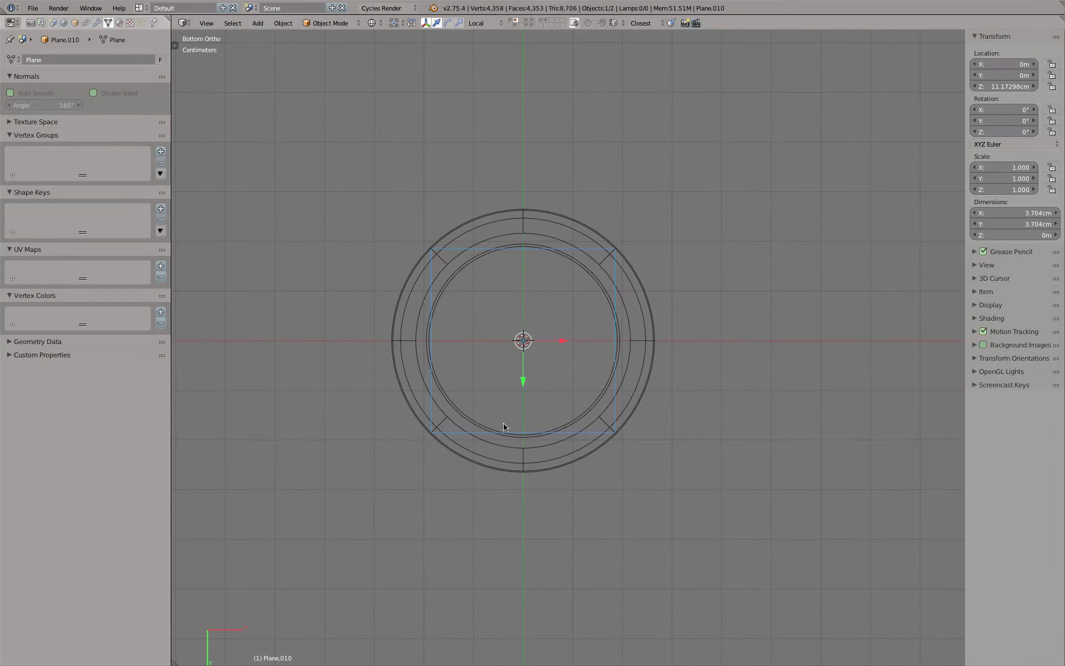
# Set the plane's Y dimension to 5mm and apply its scale.
pyautogui.click(1012, 220)
pyautogui.write('5mm')
pyautogui.press('Return')
pyautogui.click(283, 23)
pyautogui.moveTo(299, 108)
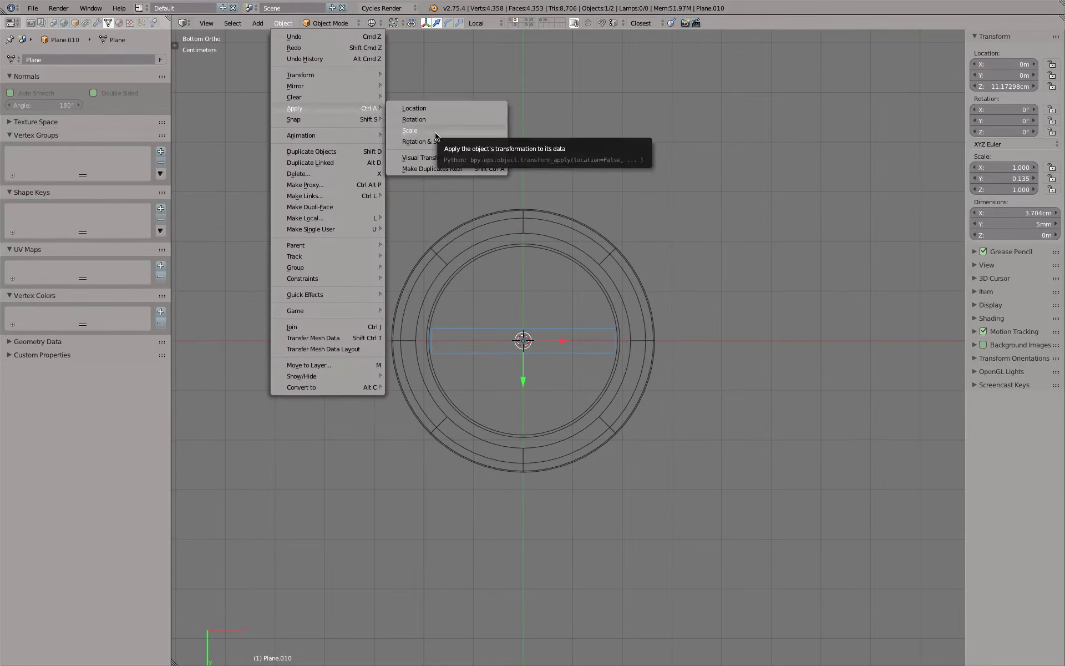
pyautogui.click(434, 132)
# Move the plane's left edge along X out to the cap's rim.
pyautogui.press('Tab')
pyautogui.rightClick(443, 340)
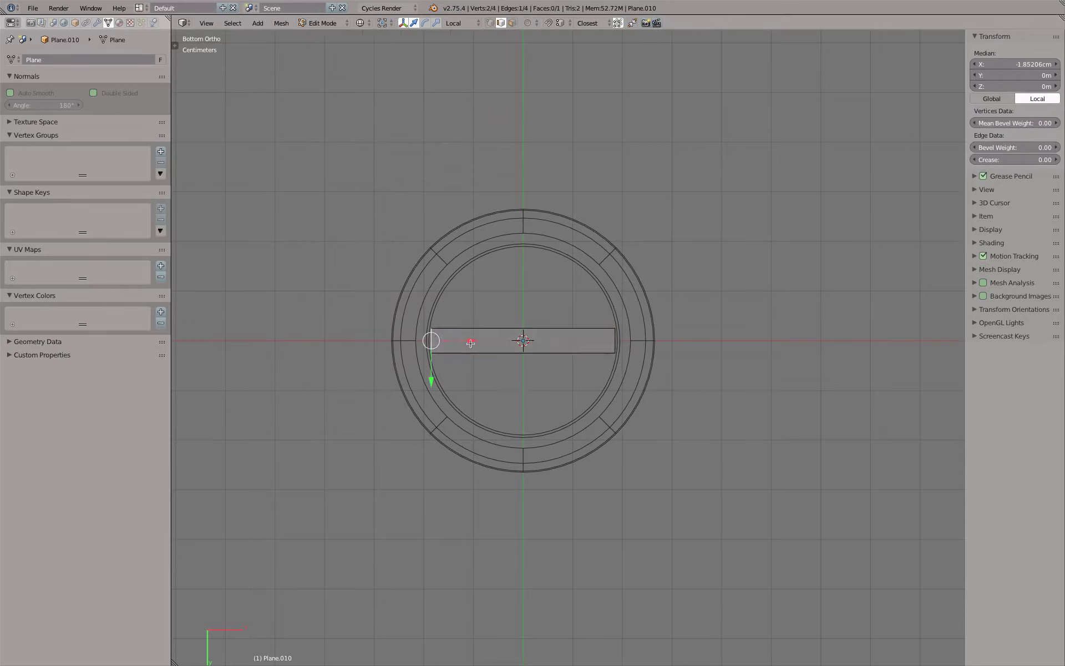
pyautogui.press('g')
pyautogui.press('x')
pyautogui.press('x')
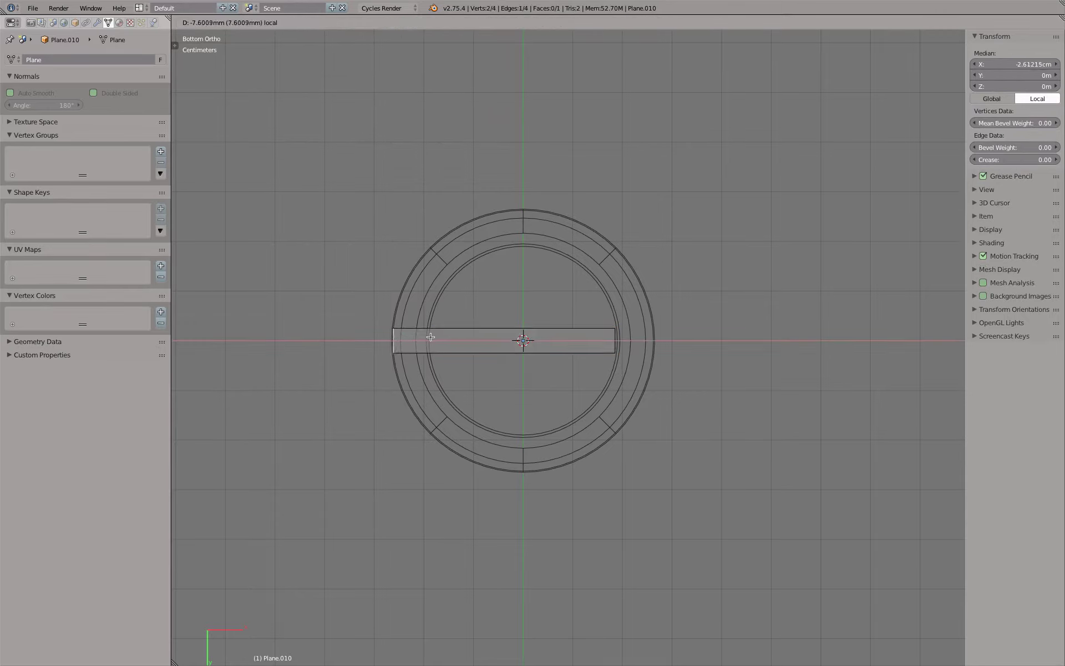
pyautogui.click(430, 337)
# Scale the right end to 0 around the 3D cursor, collapsing it onto the centre.
pyautogui.rightClick(605, 342)
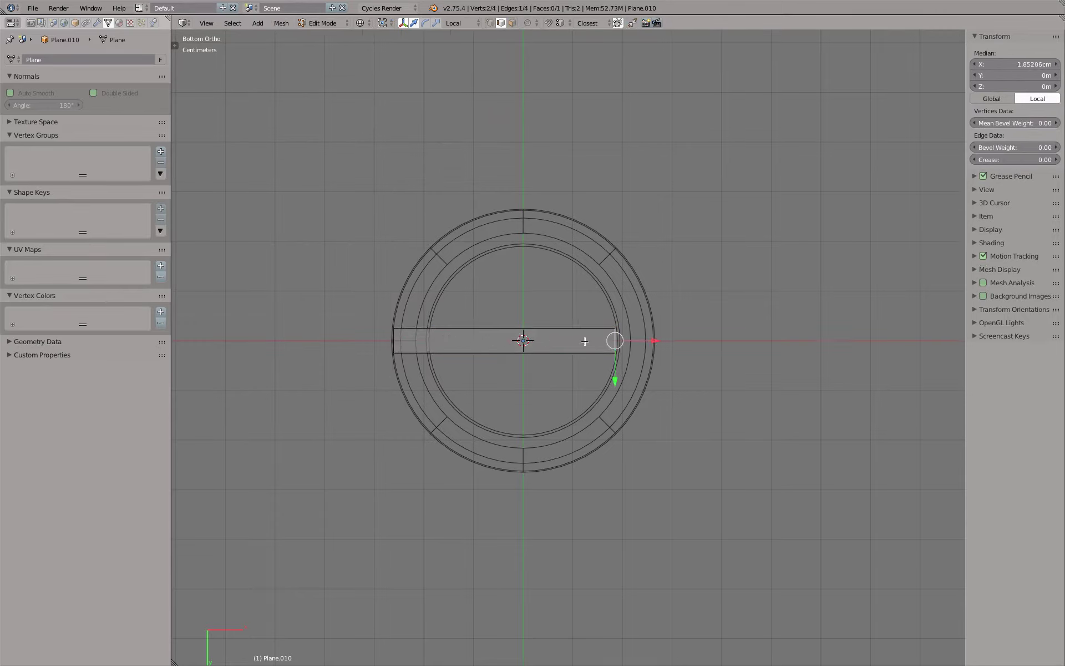
pyautogui.press('.')
pyautogui.press('s')
pyautogui.press('0')
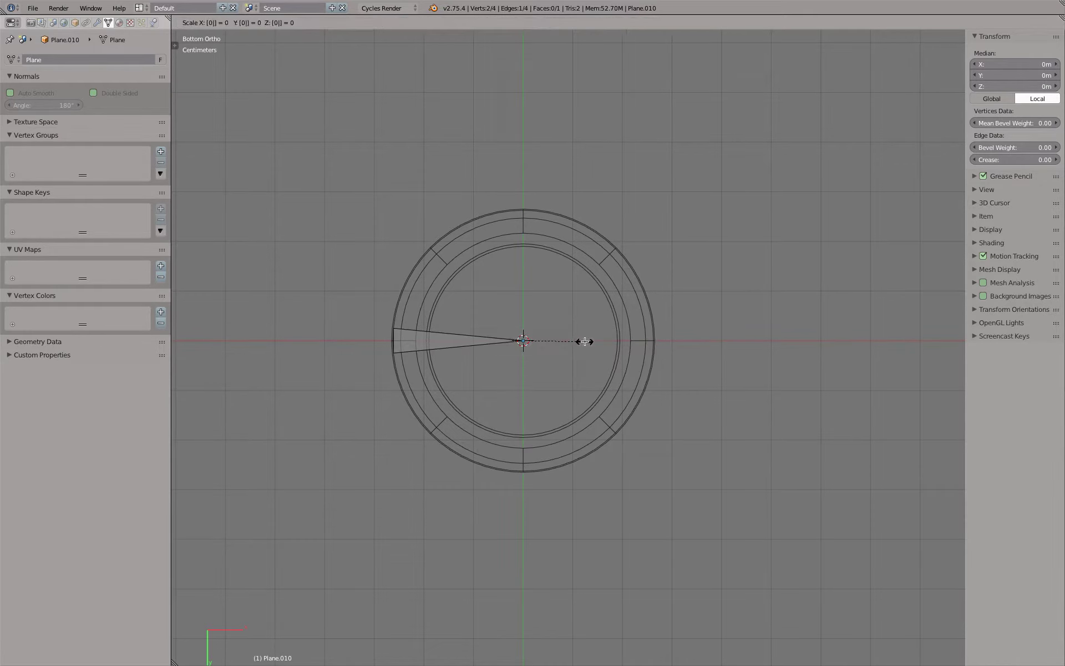
pyautogui.press('Return')
pyautogui.scroll(5, 553, 329)
pyautogui.scroll(-1, 495, 356)
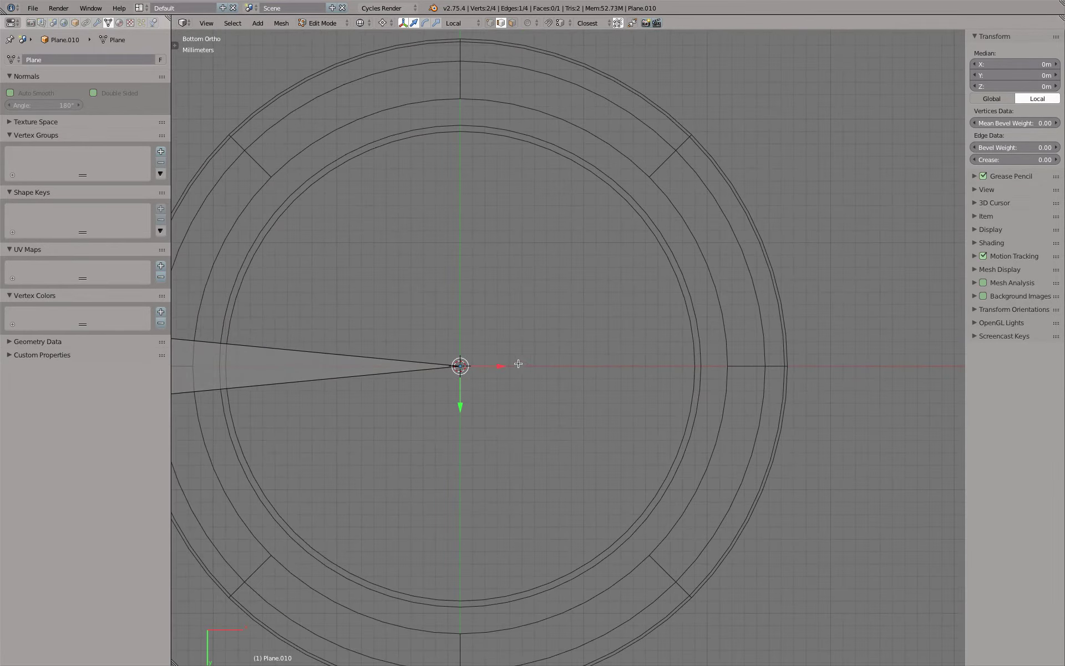
pyautogui.keyDown('shift'); pyautogui.moveTo(496, 349); pyautogui.dragTo(714, 346, button='middle'); pyautogui.keyUp('shift')
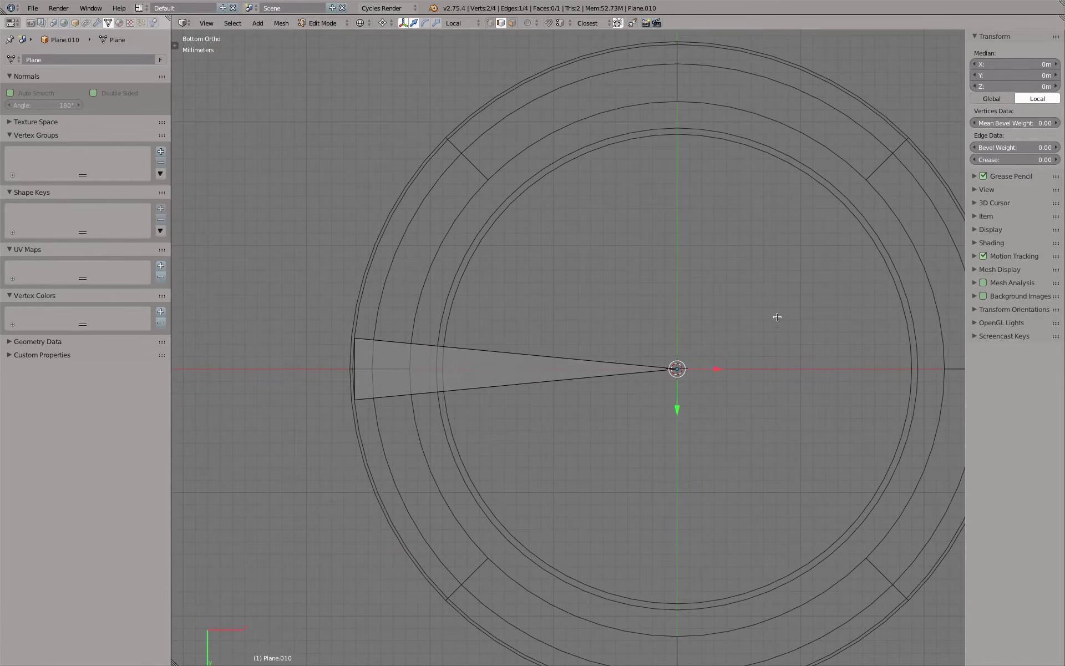
pyautogui.moveTo(777, 316)
pyautogui.mouseDown(button='middle')
pyautogui.moveTo(741, 335)
pyautogui.moveTo(740, 310)
pyautogui.mouseUp(button='middle')
# Restore the right end and slide the inner edge outward to shorten the wedge.
pyautogui.hotkey('ctrl', 'shift', 'z')
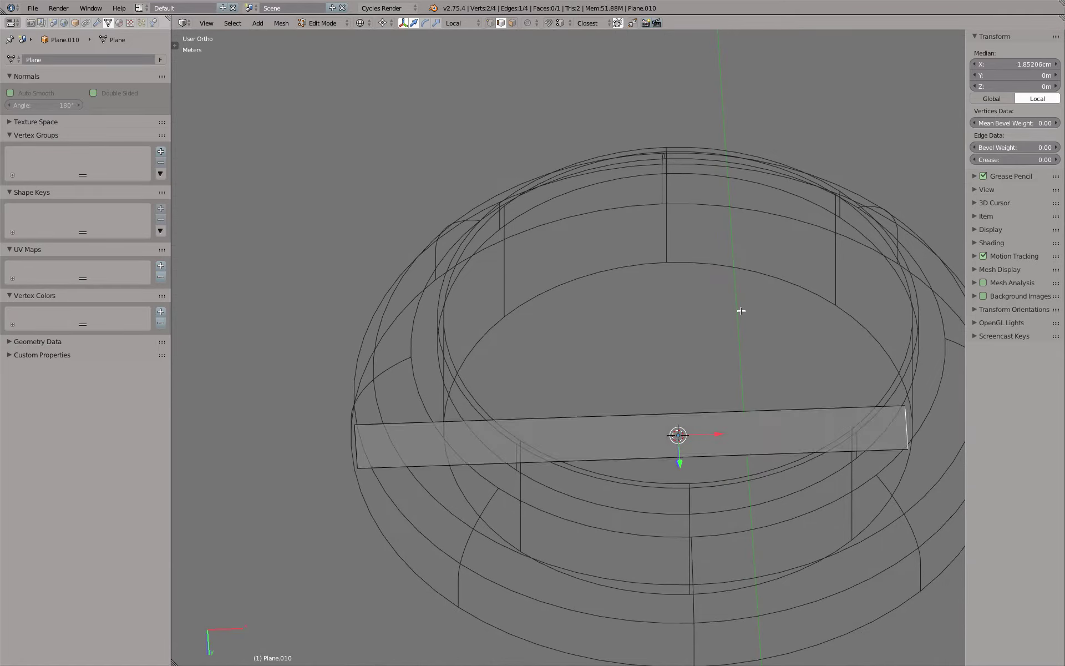
pyautogui.hotkey('ctrl', 'z')
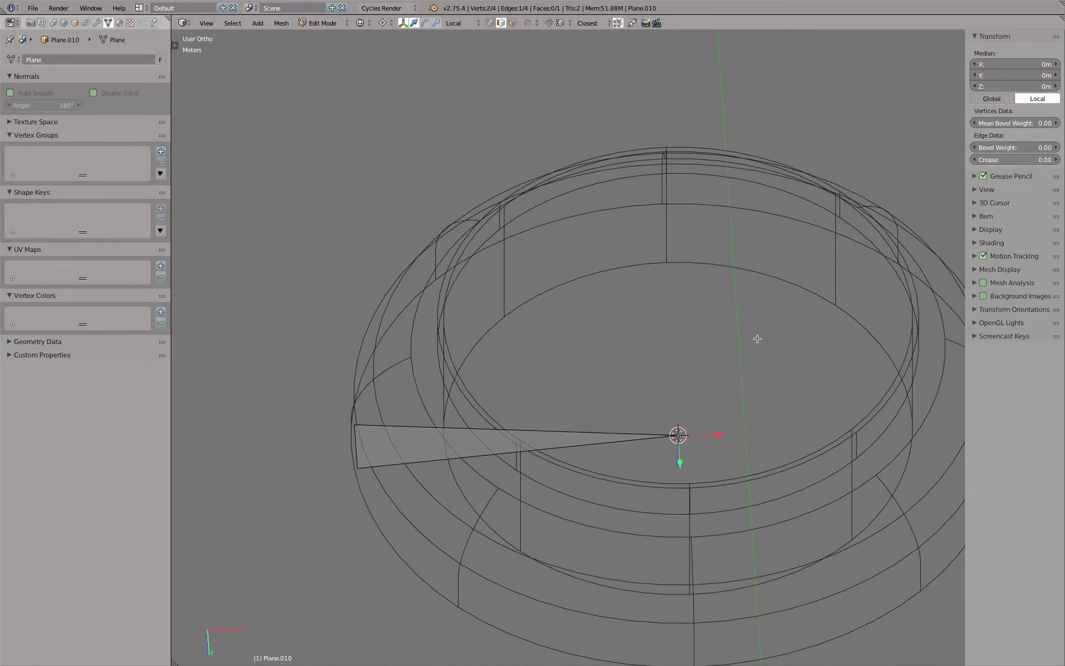
pyautogui.press('g')
pyautogui.press('g')
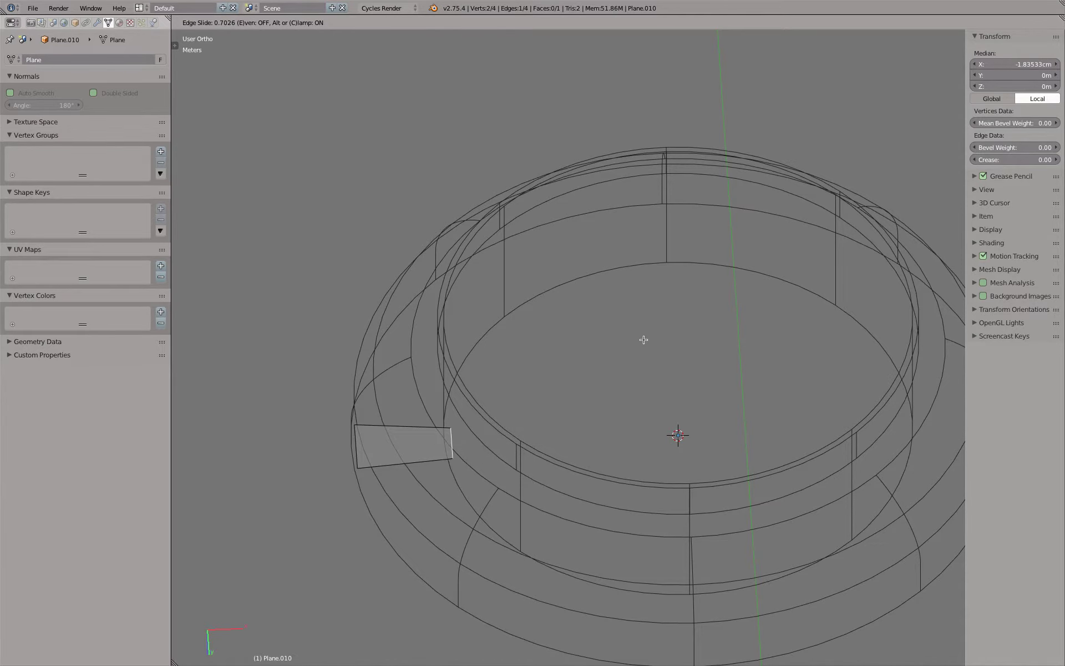
pyautogui.click(643, 340)
# From top view, scale the selected edge to taper the piece.
pyautogui.press('KP_7')
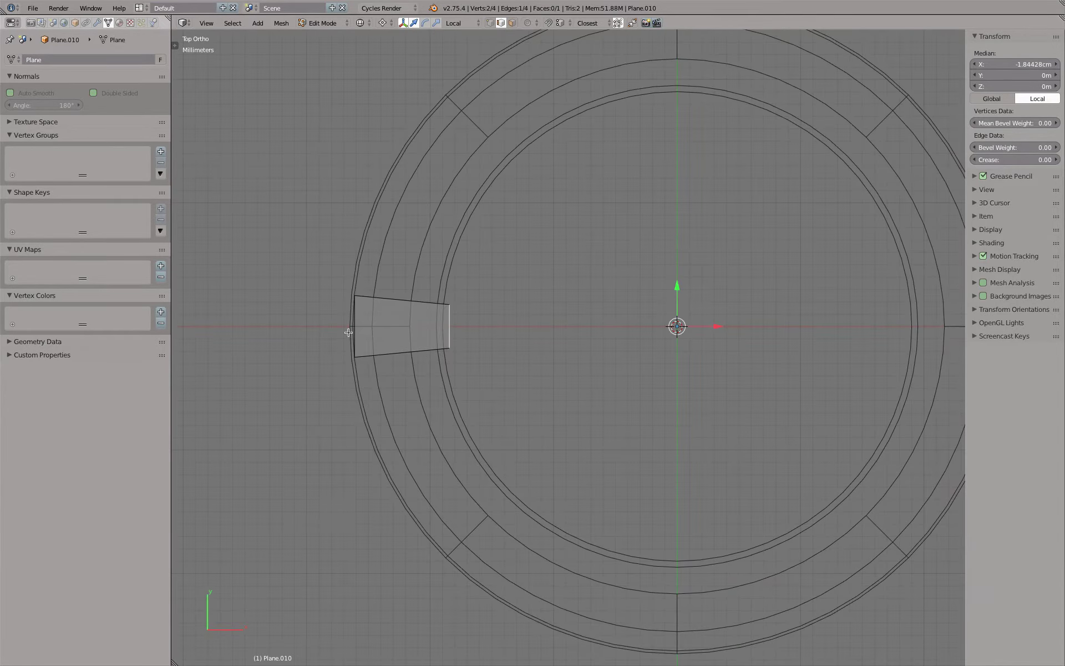
pyautogui.press('s')
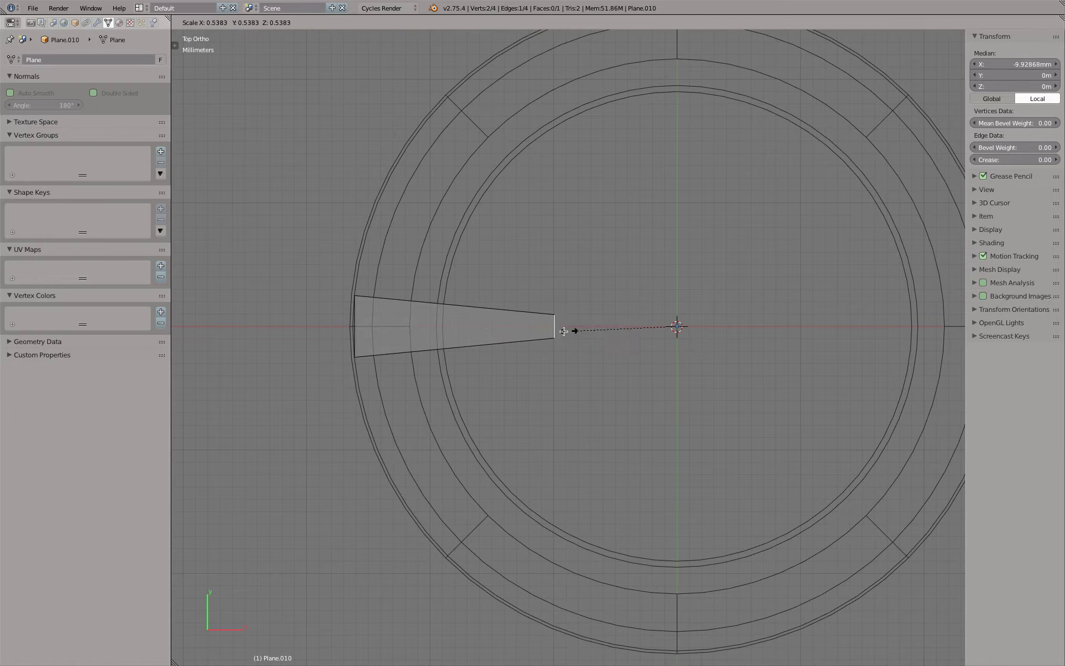
pyautogui.click(454, 321)
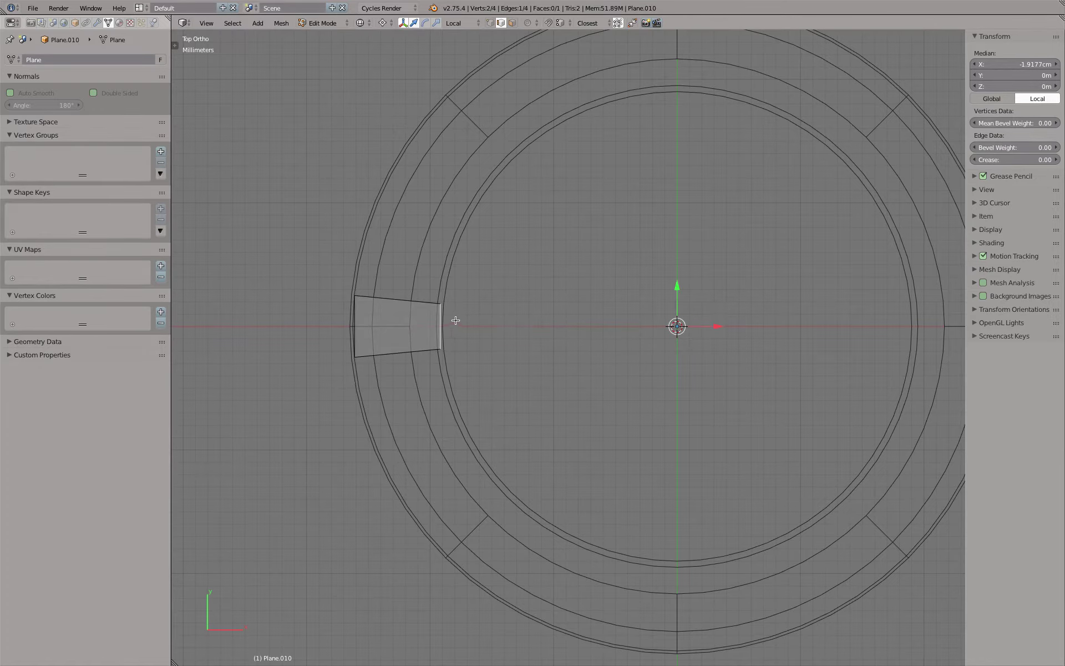
pyautogui.scroll(4, 450, 319)
pyautogui.scroll(-4, 452, 327)
pyautogui.moveTo(459, 354)
pyautogui.mouseDown(button='middle')
pyautogui.moveTo(470, 268)
pyautogui.moveTo(467, 336)
pyautogui.moveTo(463, 309)
pyautogui.mouseUp(button='middle')
# Lower the whole plane along Z onto the shoulder, with a small follow-up vertical adjustment.
pyautogui.press('a')
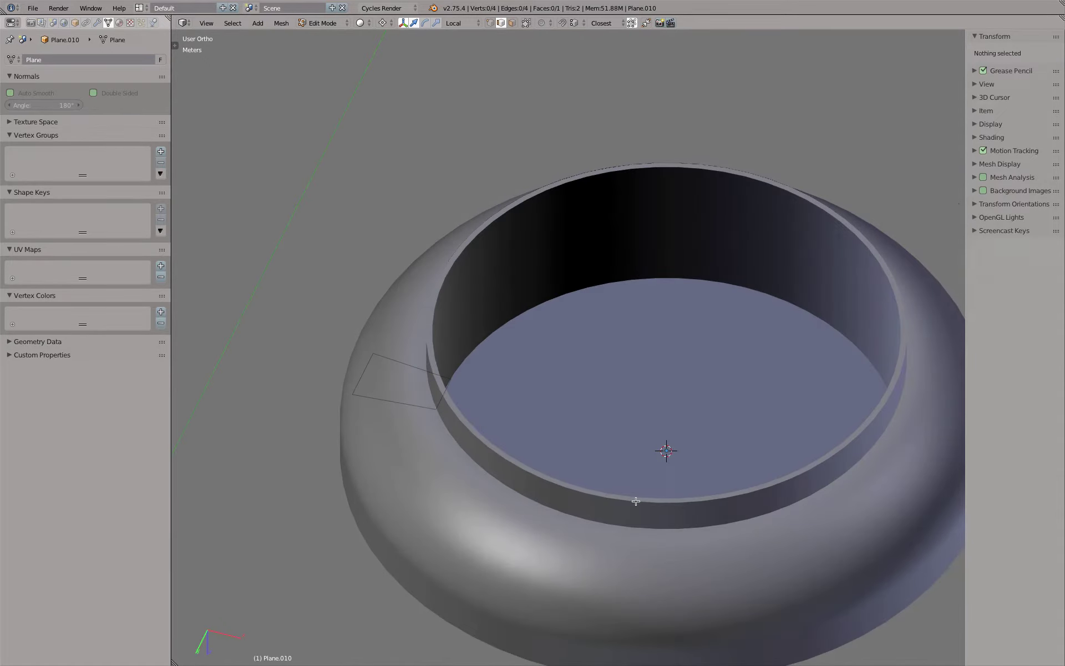
pyautogui.press('g')
pyautogui.press('z')
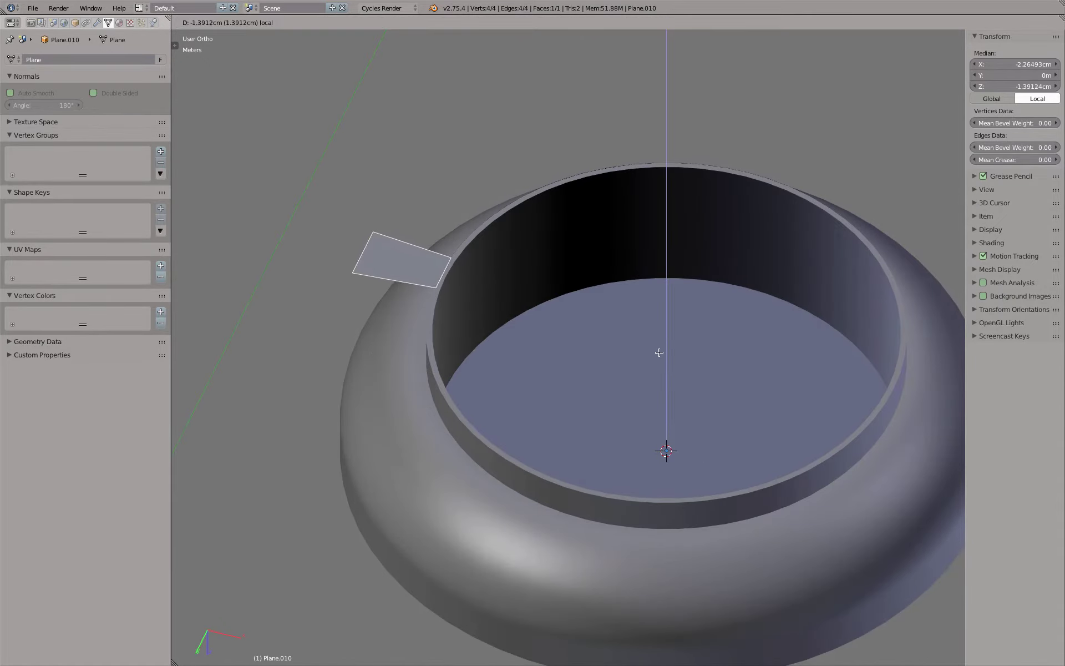
pyautogui.click(658, 350)
pyautogui.moveTo(659, 350)
pyautogui.mouseDown(button='middle')
pyautogui.moveTo(536, 327)
pyautogui.moveTo(551, 306)
pyautogui.mouseUp(button='middle')
pyautogui.scroll(3, 451, 311)
pyautogui.scroll(2, 414, 302)
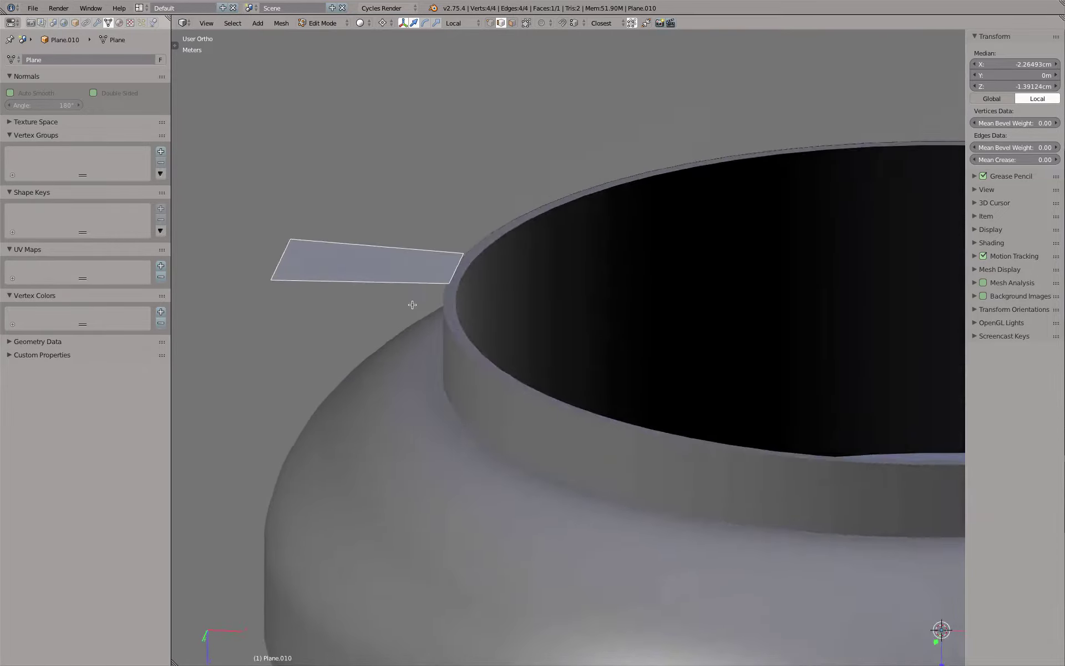
pyautogui.moveTo(413, 301)
pyautogui.mouseDown(button='middle')
pyautogui.moveTo(420, 286)
pyautogui.moveTo(429, 294)
pyautogui.mouseUp(button='middle')
pyautogui.press('g')
pyautogui.press('z')
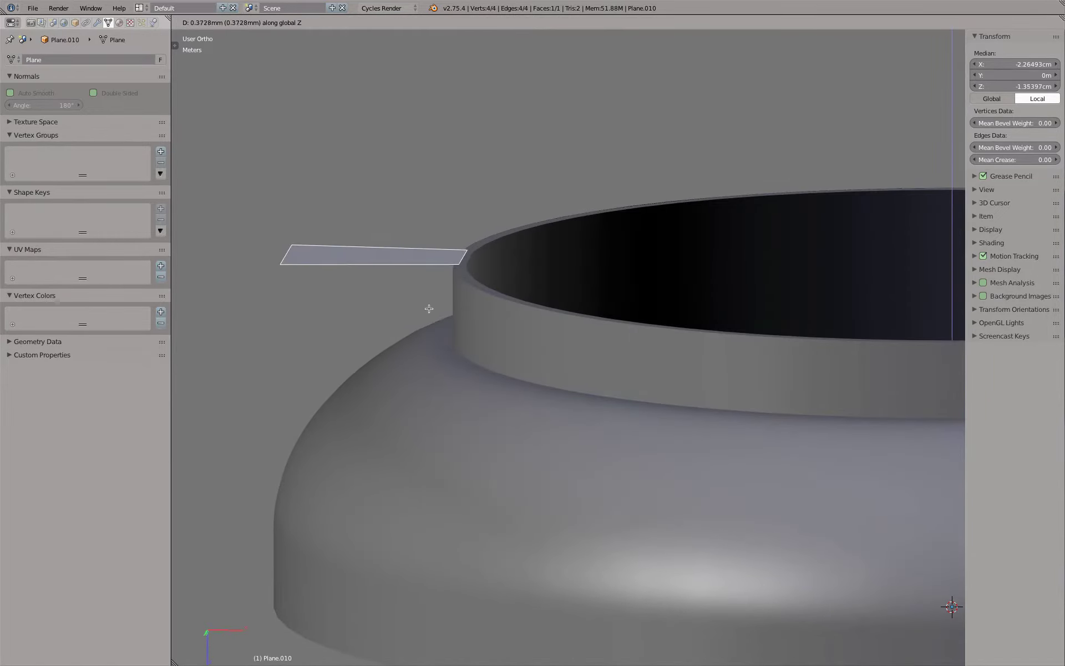
pyautogui.click(429, 309)
# In wireframe bottom view, slide the plane's inner edge back from the rim.
pyautogui.press('ctrl+KP_1')
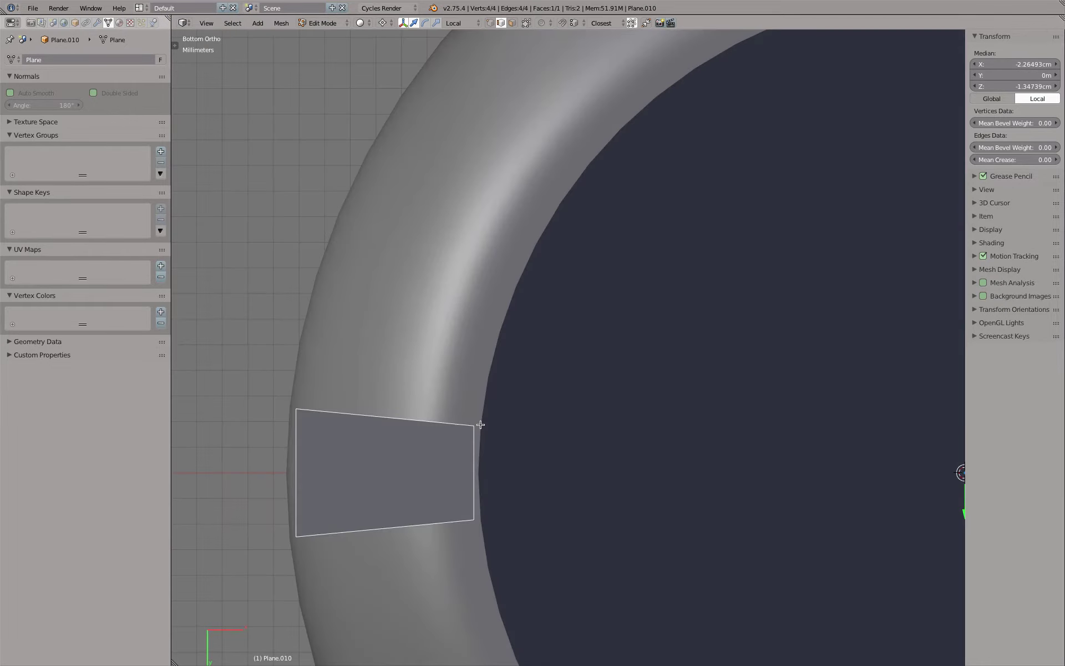
pyautogui.press('z')
pyautogui.scroll(2, 487, 411)
pyautogui.click(484, 391)
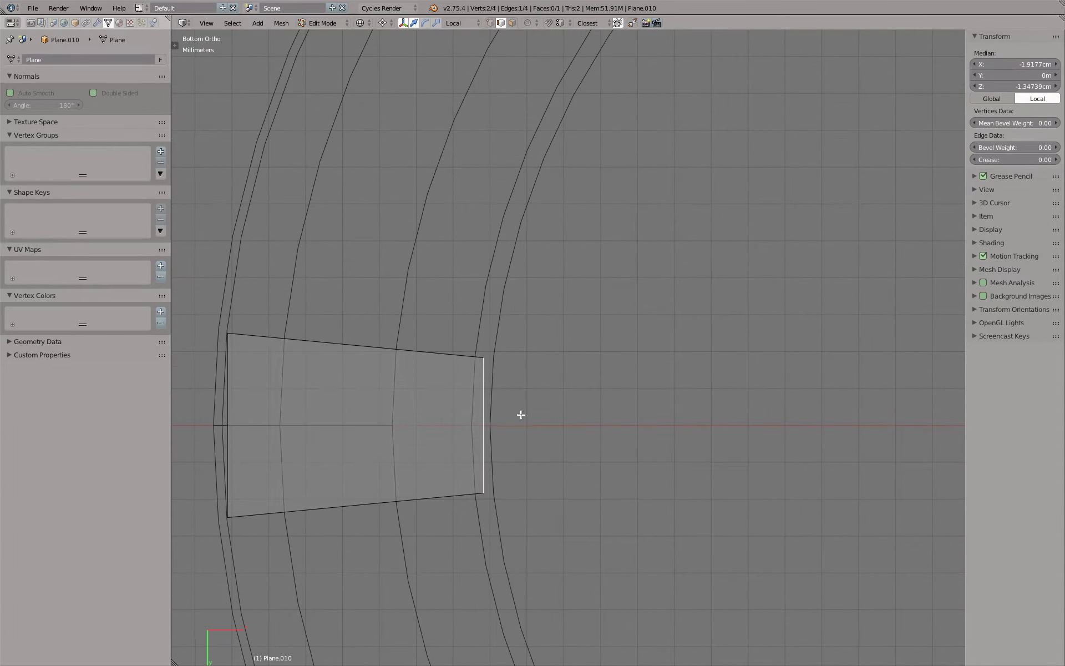
pyautogui.scroll(-3, 520, 413)
pyautogui.scroll(3, 528, 414)
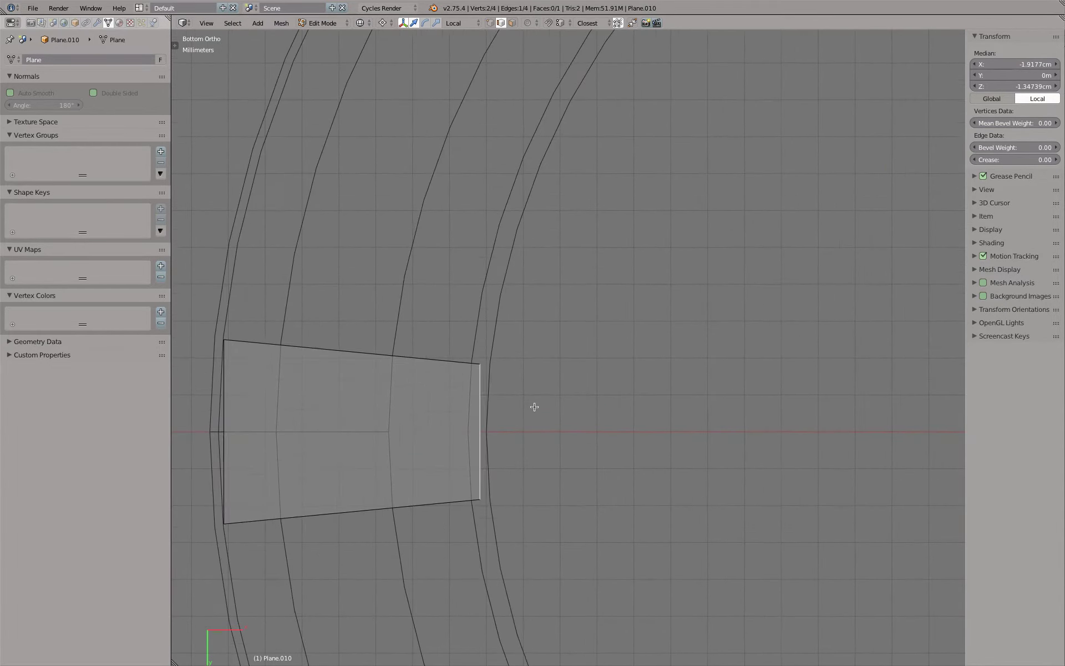
pyautogui.press('g')
pyautogui.press('g')
pyautogui.click(527, 405)
pyautogui.scroll(-1, 450, 381)
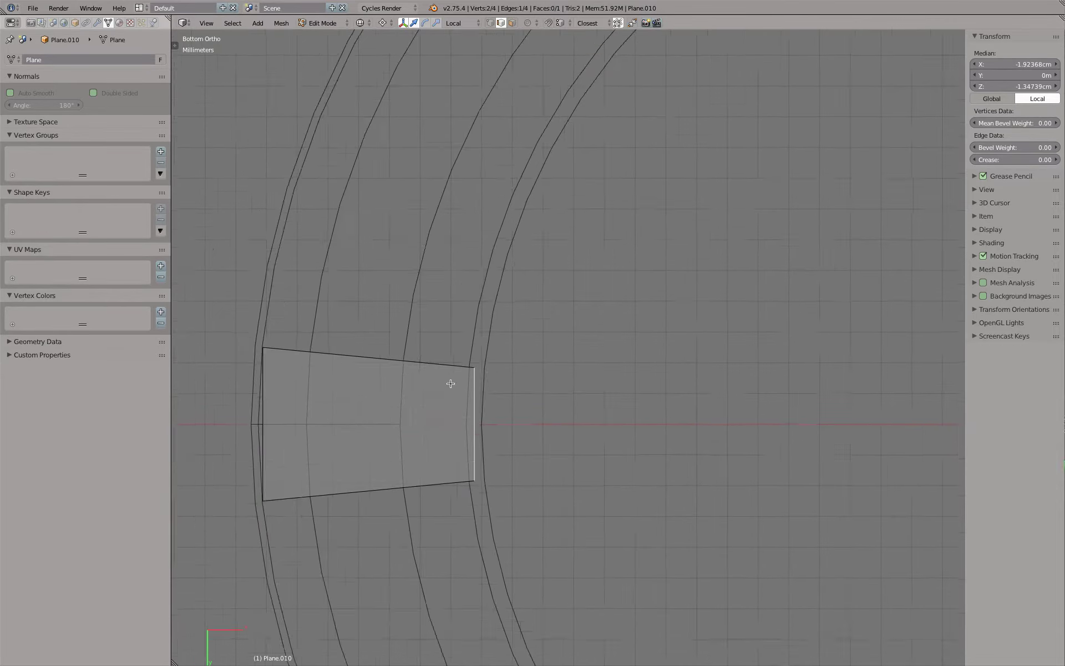
pyautogui.press('z')
pyautogui.scroll(-3, 455, 409)
pyautogui.moveTo(455, 408); pyautogui.dragTo(485, 311, button='middle')
# Extrude the plane downward, then undo it and switch to a wireframe front view.
pyautogui.press('a')
pyautogui.press('a')
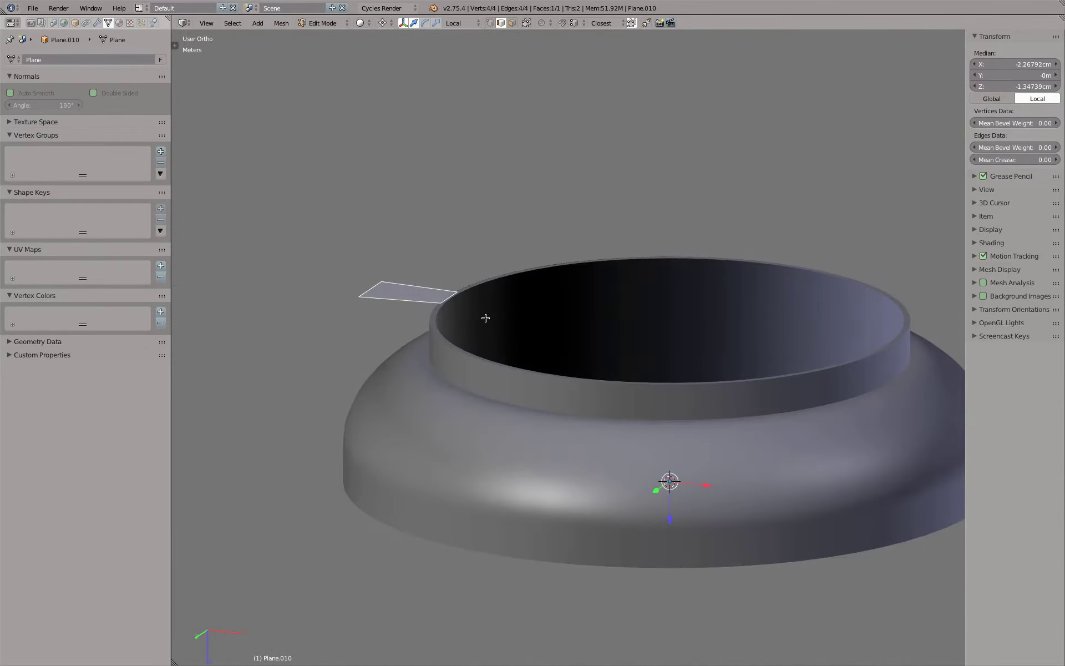
pyautogui.press('e')
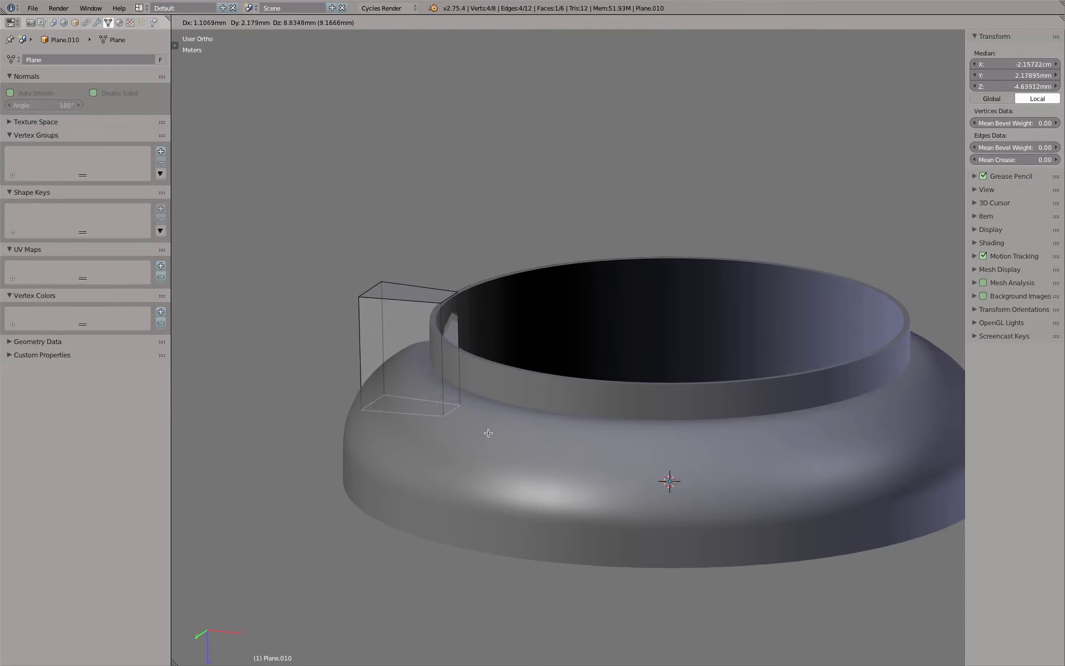
pyautogui.click(488, 446)
pyautogui.press('KP_1')
pyautogui.press('z')
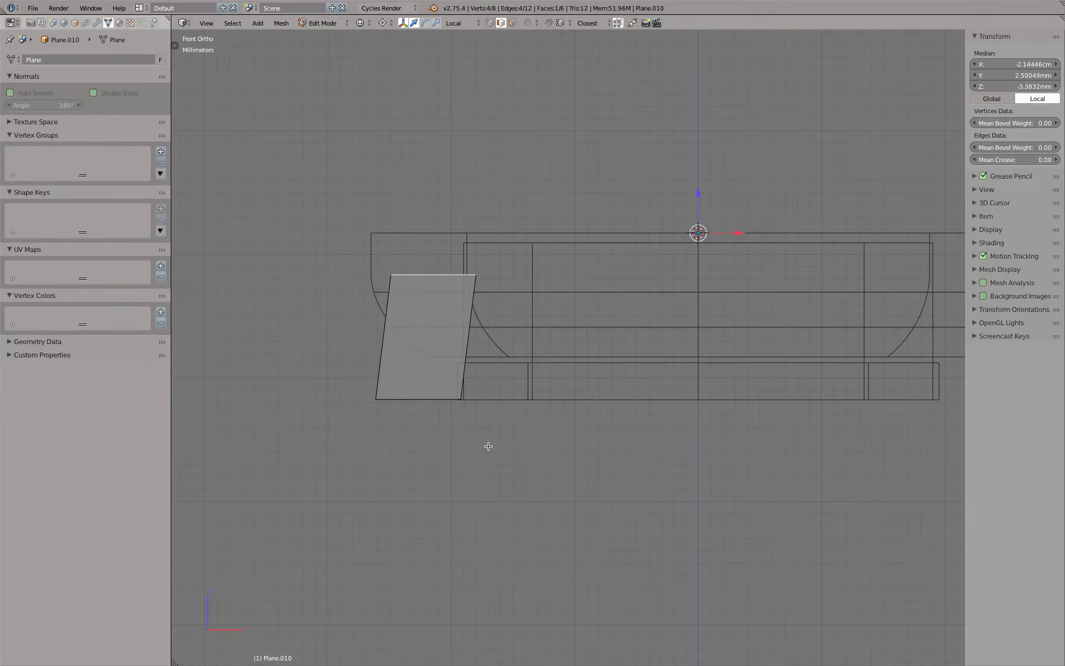
pyautogui.hotkey('ctrl', 'z')
# Extrude the plane upward into a block and set its top face to Z -0.8mm.
pyautogui.press('e')
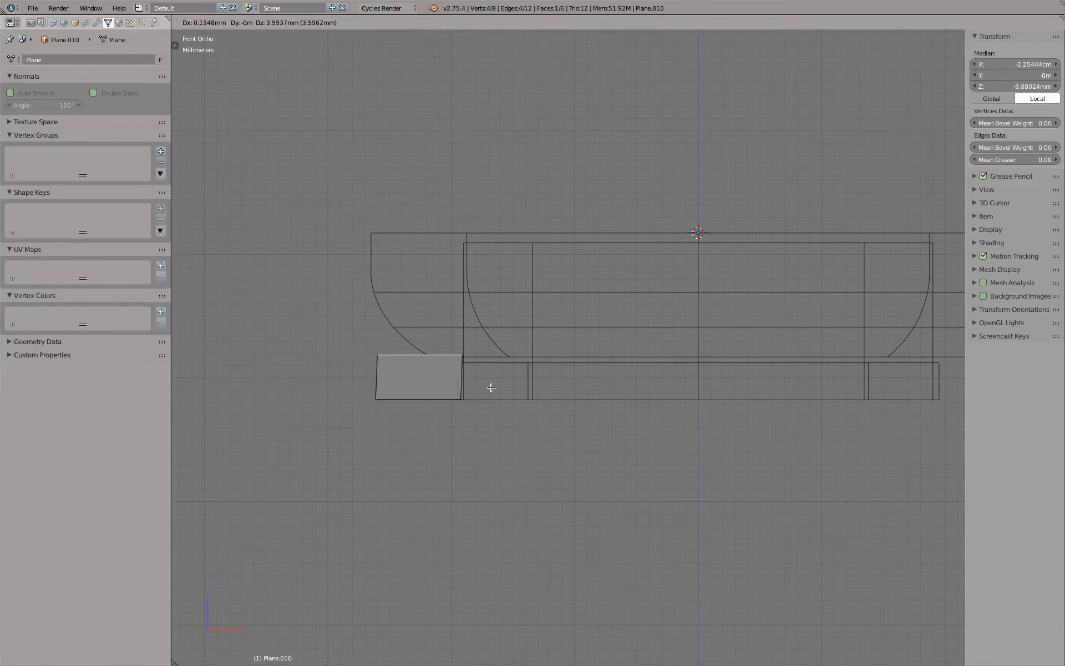
pyautogui.click(476, 242)
pyautogui.scroll(6, 477, 233)
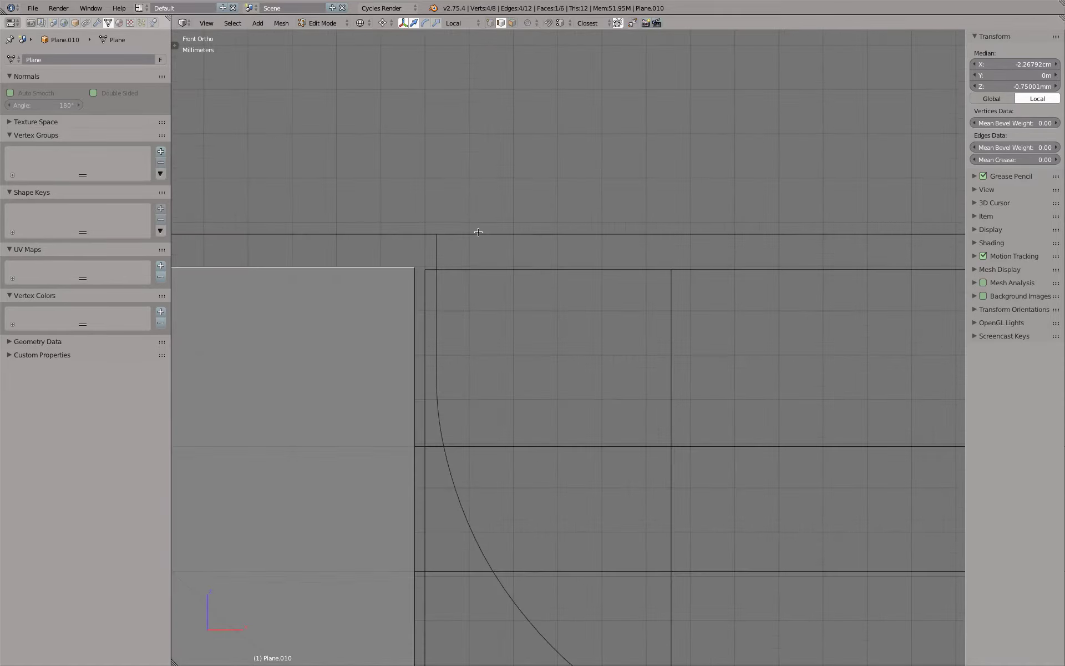
pyautogui.scroll(3, 433, 269)
pyautogui.scroll(2, 411, 258)
pyautogui.press('g')
pyautogui.press('z')
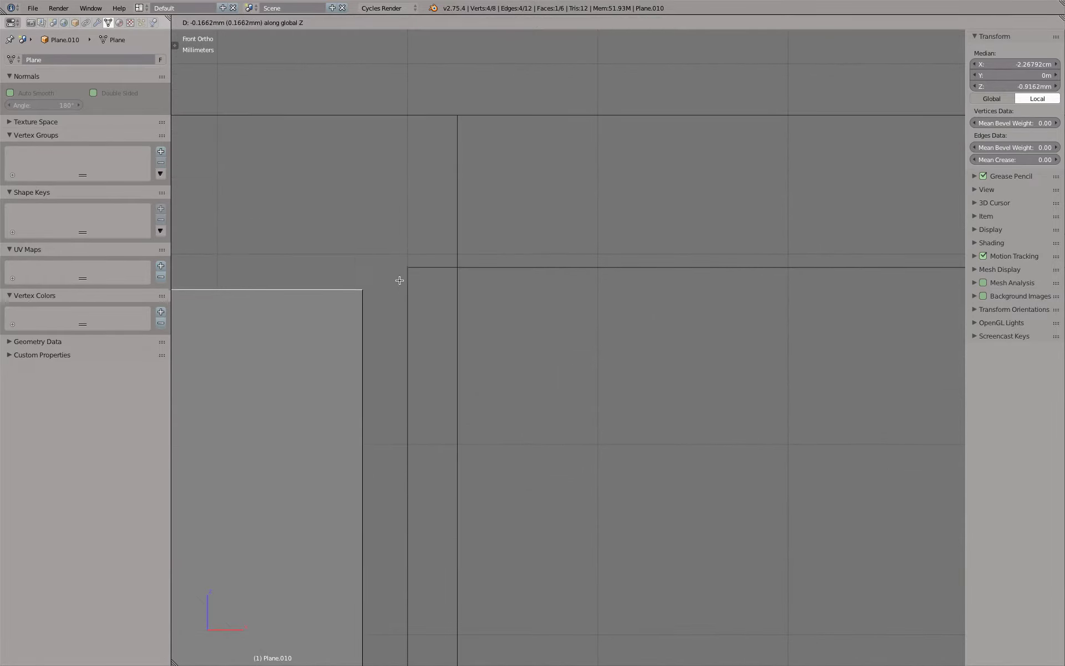
pyautogui.click(413, 266)
pyautogui.scroll(-5, 405, 255)
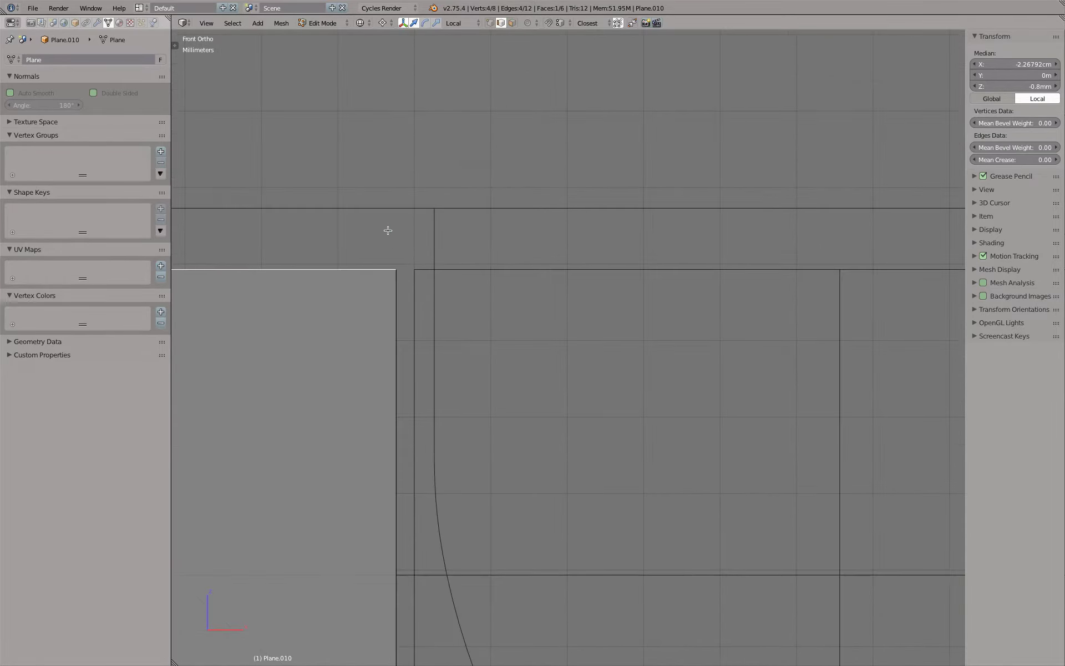
pyautogui.scroll(-3, 886, 252)
pyautogui.scroll(-3, 596, 274)
# Return to Object Mode and add an Array modifier with its count set to 28.
pyautogui.moveTo(597, 273)
pyautogui.mouseDown(button='middle')
pyautogui.moveTo(417, 429)
pyautogui.moveTo(499, 389)
pyautogui.mouseUp(button='middle')
pyautogui.press('Tab')
pyautogui.press('z')
pyautogui.click(97, 23)
pyautogui.click(83, 60)
pyautogui.doubleClick(81, 123)
# Confirm 28 copies, turn off Relative Offset and use Object Offset with the Circle.
pyautogui.press('Return')
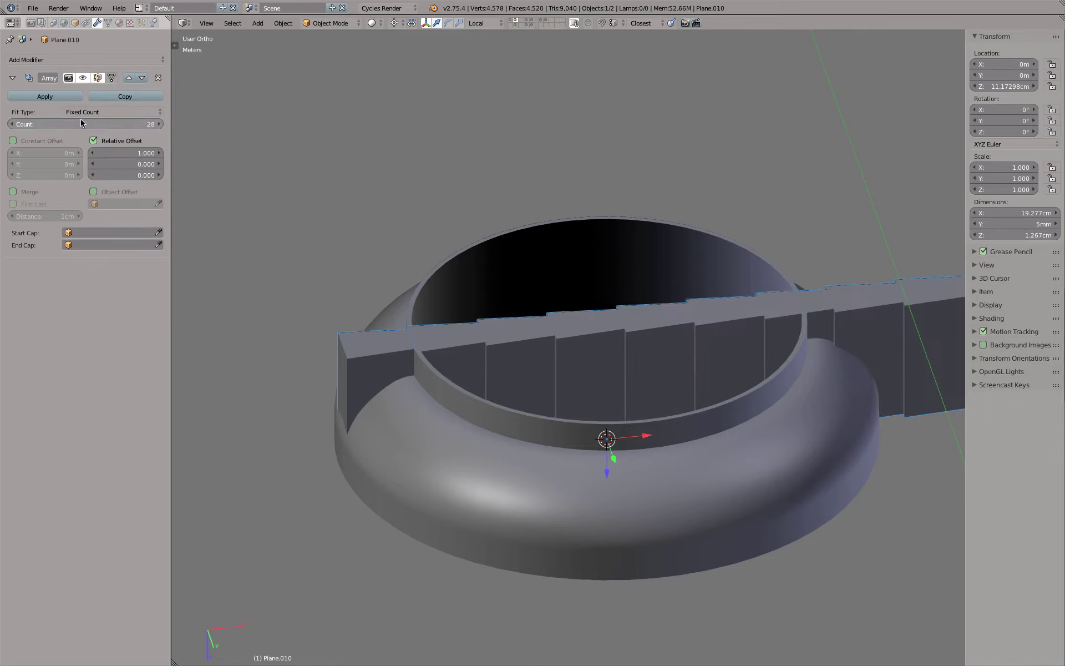
pyautogui.click(93, 140)
pyautogui.click(133, 192)
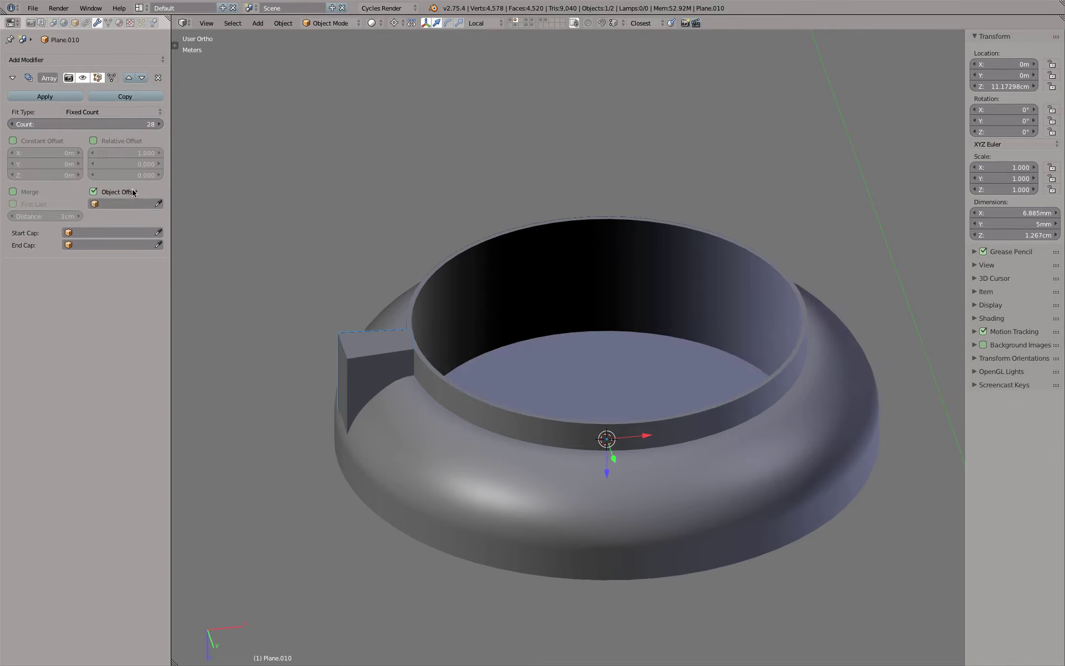
pyautogui.click(158, 203)
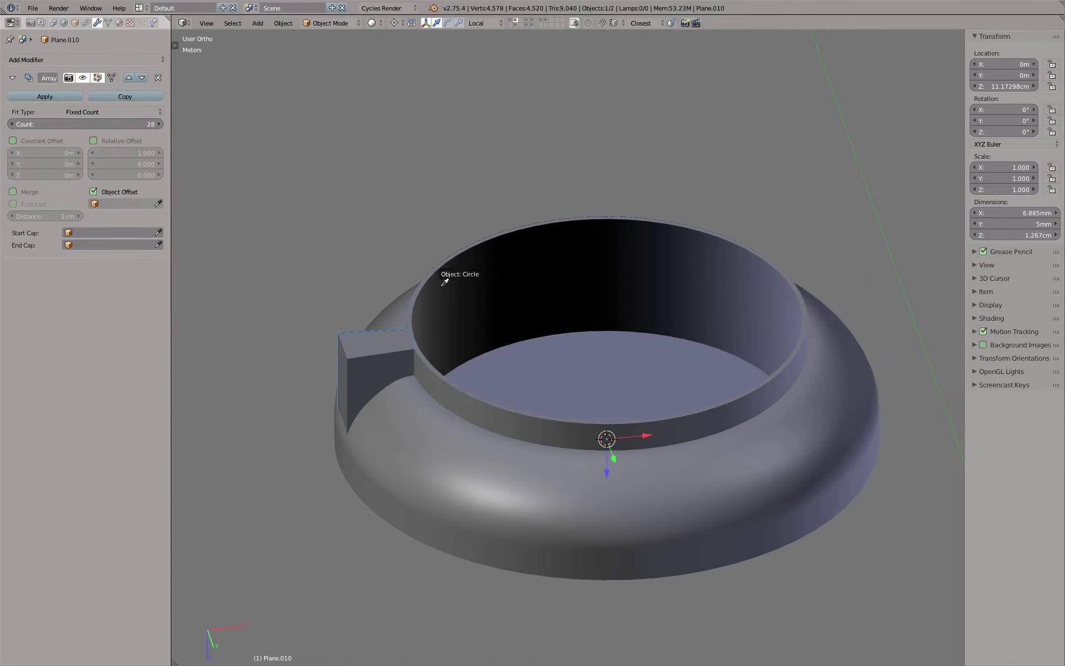
pyautogui.click(443, 285)
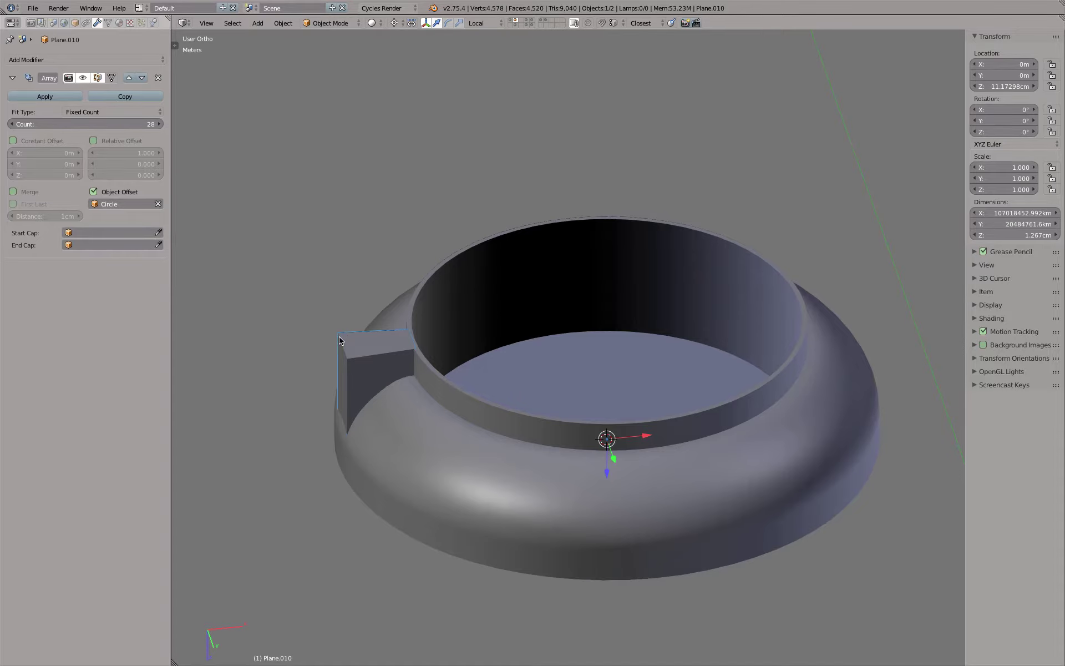
# Inspect the scattered array copies, then select the Circle and frame it in view.
pyautogui.moveTo(366, 285); pyautogui.dragTo(362, 274, button='middle')
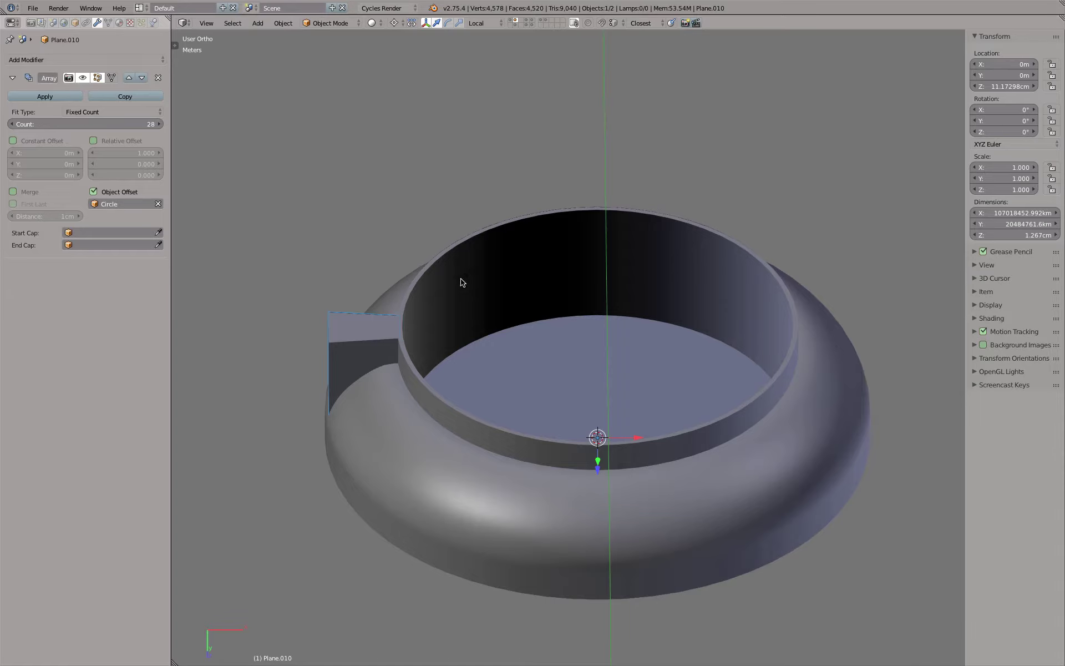
pyautogui.press('r')
pyautogui.press('Escape')
pyautogui.scroll(-5, 459, 250)
pyautogui.scroll(-6, 457, 255)
pyautogui.scroll(-5, 457, 256)
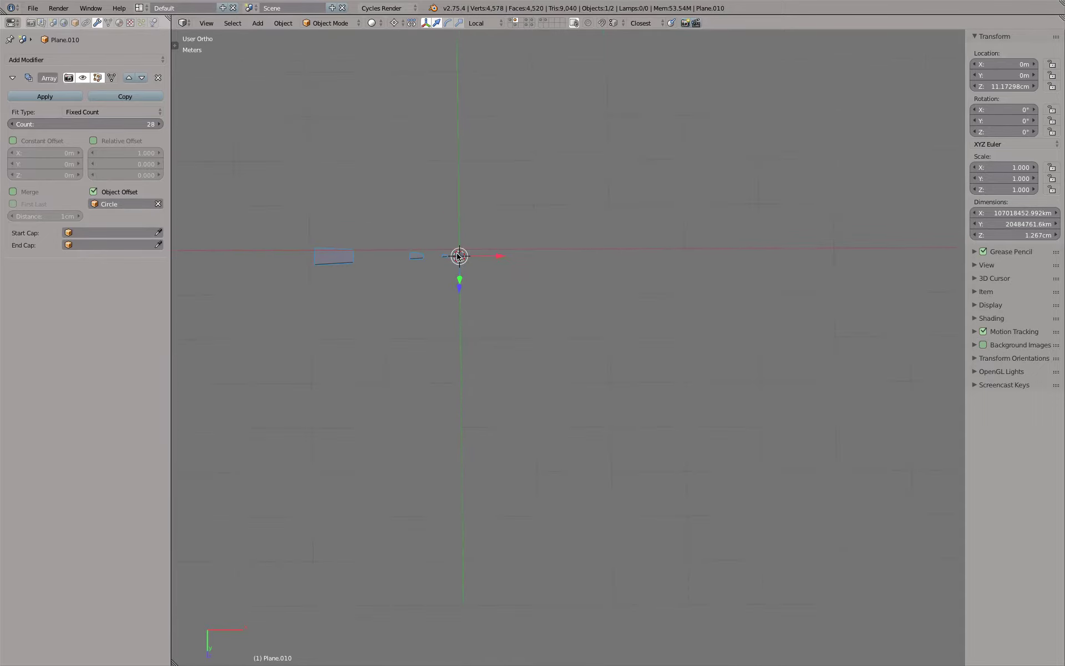
pyautogui.scroll(4, 433, 251)
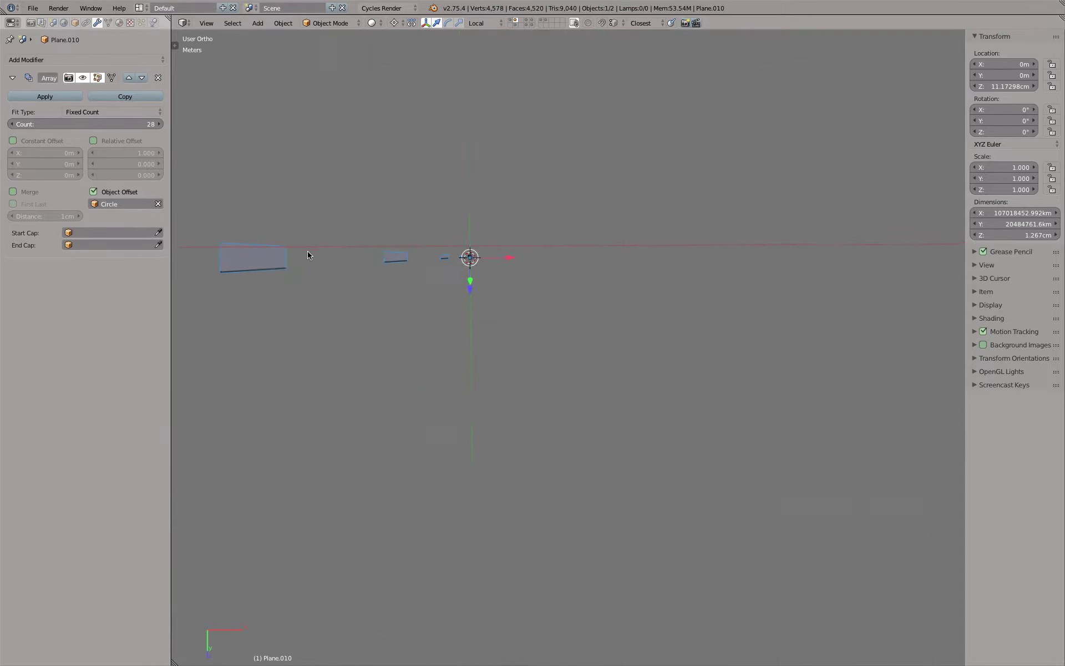
pyautogui.moveTo(418, 261); pyautogui.dragTo(663, 225, button='middle')
pyautogui.rightClick(647, 195)
pyautogui.press('KP_Decimal')
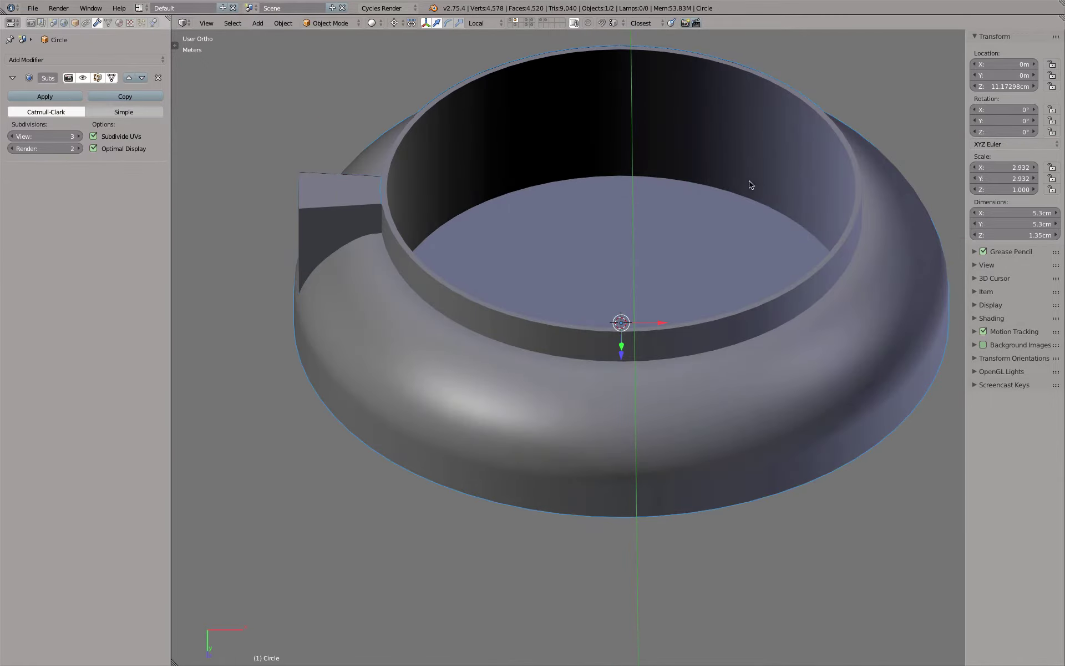
# Apply the Circle's scale and reselect the block.
pyautogui.click(276, 23)
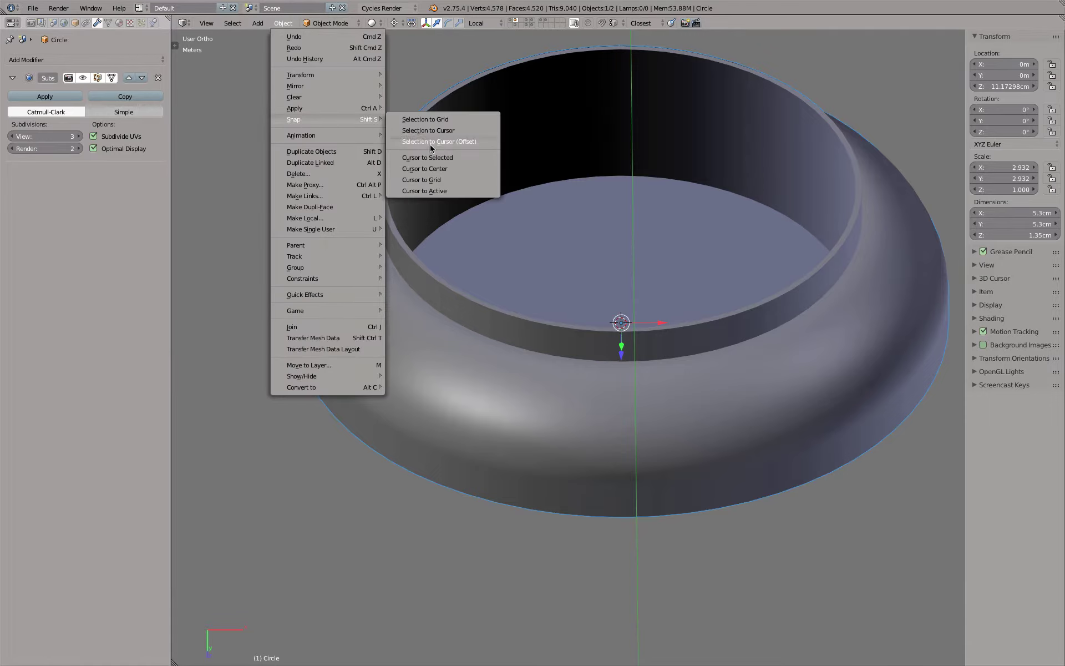
pyautogui.moveTo(295, 108)
pyautogui.click(414, 130)
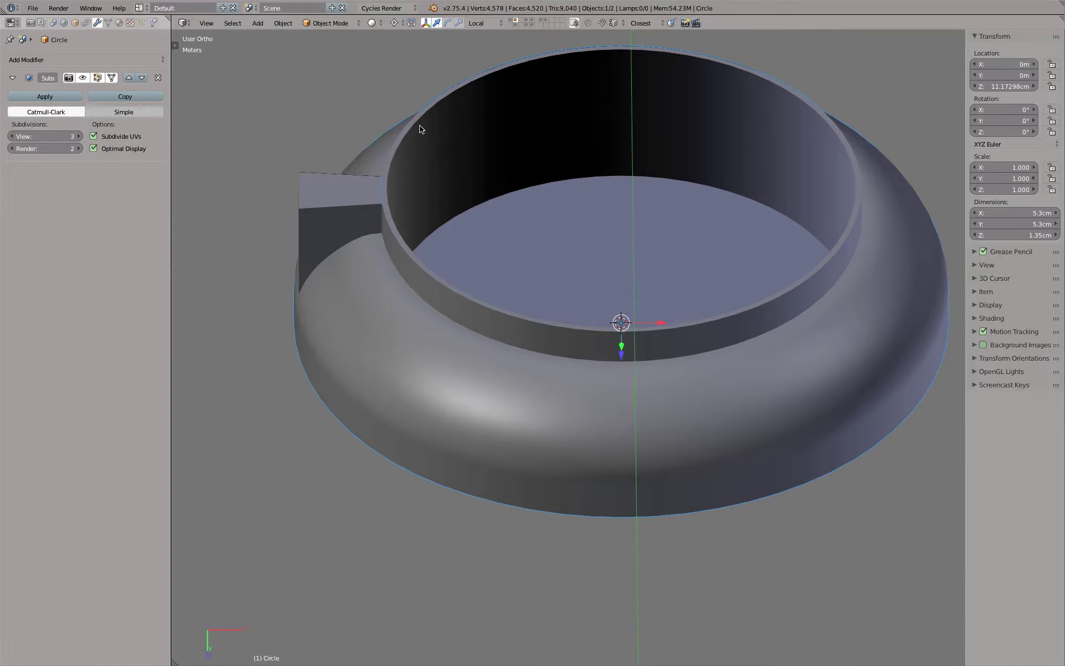
pyautogui.rightClick(327, 180)
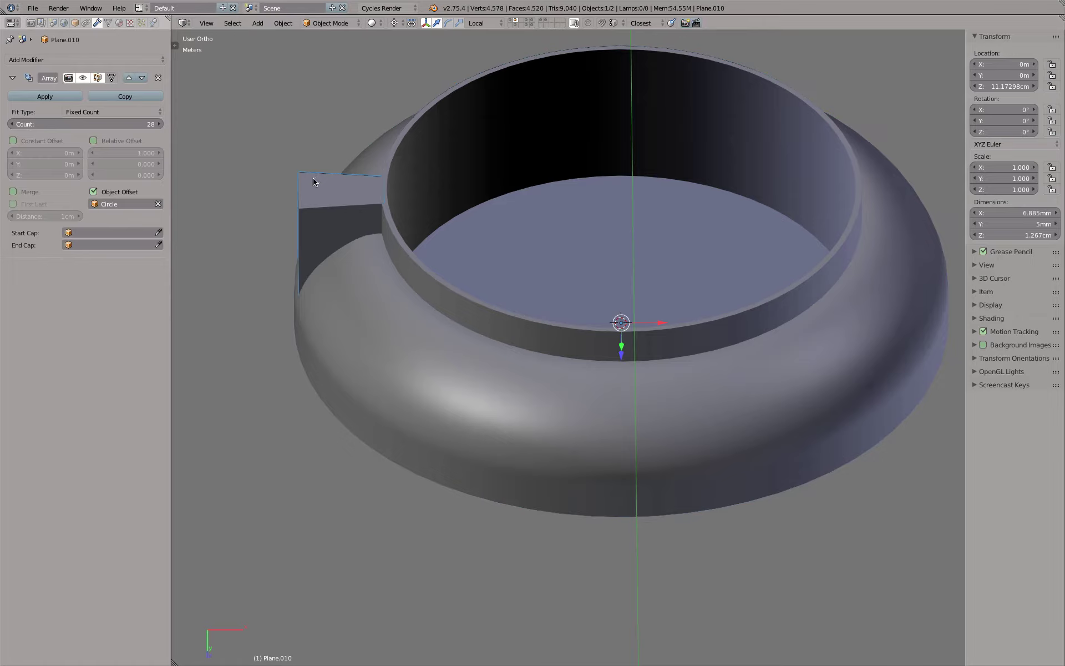
# Set the Z rotation to 360/28 (12.857°) so the 28 blocks circle the rim evenly.
pyautogui.press('r')
pyautogui.press('z')
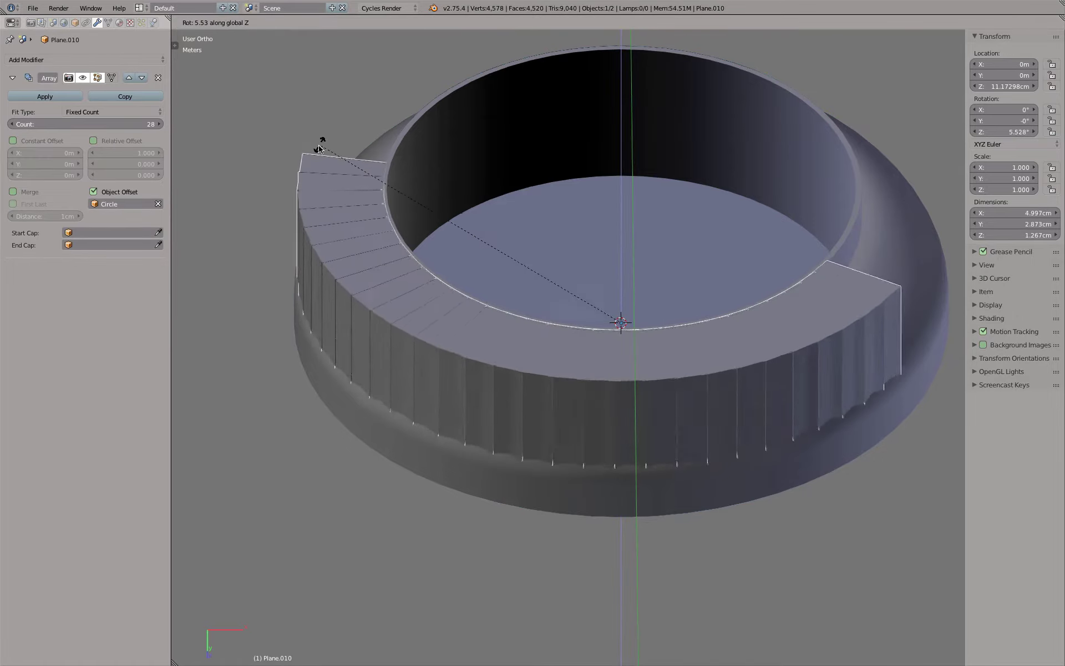
pyautogui.press('Escape')
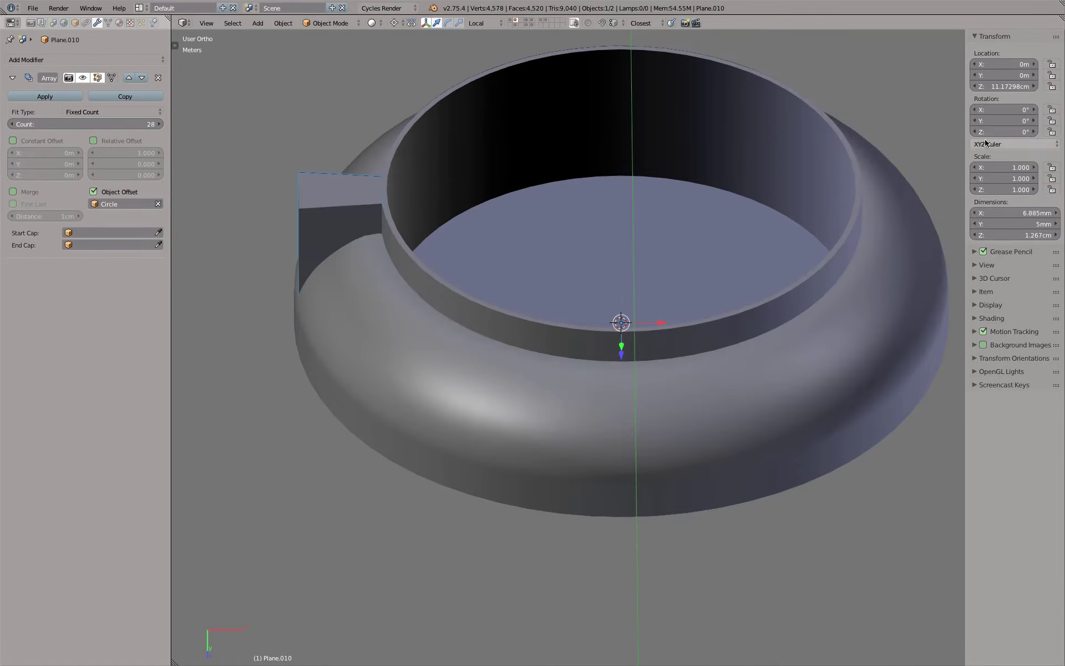
pyautogui.click(990, 131)
pyautogui.write('360/28')
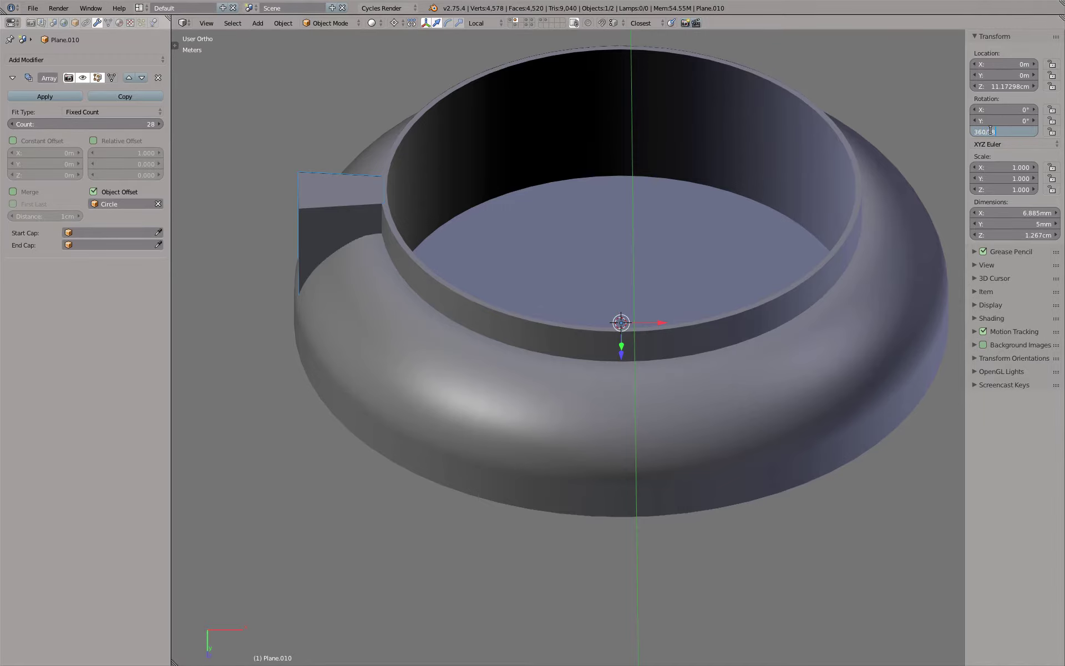
pyautogui.press('Return')
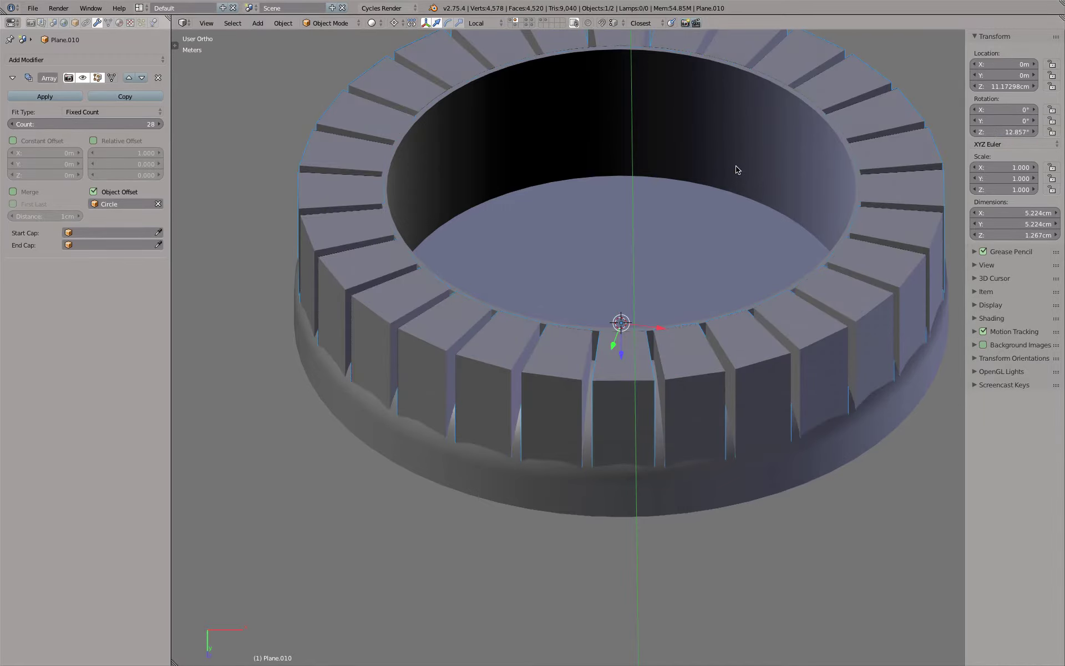
pyautogui.moveTo(737, 168)
pyautogui.keyDown('shift'); pyautogui.mouseDown(button='middle')
pyautogui.moveTo(689, 226)
pyautogui.moveTo(676, 211)
pyautogui.moveTo(594, 212)
pyautogui.moveTo(528, 167)
pyautogui.moveTo(562, 141)
pyautogui.moveTo(639, 142)
pyautogui.moveTo(682, 218)
pyautogui.moveTo(737, 202)
pyautogui.moveTo(746, 175)
pyautogui.mouseUp(button='middle'); pyautogui.keyUp('shift')
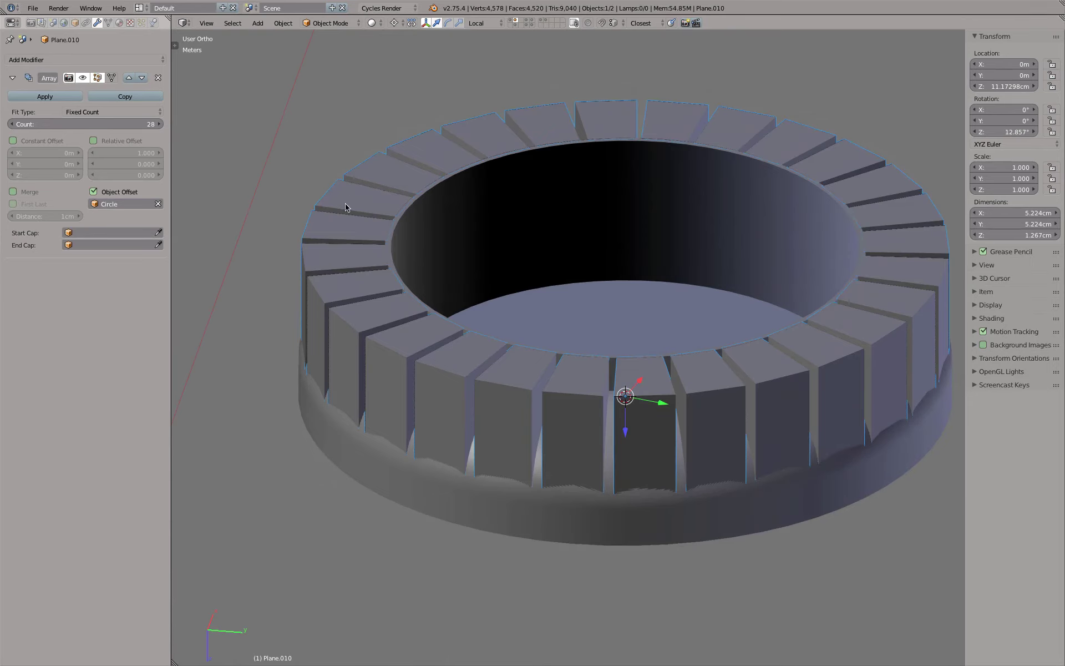
# Set the block array's maximum display type to Wire and select the cap body.
pyautogui.click(75, 22)
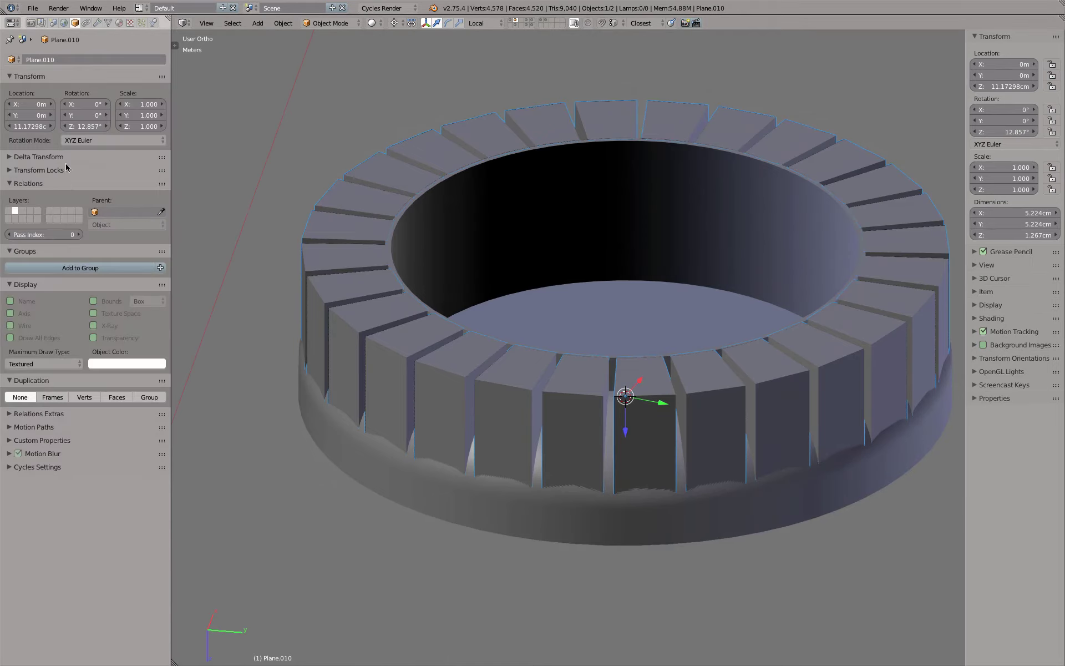
pyautogui.click(49, 365)
pyautogui.click(40, 339)
pyautogui.click(97, 23)
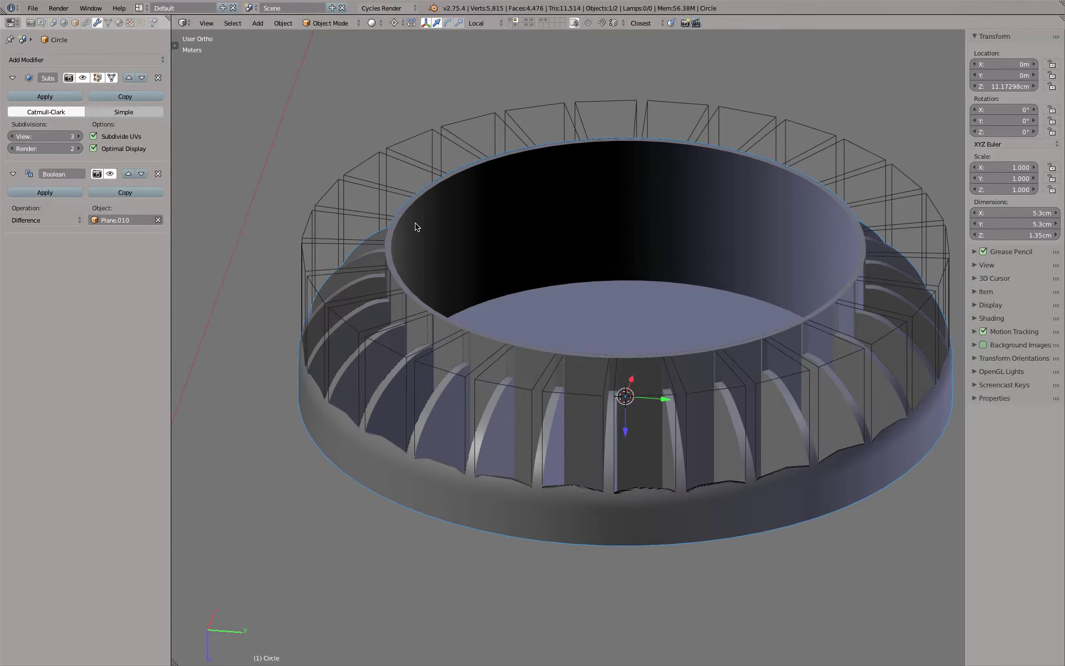
pyautogui.moveTo(534, 226)
pyautogui.mouseDown(button='middle')
pyautogui.moveTo(435, 193)
pyautogui.moveTo(668, 220)
pyautogui.moveTo(616, 226)
pyautogui.moveTo(471, 347)
pyautogui.moveTo(535, 174)
pyautogui.moveTo(505, 249)
pyautogui.moveTo(506, 276)
pyautogui.moveTo(487, 223)
pyautogui.moveTo(455, 187)
pyautogui.mouseUp(button='middle')
pyautogui.rightClick(348, 180)
pyautogui.press('h')
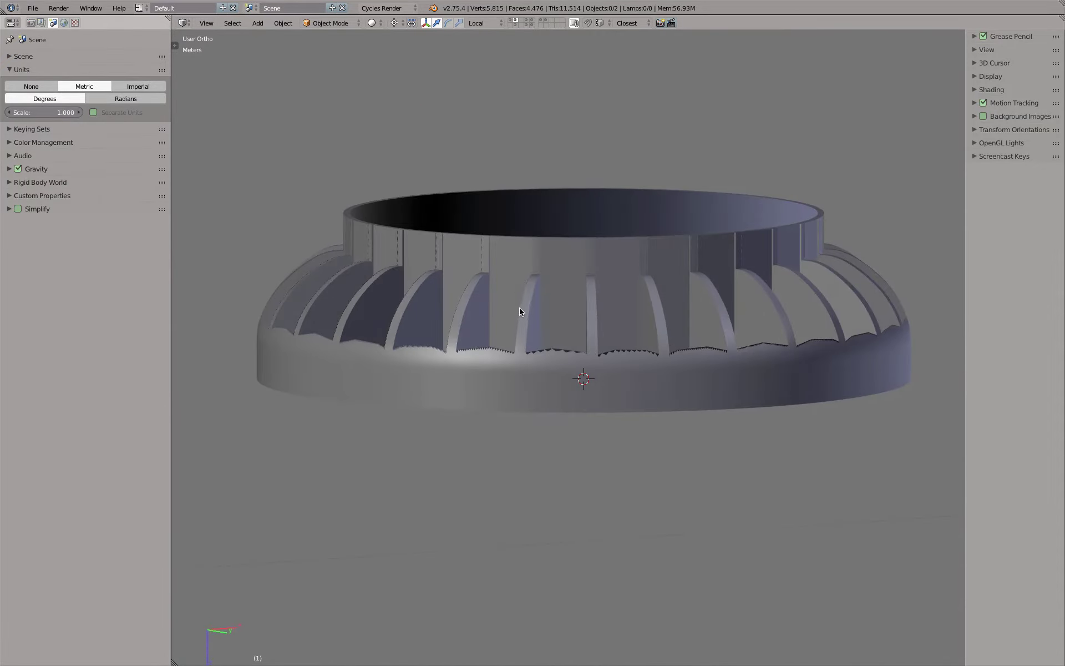
pyautogui.scroll(4, 519, 307)
pyautogui.moveTo(670, 279)
pyautogui.mouseDown(button='middle')
pyautogui.moveTo(629, 281)
pyautogui.moveTo(441, 233)
pyautogui.moveTo(419, 295)
pyautogui.moveTo(438, 288)
pyautogui.mouseUp(button='middle')
pyautogui.rightClick(437, 285)
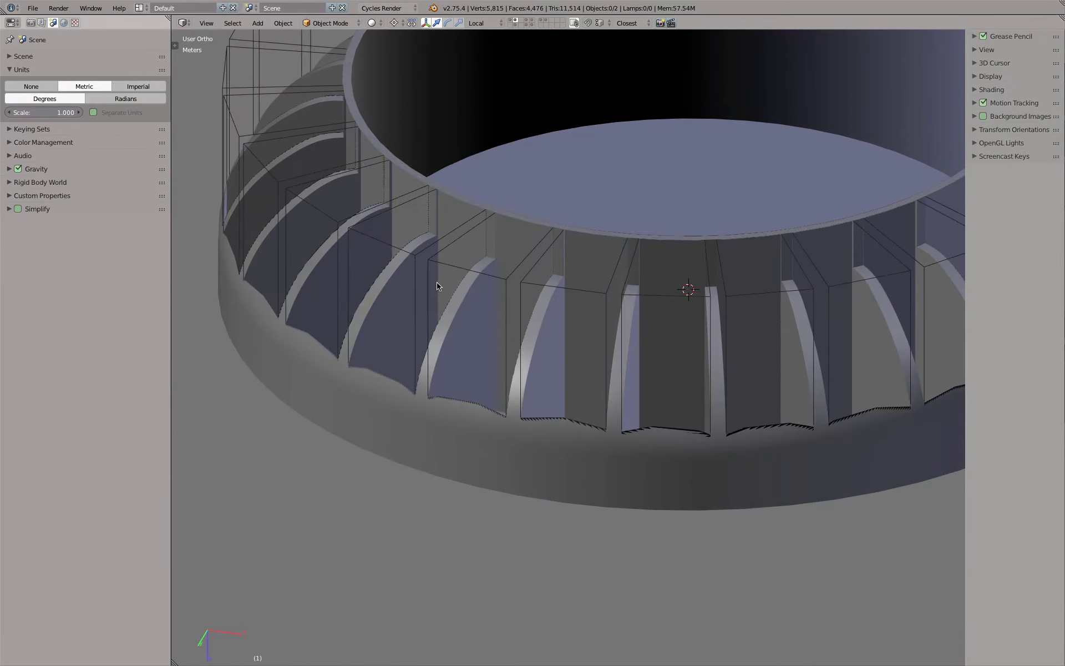
# Raise the blocks' top edges along Z, then return to front view and select the cap.
pyautogui.press('Tab')
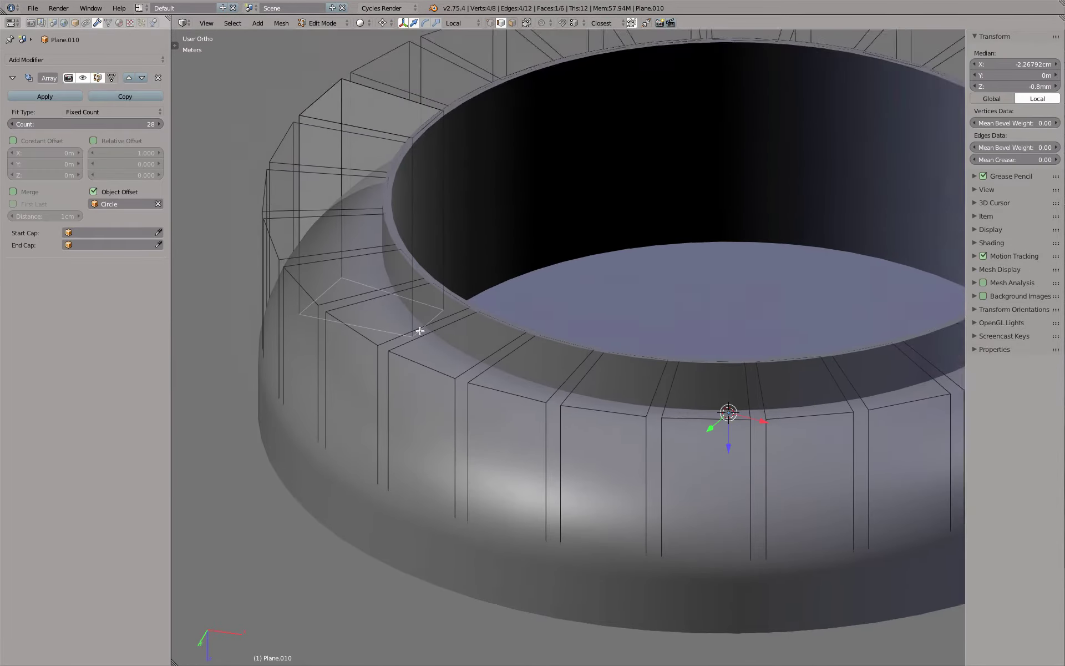
pyautogui.moveTo(371, 178); pyautogui.dragTo(449, 306, button='middle')
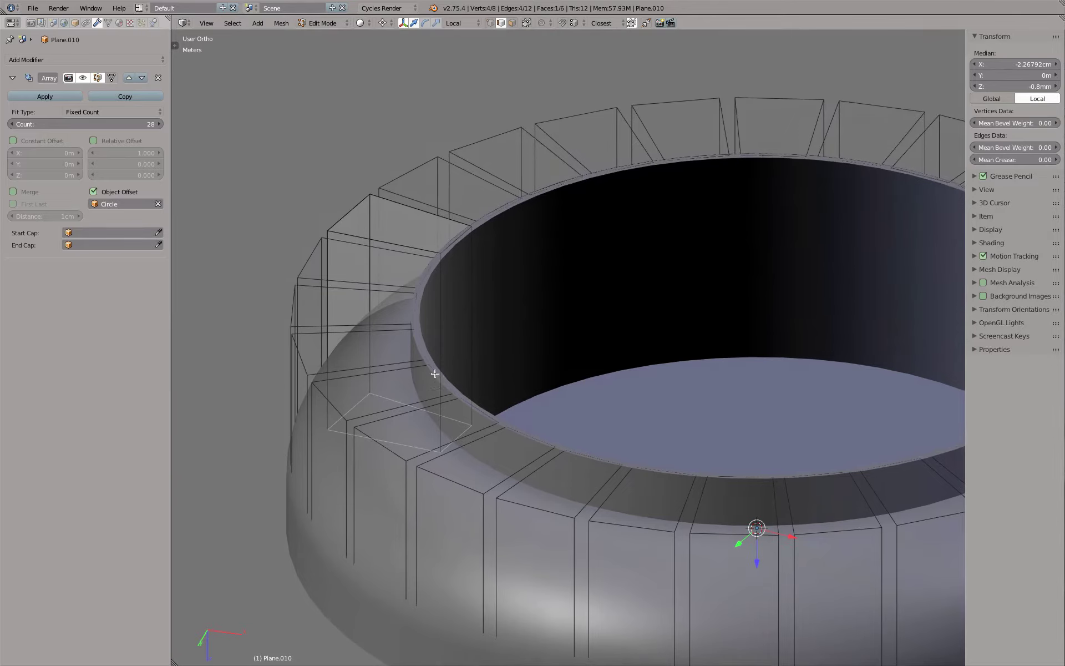
pyautogui.rightClick(368, 210)
pyautogui.press('g')
pyautogui.press('z')
pyautogui.click(471, 283)
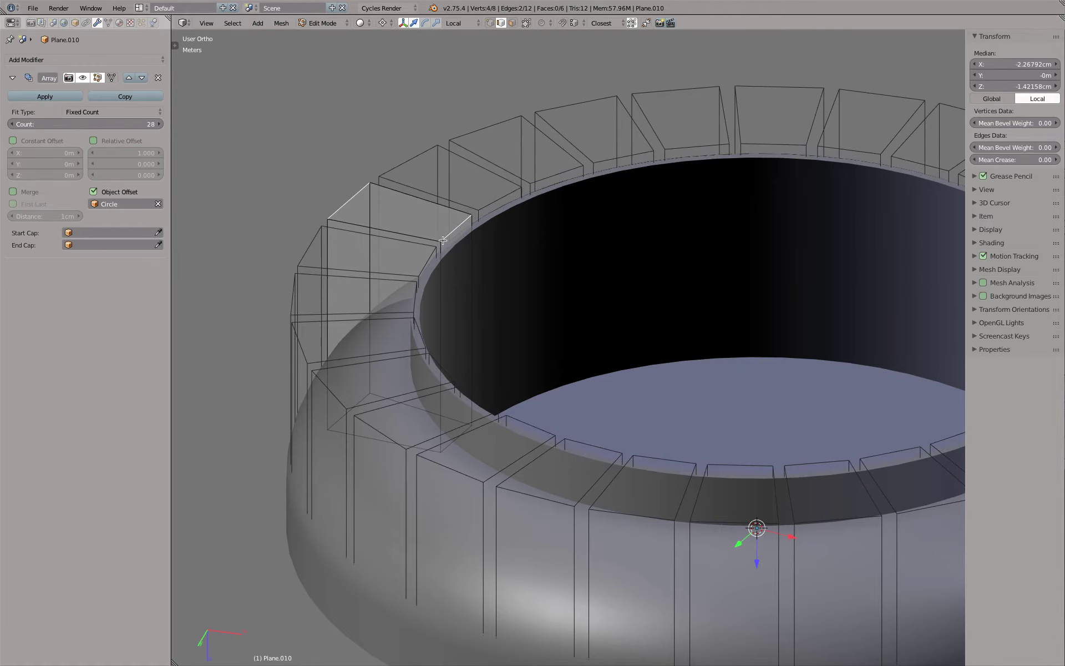
pyautogui.scroll(-3, 484, 281)
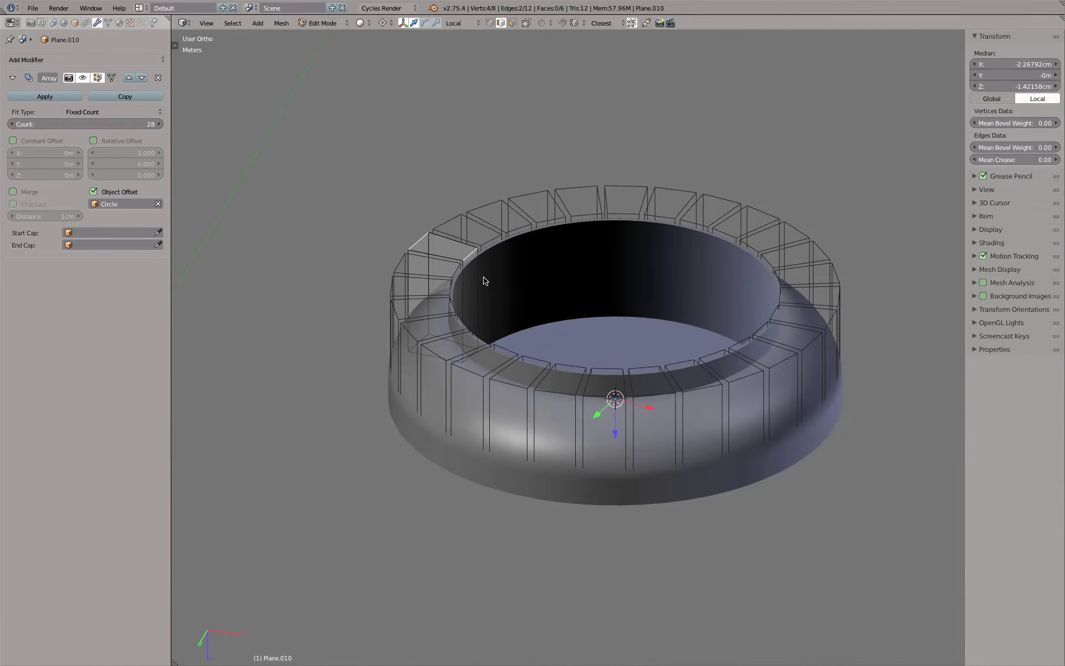
pyautogui.press('Tab')
pyautogui.press('KP_1')
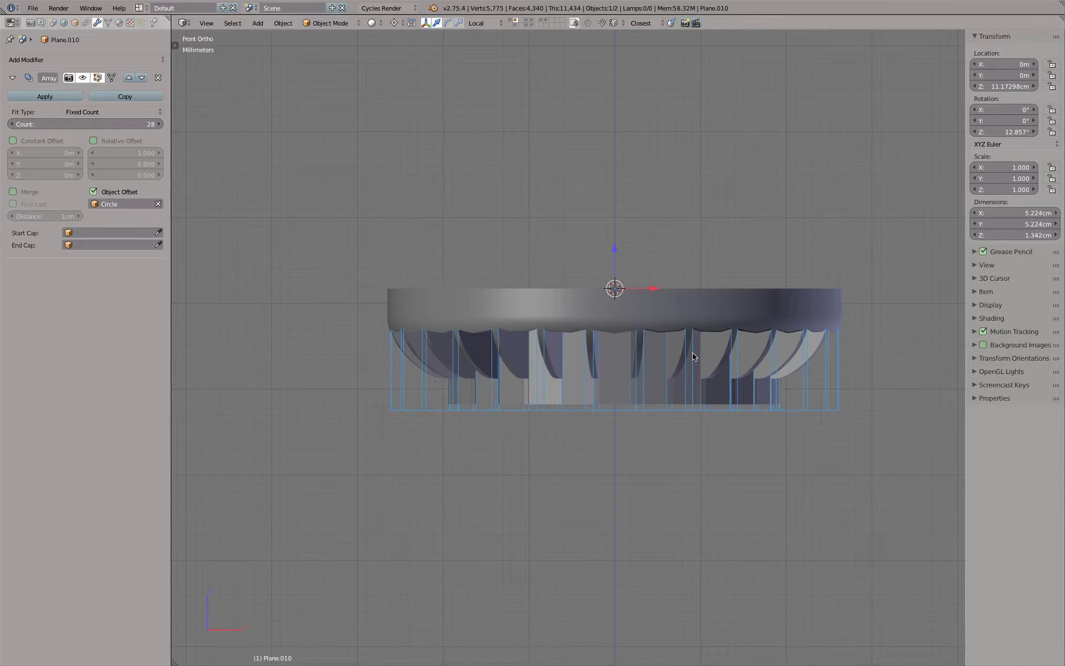
pyautogui.rightClick(501, 303)
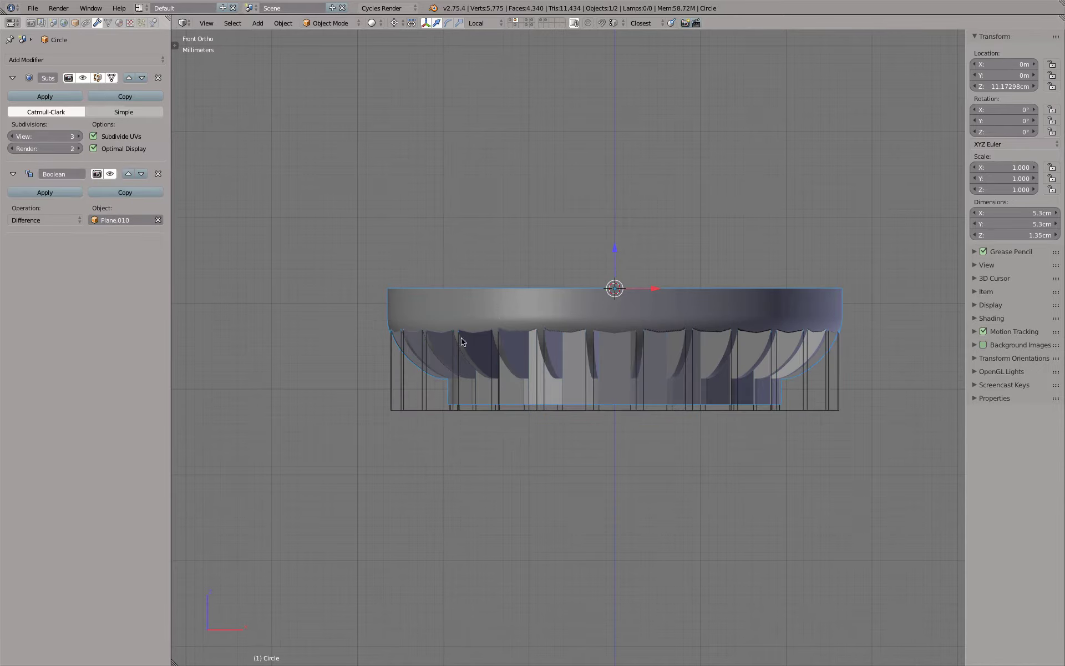
# Add a new plane and rotate it 90° on X to stand it upright.
pyautogui.scroll(3, 404, 368)
pyautogui.hotkey('shift', 'a')
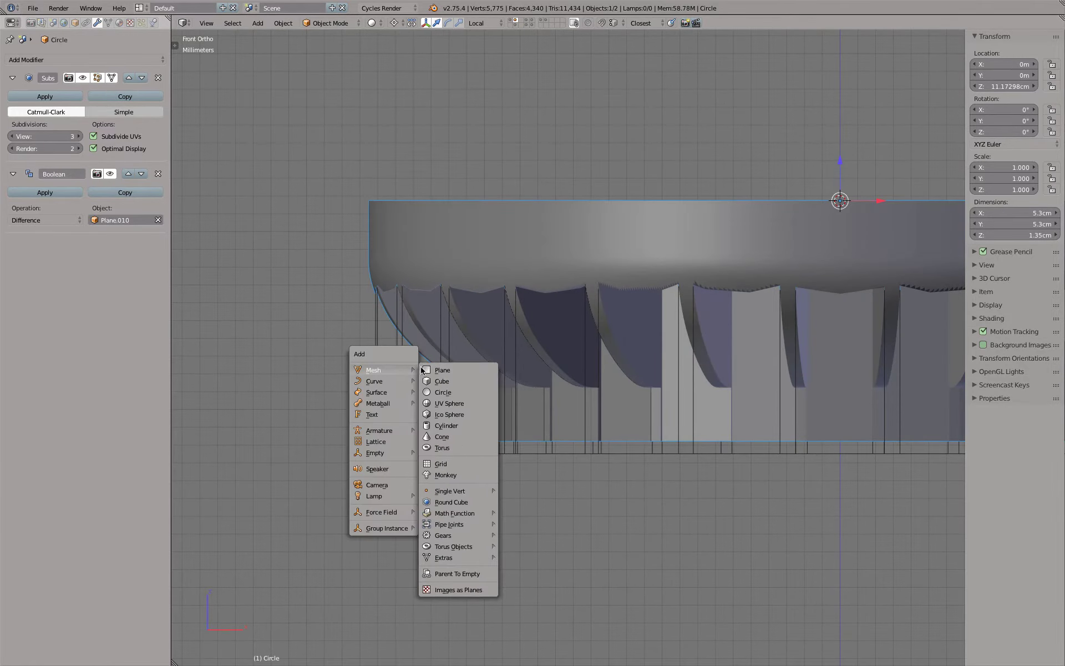
pyautogui.click(452, 366)
pyautogui.scroll(-2, 453, 369)
pyautogui.scroll(-2, 452, 369)
pyautogui.press('Tab')
pyautogui.press('k')
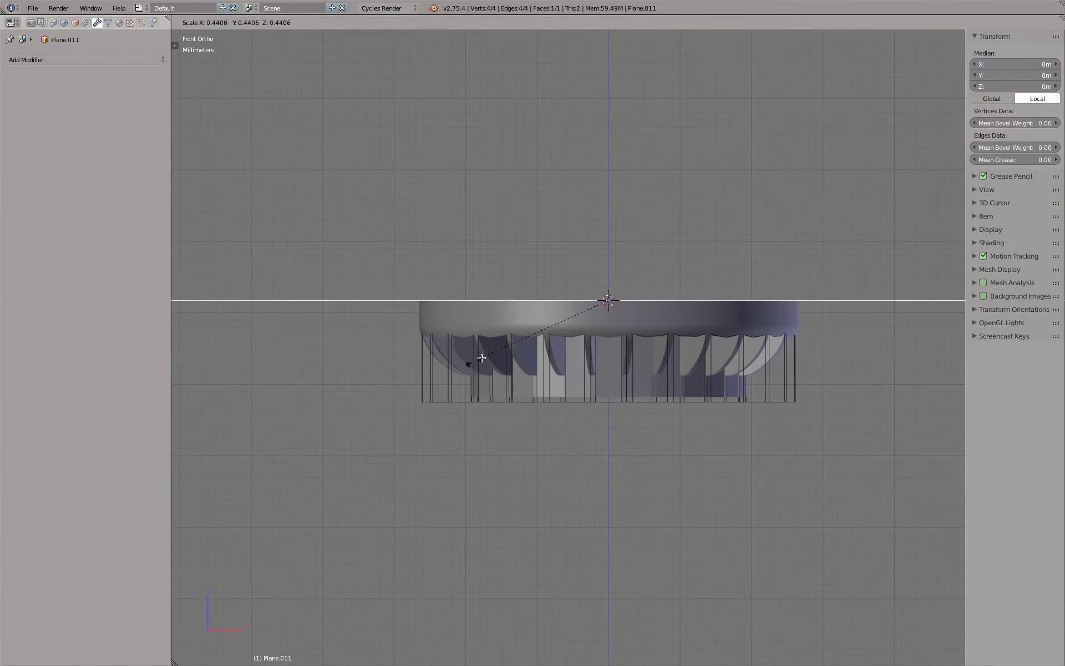
pyautogui.press('Escape')
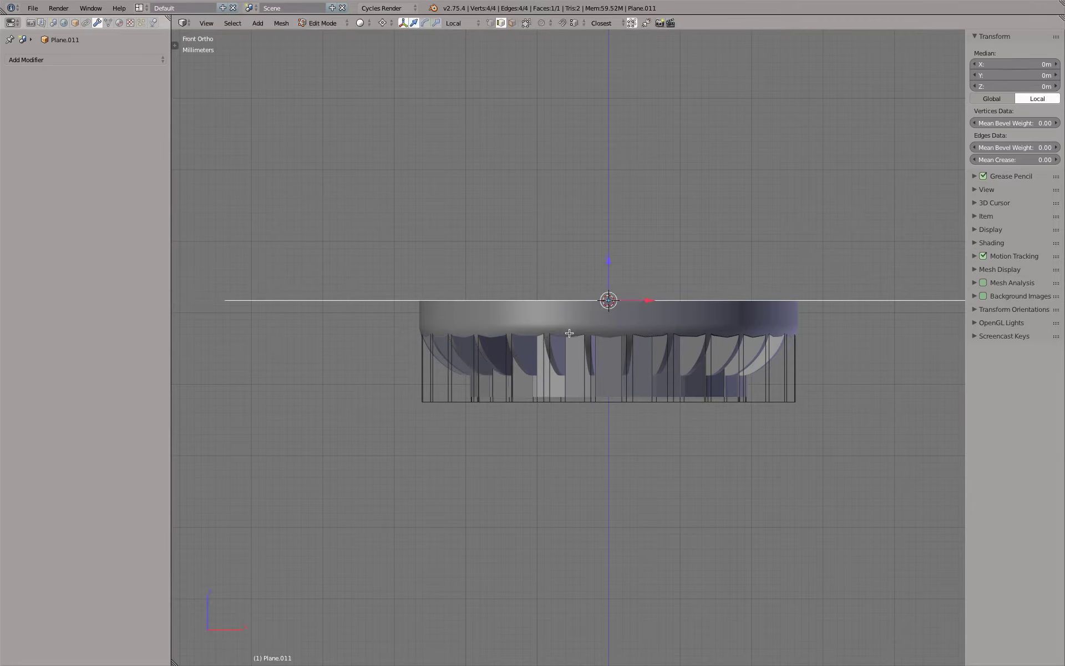
pyautogui.write('x')
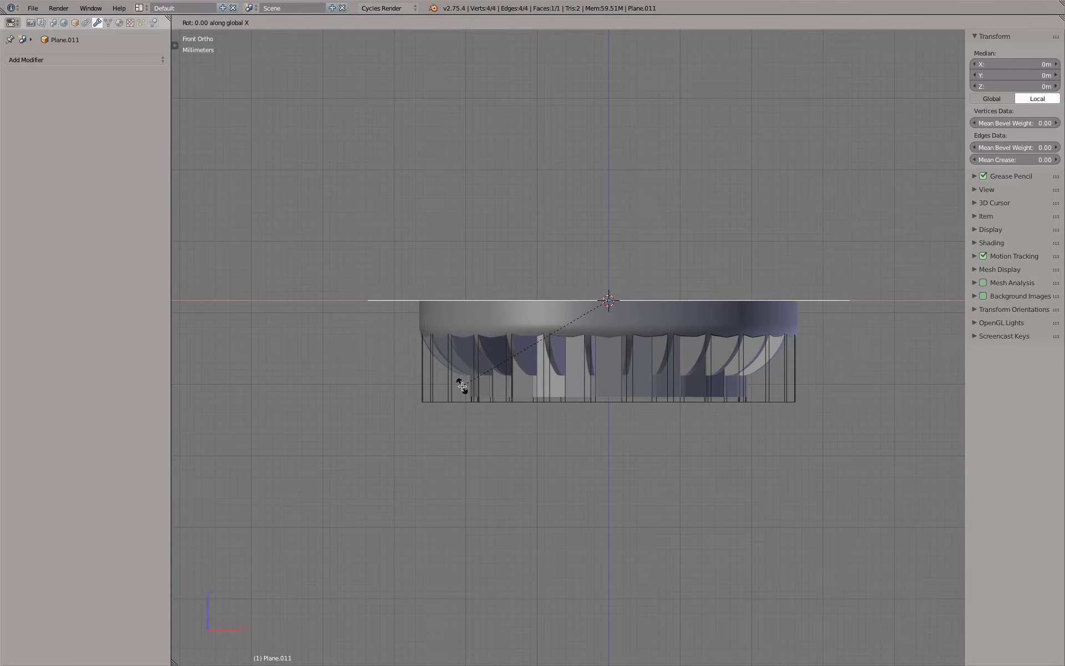
pyautogui.write('90')
pyautogui.press('Return')
# Pull the plane's right edge inward to narrow it into a strip.
pyautogui.rightClick(801, 299)
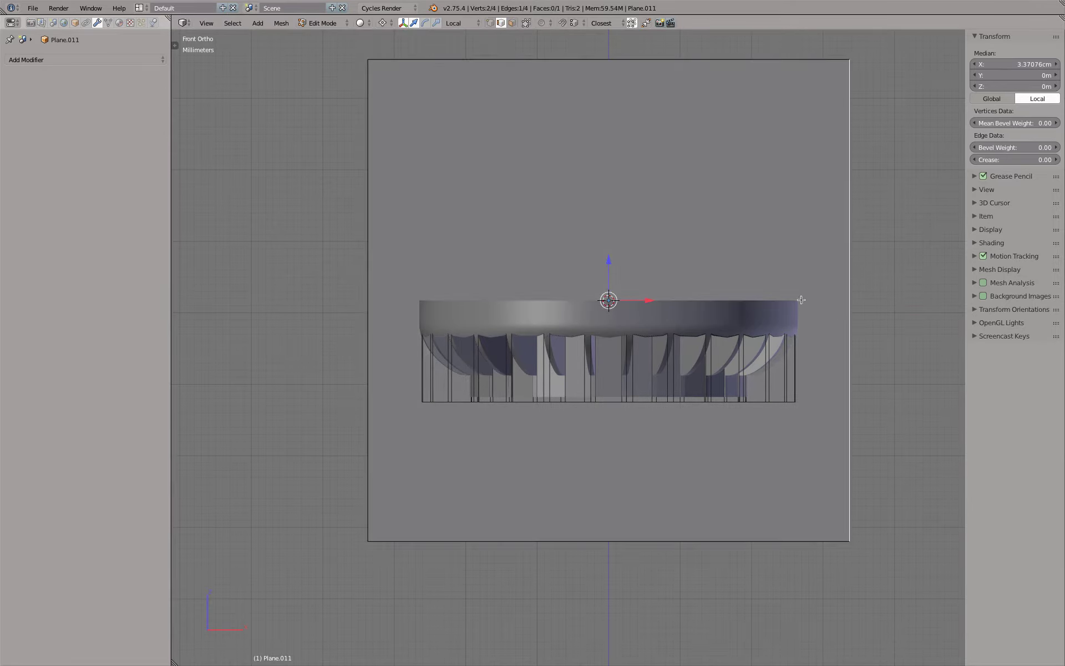
pyautogui.moveTo(657, 301); pyautogui.dragTo(280, 328)
pyautogui.moveTo(281, 328)
pyautogui.mouseDown(button='middle')
pyautogui.moveTo(542, 376)
pyautogui.moveTo(539, 335)
pyautogui.mouseUp(button='middle')
pyautogui.press('Tab')
# Hide the cap body and select the cutter block array to view the ring.
pyautogui.rightClick(519, 186)
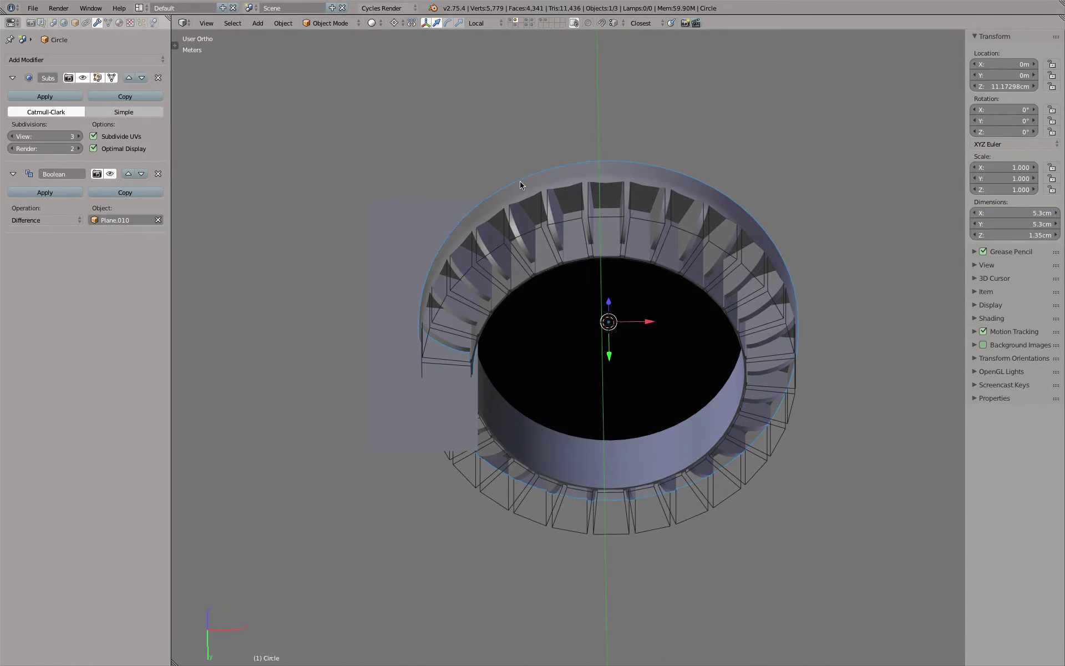
pyautogui.press('h')
pyautogui.scroll(2, 520, 185)
pyautogui.rightClick(352, 271)
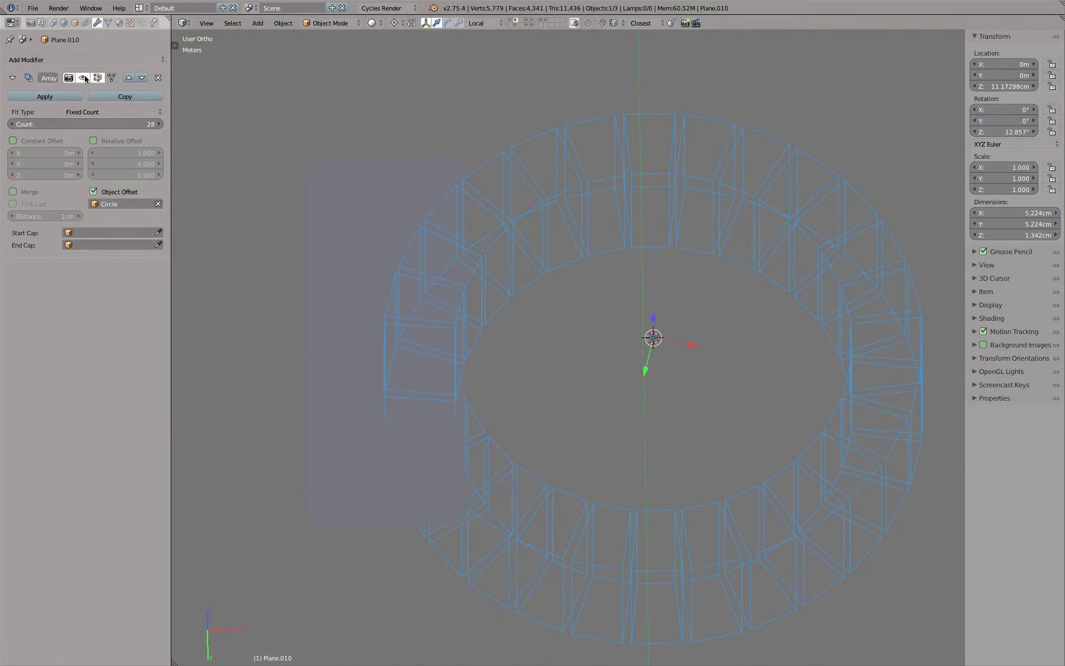
pyautogui.moveTo(388, 278)
pyautogui.mouseDown(button='middle')
pyautogui.moveTo(431, 321)
pyautogui.moveTo(494, 422)
pyautogui.mouseUp(button='middle')
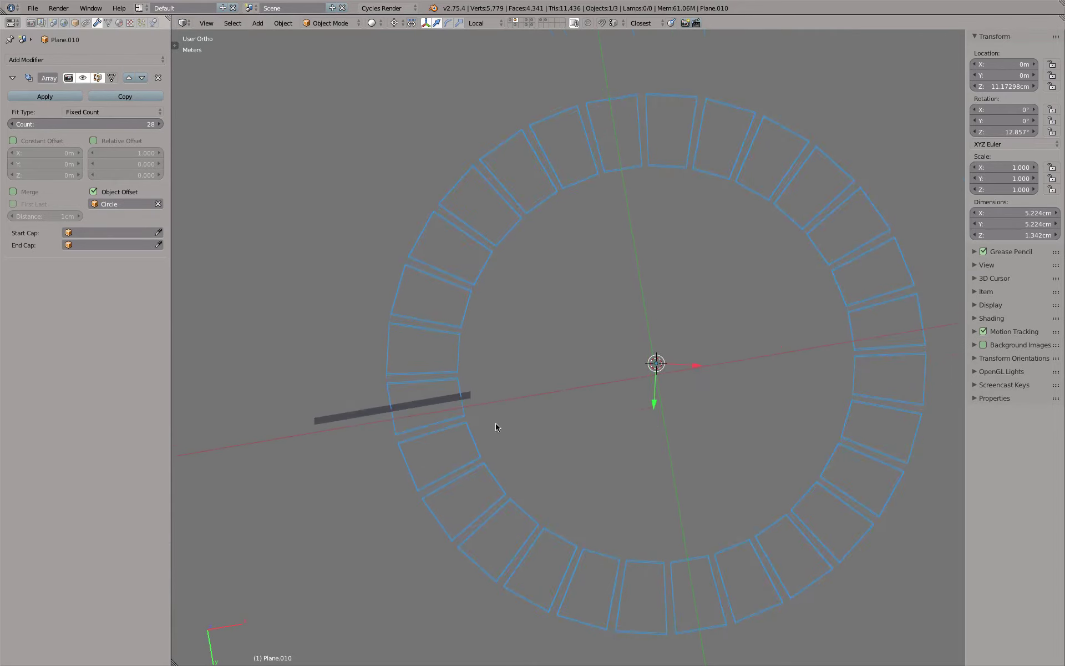
pyautogui.scroll(2, 494, 423)
# Shorten the narrow strip by moving its right and left end edges along X.
pyautogui.rightClick(460, 386)
pyautogui.press('Tab')
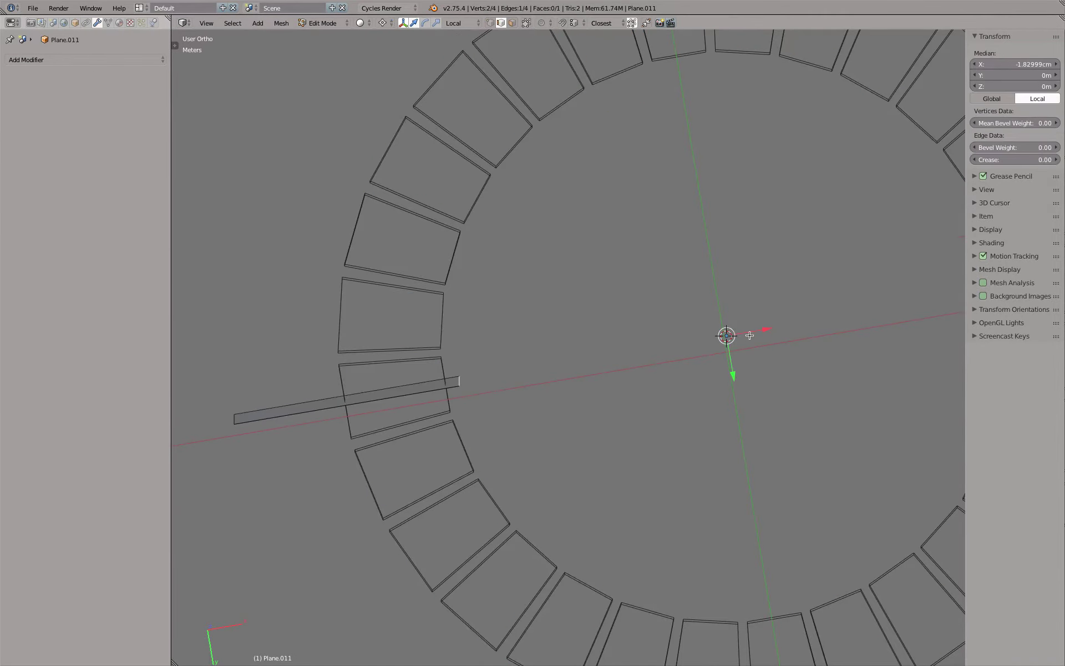
pyautogui.press('g')
pyautogui.click(740, 335)
pyautogui.rightClick(234, 418)
pyautogui.press('g')
pyautogui.press('x')
pyautogui.press('x')
pyautogui.click(815, 310)
pyautogui.press('Tab')
# Unhide the cap body and zoom in on the strip at the shoulder.
pyautogui.scroll(-5, 610, 333)
pyautogui.moveTo(610, 278); pyautogui.dragTo(446, 370, button='middle')
pyautogui.hotkey('alt', 'h')
pyautogui.press('z')
pyautogui.scroll(4, 460, 361)
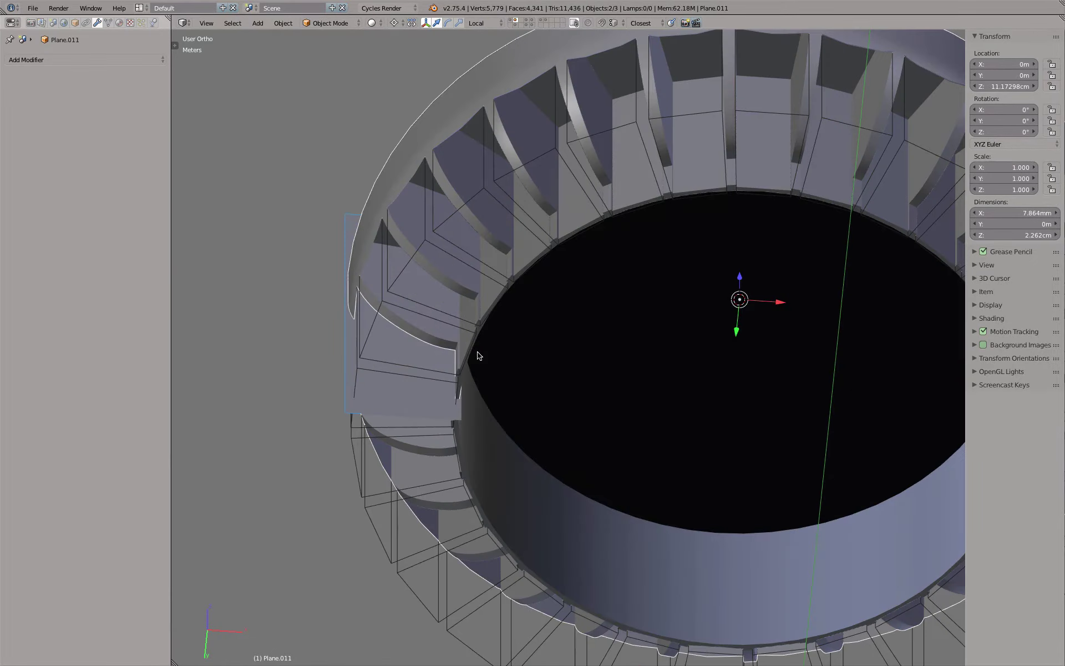
pyautogui.scroll(4, 471, 388)
pyautogui.scroll(2, 463, 416)
pyautogui.scroll(2, 462, 400)
# Reselect the strip in Edit Mode and nudge its edge slightly left.
pyautogui.press('Tab')
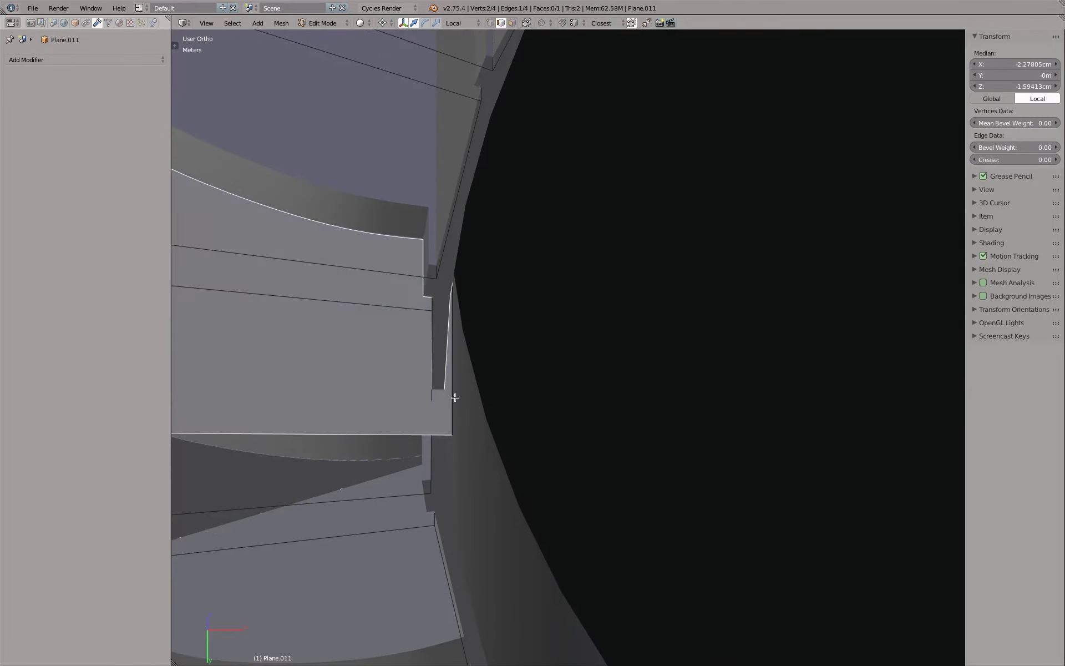
pyautogui.scroll(1, 452, 386)
pyautogui.scroll(-4, 464, 385)
pyautogui.press('Tab')
pyautogui.rightClick(344, 388)
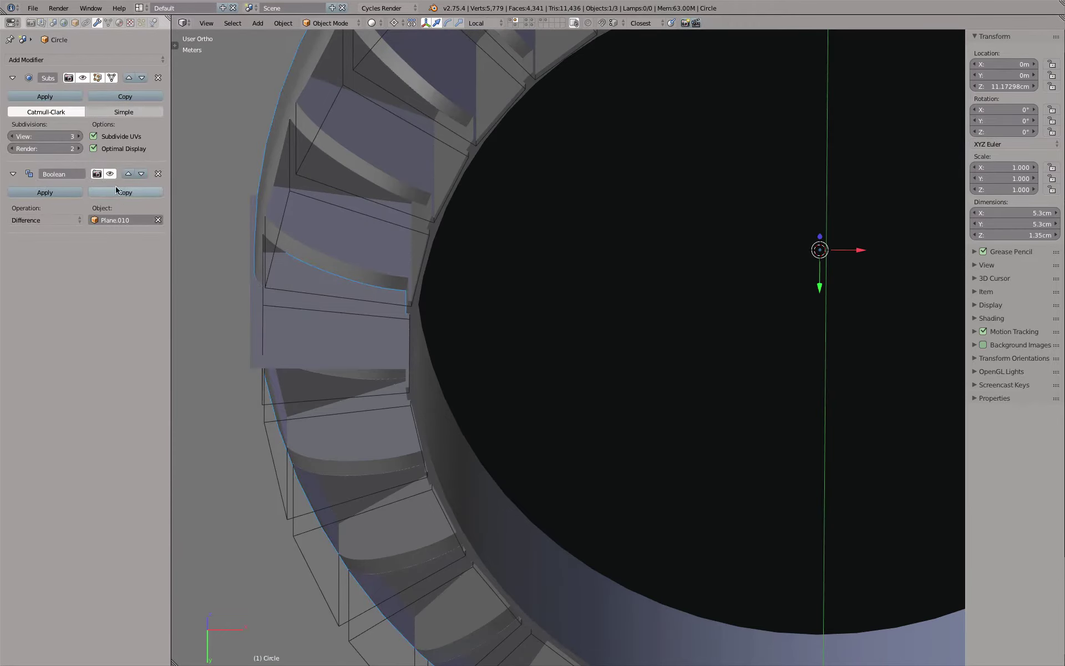
pyautogui.scroll(4, 388, 351)
pyautogui.rightClick(444, 364)
pyautogui.press('Tab')
pyautogui.scroll(3, 447, 345)
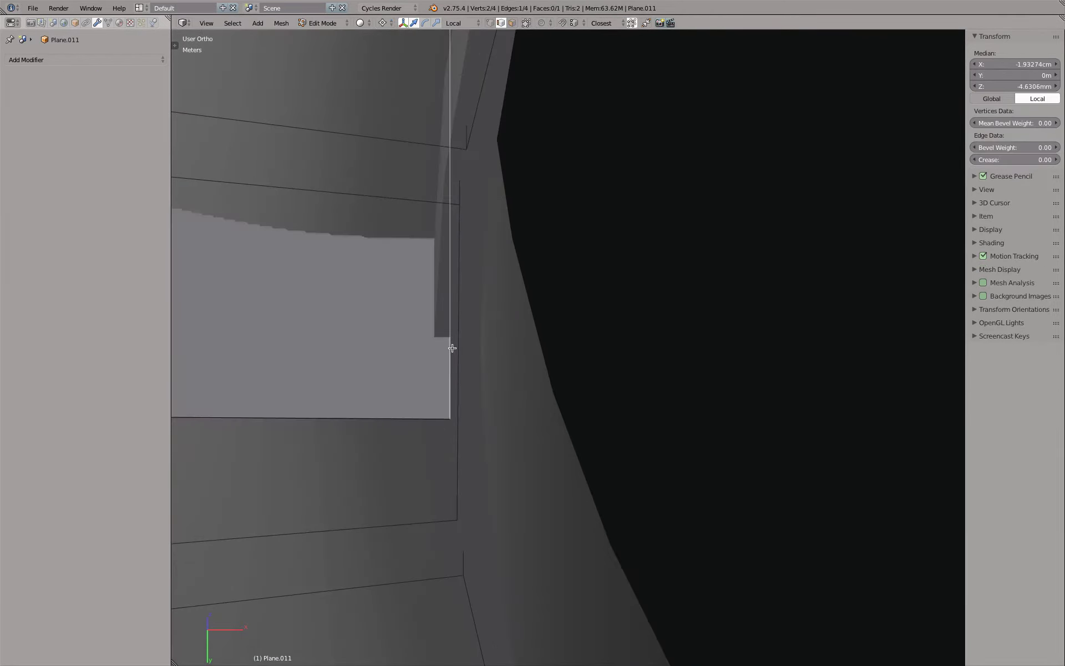
pyautogui.press('g')
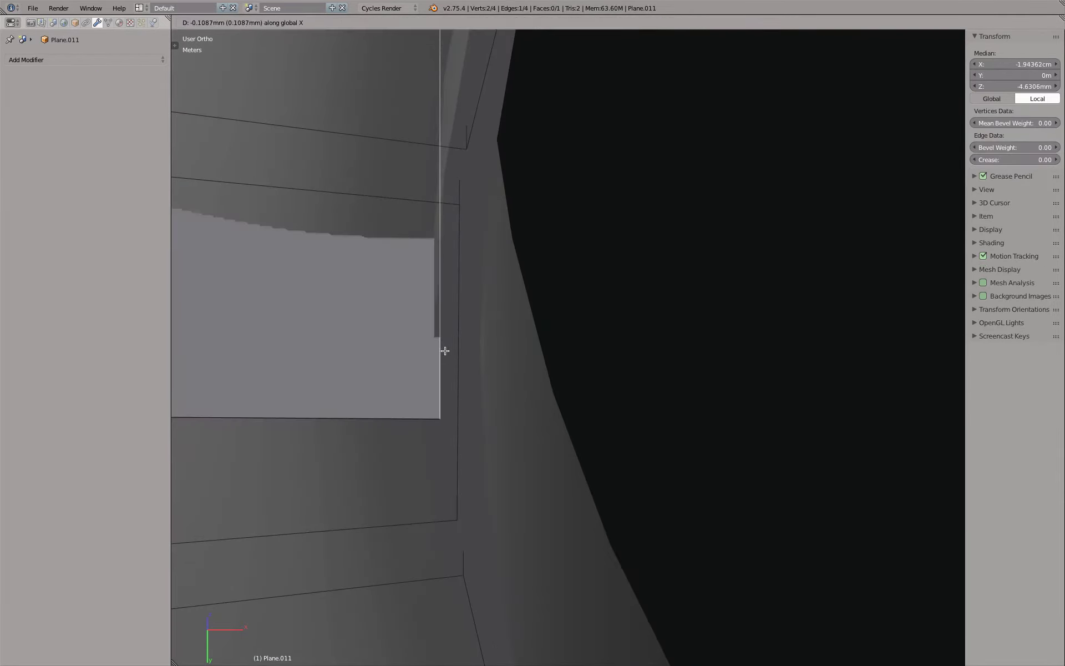
pyautogui.click(437, 352)
# Shift the profile edge further along X until it meets the cap's shoulder.
pyautogui.scroll(-3, 416, 332)
pyautogui.scroll(-3, 400, 327)
pyautogui.scroll(2, 387, 325)
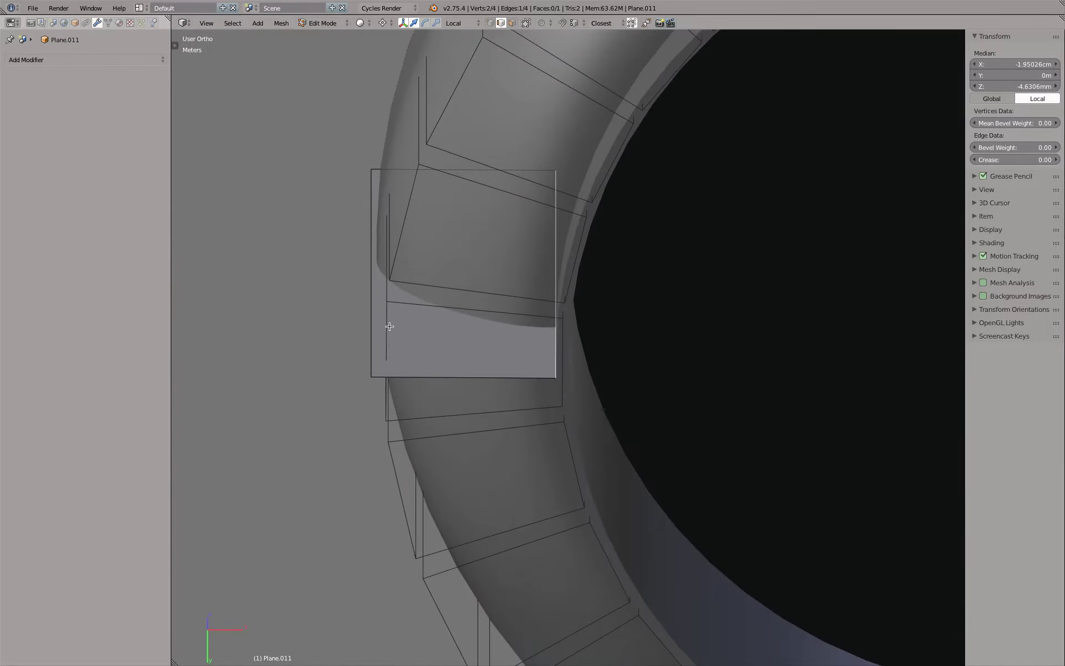
pyautogui.press('g')
pyautogui.click(364, 309)
pyautogui.scroll(2, 367, 311)
pyautogui.moveTo(378, 316); pyautogui.dragTo(375, 298, button='middle')
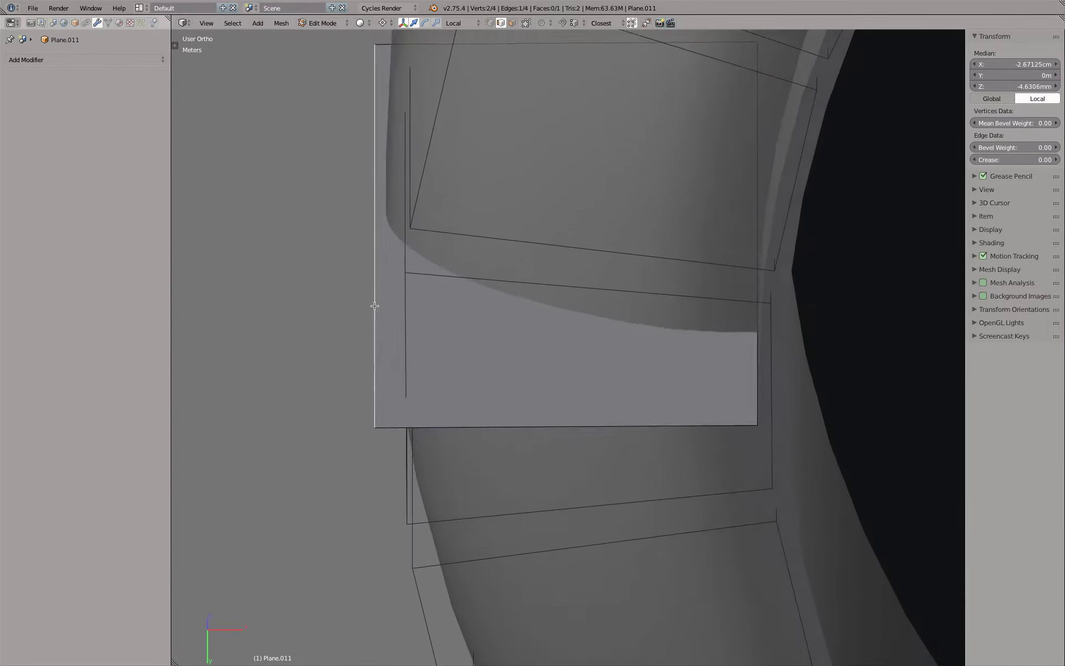
pyautogui.press('g')
pyautogui.press('x')
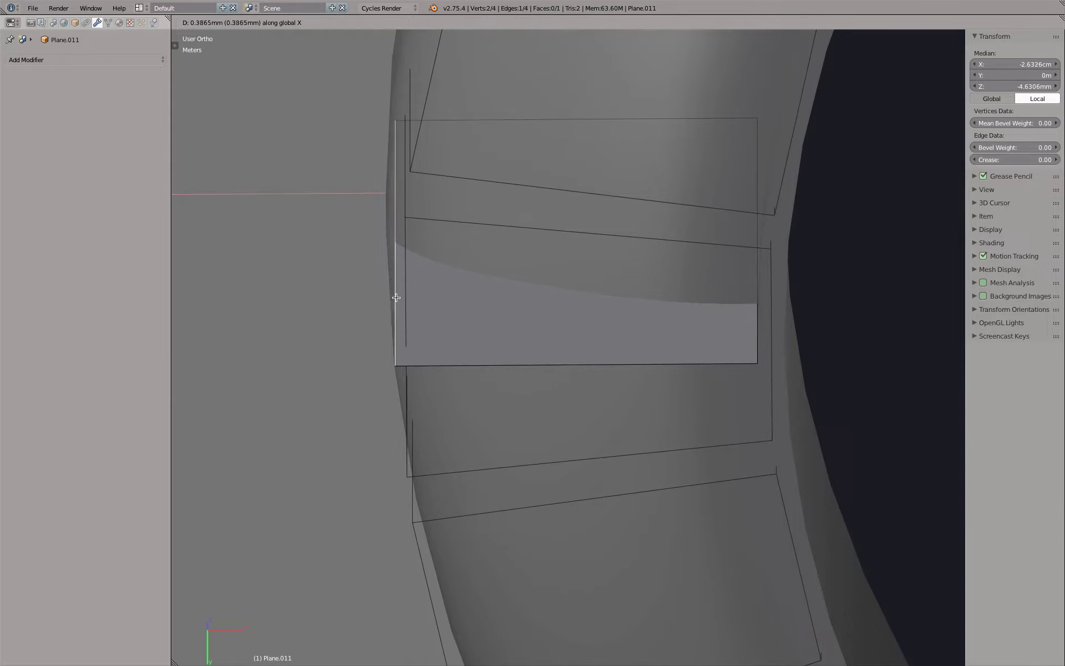
pyautogui.click(406, 296)
pyautogui.scroll(-4, 433, 321)
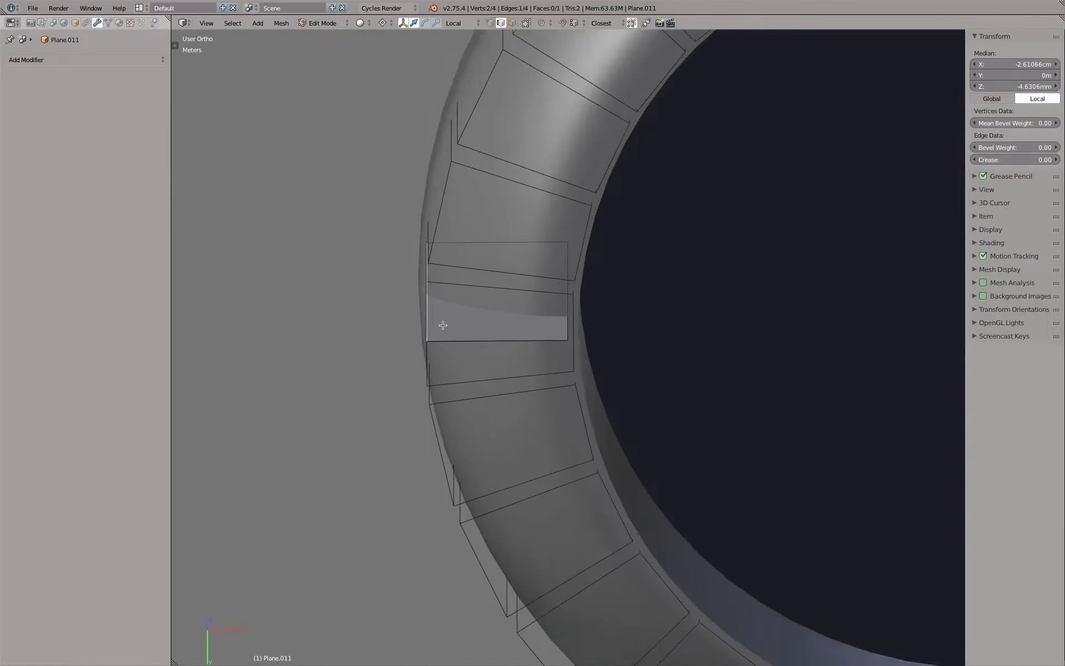
pyautogui.moveTo(440, 326)
pyautogui.mouseDown(button='middle')
pyautogui.moveTo(483, 363)
pyautogui.moveTo(480, 294)
pyautogui.moveTo(500, 344)
pyautogui.mouseUp(button='middle')
pyautogui.keyDown('shift'); pyautogui.rightClick(468, 180); pyautogui.keyUp('shift')
# Delete the profile's top and bottom edges and add a Screw modifier.
pyautogui.press('x')
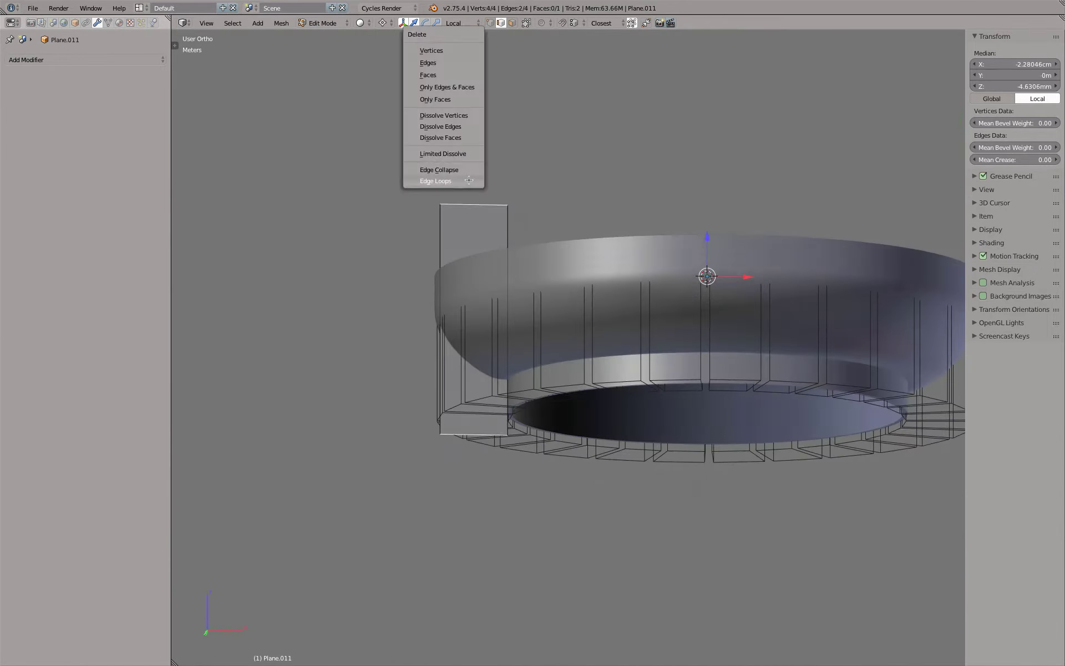
pyautogui.click(428, 63)
pyautogui.click(83, 60)
pyautogui.click(159, 208)
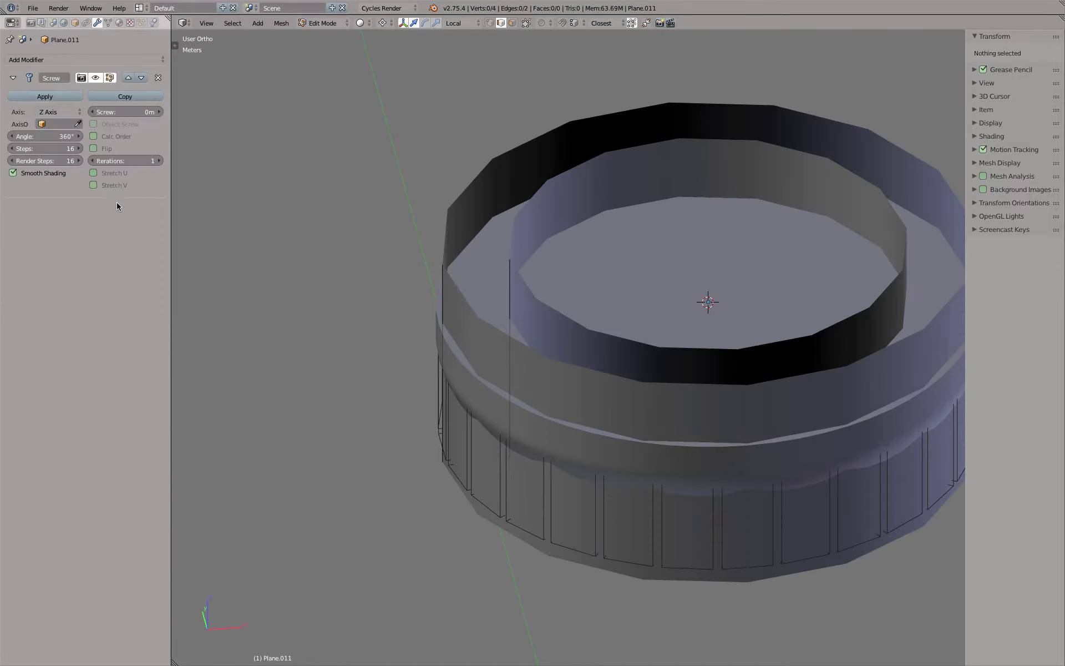
# Set the Screw modifier's Steps and Render Steps to 128 and return to Object Mode.
pyautogui.moveTo(62, 160); pyautogui.dragTo(61, 148)
pyautogui.write('128')
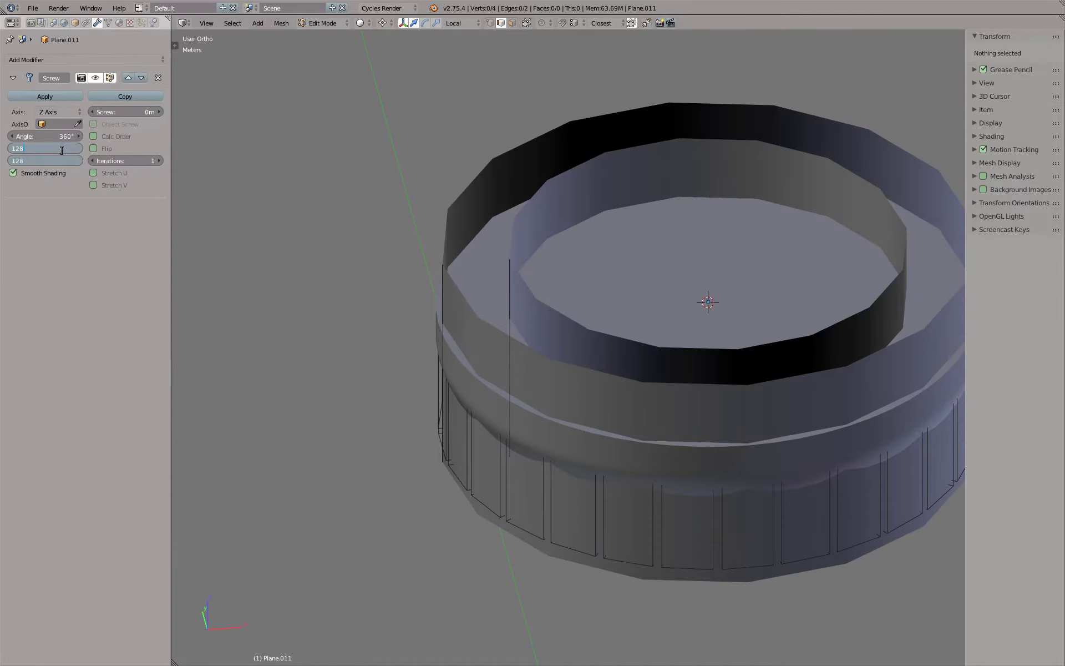
pyautogui.press('Return')
pyautogui.moveTo(532, 351)
pyautogui.mouseDown(button='middle')
pyautogui.moveTo(530, 245)
pyautogui.moveTo(530, 361)
pyautogui.moveTo(477, 250)
pyautogui.mouseUp(button='middle')
pyautogui.press('Tab')
pyautogui.scroll(5, 454, 252)
pyautogui.scroll(-2, 455, 251)
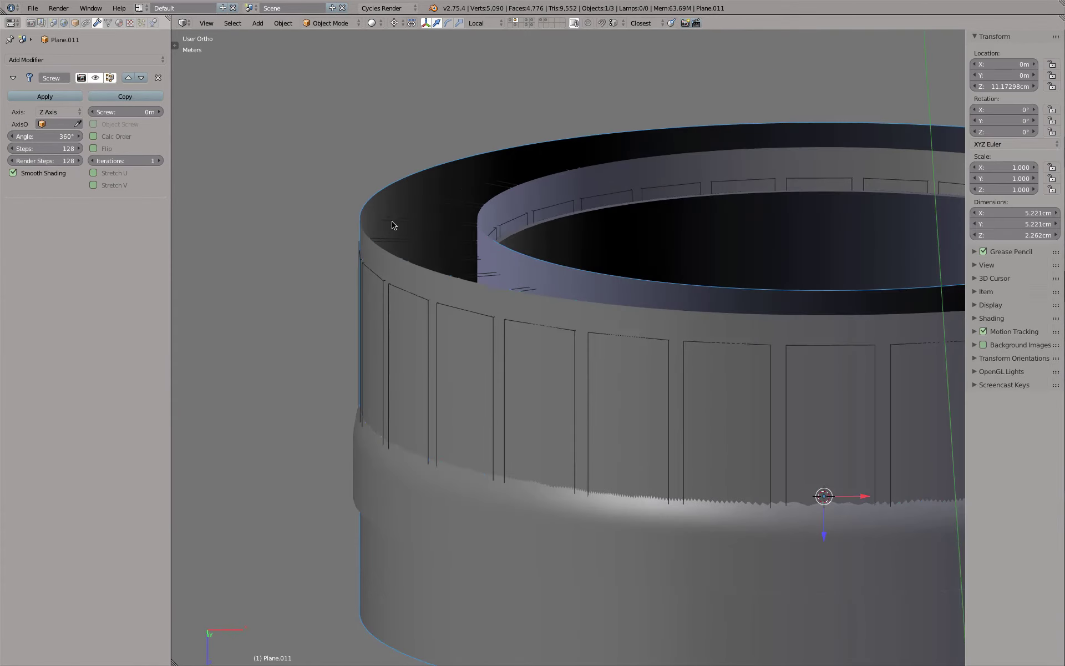
pyautogui.moveTo(392, 230); pyautogui.dragTo(409, 237, button='middle')
# Set the revolved trimming rings' maximum draw type to Wire.
pyautogui.click(76, 23)
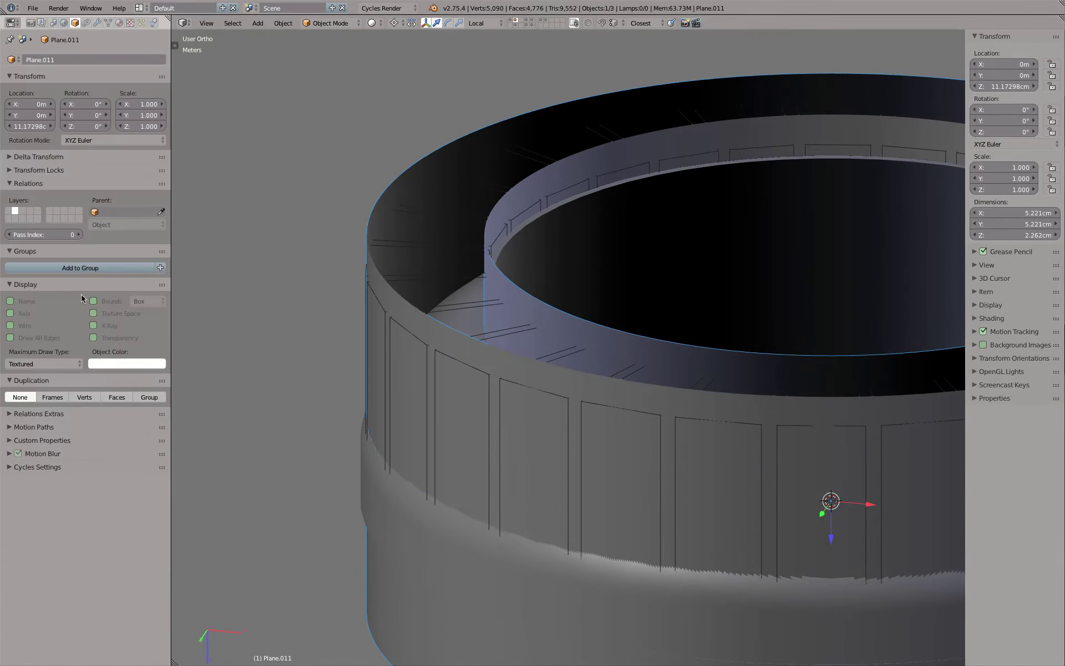
pyautogui.click(55, 361)
pyautogui.click(33, 326)
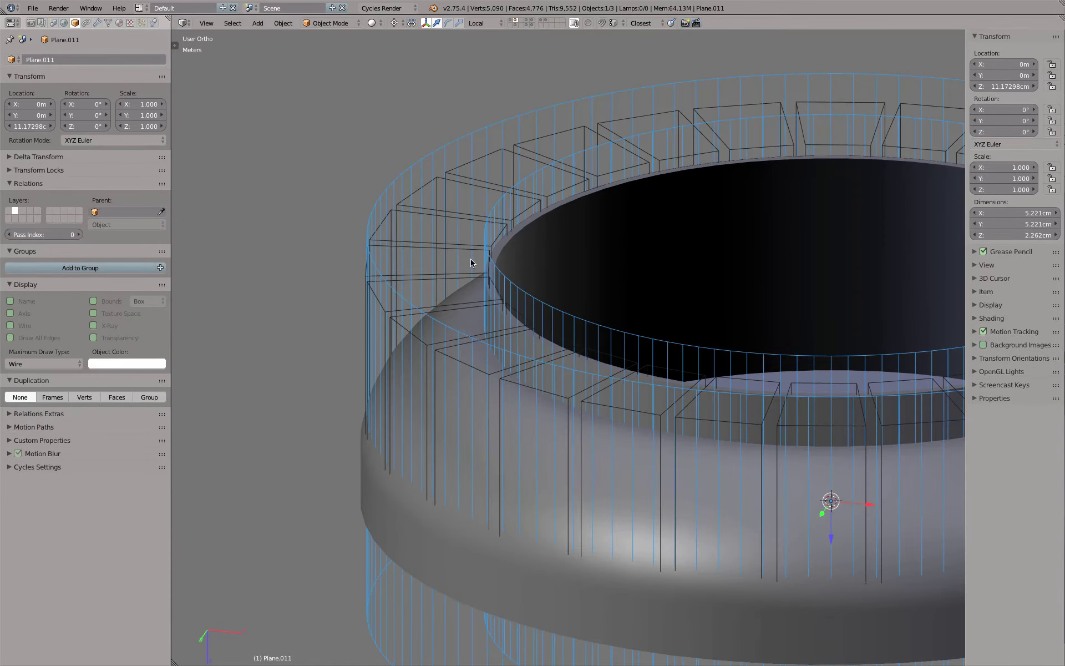
# Give Plane.010 a Boolean Difference modifier that uses Plane.011 as its cutter object.
pyautogui.rightClick(448, 200)
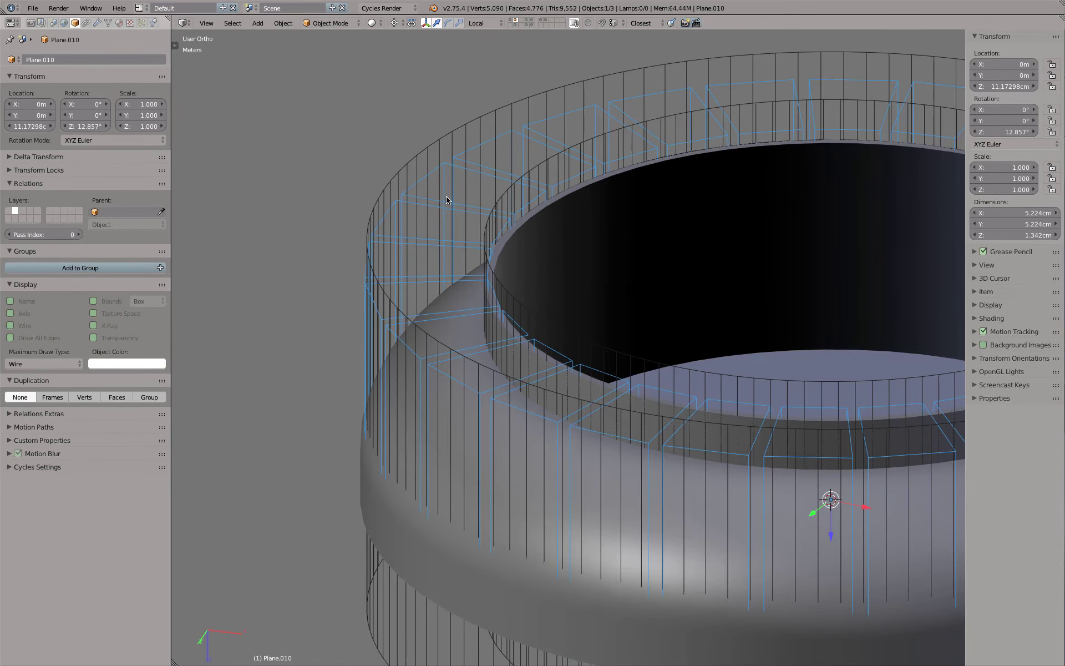
pyautogui.click(98, 23)
pyautogui.click(16, 76)
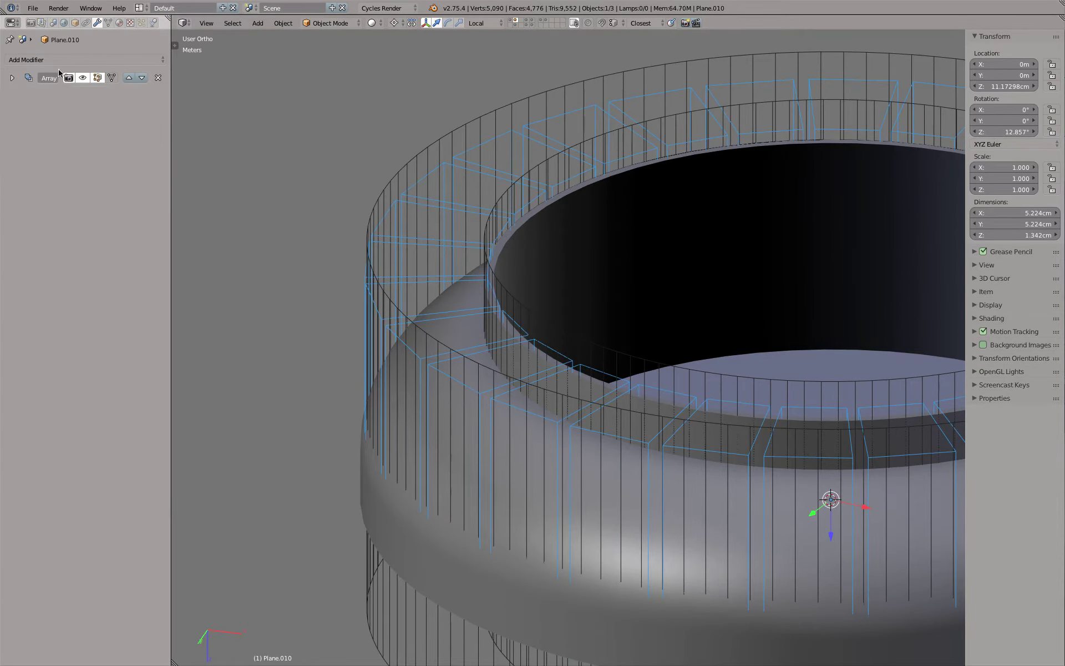
pyautogui.click(62, 60)
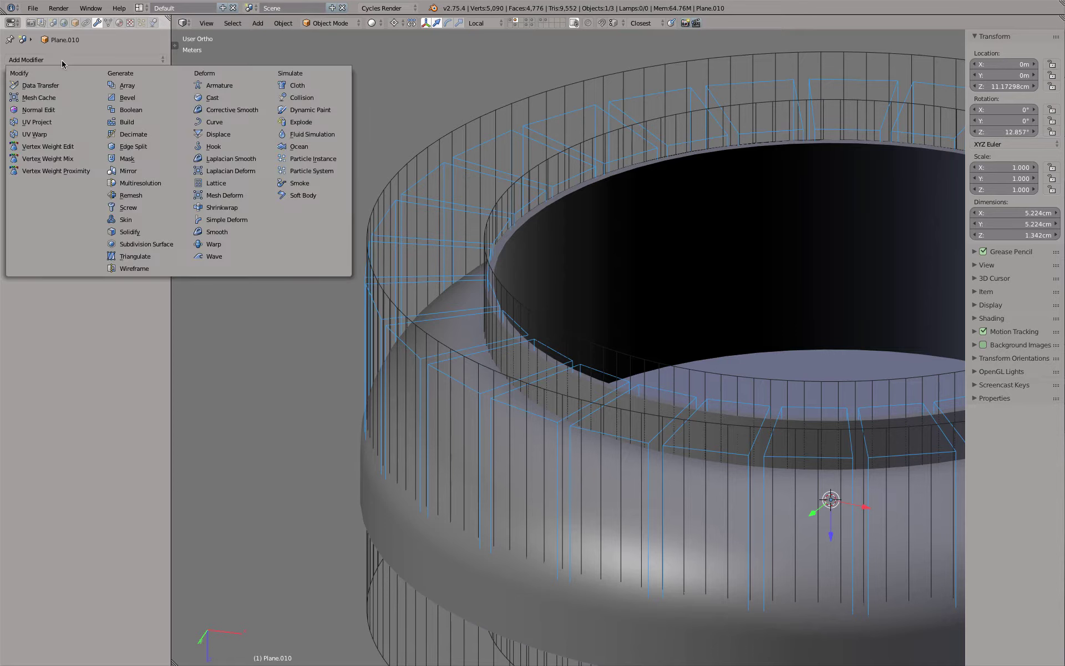
pyautogui.click(153, 110)
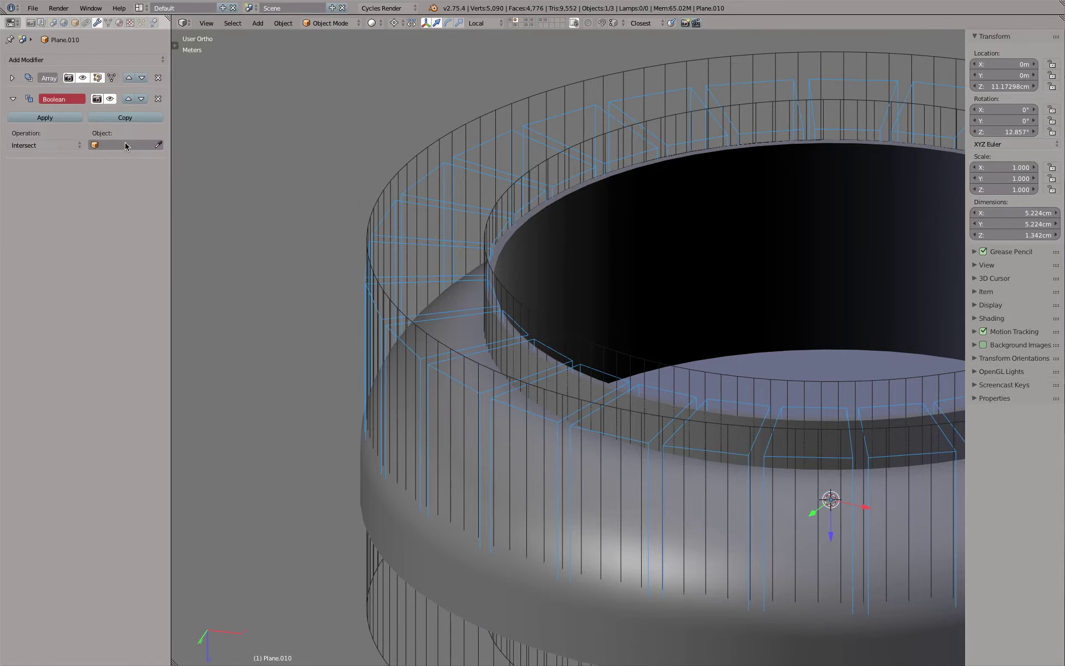
pyautogui.click(61, 143)
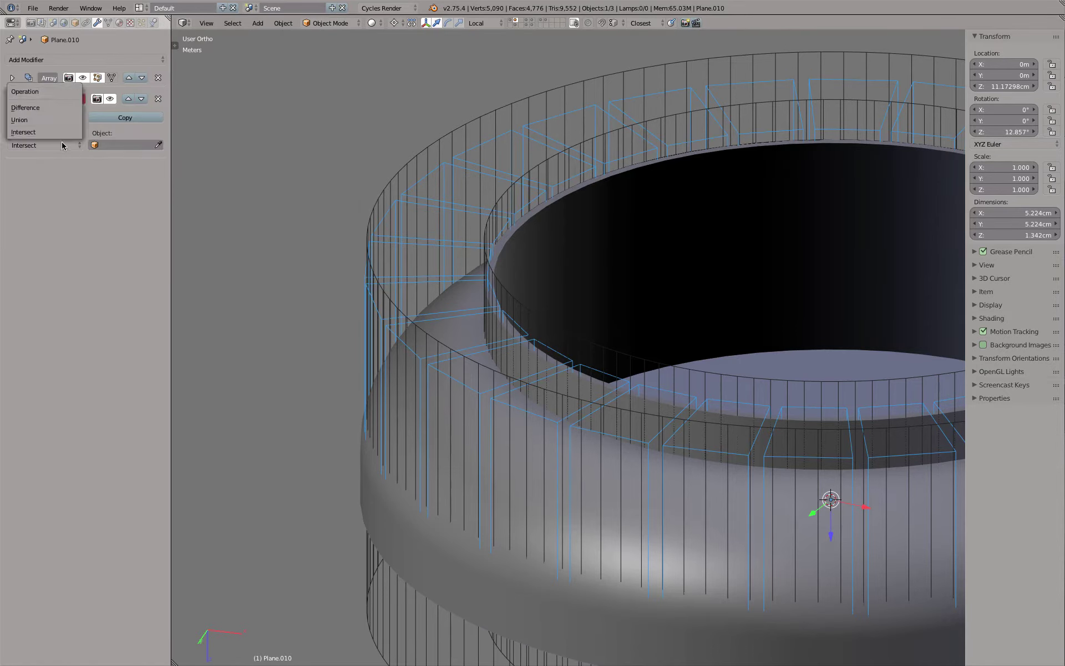
pyautogui.click(72, 109)
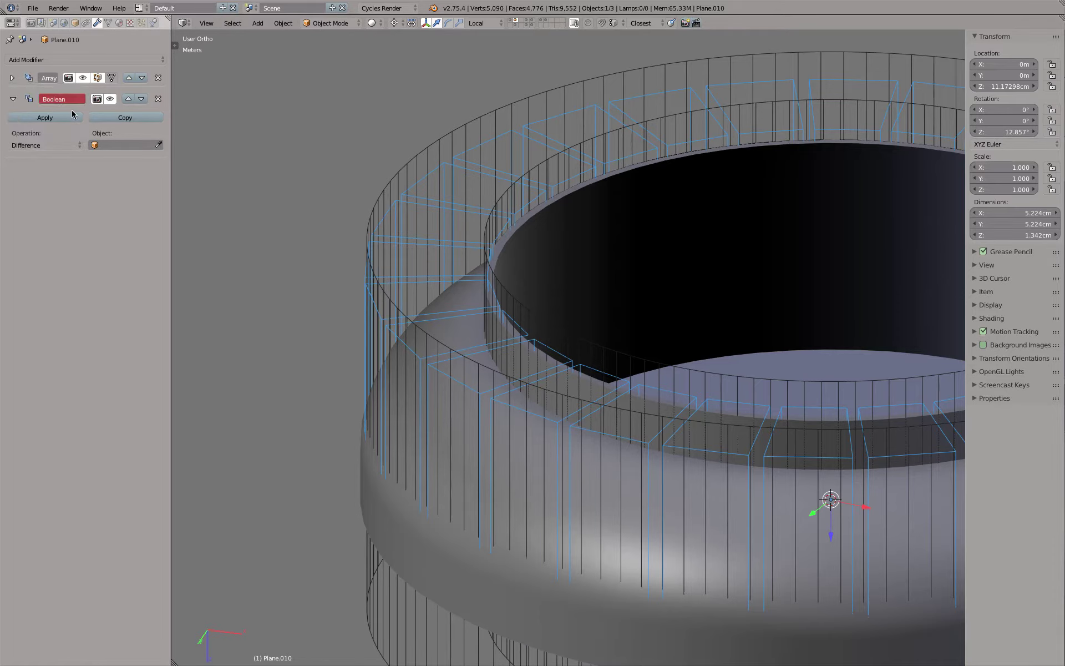
pyautogui.click(159, 145)
pyautogui.click(395, 130)
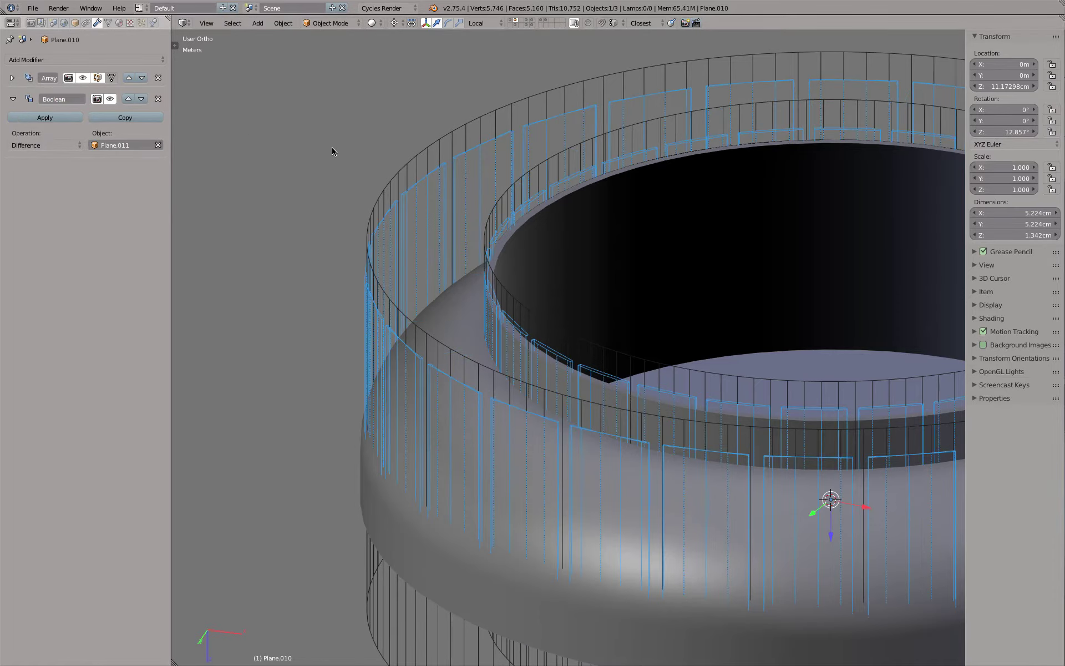
# Try Intersect instead, revert to Difference, and orbit to inspect the trimmed blocks.
pyautogui.click(52, 143)
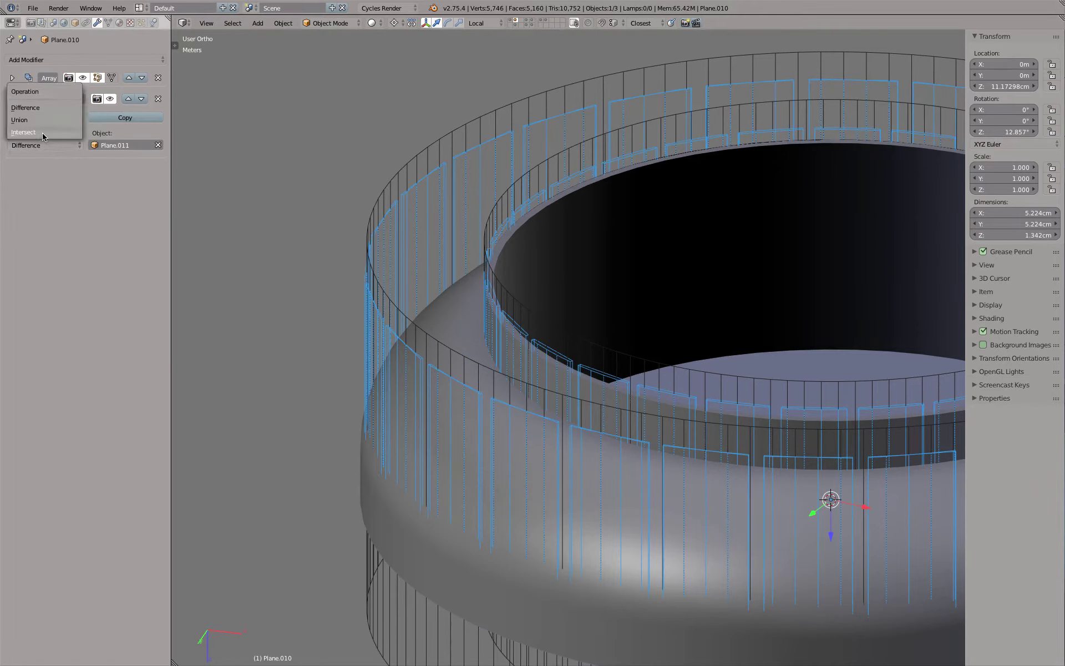
pyautogui.click(45, 109)
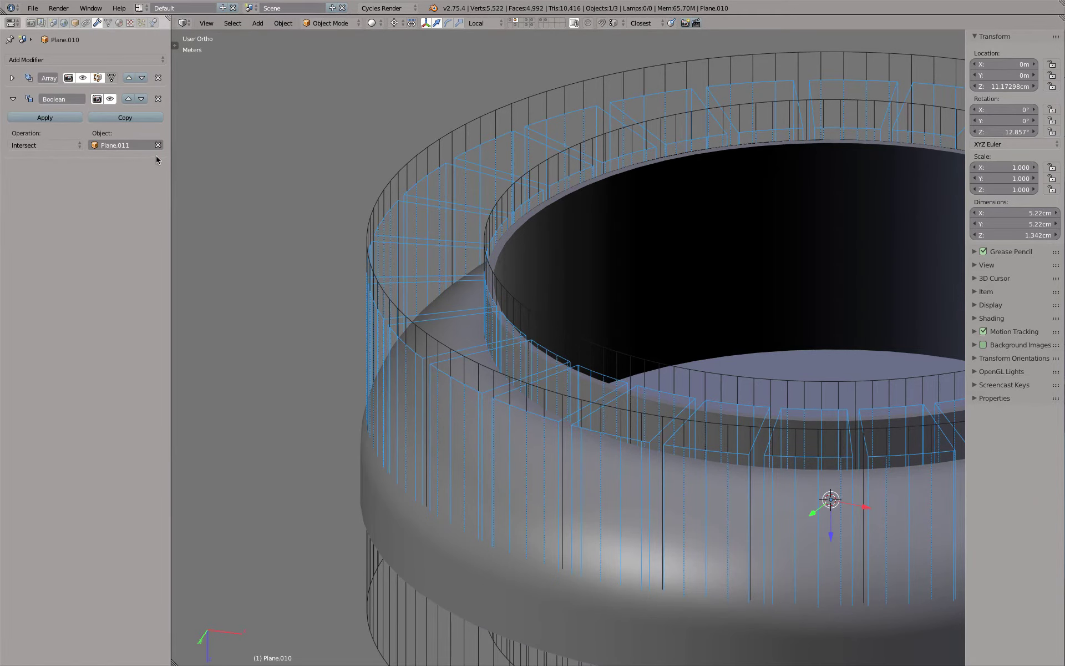
pyautogui.rightClick(418, 155)
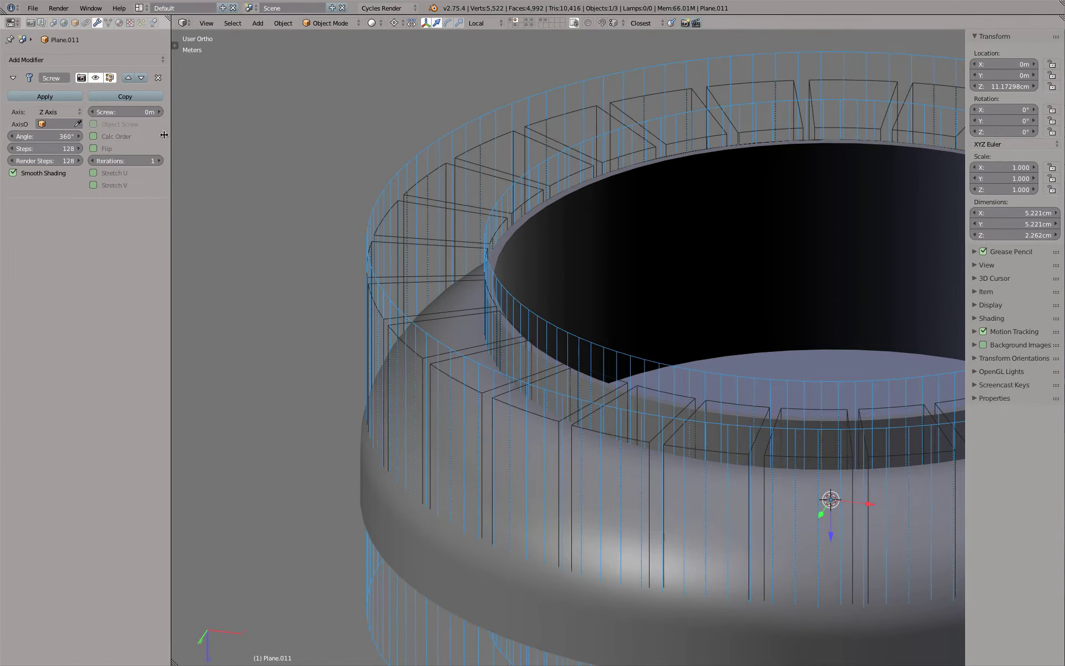
pyautogui.hotkey('ctrl', 'z')
pyautogui.hotkey('ctrl', 'z')
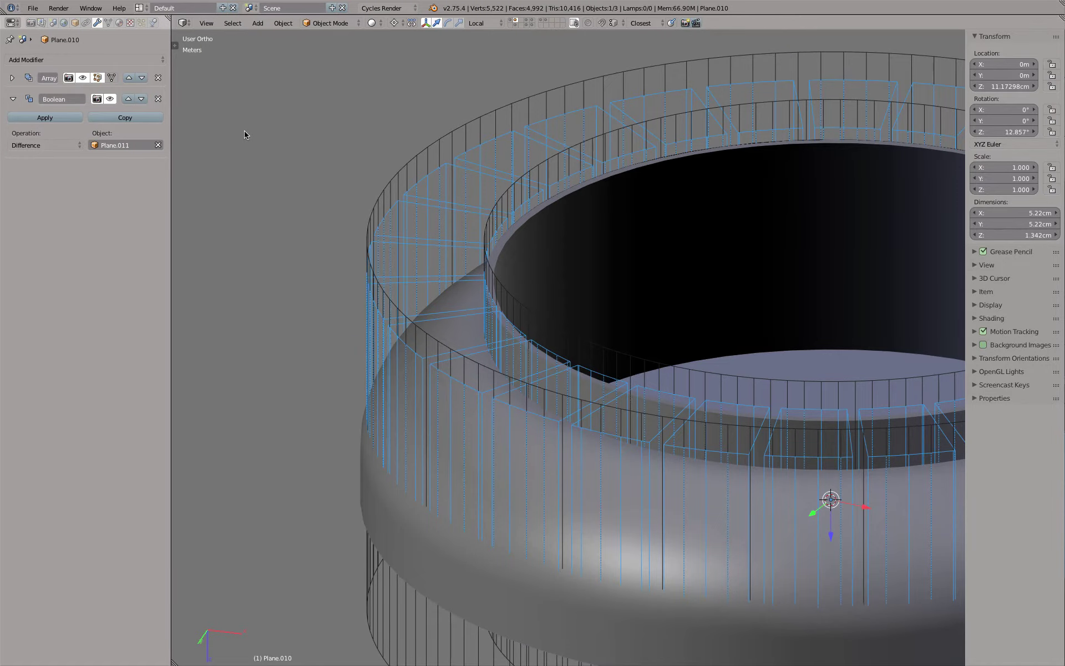
pyautogui.moveTo(244, 135)
pyautogui.mouseDown(button='middle')
pyautogui.moveTo(531, 177)
pyautogui.moveTo(464, 187)
pyautogui.moveTo(545, 224)
pyautogui.moveTo(549, 197)
pyautogui.moveTo(427, 147)
pyautogui.moveTo(468, 181)
pyautogui.moveTo(471, 217)
pyautogui.moveTo(508, 131)
pyautogui.moveTo(459, 239)
pyautogui.mouseUp(button='middle')
pyautogui.hotkey('ctrl', 'z')
# Enable the Circle's Boolean modifier in the viewport and hide the cutter blocks.
pyautogui.rightClick(386, 437)
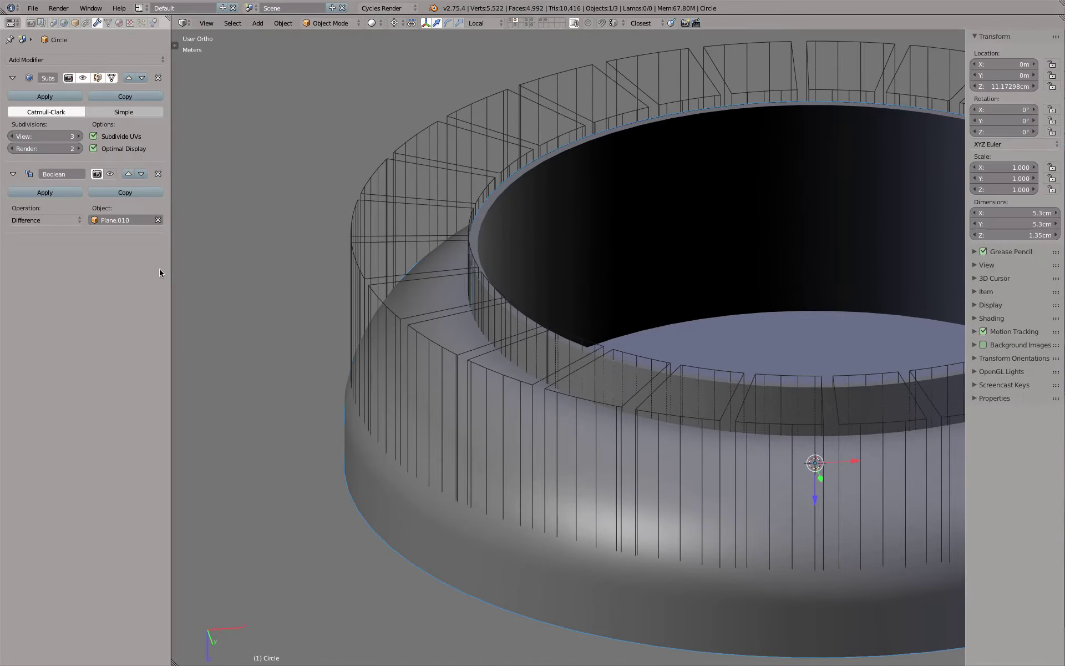
pyautogui.click(111, 173)
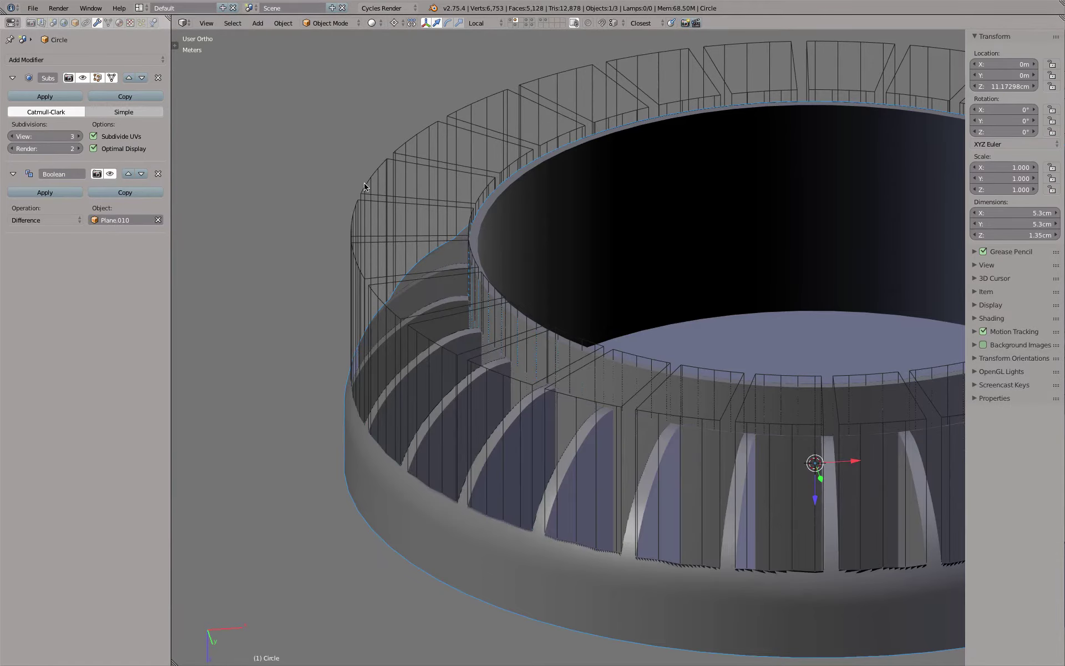
pyautogui.rightClick(483, 261)
pyautogui.press('h')
# Orbit and zoom around the cap to inspect the curved shoulder grooves.
pyautogui.scroll(-3, 565, 261)
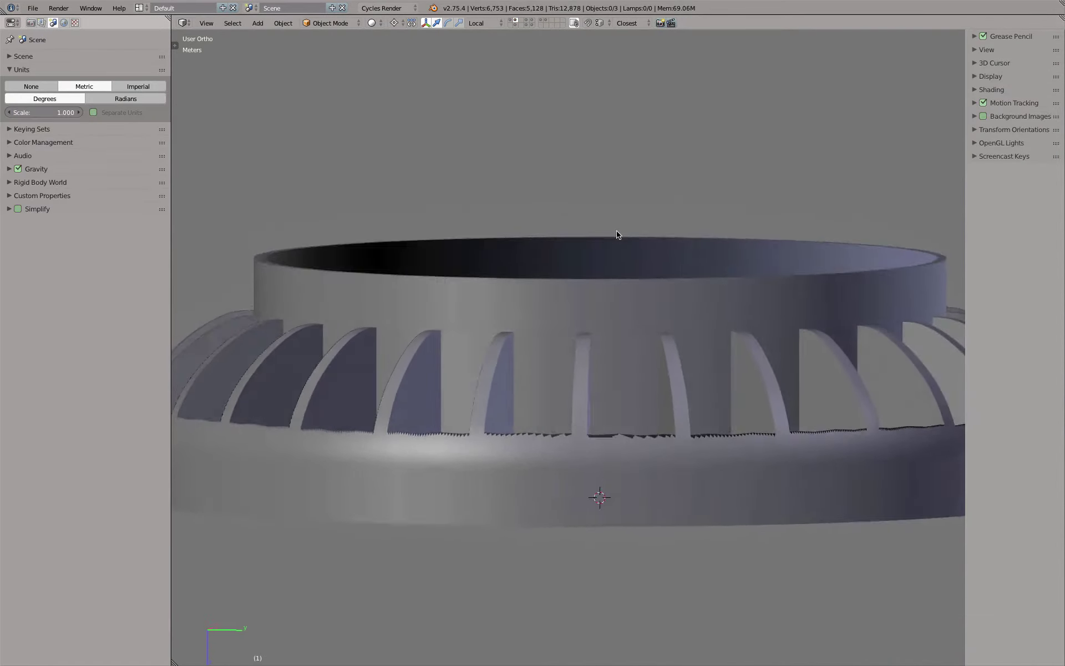
pyautogui.moveTo(616, 257)
pyautogui.mouseDown(button='middle')
pyautogui.moveTo(613, 220)
pyautogui.moveTo(520, 249)
pyautogui.moveTo(582, 290)
pyautogui.moveTo(535, 290)
pyautogui.moveTo(550, 375)
pyautogui.mouseUp(button='middle')
pyautogui.scroll(3, 552, 233)
pyautogui.scroll(4, 550, 375)
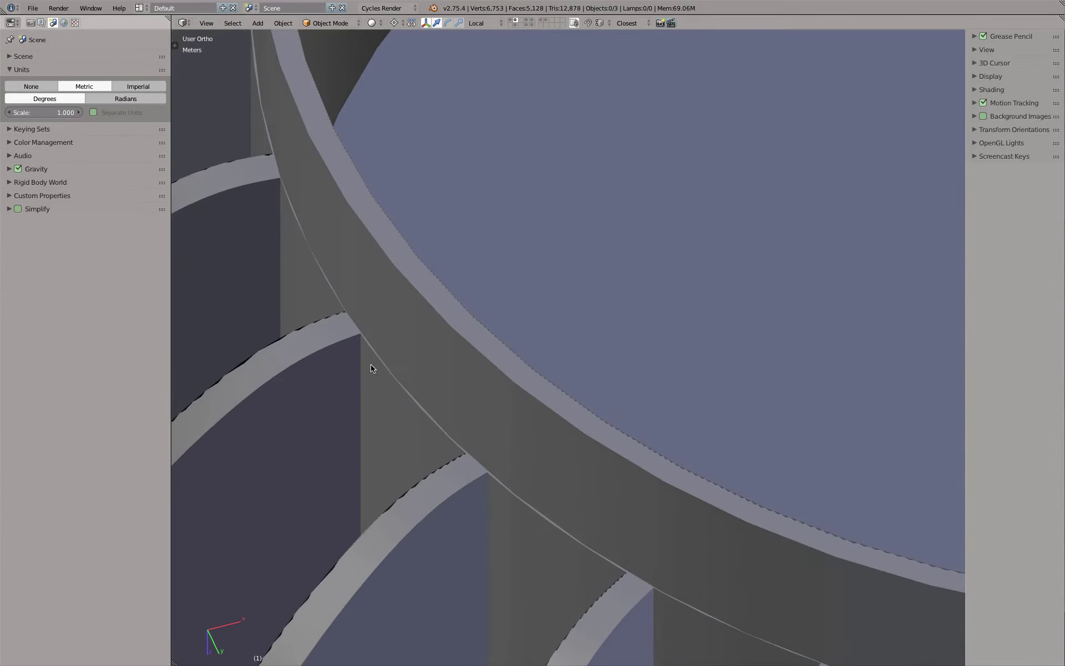
pyautogui.scroll(1, 377, 366)
pyautogui.scroll(-4, 396, 382)
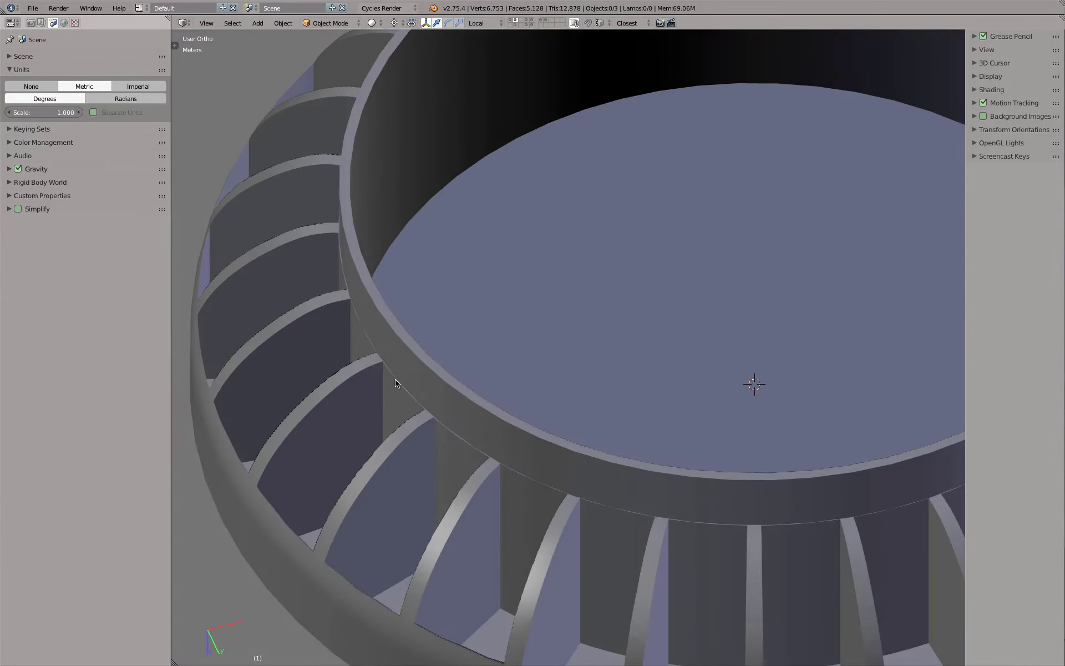
pyautogui.moveTo(396, 383)
pyautogui.mouseDown(button='middle')
pyautogui.moveTo(457, 364)
pyautogui.moveTo(430, 456)
pyautogui.moveTo(447, 338)
pyautogui.moveTo(342, 405)
pyautogui.moveTo(347, 427)
pyautogui.moveTo(340, 314)
pyautogui.moveTo(305, 306)
pyautogui.moveTo(294, 404)
pyautogui.moveTo(306, 468)
pyautogui.moveTo(311, 350)
pyautogui.moveTo(326, 335)
pyautogui.moveTo(477, 334)
pyautogui.mouseUp(button='middle')
pyautogui.scroll(-5, 477, 334)
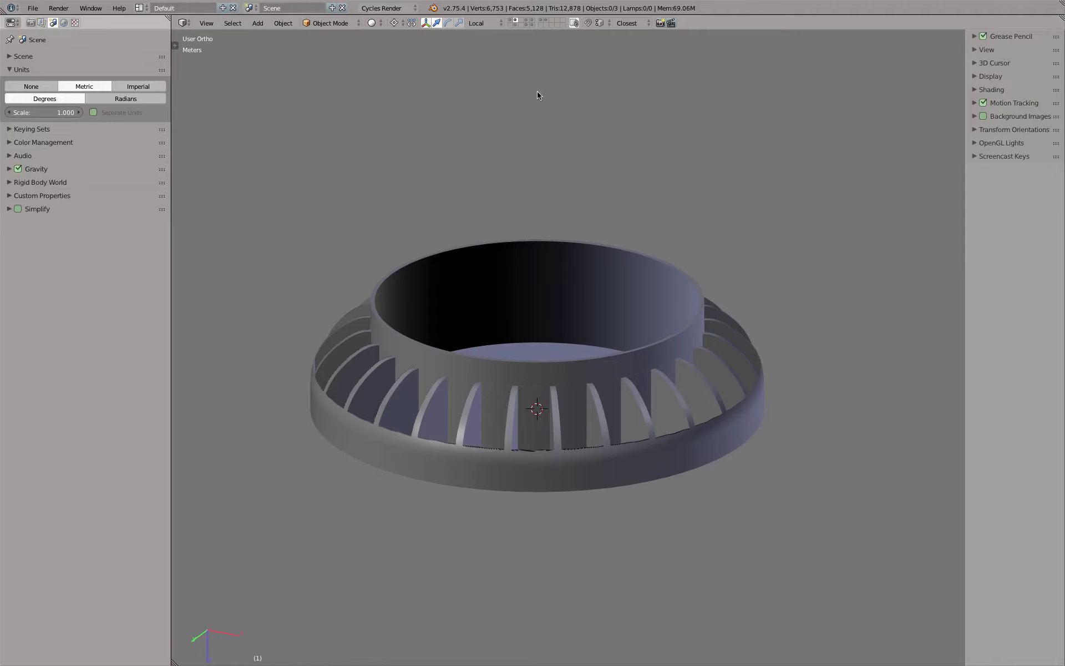
# Show the blue cap's layer and orbit lower to see the ribs side-on.
pyautogui.click(526, 22)
pyautogui.moveTo(501, 267)
pyautogui.mouseDown(button='middle')
pyautogui.moveTo(464, 349)
pyautogui.moveTo(444, 245)
pyautogui.moveTo(446, 278)
pyautogui.mouseUp(button='middle')
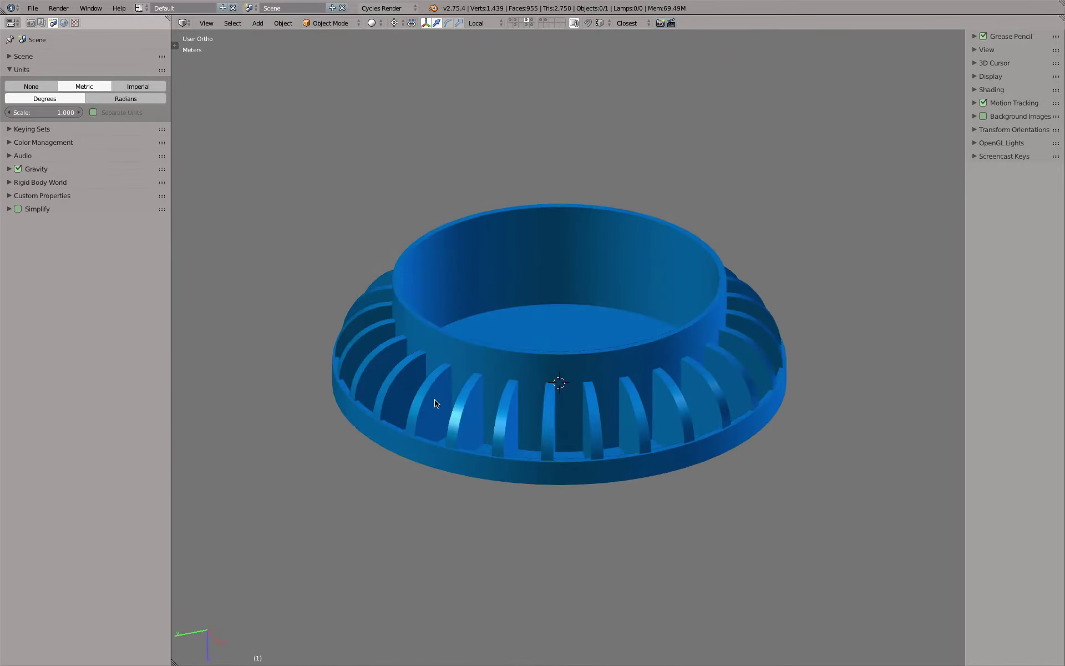
pyautogui.scroll(5, 436, 403)
pyautogui.moveTo(442, 364); pyautogui.dragTo(371, 355, button='middle')
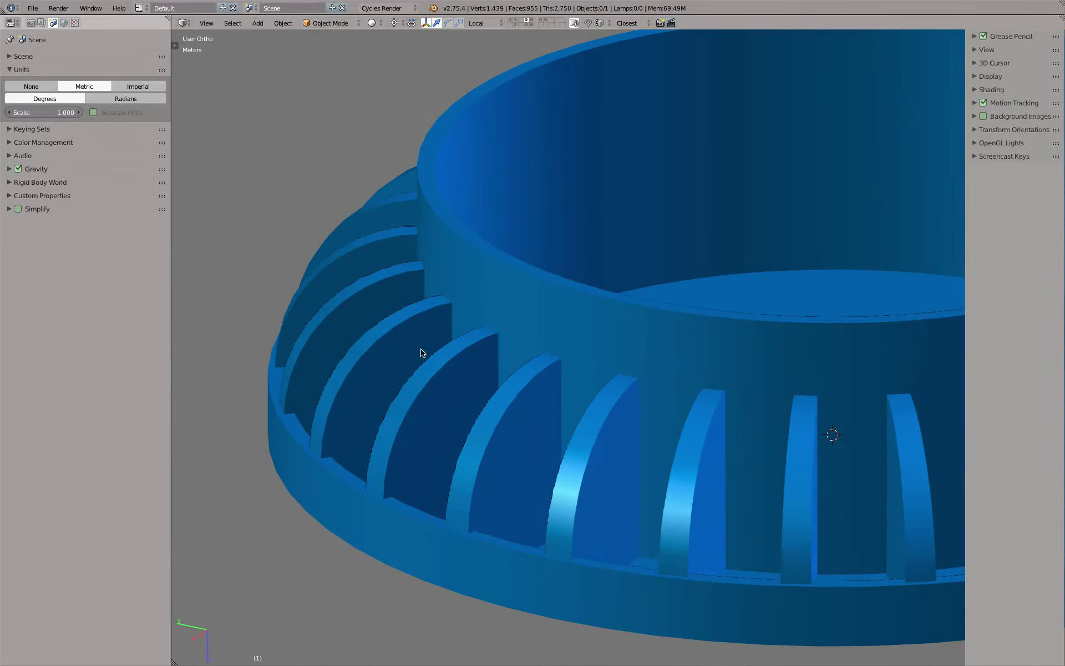
# Give the orange rib array auto smooth shading with a 30° angle.
pyautogui.click(528, 25)
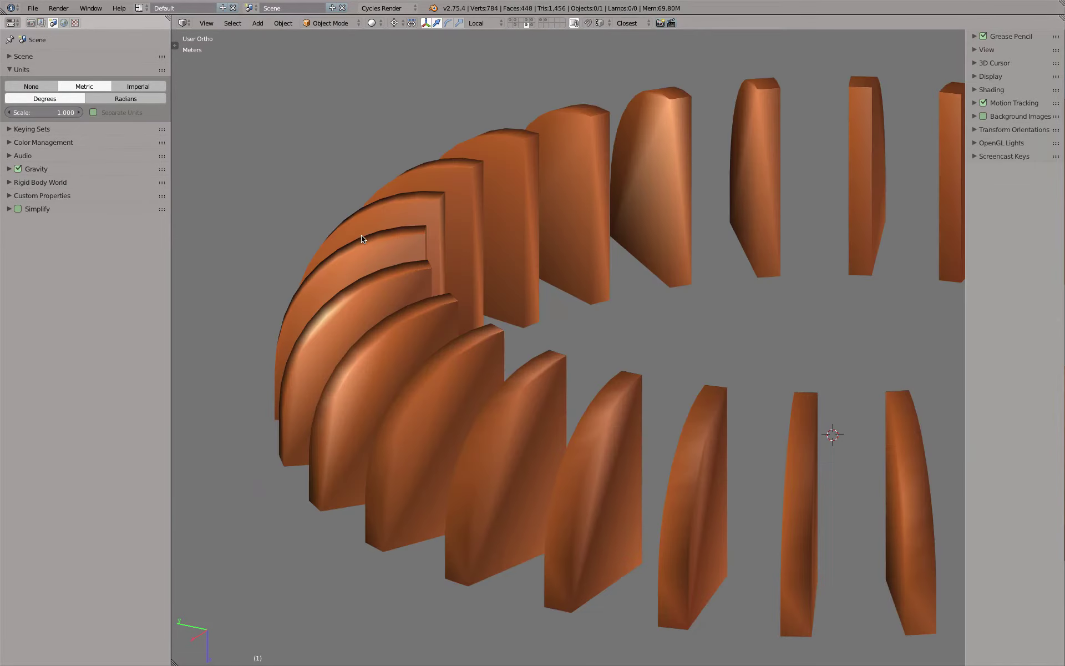
pyautogui.scroll(-3, 381, 307)
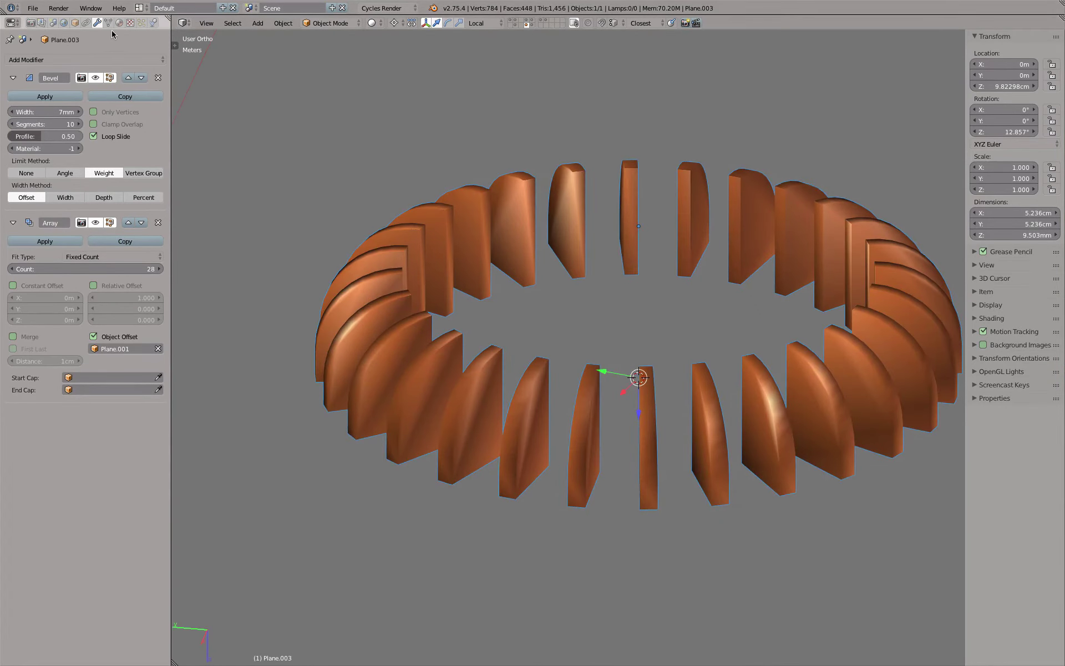
pyautogui.click(108, 23)
pyautogui.click(10, 93)
pyautogui.doubleClick(34, 106)
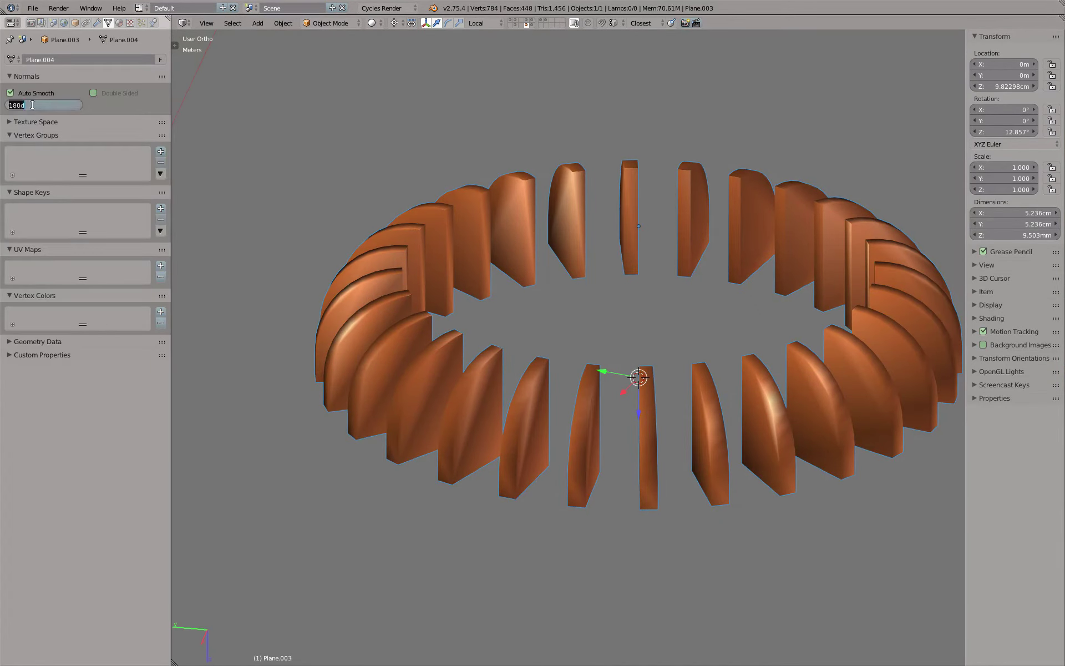
pyautogui.write('30')
pyautogui.press('Return')
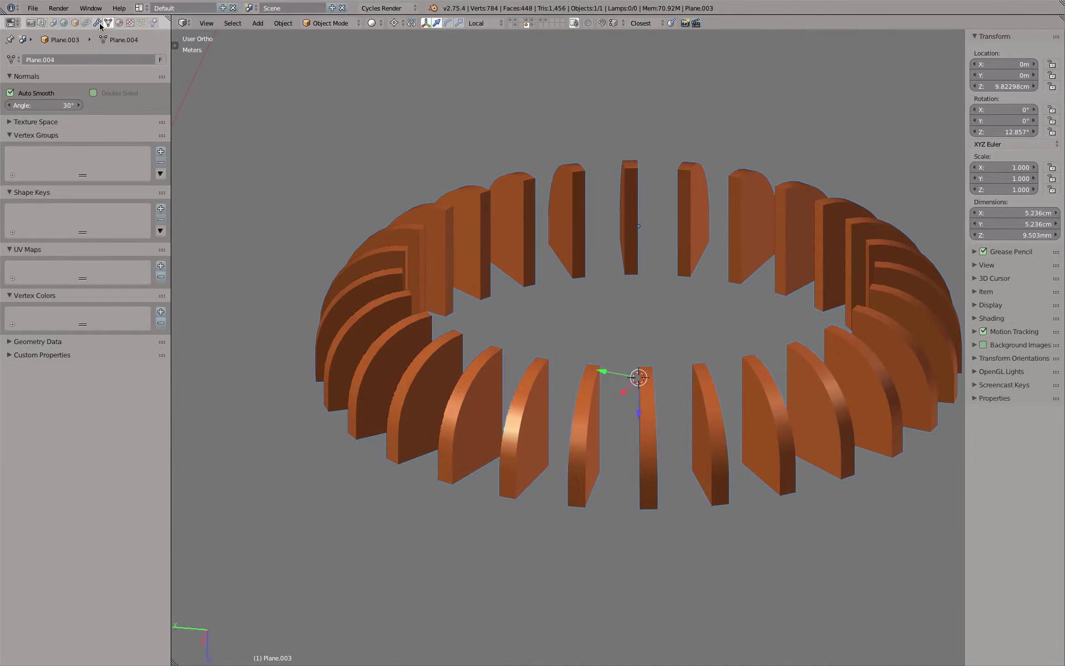
pyautogui.click(97, 23)
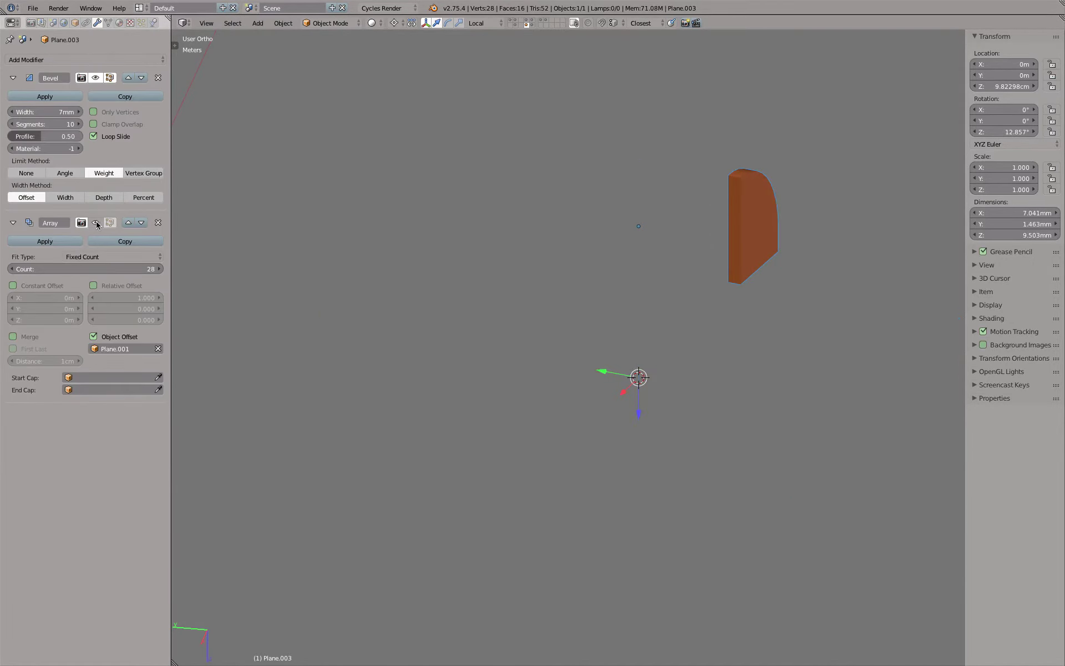
# Hide the rib array and give the single rib piece's outer edge bevel weight 1.
pyautogui.click(96, 222)
pyautogui.moveTo(574, 232)
pyautogui.mouseDown(button='middle')
pyautogui.moveTo(399, 236)
pyautogui.moveTo(99, 149)
pyautogui.mouseUp(button='middle')
pyautogui.press('KP_Decimal')
pyautogui.press('Tab')
pyautogui.rightClick(505, 318)
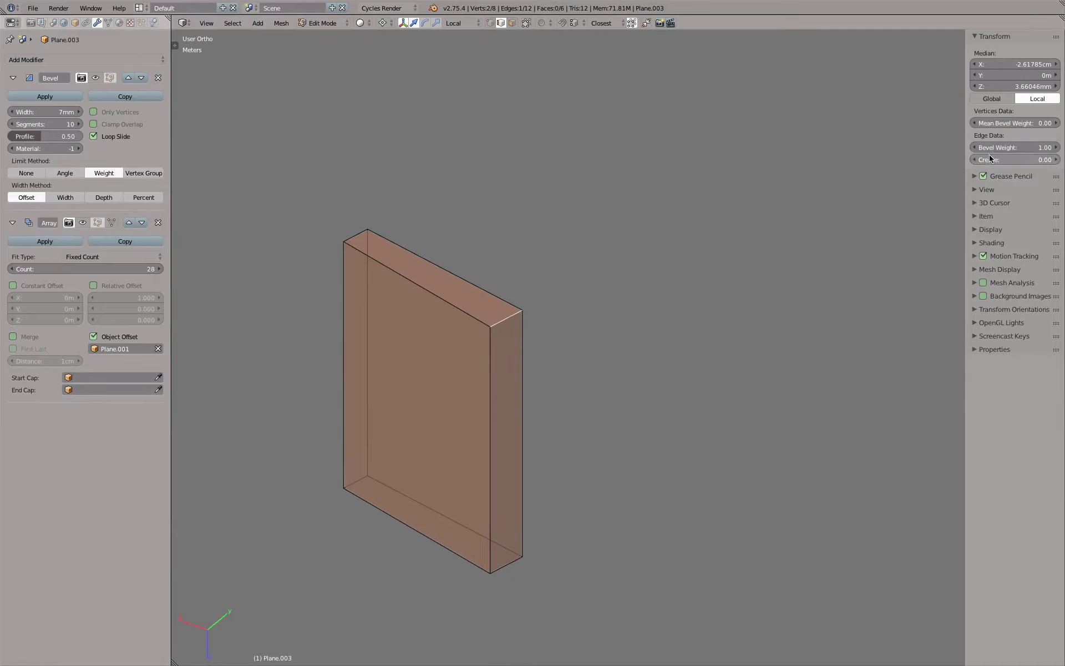
pyautogui.moveTo(998, 147)
pyautogui.mouseDown()
pyautogui.moveTo(1012, 154)
pyautogui.moveTo(982, 154)
pyautogui.mouseUp()
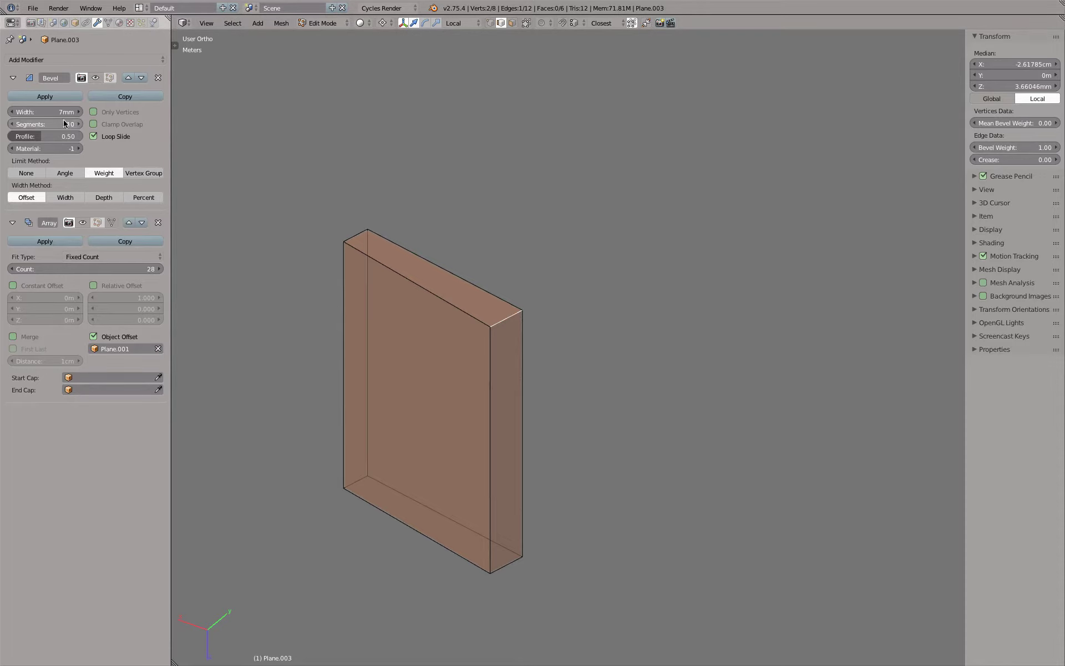
# Set the rib bevel to a 0.6 profile with 30 segments, back in object mode.
pyautogui.moveTo(56, 112); pyautogui.dragTo(62, 111)
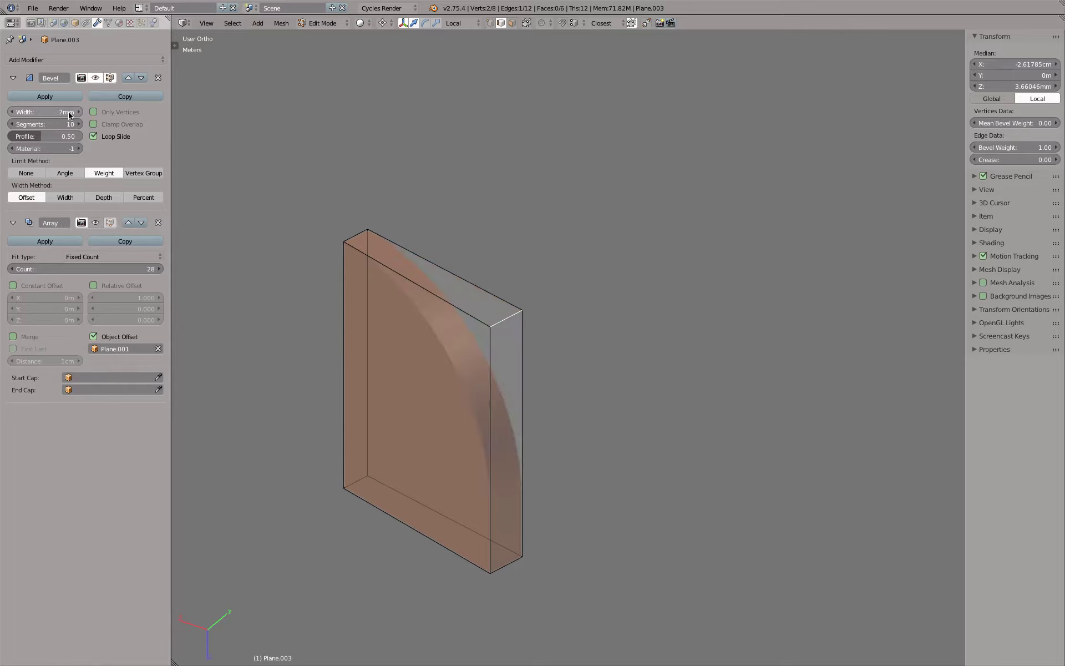
pyautogui.click(50, 137)
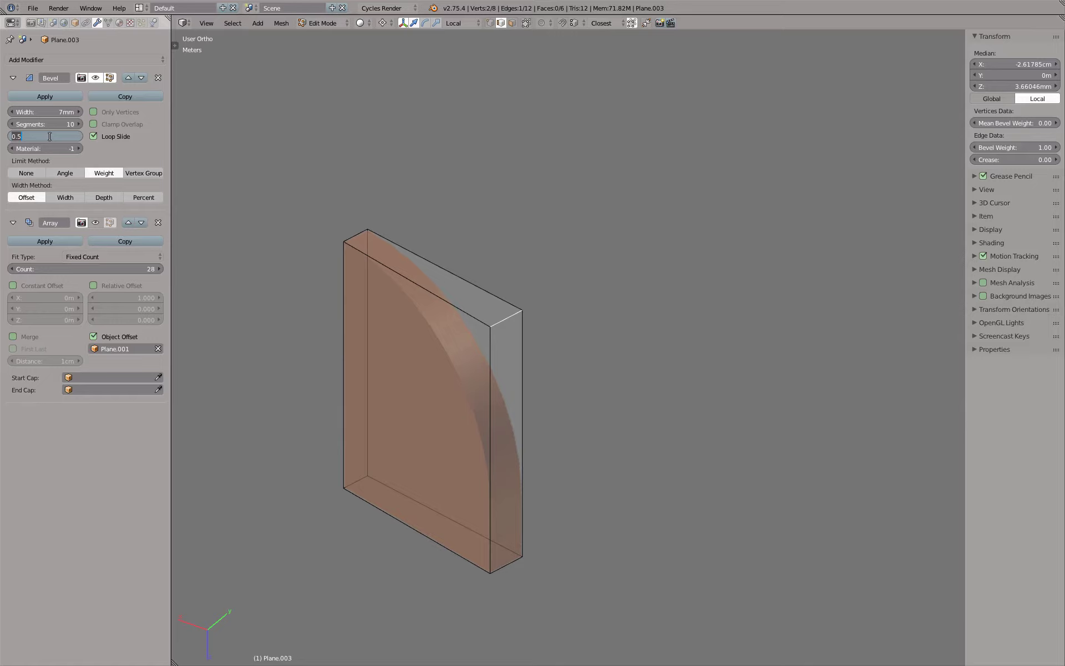
pyautogui.write('0.6')
pyautogui.press('Return')
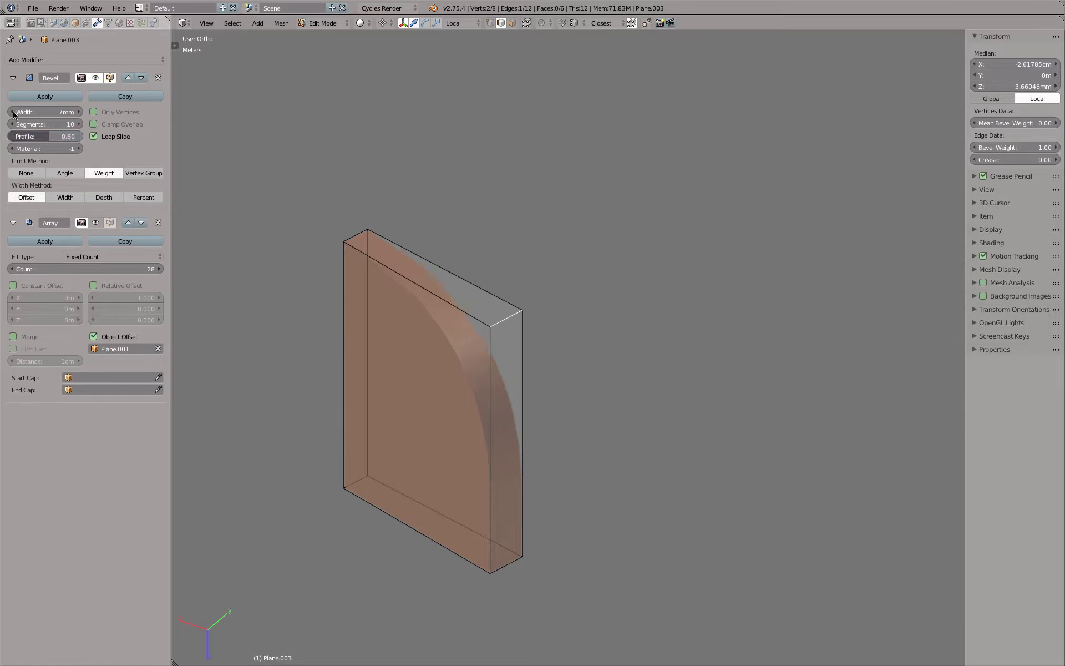
pyautogui.click(31, 122)
pyautogui.write('30')
pyautogui.press('Return')
pyautogui.press('Tab')
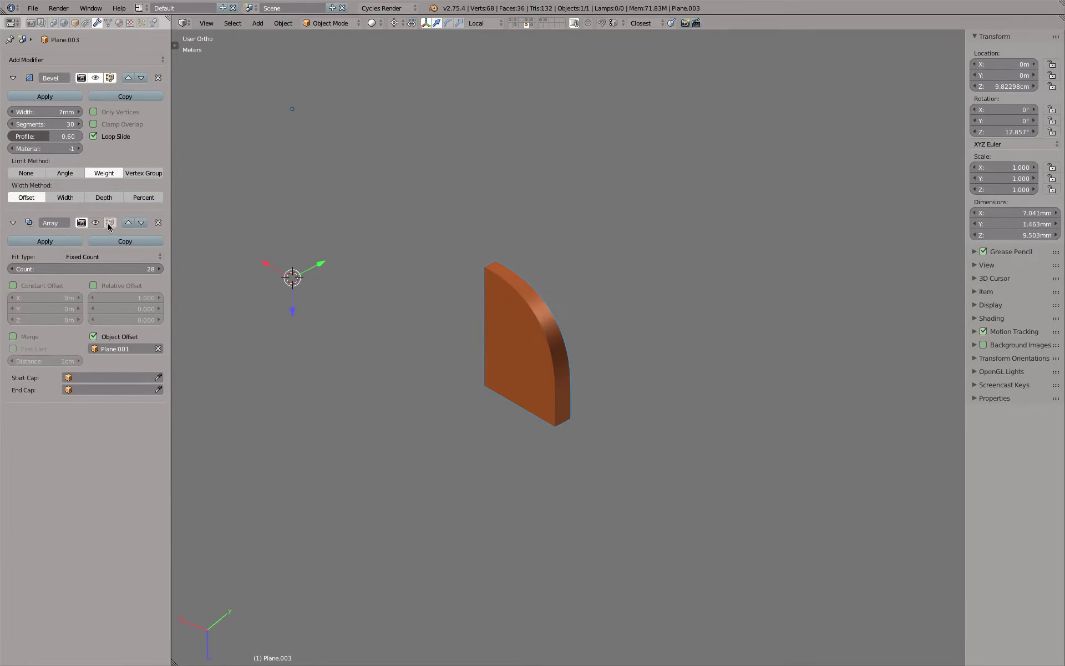
# Show the full rib ring, then delete the blue cap's empty second Boolean and hide its result.
pyautogui.click(95, 223)
pyautogui.moveTo(512, 250); pyautogui.dragTo(521, 204, button='middle')
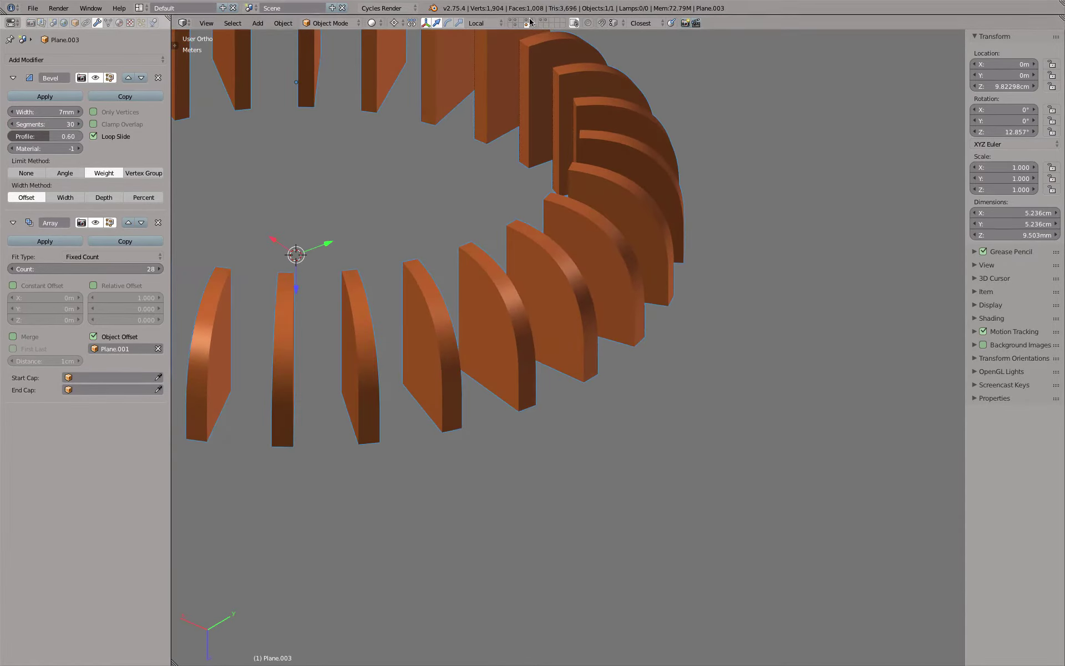
pyautogui.press('1')
pyautogui.rightClick(554, 104)
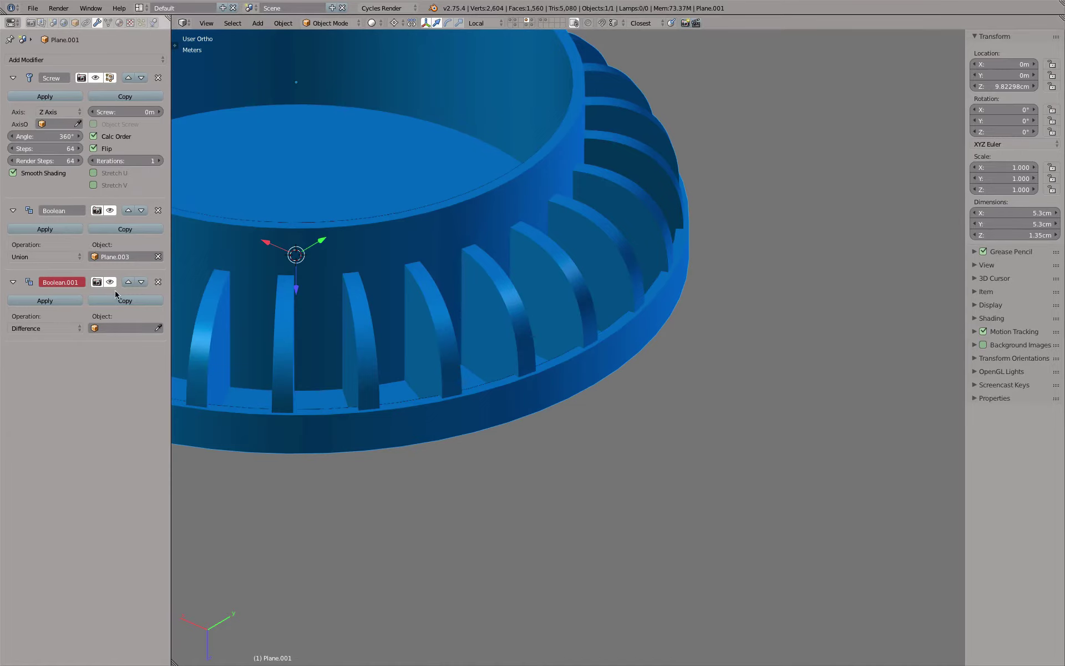
pyautogui.click(158, 281)
pyautogui.click(110, 210)
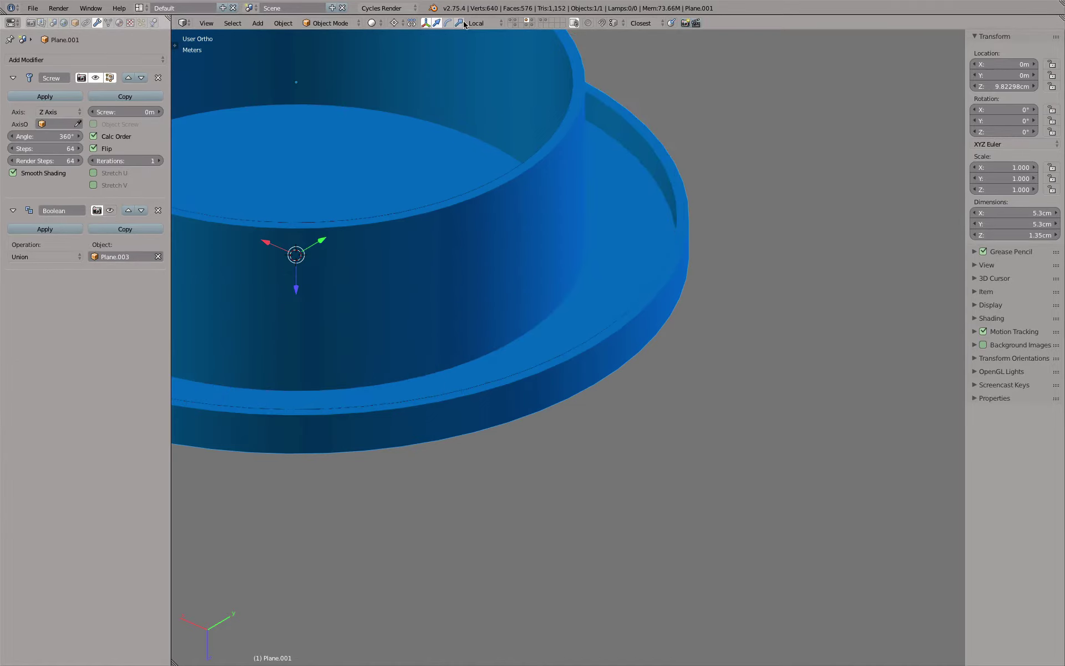
# Show the orange rib layer and inspect the ribs against the cap profile with the Boolean re-shown.
pyautogui.moveTo(469, 203); pyautogui.dragTo(475, 194, button='middle')
pyautogui.scroll(-3, 473, 216)
pyautogui.moveTo(471, 235)
pyautogui.mouseDown(button='middle')
pyautogui.moveTo(469, 329)
pyautogui.moveTo(462, 177)
pyautogui.mouseUp(button='middle')
pyautogui.keyDown('shift'); pyautogui.click(531, 24); pyautogui.keyUp('shift')
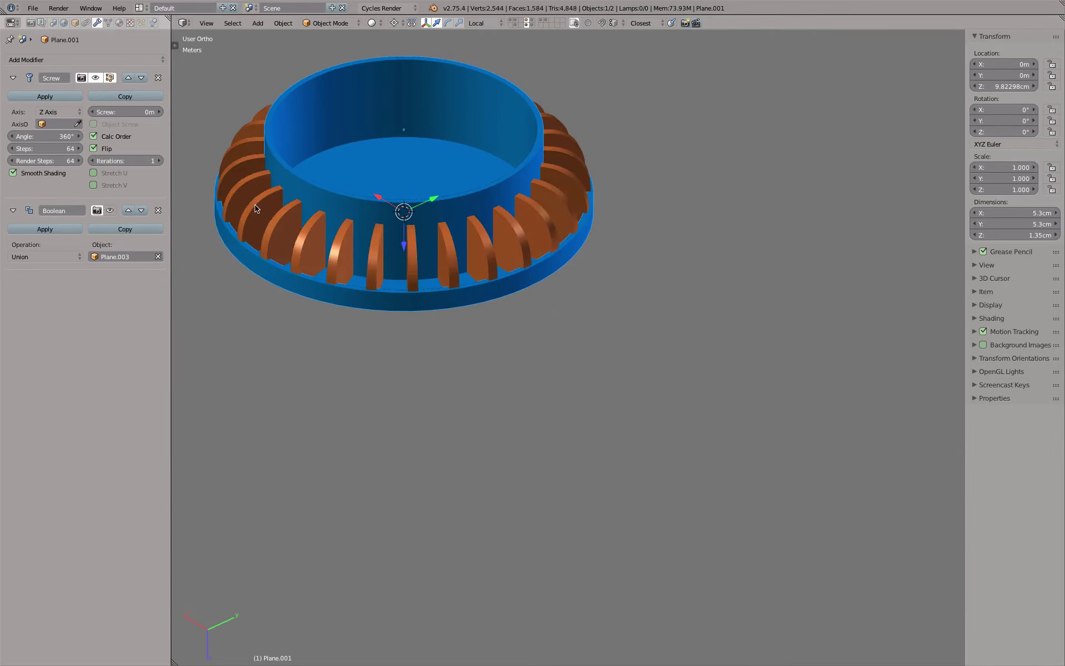
pyautogui.scroll(4, 248, 260)
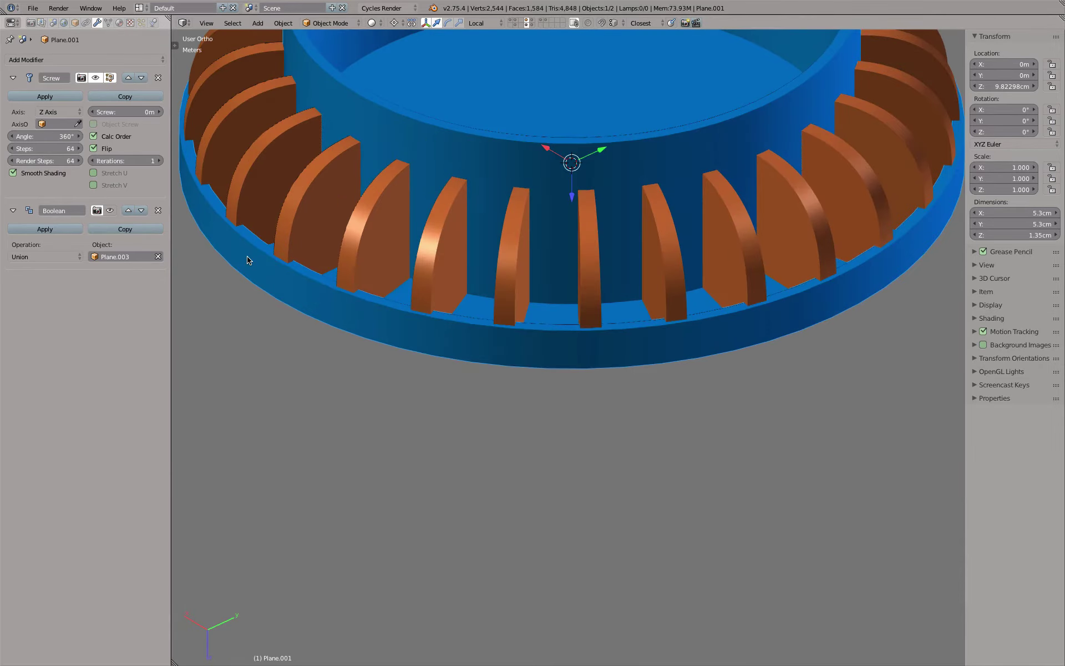
pyautogui.scroll(-4, 369, 228)
pyautogui.press('KP_7')
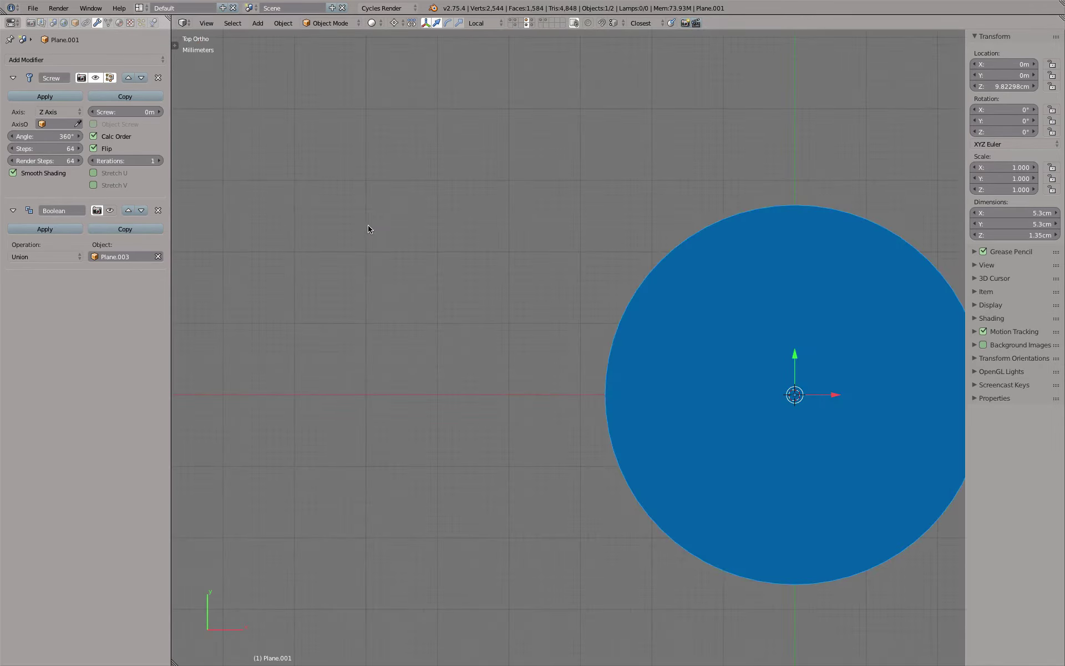
pyautogui.moveTo(367, 225)
pyautogui.mouseDown(button='middle')
pyautogui.moveTo(708, 264)
pyautogui.moveTo(526, 207)
pyautogui.moveTo(496, 331)
pyautogui.moveTo(564, 416)
pyautogui.moveTo(466, 125)
pyautogui.mouseUp(button='middle')
pyautogui.scroll(4, 635, 330)
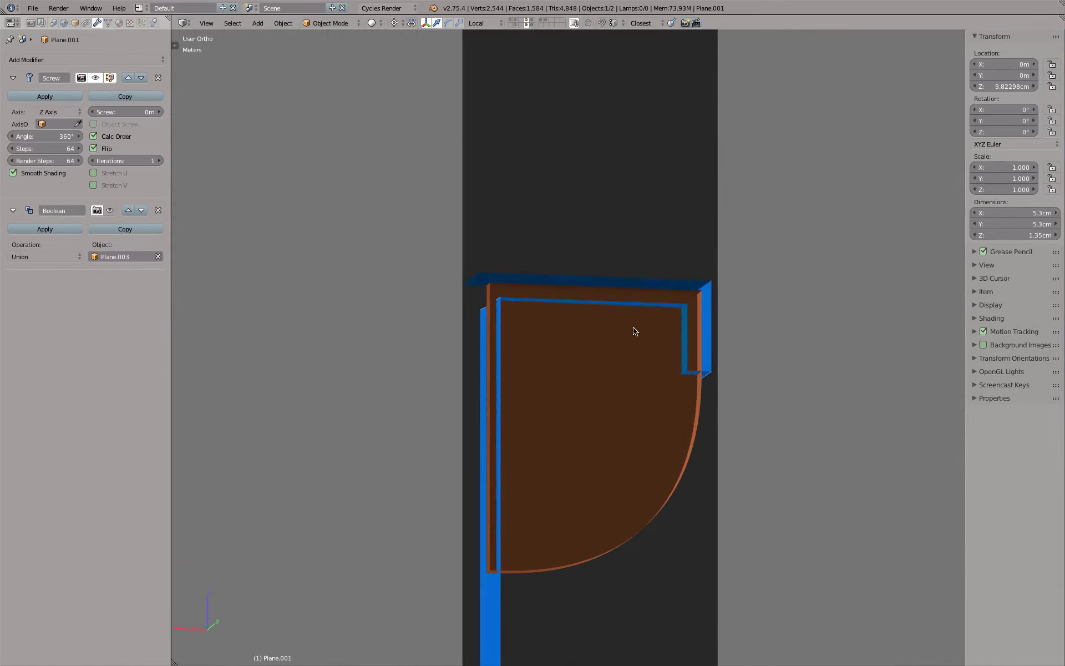
pyautogui.moveTo(626, 306)
pyautogui.mouseDown(button='middle')
pyautogui.moveTo(585, 294)
pyautogui.moveTo(661, 317)
pyautogui.moveTo(654, 349)
pyautogui.moveTo(605, 353)
pyautogui.mouseUp(button='middle')
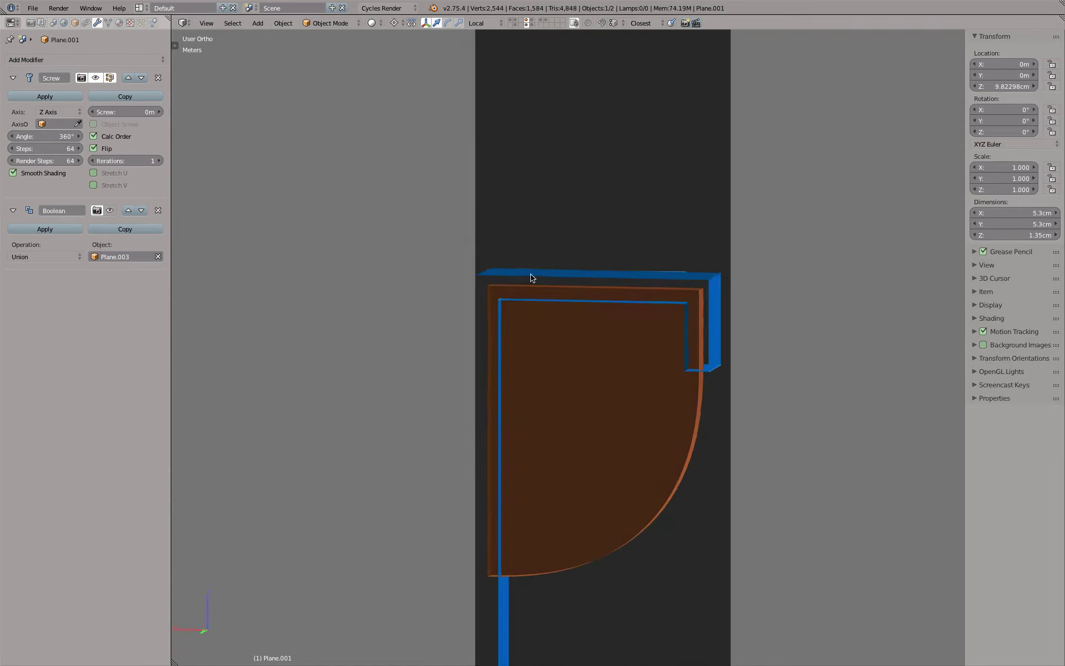
pyautogui.click(111, 211)
pyautogui.moveTo(397, 345)
pyautogui.mouseDown(button='middle')
pyautogui.moveTo(690, 373)
pyautogui.moveTo(617, 376)
pyautogui.moveTo(645, 389)
pyautogui.mouseUp(button='middle')
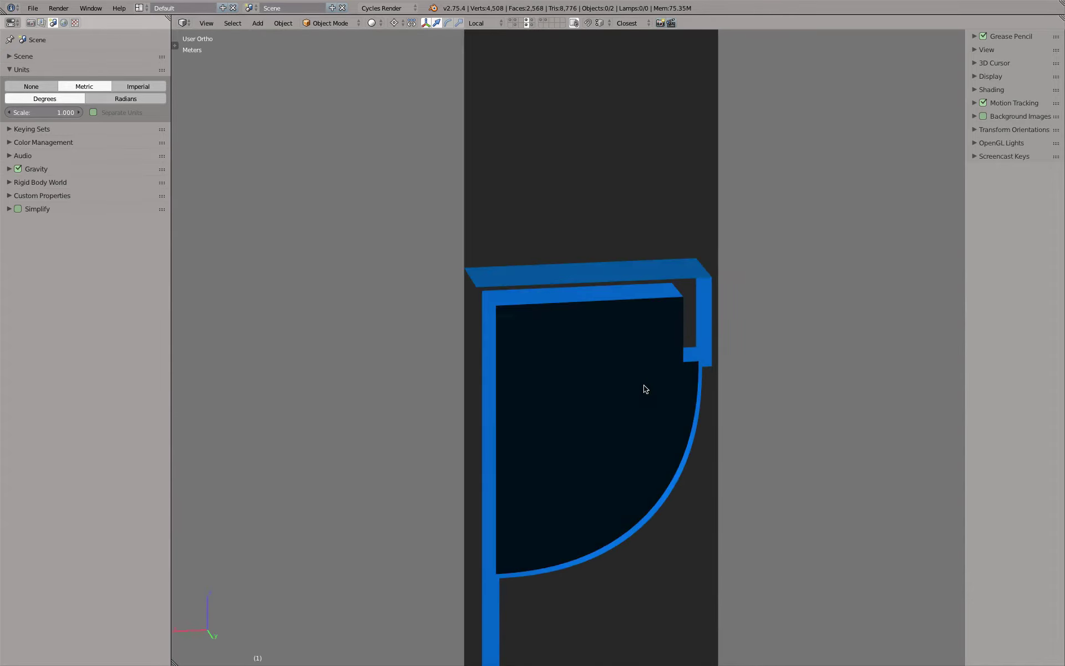
# Frame the slotted cap with all layers shown and view it from the front in wireframe.
pyautogui.rightClick(645, 388)
pyautogui.hotkey('alt', 'b')
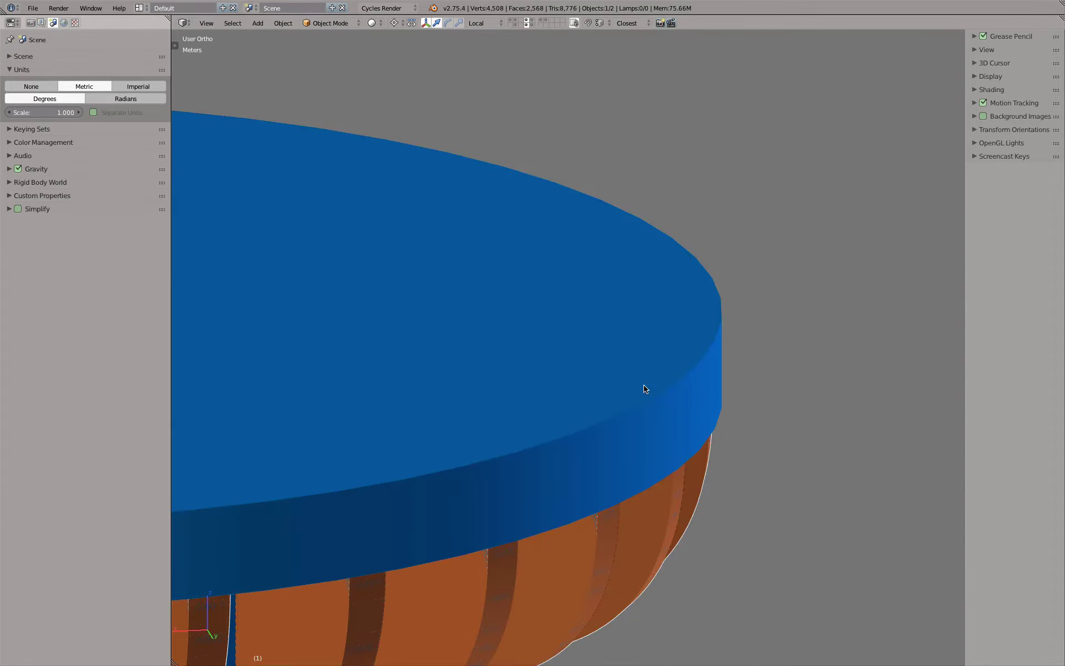
pyautogui.hotkey('ctrl', 'z')
pyautogui.hotkey('ctrl', 'z')
pyautogui.scroll(-3, 642, 387)
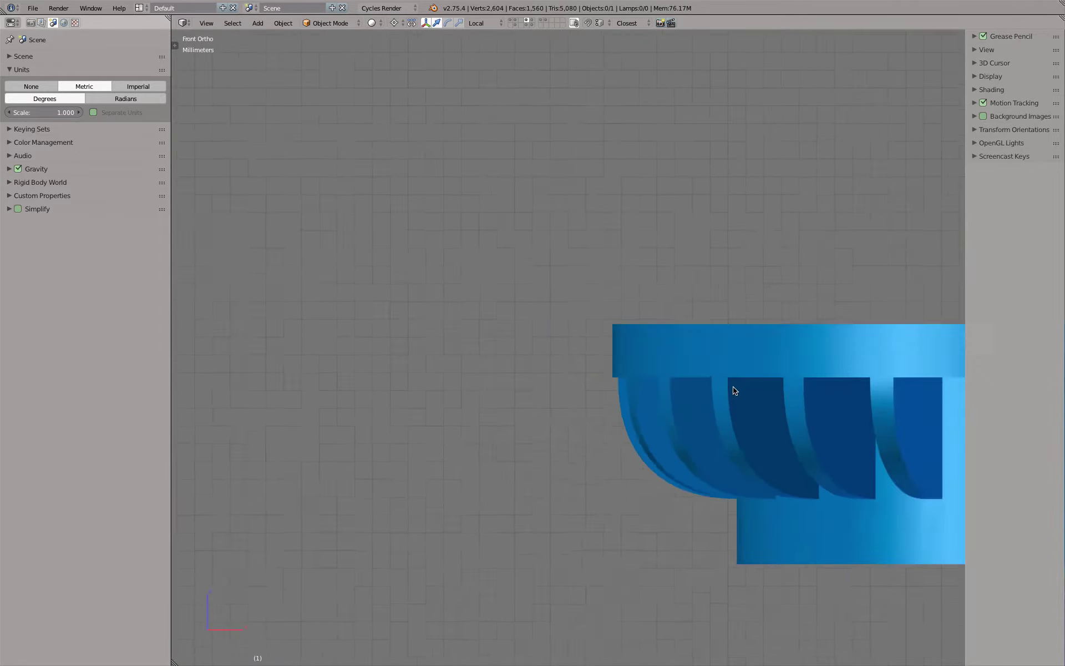
pyautogui.moveTo(733, 392); pyautogui.dragTo(757, 356, button='middle')
pyautogui.scroll(5, 633, 379)
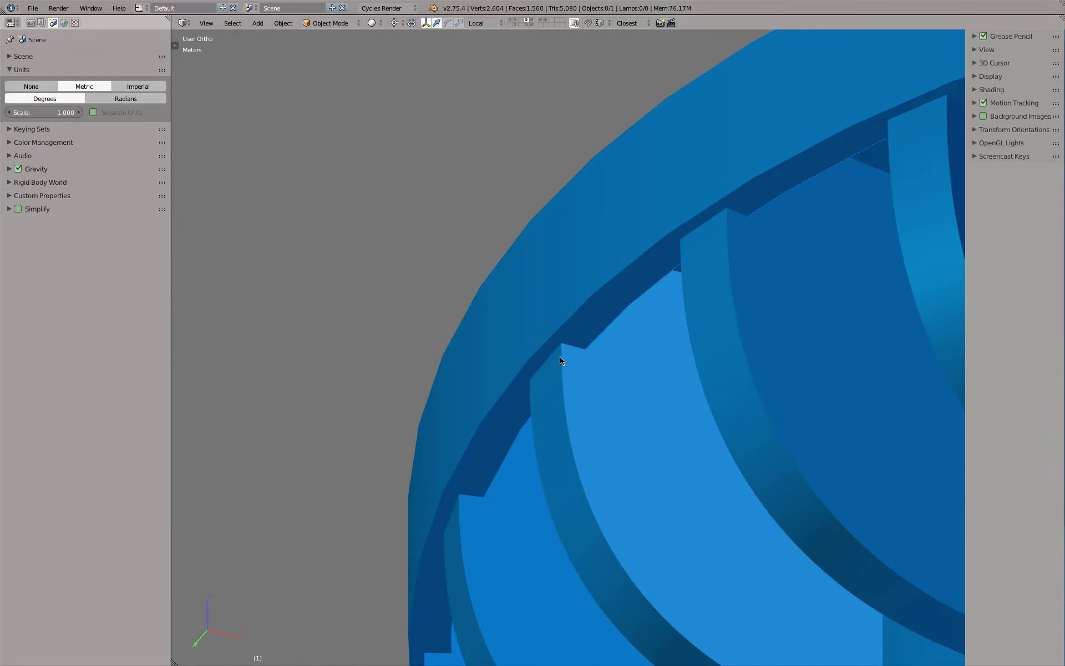
pyautogui.scroll(-3, 544, 368)
pyautogui.moveTo(544, 368); pyautogui.dragTo(545, 355, button='middle')
pyautogui.press('KP_1')
pyautogui.press('z')
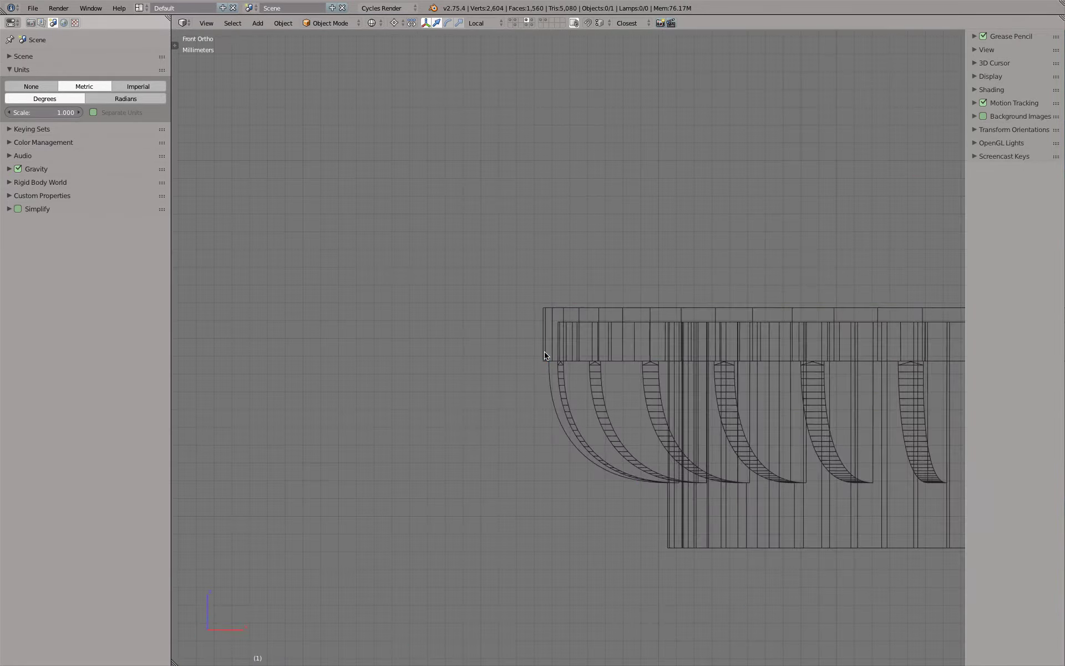
# Toggle the other layers' helper objects on and off while switching solid and wireframe display.
pyautogui.scroll(5, 544, 355)
pyautogui.scroll(-4, 493, 322)
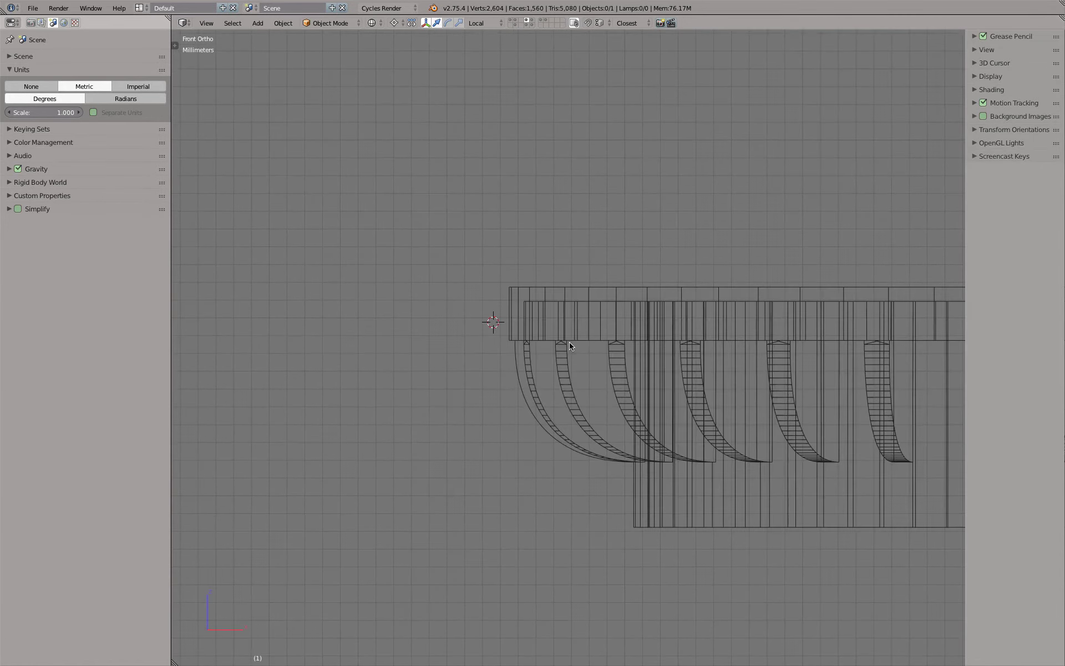
pyautogui.scroll(-4, 572, 347)
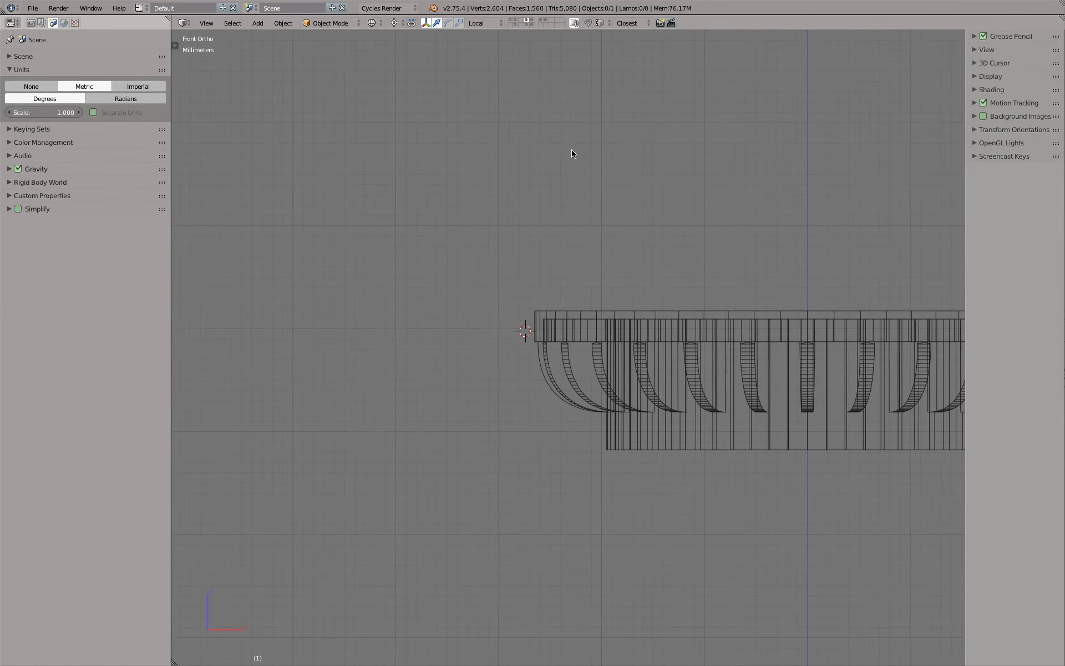
pyautogui.keyDown('shift'); pyautogui.click(515, 22); pyautogui.keyUp('shift')
pyautogui.press('z')
pyautogui.moveTo(584, 230); pyautogui.dragTo(516, 3, button='middle')
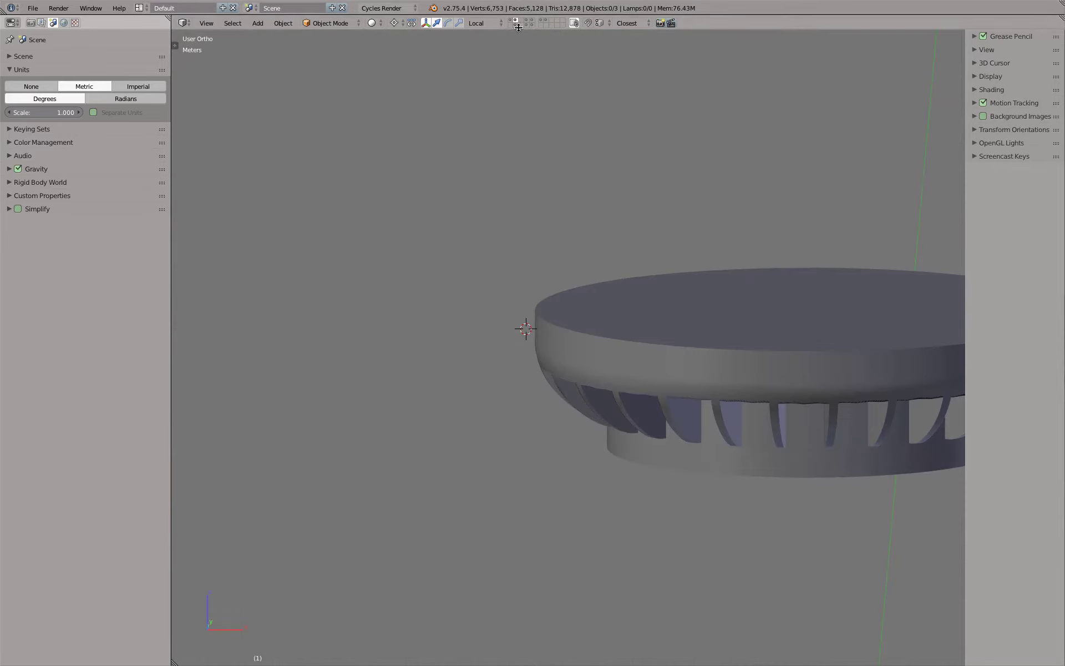
pyautogui.click(515, 23)
pyautogui.press('z')
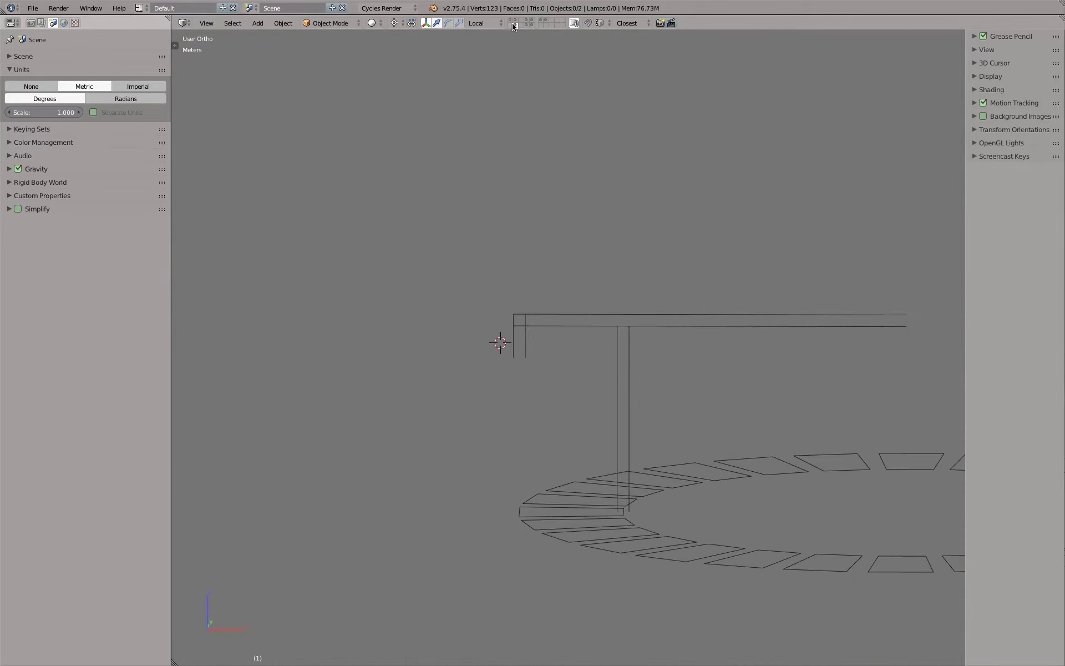
pyautogui.keyDown('shift'); pyautogui.click(514, 23); pyautogui.keyUp('shift')
# Reveal the hidden cutter cylinders and delete one edge's vertices from the ring profile.
pyautogui.press('z')
pyautogui.hotkey('alt', 'h')
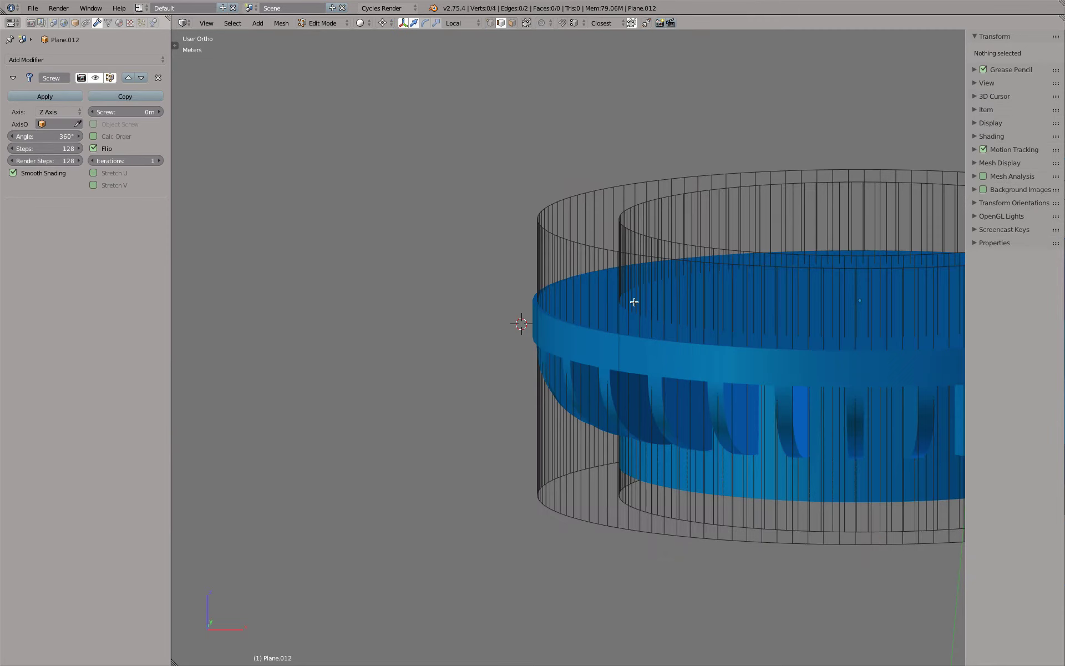
pyautogui.rightClick(628, 256)
pyautogui.press('x')
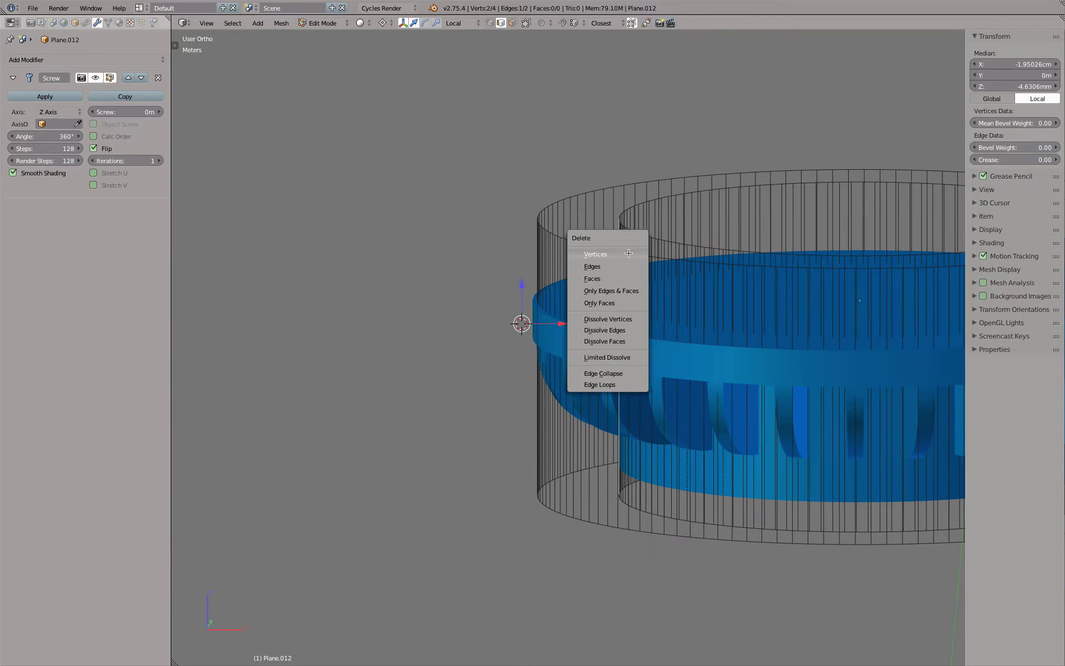
pyautogui.click(595, 253)
pyautogui.moveTo(595, 253); pyautogui.dragTo(541, 284, button='middle')
# Check the remaining ring edge in front wireframe view, then return to object mode in solid shading.
pyautogui.press('KP_1')
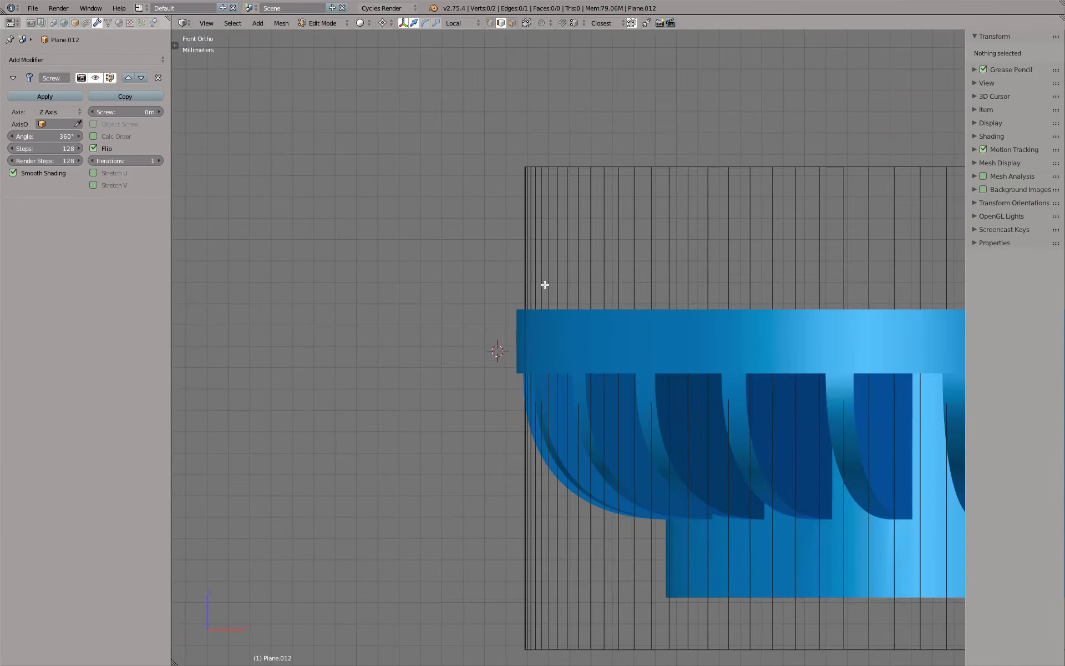
pyautogui.press('a')
pyautogui.scroll(2, 501, 277)
pyautogui.scroll(3, 501, 277)
pyautogui.scroll(3, 510, 292)
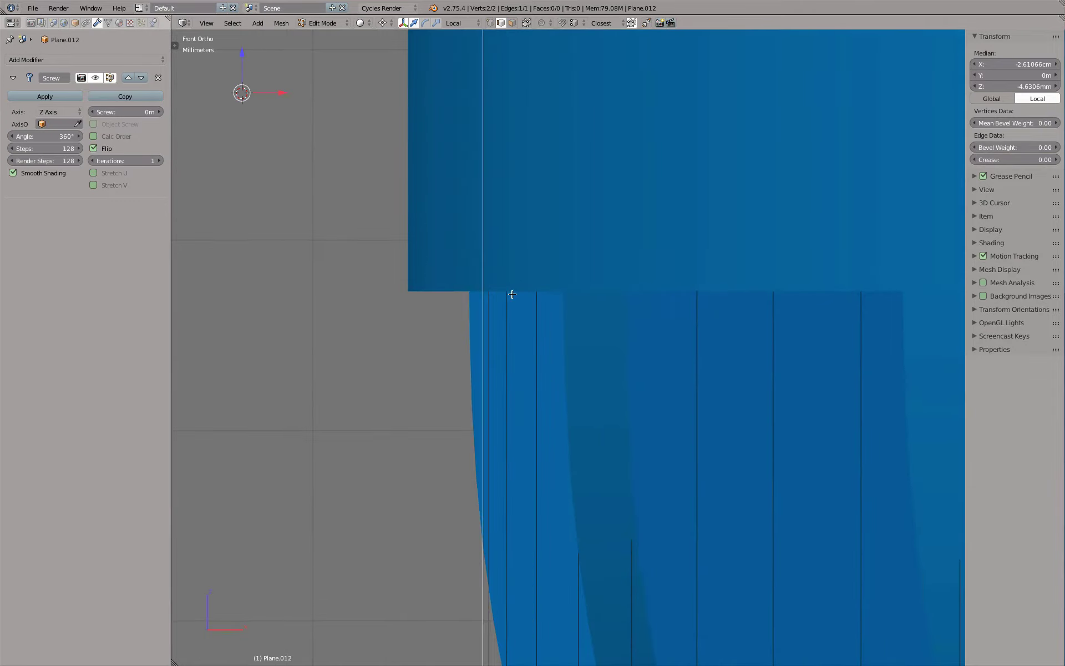
pyautogui.press('z')
pyautogui.keyDown('shift'); pyautogui.moveTo(491, 262); pyautogui.dragTo(487, 332, button='middle'); pyautogui.keyUp('shift')
pyautogui.press('g')
pyautogui.press('x')
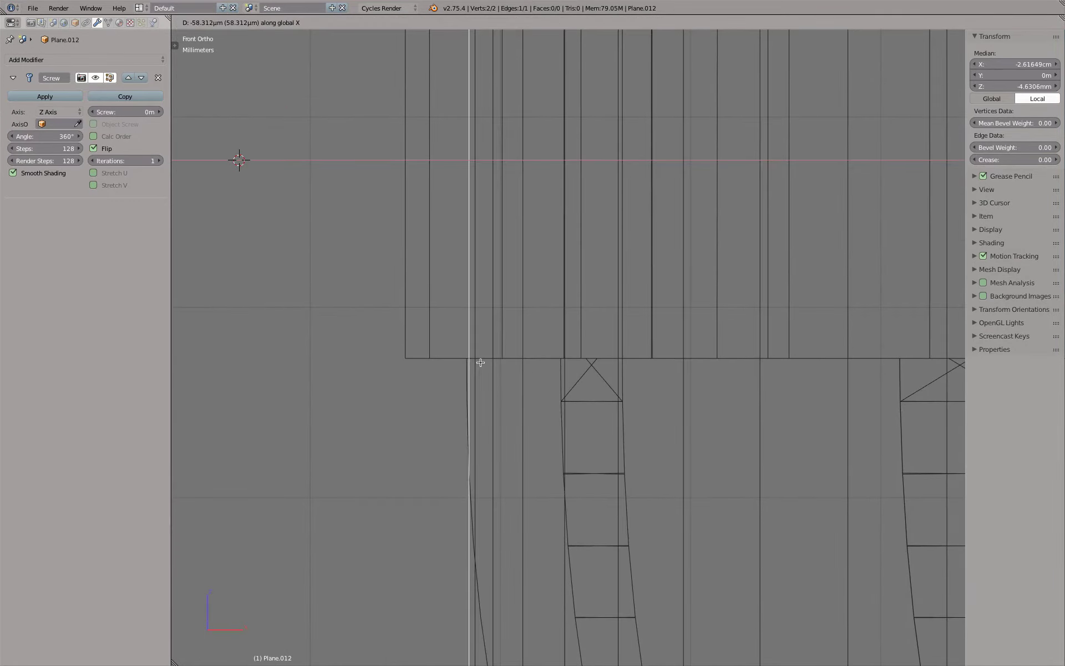
pyautogui.rightClick(489, 360)
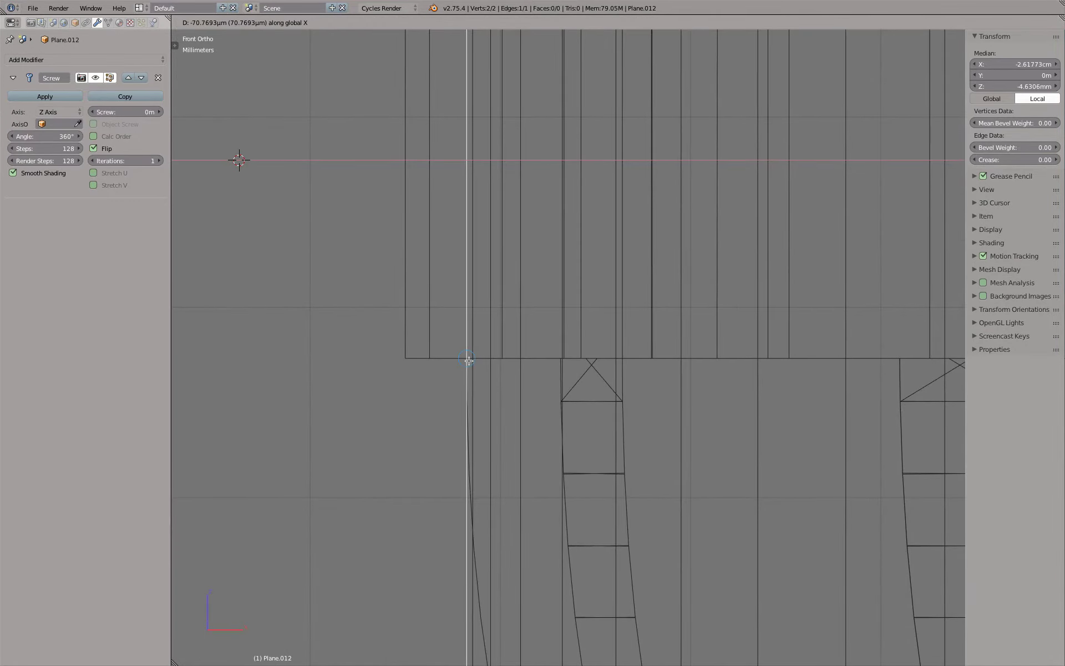
pyautogui.press('Tab')
pyautogui.scroll(-3, 536, 263)
pyautogui.scroll(-2, 536, 263)
pyautogui.press('z')
pyautogui.moveTo(535, 263); pyautogui.dragTo(595, 272, button='middle')
# Add a Boolean modifier to the finned cap Plane.001 to intersect it with Plane.012.
pyautogui.rightClick(607, 354)
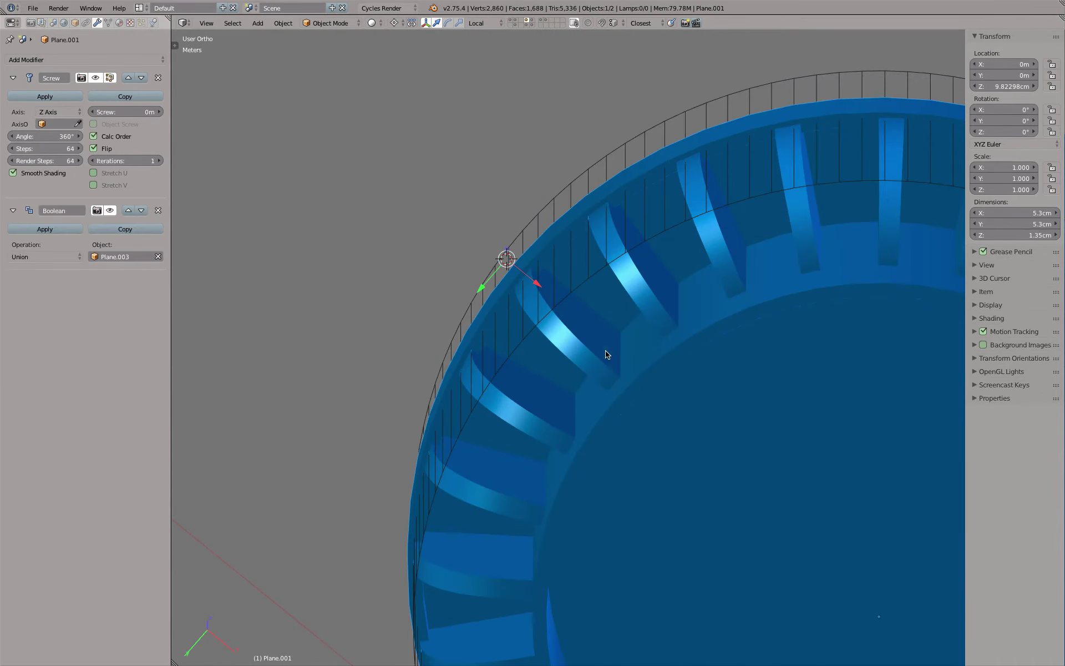
pyautogui.click(112, 61)
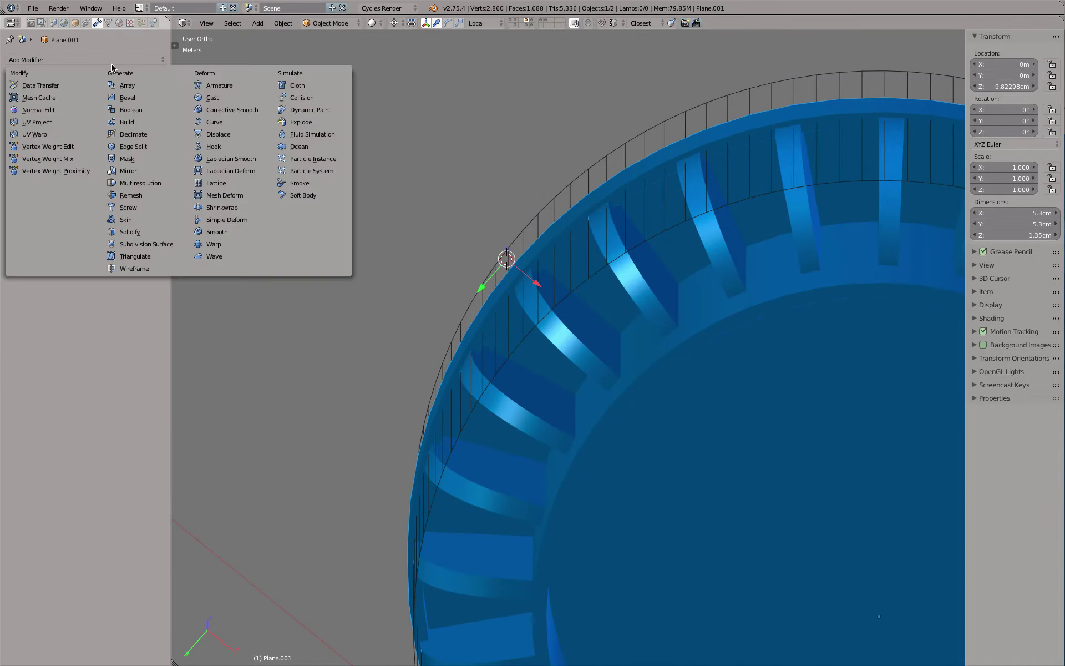
pyautogui.click(149, 113)
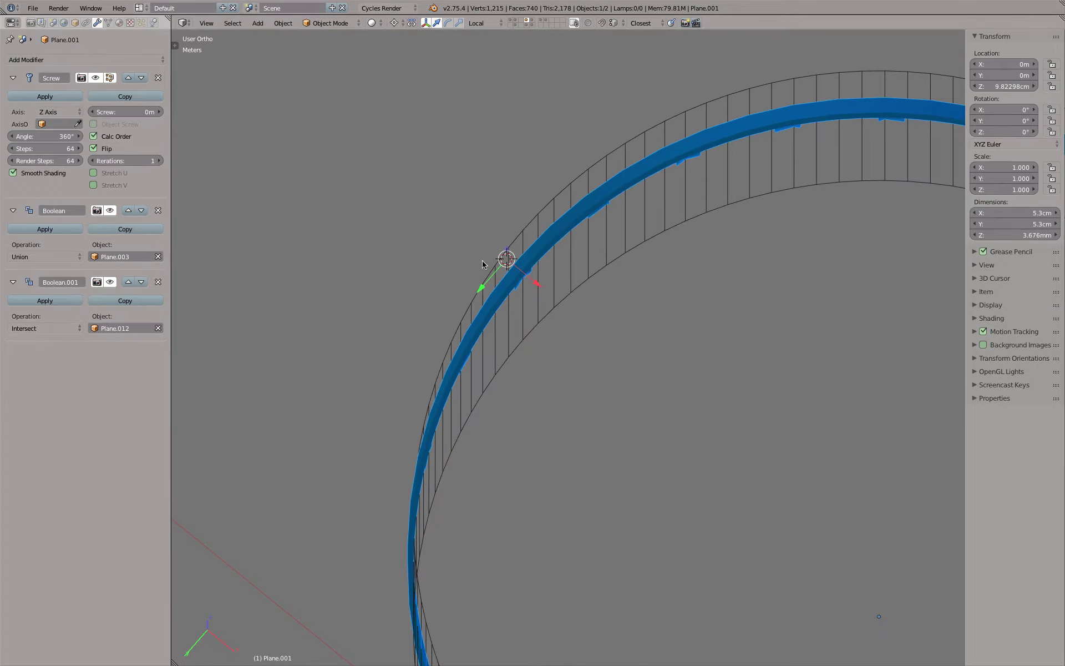
# Turn off Flip on Plane.012's Screw modifier and hide the ring.
pyautogui.rightClick(538, 232)
pyautogui.click(92, 148)
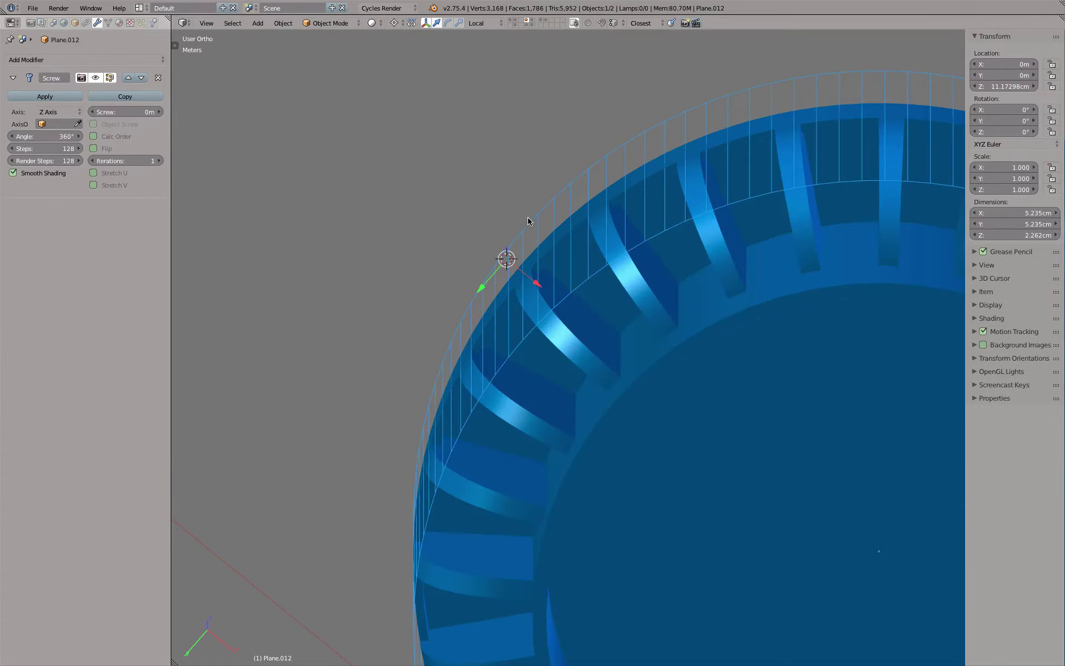
pyautogui.moveTo(511, 261)
pyautogui.mouseDown(button='middle')
pyautogui.moveTo(523, 317)
pyautogui.moveTo(558, 312)
pyautogui.moveTo(511, 332)
pyautogui.moveTo(498, 253)
pyautogui.mouseUp(button='middle')
pyautogui.press('h')
pyautogui.moveTo(603, 339)
pyautogui.mouseDown(button='middle')
pyautogui.moveTo(644, 288)
pyautogui.moveTo(613, 287)
pyautogui.moveTo(604, 296)
pyautogui.moveTo(754, 294)
pyautogui.moveTo(497, 304)
pyautogui.mouseUp(button='middle')
pyautogui.press('KP_1')
pyautogui.scroll(2, 547, 261)
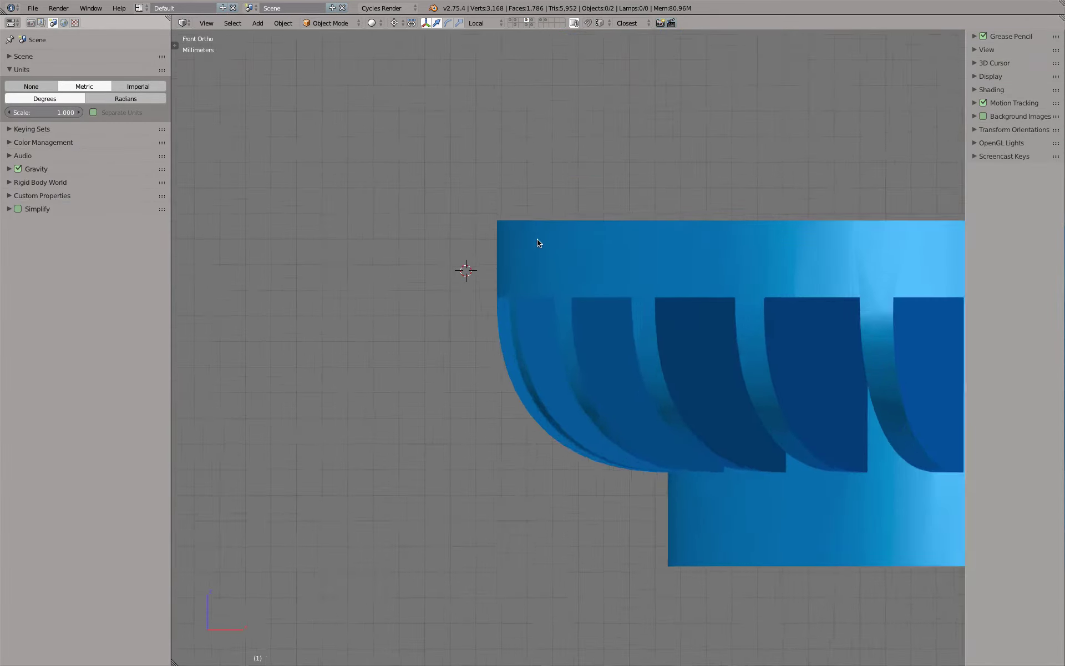
pyautogui.scroll(6, 536, 241)
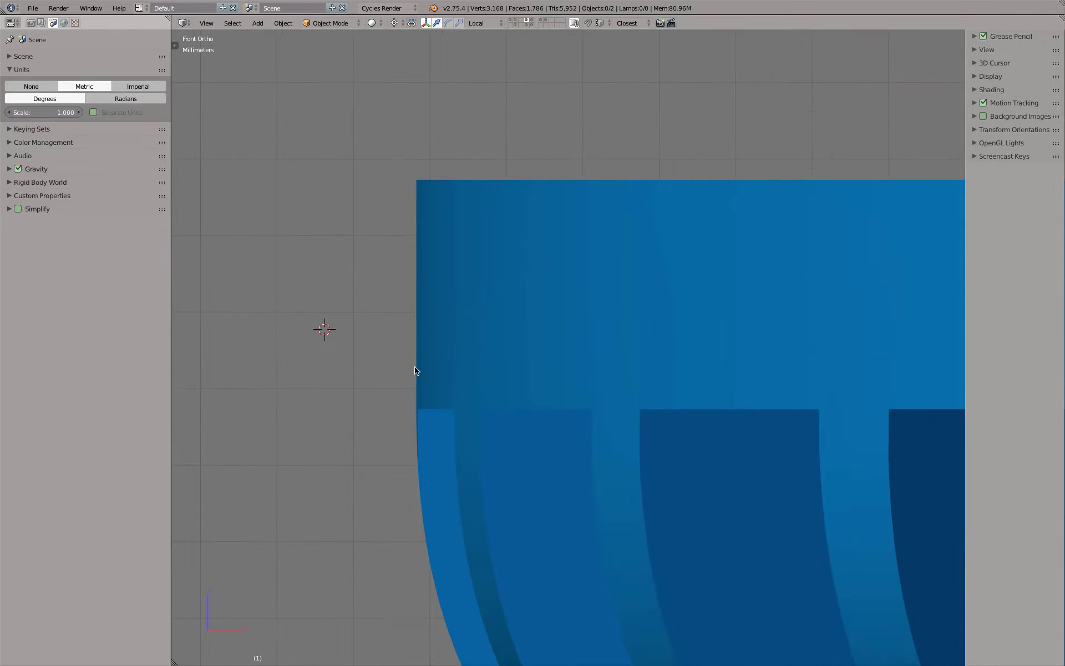
pyautogui.moveTo(413, 420)
pyautogui.mouseDown(button='middle')
pyautogui.moveTo(501, 407)
pyautogui.moveTo(451, 421)
pyautogui.moveTo(414, 288)
pyautogui.mouseUp(button='middle')
pyautogui.scroll(-2, 501, 407)
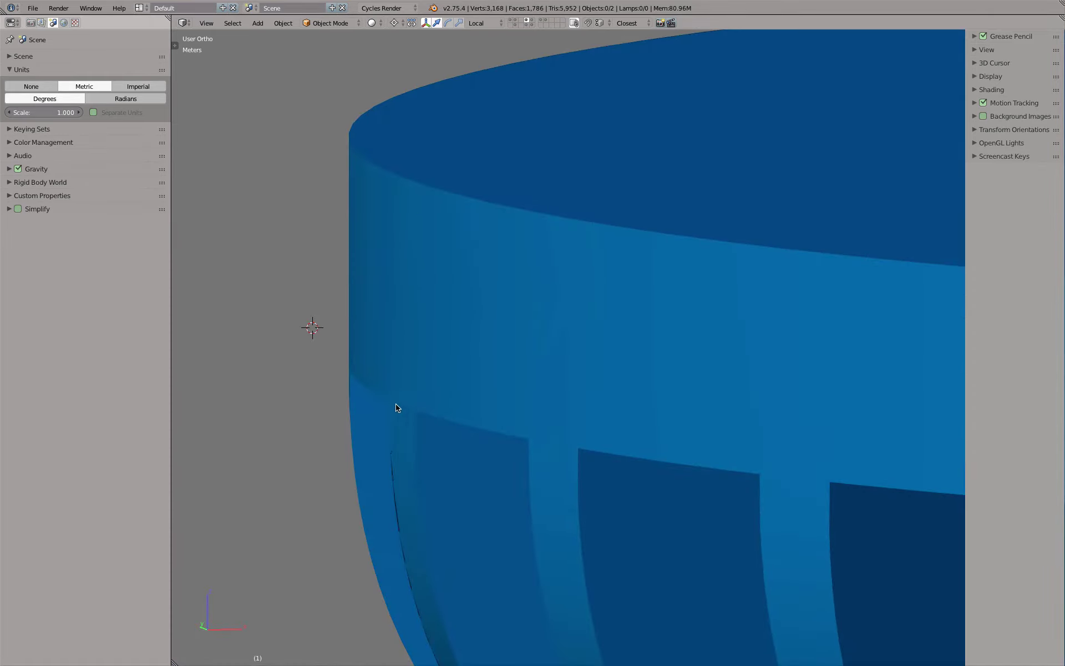
pyautogui.press('KP_1')
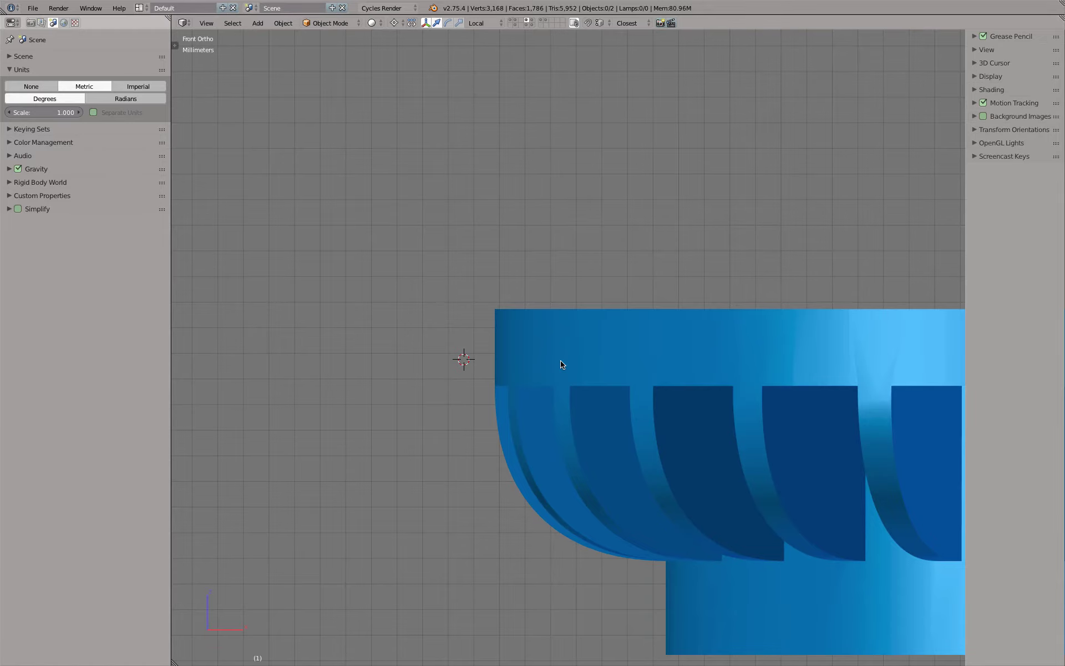
pyautogui.moveTo(562, 364); pyautogui.dragTo(564, 394, button='middle')
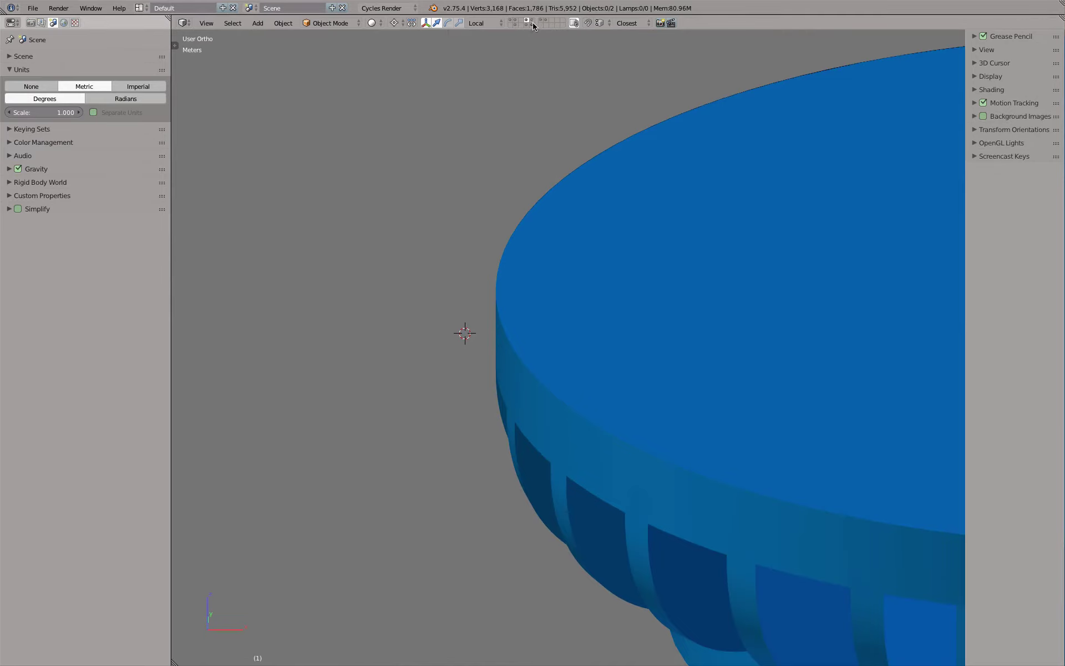
pyautogui.moveTo(534, 46)
pyautogui.mouseDown(button='middle')
pyautogui.moveTo(553, 186)
pyautogui.moveTo(653, 305)
pyautogui.mouseUp(button='middle')
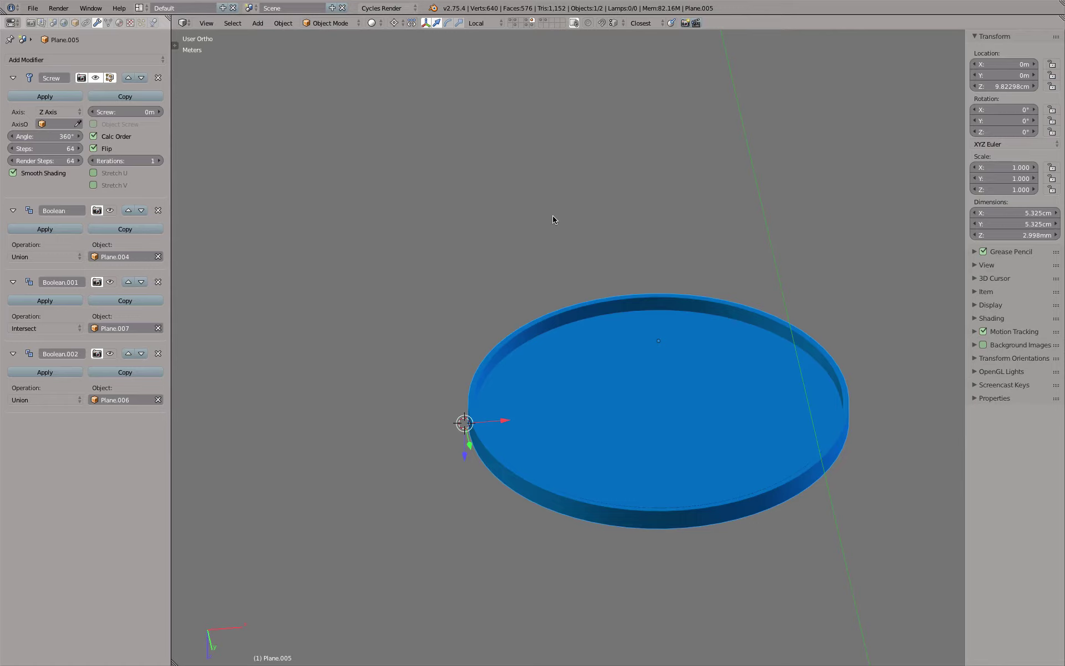
# Enable the Boolean's viewport display to show the fins on the flat disc and orbit to check.
pyautogui.click(110, 211)
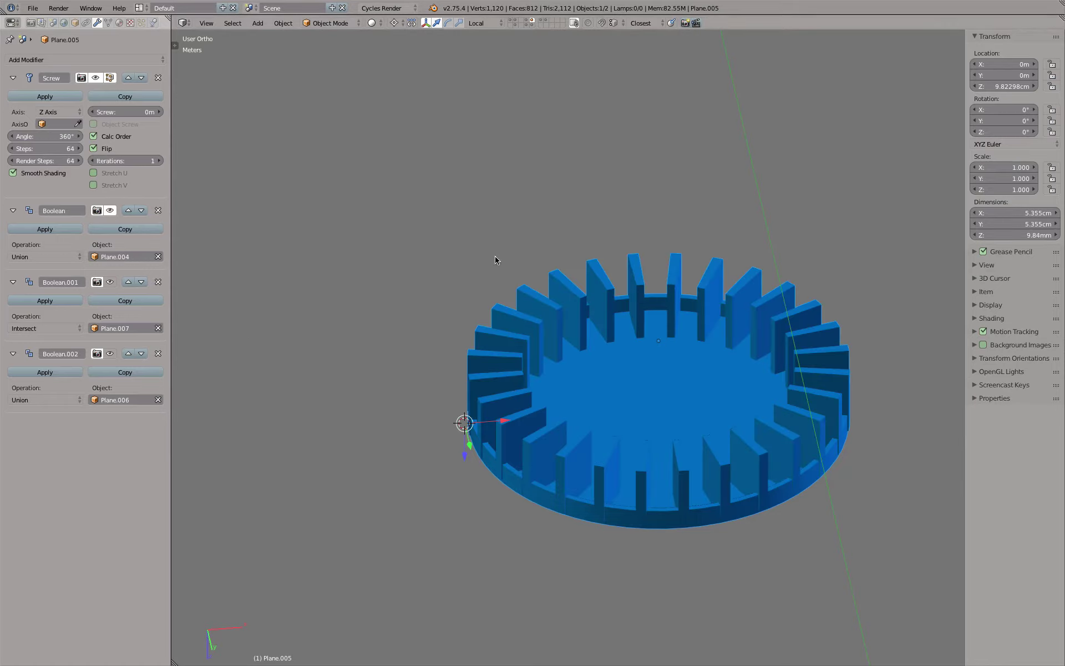
pyautogui.moveTo(497, 259)
pyautogui.mouseDown(button='middle')
pyautogui.moveTo(418, 298)
pyautogui.moveTo(392, 270)
pyautogui.mouseUp(button='middle')
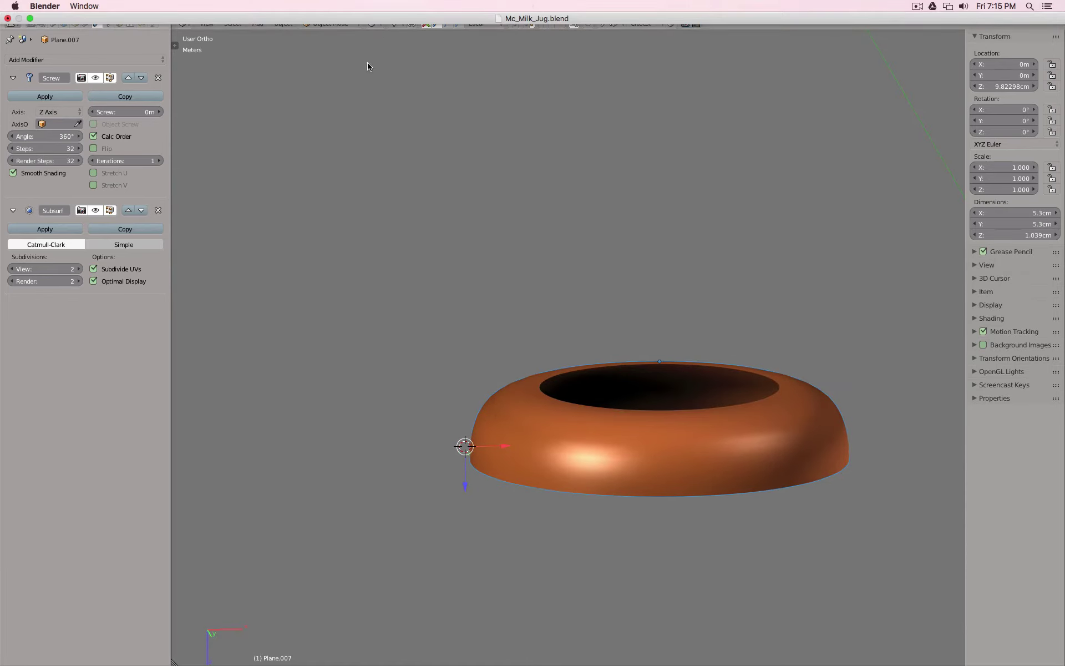
# Reveal the hidden objects and compare the finned cap in front wireframe view.
pyautogui.press('KP_1')
pyautogui.hotkey('alt', 'h')
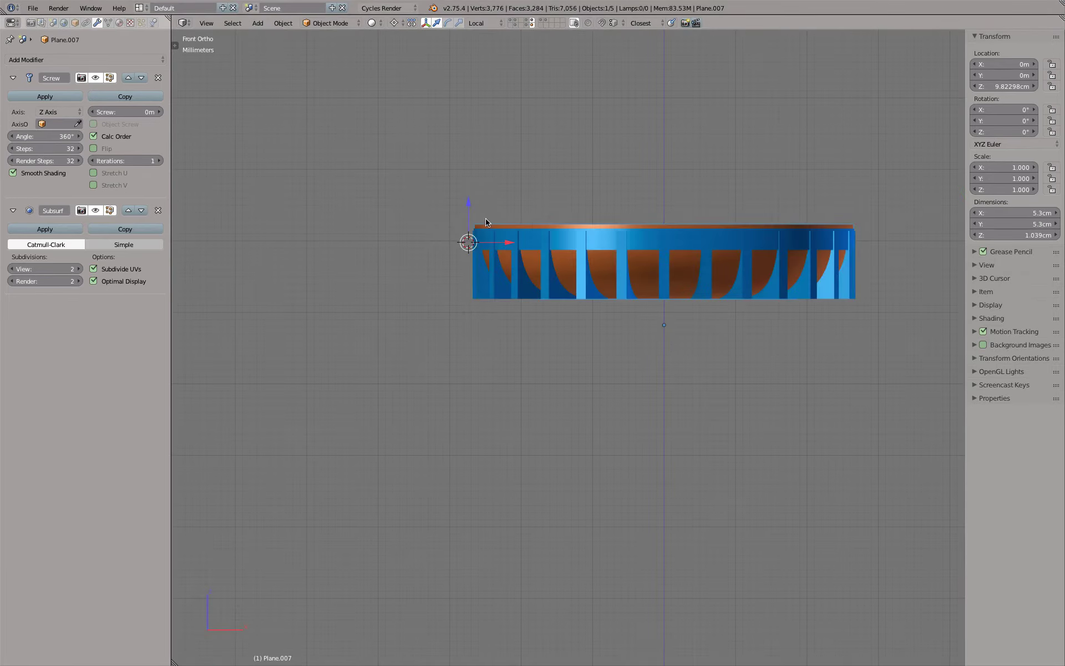
pyautogui.scroll(5, 483, 222)
pyautogui.scroll(4, 483, 222)
pyautogui.moveTo(397, 210)
pyautogui.mouseDown(button='middle')
pyautogui.moveTo(397, 225)
pyautogui.moveTo(383, 222)
pyautogui.mouseUp(button='middle')
pyautogui.press('z')
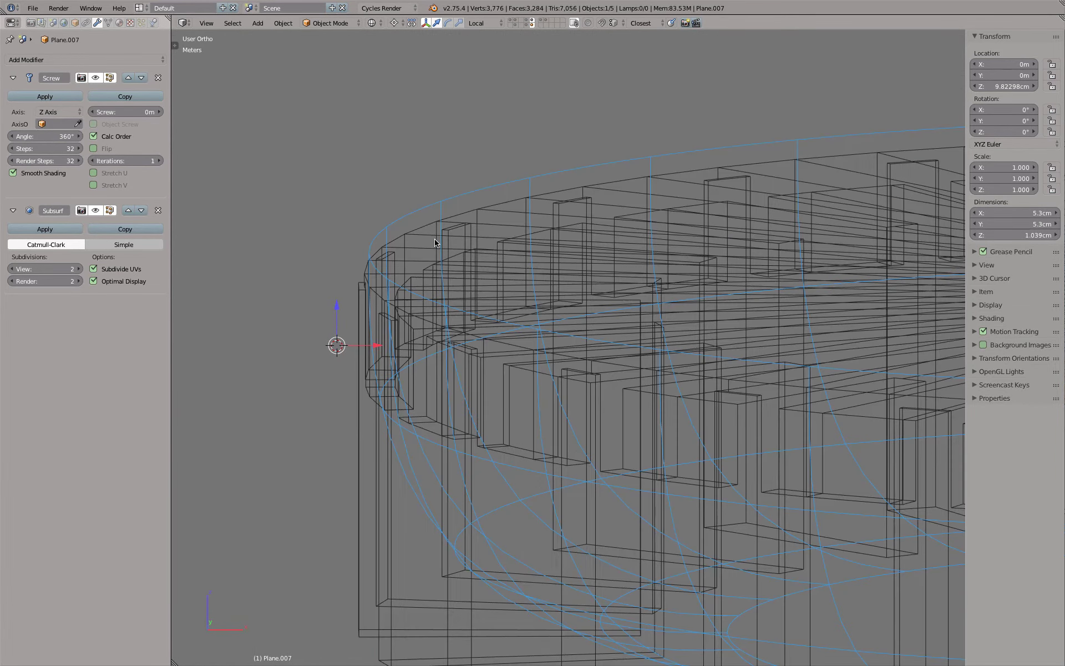
pyautogui.press('KP_1')
pyautogui.press('z')
pyautogui.moveTo(376, 281)
pyautogui.mouseDown(button='middle')
pyautogui.moveTo(356, 257)
pyautogui.moveTo(351, 309)
pyautogui.moveTo(380, 315)
pyautogui.moveTo(431, 363)
pyautogui.mouseUp(button='middle')
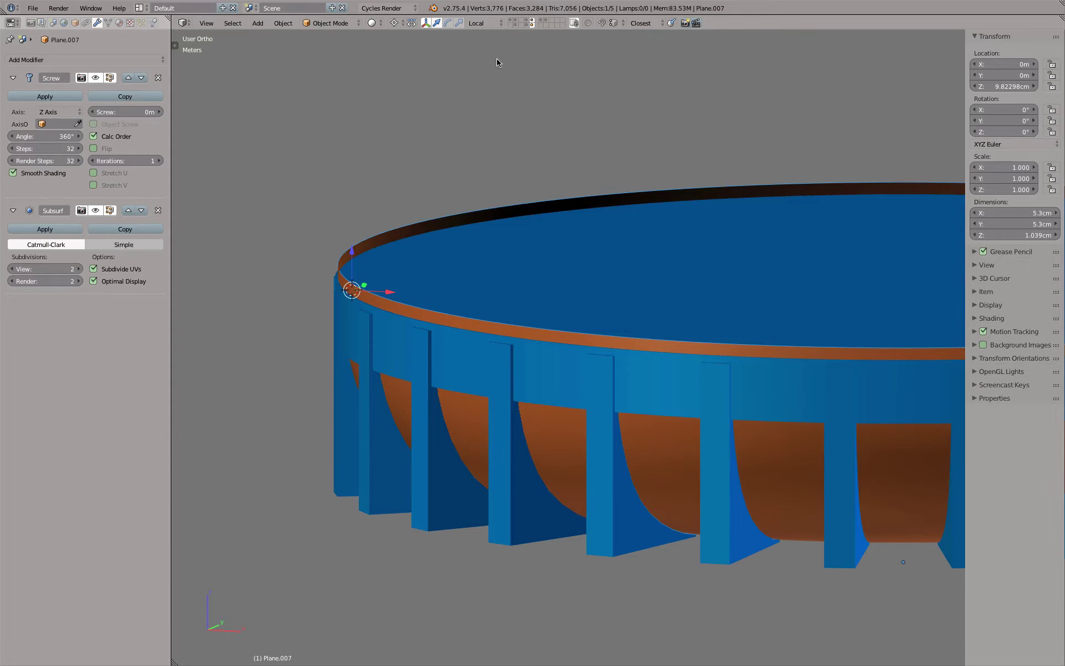
# Show the remaining scene objects and check the profile curve BezierCurve.001 in front wireframe.
pyautogui.keyDown('shift'); pyautogui.click(512, 25); pyautogui.keyUp('shift')
pyautogui.press('KP_1')
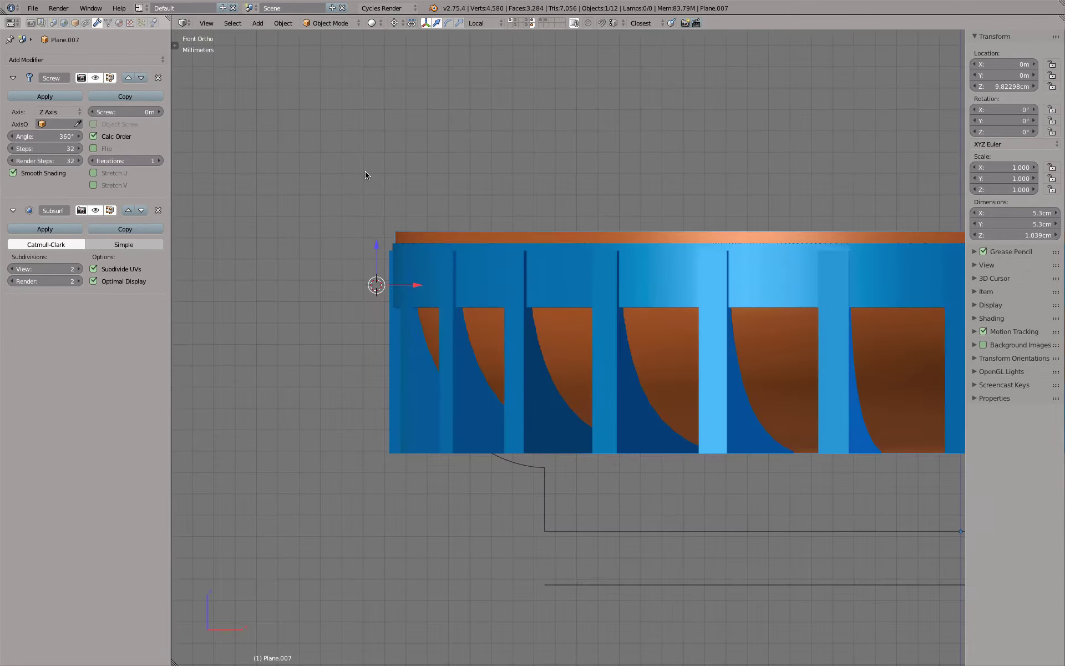
pyautogui.rightClick(546, 478)
pyautogui.scroll(2, 376, 305)
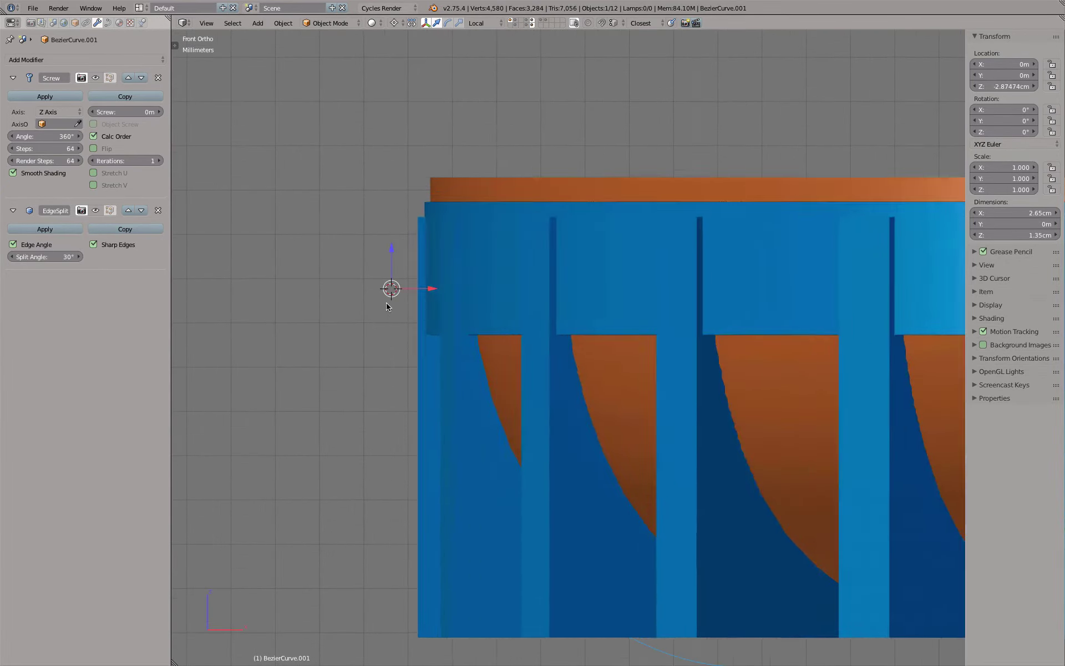
pyautogui.press('z')
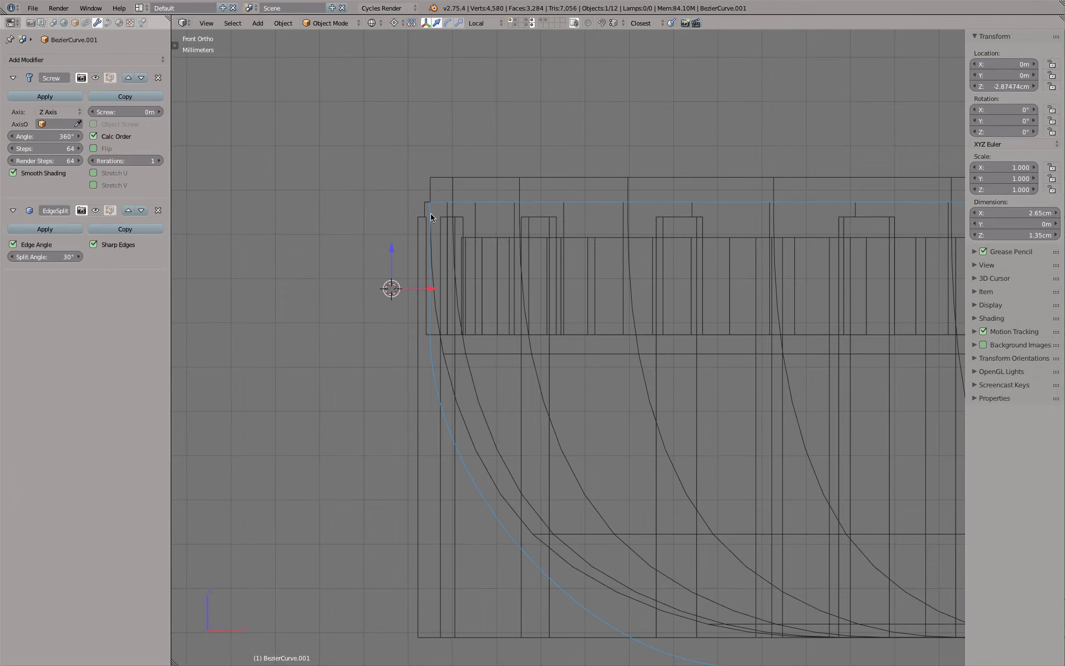
pyautogui.press('z')
pyautogui.moveTo(425, 234); pyautogui.dragTo(439, 239, button='middle')
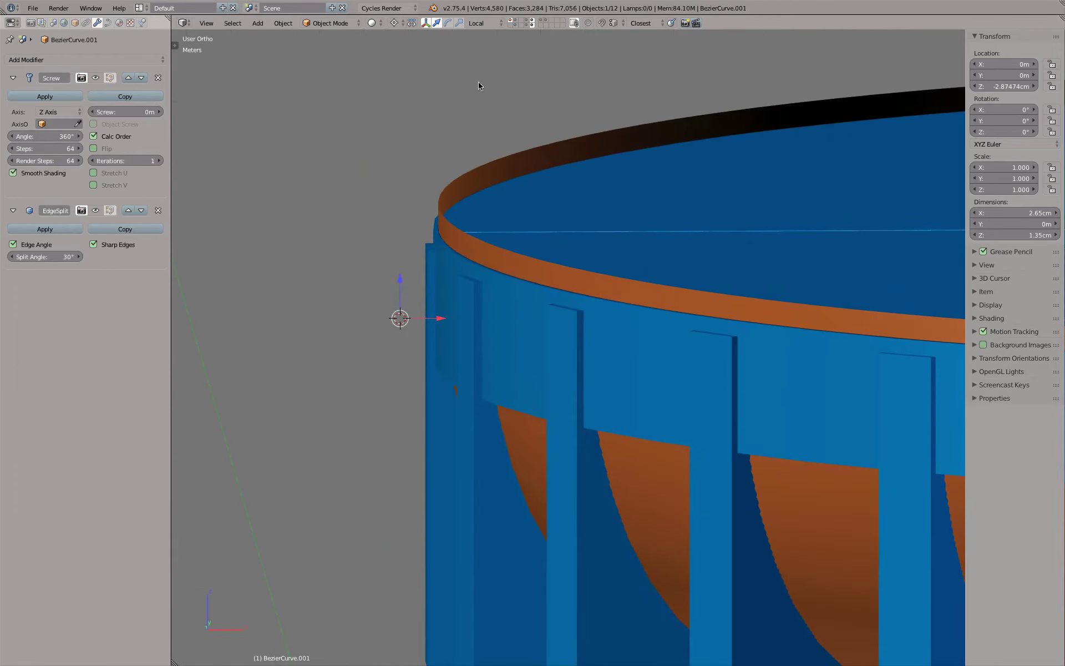
# Disable the finned cap's Boolean display and hide the orange bowl and profile curve.
pyautogui.rightClick(465, 364)
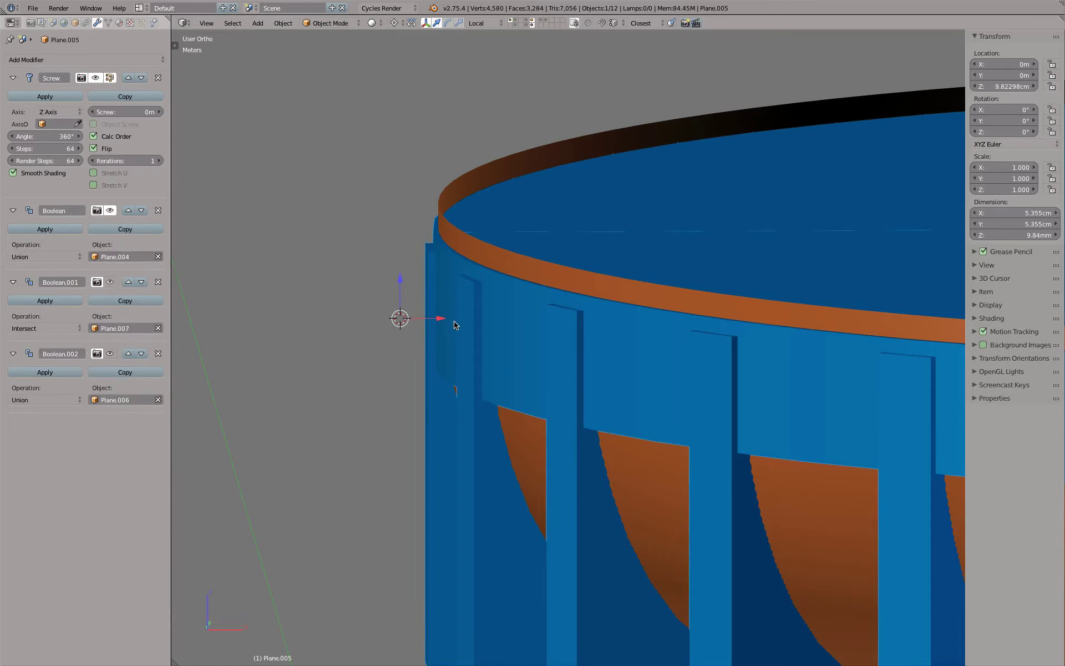
pyautogui.click(113, 211)
pyautogui.hotkey('ctrl', 'z')
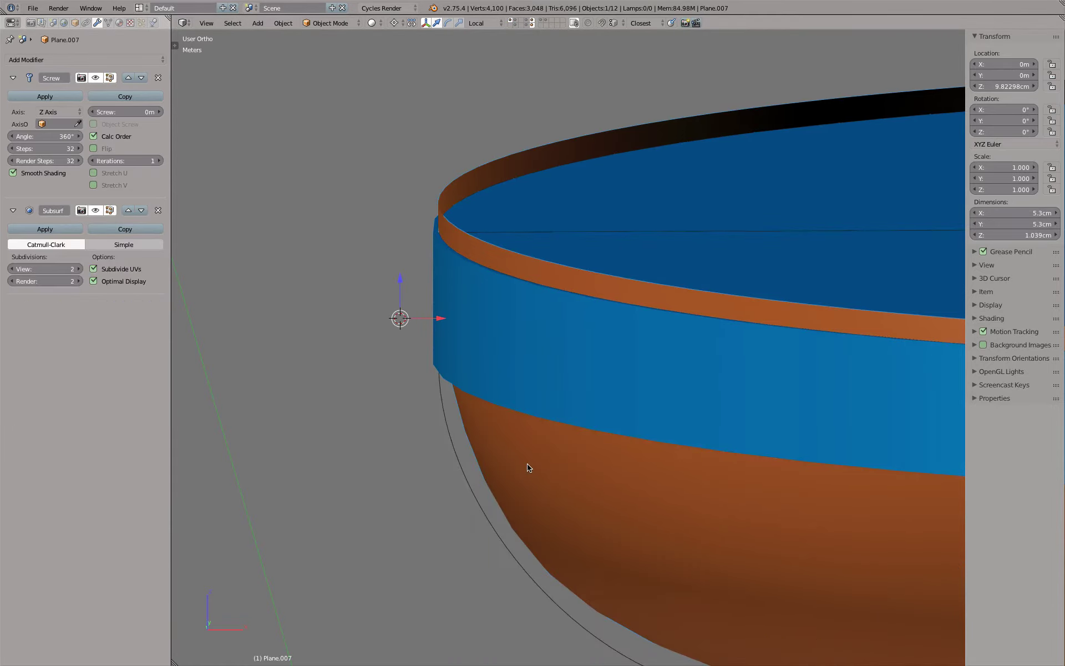
pyautogui.hotkey('ctrl', 'z')
pyautogui.hotkey('ctrl', 'z')
pyautogui.moveTo(537, 469)
pyautogui.mouseDown(button='middle')
pyautogui.moveTo(511, 409)
pyautogui.moveTo(523, 420)
pyautogui.mouseUp(button='middle')
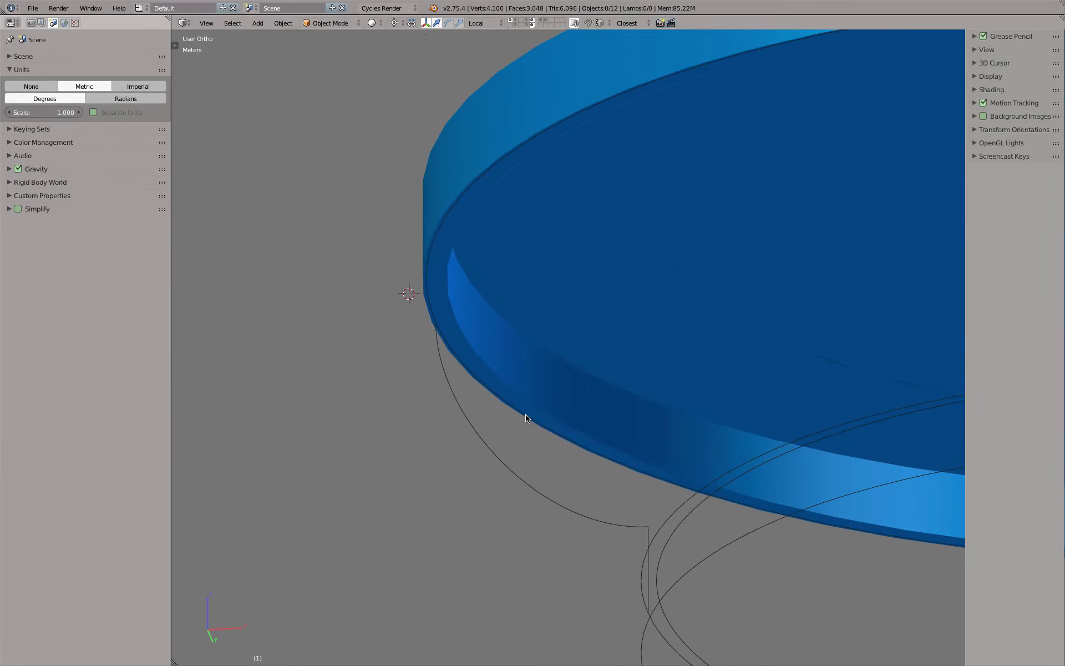
pyautogui.press('KP_1')
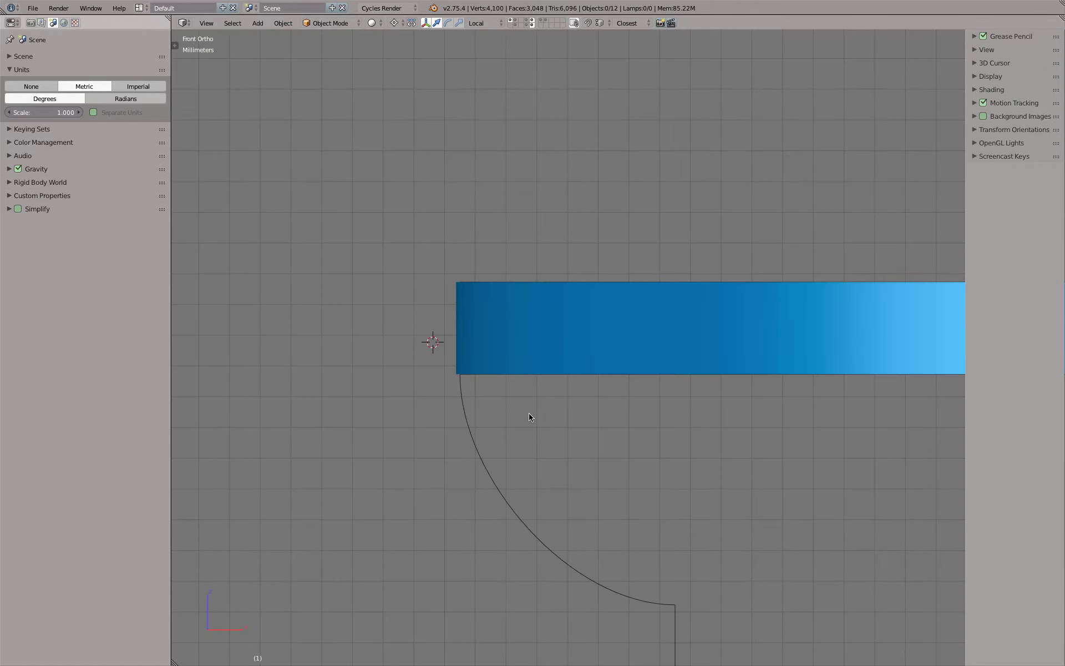
pyautogui.press('2')
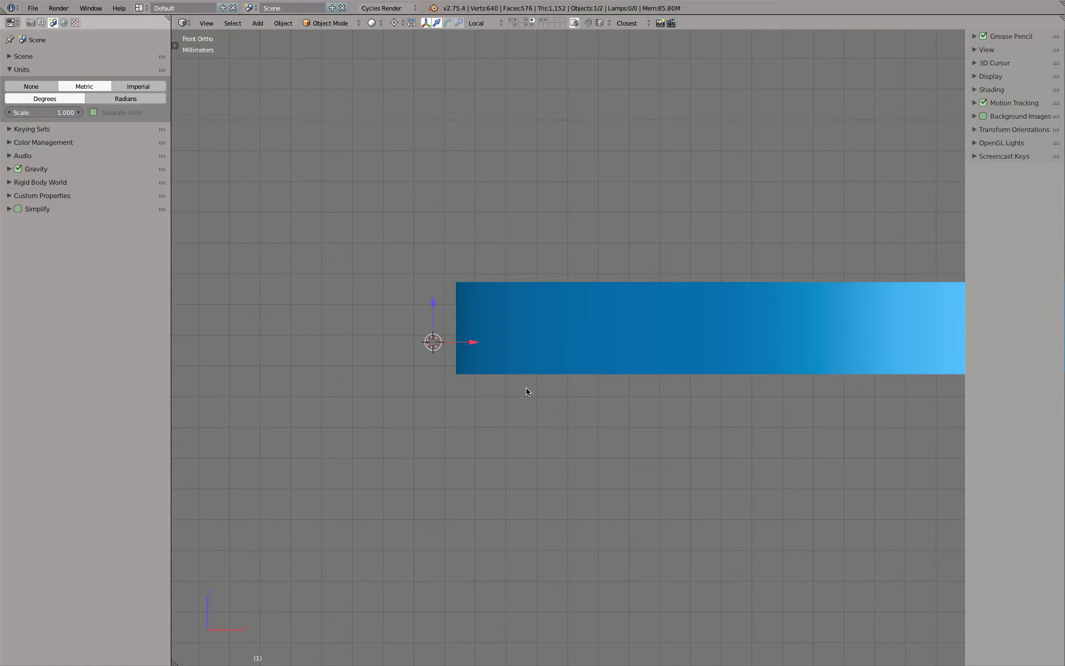
pyautogui.rightClick(522, 288)
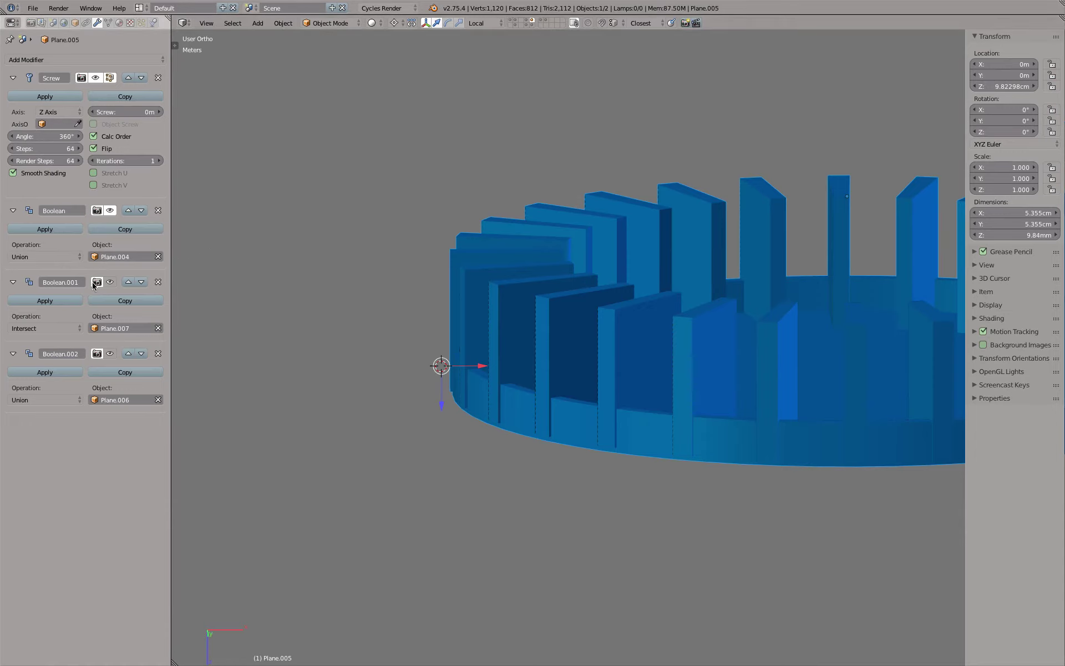
# Enable the cap's intersect Boolean and show the orange inner ring with the blue cap in wireframe.
pyautogui.click(111, 282)
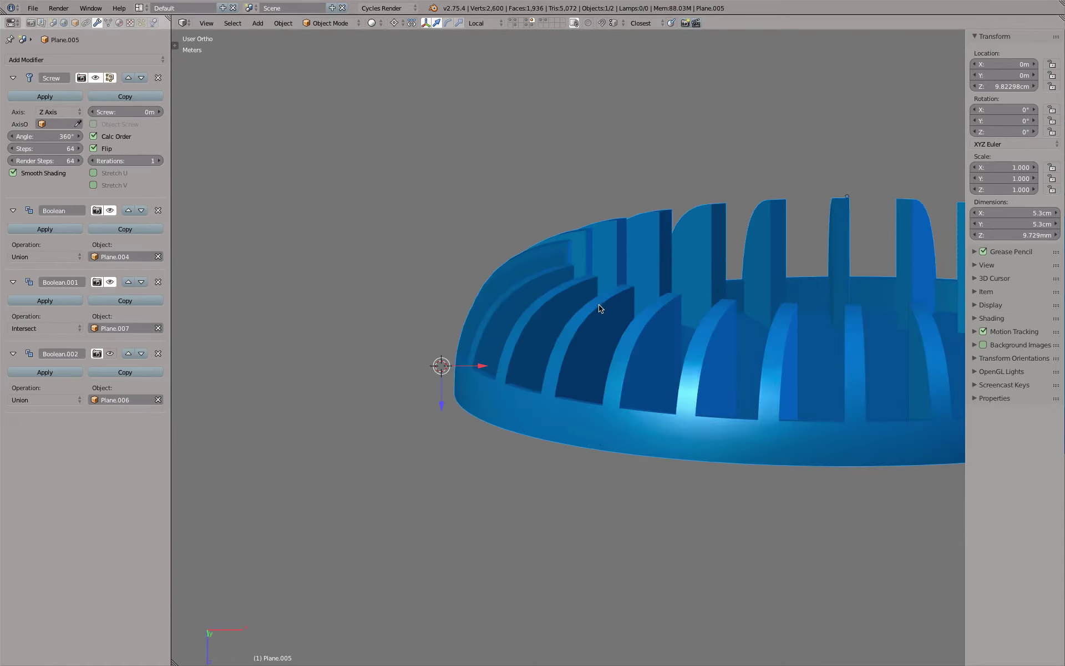
pyautogui.moveTo(599, 307)
pyautogui.mouseDown(button='middle')
pyautogui.moveTo(544, 281)
pyautogui.moveTo(560, 201)
pyautogui.mouseUp(button='middle')
pyautogui.click(531, 26)
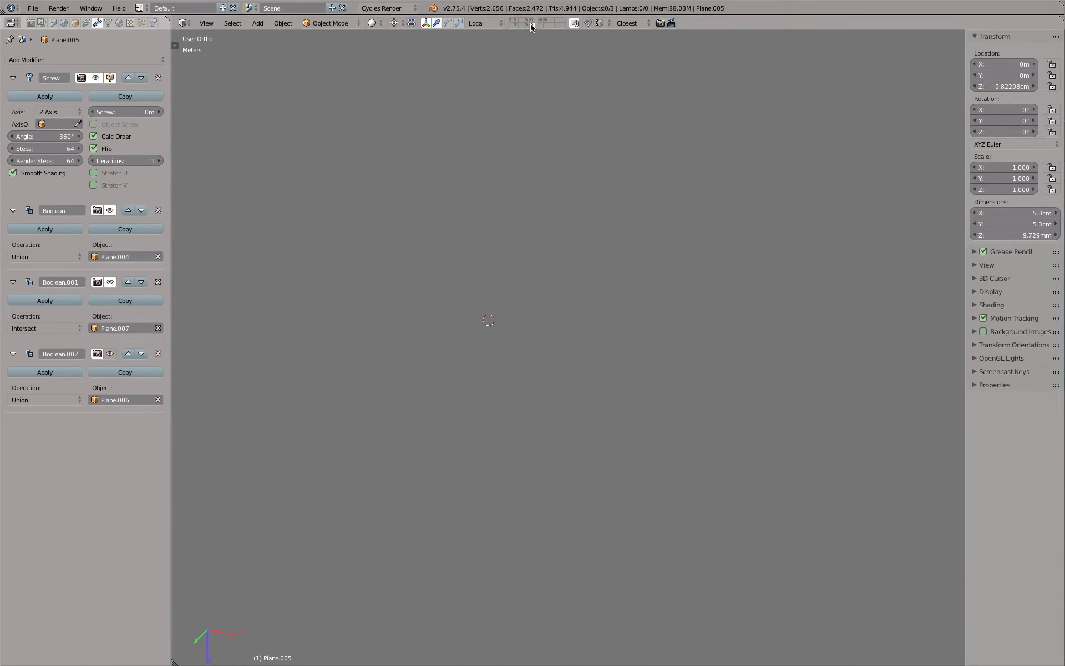
pyautogui.press('1')
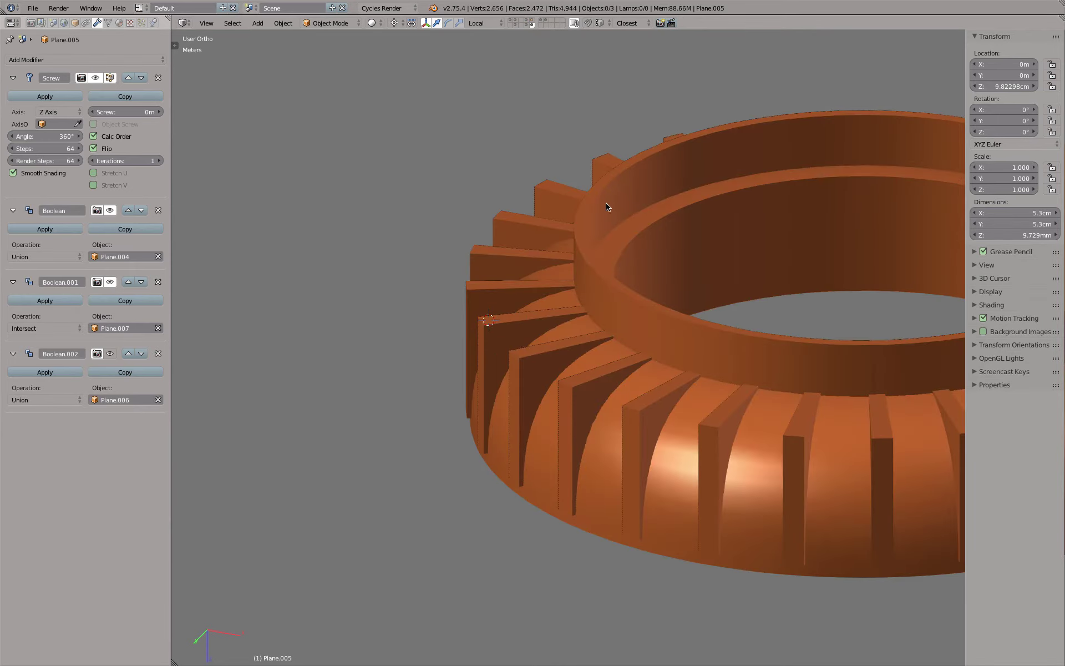
pyautogui.rightClick(673, 269)
pyautogui.press('z')
pyautogui.press('z')
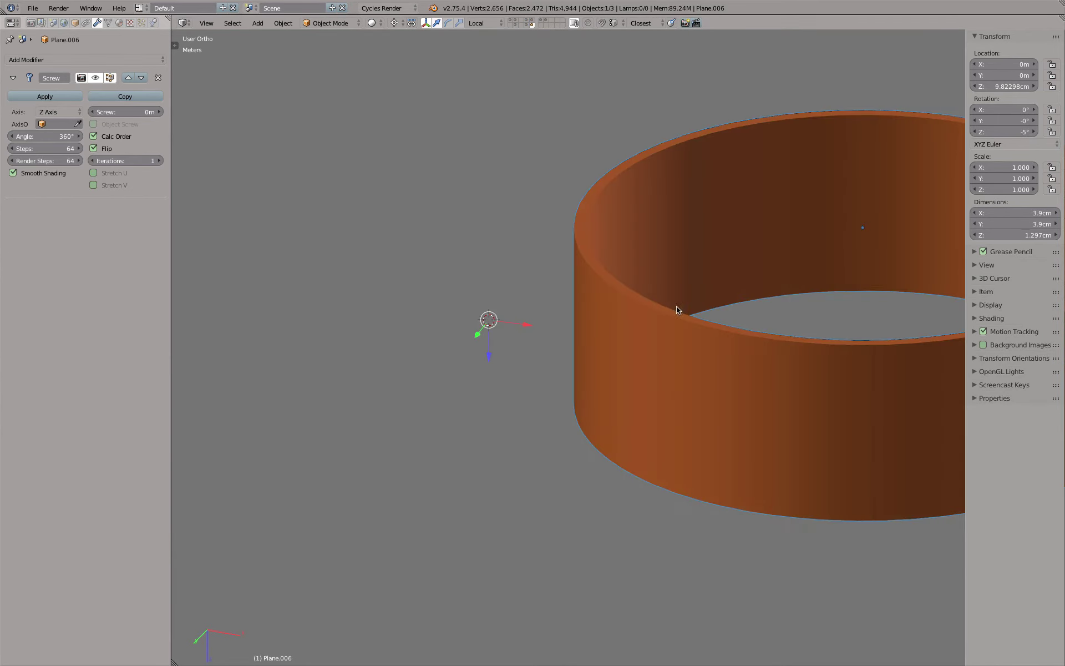
pyautogui.keyDown('shift'); pyautogui.click(534, 26); pyautogui.keyUp('shift')
pyautogui.moveTo(607, 284); pyautogui.dragTo(526, 325, button='middle')
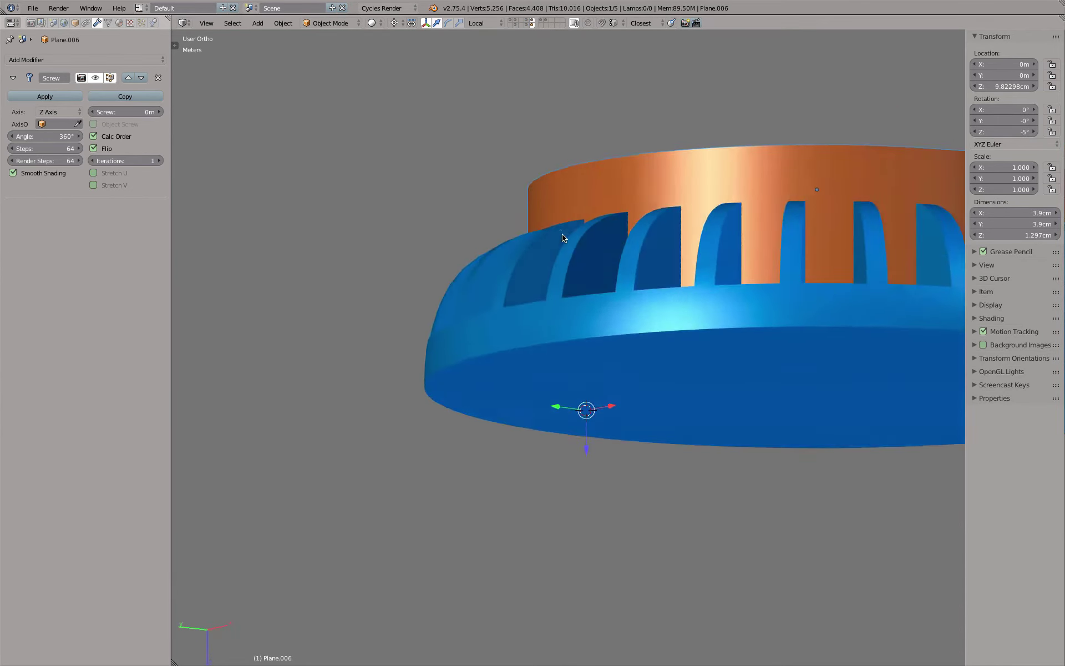
# Clip the bottom view to a box region and inspect the cap's cross-section.
pyautogui.press('ctrl+KP_7')
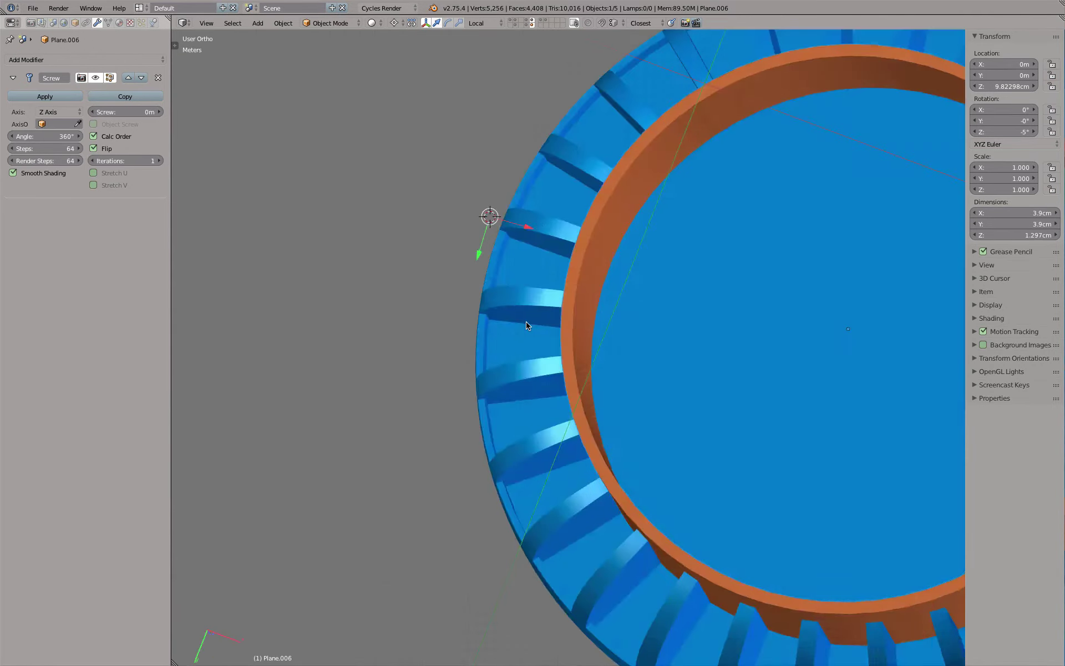
pyautogui.hotkey('alt', 'b')
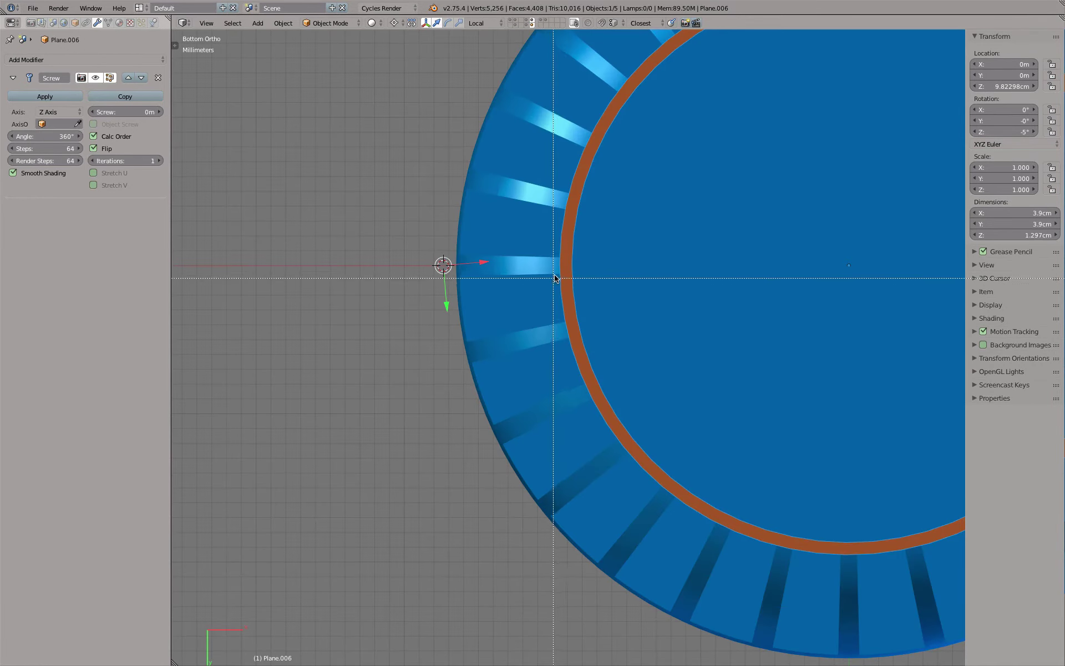
pyautogui.moveTo(579, 265); pyautogui.dragTo(390, 135)
pyautogui.moveTo(405, 163)
pyautogui.mouseDown(button='middle')
pyautogui.moveTo(548, 294)
pyautogui.moveTo(570, 294)
pyautogui.mouseUp(button='middle')
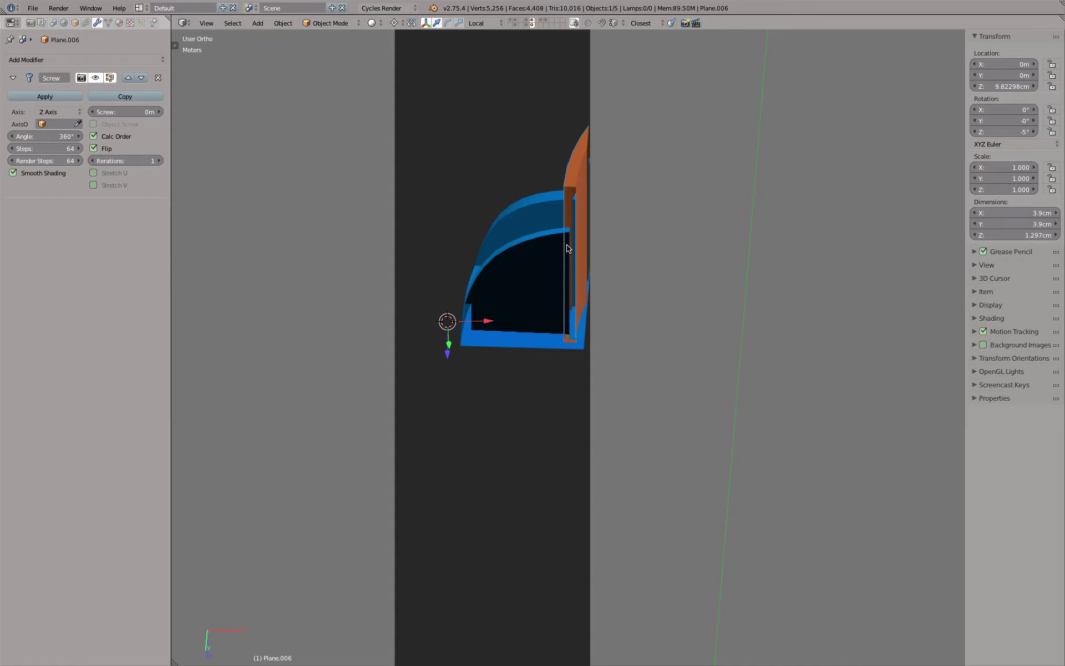
pyautogui.rightClick(522, 249)
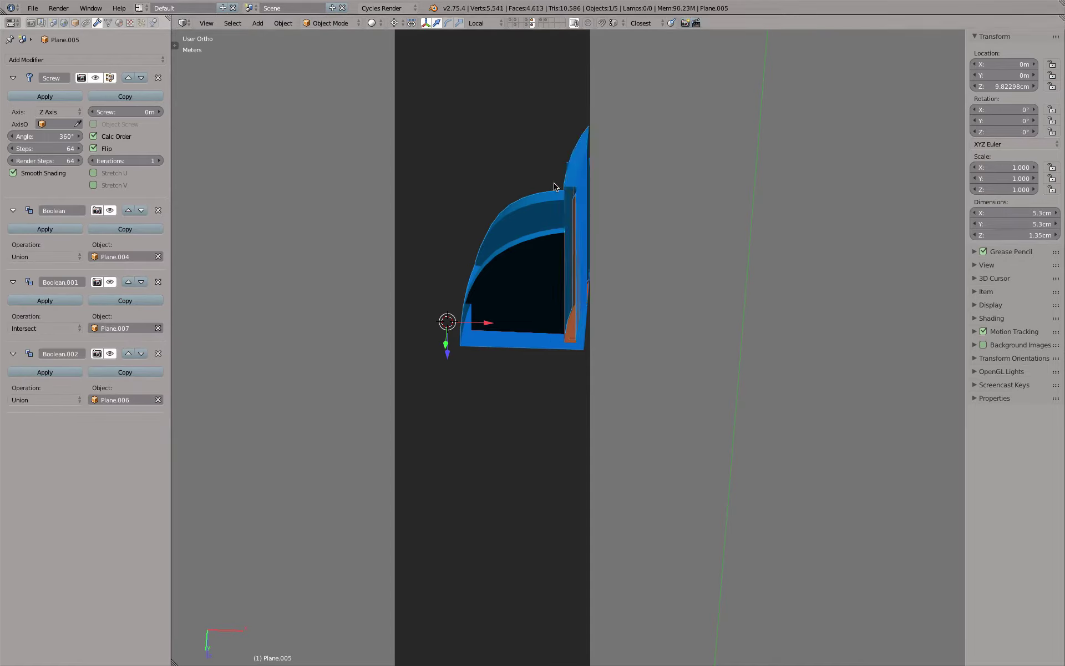
pyautogui.rightClick(574, 347)
pyautogui.press('a')
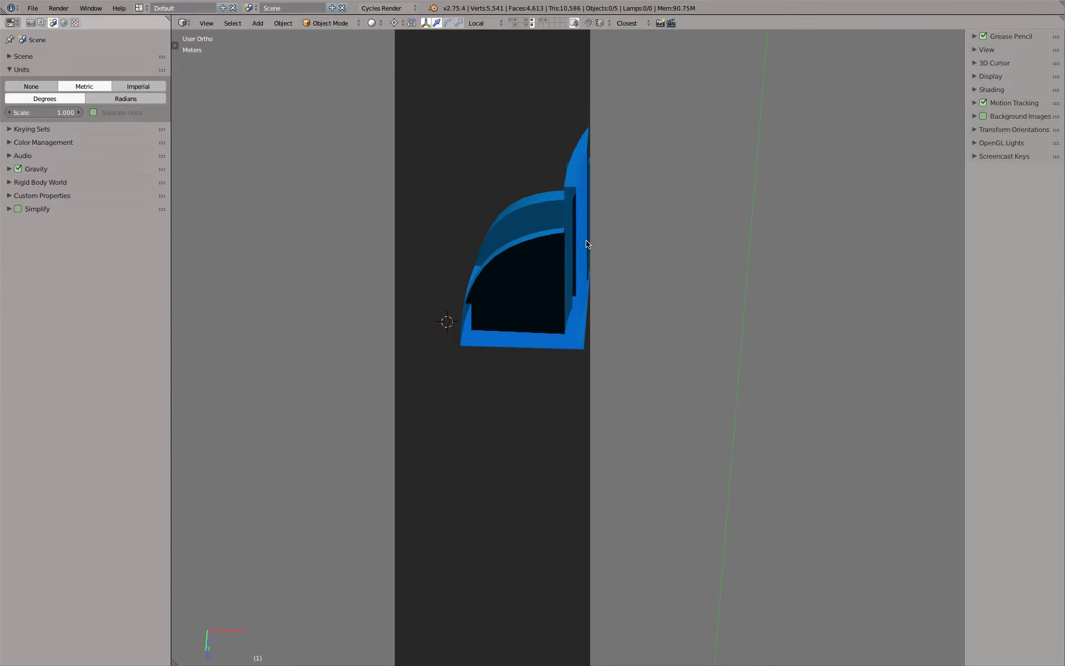
pyautogui.moveTo(587, 242)
pyautogui.mouseDown(button='middle')
pyautogui.moveTo(534, 240)
pyautogui.moveTo(527, 218)
pyautogui.moveTo(654, 221)
pyautogui.moveTo(673, 233)
pyautogui.moveTo(670, 293)
pyautogui.mouseUp(button='middle')
pyautogui.press('KP_1')
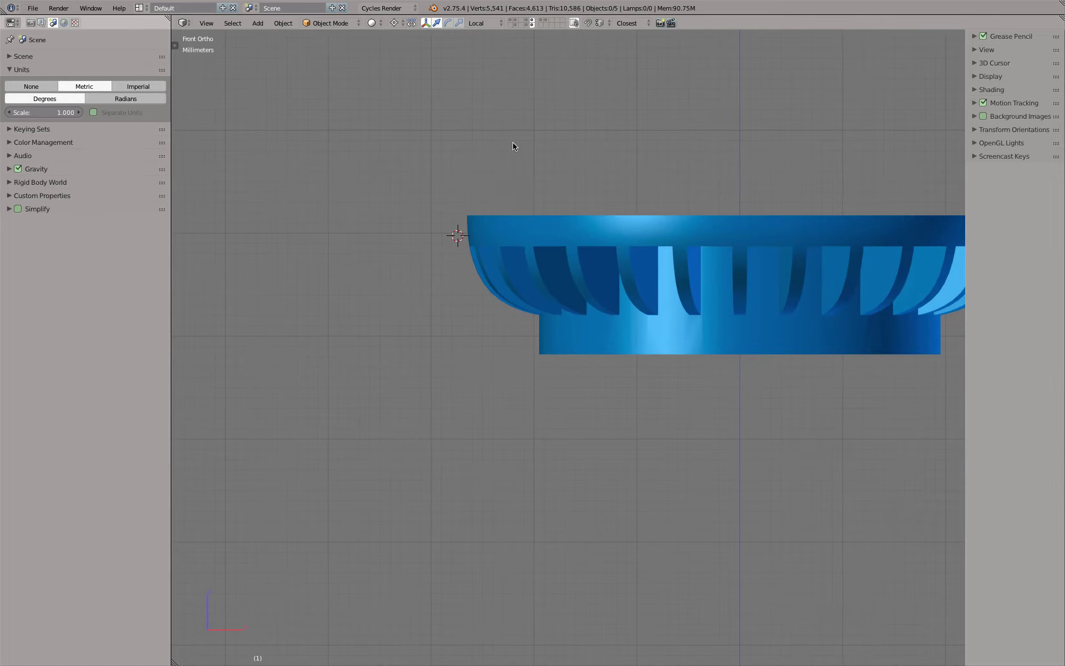
# Switch to the copper finned ring's layer, unhide it and select one fin spoke.
pyautogui.click(532, 26)
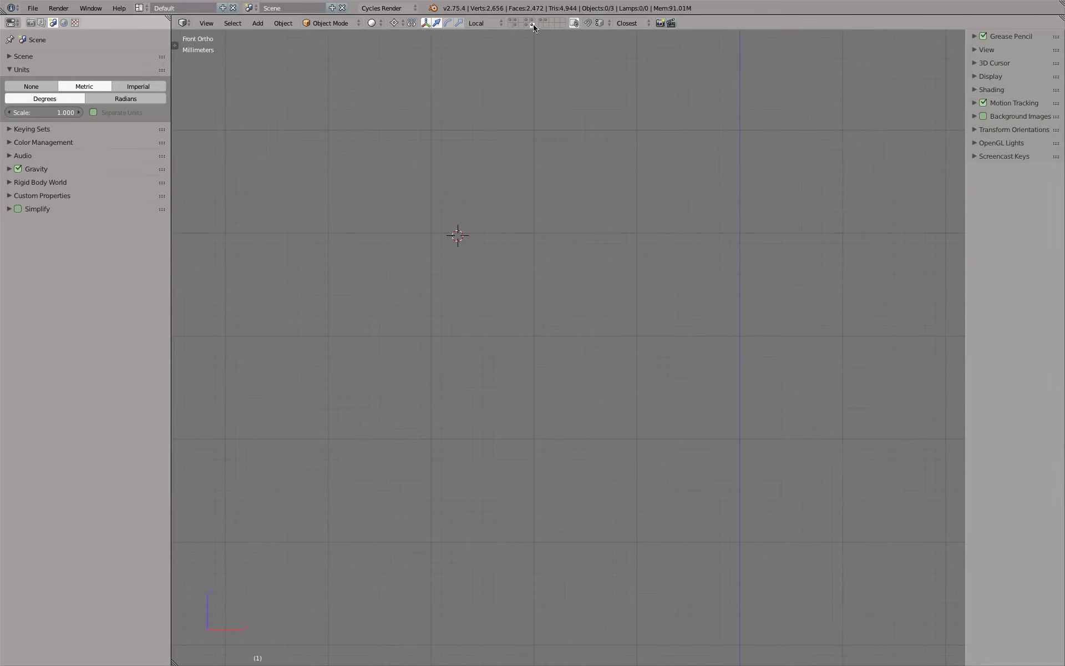
pyautogui.hotkey('alt', 'h')
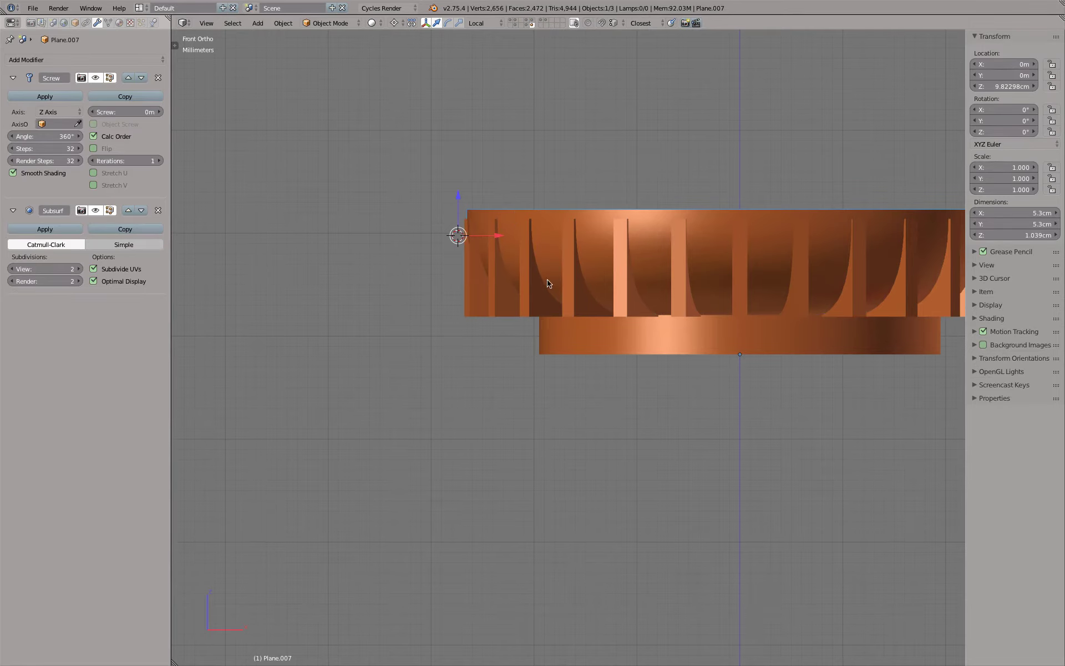
pyautogui.moveTo(560, 307); pyautogui.dragTo(522, 254, button='middle')
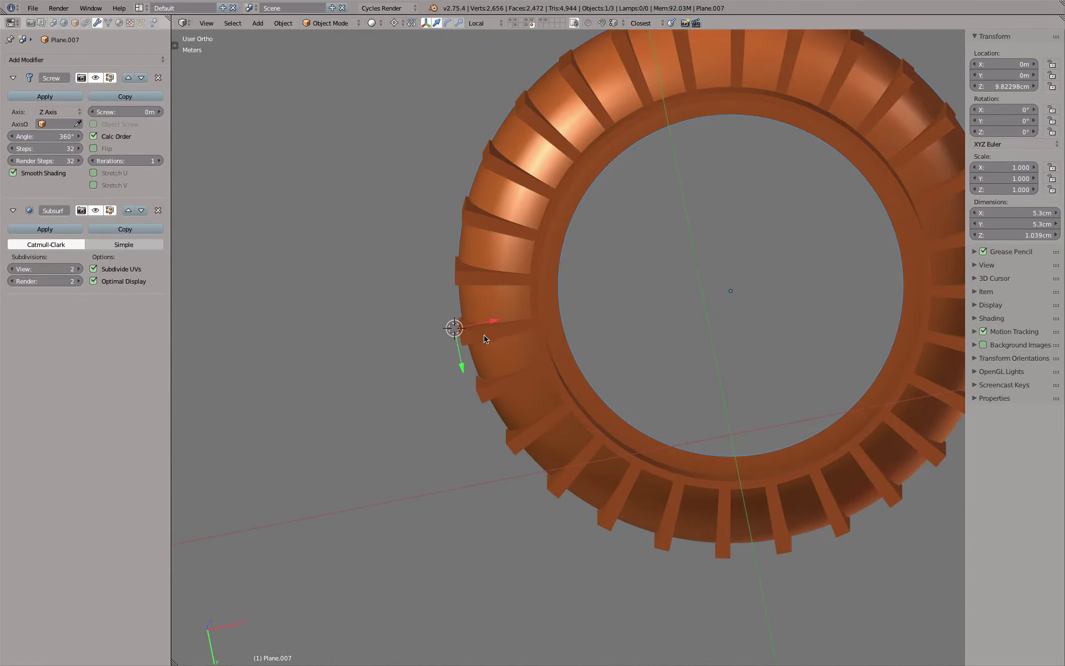
pyautogui.rightClick(486, 339)
# Inspect the fin spoke's mesh in Edit Mode from below, then return to object mode.
pyautogui.press('Tab')
pyautogui.scroll(2, 508, 319)
pyautogui.scroll(-2, 509, 318)
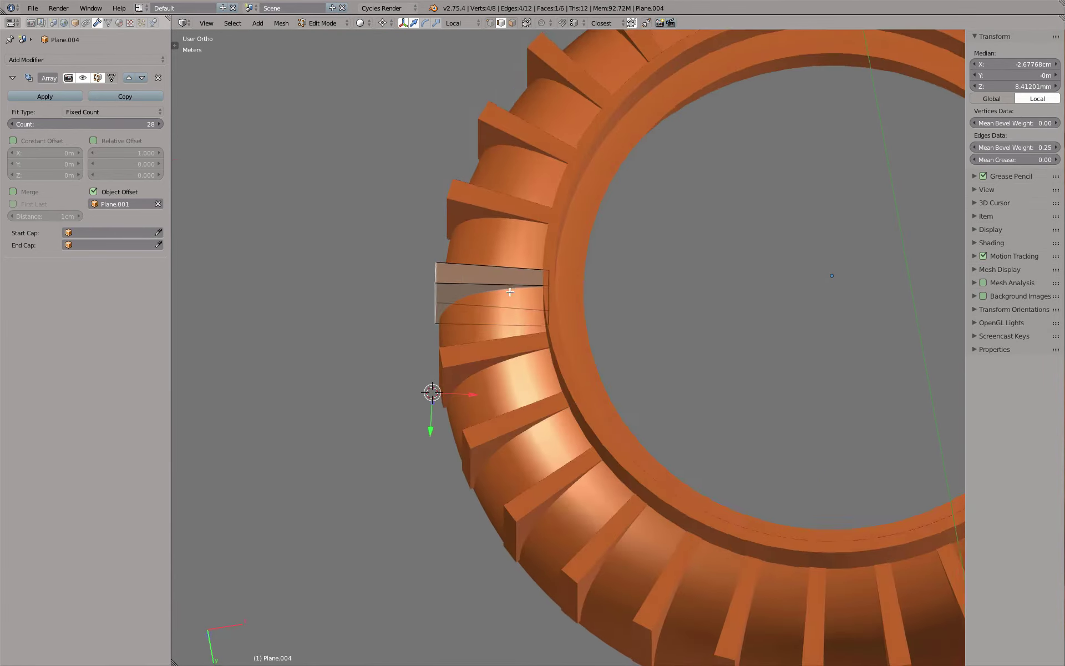
pyautogui.moveTo(510, 318); pyautogui.dragTo(509, 296, button='middle')
pyautogui.scroll(2, 509, 296)
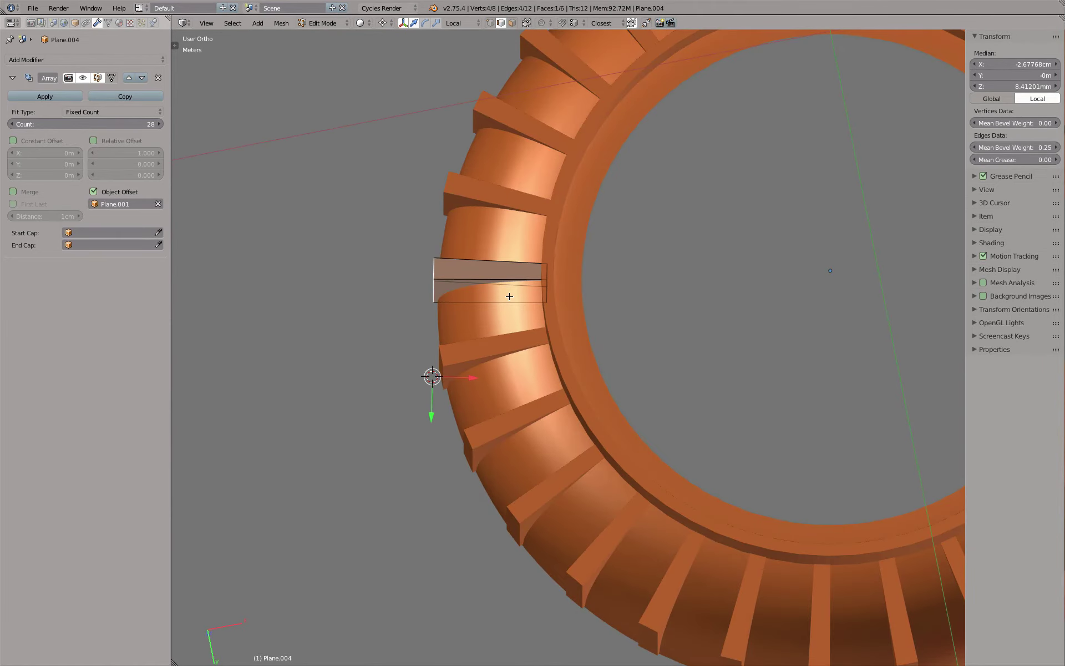
pyautogui.press('ctrl+KP_1')
pyautogui.keyDown('shift'); pyautogui.moveTo(528, 201); pyautogui.dragTo(517, 291, button='middle'); pyautogui.keyUp('shift')
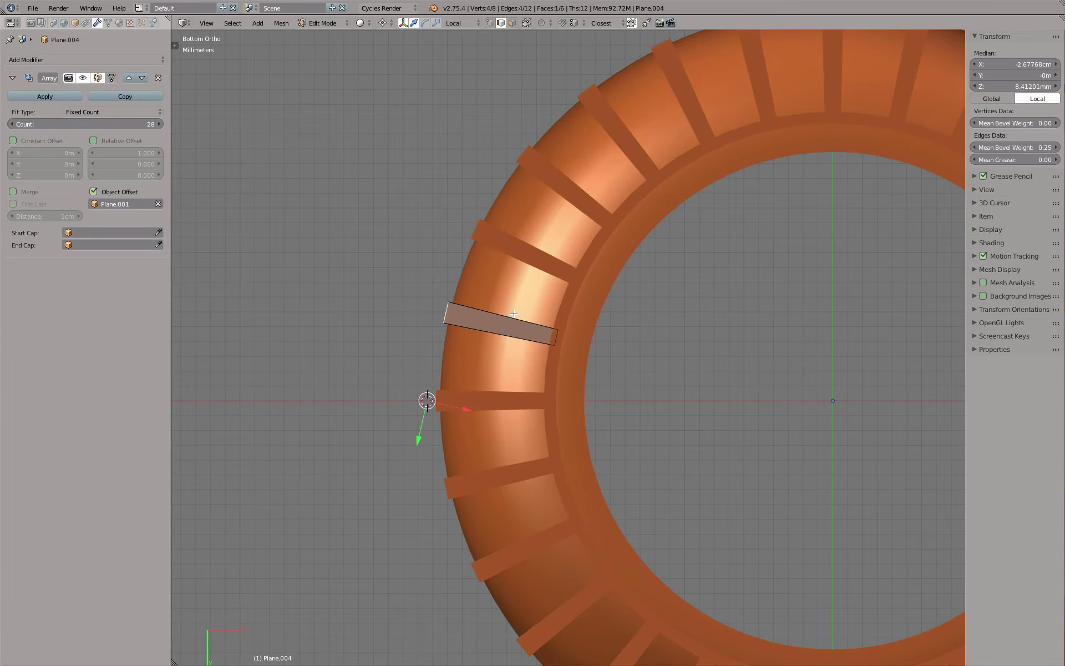
pyautogui.press('Tab')
# Turn off viewport display of the blue disc's cutout and fin Boolean modifiers.
pyautogui.scroll(-3, 564, 180)
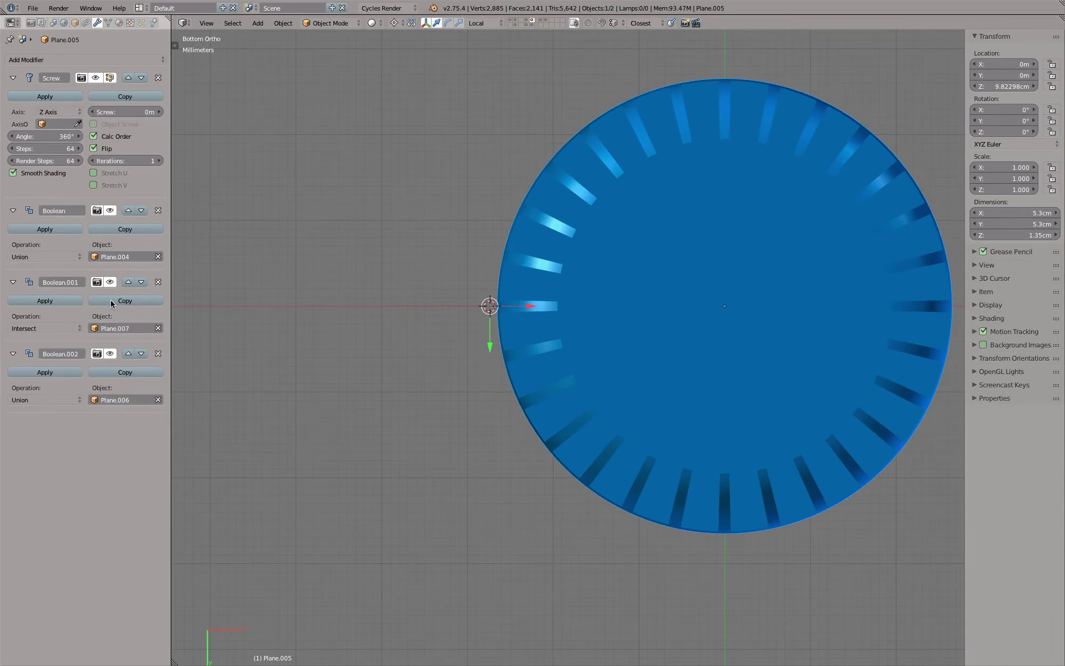
pyautogui.click(109, 353)
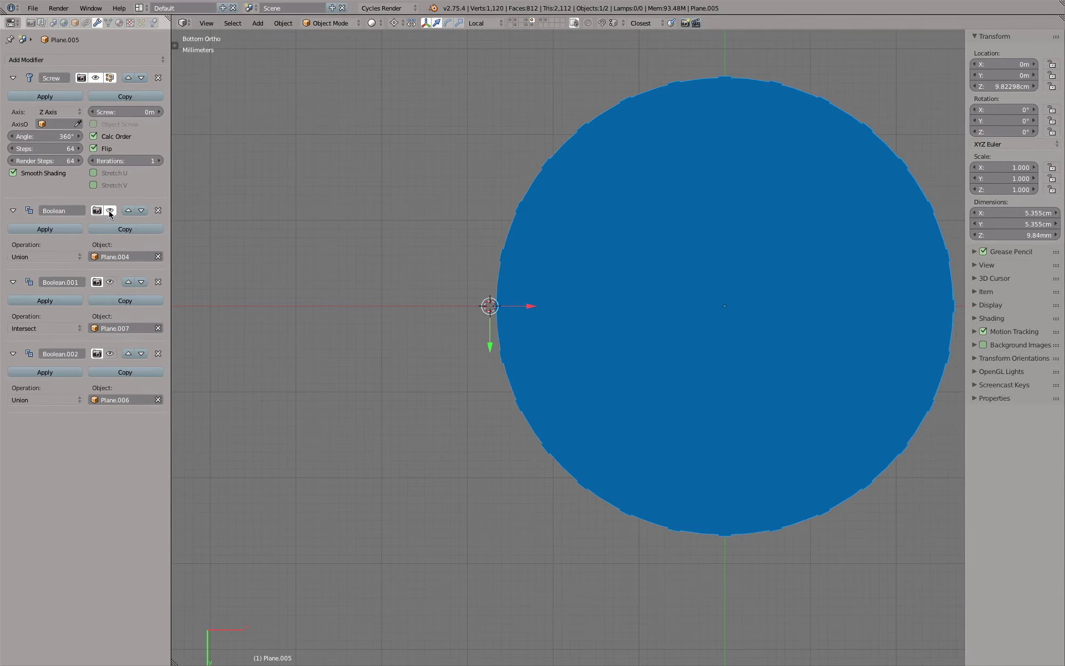
pyautogui.moveTo(261, 266); pyautogui.dragTo(256, 159, button='middle')
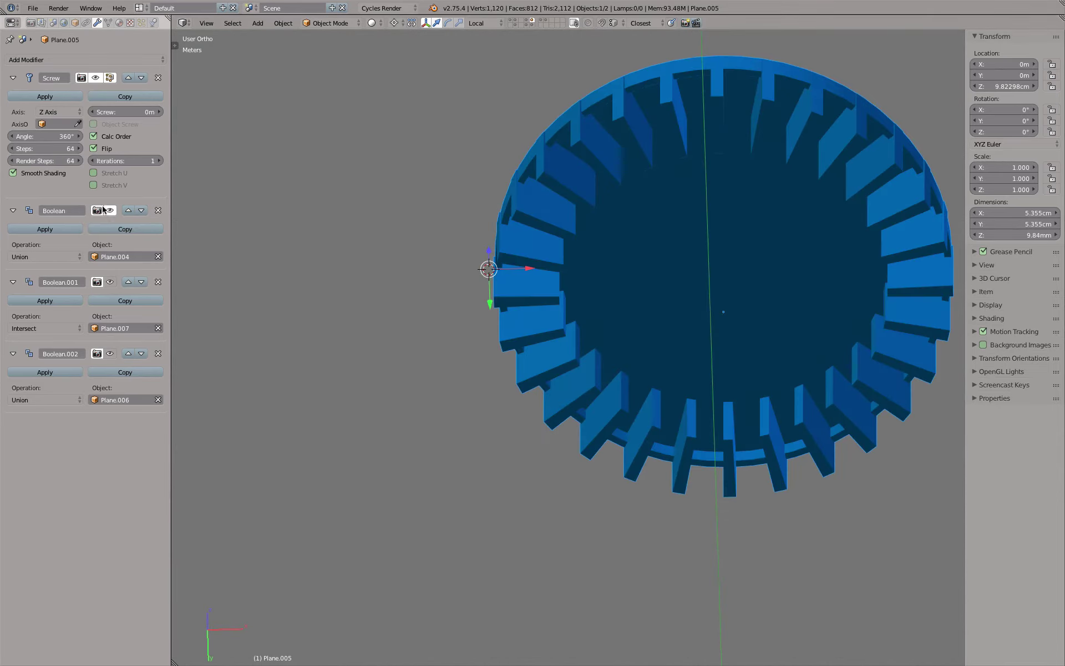
pyautogui.click(110, 210)
pyautogui.moveTo(352, 218); pyautogui.dragTo(589, 161, button='middle')
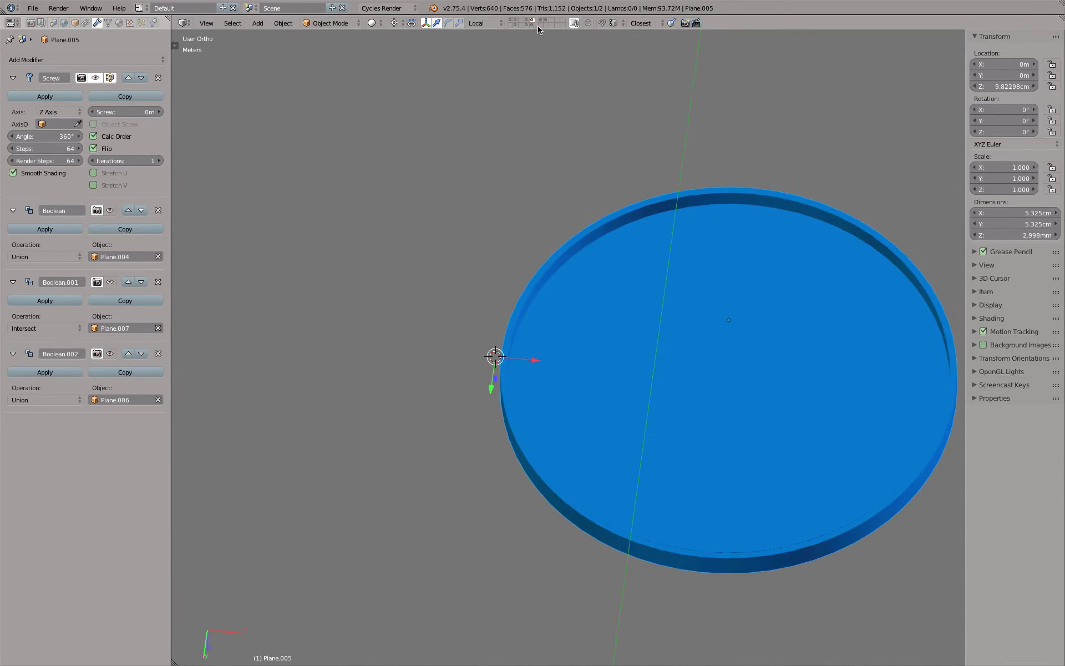
# Set the copper fin ring's Z rotation to 0.
pyautogui.click(532, 24)
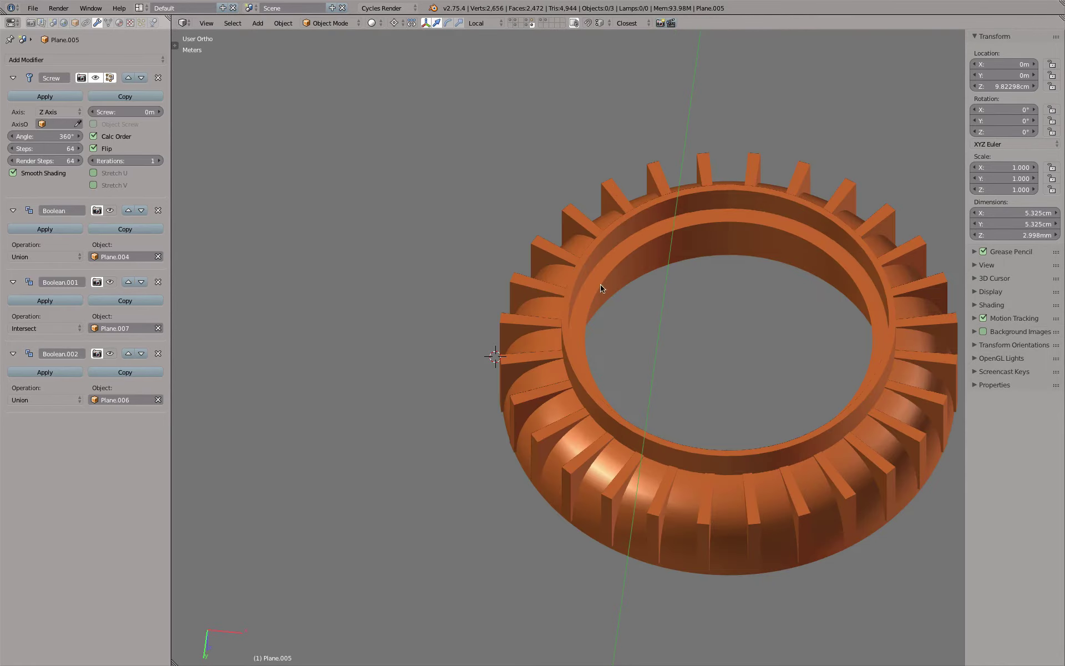
pyautogui.rightClick(509, 326)
pyautogui.click(1001, 131)
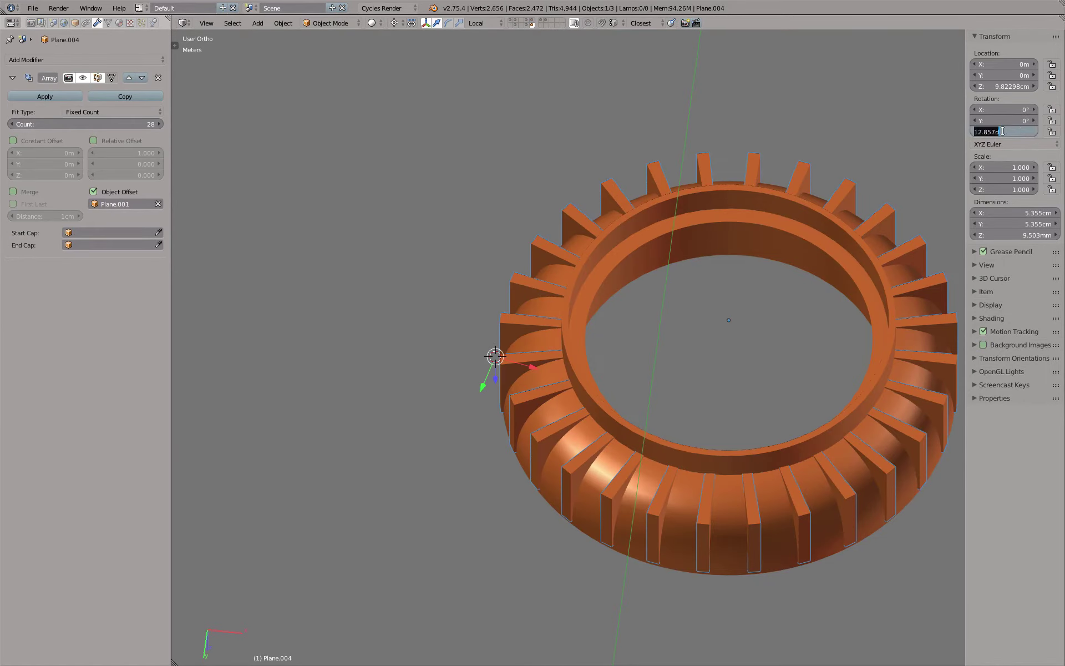
pyautogui.write('0')
pyautogui.press('Return')
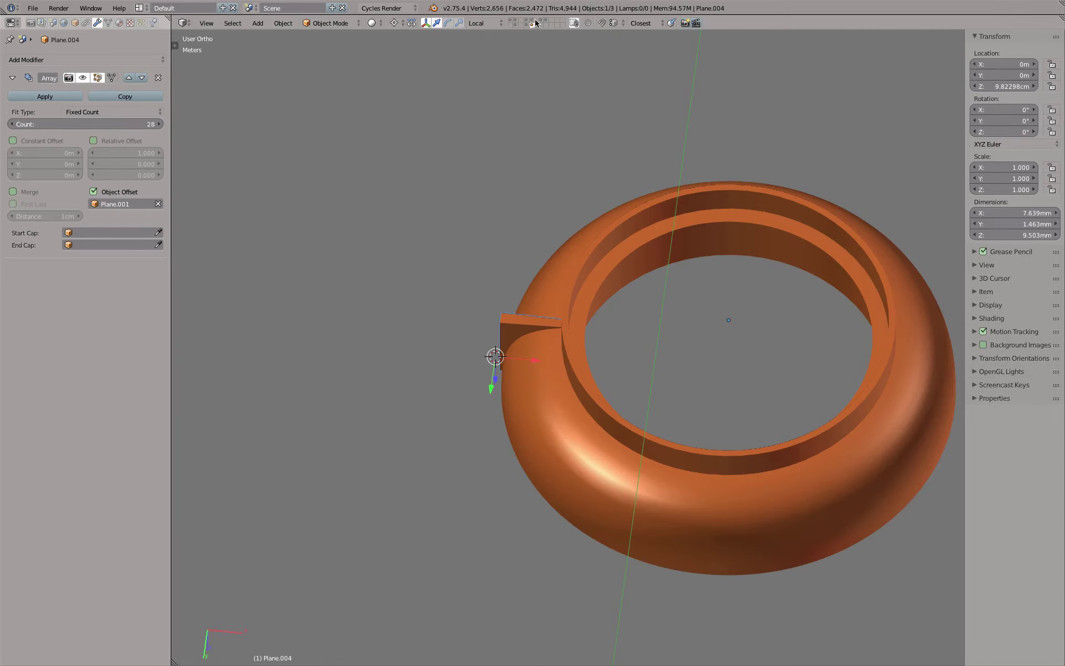
# Paste a 12.857° Z rotation onto the blue disc.
pyautogui.click(535, 23)
pyautogui.rightClick(634, 270)
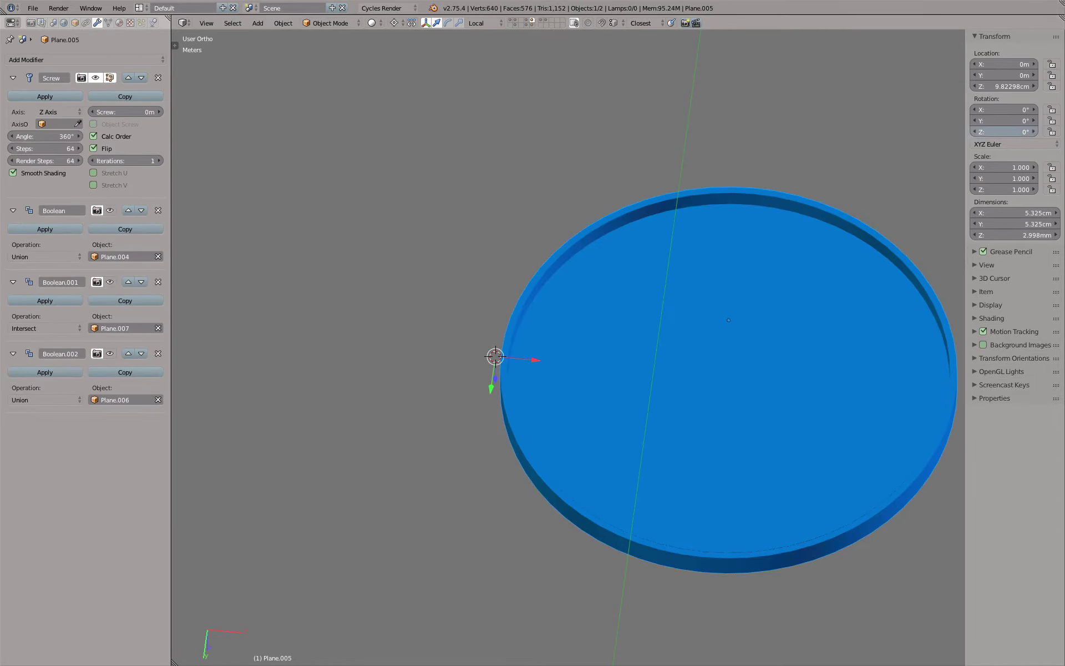
pyautogui.click(984, 131)
pyautogui.write('12.857d')
pyautogui.press('Return')
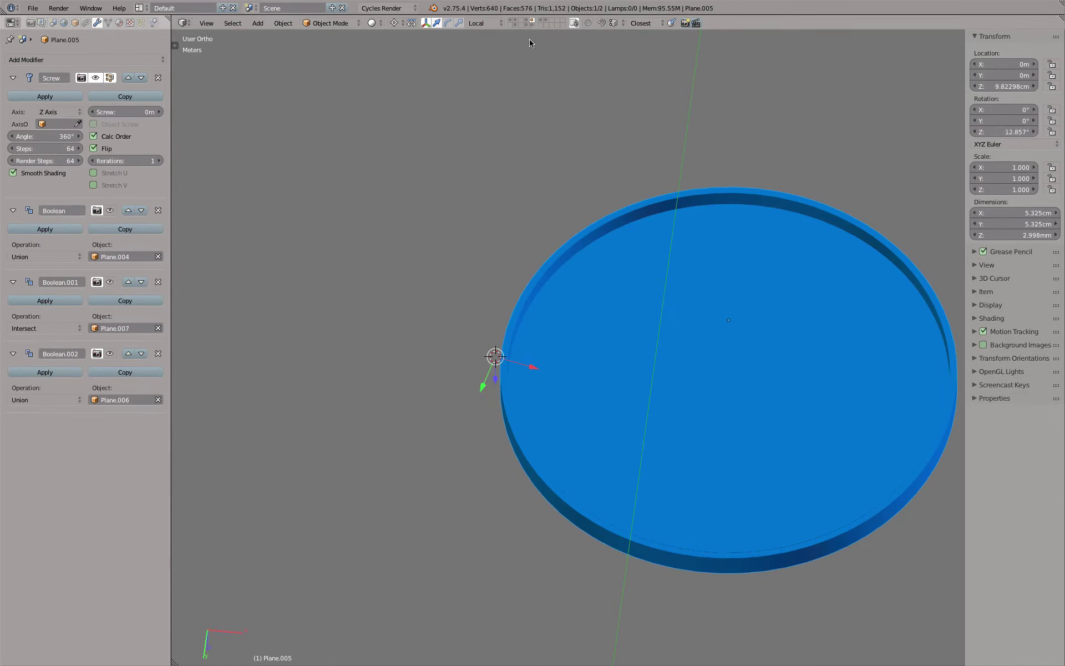
# Clear the copper fin array's Object Offset field, with both layers shown.
pyautogui.click(532, 25)
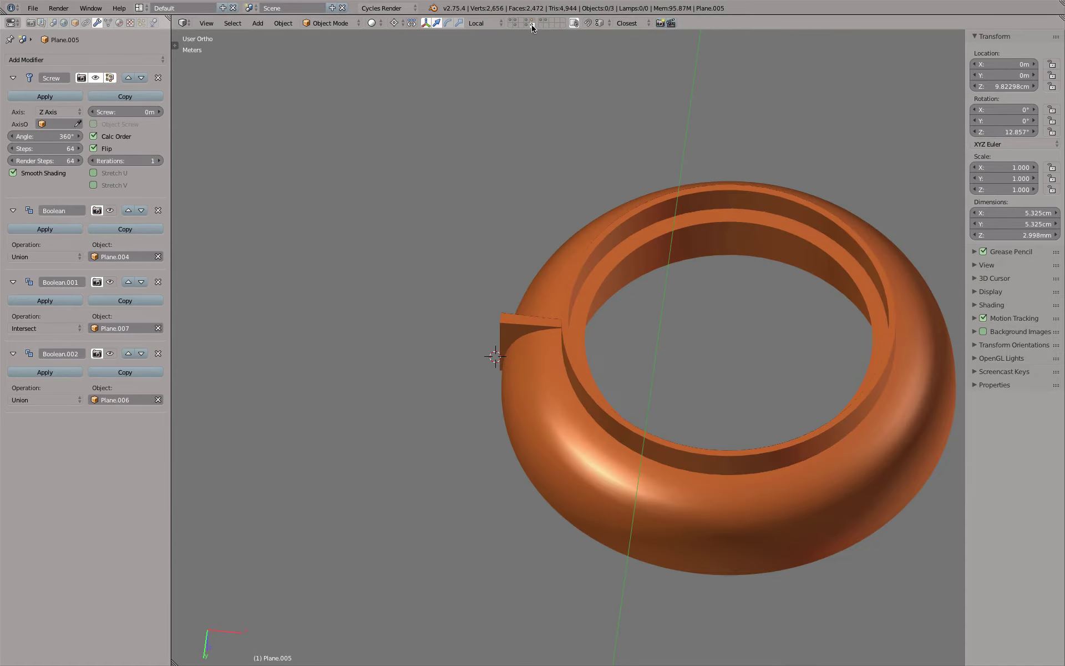
pyautogui.rightClick(513, 326)
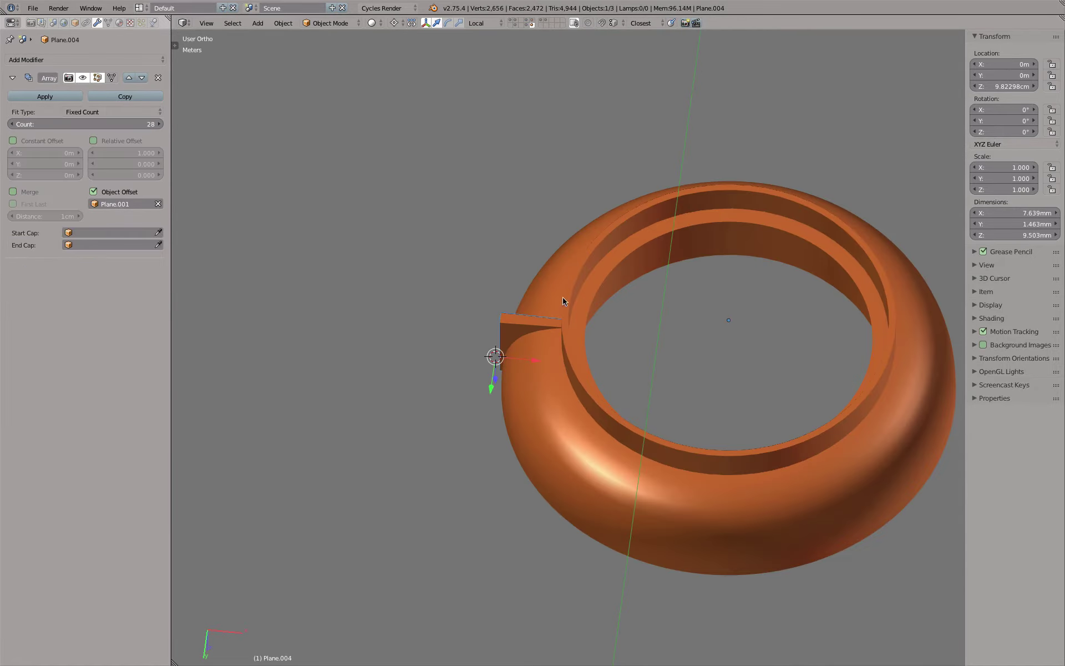
pyautogui.keyDown('shift'); pyautogui.click(533, 22); pyautogui.keyUp('shift')
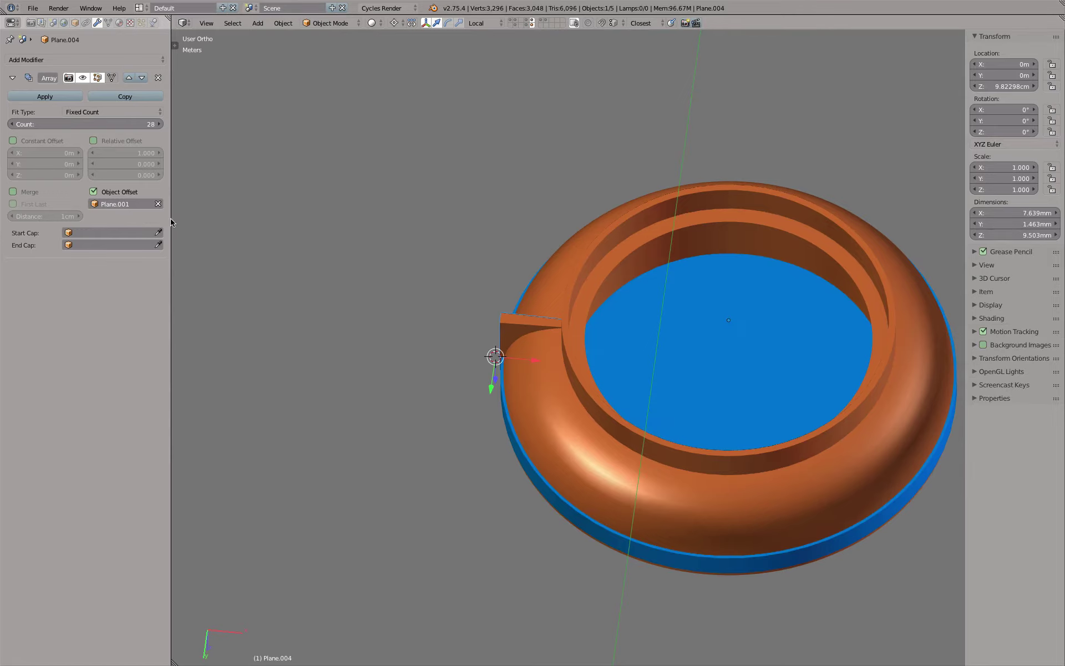
pyautogui.click(159, 204)
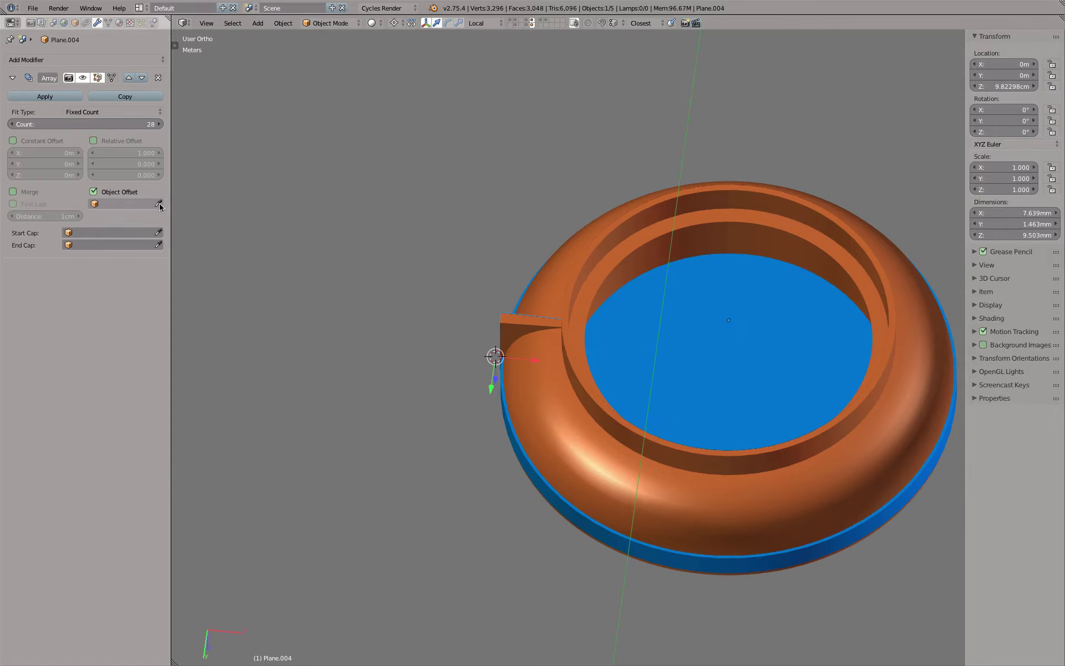
# Set the blue cap as the fin array's offset object and view the ring from below.
pyautogui.click(720, 365)
pyautogui.moveTo(683, 321)
pyautogui.mouseDown(button='middle')
pyautogui.moveTo(687, 381)
pyautogui.moveTo(697, 314)
pyautogui.mouseUp(button='middle')
pyautogui.press('ctrl+KP_1')
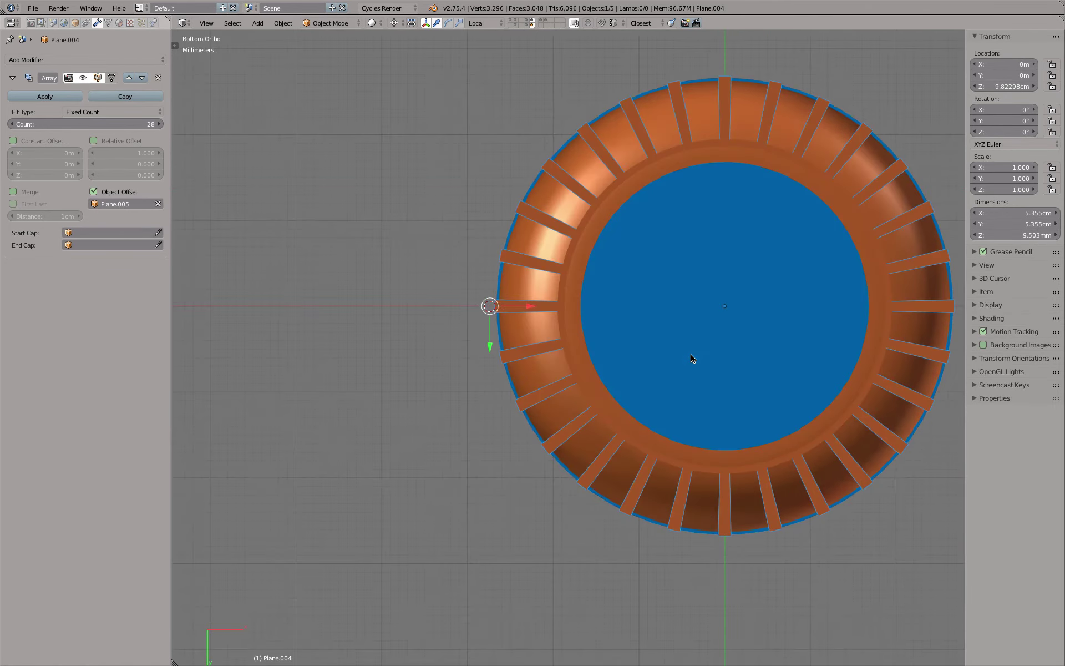
pyautogui.scroll(5, 561, 324)
# Select the single fin piece's inner edge in wireframe Edit Mode.
pyautogui.rightClick(389, 318)
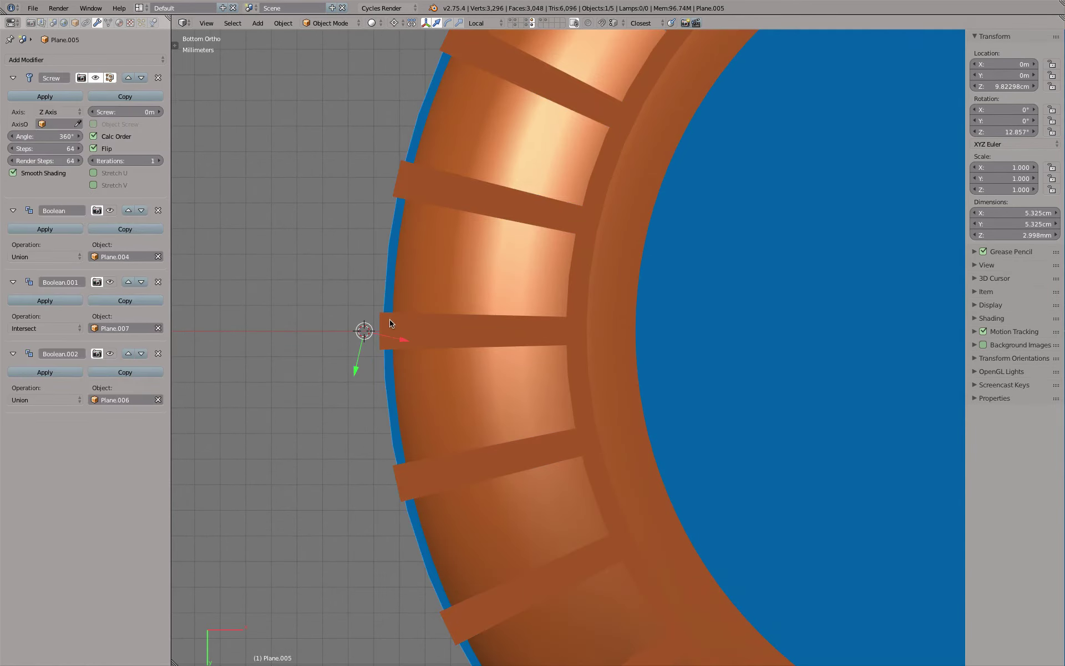
pyautogui.press('Tab')
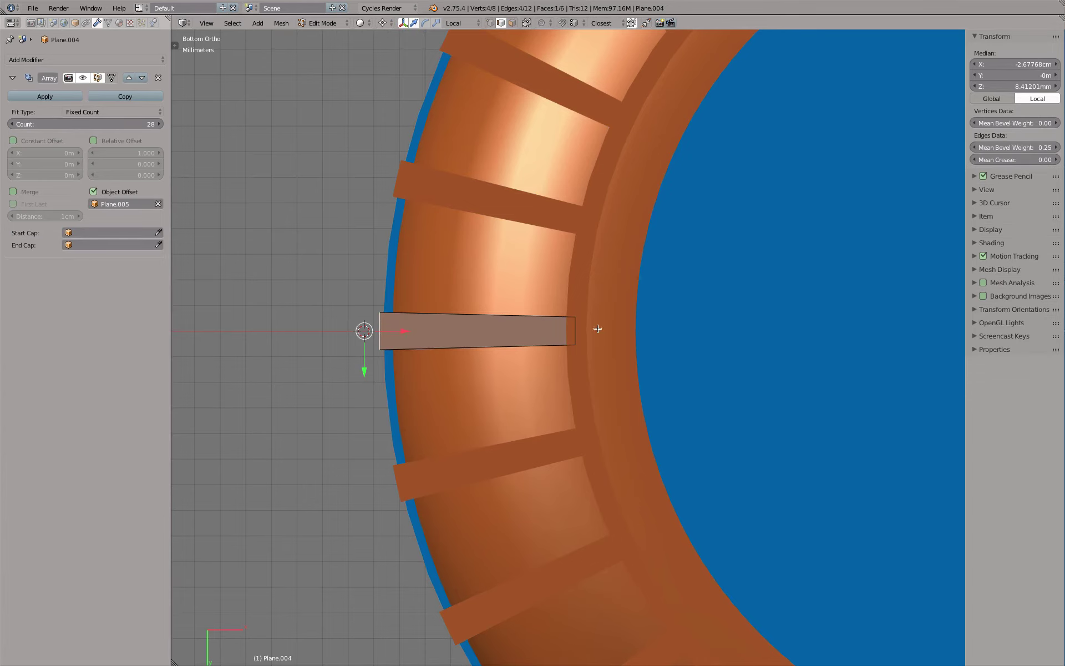
pyautogui.scroll(-1, 532, 323)
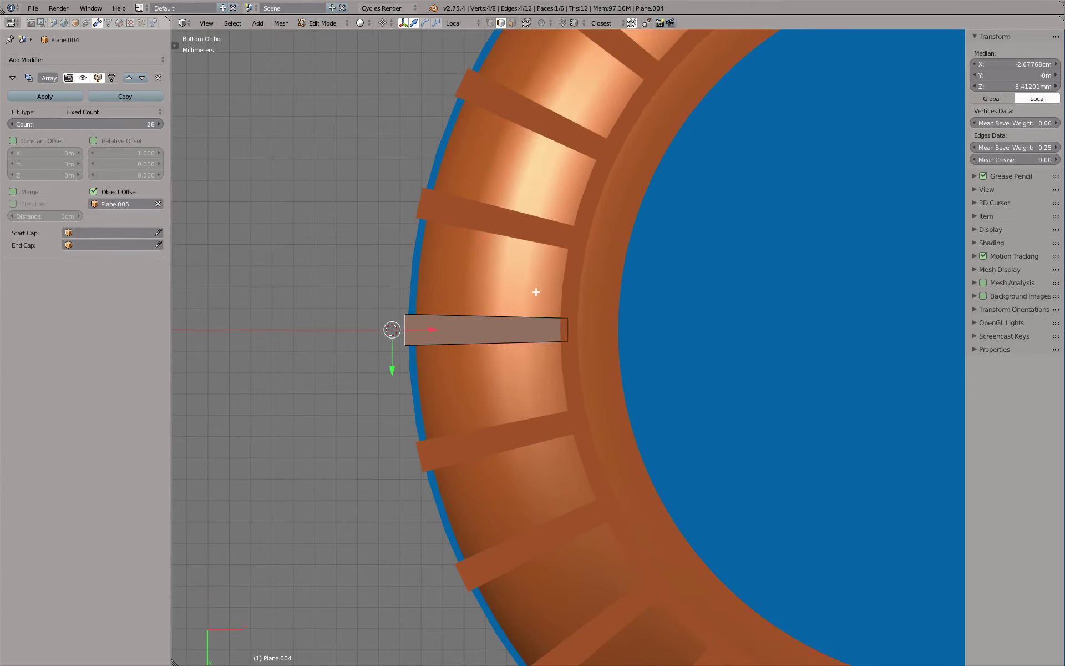
pyautogui.scroll(-3, 536, 292)
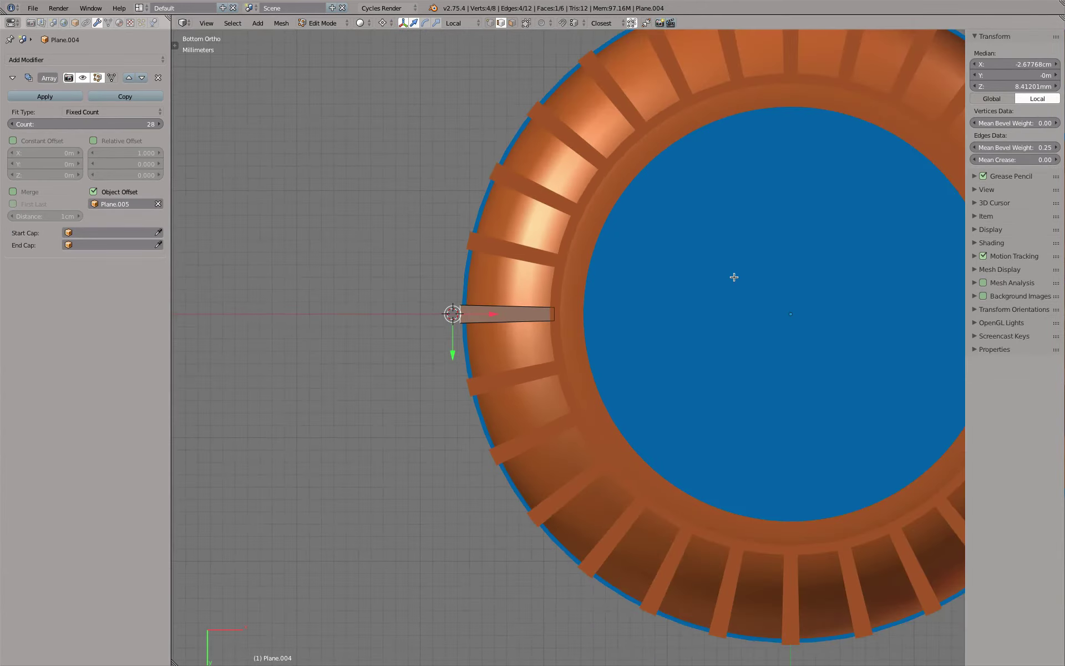
pyautogui.scroll(4, 505, 328)
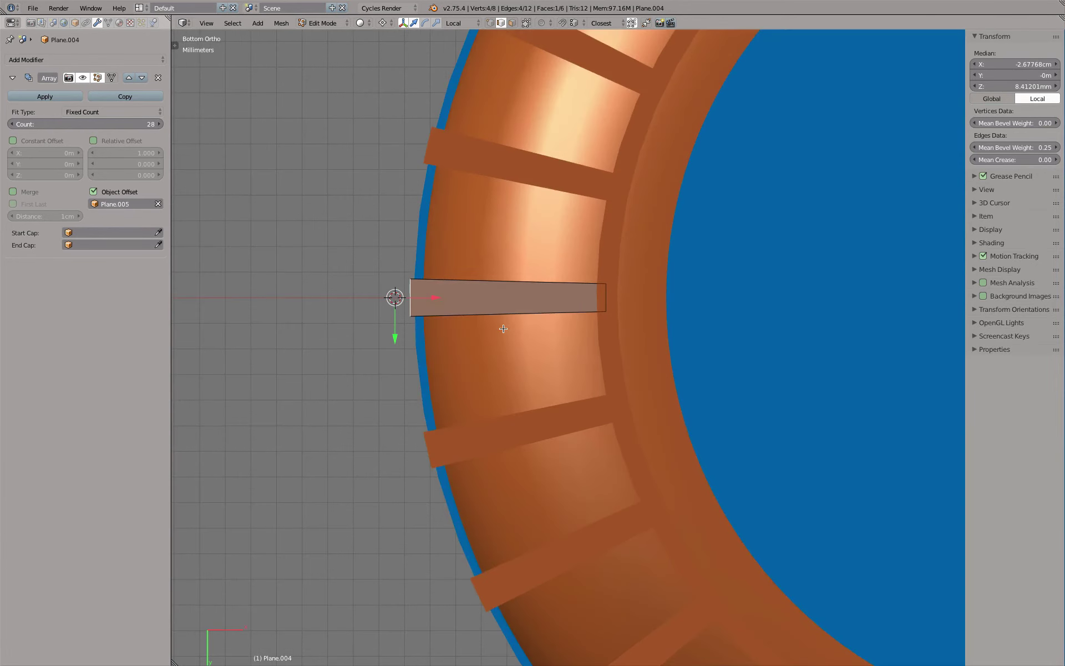
pyautogui.press('z')
pyautogui.press('a')
pyautogui.click(624, 298)
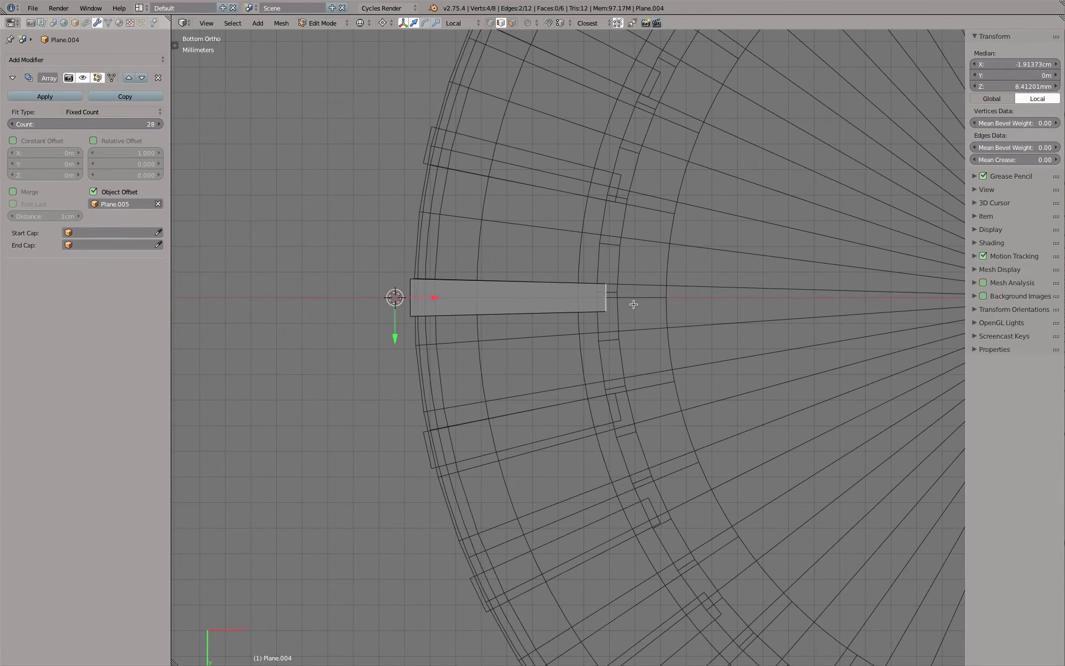
pyautogui.keyDown('shift'); pyautogui.moveTo(623, 298); pyautogui.dragTo(571, 351, button='middle'); pyautogui.keyUp('shift')
# Scale the fin's inner edge along Y to widen it, then return to solid object mode.
pyautogui.press('s')
pyautogui.press('y')
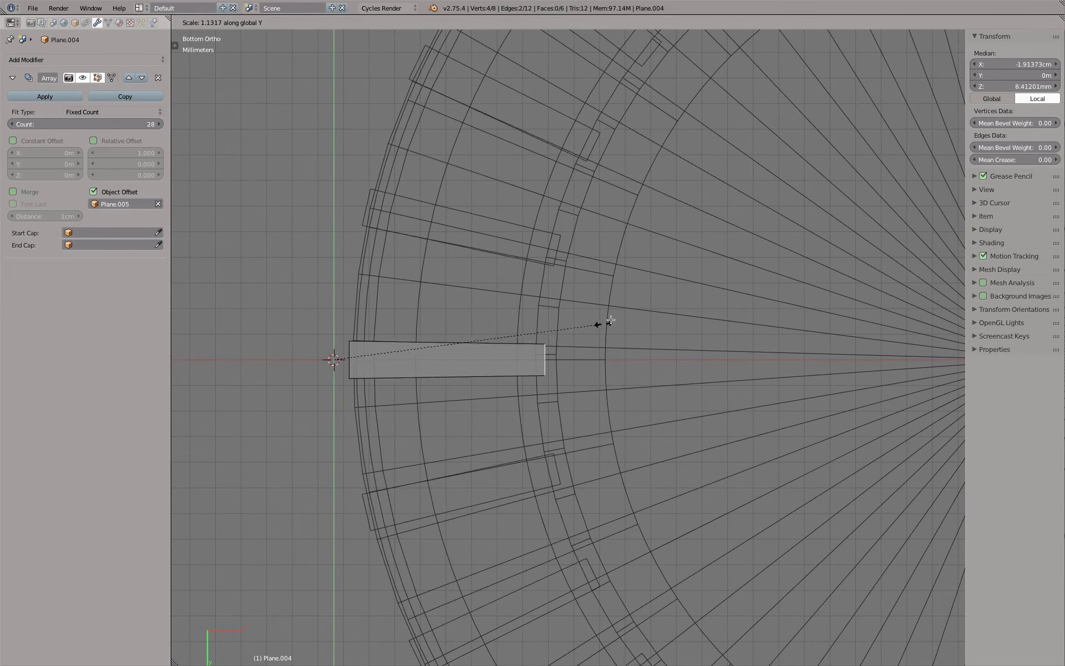
pyautogui.click(737, 278)
pyautogui.press('z')
pyautogui.press('Tab')
pyautogui.scroll(-2, 748, 288)
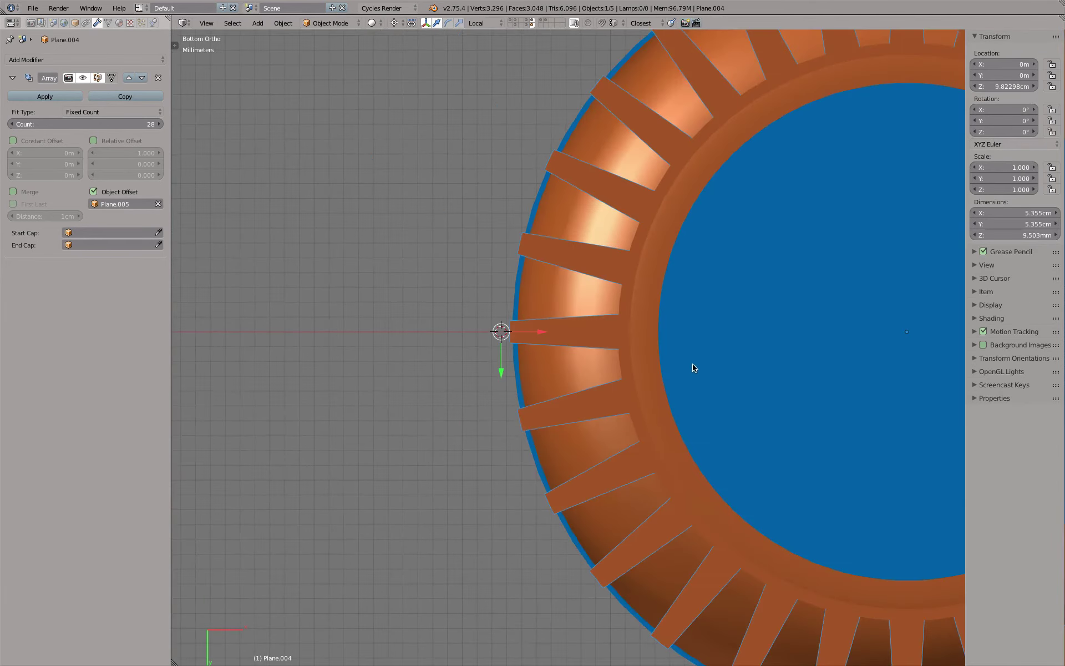
pyautogui.moveTo(693, 368)
pyautogui.mouseDown(button='middle')
pyautogui.moveTo(754, 287)
pyautogui.moveTo(540, 100)
pyautogui.mouseUp(button='middle')
pyautogui.scroll(-1, 539, 99)
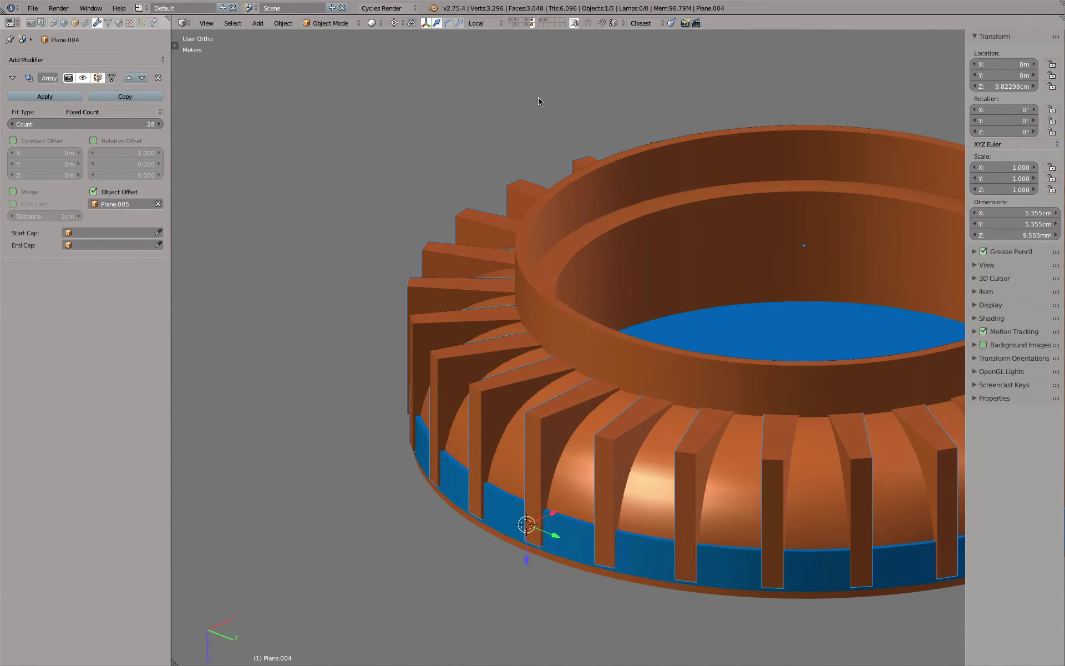
# Show all three Boolean modifiers on the blue cap Plane.005 in the viewport.
pyautogui.click(532, 25)
pyautogui.rightClick(549, 334)
pyautogui.click(111, 212)
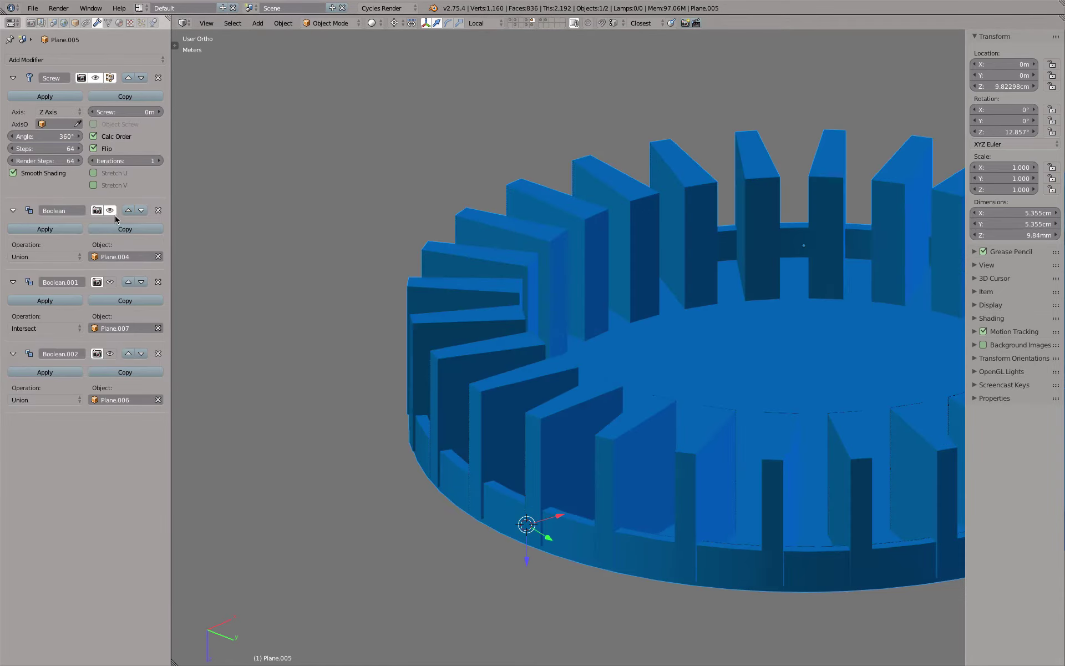
pyautogui.click(109, 281)
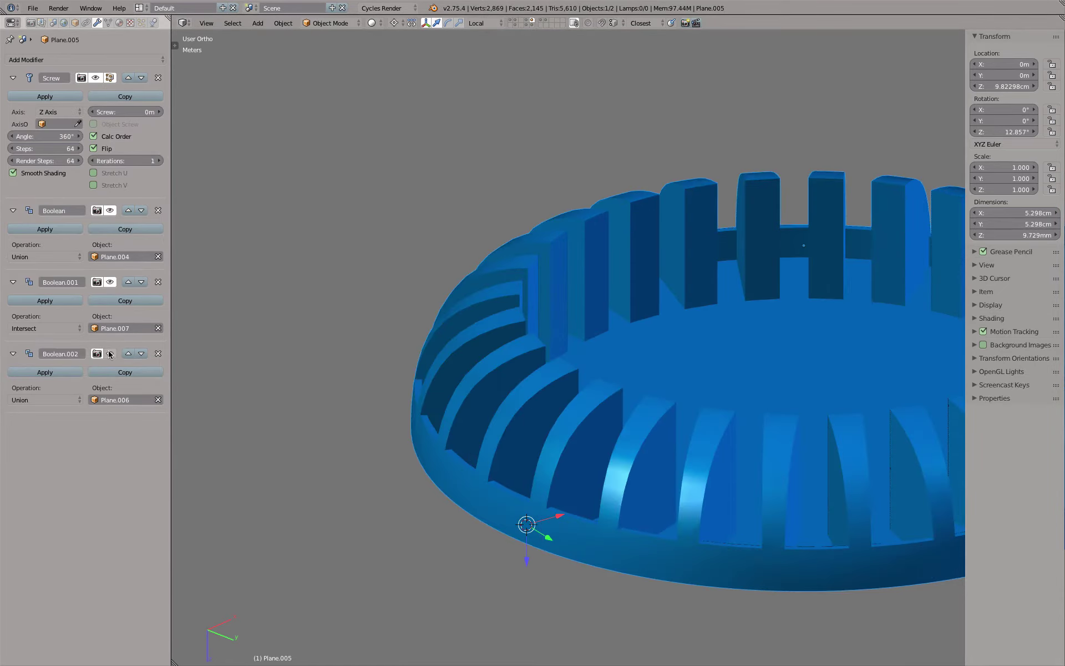
pyautogui.click(110, 353)
pyautogui.moveTo(712, 227)
pyautogui.mouseDown(button='middle')
pyautogui.moveTo(689, 292)
pyautogui.moveTo(767, 275)
pyautogui.moveTo(801, 225)
pyautogui.moveTo(755, 208)
pyautogui.mouseUp(button='middle')
# Scale the fin piece's inner edge to 0.5 and return to object mode.
pyautogui.rightClick(507, 334)
pyautogui.press('ctrl+KP_7')
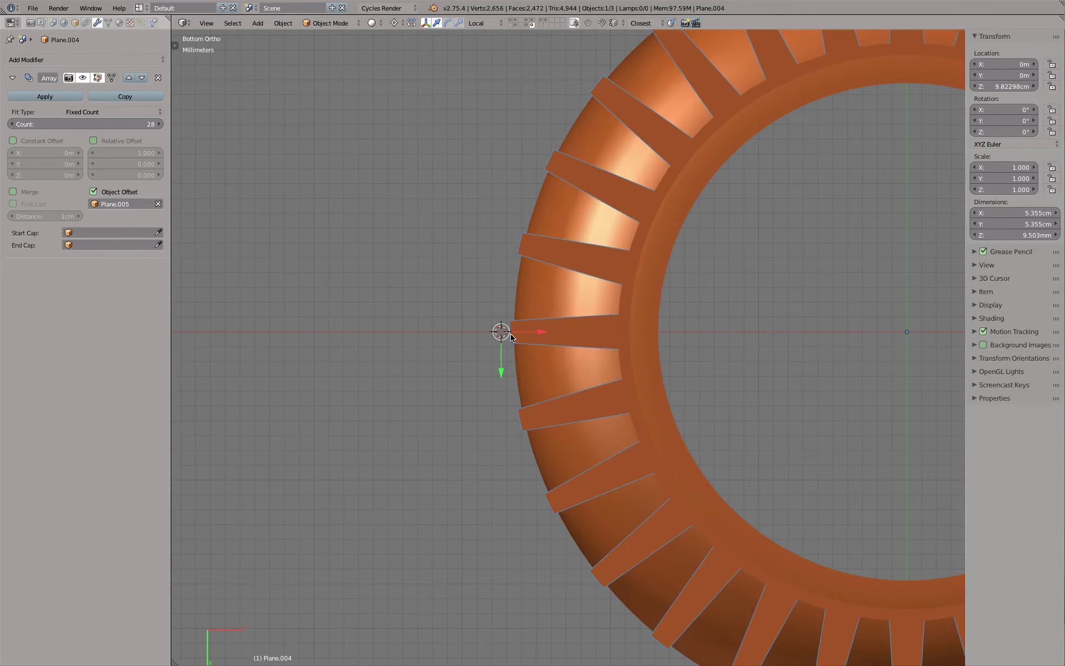
pyautogui.press('Tab')
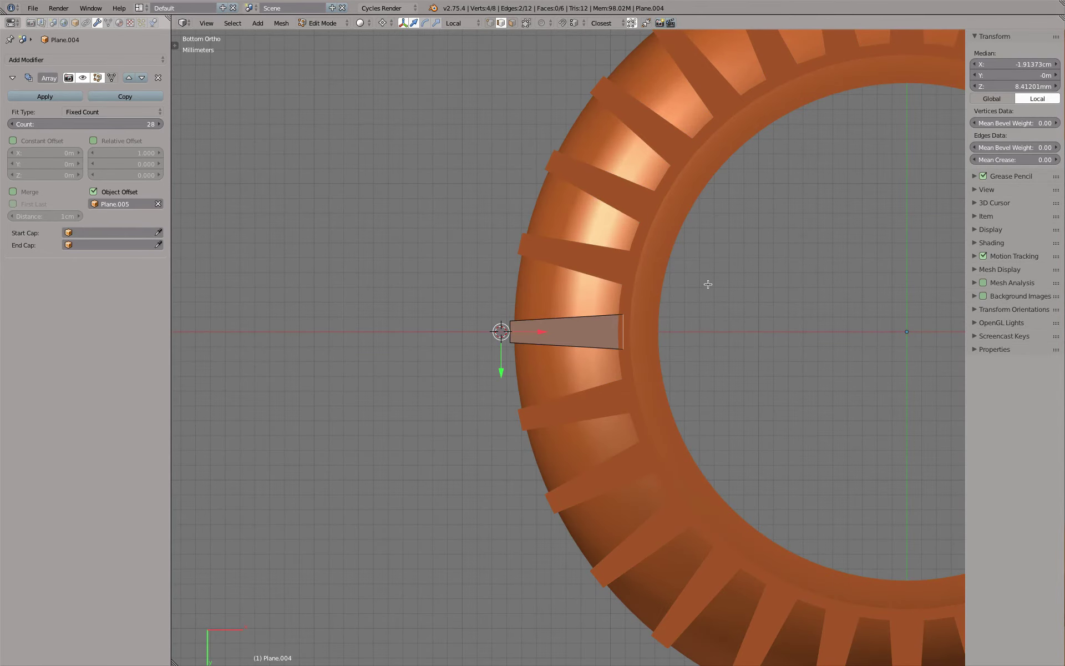
pyautogui.write('s.5')
pyautogui.press('Return')
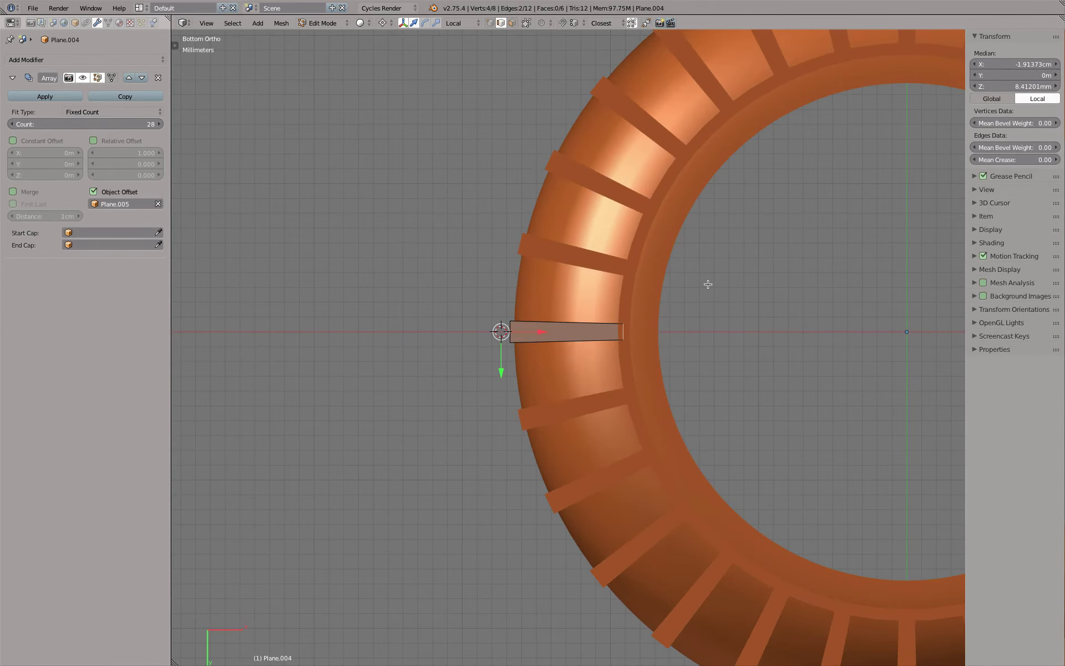
pyautogui.press('Tab')
pyautogui.moveTo(706, 284); pyautogui.dragTo(629, 480, button='middle')
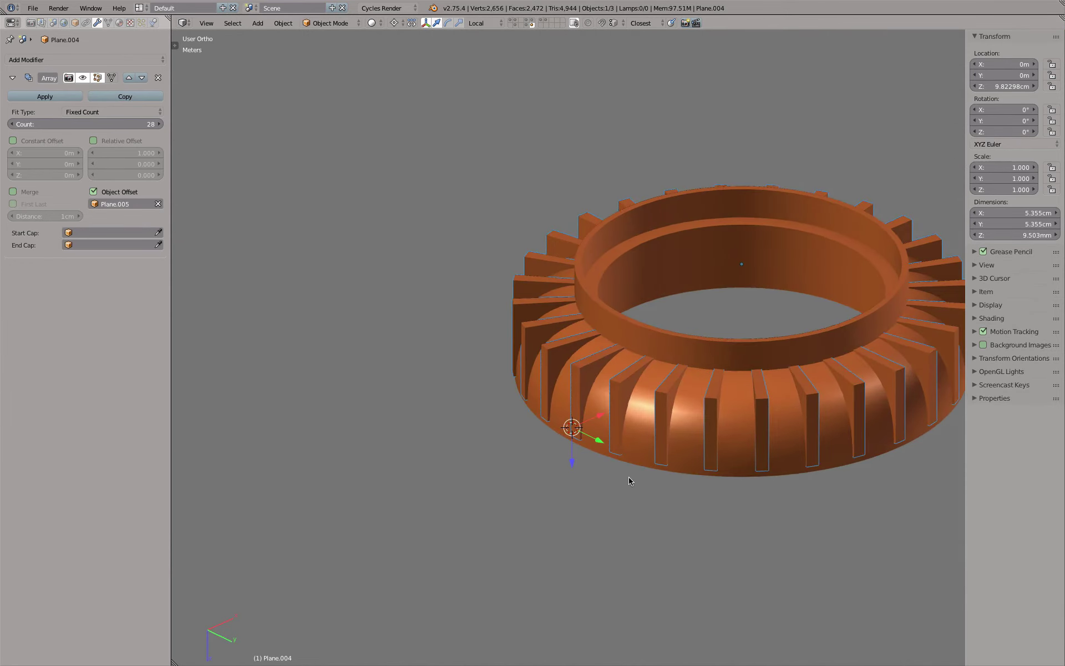
pyautogui.rightClick(628, 477)
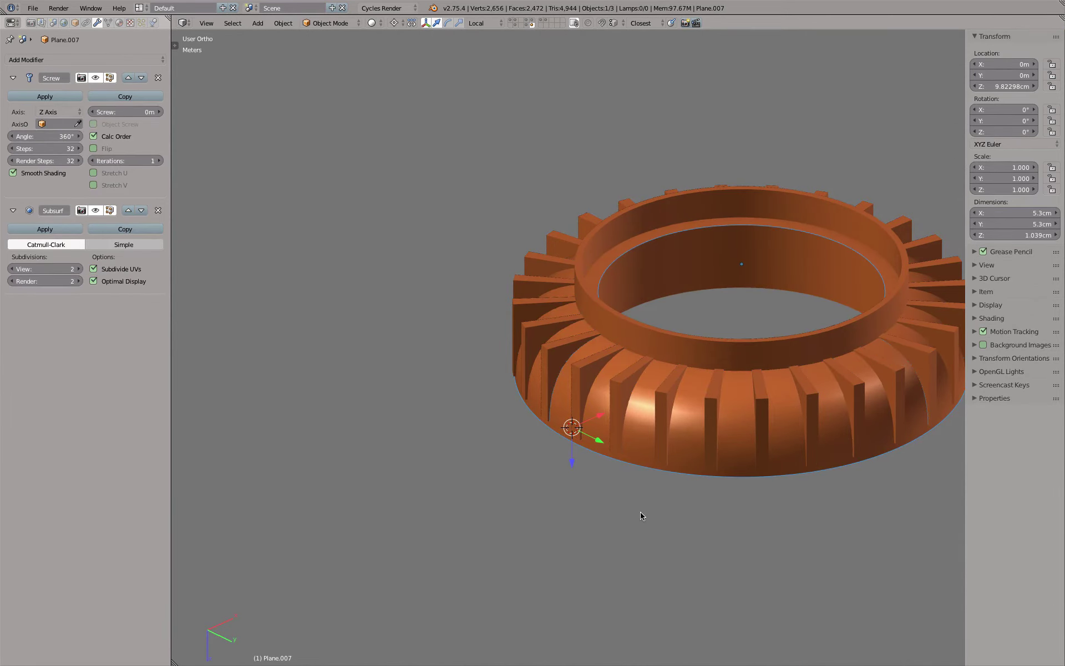
# Rename the ring body to 'Profile 1'.
pyautogui.click(75, 23)
pyautogui.doubleClick(61, 57)
pyautogui.write('P')
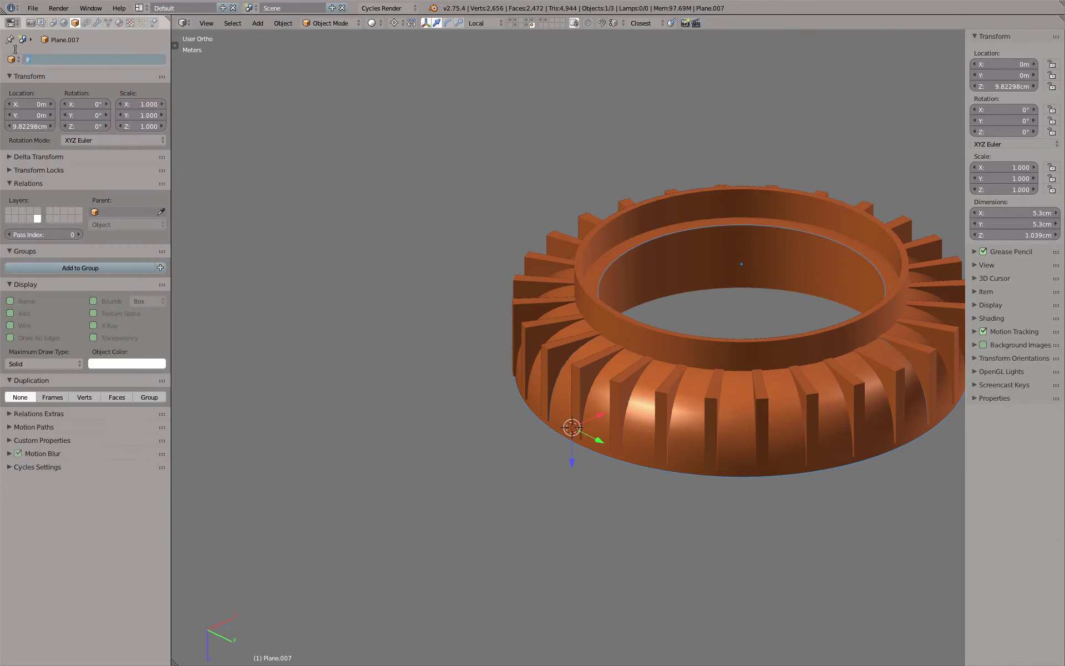
pyautogui.write('rofile 1')
pyautogui.press('Return')
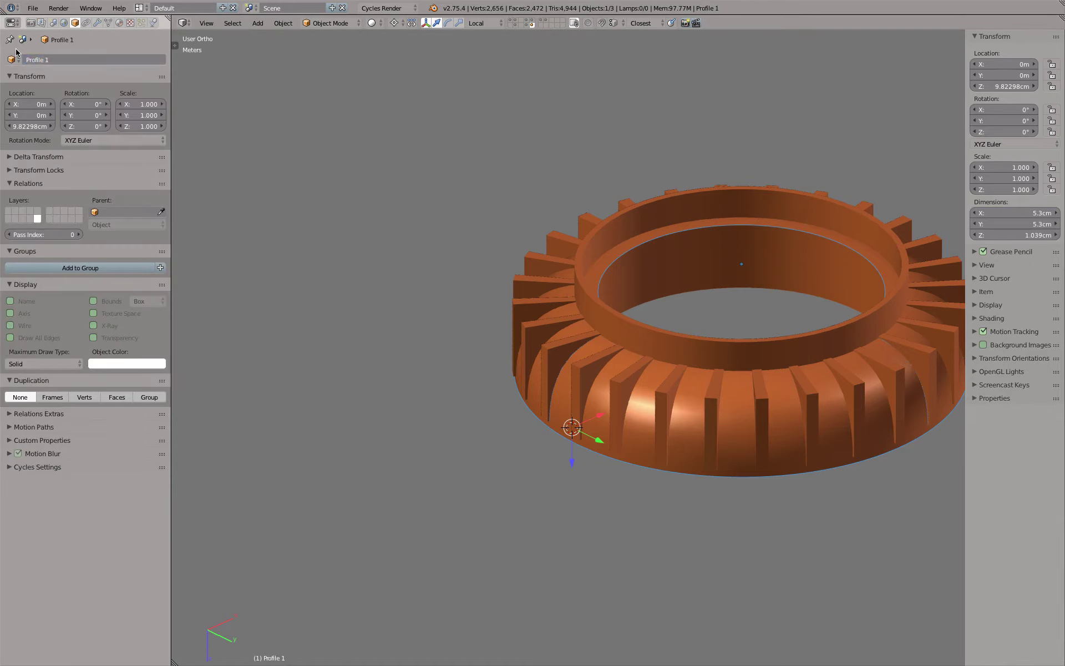
# Duplicate it in place as 'Profile 2', isolate it and view it from the front.
pyautogui.hotkey('shift', 'd')
pyautogui.press('Escape')
pyautogui.doubleClick(78, 54)
pyautogui.click(79, 54)
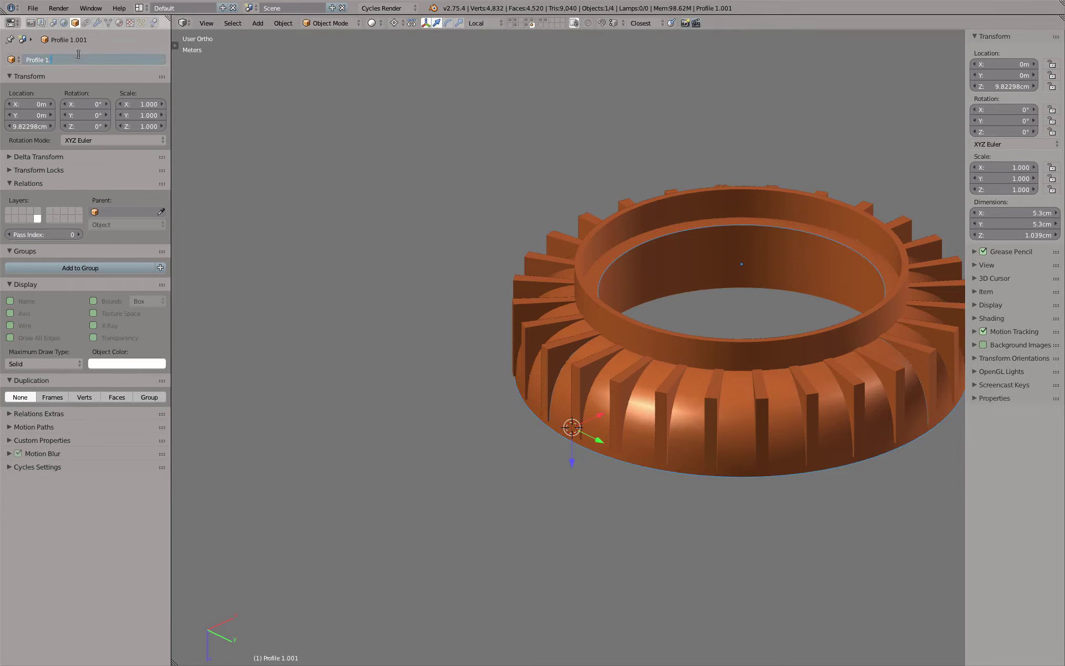
pyautogui.write('2')
pyautogui.press('Return')
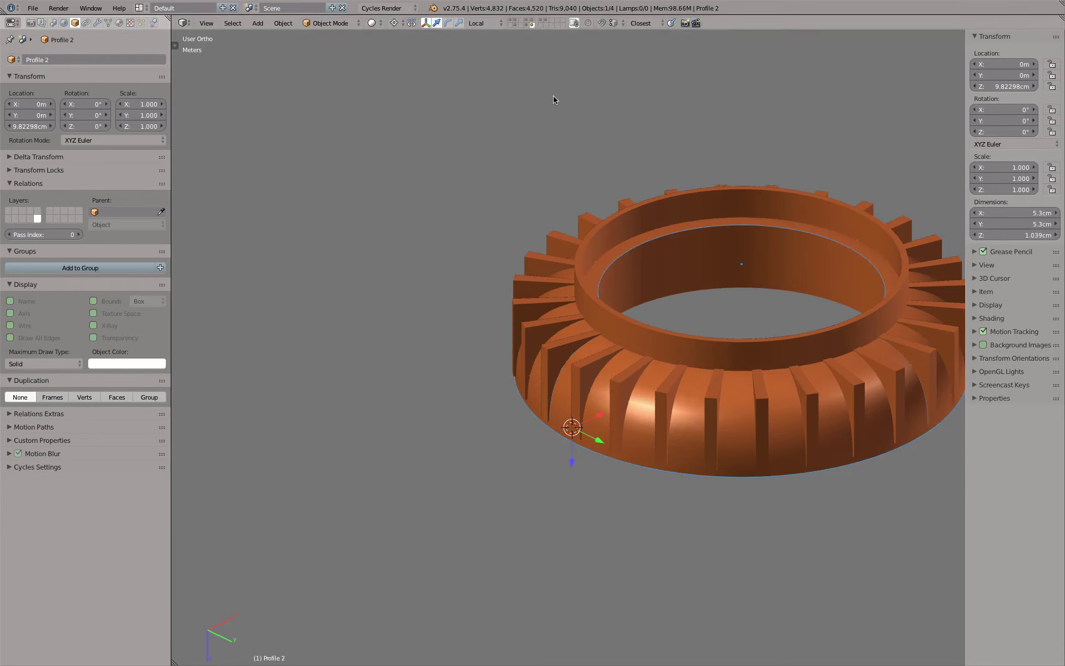
pyautogui.hotkey('shift', 'h')
pyautogui.press('KP_1')
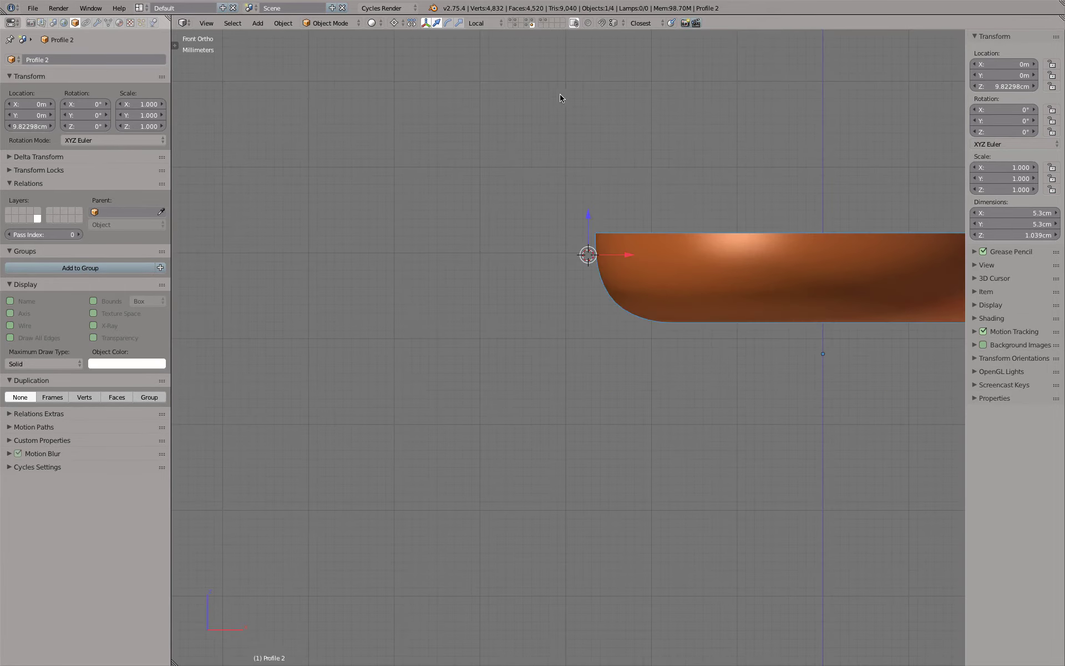
# Unhide all objects and bevel Profile 2's outer corner vertex in wireframe Edit Mode.
pyautogui.hotkey('alt', 'h')
pyautogui.scroll(3, 542, 358)
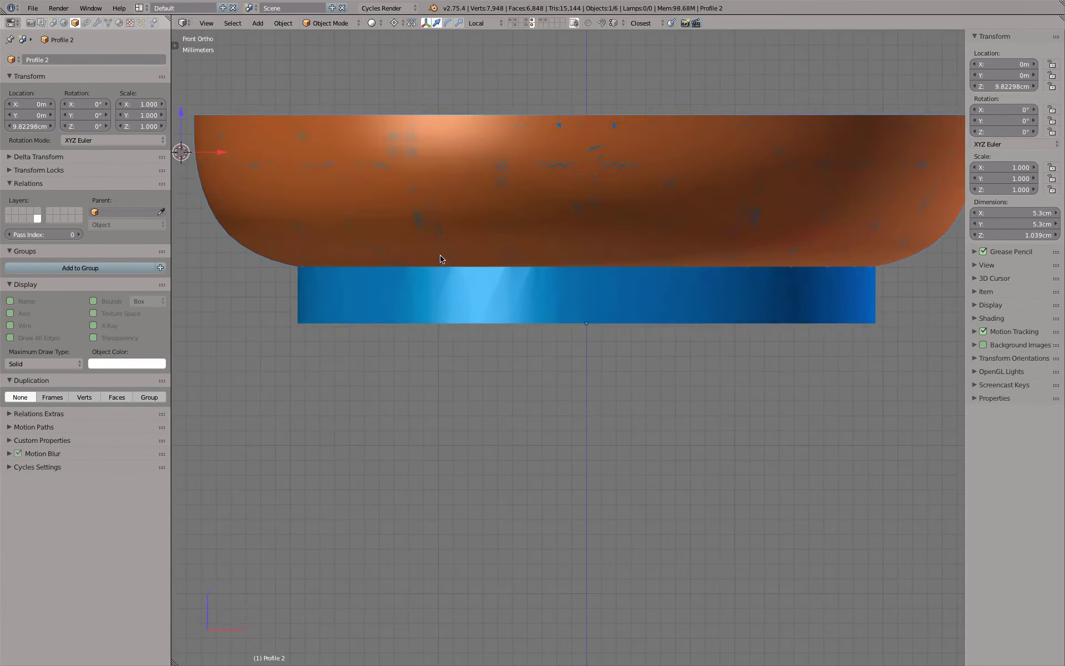
pyautogui.press('z')
pyautogui.press('Tab')
pyautogui.scroll(3, 444, 361)
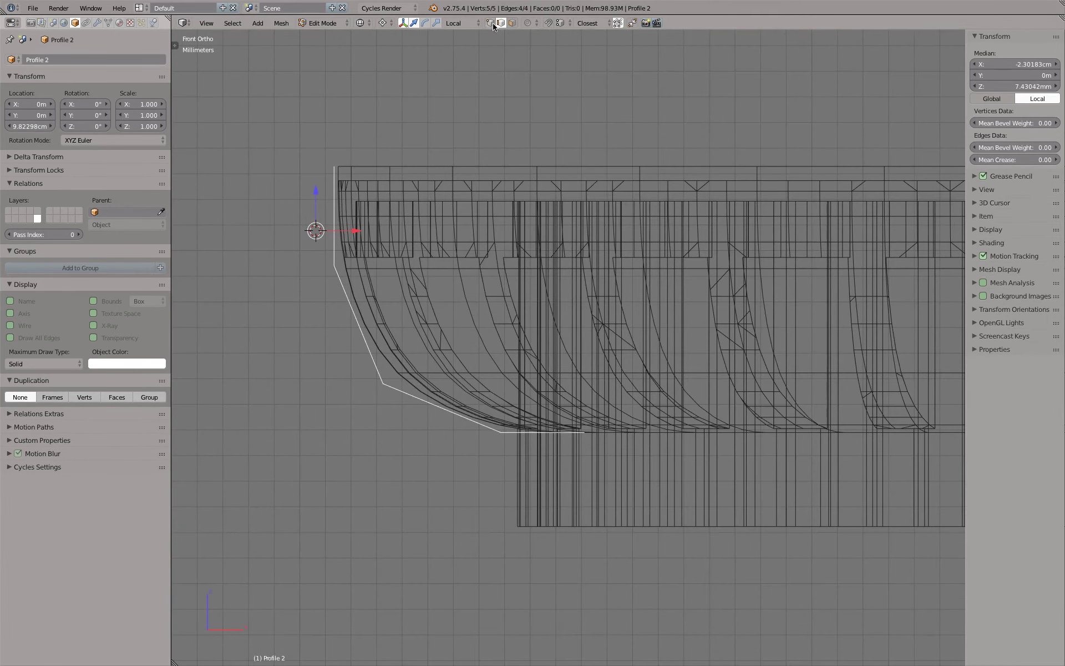
pyautogui.rightClick(422, 359)
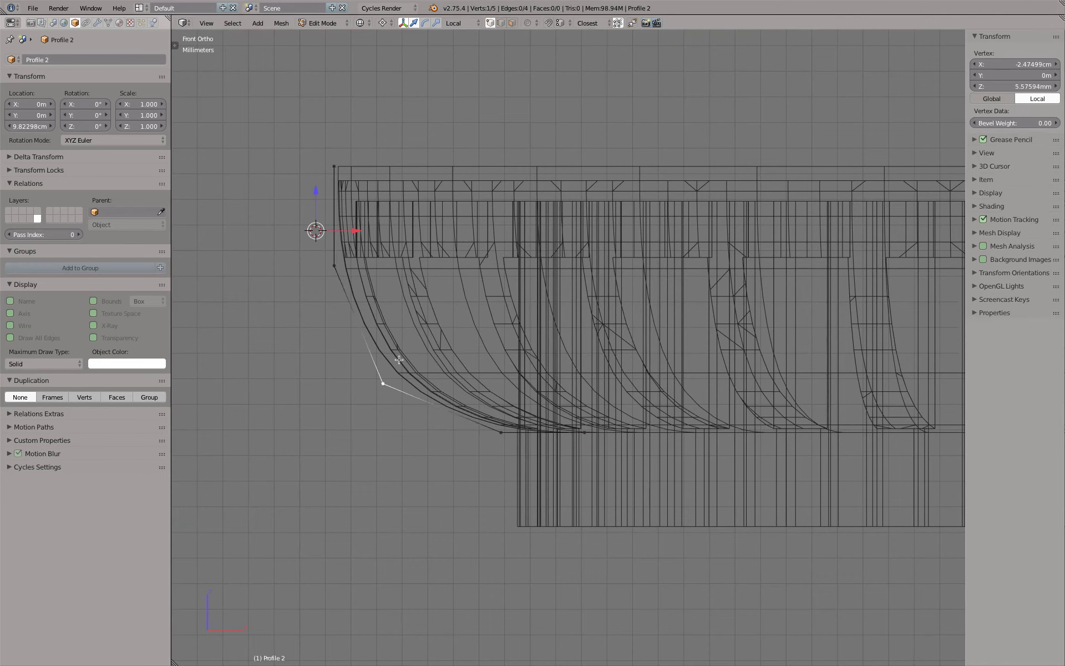
pyautogui.hotkey('ctrl', 'shift', 'b')
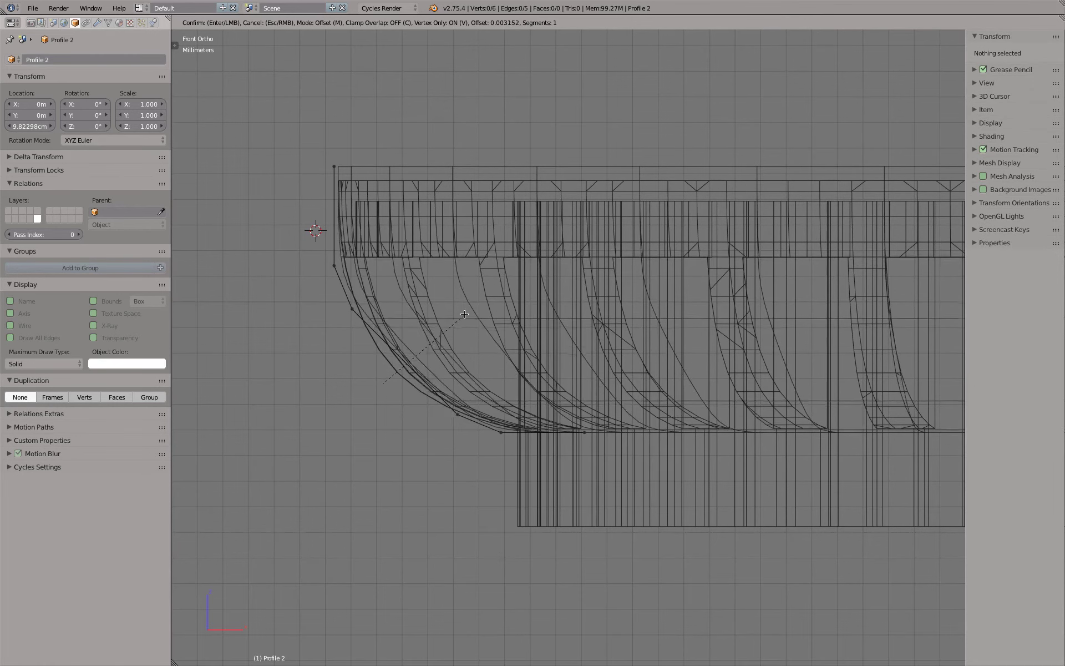
pyautogui.click(445, 316)
# Move a rounded-curve vertex and the bottom vertices, sliding the bottom pair along X.
pyautogui.rightClick(361, 327)
pyautogui.press('g')
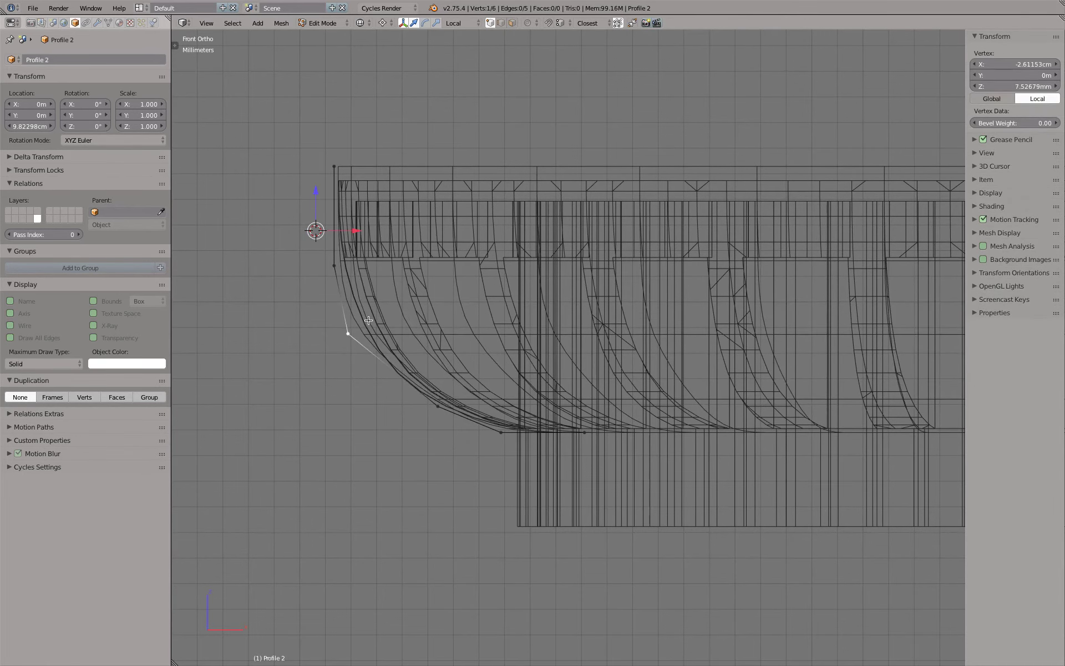
pyautogui.click(570, 434)
pyautogui.rightClick(585, 432)
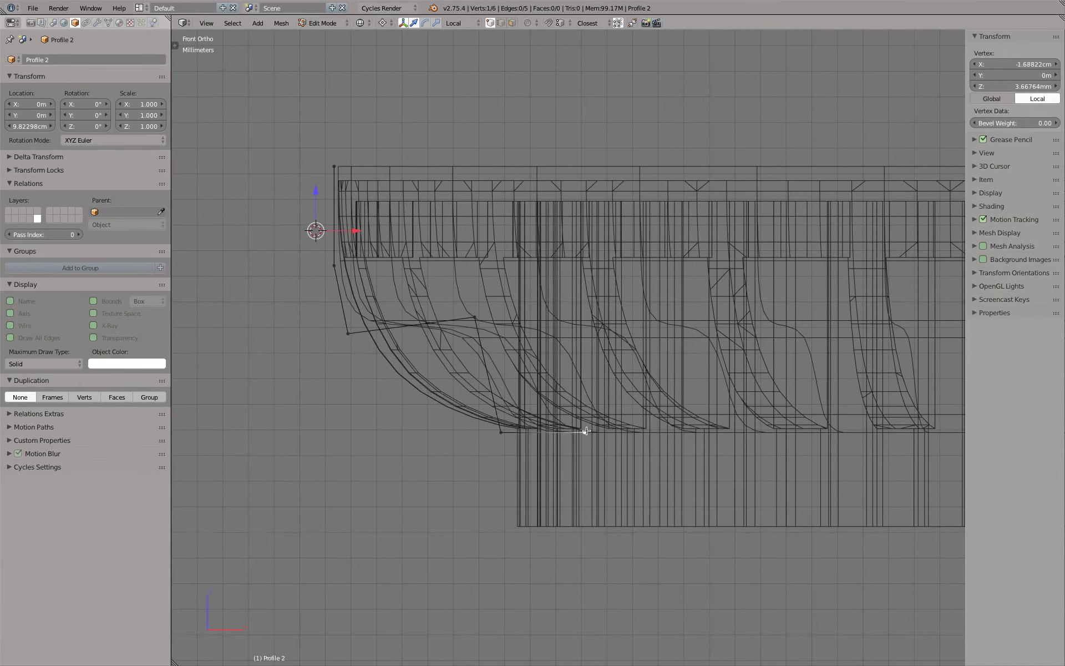
pyautogui.press('g')
pyautogui.click(504, 496)
pyautogui.keyDown('shift'); pyautogui.rightClick(503, 444); pyautogui.keyUp('shift')
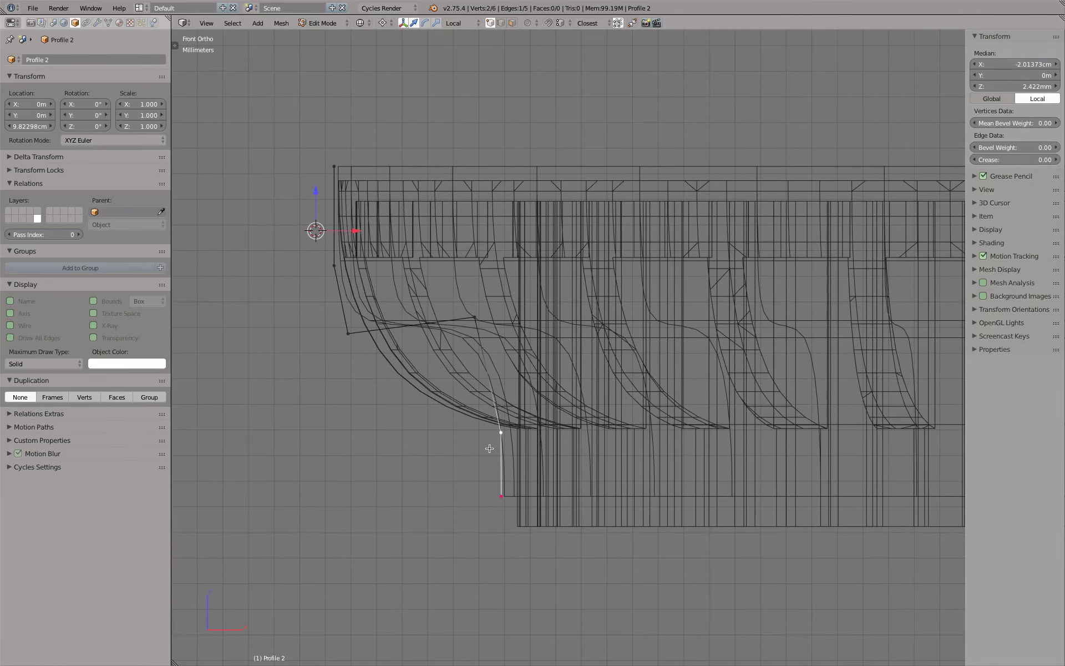
pyautogui.press(',')
pyautogui.moveTo(539, 465)
pyautogui.mouseDown()
pyautogui.moveTo(554, 465)
pyautogui.moveTo(537, 447)
pyautogui.mouseUp()
# Preview in solid shading, then reposition one more curve vertex and leave Edit Mode.
pyautogui.press('z')
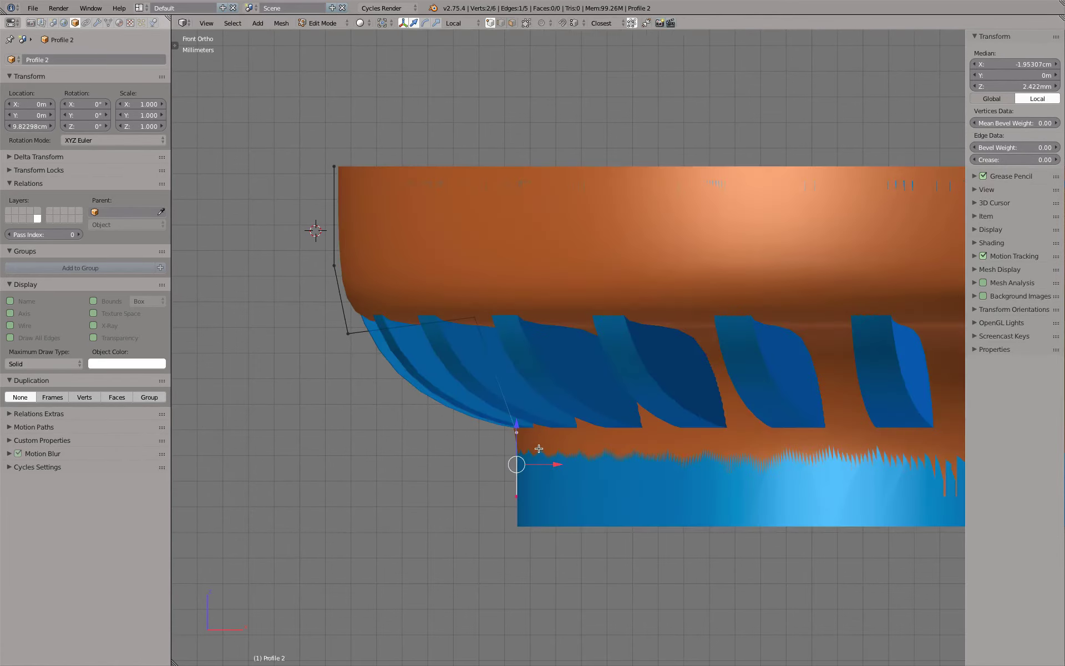
pyautogui.press('z')
pyautogui.rightClick(475, 314)
pyautogui.press('g')
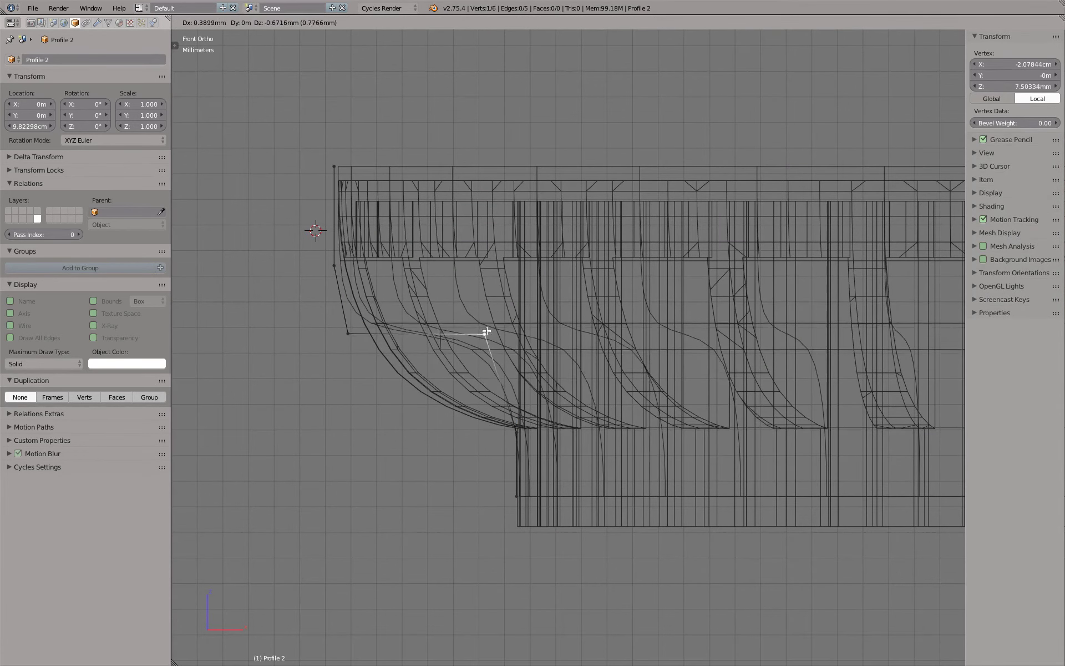
pyautogui.click(485, 330)
pyautogui.press('Tab')
# Set the blue cap's Boolean.001 intersect object to Profile 2.
pyautogui.press('z')
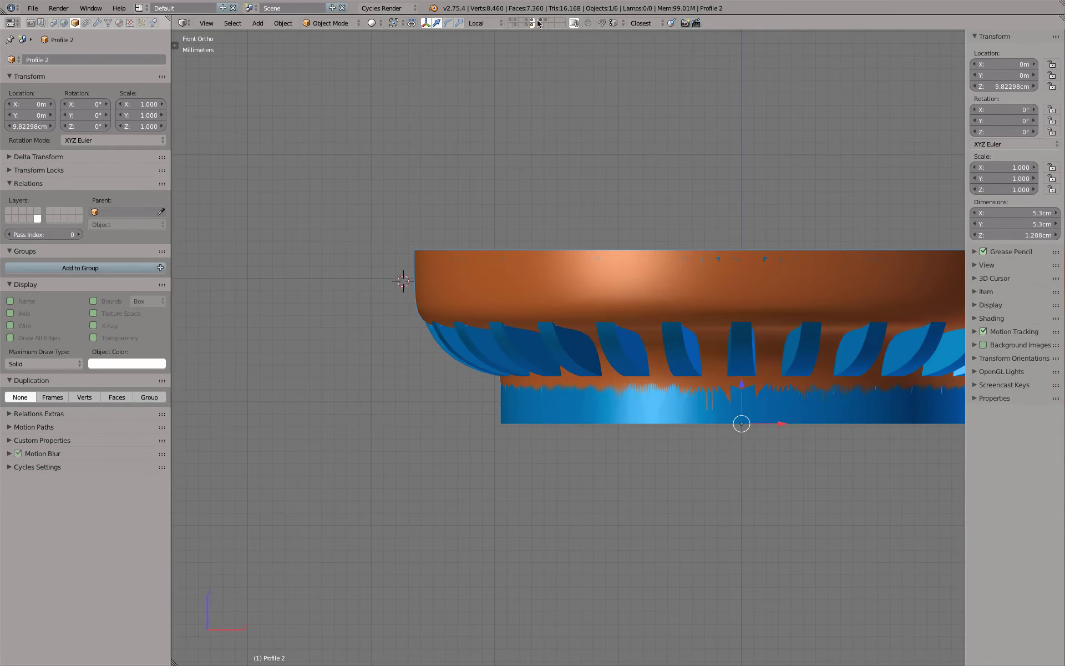
pyautogui.click(533, 21)
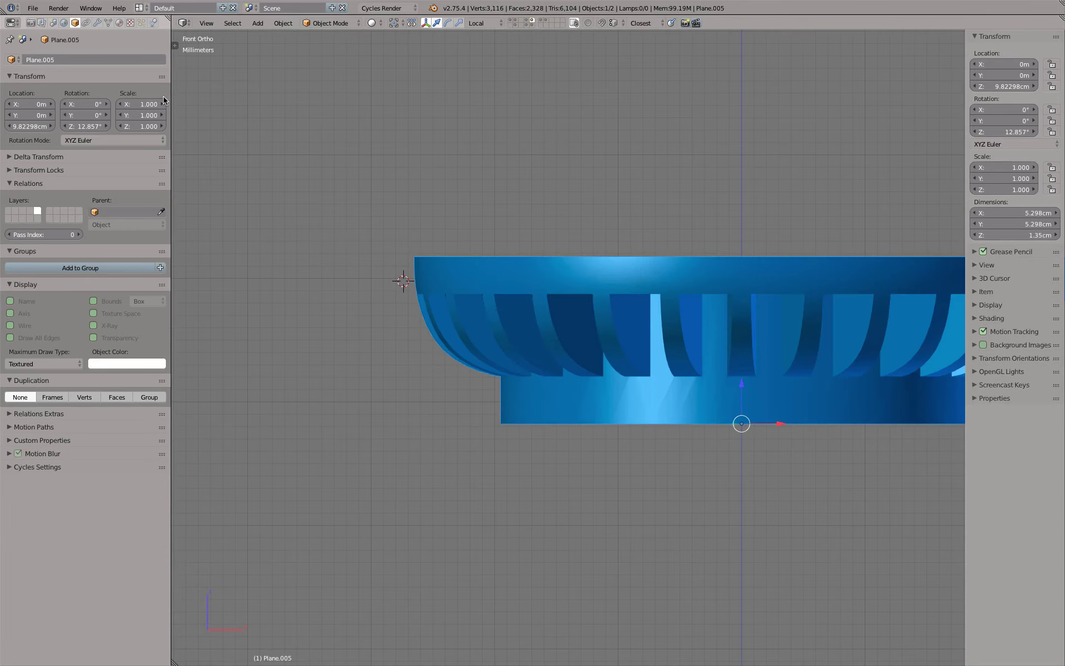
pyautogui.click(97, 22)
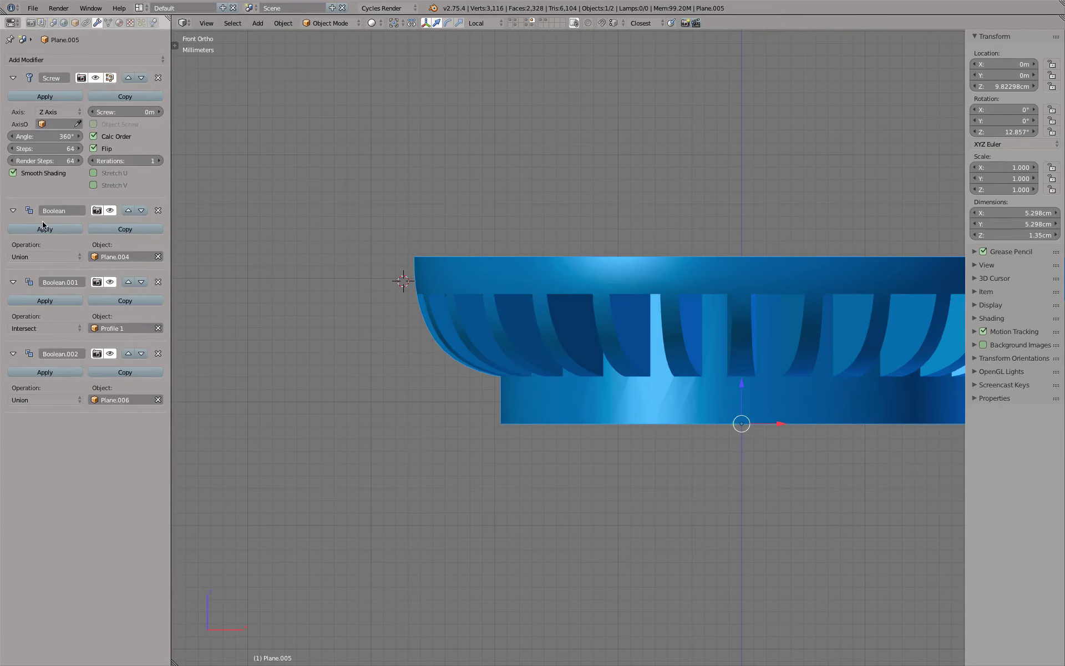
pyautogui.click(131, 327)
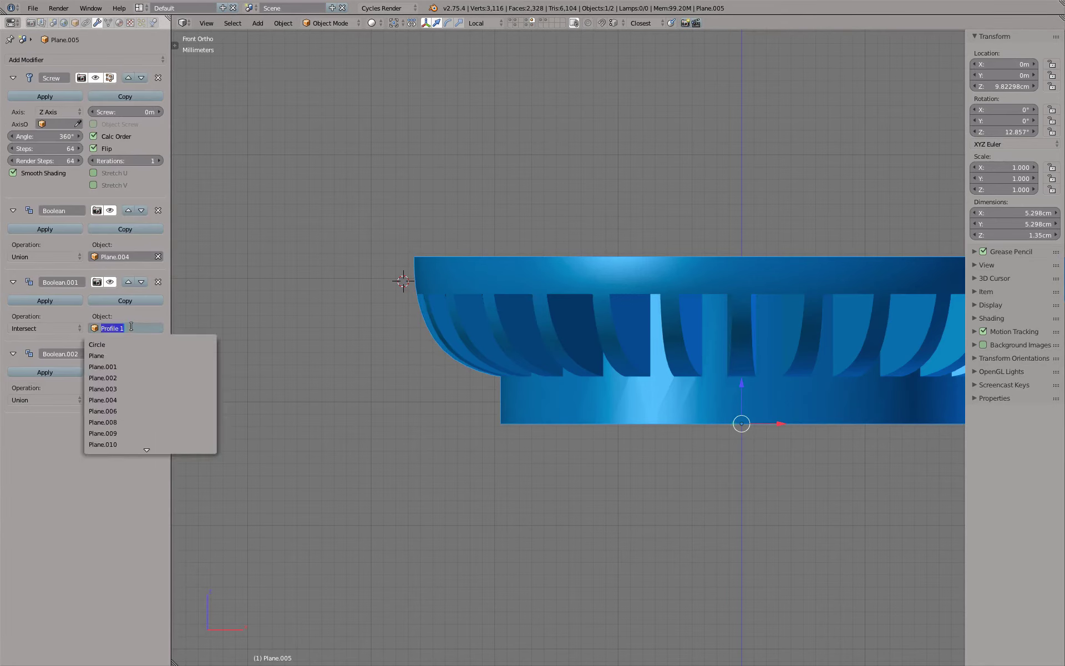
pyautogui.write('Profile 2')
pyautogui.press('Return')
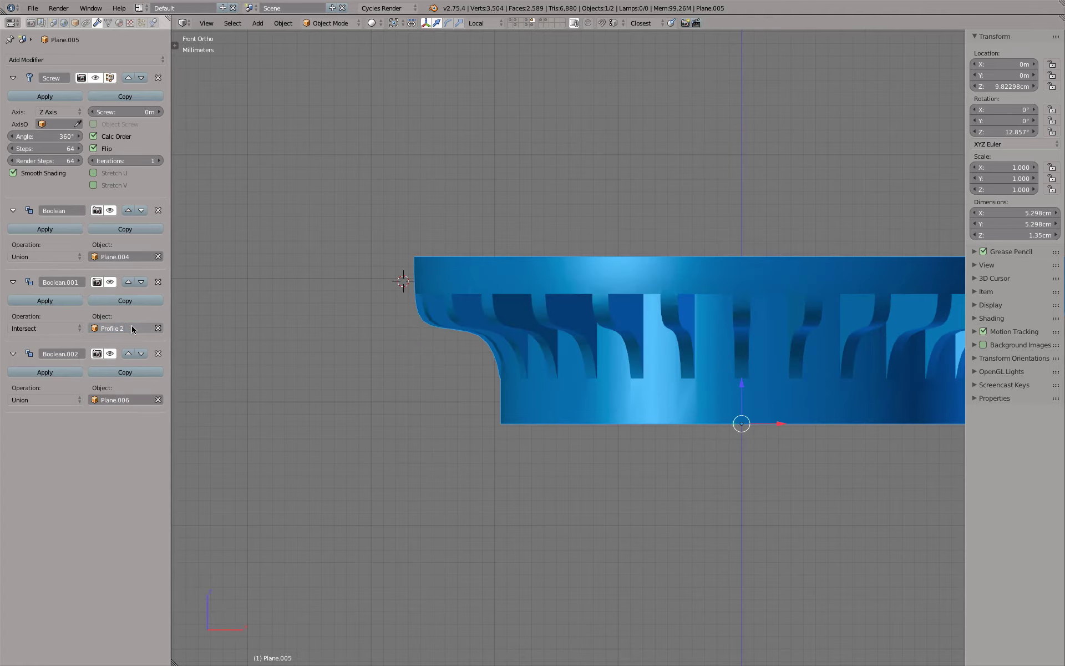
# Revert the intersect object to Profile 1 and show layer 2 with all objects unhidden.
pyautogui.click(132, 328)
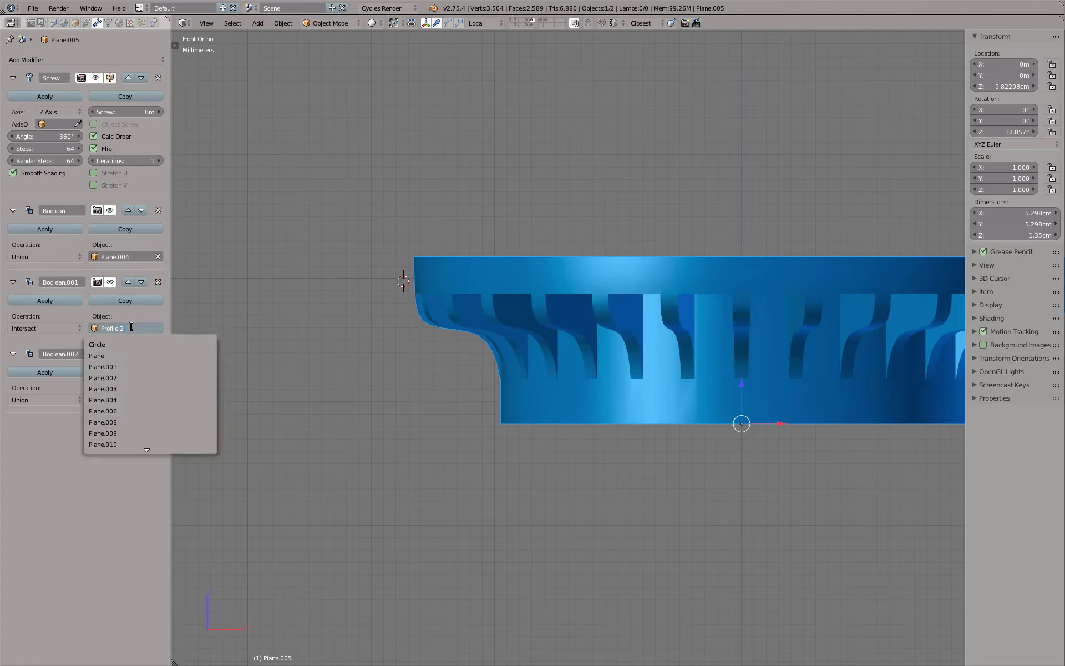
pyautogui.write('Profile 1')
pyautogui.press('Return')
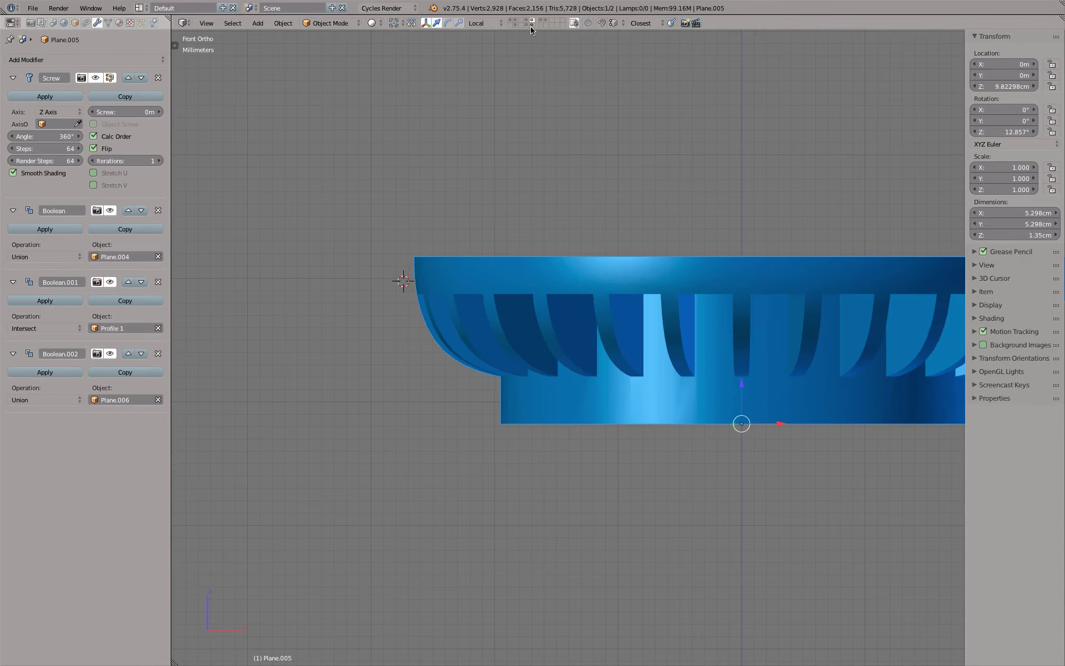
pyautogui.press('2')
pyautogui.hotkey('alt', 'h')
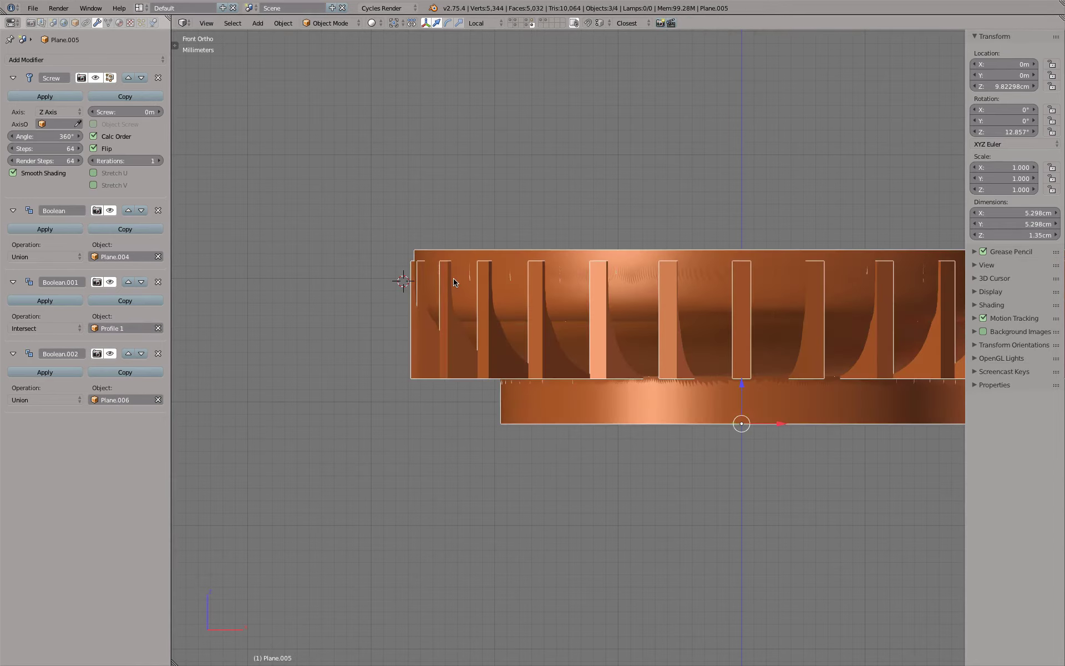
# Duplicate Profile 1 in place, isolate the copy and rename it 'Profile 1 b'.
pyautogui.moveTo(454, 282); pyautogui.dragTo(448, 300, button='middle')
pyautogui.press('z')
pyautogui.rightClick(444, 232)
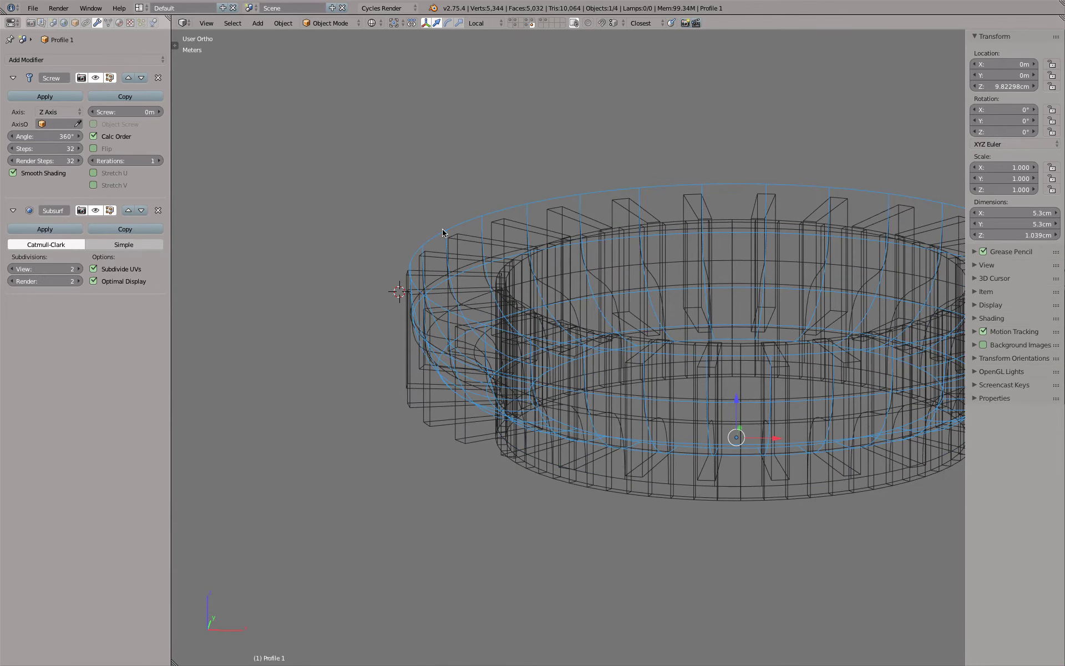
pyautogui.hotkey('shift', 'd')
pyautogui.rightClick(442, 232)
pyautogui.hotkey('shift', 'h')
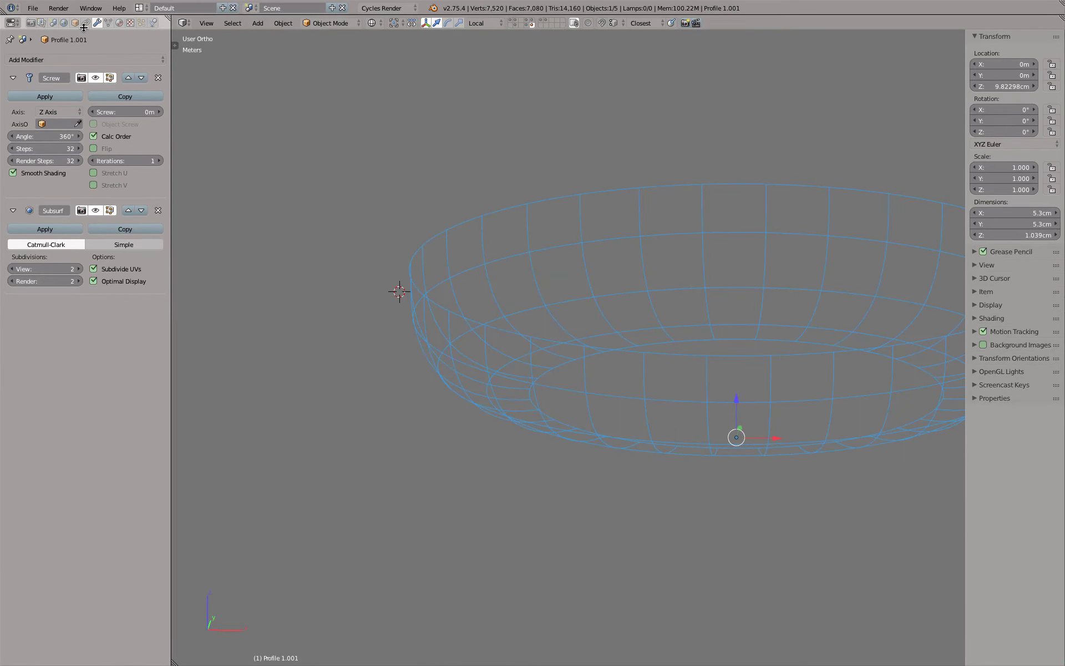
pyautogui.click(75, 22)
pyautogui.click(74, 59)
pyautogui.click(75, 62)
pyautogui.press('BackSpace')
pyautogui.press('BackSpace')
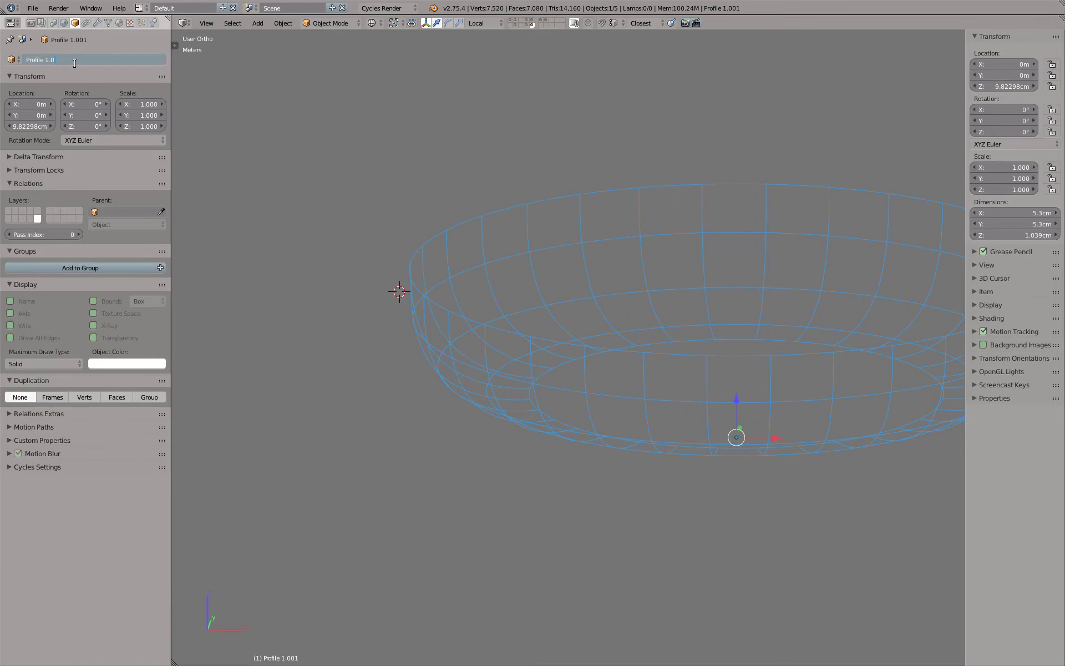
# Slide Profile 1 b's top vertex sideways toward the centre in front view.
pyautogui.press('Tab')
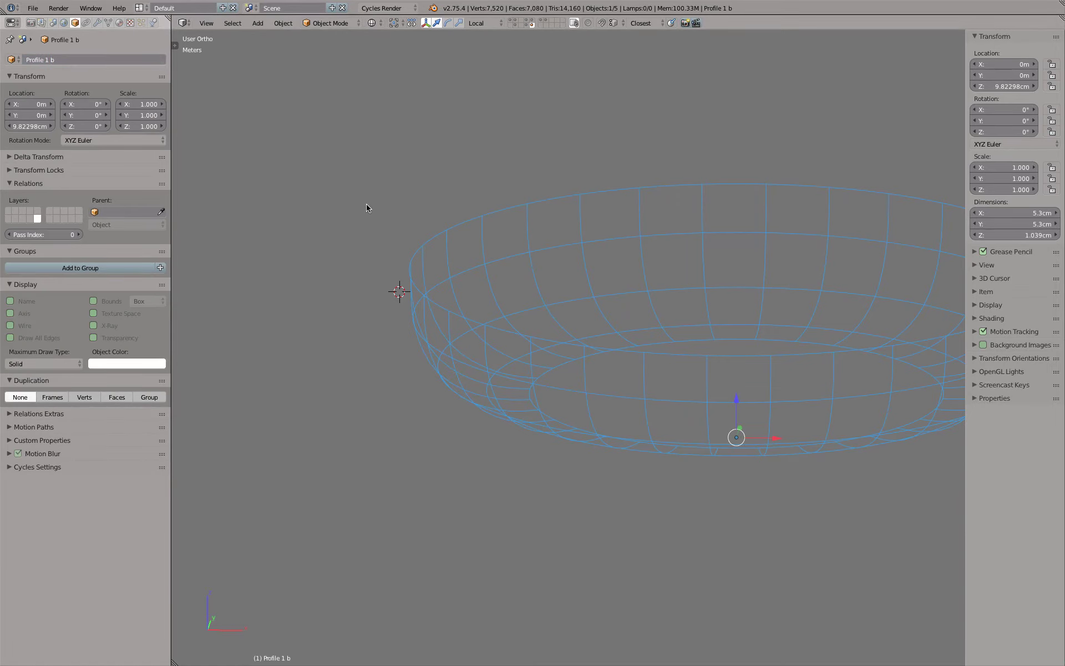
pyautogui.press('KP_1')
pyautogui.scroll(3, 383, 225)
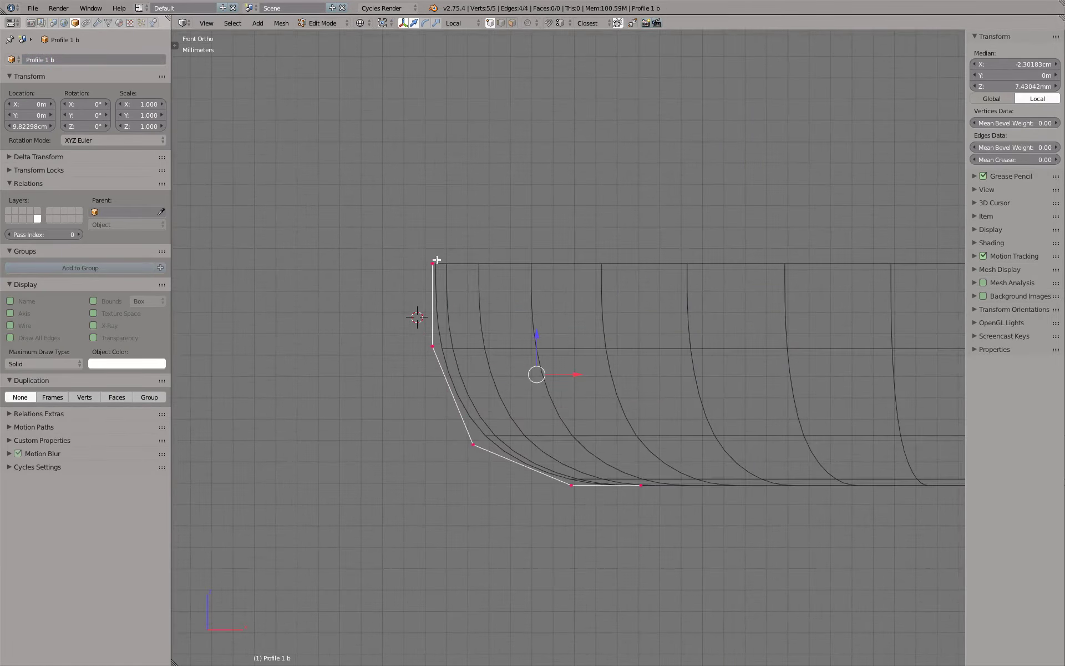
pyautogui.rightClick(452, 261)
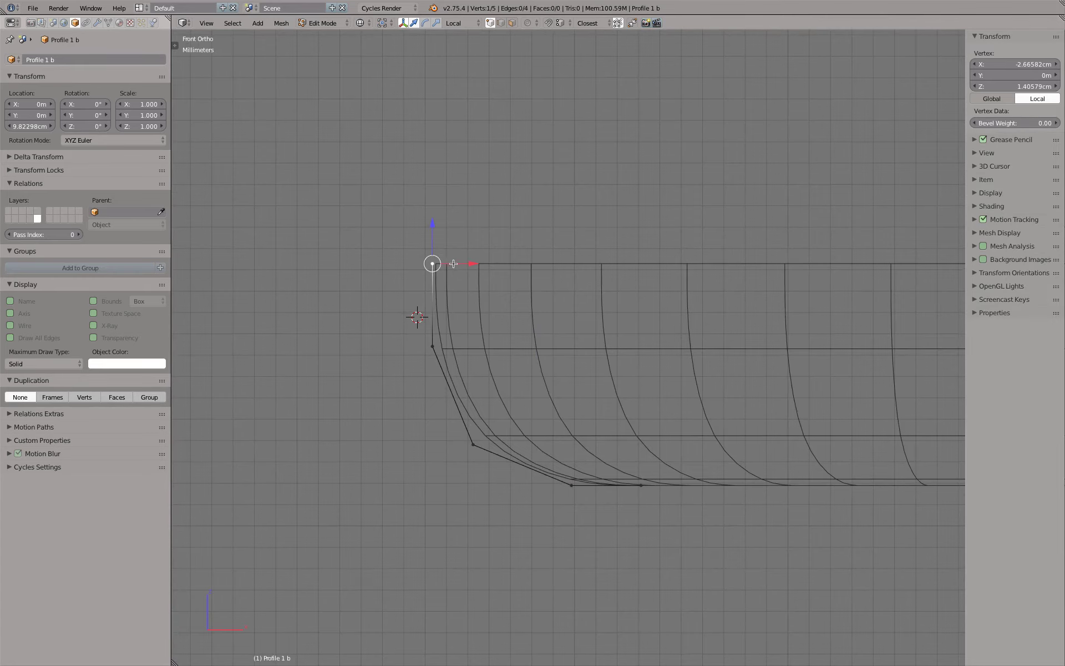
pyautogui.moveTo(472, 264); pyautogui.dragTo(484, 262)
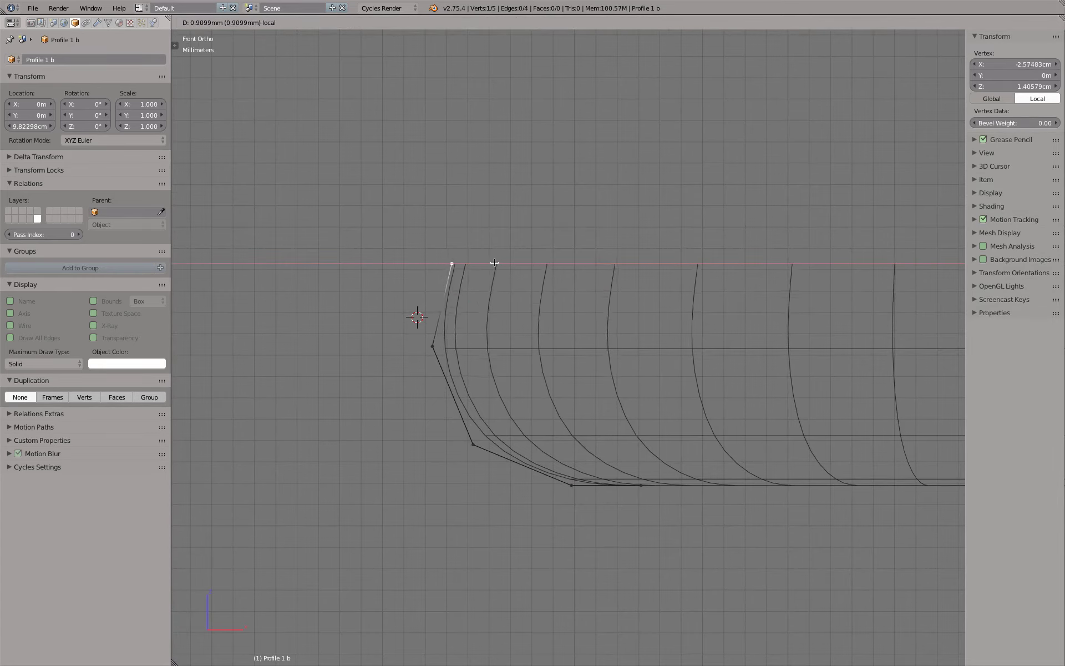
pyautogui.click(486, 262)
pyautogui.press('Tab')
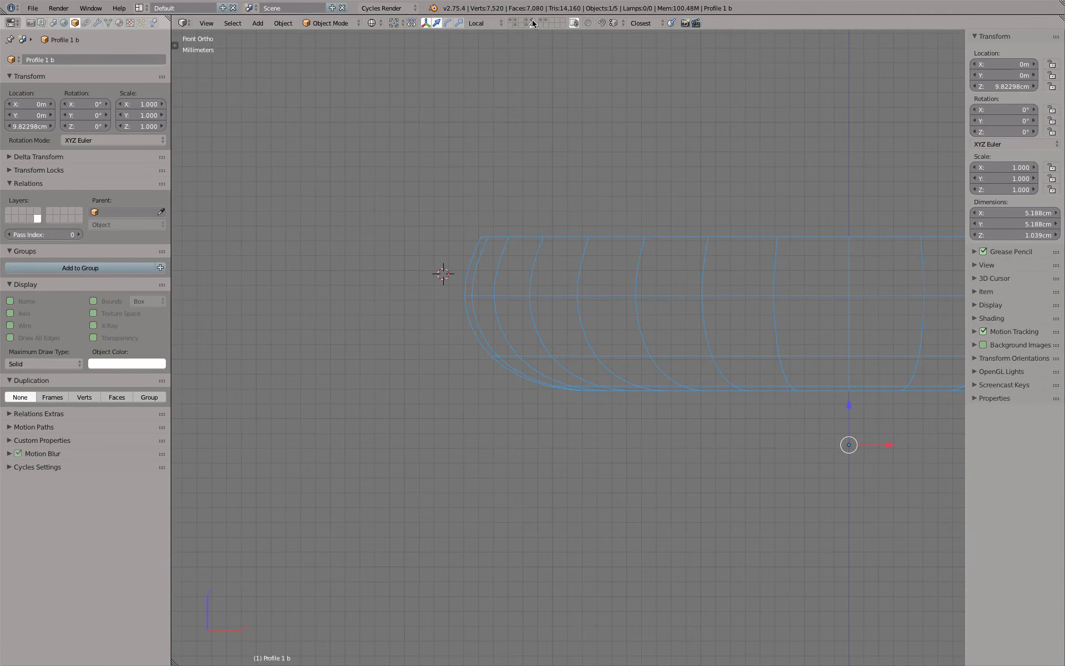
# Lower the top vertex vertically and extrude a new point at the rim.
pyautogui.keyDown('shift'); pyautogui.click(532, 23); pyautogui.keyUp('shift')
pyautogui.press('Tab')
pyautogui.scroll(3, 514, 374)
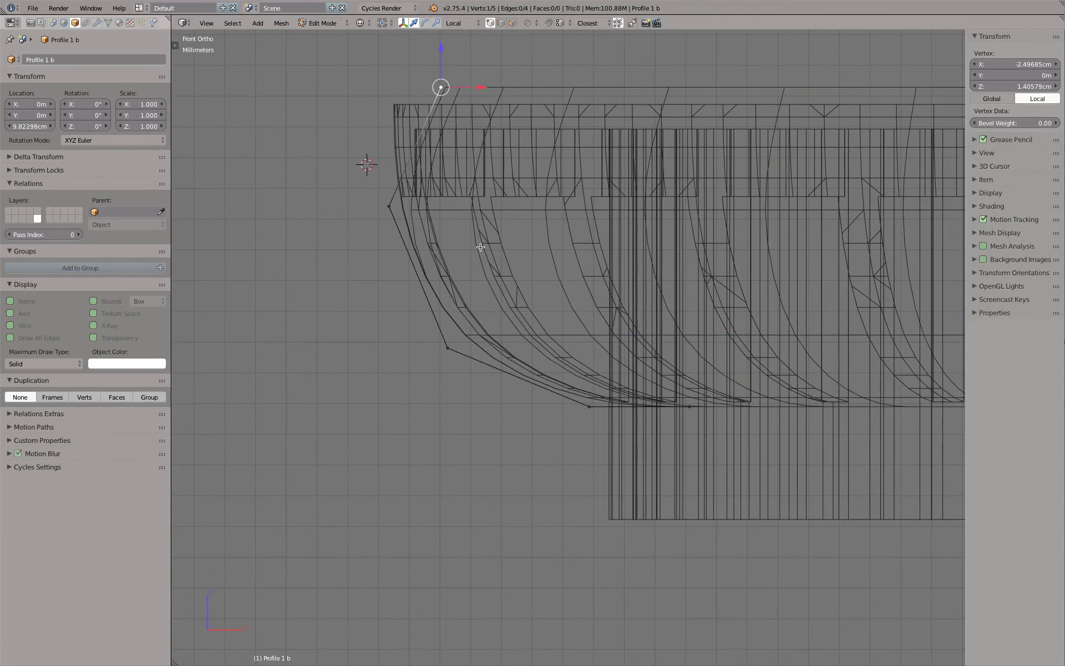
pyautogui.moveTo(492, 254); pyautogui.dragTo(441, 255)
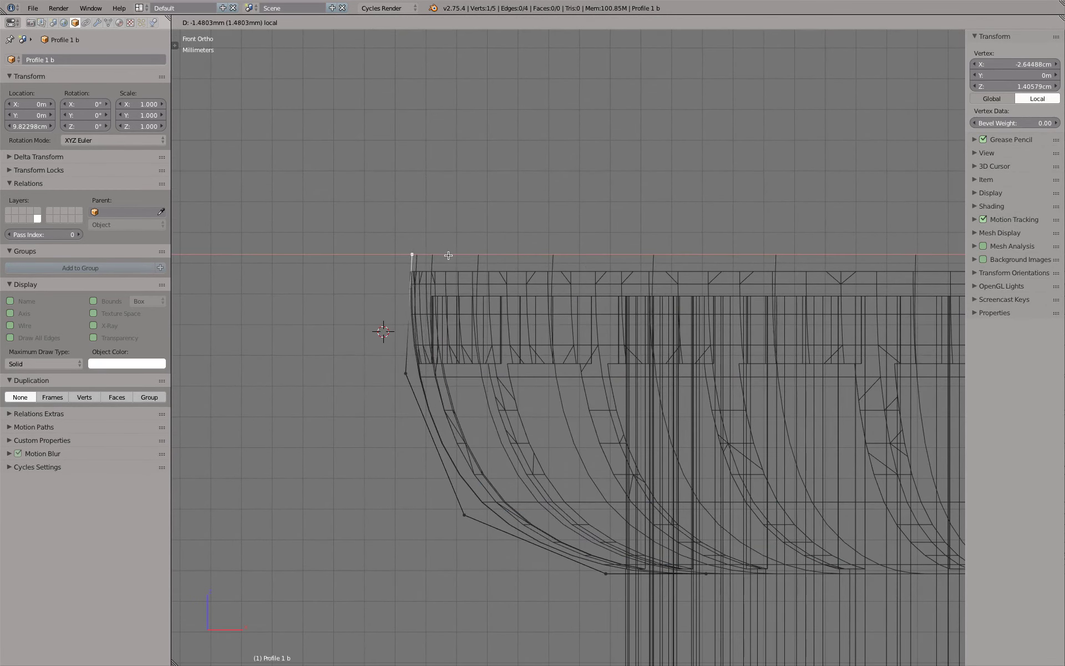
pyautogui.press('z')
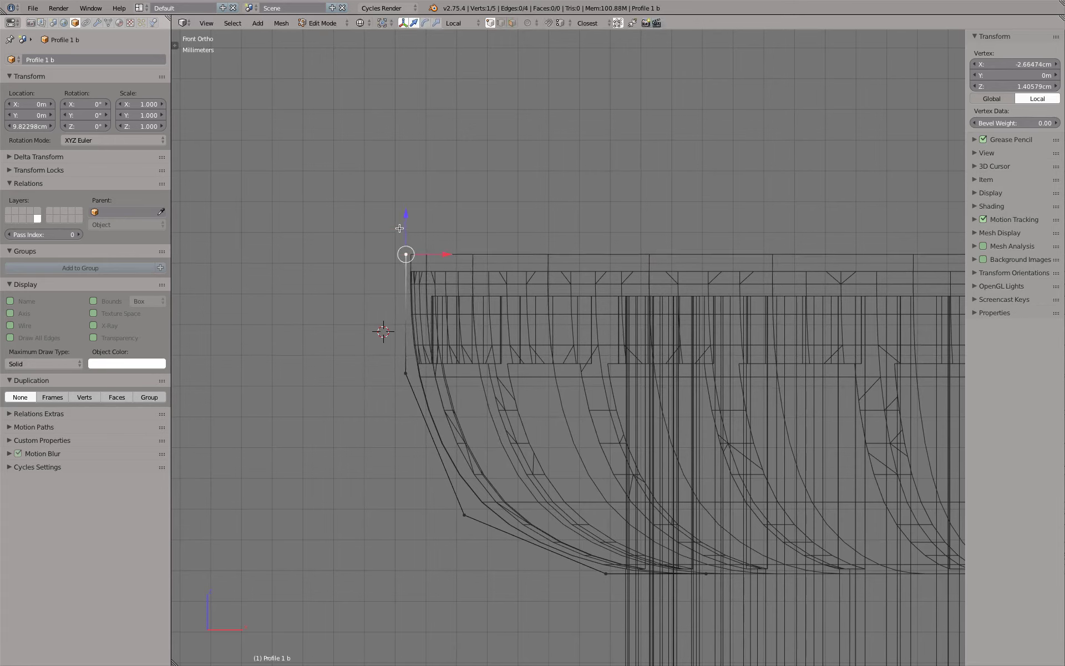
pyautogui.click(407, 302)
pyautogui.press('e')
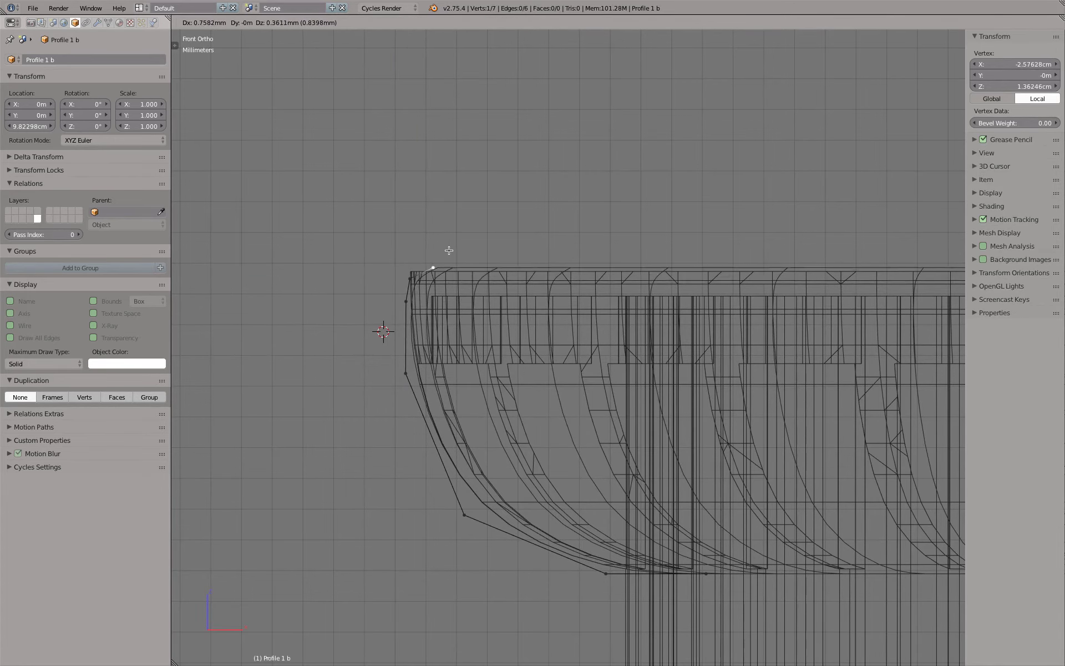
pyautogui.click(441, 249)
pyautogui.press('Tab')
# Back in solid shading on the blue cap's layer, set Boolean.001's Object to 'Profile 1 b'.
pyautogui.press('z')
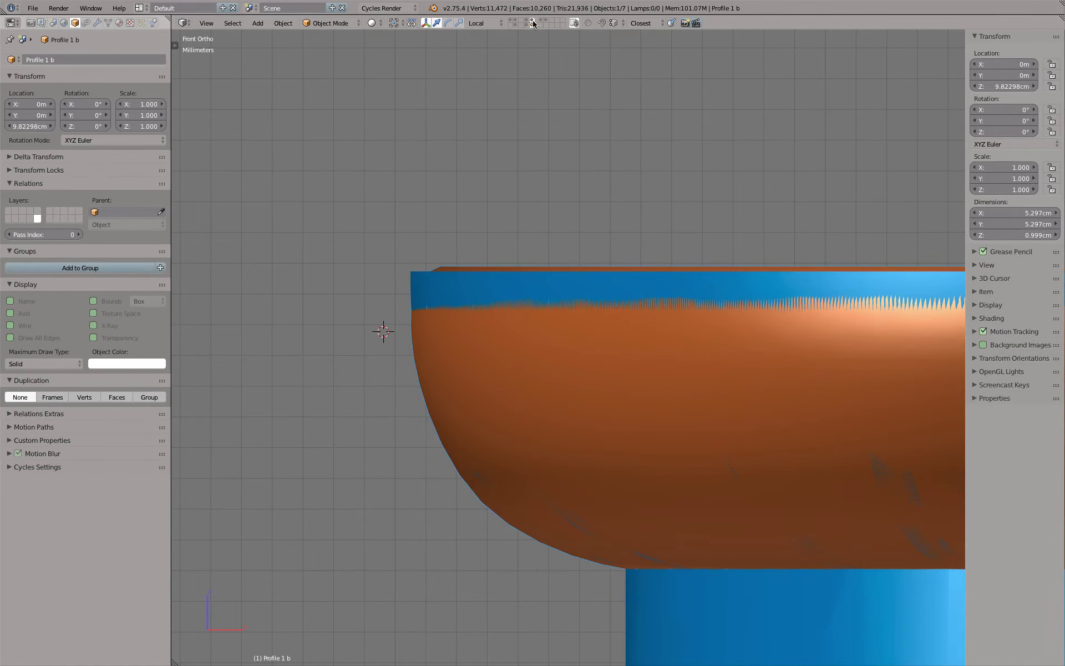
pyautogui.click(531, 20)
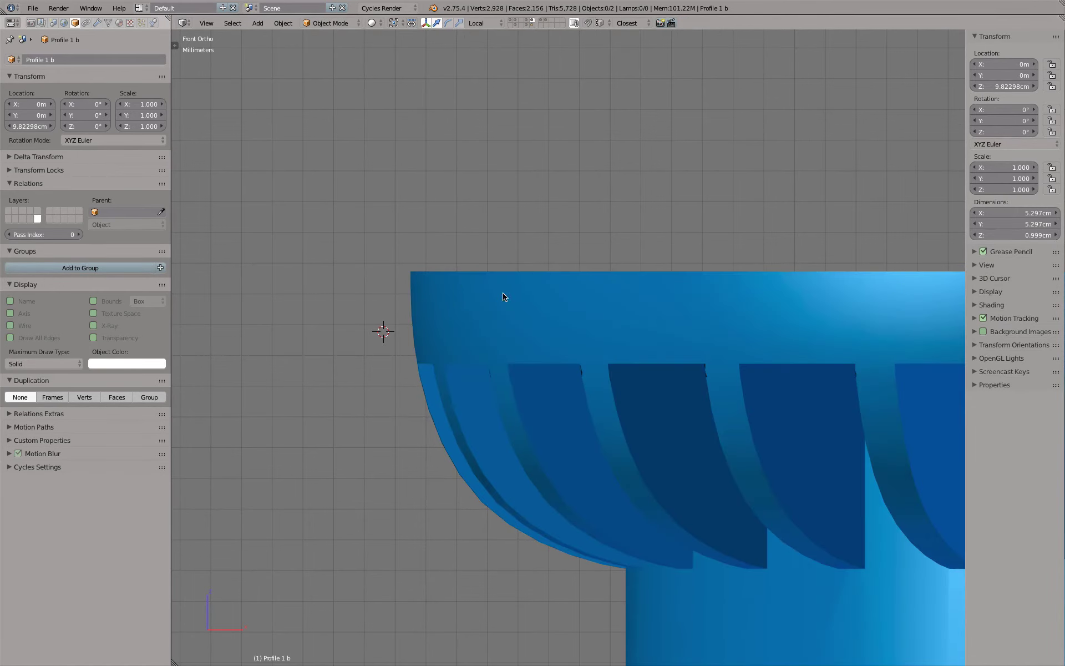
pyautogui.click(97, 23)
pyautogui.click(127, 327)
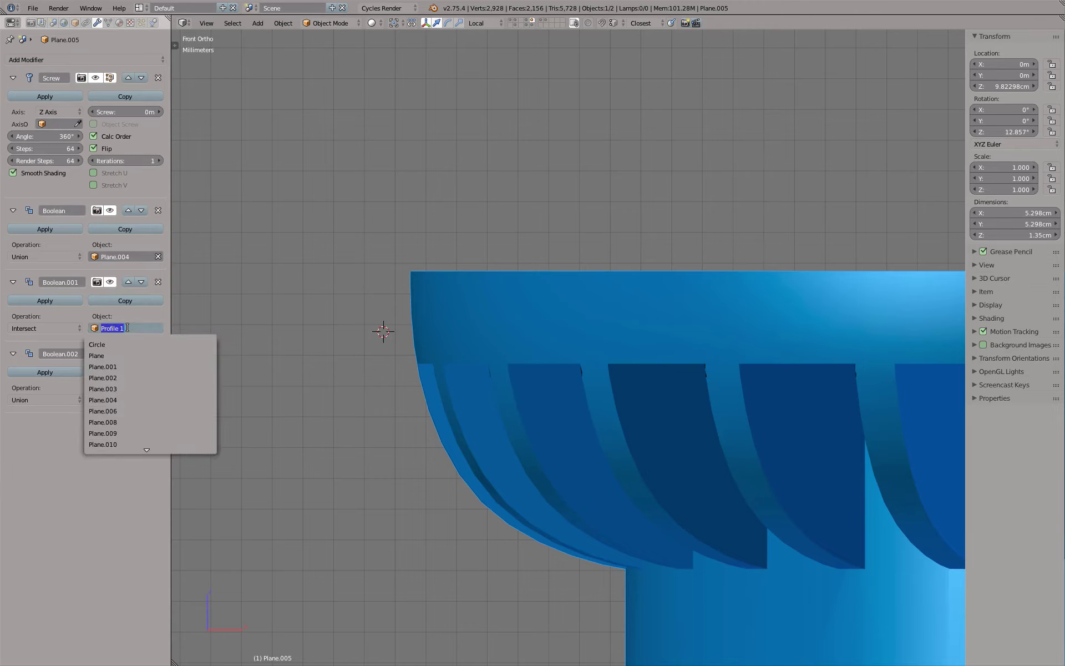
pyautogui.click(127, 327)
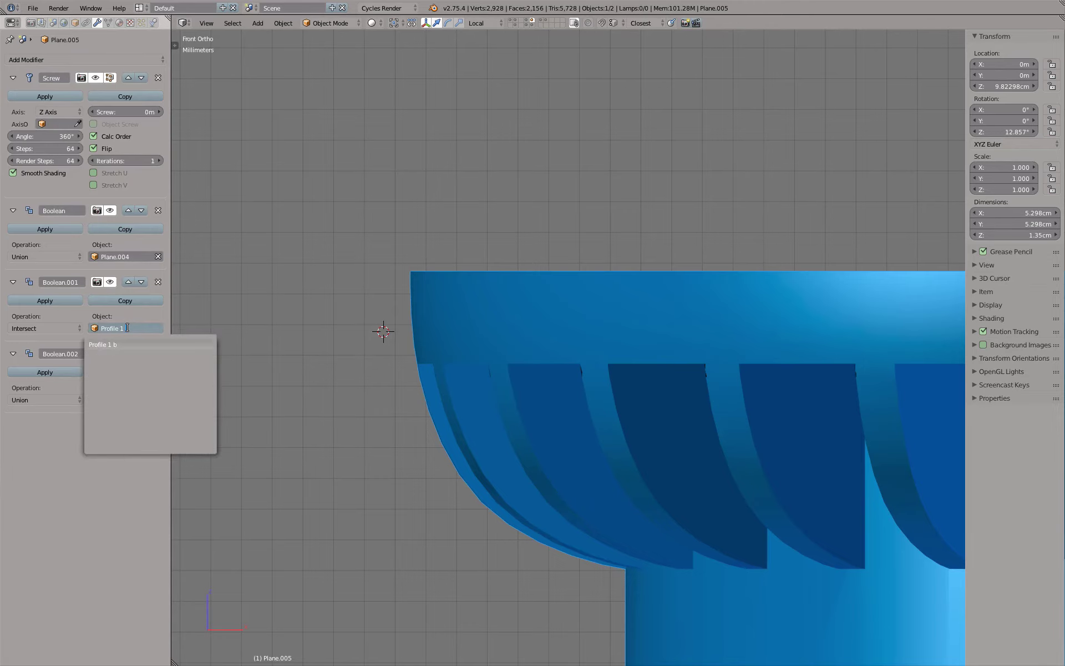
pyautogui.press('Return')
# Orbit around the cap from the front and from above to inspect the reshaped rim.
pyautogui.moveTo(422, 233)
pyautogui.mouseDown(button='middle')
pyautogui.moveTo(482, 218)
pyautogui.moveTo(557, 271)
pyautogui.moveTo(521, 275)
pyautogui.mouseUp(button='middle')
pyautogui.press('KP_1')
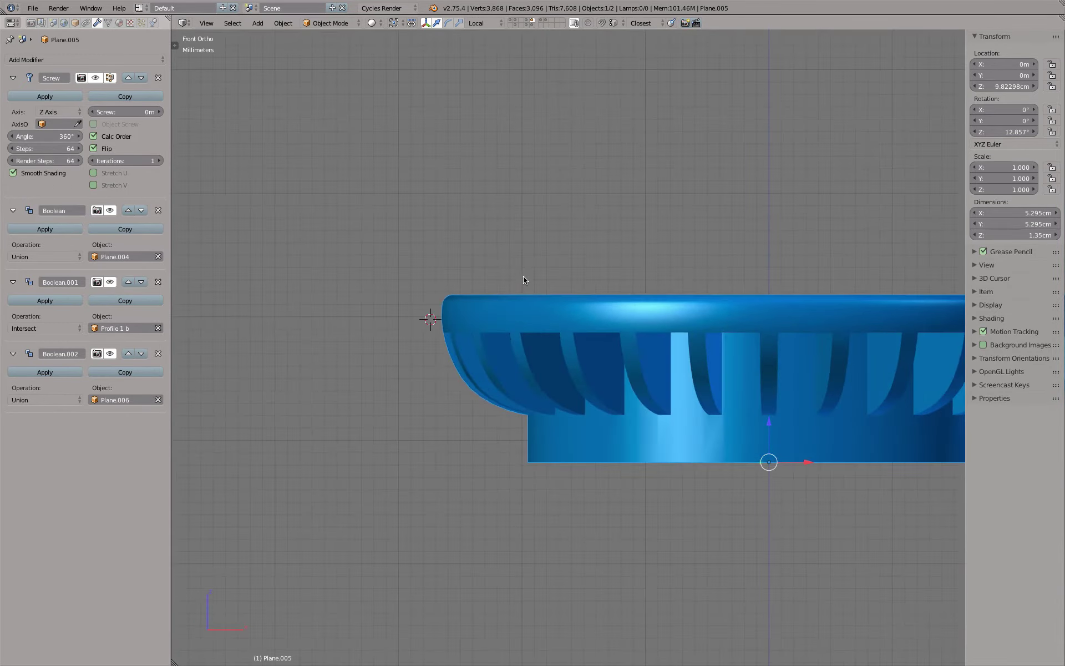
pyautogui.scroll(-2, 567, 267)
pyautogui.scroll(-2, 567, 268)
pyautogui.moveTo(594, 430)
pyautogui.mouseDown(button='middle')
pyautogui.moveTo(578, 224)
pyautogui.moveTo(572, 252)
pyautogui.mouseUp(button='middle')
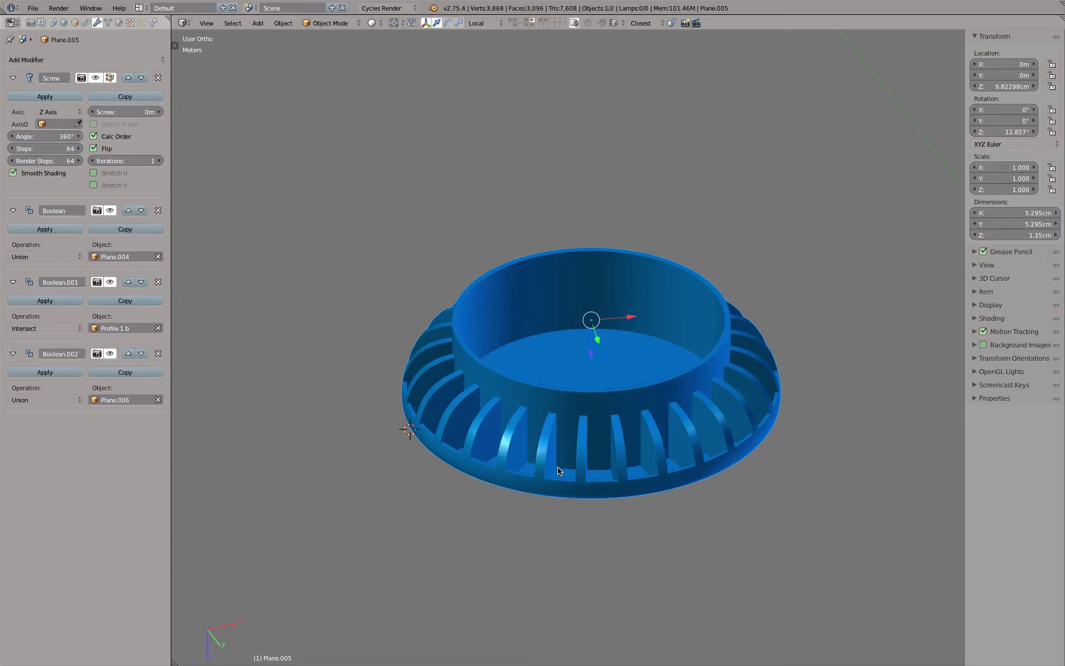
pyautogui.scroll(2, 558, 470)
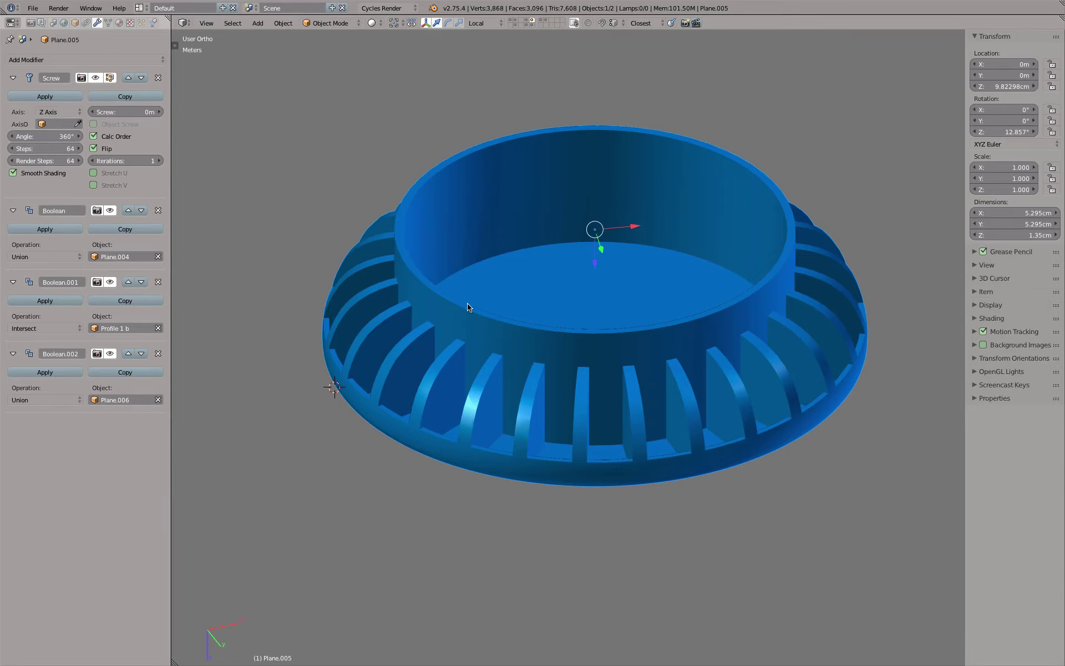
# View the revolved cap from the back, right side and above using numpad views.
pyautogui.press('ctrl+KP_1')
pyautogui.press('KP_3')
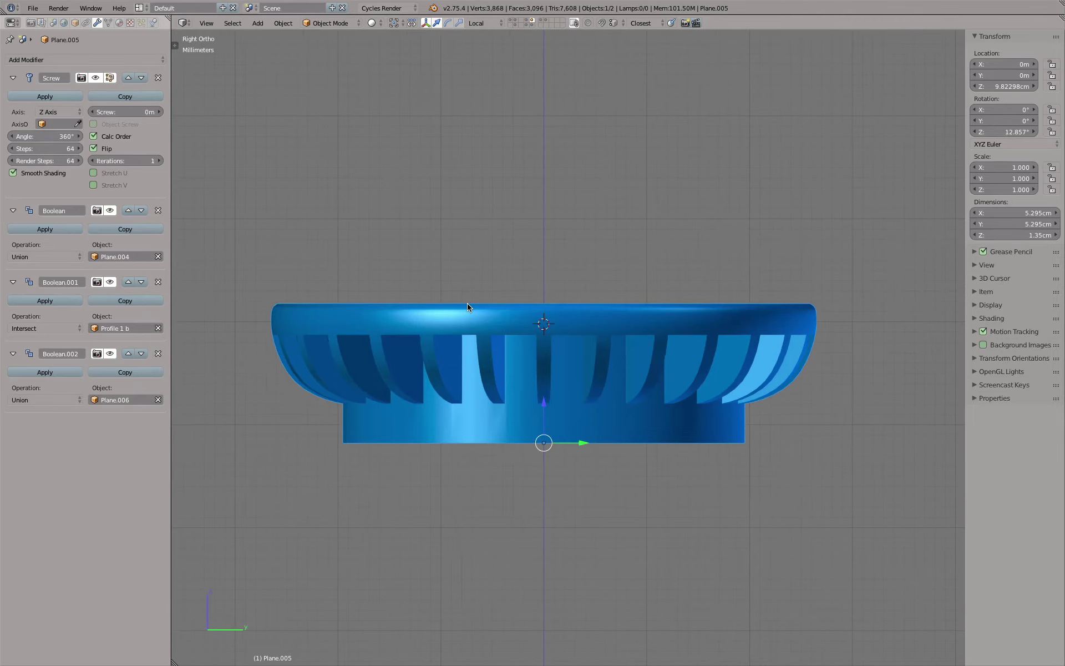
pyautogui.press('KP_8')
pyautogui.press('KP_8')
pyautogui.press('KP_8')
pyautogui.press('KP_8')
pyautogui.press('KP_8')
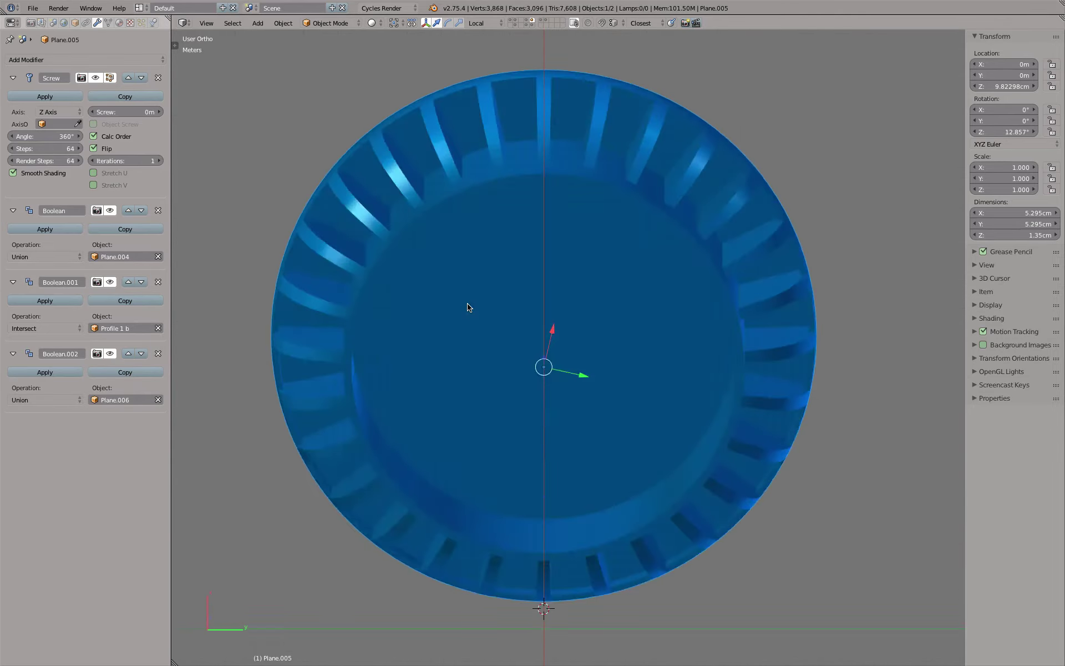
pyautogui.press('KP_8')
pyautogui.press('KP_8')
pyautogui.press('KP_8')
pyautogui.press('KP_8')
pyautogui.press('KP_2')
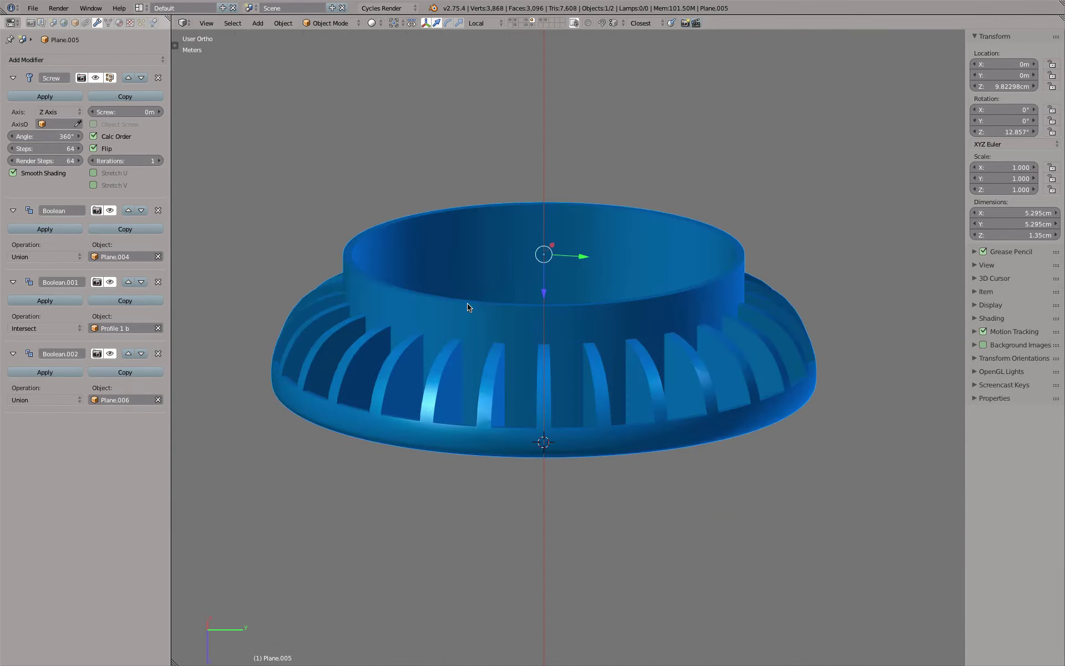
pyautogui.press('KP_8')
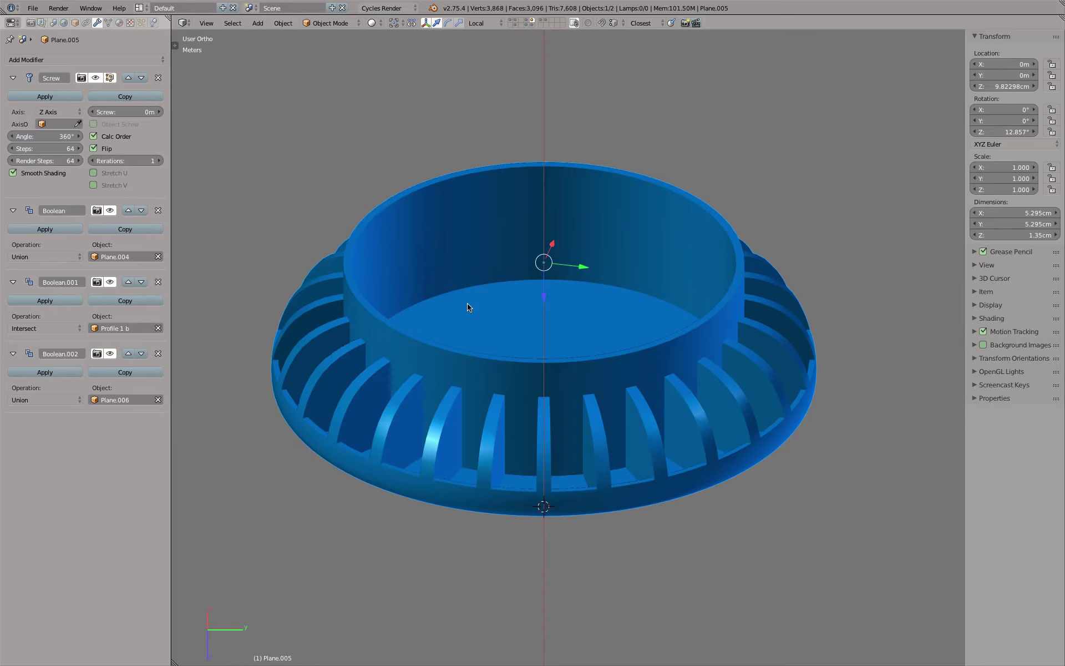
# Compare the cap's profile edge in Edit Mode with the finished cap from front and top views.
pyautogui.press('Tab')
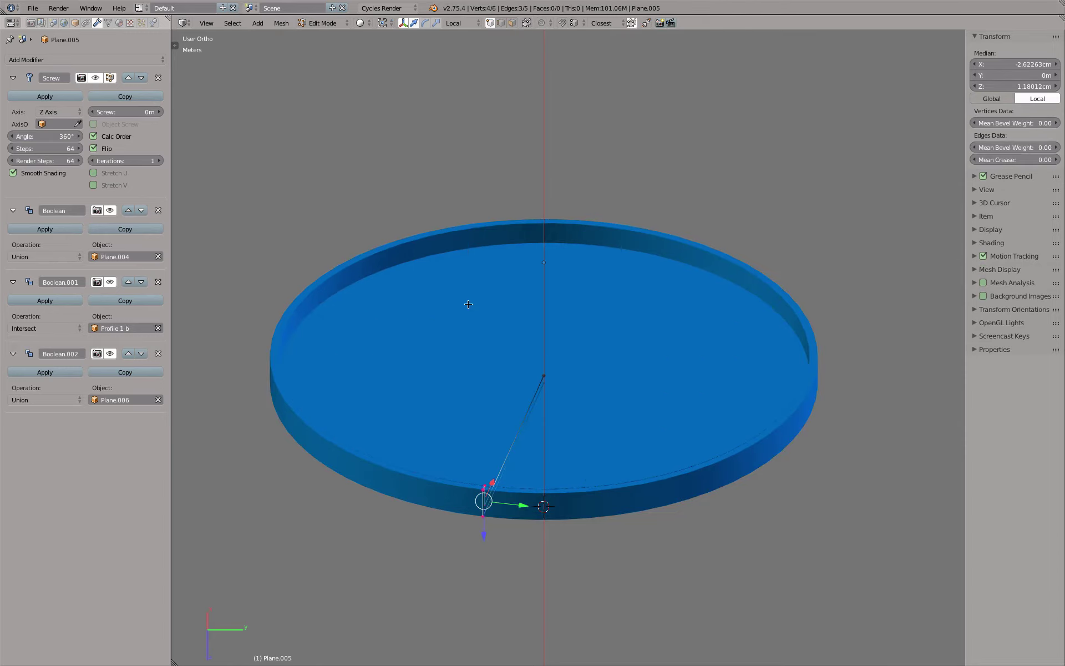
pyautogui.moveTo(569, 374); pyautogui.dragTo(478, 368, button='middle')
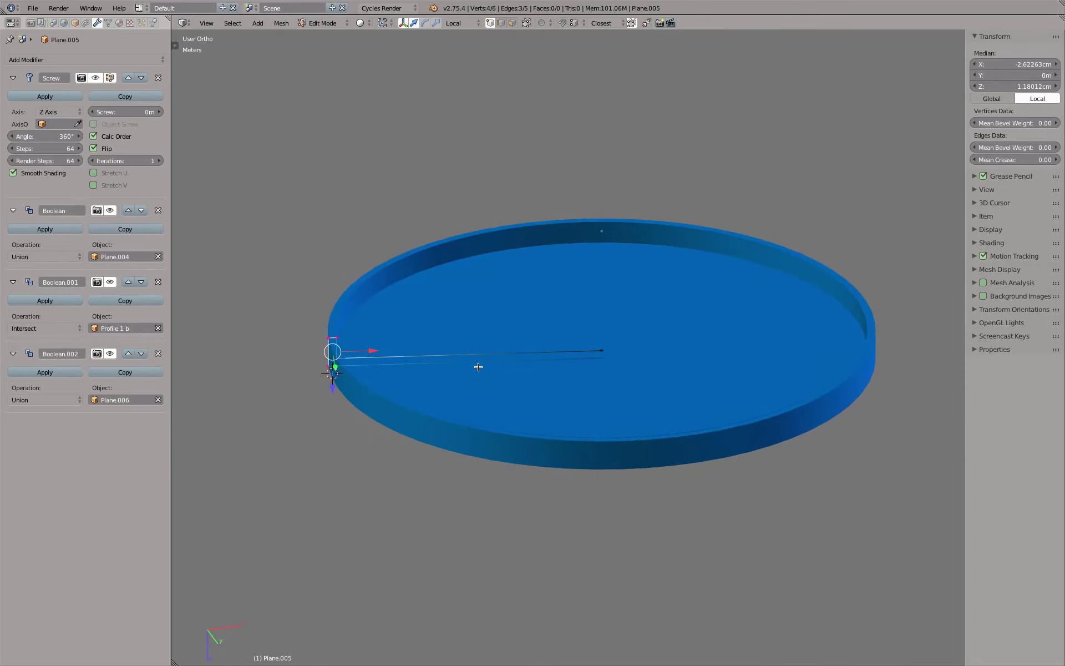
pyautogui.press('Tab')
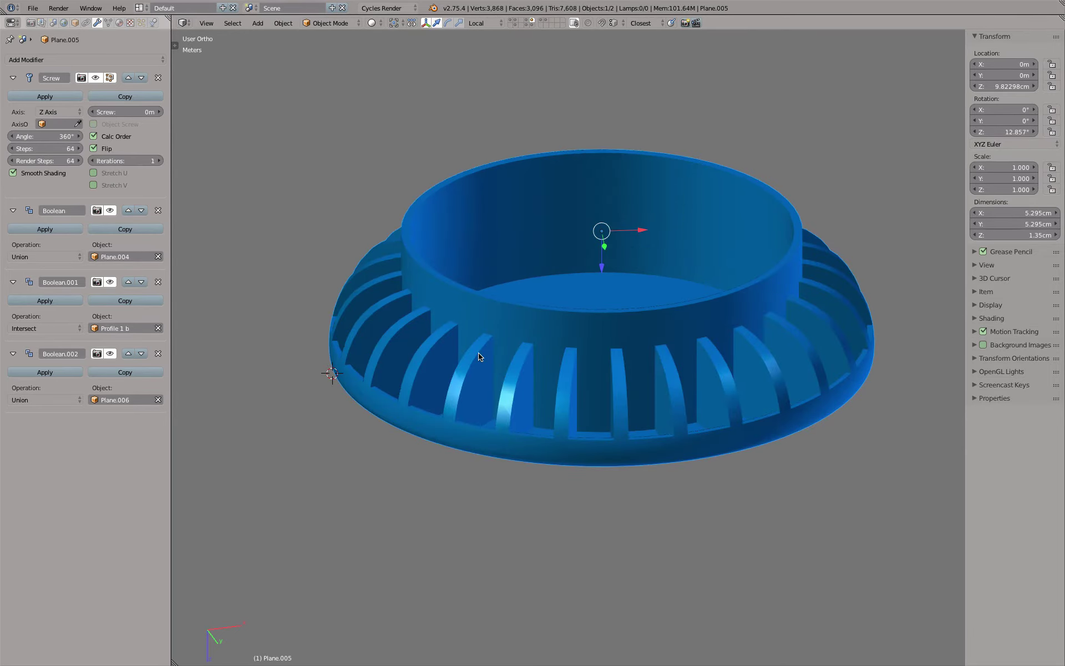
pyautogui.press('KP_1')
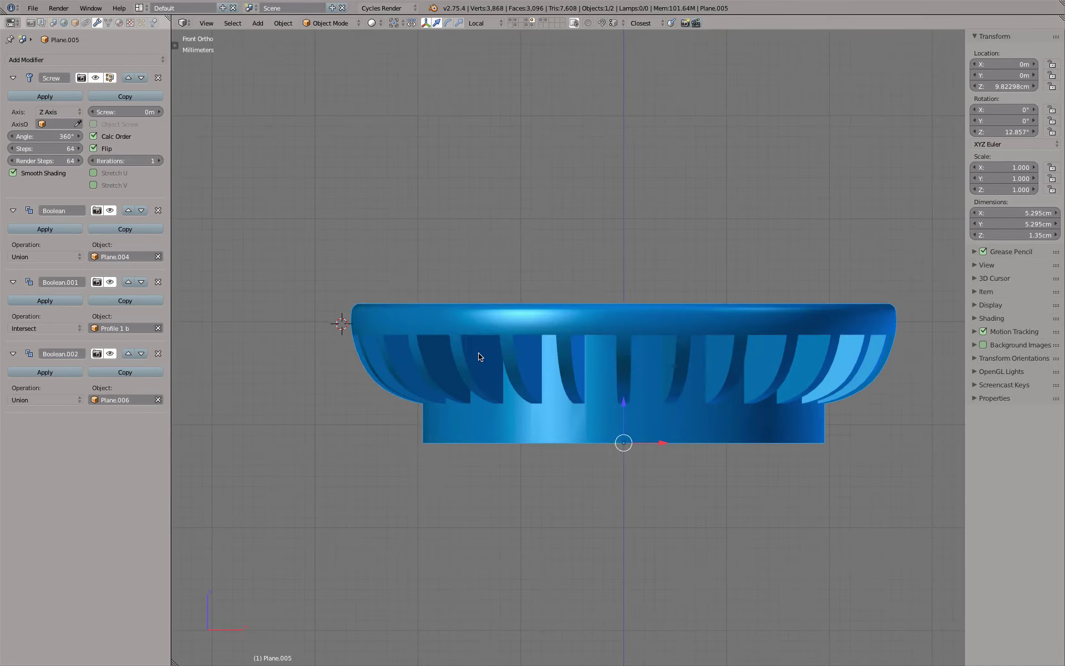
pyautogui.moveTo(624, 450); pyautogui.dragTo(605, 230, button='middle')
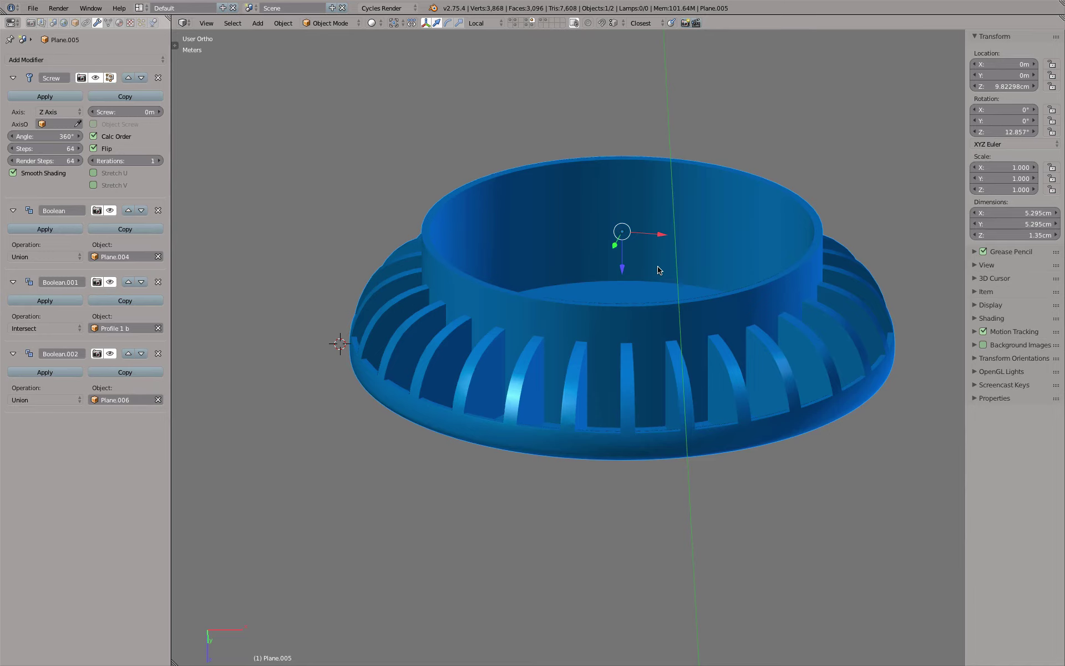
pyautogui.press('KP_1')
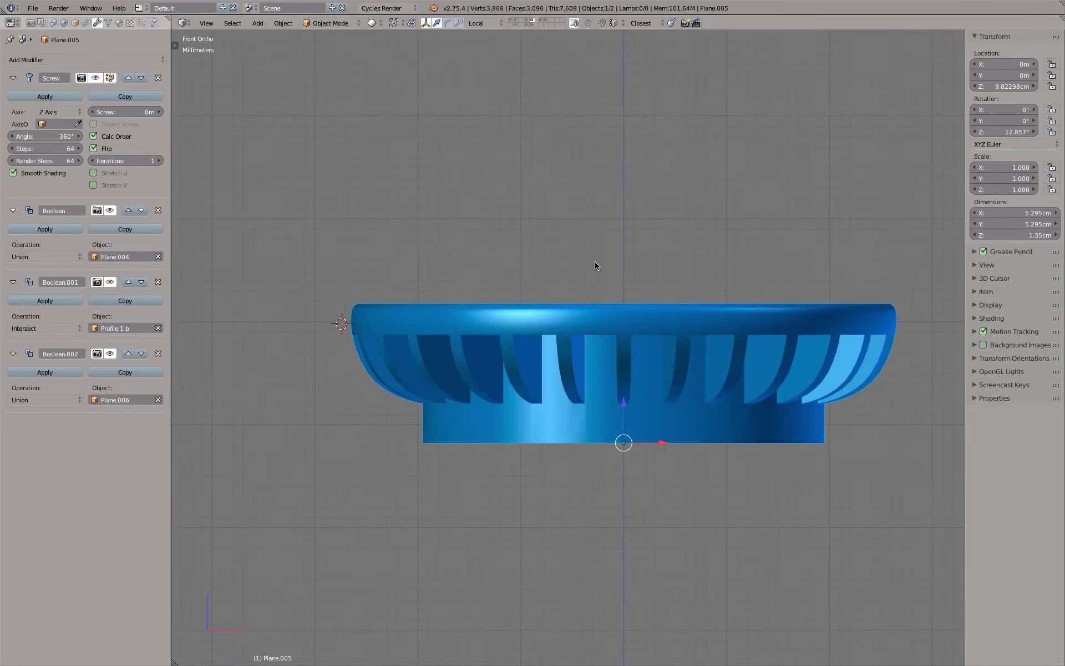
pyautogui.moveTo(597, 266)
pyautogui.mouseDown(button='middle')
pyautogui.moveTo(677, 293)
pyautogui.moveTo(585, 262)
pyautogui.mouseUp(button='middle')
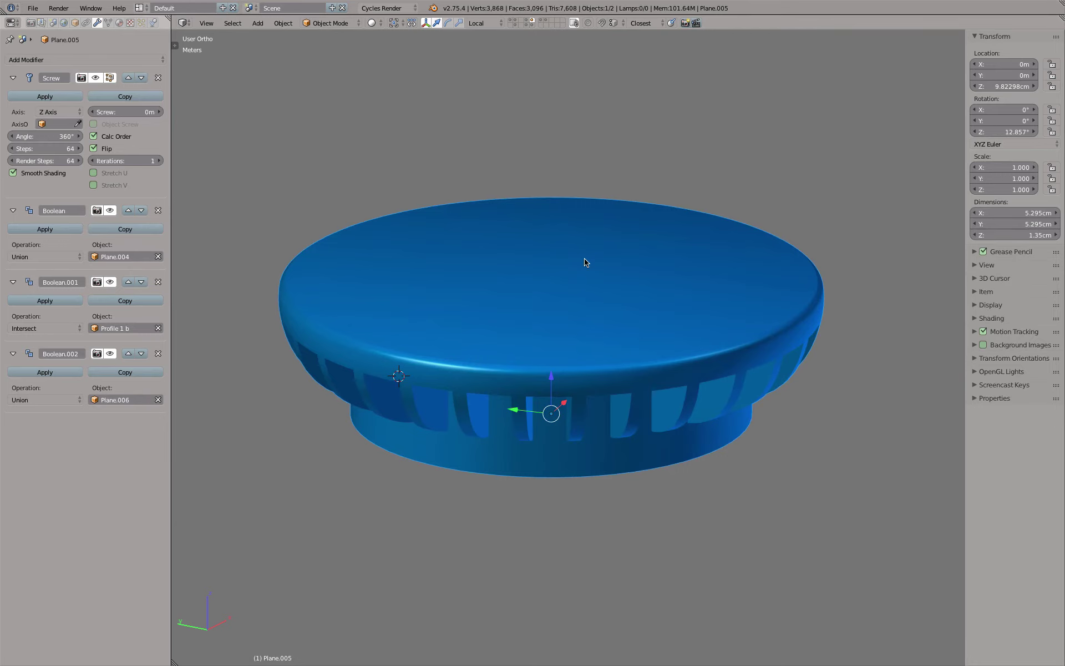
pyautogui.press('KP_8')
pyautogui.press('KP_8')
pyautogui.press('KP_8')
pyautogui.press('KP_8')
pyautogui.press('KP_8')
pyautogui.press('KP_8')
pyautogui.press('KP_8')
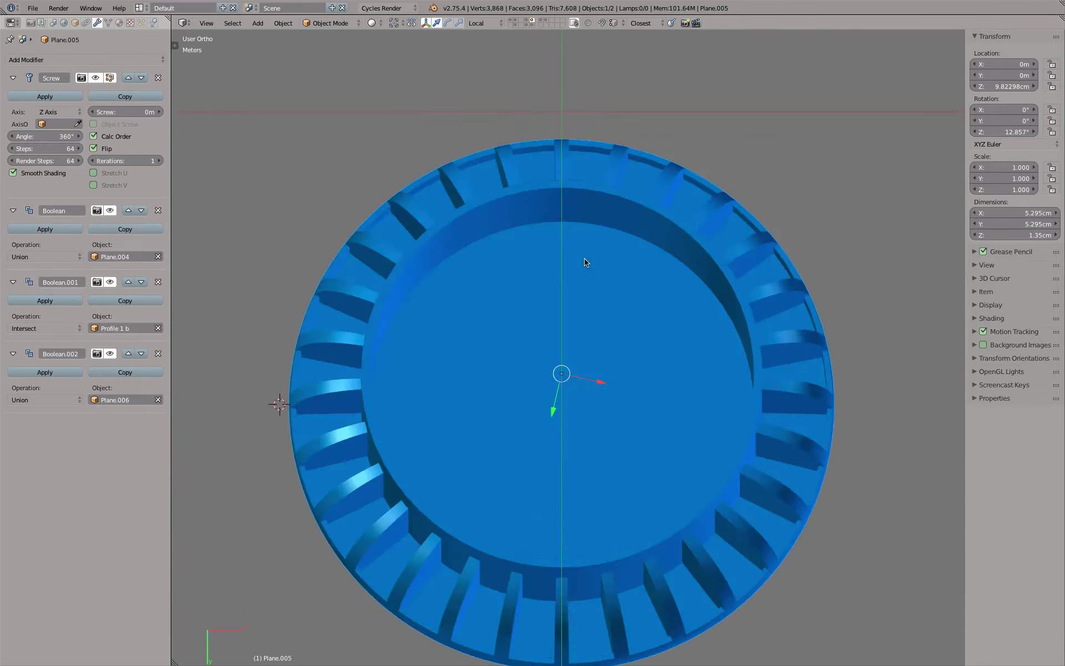
pyautogui.press('KP_8')
pyautogui.press('KP_8')
pyautogui.press('KP_8')
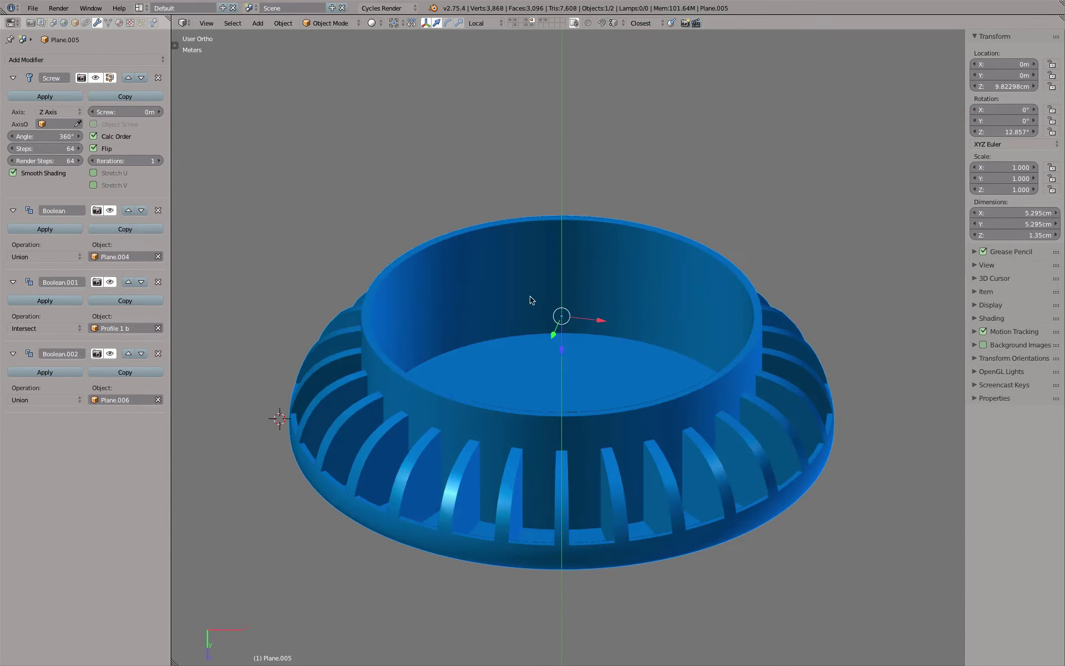
pyautogui.moveTo(532, 301)
pyautogui.mouseDown(button='middle')
pyautogui.moveTo(488, 252)
pyautogui.moveTo(645, 273)
pyautogui.moveTo(691, 235)
pyautogui.moveTo(670, 247)
pyautogui.moveTo(756, 511)
pyautogui.moveTo(418, 271)
pyautogui.moveTo(440, 440)
pyautogui.moveTo(447, 416)
pyautogui.mouseUp(button='middle')
# Deselect the cap, check it edge-on, then hide its layer and return to front view.
pyautogui.click(529, 23)
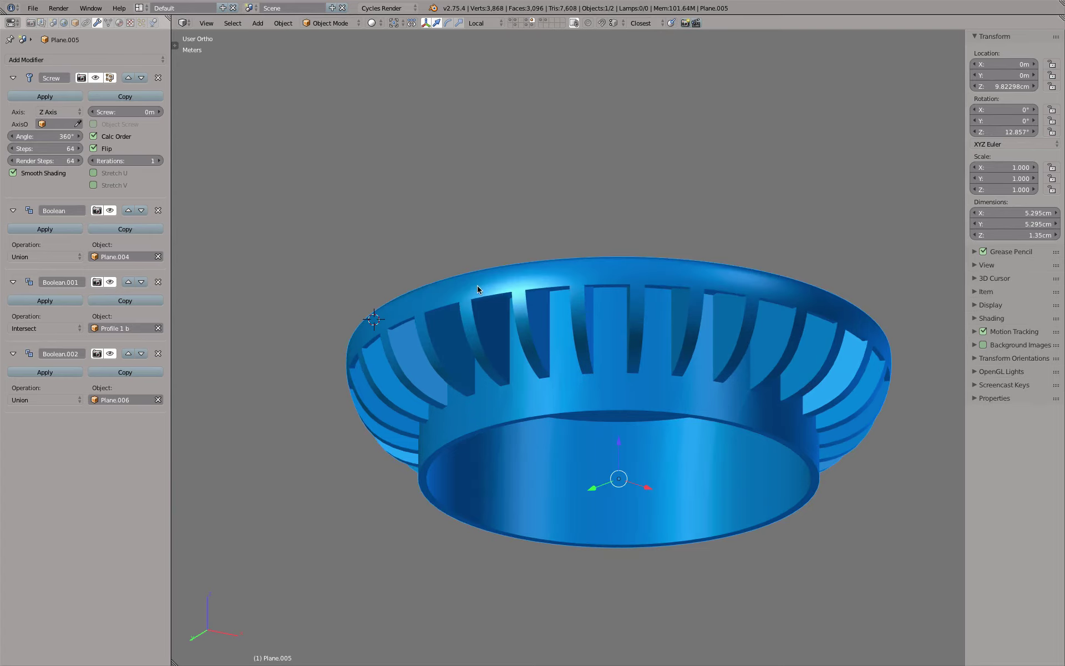
pyautogui.press('Tab')
pyautogui.moveTo(545, 230)
pyautogui.mouseDown(button='middle')
pyautogui.moveTo(494, 261)
pyautogui.moveTo(506, 58)
pyautogui.mouseUp(button='middle')
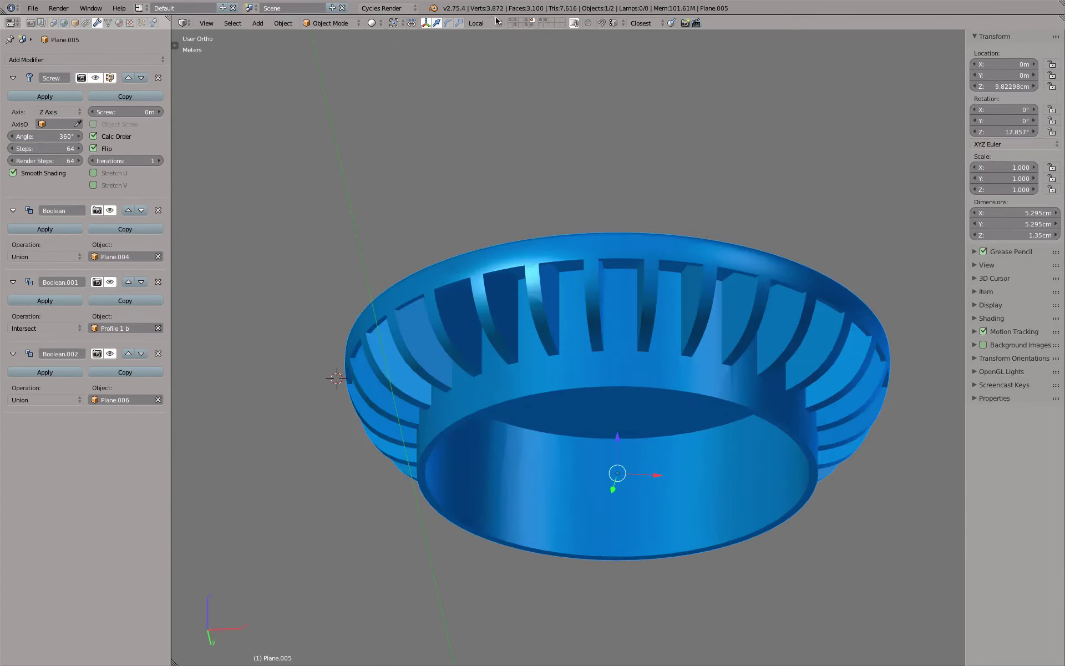
pyautogui.press('Tab')
pyautogui.click(512, 22)
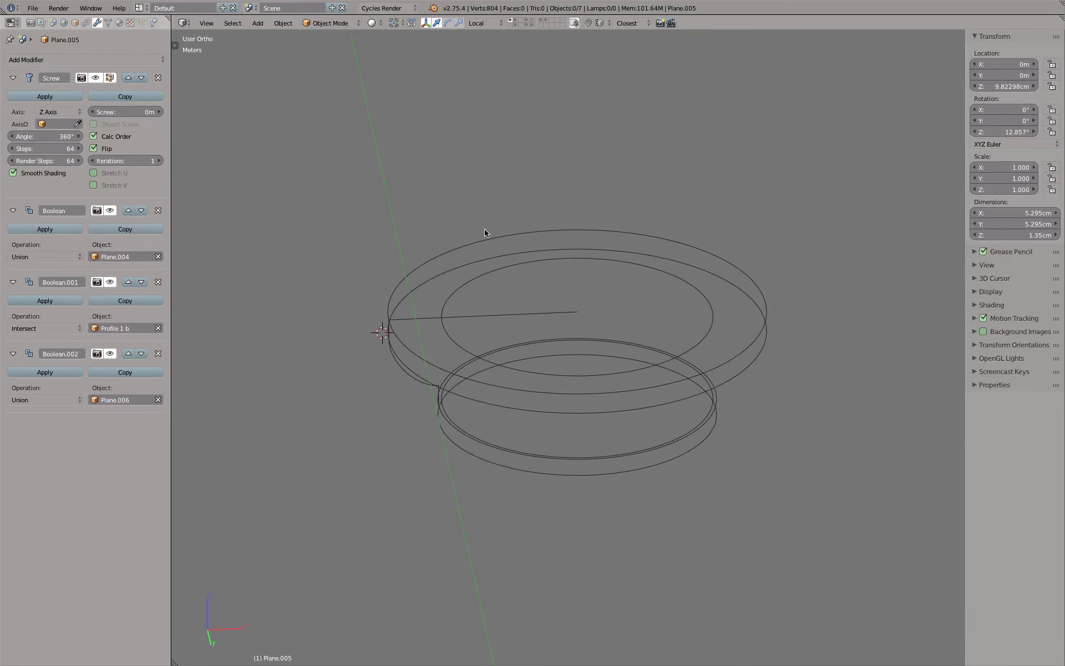
pyautogui.press('KP_1')
pyautogui.scroll(1, 525, 333)
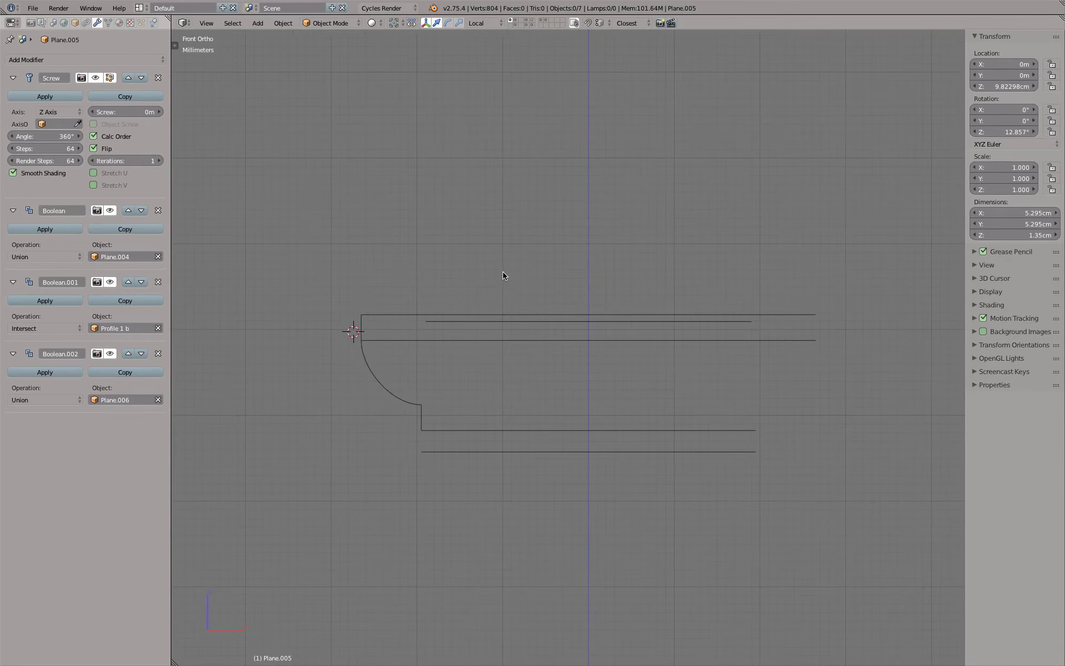
pyautogui.hotkey('shift', 'a')
# Add a plane at X 0, raise it to the cap's top line, scale it, and rotate 90° on X.
pyautogui.click(535, 273)
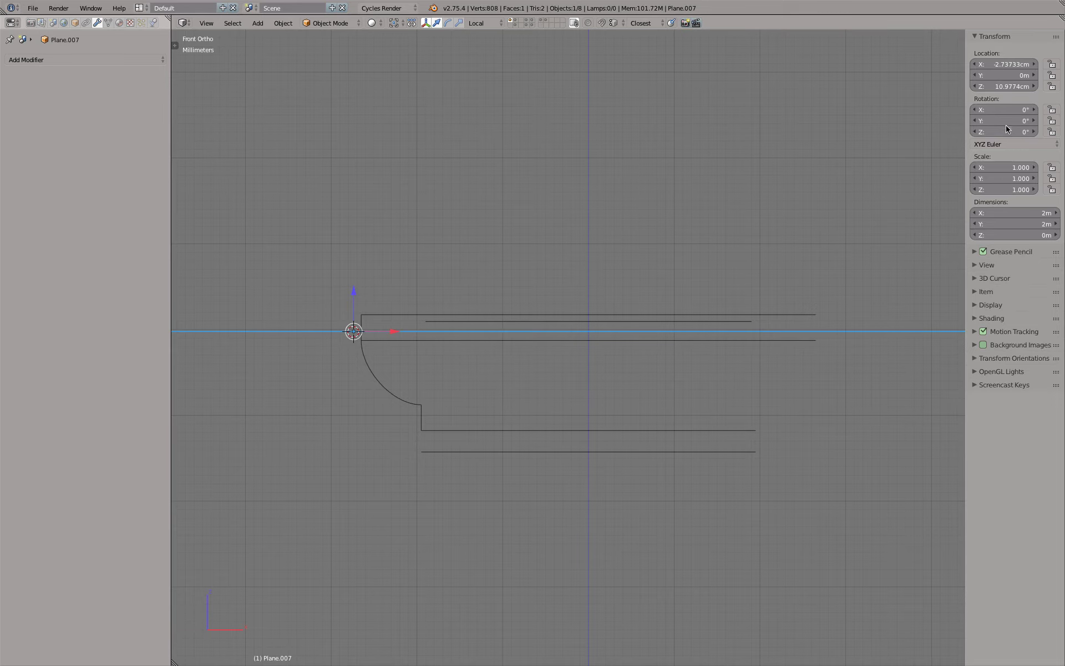
pyautogui.click(1002, 63)
pyautogui.write('0')
pyautogui.press('Return')
pyautogui.press('g')
pyautogui.press('z')
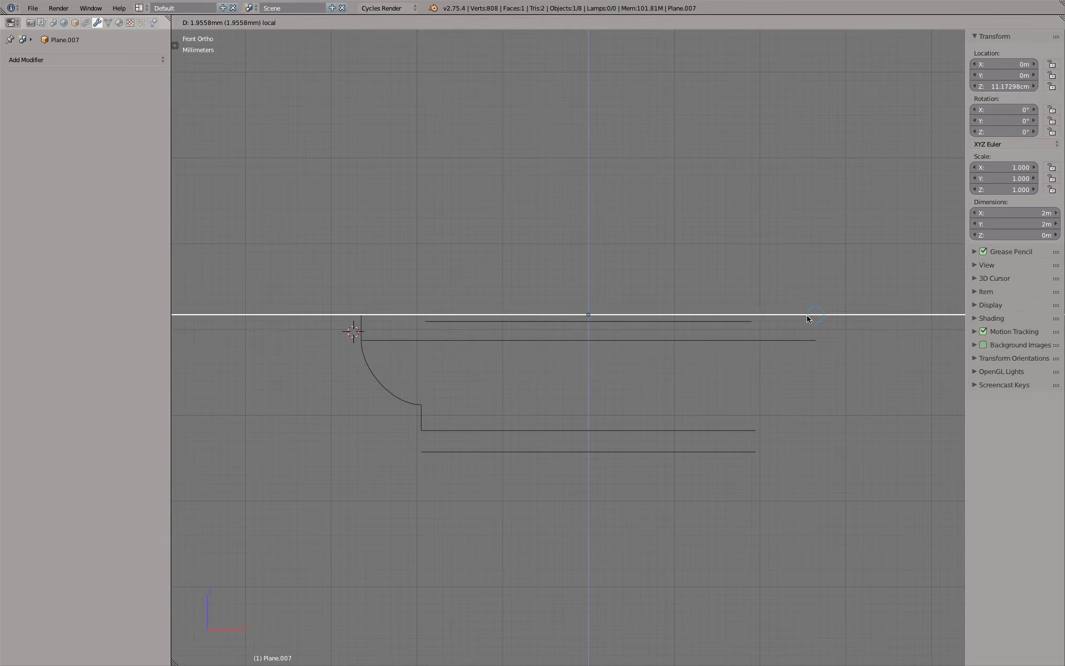
pyautogui.click(777, 314)
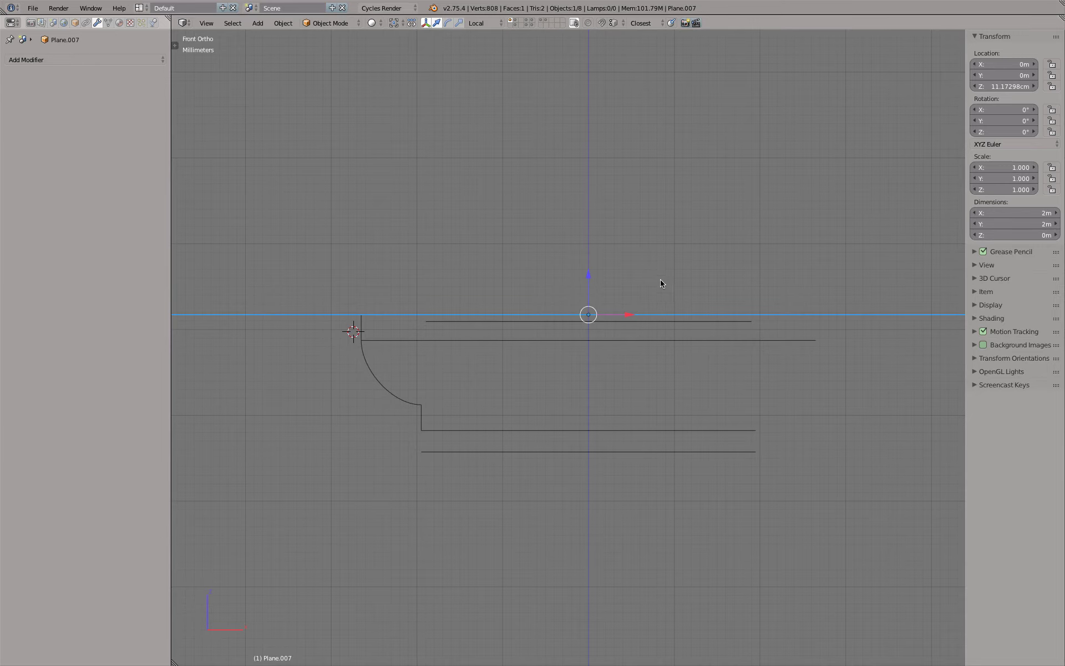
pyautogui.press('s')
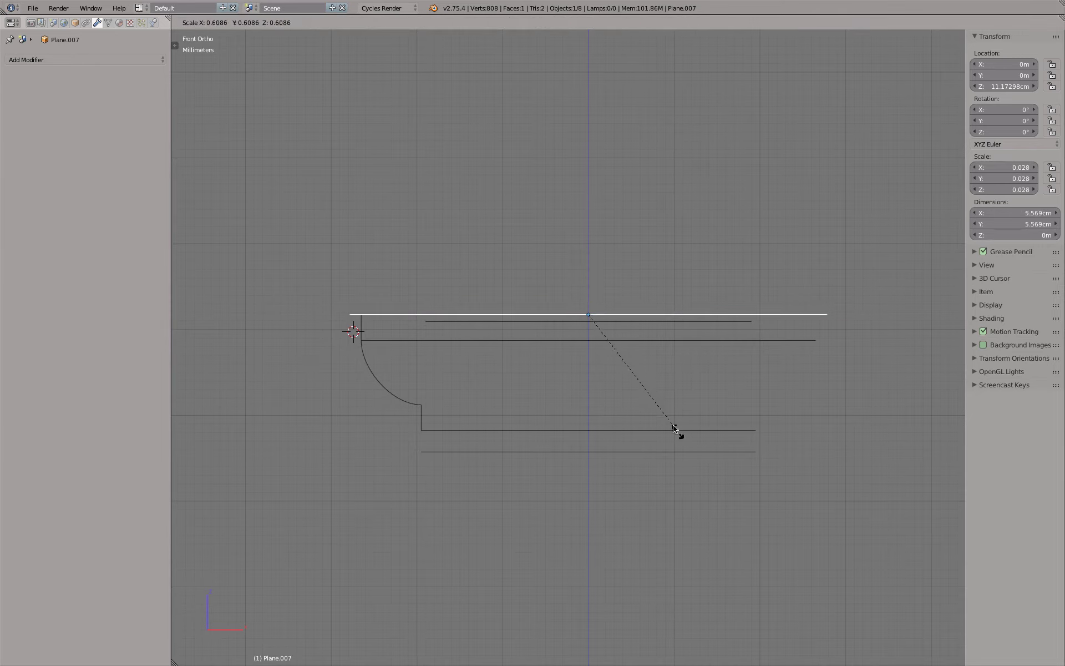
pyautogui.click(676, 426)
pyautogui.write('r')
pyautogui.write('x90')
pyautogui.press('Return')
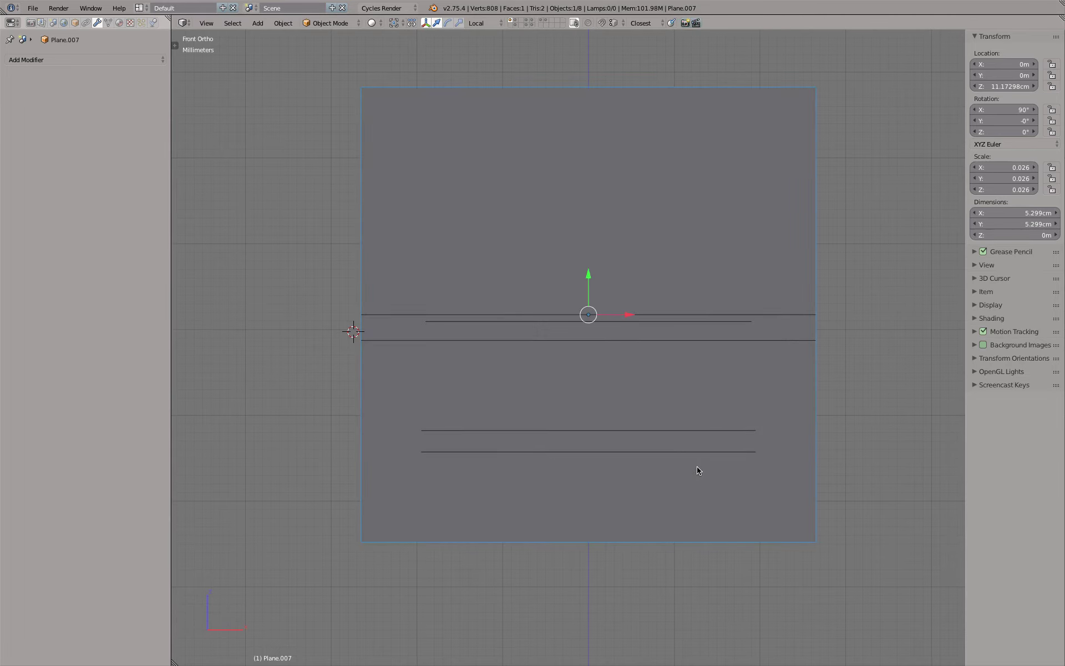
# Apply the plane's rotation and scale, then move its top and bottom edges to the cap's lines.
pyautogui.click(283, 23)
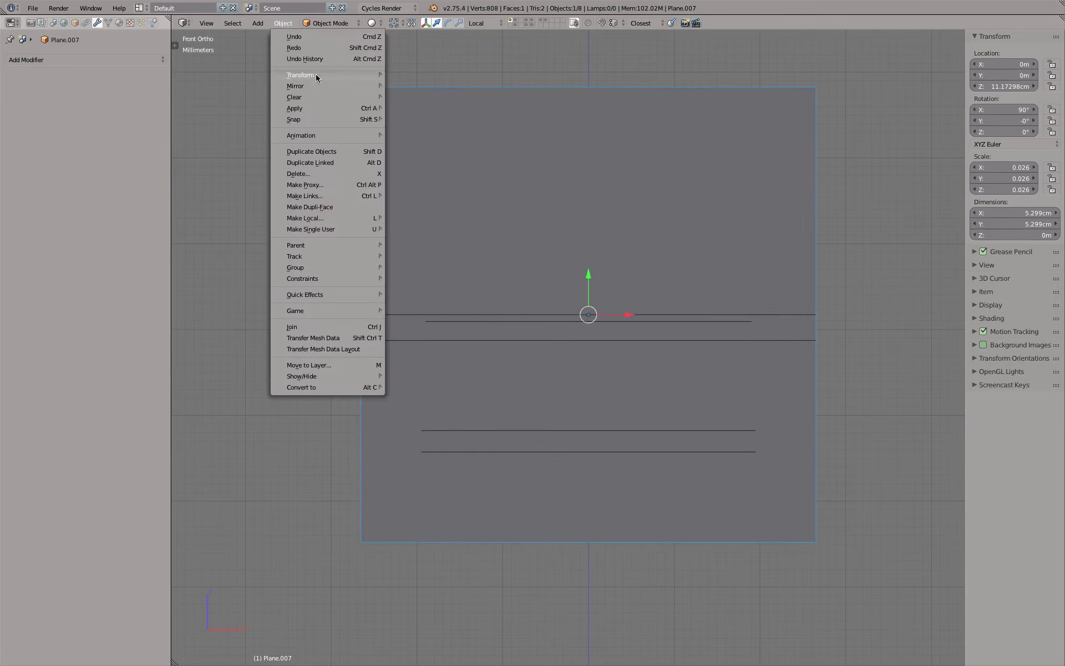
pyautogui.moveTo(295, 108)
pyautogui.click(438, 142)
pyautogui.press('Tab')
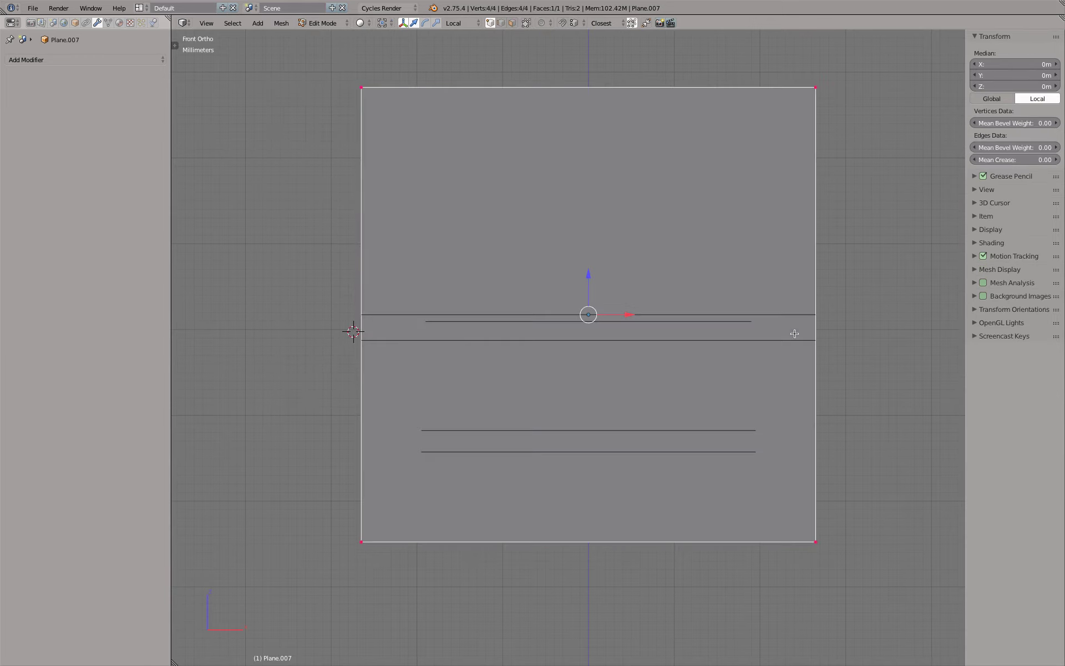
pyautogui.click(361, 87)
pyautogui.keyDown('shift'); pyautogui.click(815, 87); pyautogui.keyUp('shift')
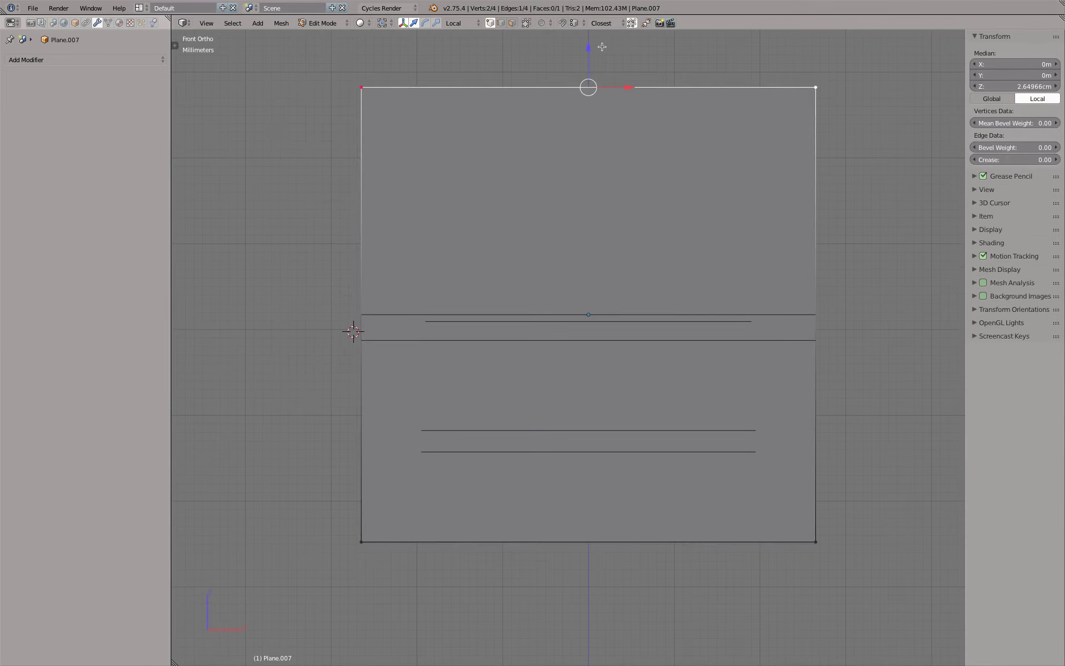
pyautogui.moveTo(589, 43); pyautogui.dragTo(364, 316)
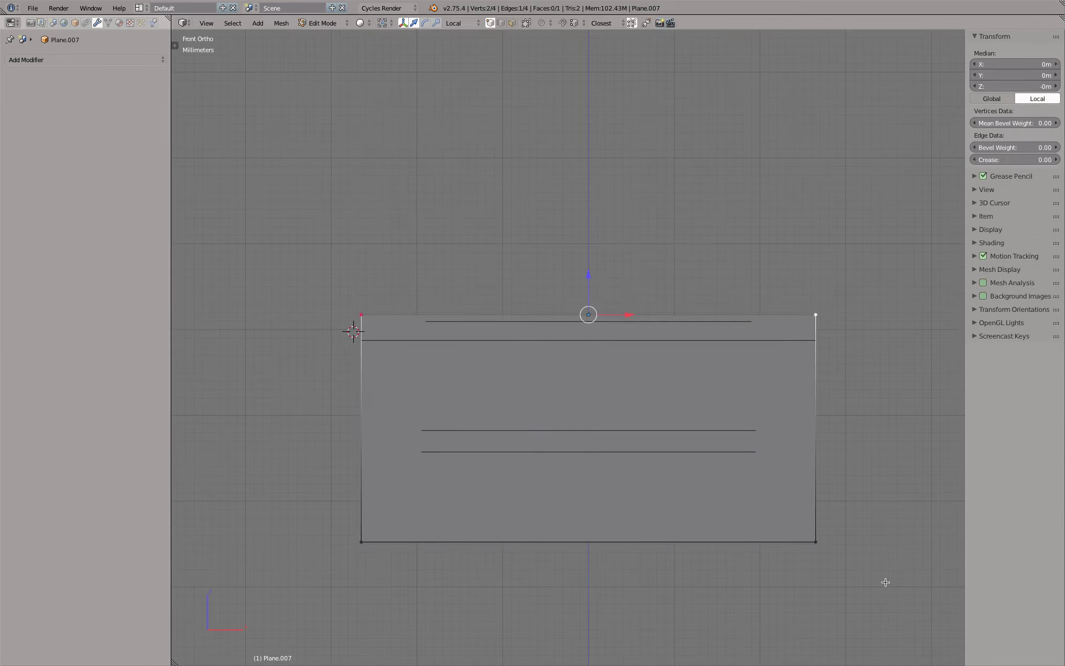
pyautogui.click(815, 541)
pyautogui.keyDown('shift'); pyautogui.click(361, 542); pyautogui.keyUp('shift')
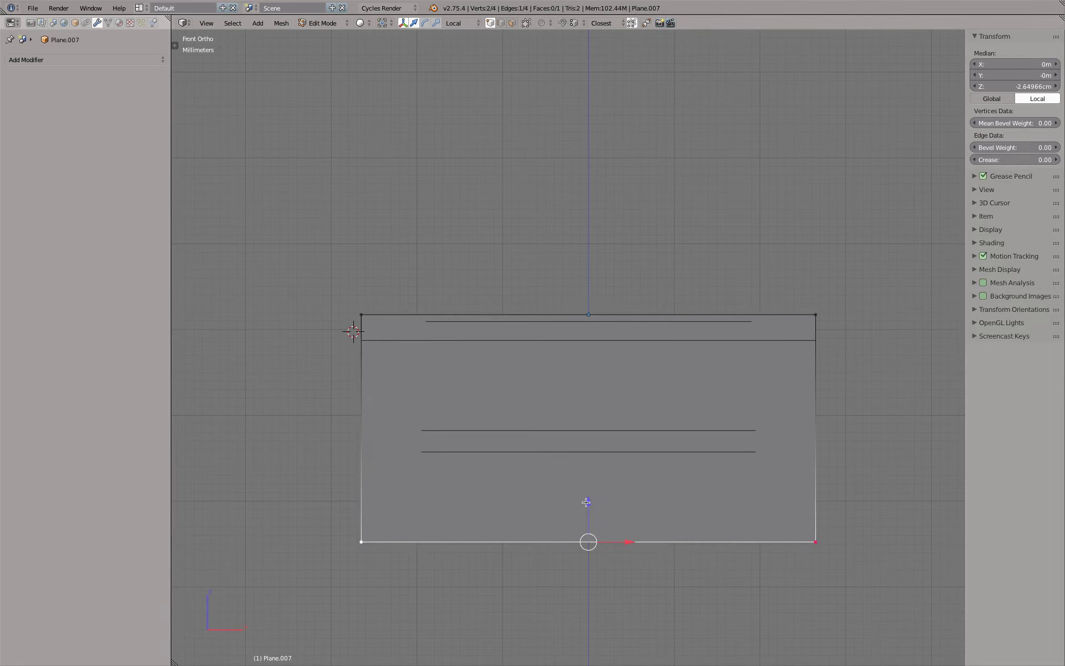
pyautogui.moveTo(588, 501); pyautogui.dragTo(424, 430)
pyautogui.click(424, 430)
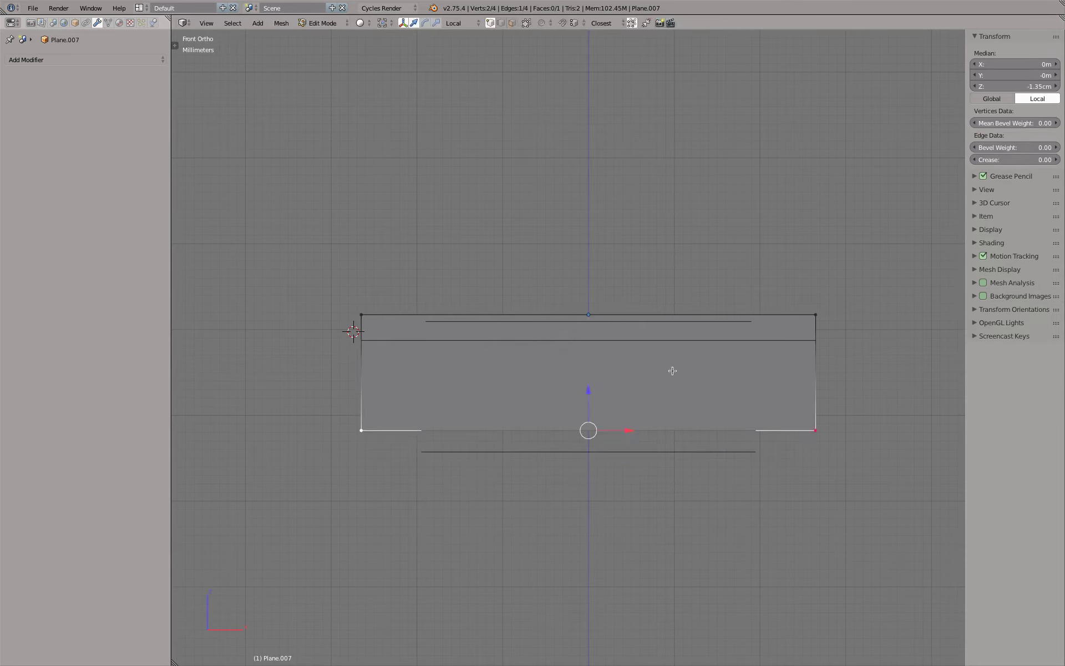
# Slide the right edge to the centre axis and delete the bottom-right vertex, leaving an L-outline.
pyautogui.click(815, 315)
pyautogui.keyDown('shift'); pyautogui.click(820, 420); pyautogui.keyUp('shift')
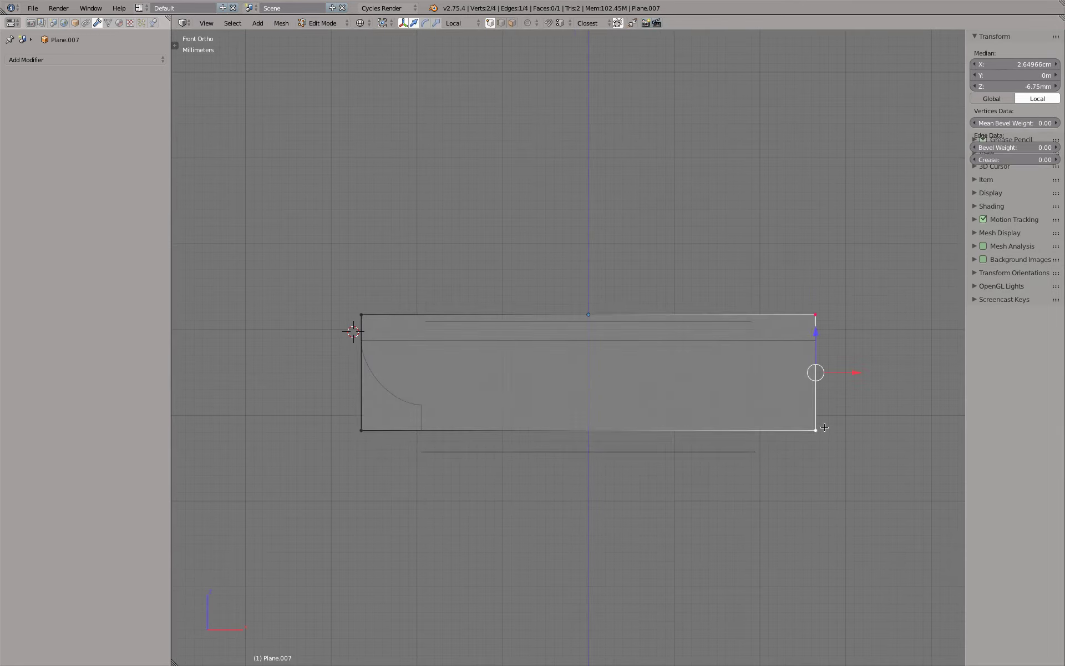
pyautogui.moveTo(854, 373); pyautogui.dragTo(590, 431)
pyautogui.click(591, 431)
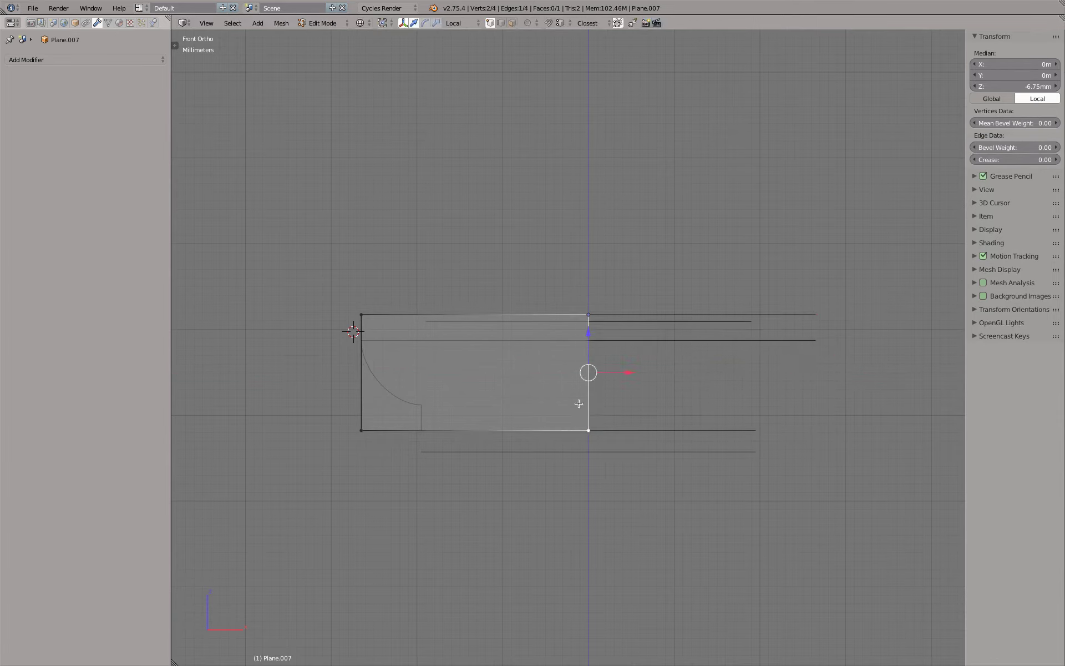
pyautogui.click(593, 432)
pyautogui.press('x')
pyautogui.click(657, 432)
pyautogui.press('Tab')
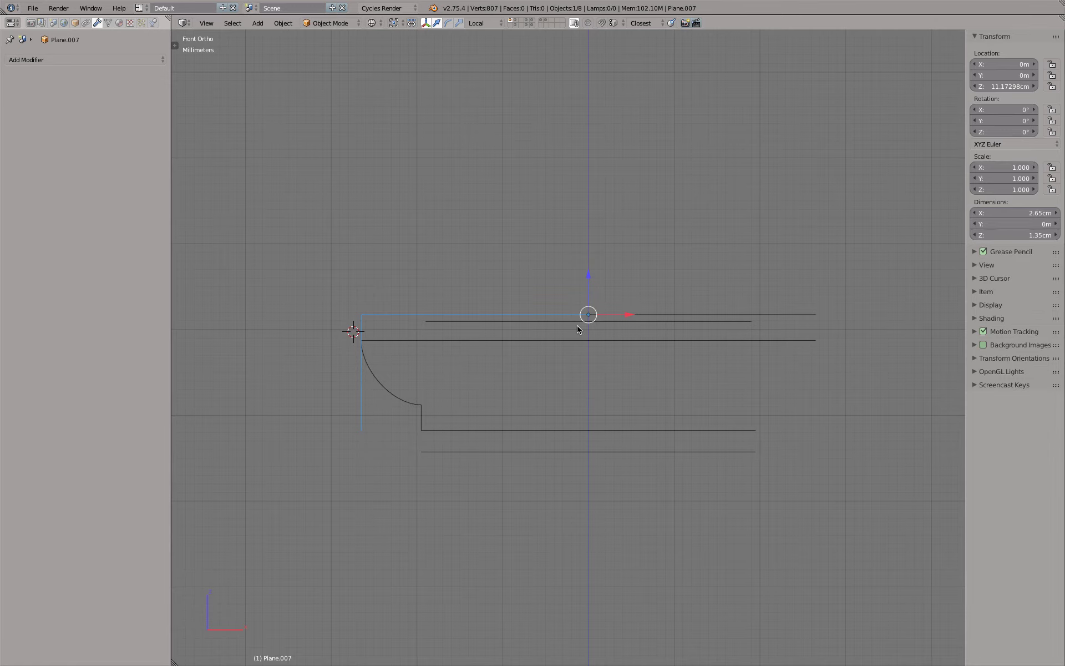
# In a zoomed front view in Edit Mode, select the outline's top-left and top-right vertices.
pyautogui.moveTo(577, 325)
pyautogui.mouseDown(button='middle')
pyautogui.moveTo(480, 357)
pyautogui.moveTo(459, 313)
pyautogui.mouseUp(button='middle')
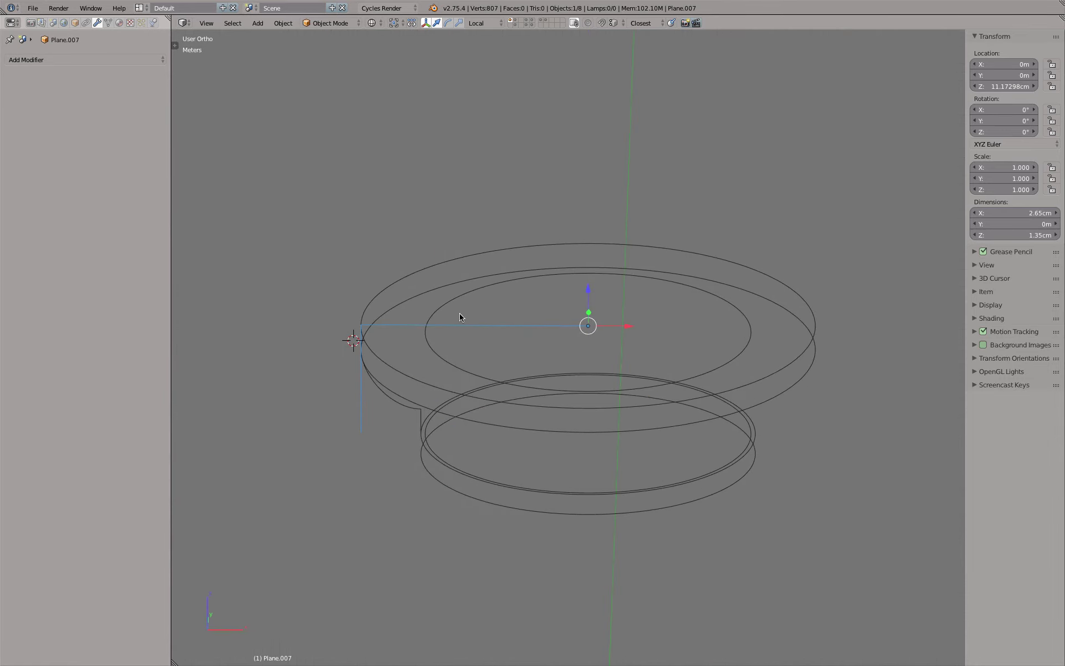
pyautogui.press('KP_1')
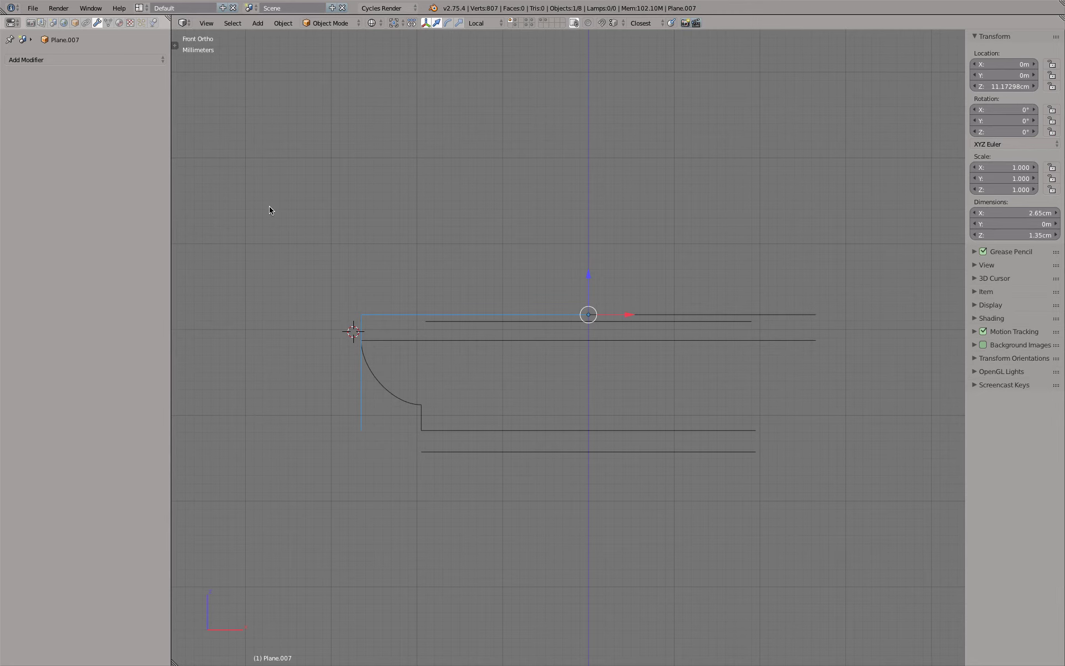
pyautogui.scroll(2, 392, 335)
pyautogui.scroll(1, 392, 335)
pyautogui.press('Tab')
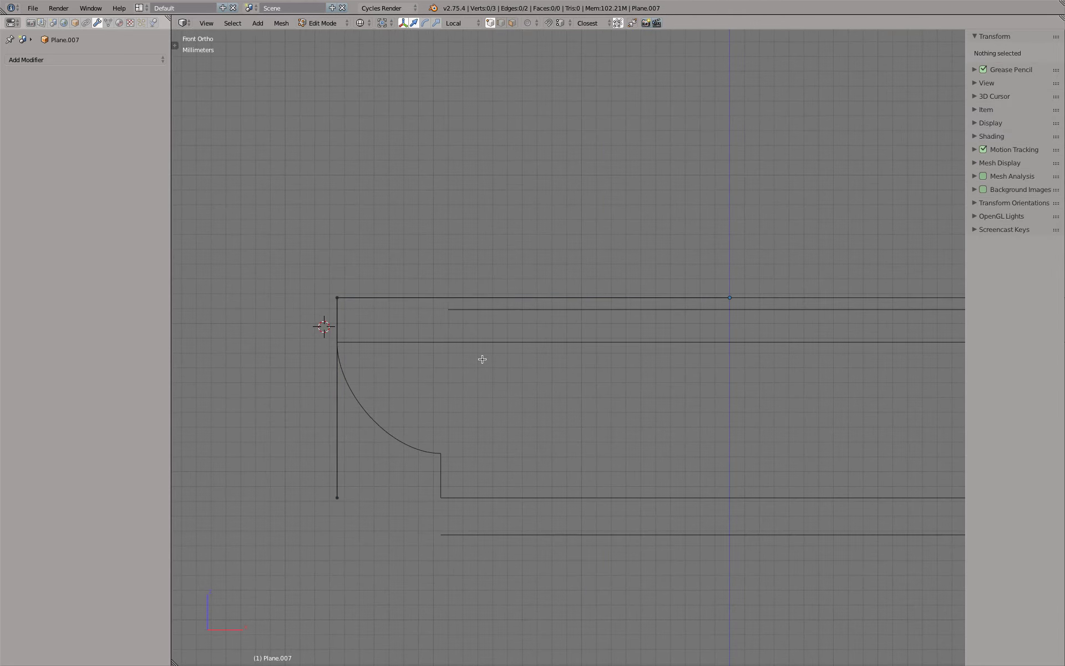
pyautogui.press('KP_8')
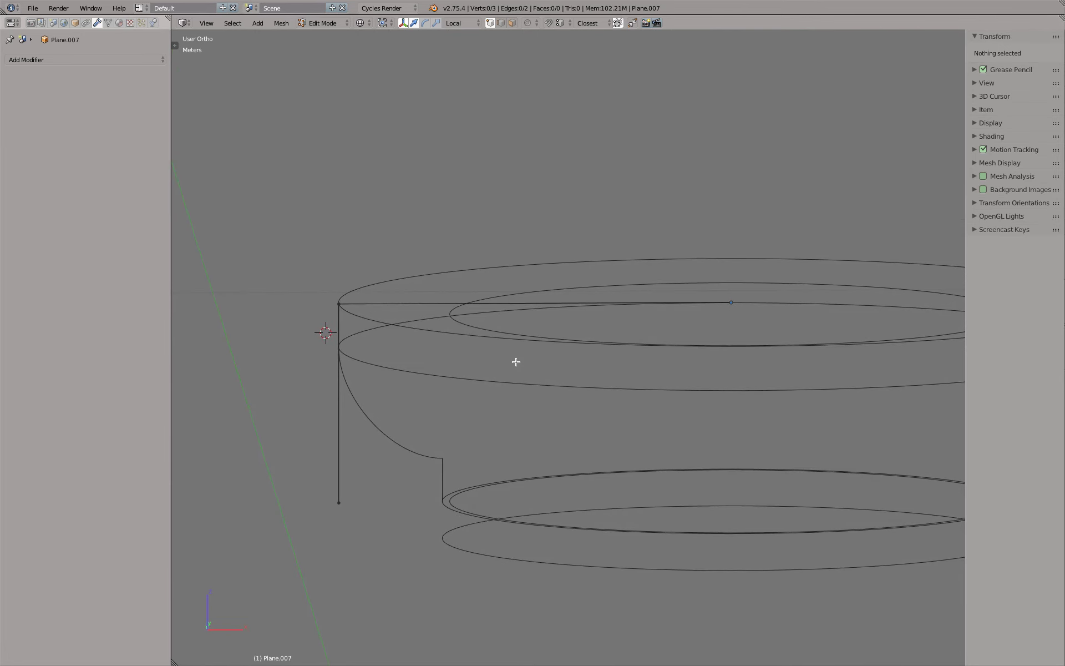
pyautogui.press('KP_1')
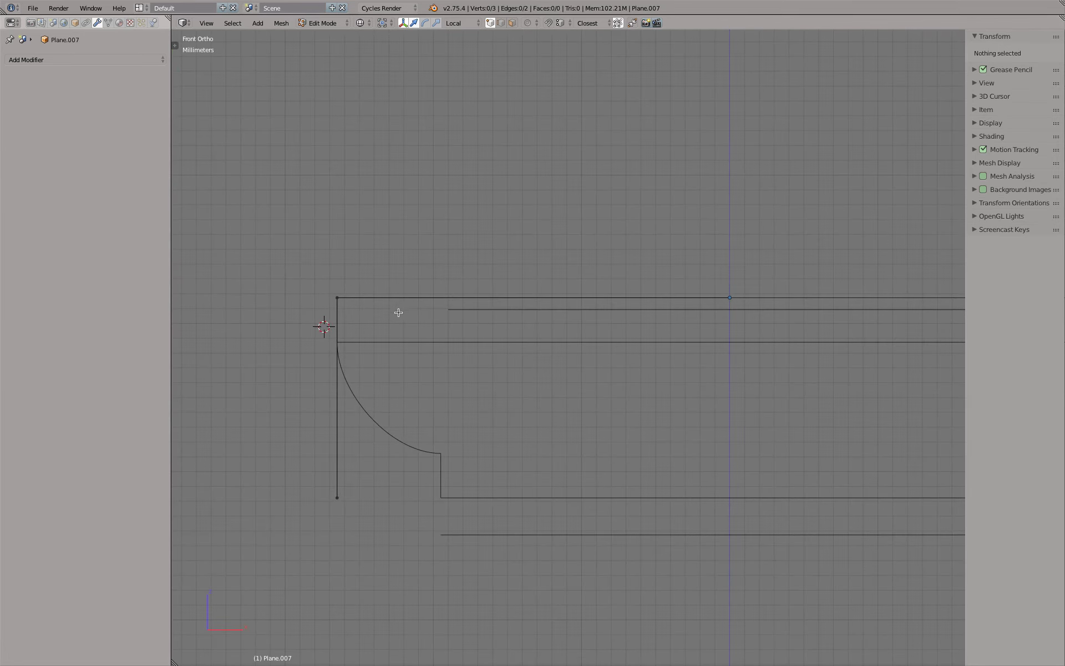
pyautogui.rightClick(343, 309)
pyautogui.keyDown('shift'); pyautogui.rightClick(718, 317); pyautogui.keyUp('shift')
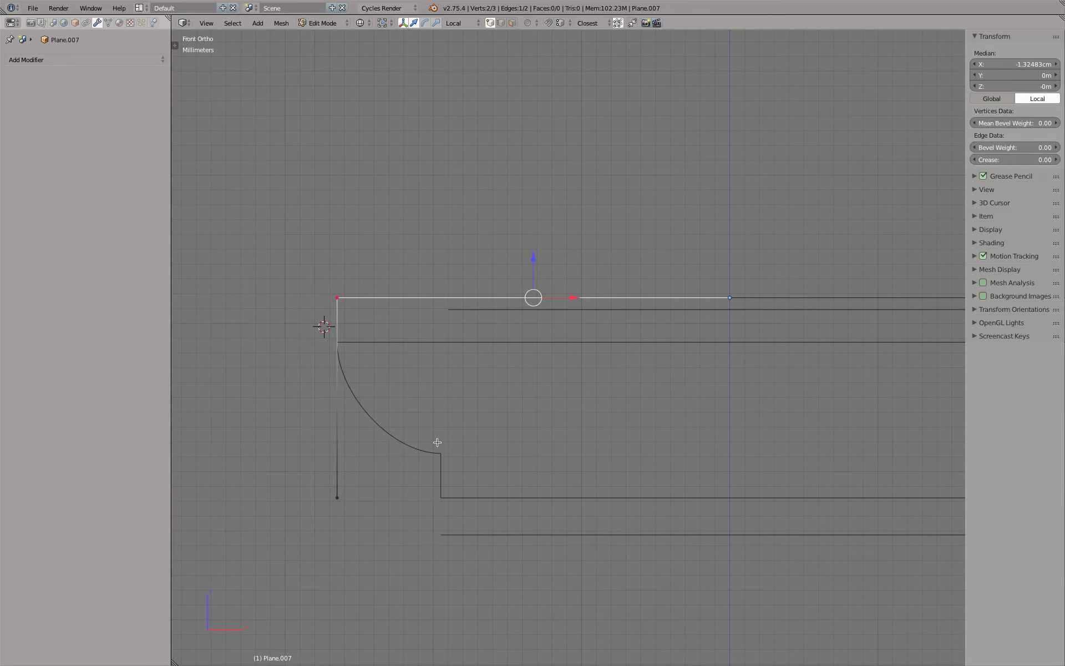
# Extrude the top edge 0.8 mm downward (Z -0.0008) to give the rim thickness.
pyautogui.press('e')
pyautogui.write('z')
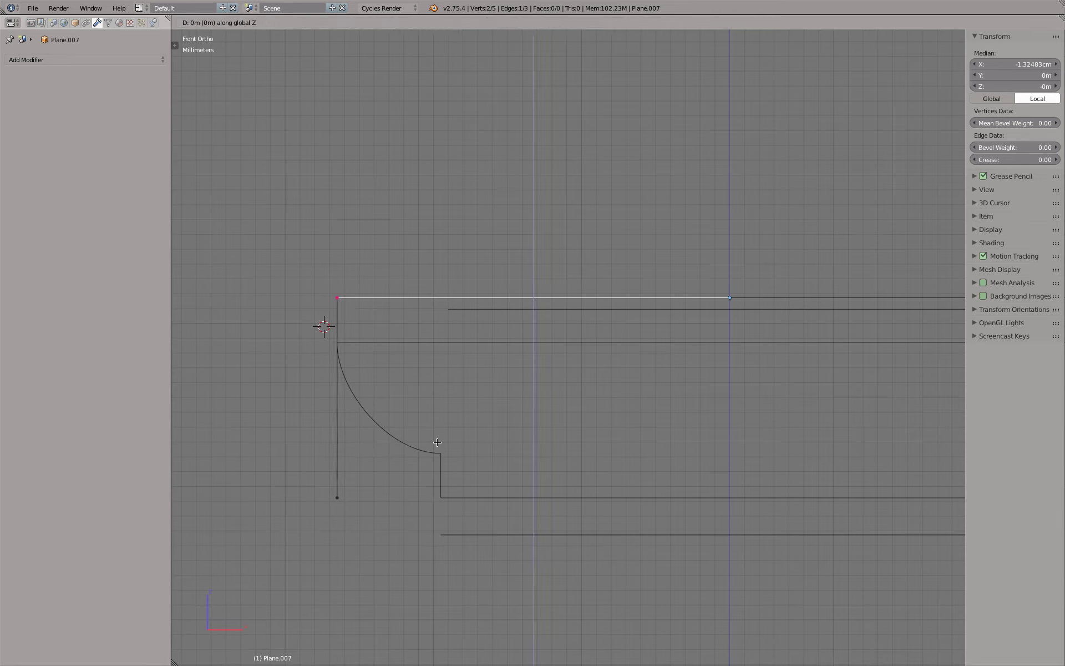
pyautogui.write('-.0008')
pyautogui.press('Return')
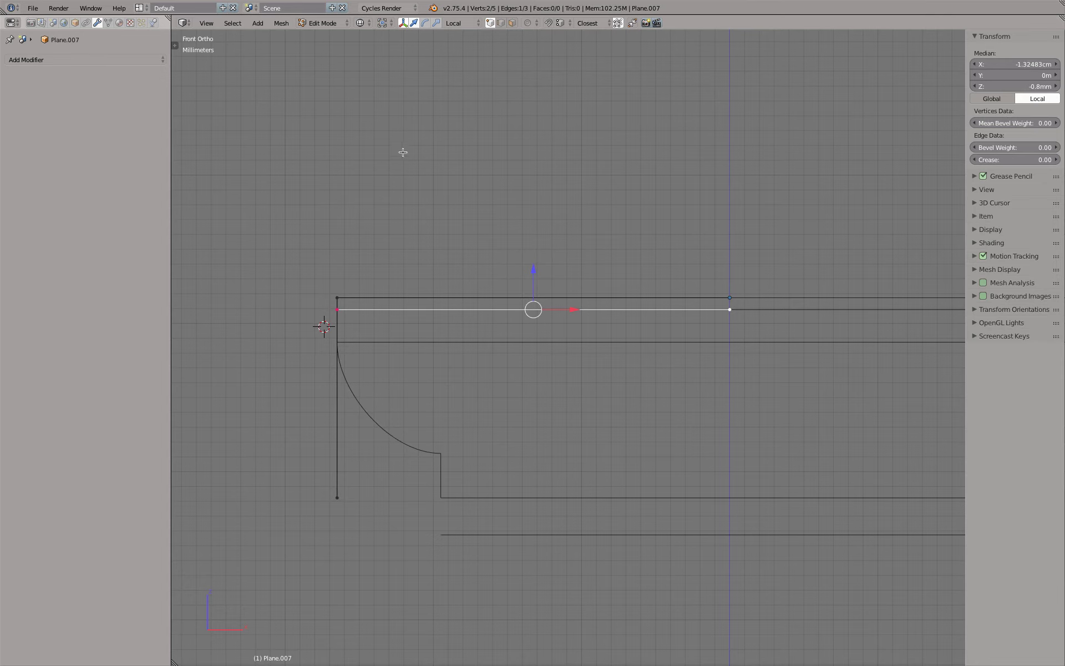
pyautogui.click(501, 23)
# Extrude the left vertical edge along X by .0008, .0062 and .0008, then select all vertices.
pyautogui.rightClick(344, 408)
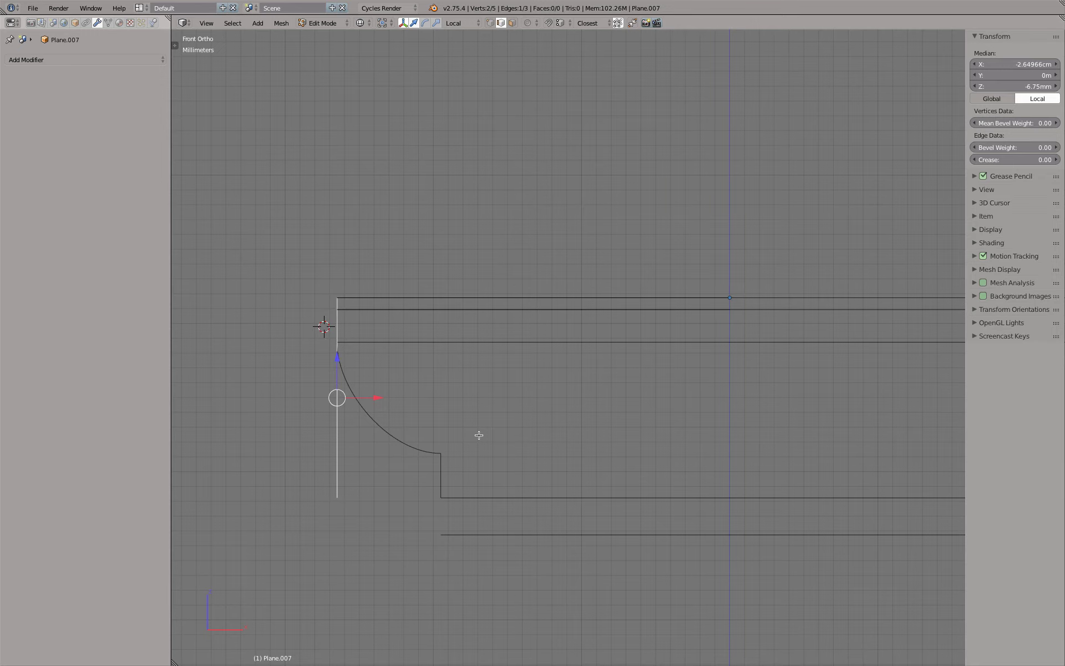
pyautogui.press('e')
pyautogui.press('x')
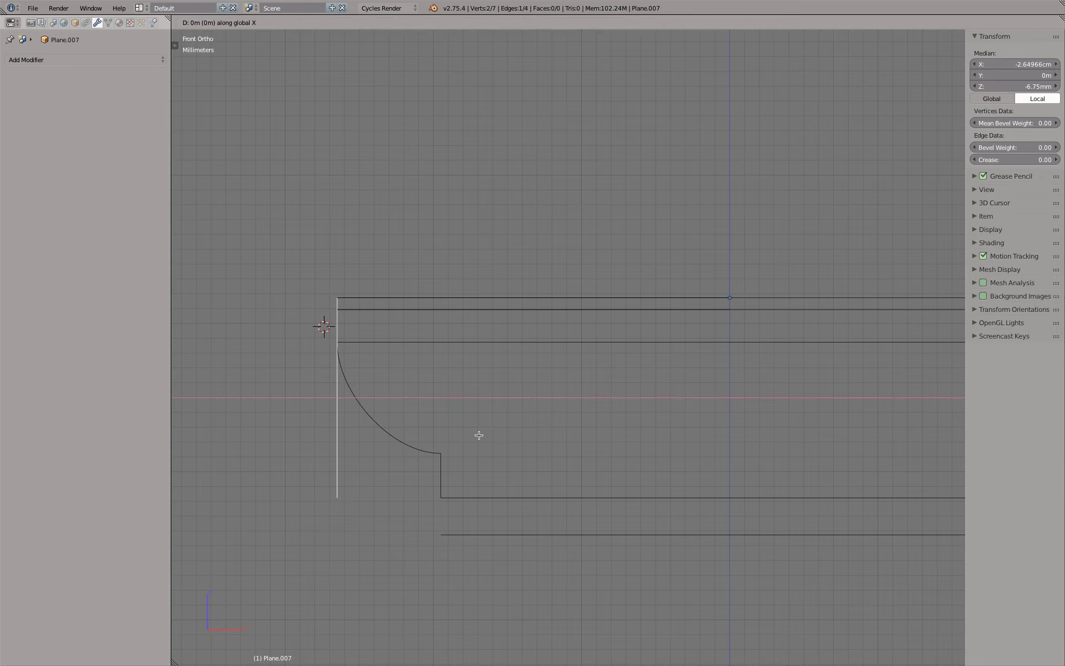
pyautogui.write('.00')
pyautogui.write('08')
pyautogui.press('Return')
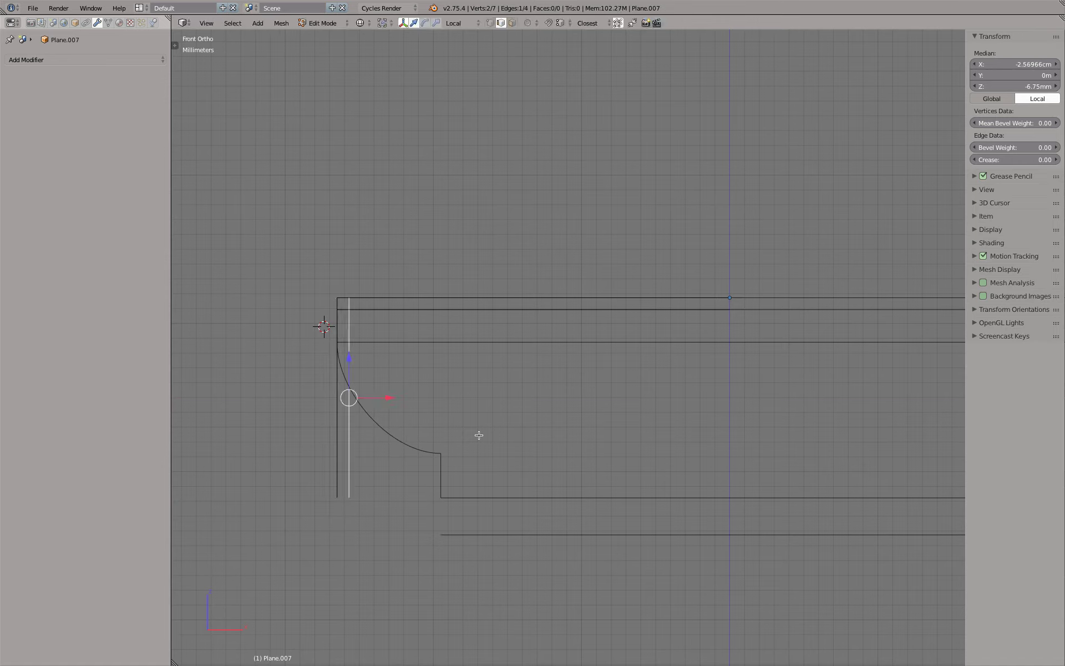
pyautogui.write('ex.0062')
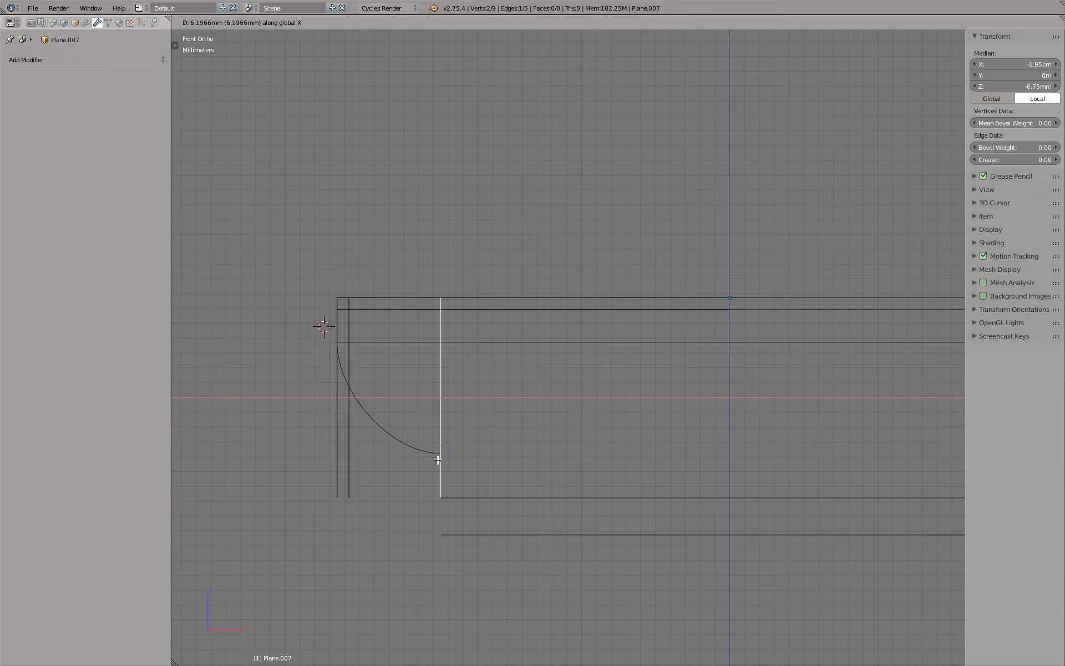
pyautogui.press('Return')
pyautogui.write('ex')
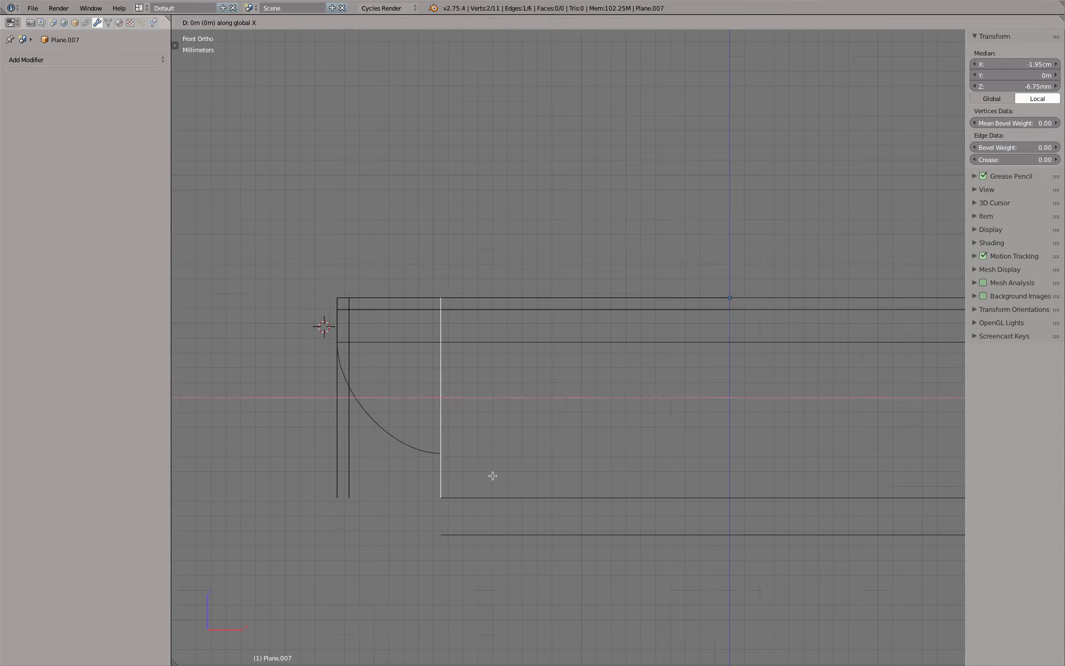
pyautogui.write('.0008')
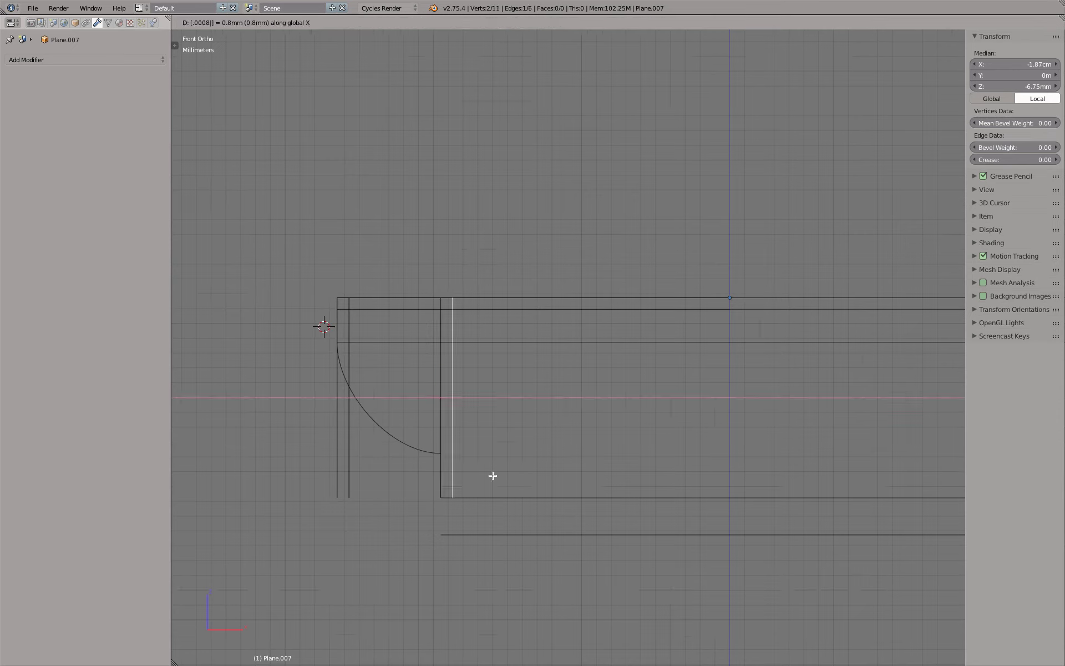
pyautogui.press('Return')
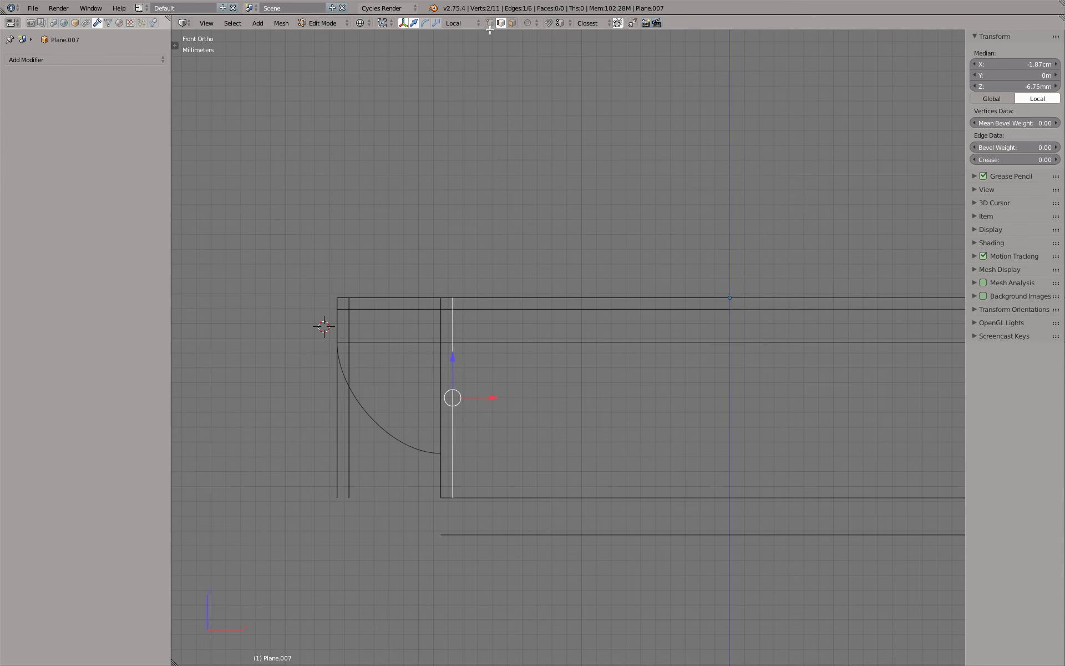
pyautogui.click(490, 22)
pyautogui.press('a')
pyautogui.scroll(-3, 632, 490)
# Join the left wall's bottom vertices with an edge and move it up the wall.
pyautogui.scroll(2, 632, 490)
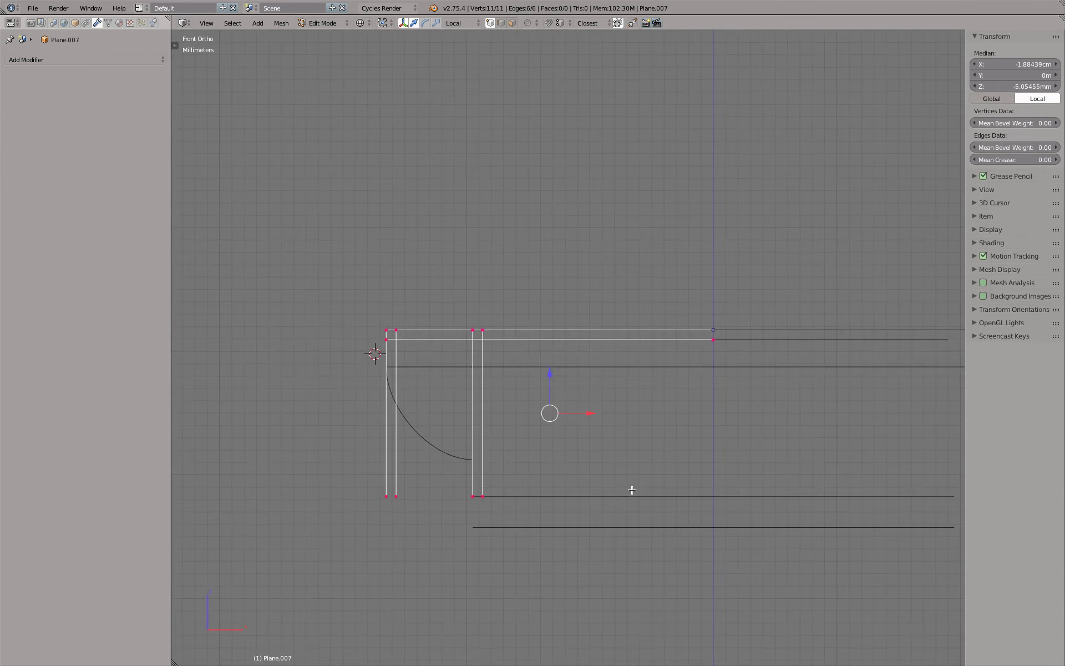
pyautogui.scroll(1, 631, 488)
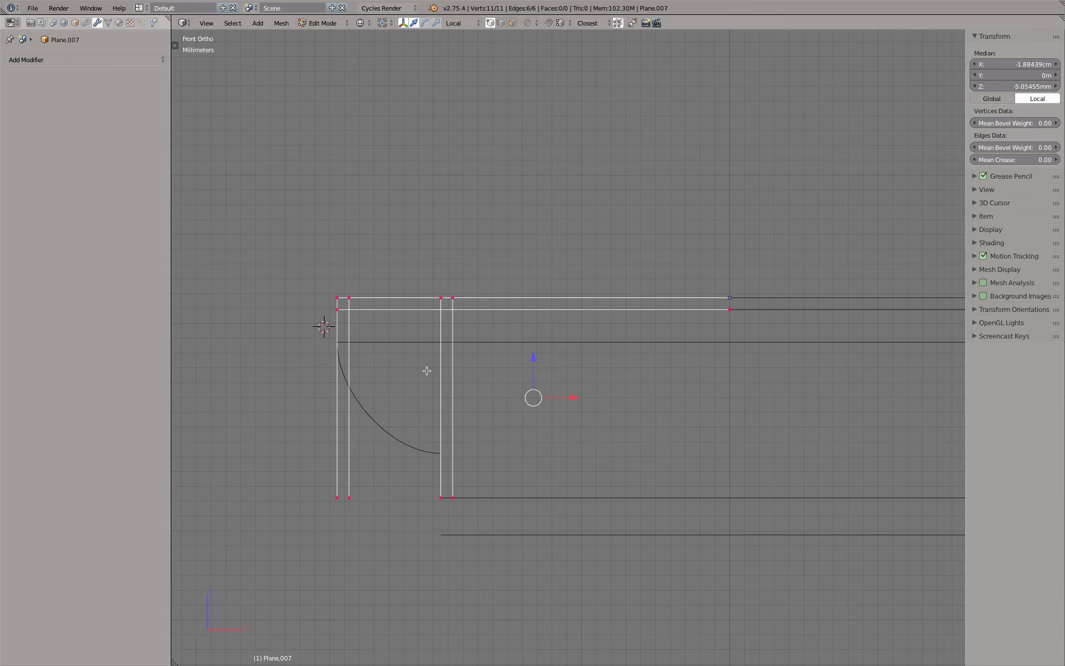
pyautogui.rightClick(337, 497)
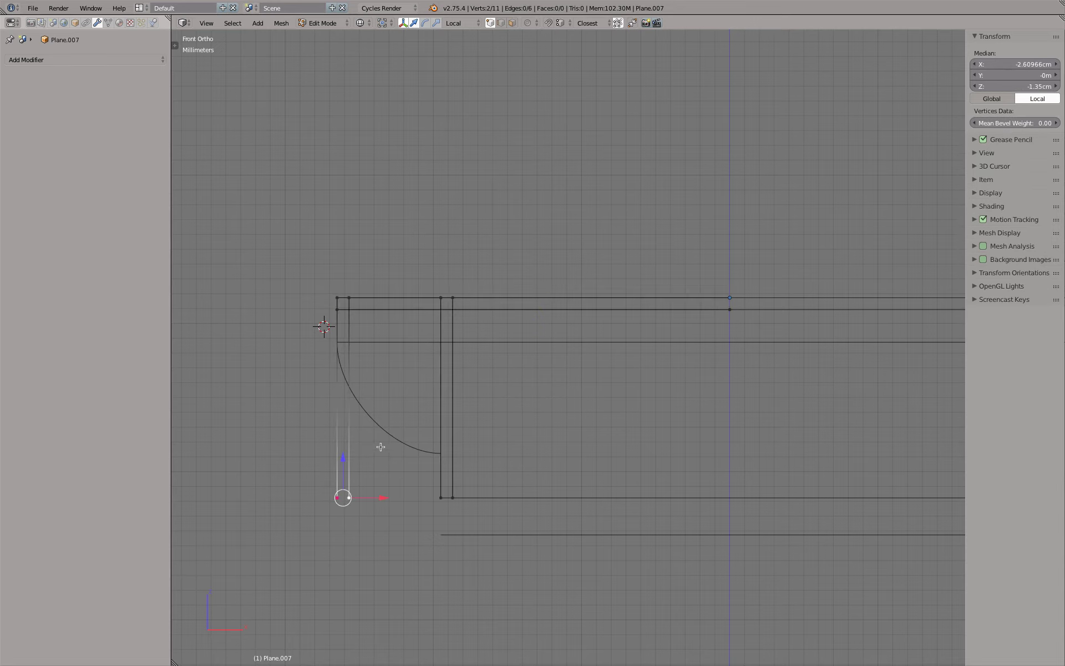
pyautogui.press('f')
pyautogui.press('g')
pyautogui.press('z')
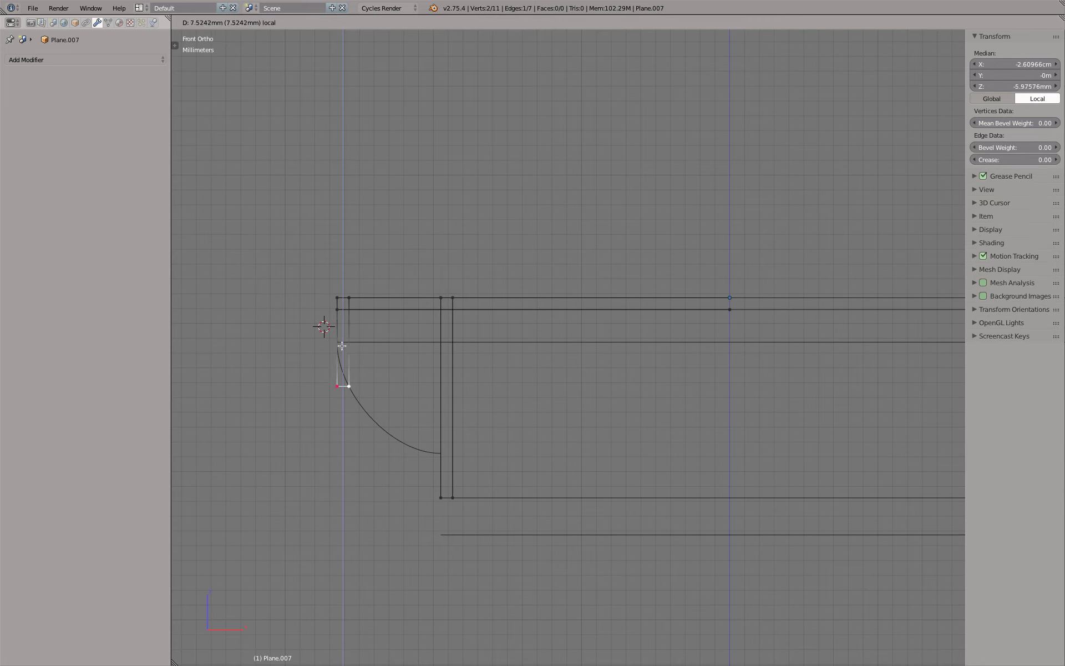
pyautogui.click(342, 345)
# Reposition the left wall's inner corner vertex and merge the overlapping duplicates with Remove Doubles.
pyautogui.scroll(3, 361, 324)
pyautogui.scroll(3, 358, 324)
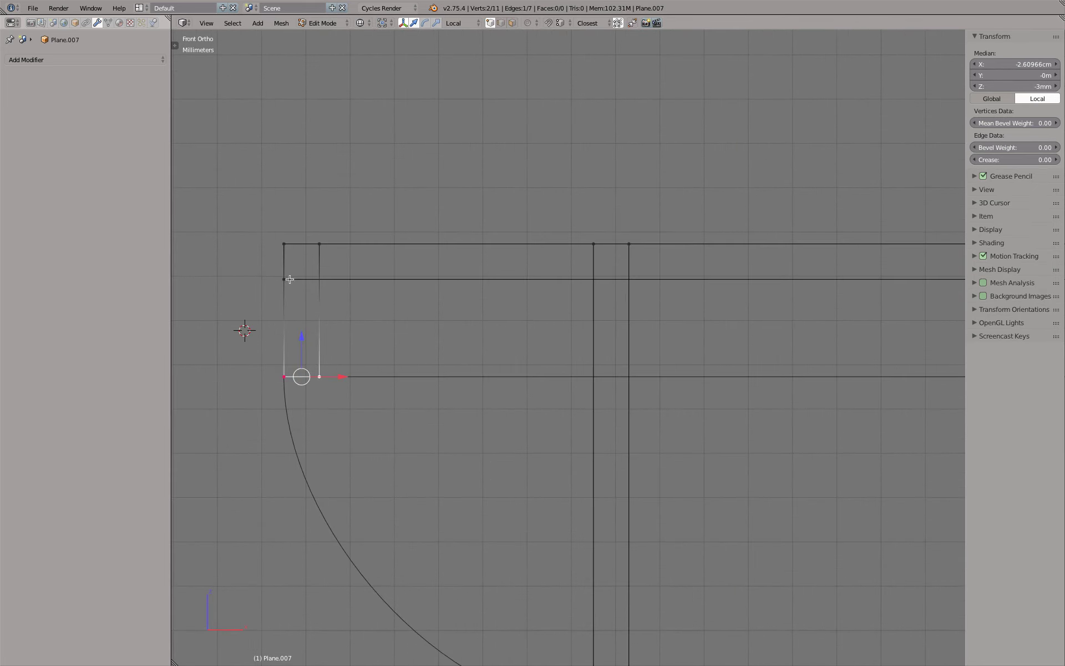
pyautogui.rightClick(283, 279)
pyautogui.press('g')
pyautogui.press('x')
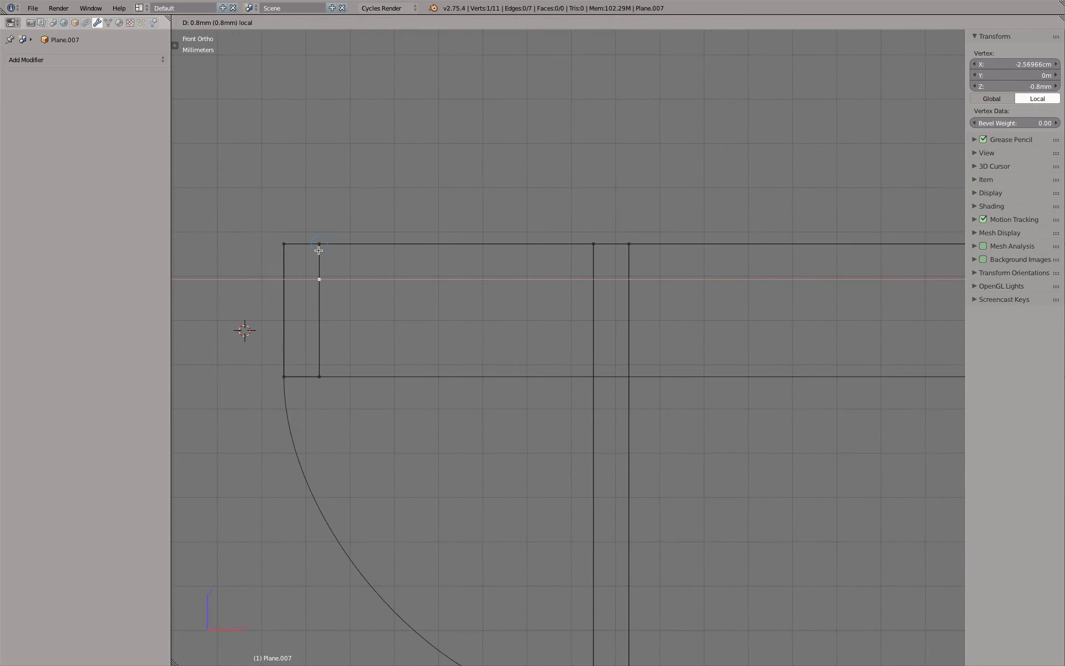
pyautogui.press('z')
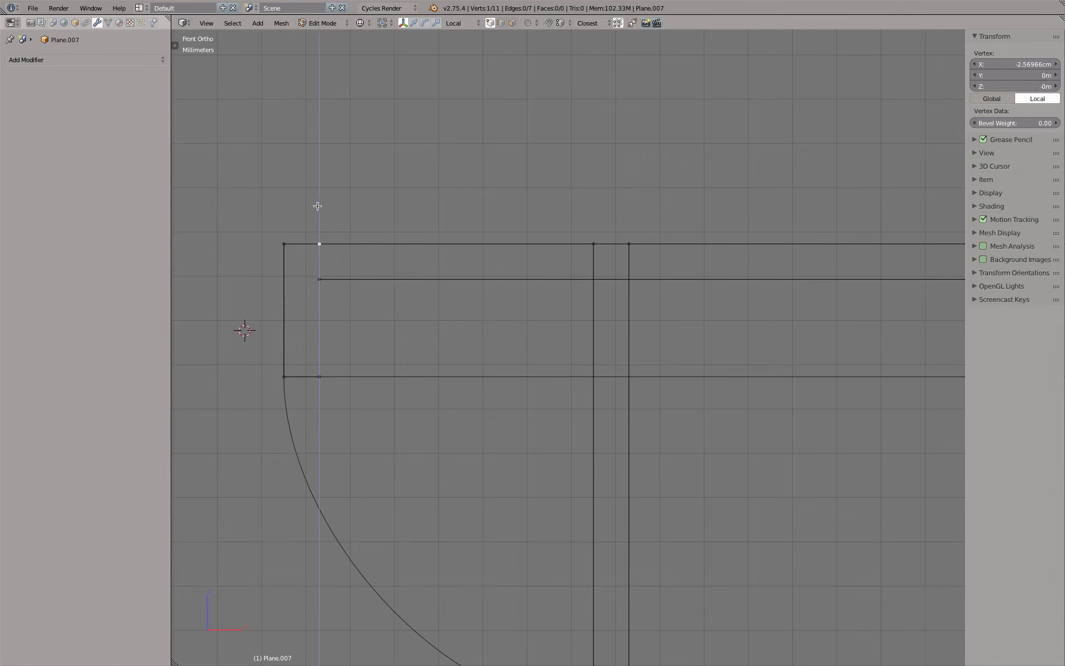
pyautogui.click(319, 270)
pyautogui.scroll(-1, 366, 357)
pyautogui.keyDown('shift'); pyautogui.rightClick(283, 255); pyautogui.keyUp('shift')
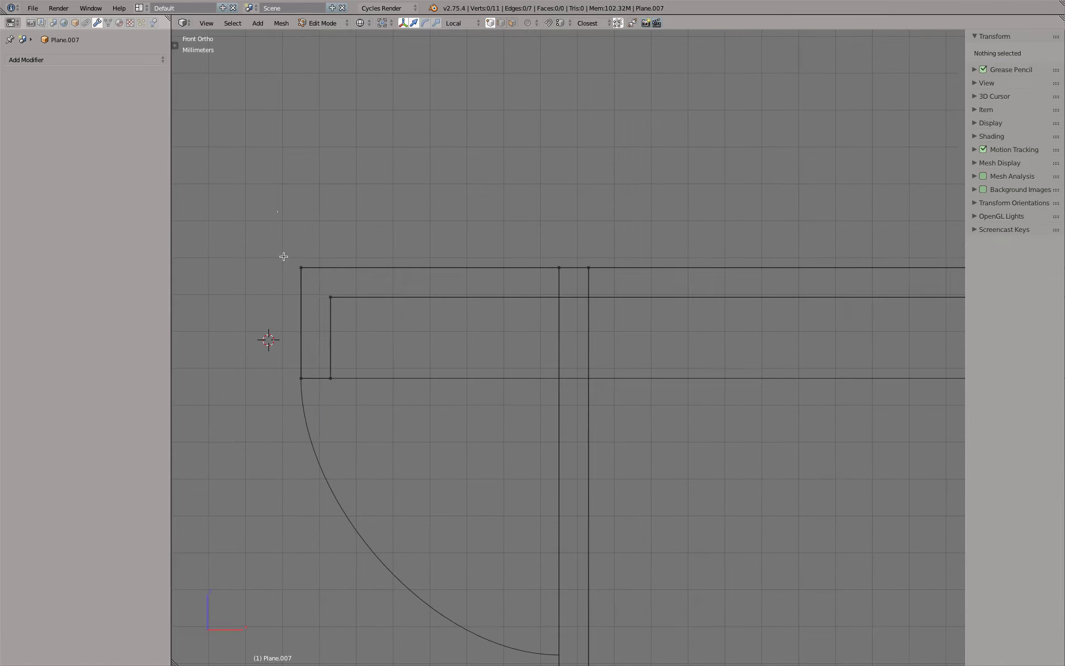
pyautogui.press('w')
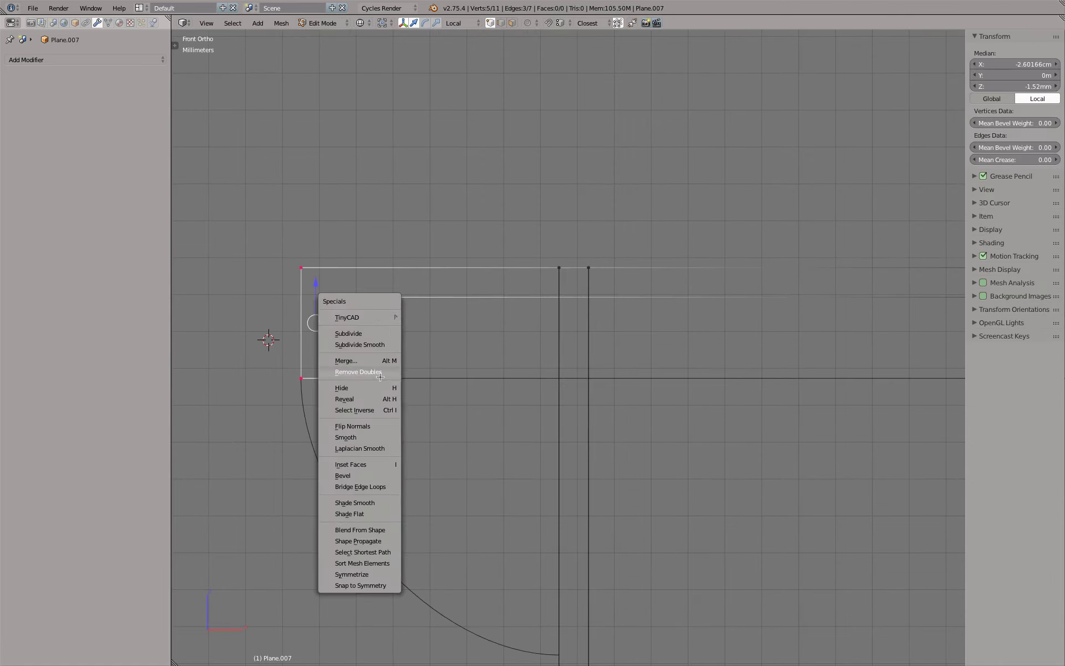
pyautogui.click(379, 371)
# Close the right wall's bottom with an edge and move it up onto the inner top line.
pyautogui.rightClick(343, 312)
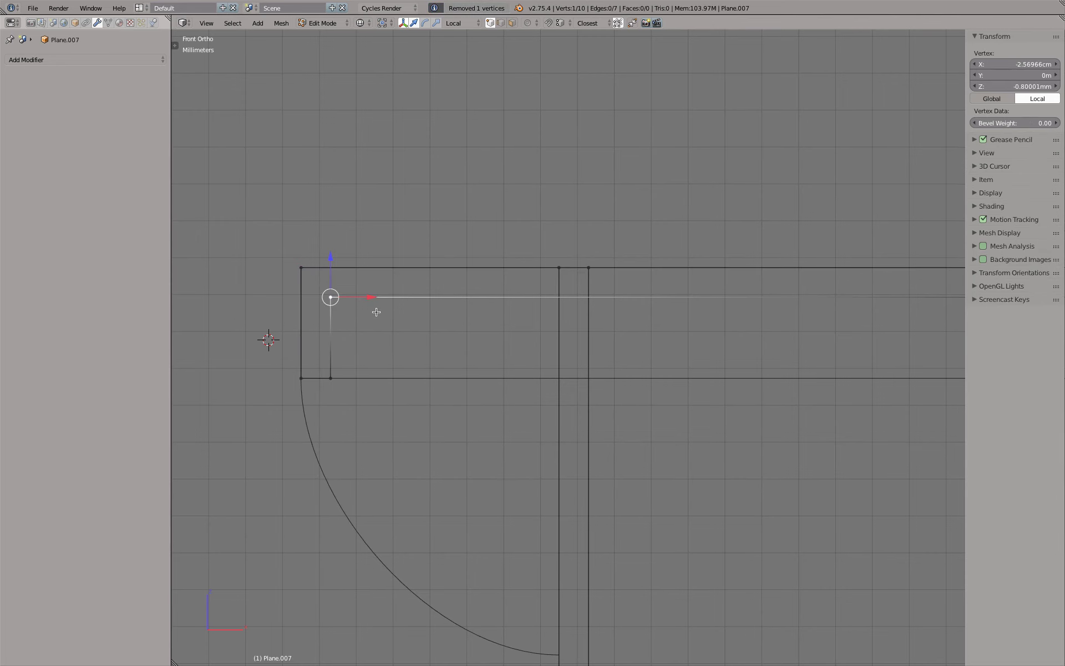
pyautogui.scroll(-3, 386, 316)
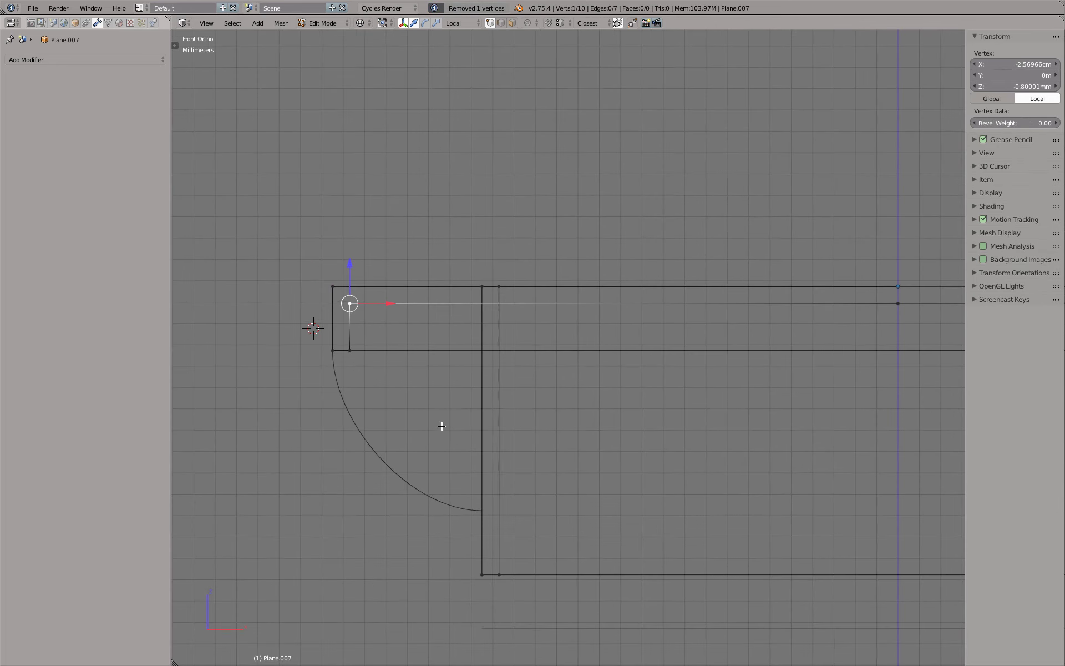
pyautogui.keyDown('shift'); pyautogui.moveTo(441, 426); pyautogui.dragTo(403, 345, button='middle'); pyautogui.keyUp('shift')
pyautogui.press('a')
pyautogui.press('b')
pyautogui.moveTo(423, 459); pyautogui.dragTo(499, 521)
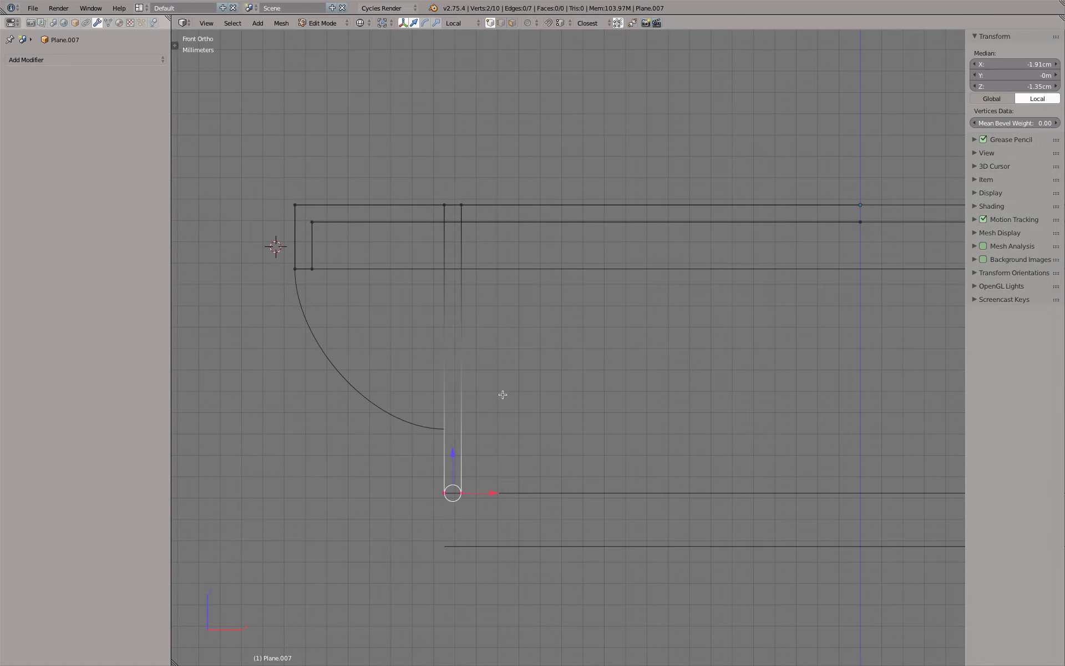
pyautogui.press('f')
pyautogui.press('a')
pyautogui.press('b')
pyautogui.moveTo(416, 163); pyautogui.dragTo(501, 249)
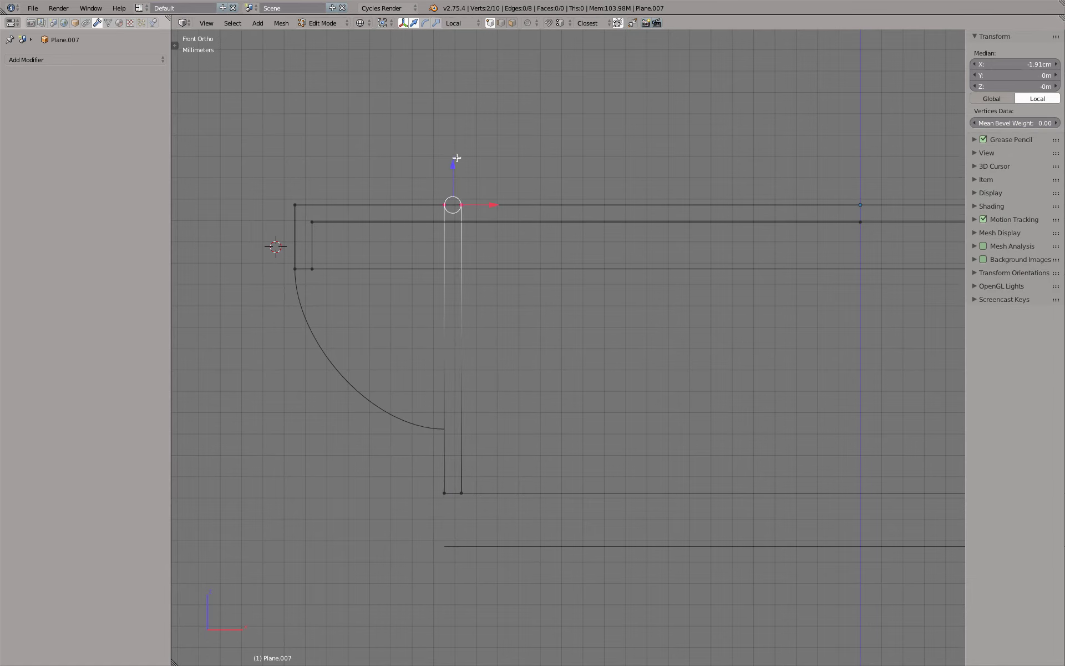
pyautogui.press('g')
pyautogui.press('z')
pyautogui.keyDown('ctrl'); pyautogui.click(314, 222); pyautogui.keyUp('ctrl')
# Connect the inner top line's vertices to both walls' inner corners with new edges.
pyautogui.keyDown('shift'); pyautogui.moveTo(601, 238); pyautogui.dragTo(600, 253, button='middle'); pyautogui.keyUp('shift')
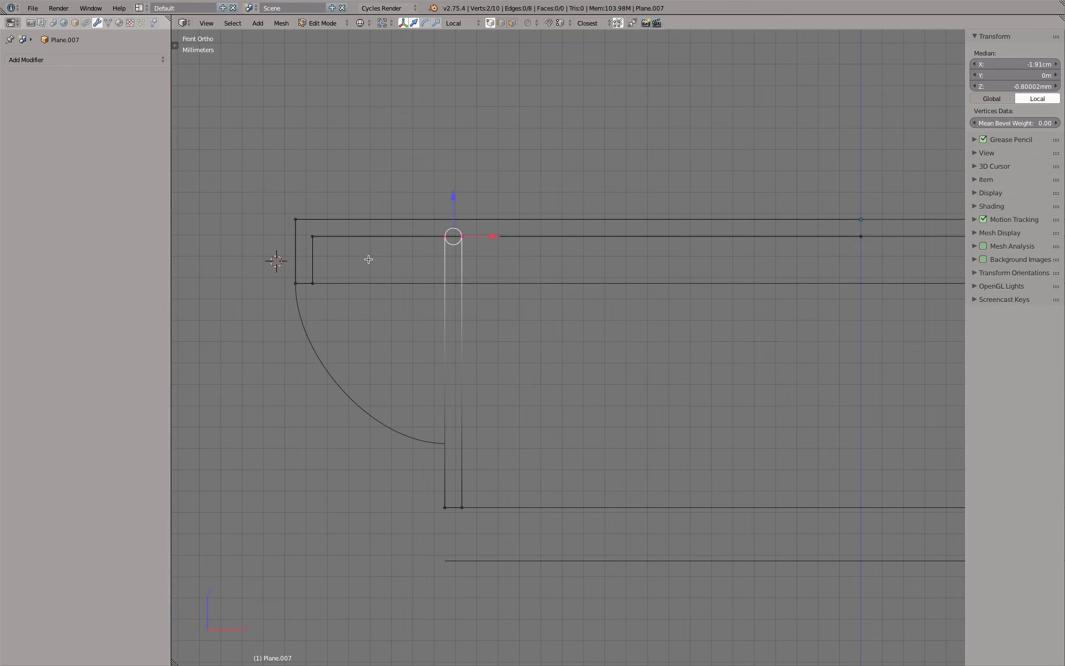
pyautogui.press('a')
pyautogui.rightClick(445, 237)
pyautogui.keyDown('shift'); pyautogui.rightClick(313, 236); pyautogui.keyUp('shift')
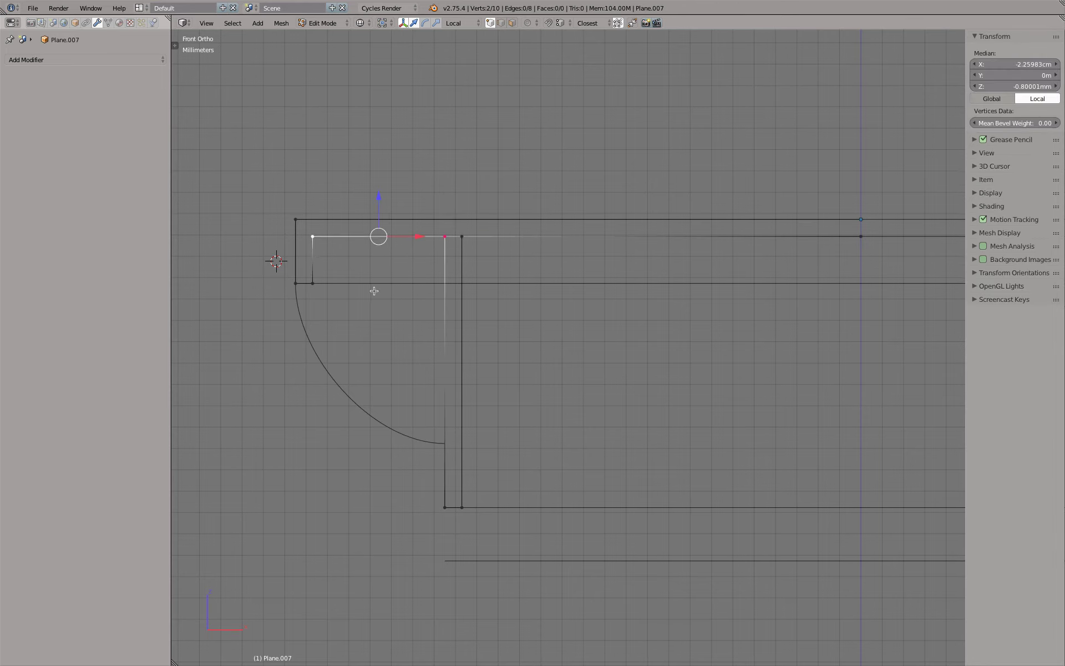
pyautogui.press('f')
pyautogui.rightClick(461, 237)
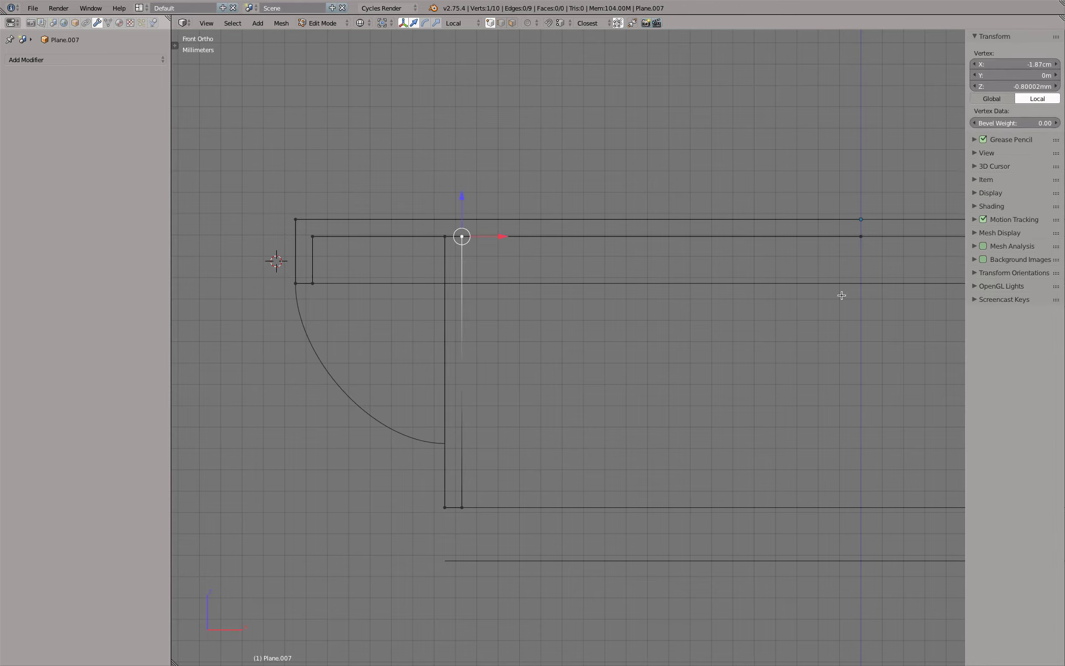
pyautogui.keyDown('shift'); pyautogui.rightClick(861, 240); pyautogui.keyUp('shift')
pyautogui.press('f')
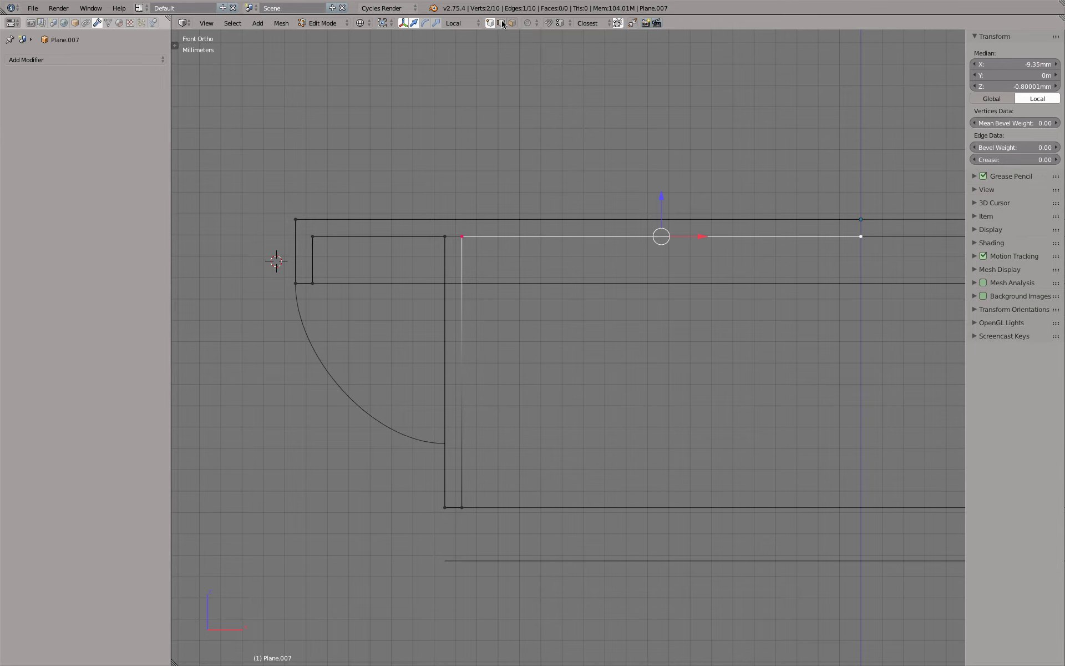
# Delete the unneeded inner edge and return to Object Mode.
pyautogui.click(502, 23)
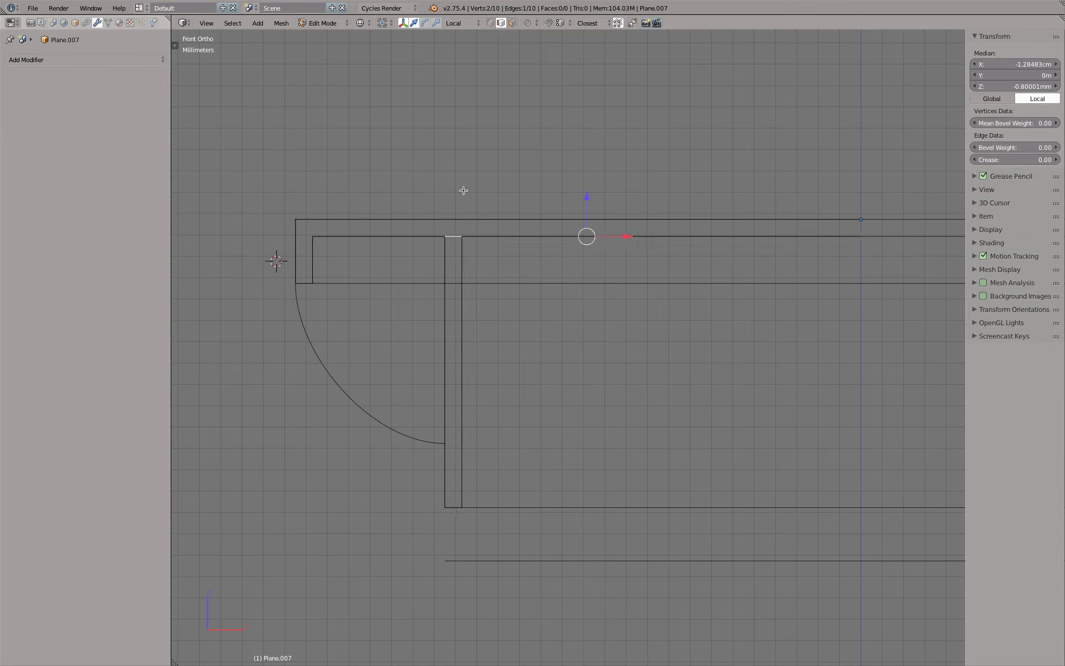
pyautogui.press('g')
pyautogui.press('Escape')
pyautogui.press('x')
pyautogui.click(438, 139)
pyautogui.scroll(-2, 547, 195)
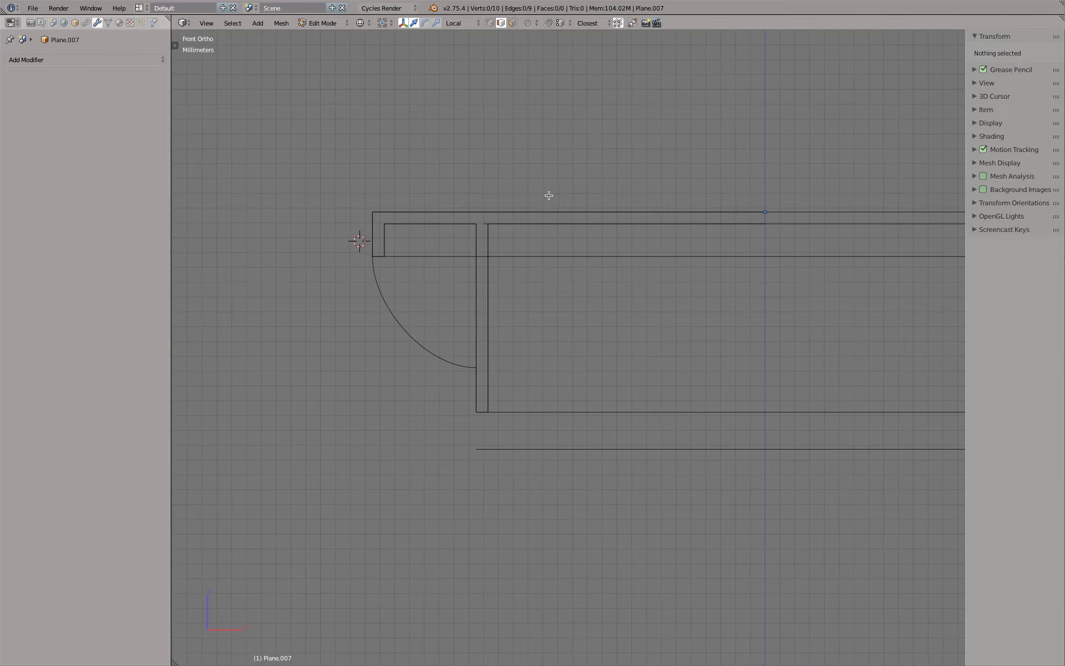
pyautogui.press('Tab')
# Inspect the cap profile in 3D with different shading, returning to the front view.
pyautogui.moveTo(614, 217)
pyautogui.mouseDown(button='middle')
pyautogui.moveTo(568, 202)
pyautogui.moveTo(499, 218)
pyautogui.moveTo(585, 176)
pyautogui.moveTo(543, 208)
pyautogui.mouseUp(button='middle')
pyautogui.press('z')
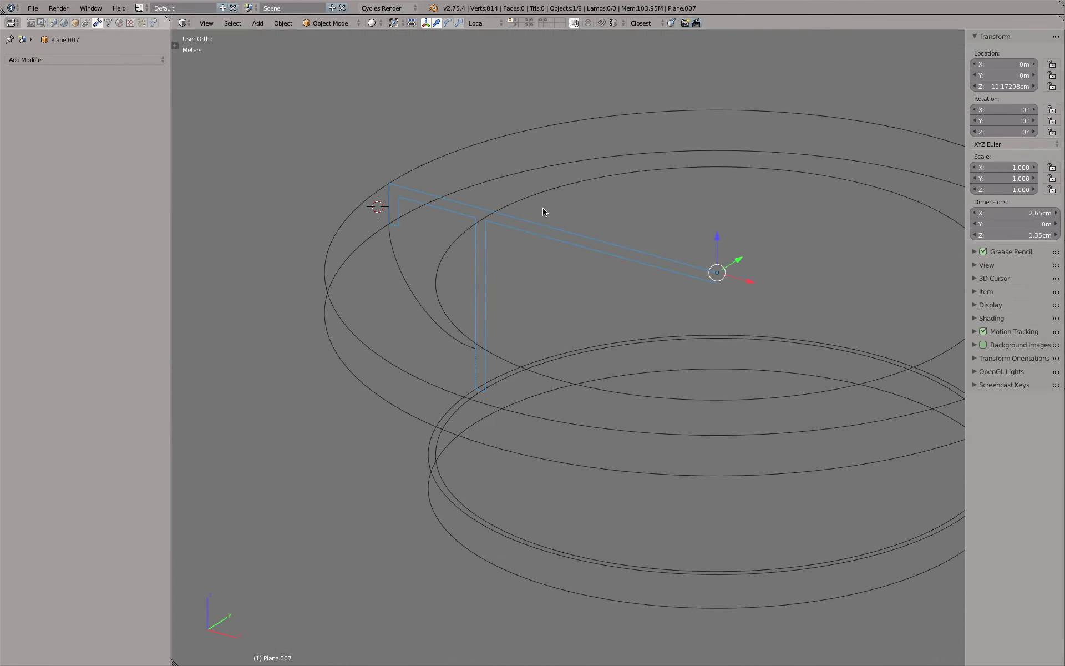
pyautogui.moveTo(459, 257)
pyautogui.mouseDown(button='middle')
pyautogui.moveTo(558, 216)
pyautogui.moveTo(538, 225)
pyautogui.mouseUp(button='middle')
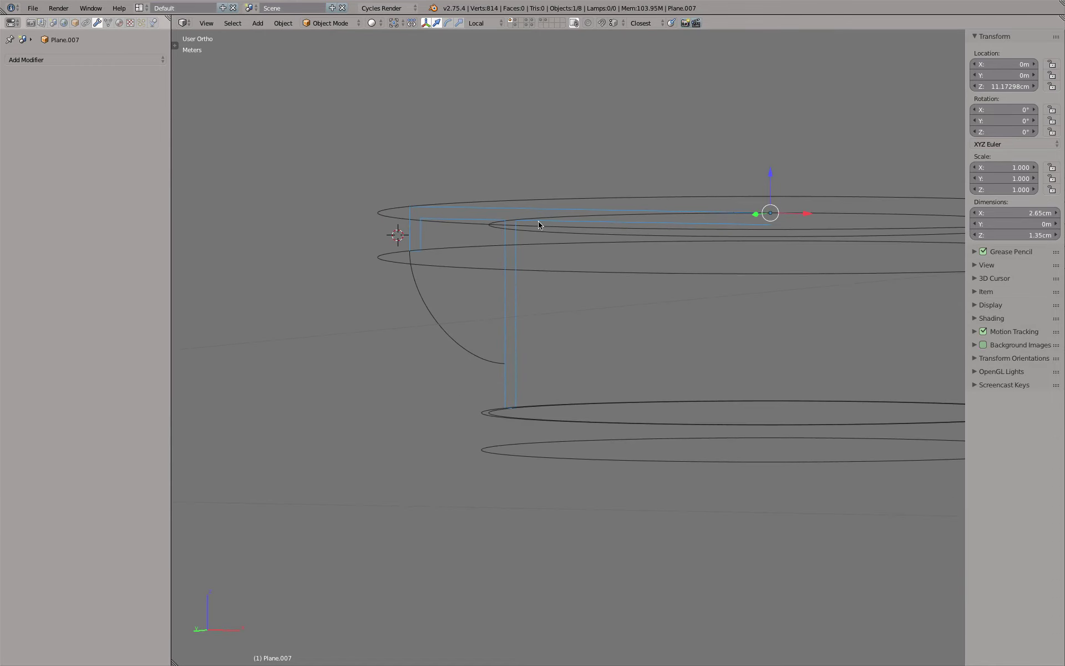
pyautogui.press('KP_1')
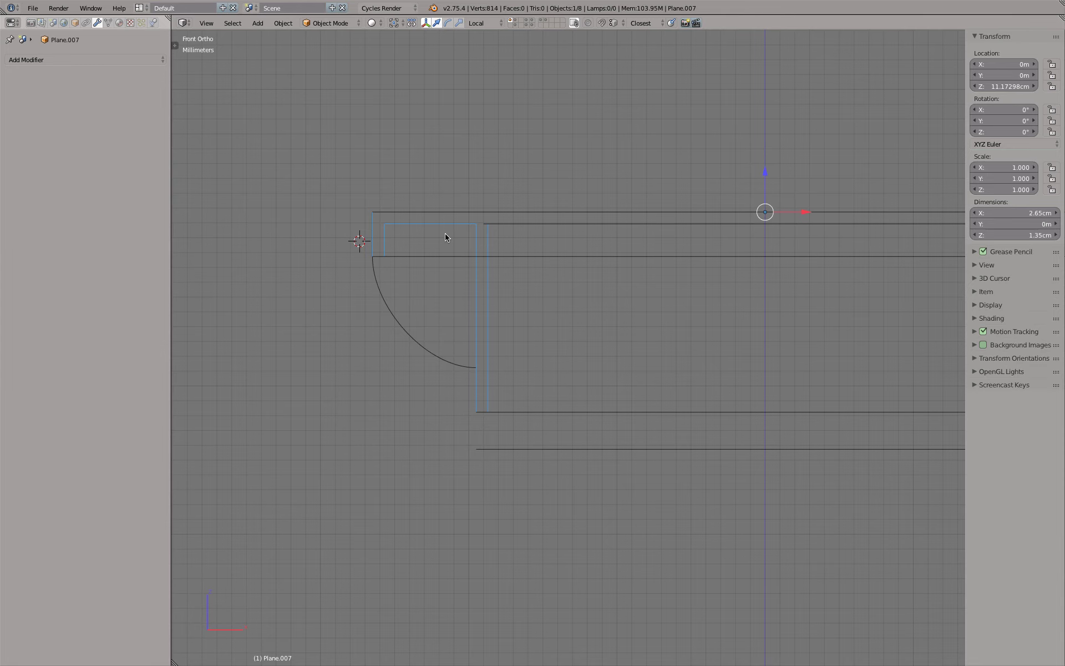
# Add a Screw modifier revolving the profile into a cap, with Steps and Render Steps set to 32.
pyautogui.click(95, 58)
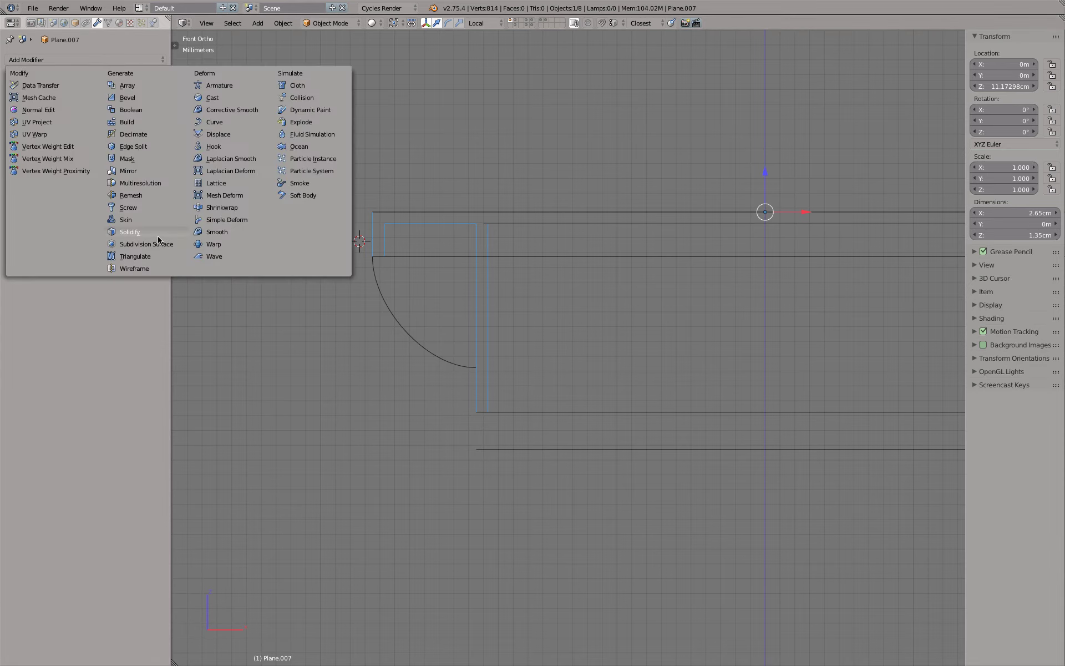
pyautogui.click(146, 213)
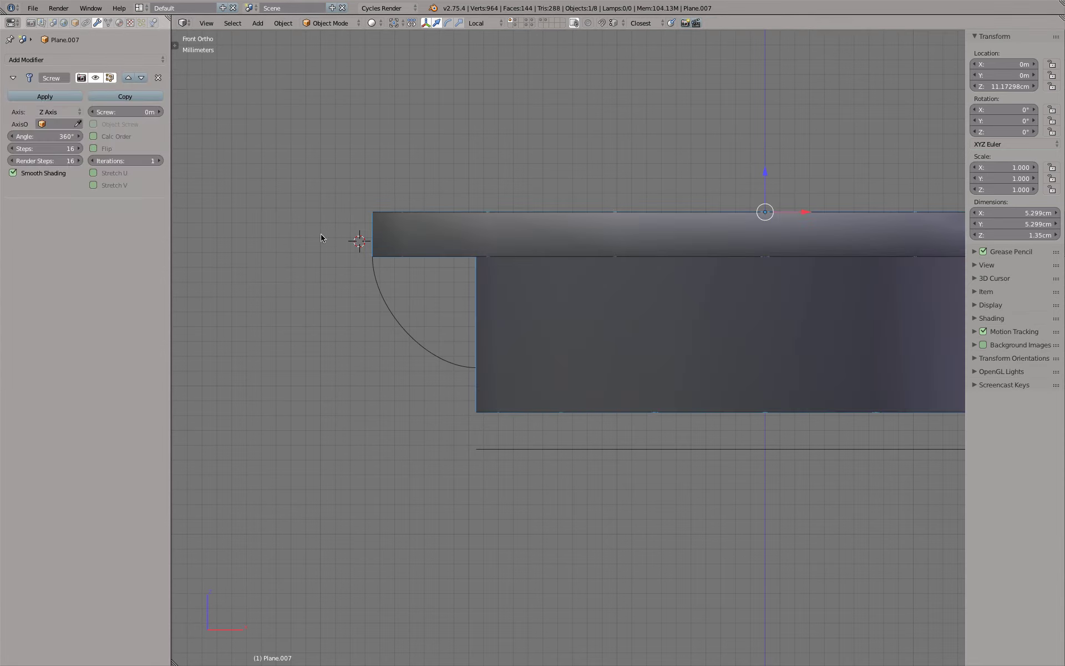
pyautogui.moveTo(322, 239)
pyautogui.mouseDown(button='middle')
pyautogui.moveTo(399, 219)
pyautogui.moveTo(389, 221)
pyautogui.mouseUp(button='middle')
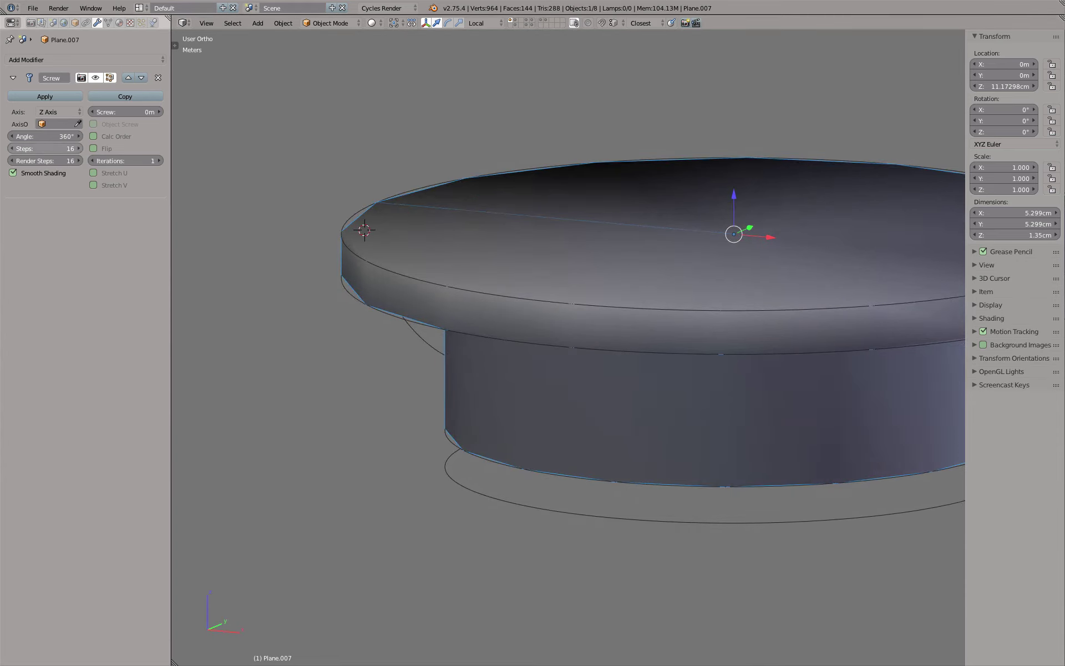
pyautogui.moveTo(47, 147); pyautogui.dragTo(47, 160)
pyautogui.write('2')
pyautogui.press('Return')
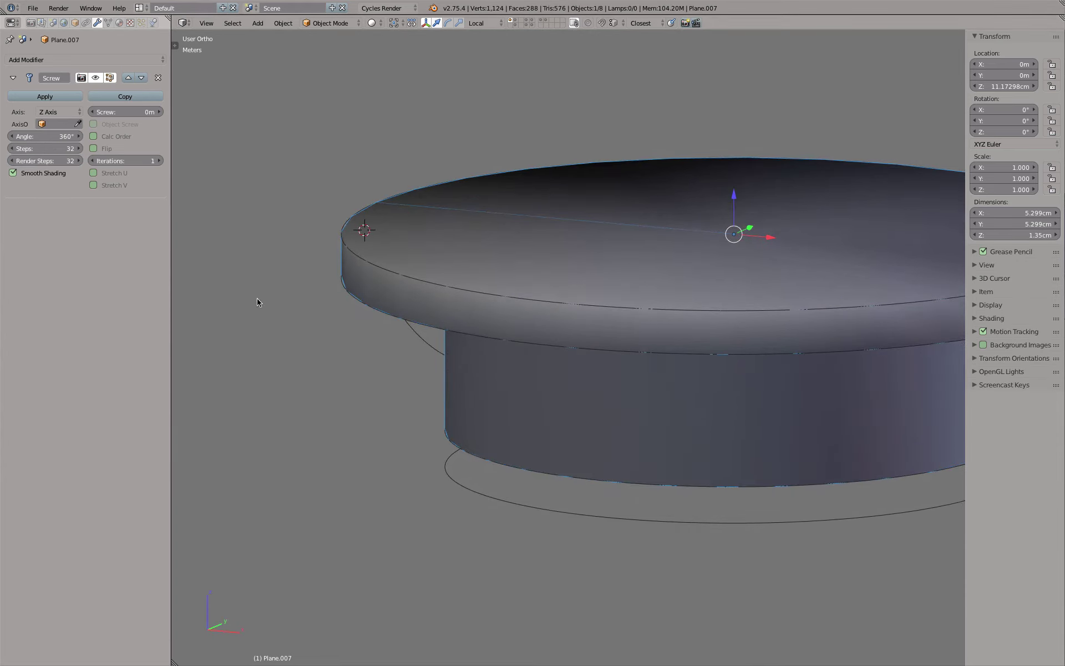
pyautogui.scroll(-4, 354, 311)
pyautogui.scroll(-1, 354, 311)
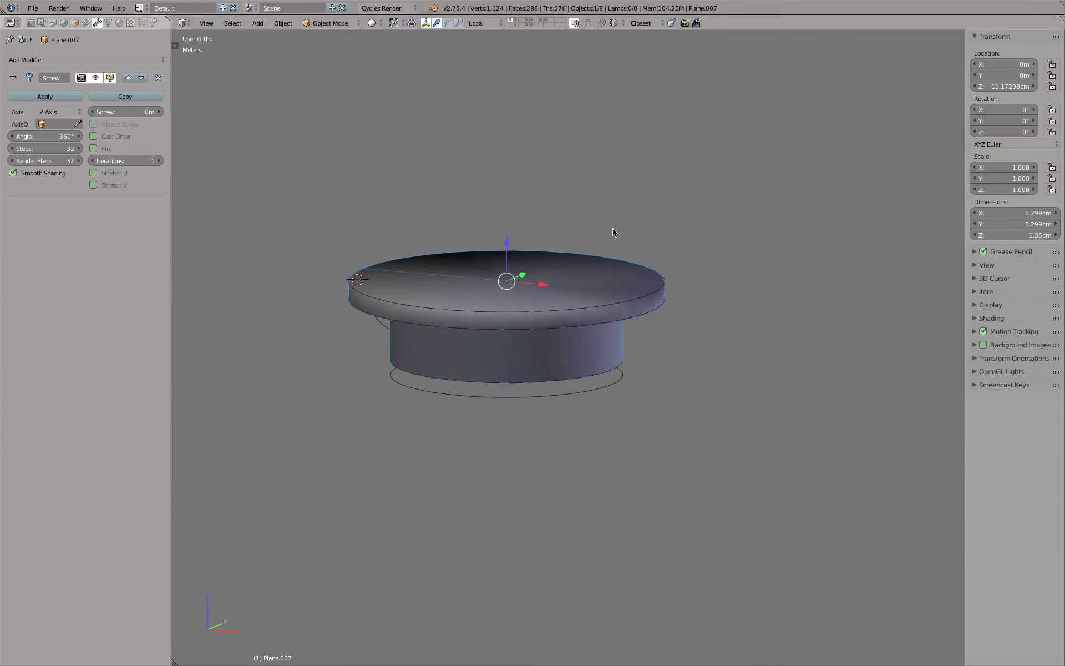
# Delete the cap, show only the bottle's layer, and select and frame the bottle.
pyautogui.press('Delete')
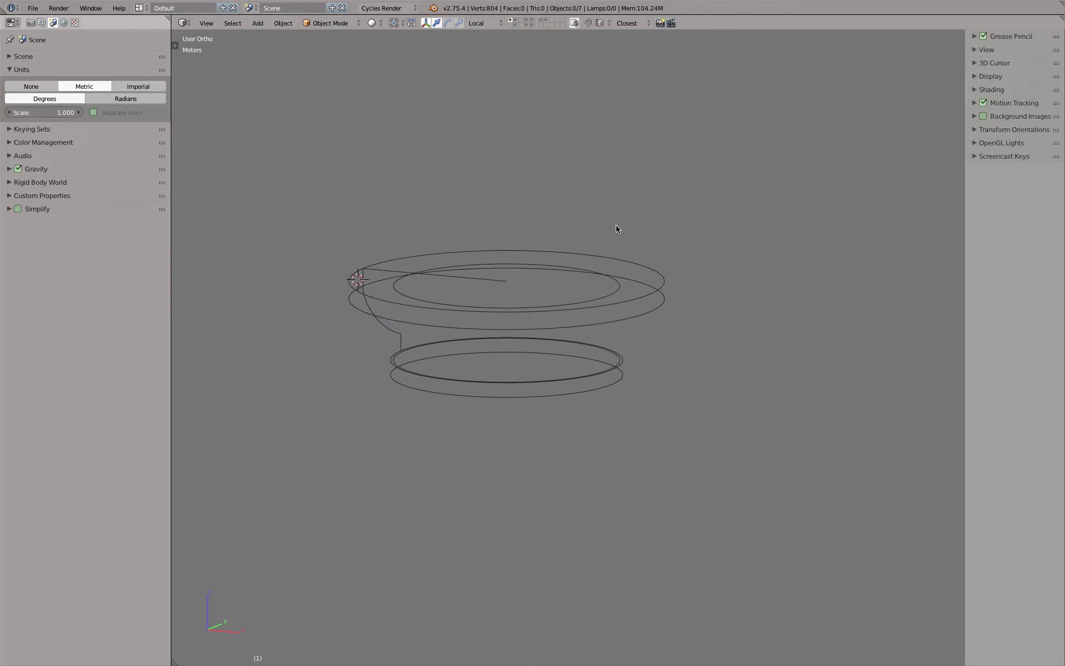
pyautogui.click(545, 21)
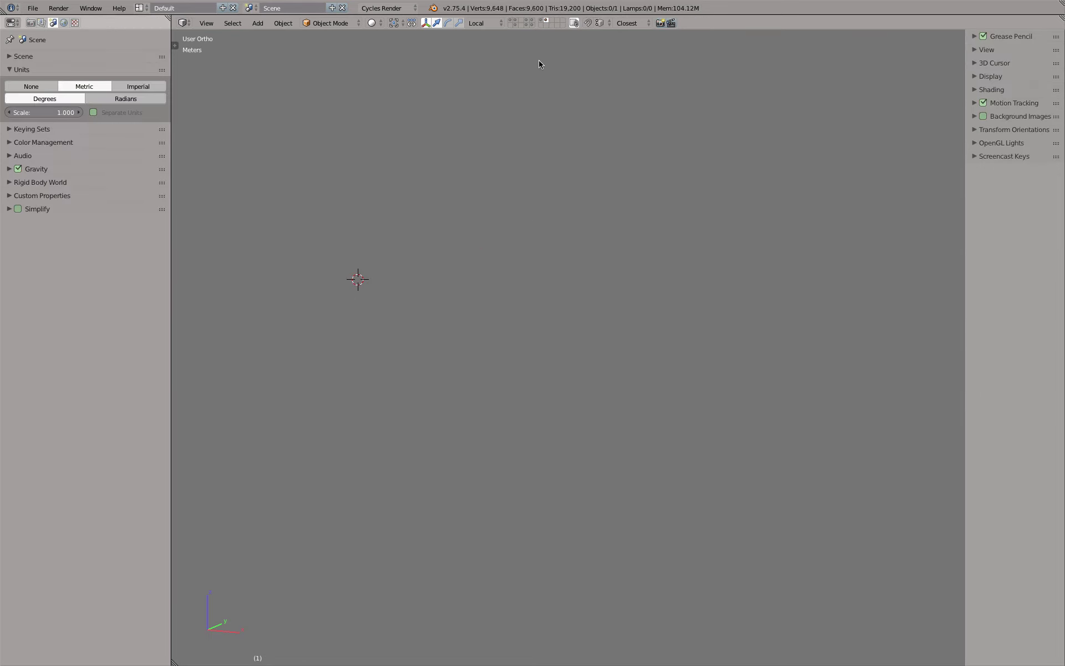
pyautogui.click(475, 236)
pyautogui.press('a')
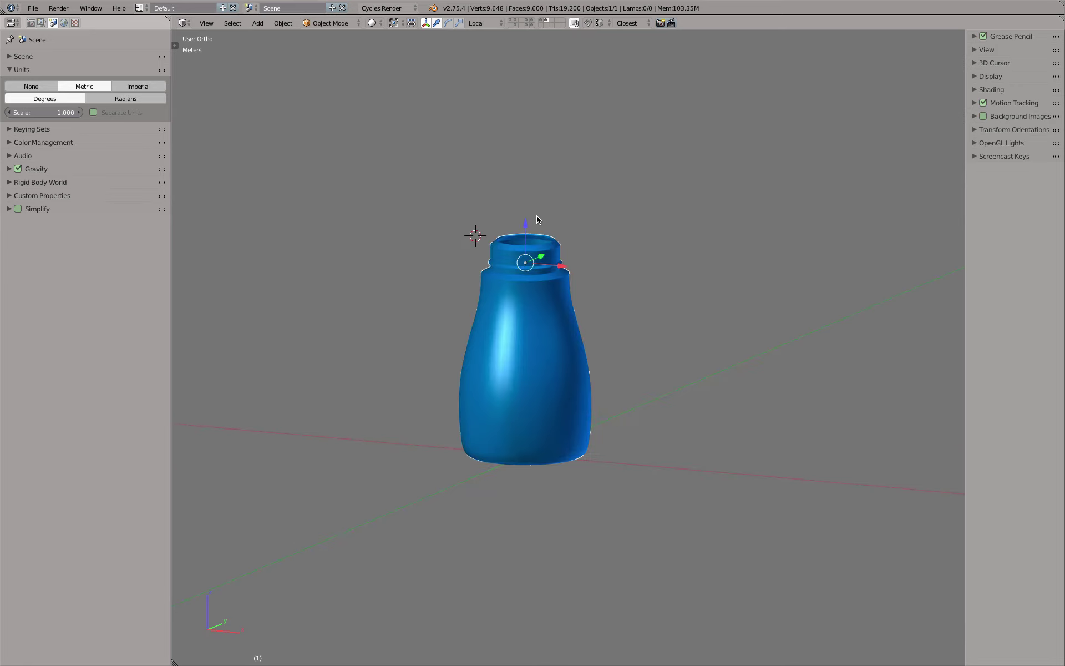
pyautogui.press('KP_1')
pyautogui.scroll(3, 529, 219)
pyautogui.scroll(2, 536, 227)
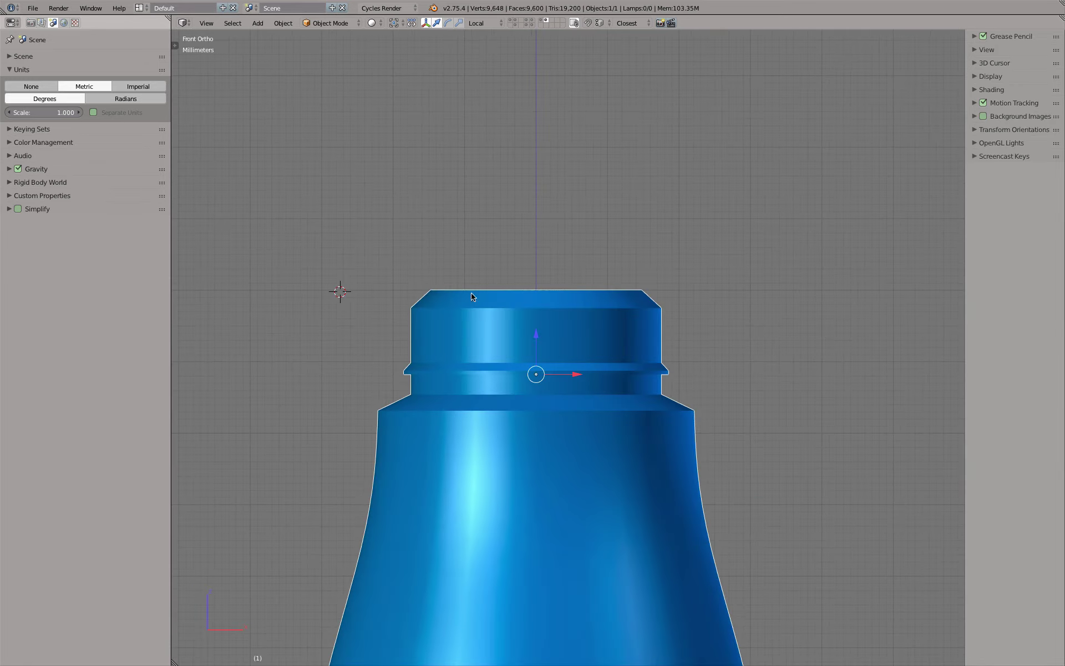
# Inspect the bottle's ridged neck opening in mesh editing, then return to object mode.
pyautogui.moveTo(450, 308)
pyautogui.mouseDown(button='middle')
pyautogui.moveTo(452, 363)
pyautogui.moveTo(501, 304)
pyautogui.moveTo(501, 373)
pyautogui.moveTo(511, 267)
pyautogui.moveTo(477, 316)
pyautogui.moveTo(488, 421)
pyautogui.moveTo(490, 321)
pyautogui.moveTo(485, 336)
pyautogui.mouseUp(button='middle')
pyautogui.press('KP_1')
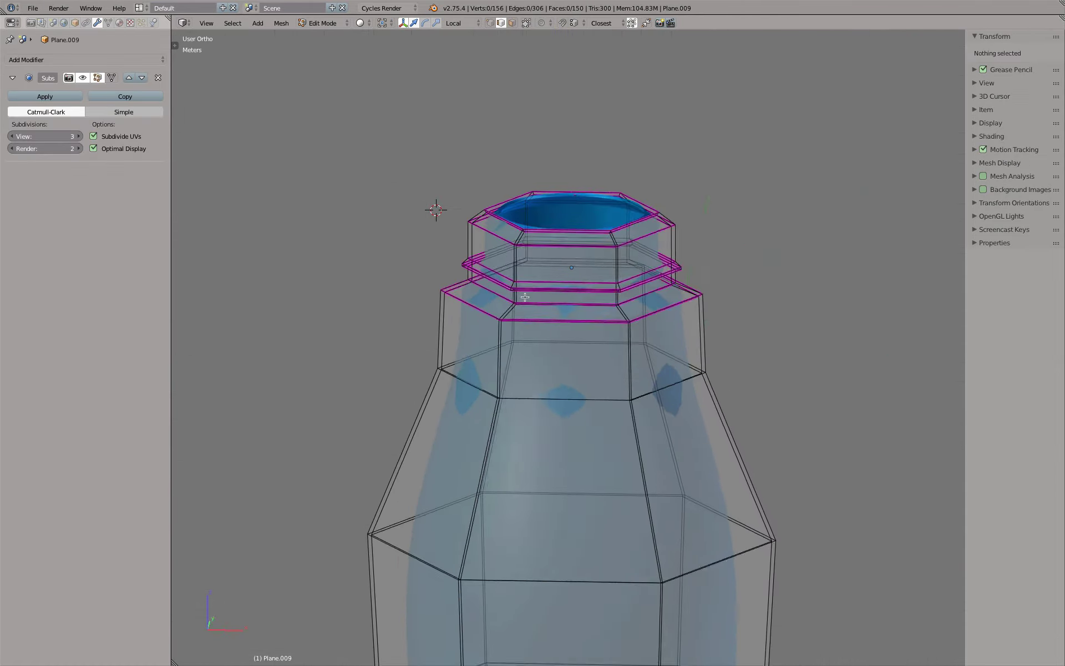
pyautogui.moveTo(525, 223)
pyautogui.mouseDown(button='middle')
pyautogui.moveTo(524, 320)
pyautogui.moveTo(506, 303)
pyautogui.mouseUp(button='middle')
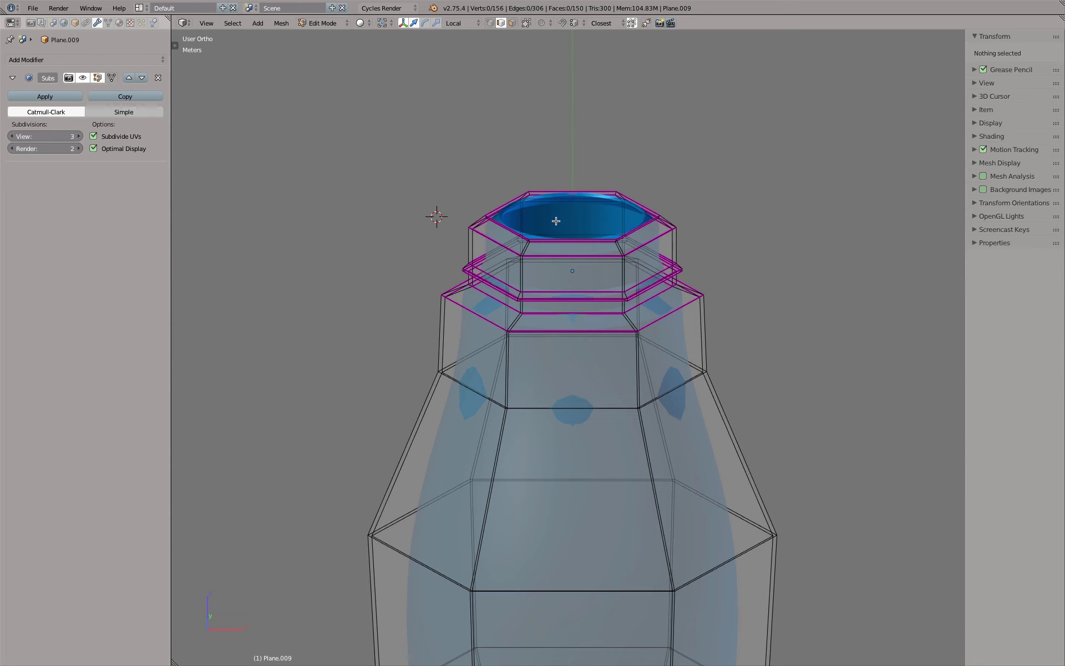
pyautogui.scroll(-1, 556, 220)
pyautogui.press('Tab')
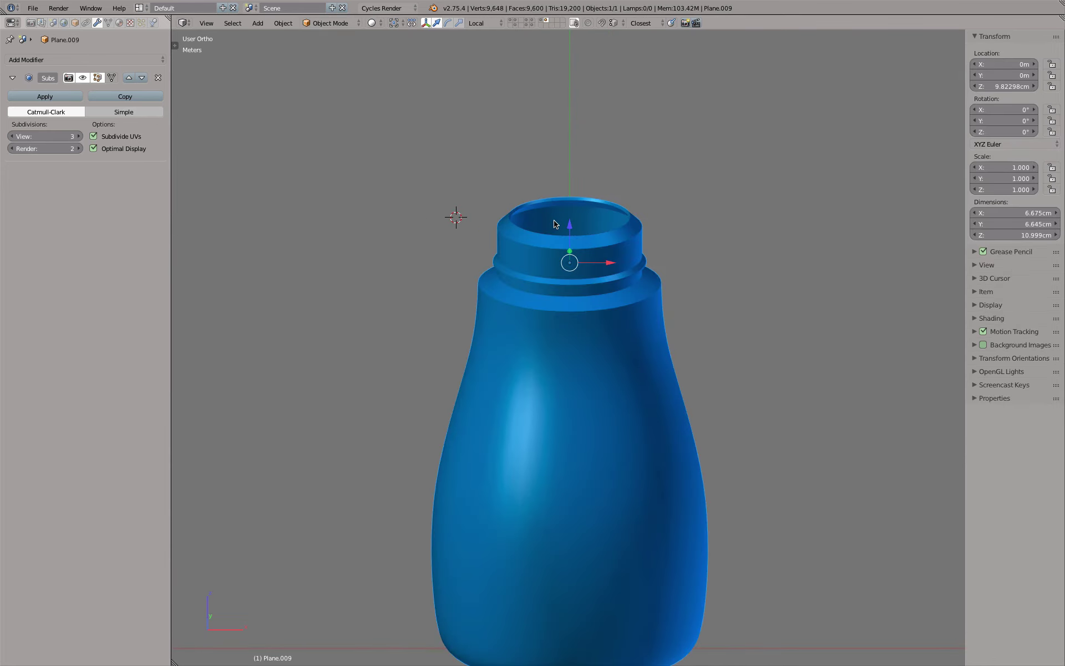
pyautogui.press('KP_1')
pyautogui.moveTo(639, 192)
pyautogui.mouseDown(button='middle')
pyautogui.moveTo(493, 116)
pyautogui.moveTo(469, 118)
pyautogui.moveTo(467, 139)
pyautogui.moveTo(595, 170)
pyautogui.mouseUp(button='middle')
# Snap the 3D cursor to the bottle and add an 8-vertex circle there.
pyautogui.hotkey('shift', 's')
pyautogui.click(468, 139)
pyautogui.hotkey('shift', 'a')
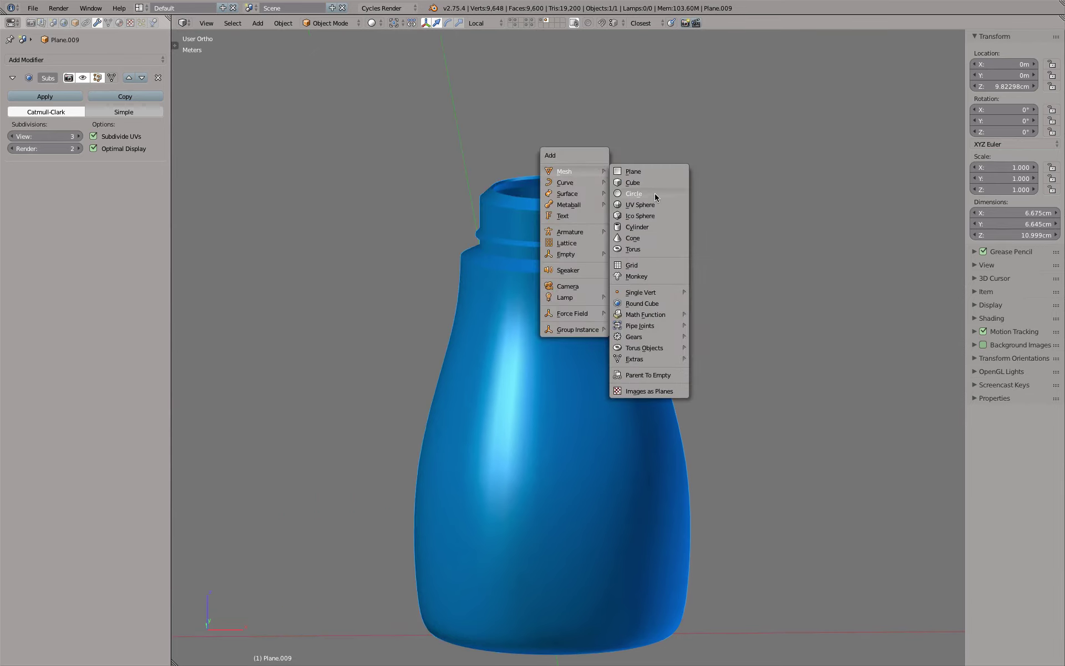
pyautogui.click(654, 193)
pyautogui.press('F6')
pyautogui.click(565, 163)
pyautogui.write('6')
pyautogui.press('Return')
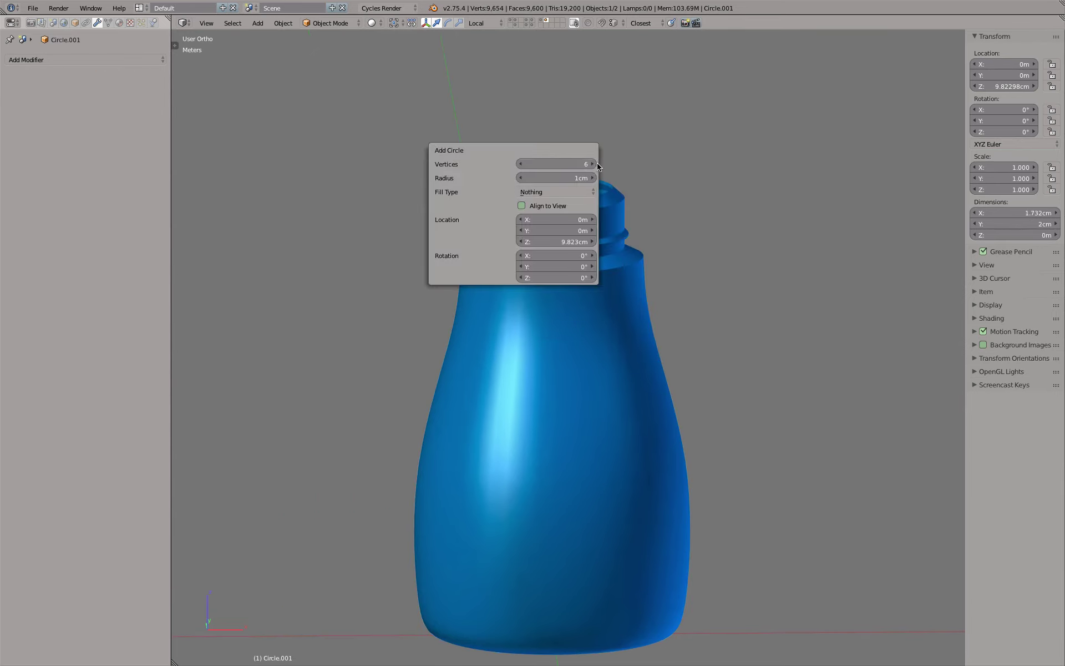
pyautogui.click(594, 163)
pyautogui.scroll(4, 585, 219)
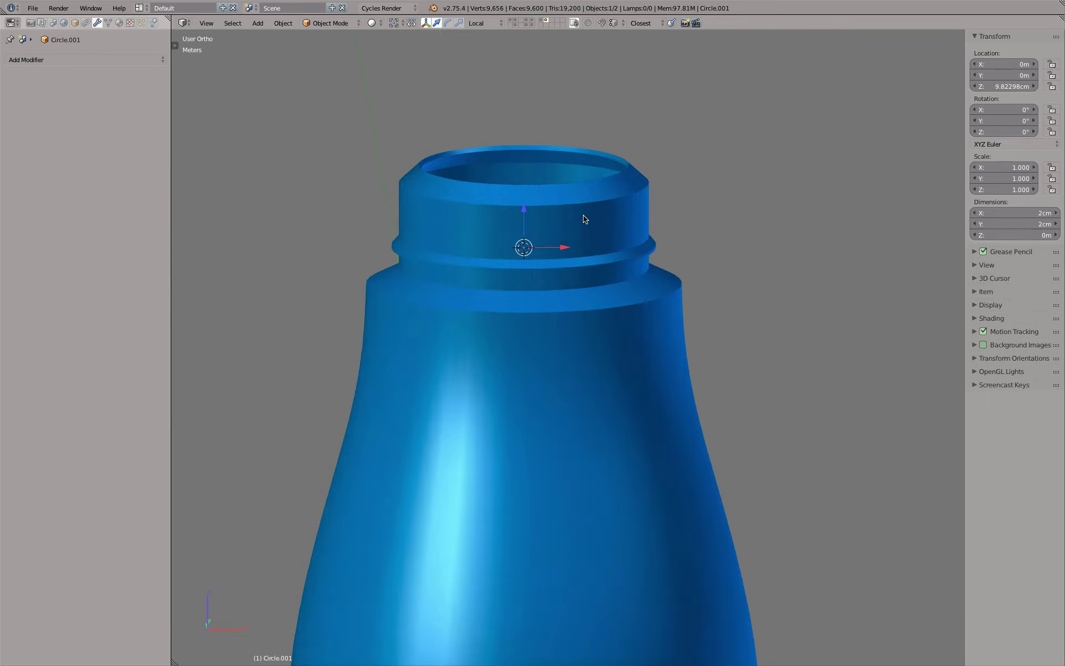
# Raise the circle to the bottle rim and add a level-3 Subdivision Surface modifier.
pyautogui.press('g')
pyautogui.press('z')
pyautogui.press('z')
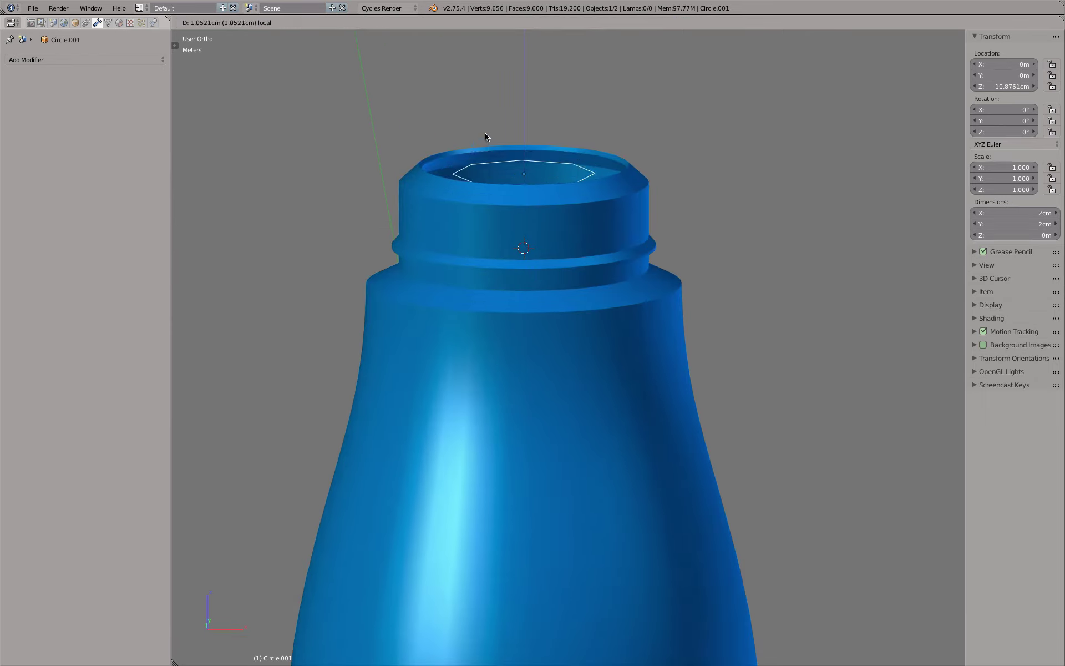
pyautogui.click(481, 140)
pyautogui.click(95, 58)
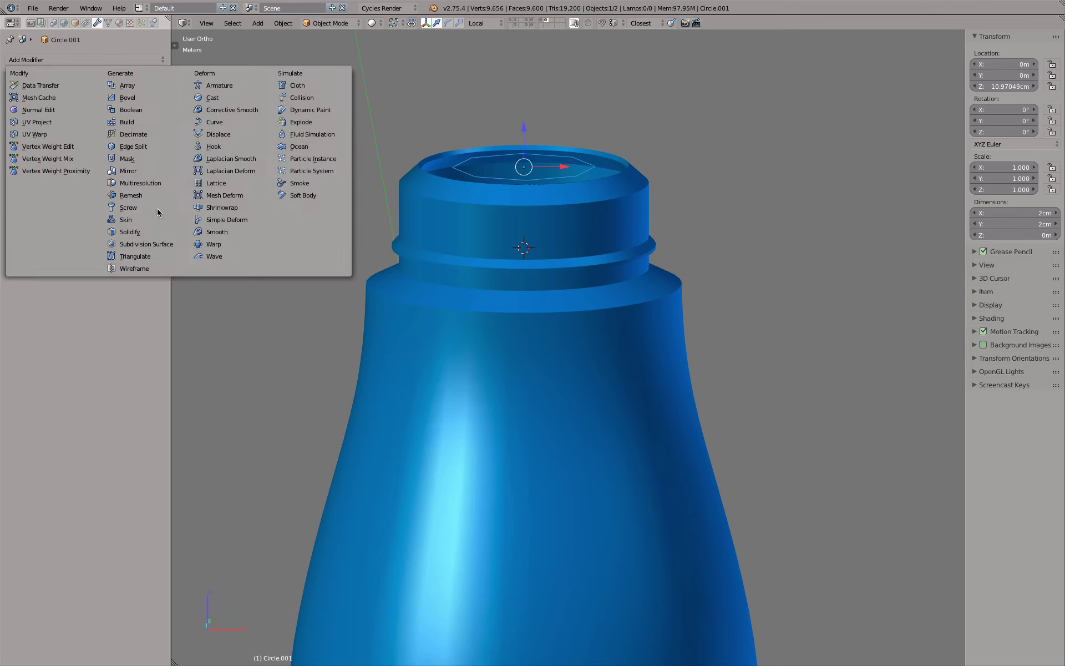
pyautogui.click(155, 244)
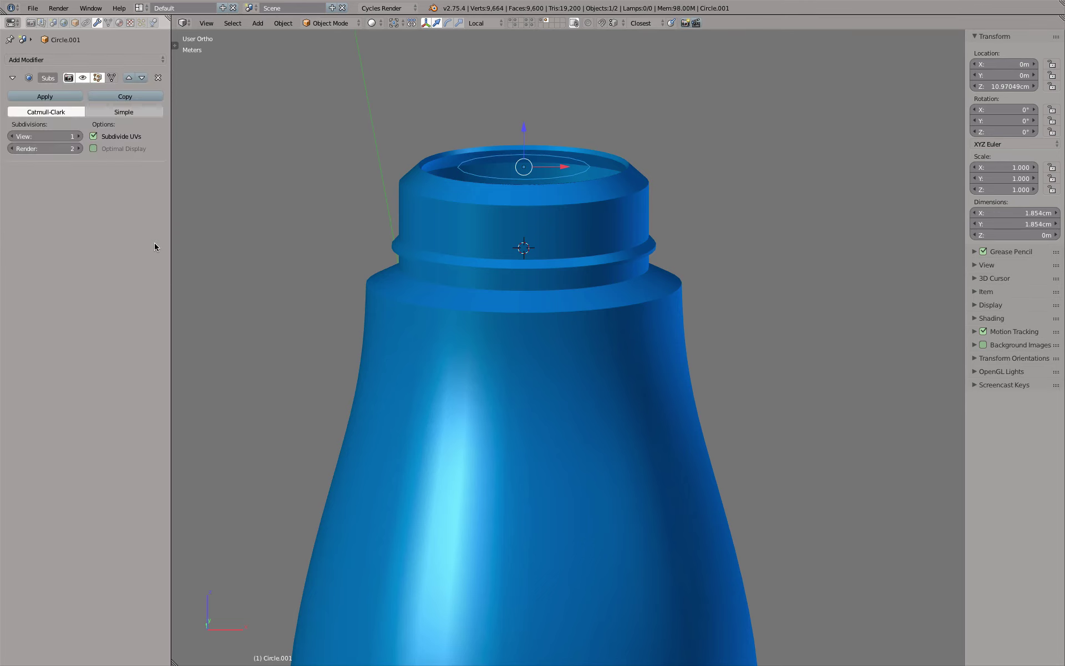
pyautogui.click(75, 136)
pyautogui.scroll(3, 686, 266)
pyautogui.scroll(2, 686, 266)
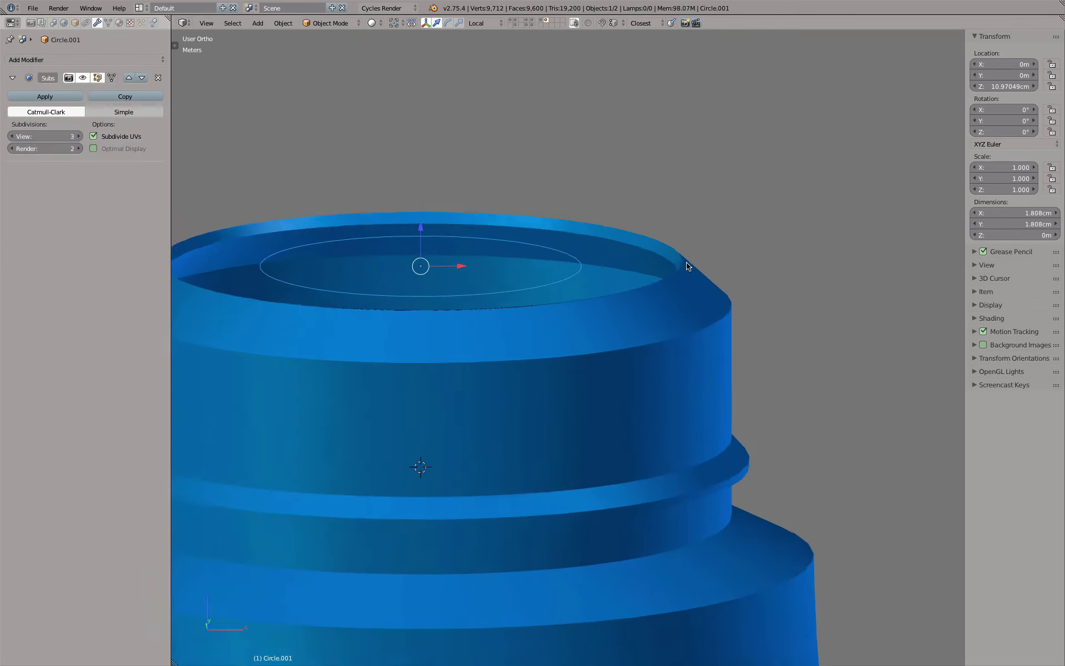
pyautogui.scroll(3, 687, 266)
# Scale the circle to fit the neck opening, level with the top rim at Z 11.00 cm.
pyautogui.press('s')
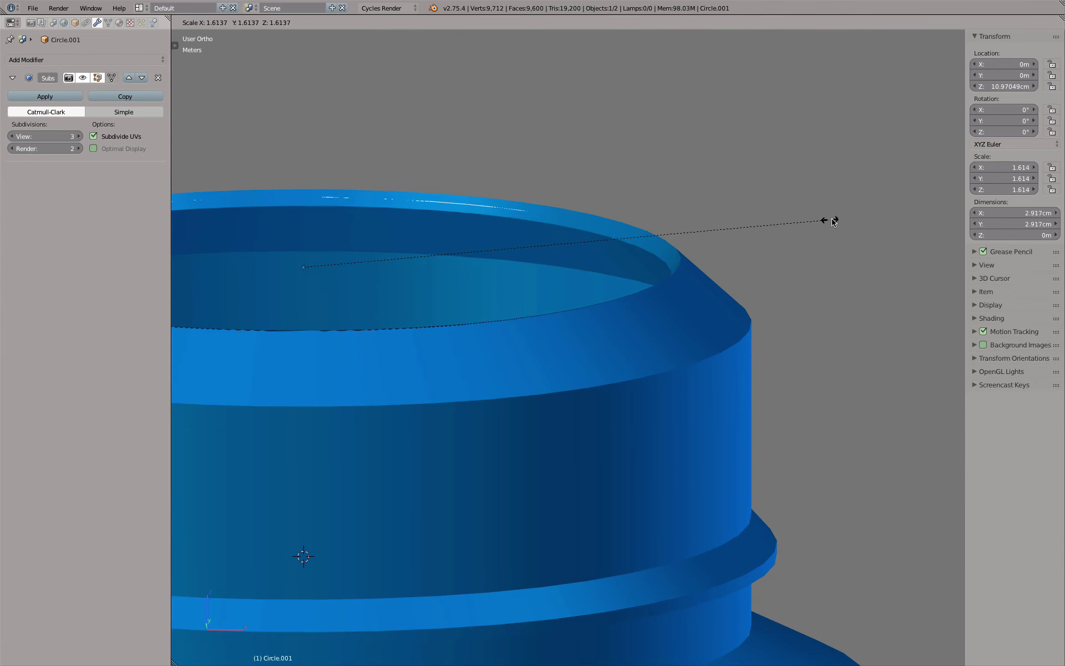
pyautogui.click(810, 225)
pyautogui.press('z')
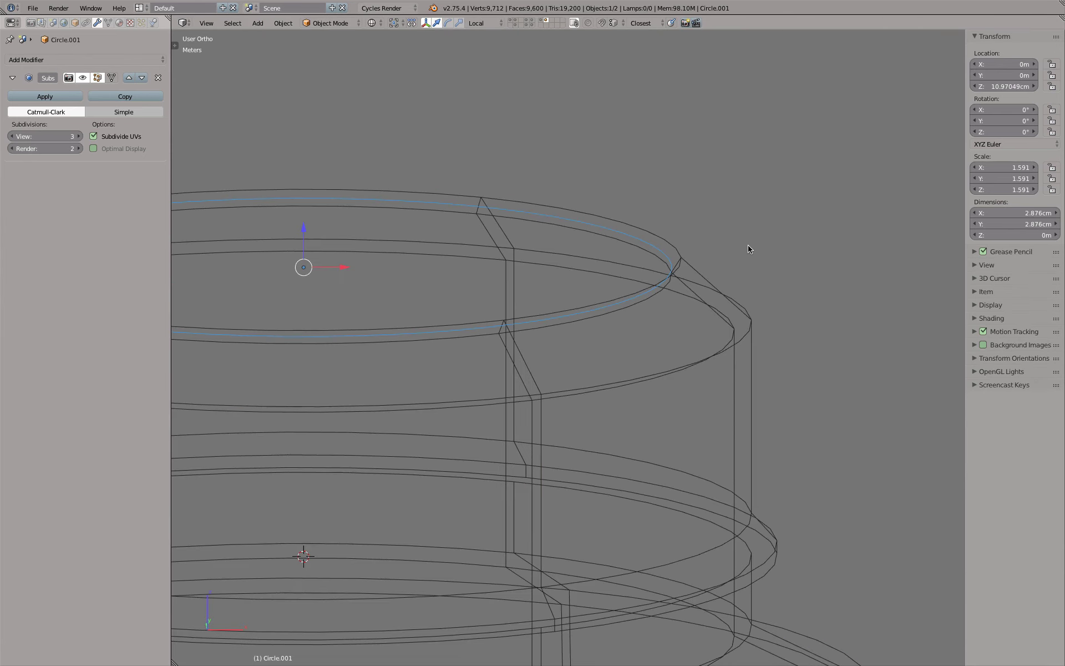
pyautogui.press('KP_1')
pyautogui.press('g')
pyautogui.press('z')
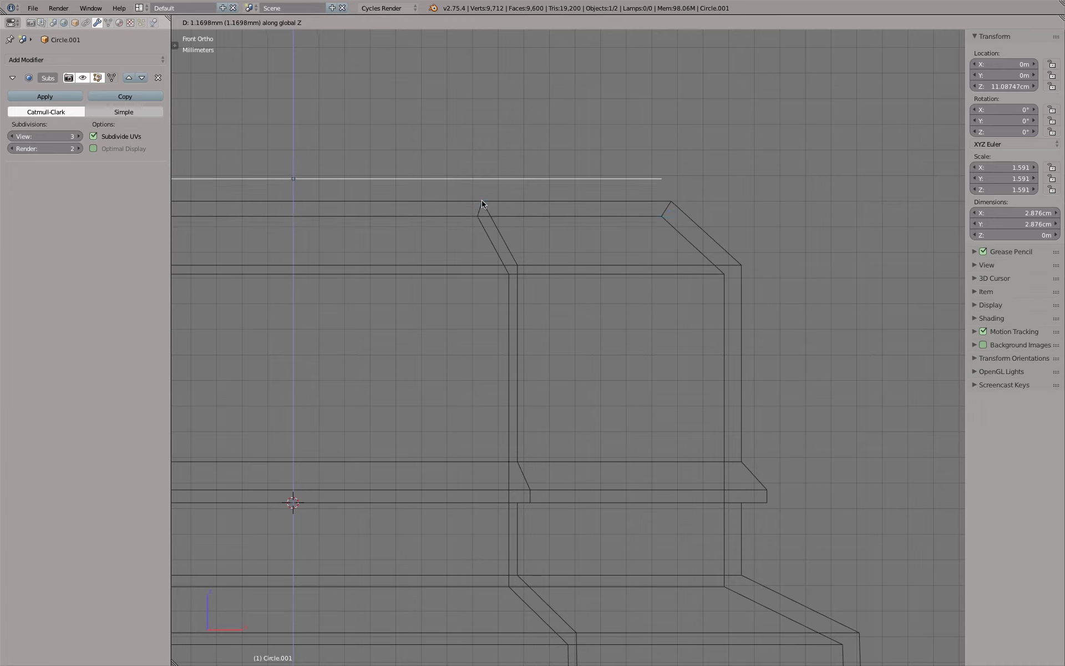
pyautogui.click(537, 220)
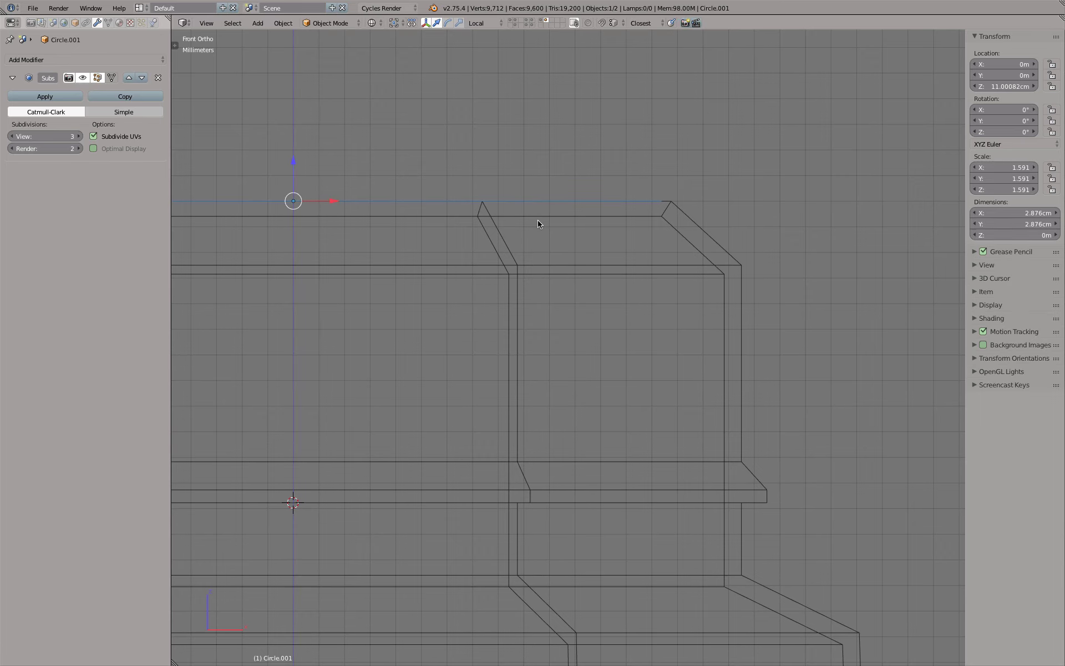
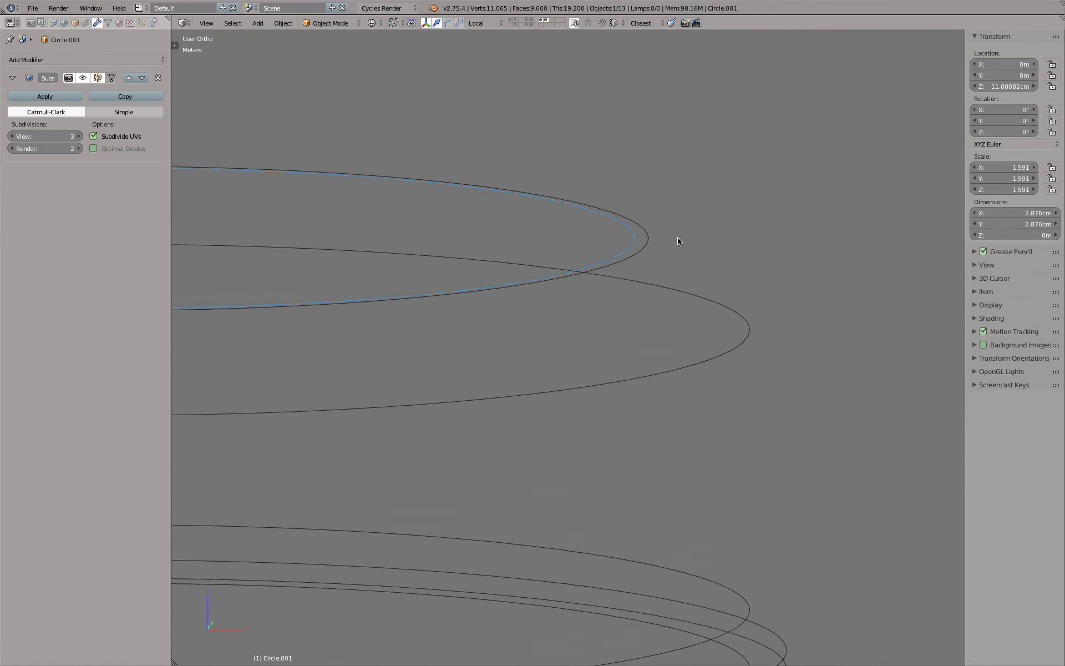
# Move the circle to 11cm height, then slightly enlarge the top neck circle.
pyautogui.scroll(-3, 607, 238)
pyautogui.press('KP_1')
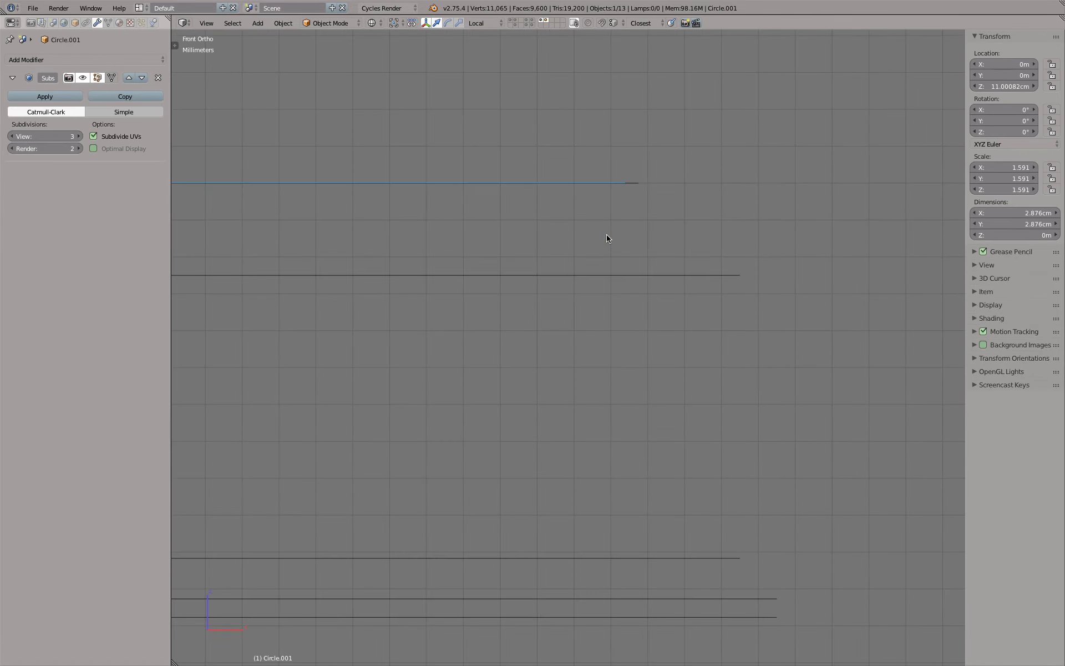
pyautogui.scroll(5, 638, 177)
pyautogui.press('g')
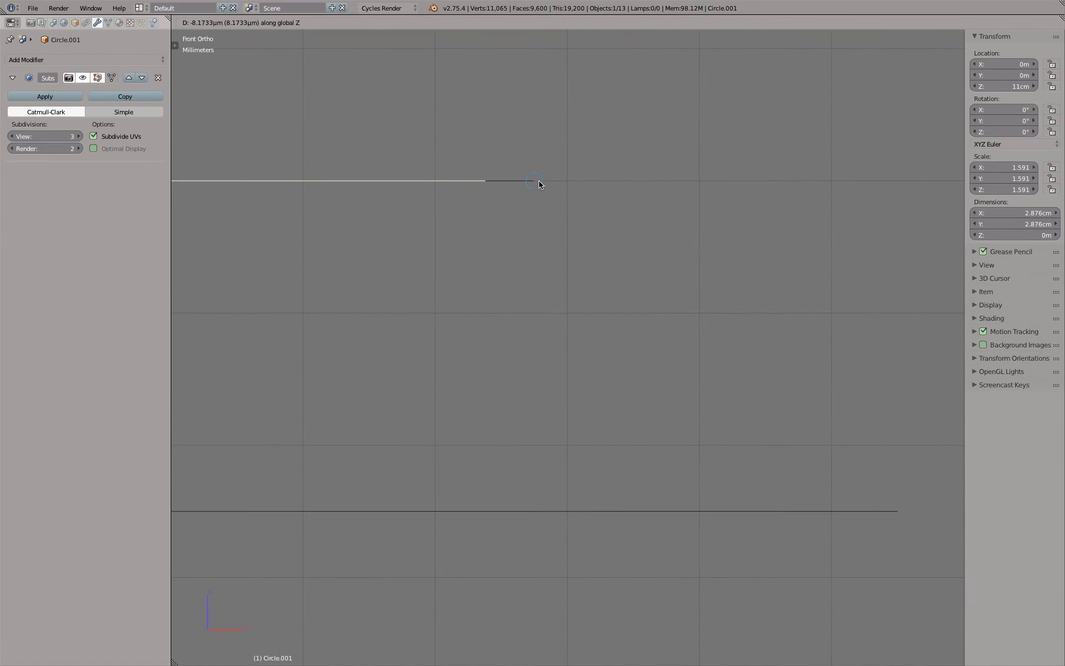
pyautogui.click(537, 181)
pyautogui.moveTo(537, 180)
pyautogui.mouseDown(button='middle')
pyautogui.moveTo(658, 200)
pyautogui.moveTo(701, 182)
pyautogui.mouseUp(button='middle')
pyautogui.rightClick(662, 207)
pyautogui.rightClick(656, 210)
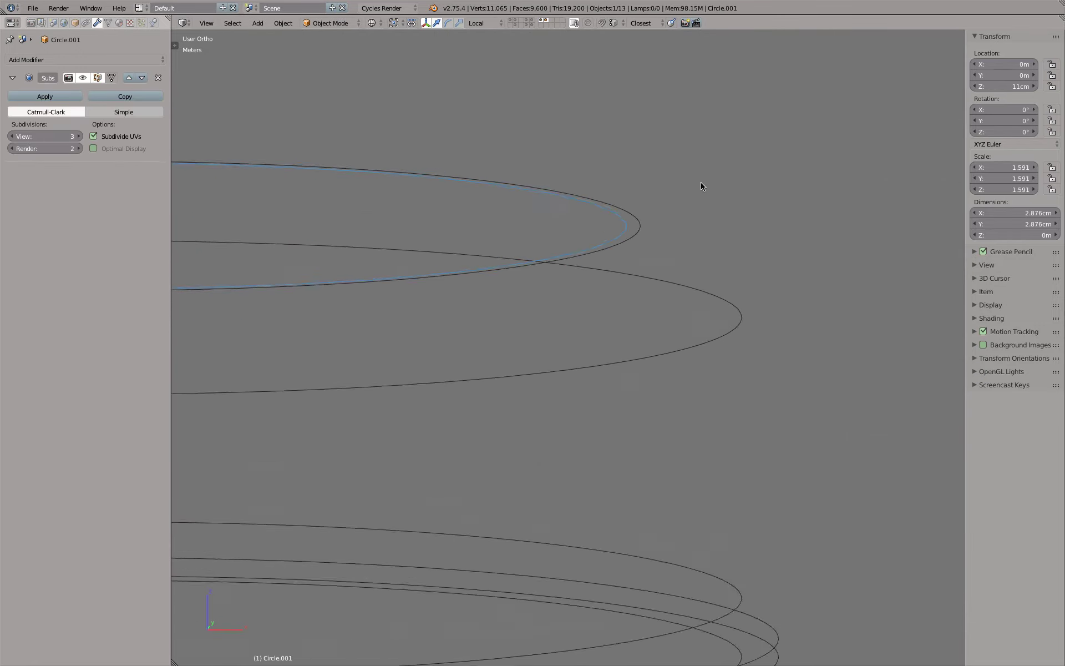
pyautogui.press('s')
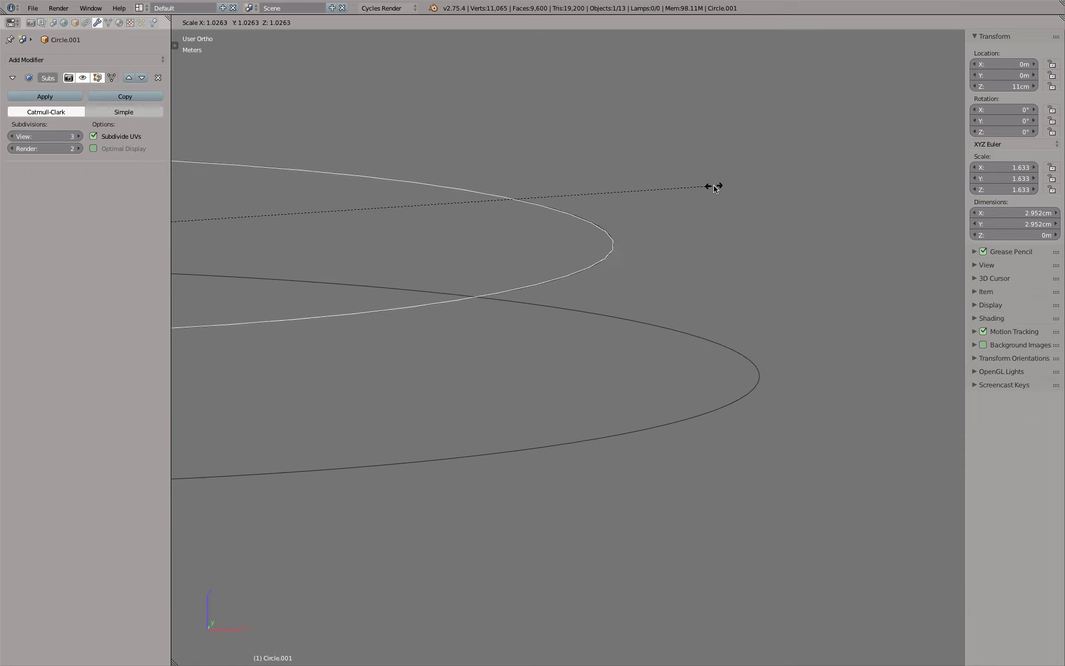
pyautogui.click(712, 187)
# Duplicate the enlarged circle down to 10.75cm and widen the copy.
pyautogui.scroll(-3, 711, 209)
pyautogui.scroll(-2, 711, 209)
pyautogui.hotkey('shift', 'd')
pyautogui.press('z')
pyautogui.scroll(4, 707, 202)
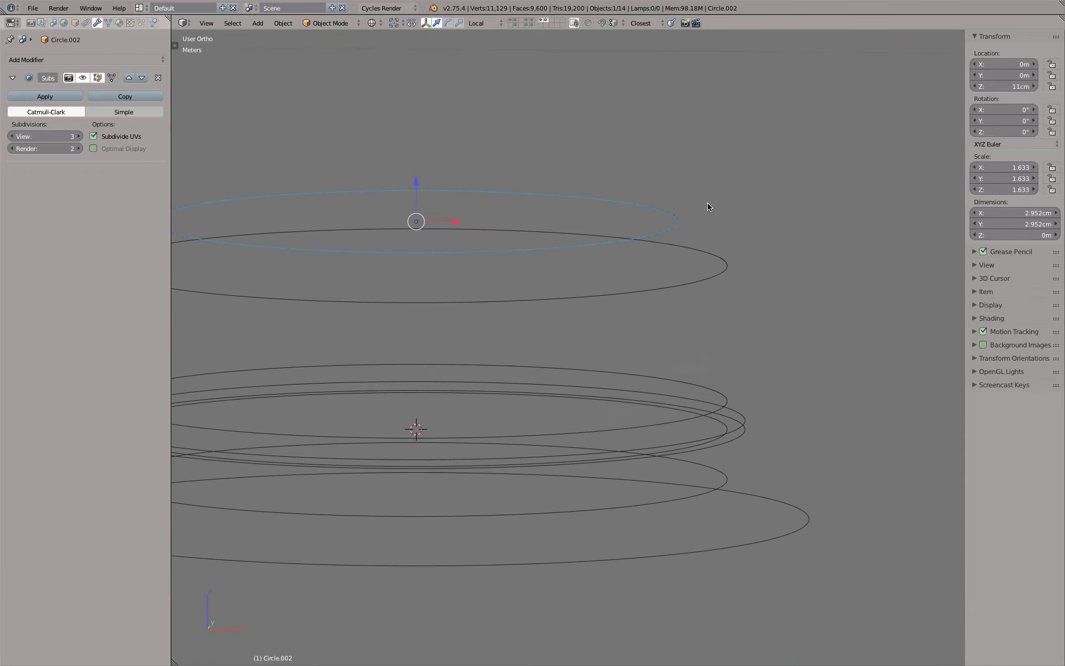
pyautogui.click(719, 257)
pyautogui.press('s')
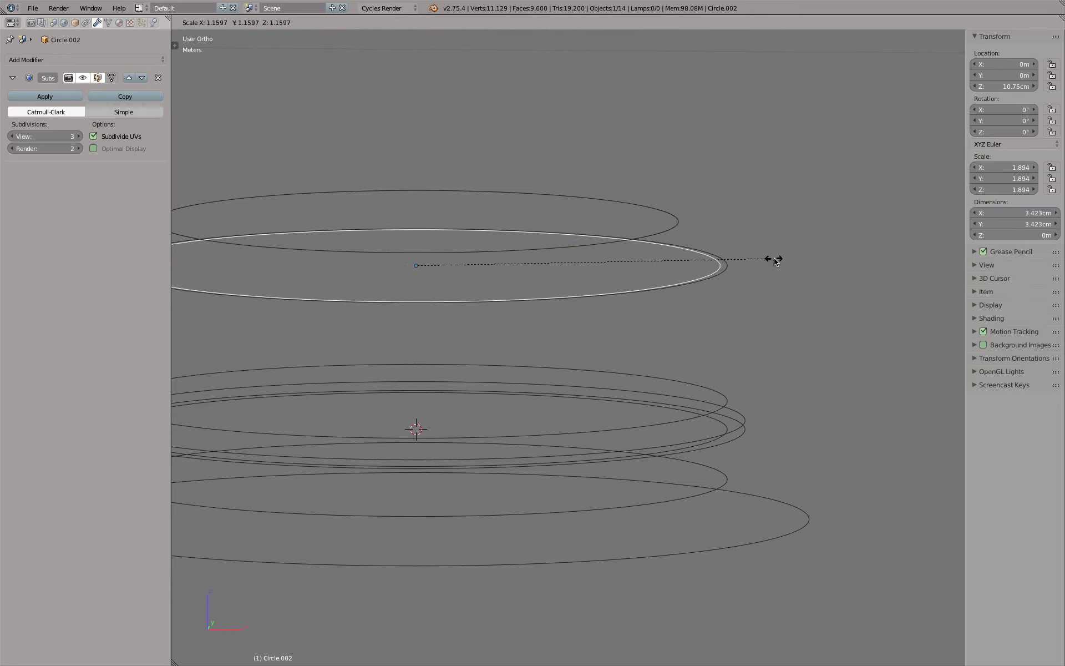
pyautogui.keyDown('shift'); pyautogui.scroll(-3, 763, 255); pyautogui.keyUp('shift')
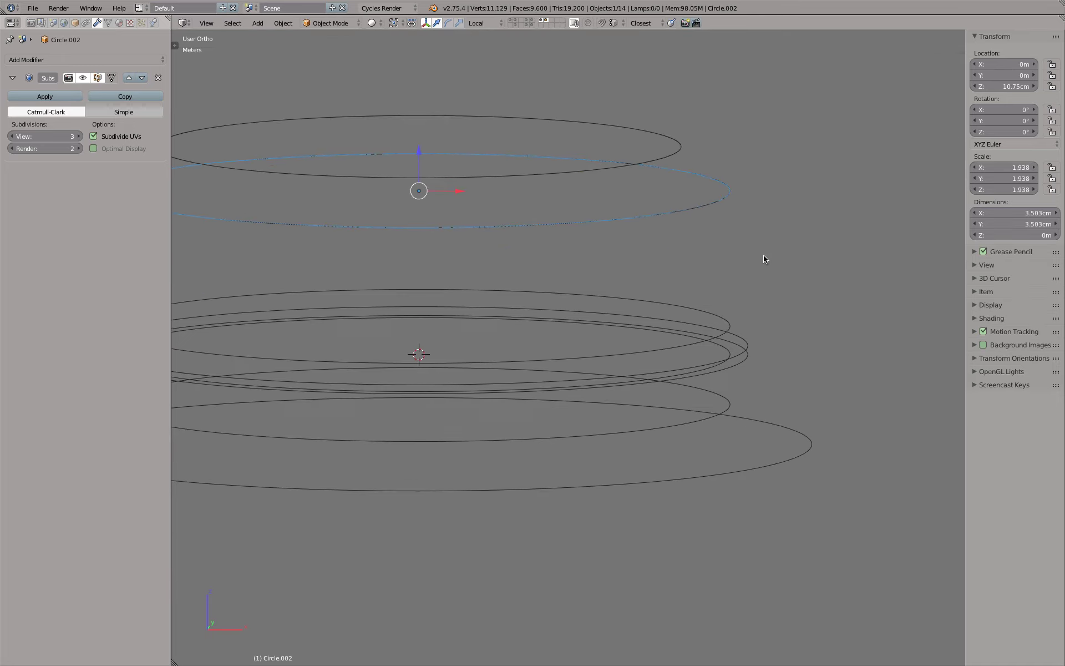
pyautogui.scroll(-3, 763, 255)
pyautogui.scroll(2, 748, 236)
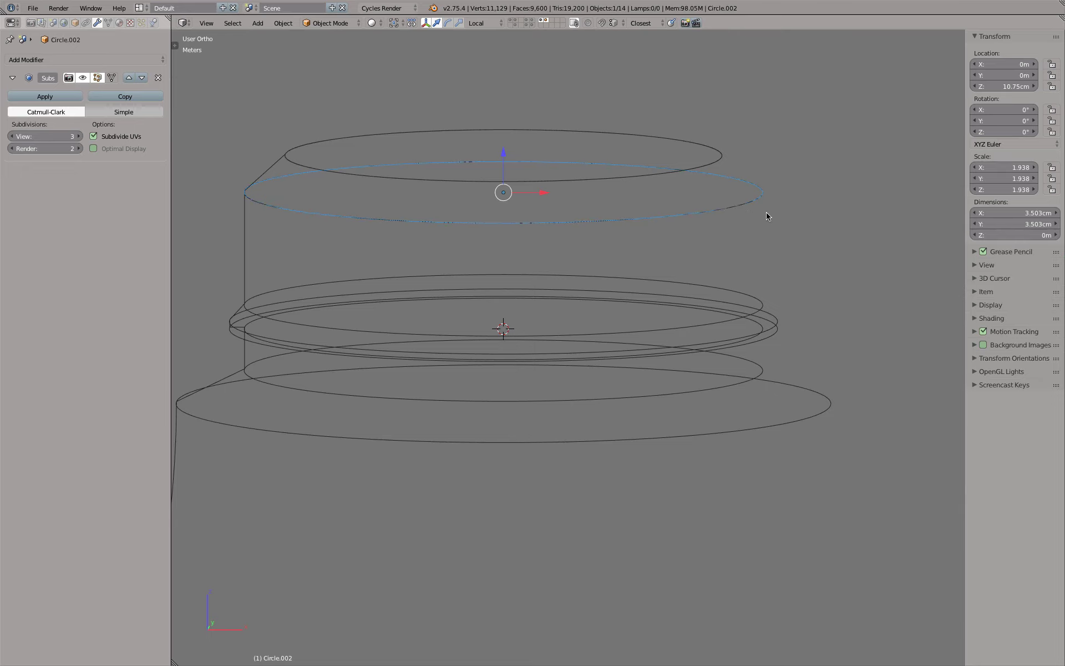
# Duplicate the ring circle straight down to a lower spot on the neck.
pyautogui.hotkey('shift', 'd')
pyautogui.press('z')
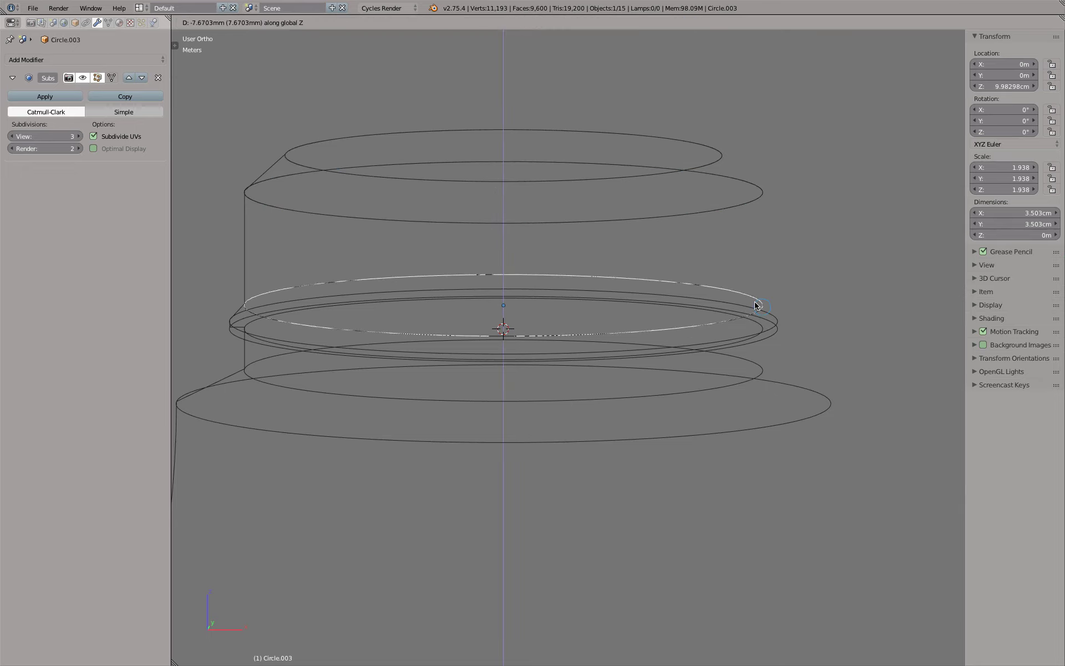
pyautogui.click(759, 312)
pyautogui.scroll(2, 759, 312)
pyautogui.scroll(2, 759, 311)
pyautogui.keyDown('shift'); pyautogui.scroll(-1, 766, 275); pyautogui.keyUp('shift')
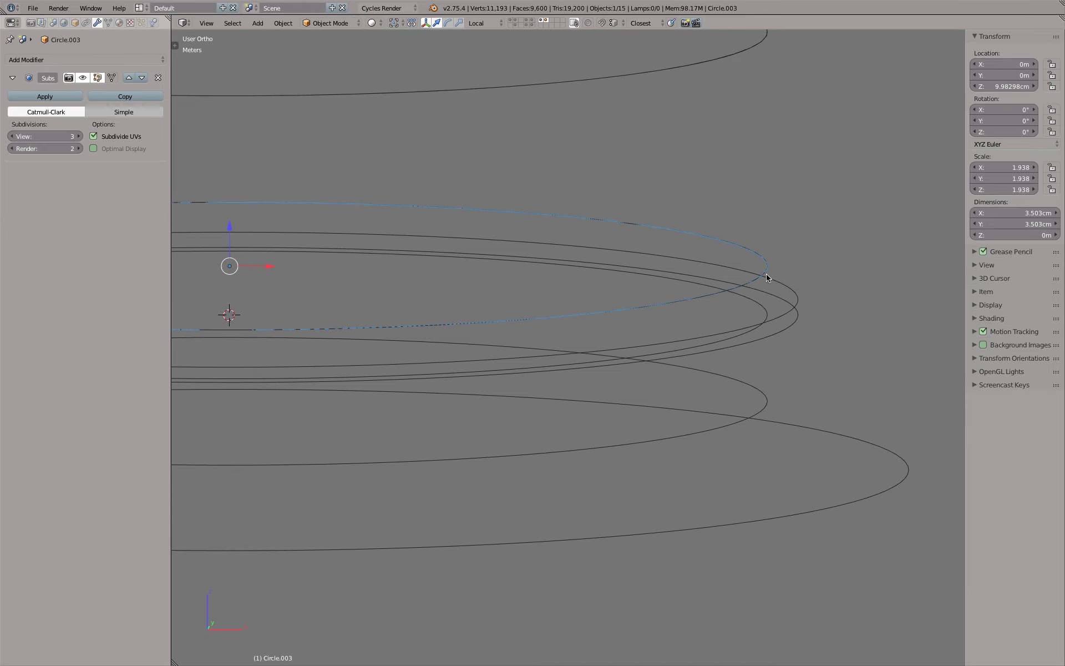
# Add a wider ring copy at 9.87cm and another copy just below at 9.82cm.
pyautogui.hotkey('shift', 'd')
pyautogui.press('z')
pyautogui.click(793, 295)
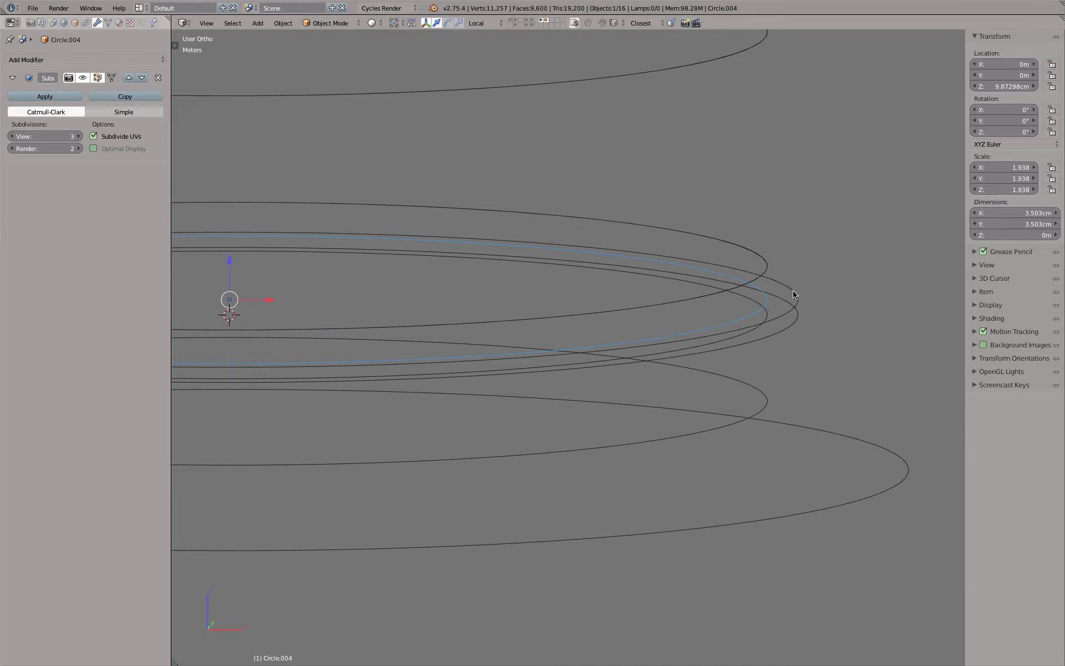
pyautogui.press('s')
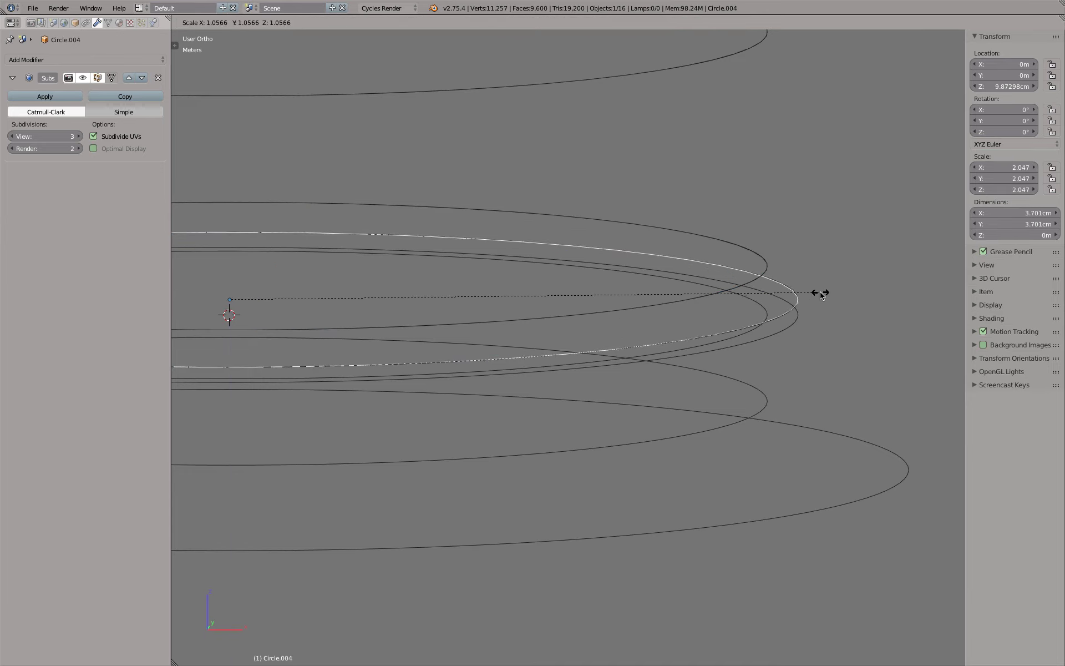
pyautogui.click(821, 294)
pyautogui.hotkey('shift', 'd')
pyautogui.press('z')
pyautogui.click(786, 307)
# Duplicate the upper ring slightly lower on the neck and inspect the ring spacing.
pyautogui.rightClick(765, 266)
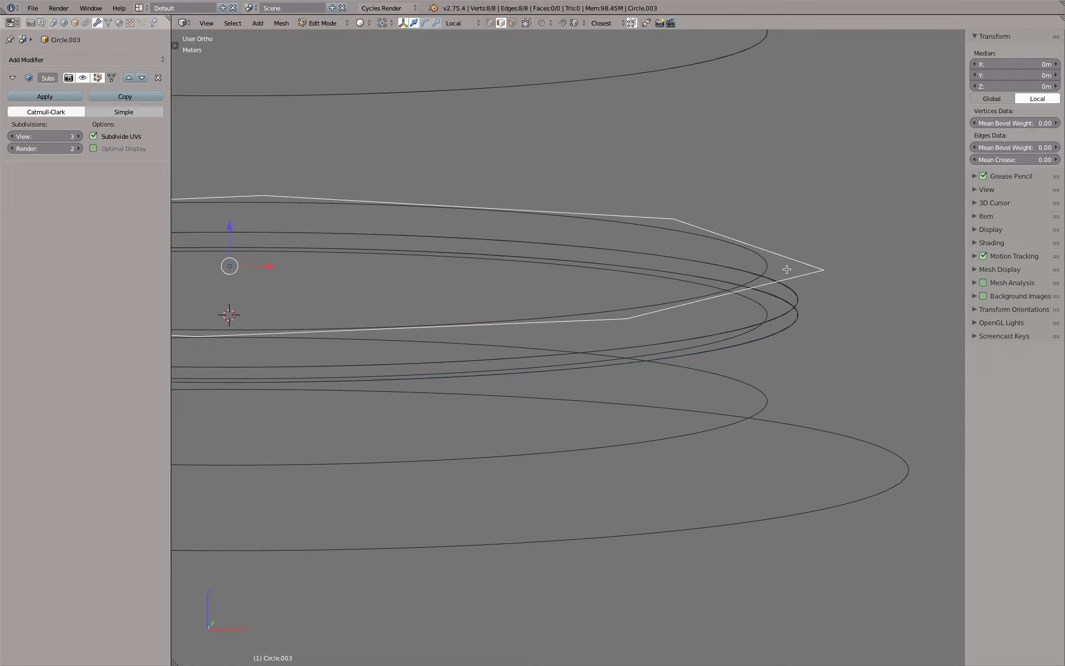
pyautogui.hotkey('shift', 'd')
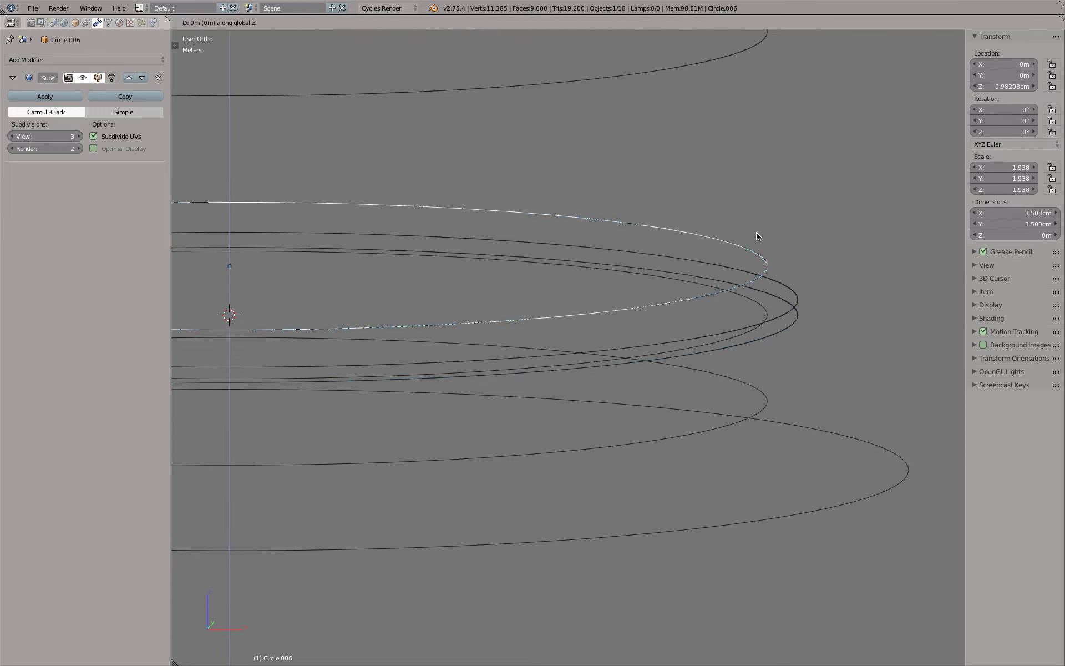
pyautogui.press('z')
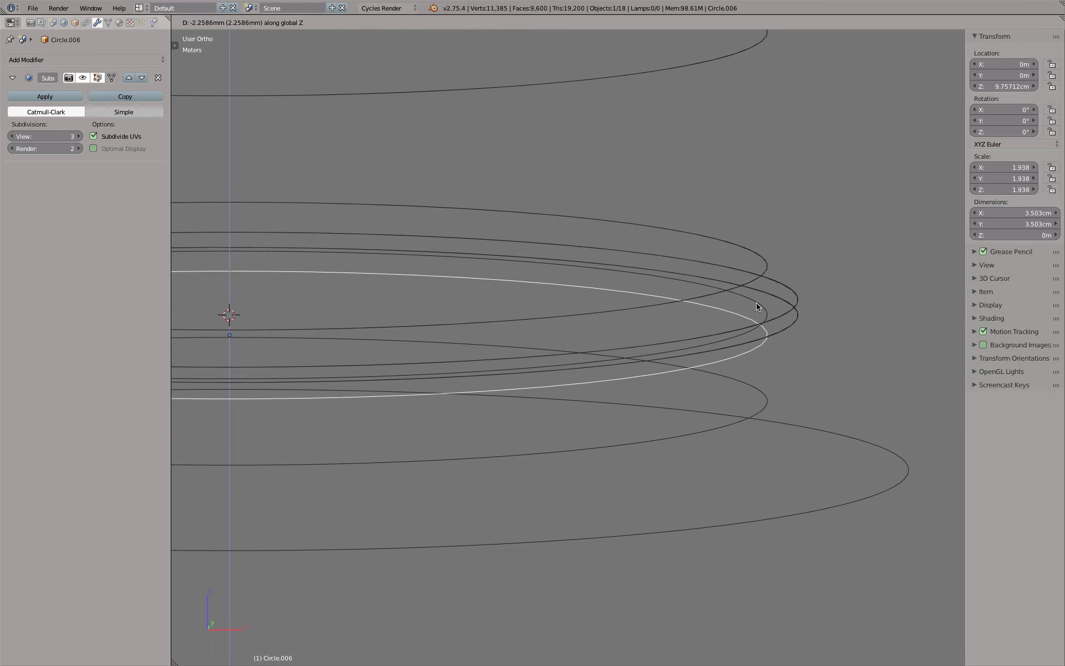
pyautogui.click(769, 317)
pyautogui.moveTo(768, 316); pyautogui.dragTo(775, 288, button='middle')
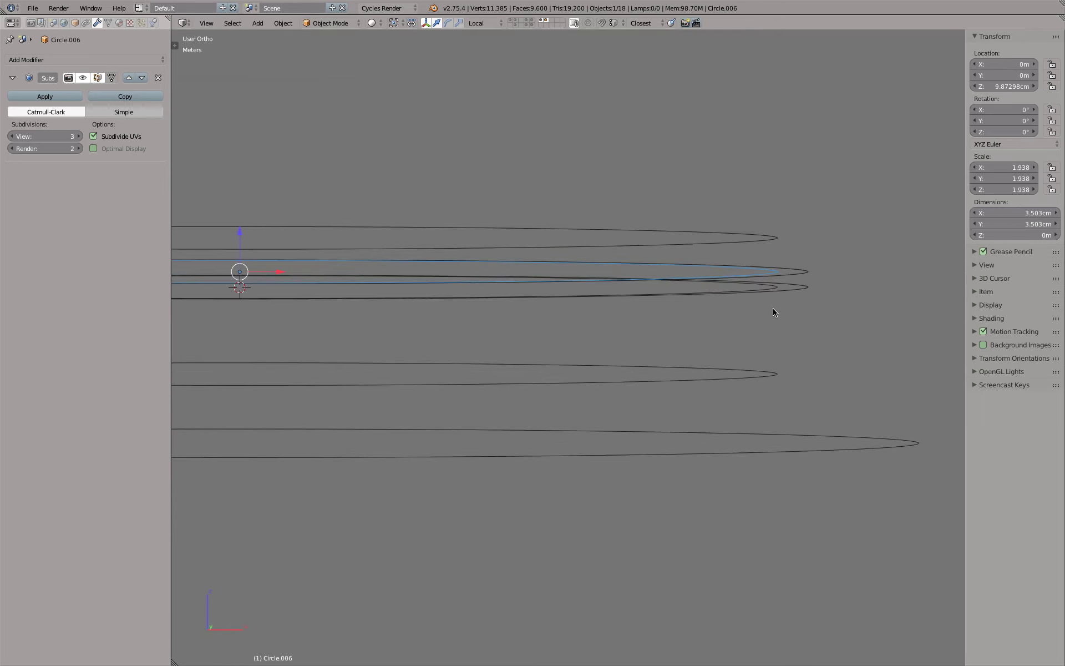
pyautogui.moveTo(770, 236); pyautogui.dragTo(763, 285, button='middle')
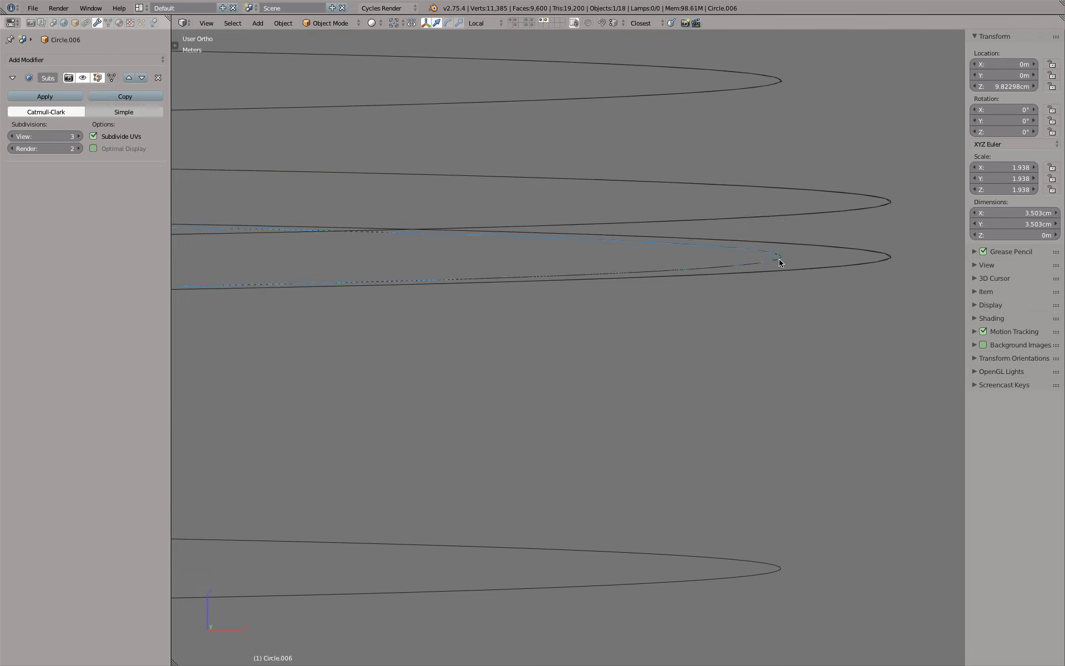
pyautogui.scroll(-3, 765, 288)
# Duplicate ring circles down to the neck's base and slightly lower.
pyautogui.scroll(-2, 768, 291)
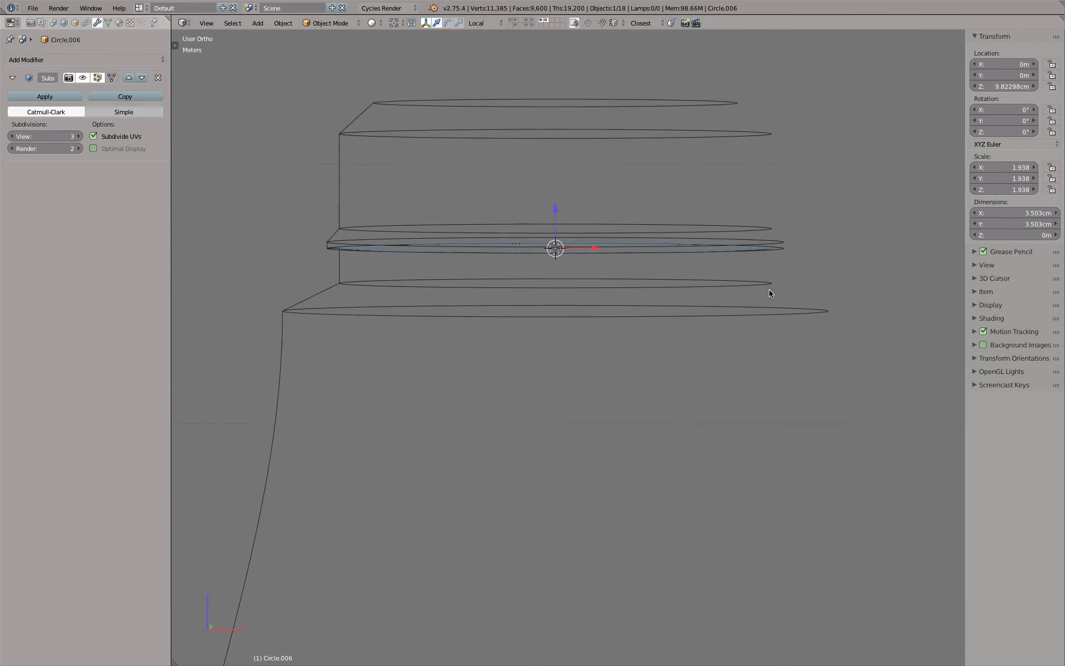
pyautogui.hotkey('shift', 'd')
pyautogui.press('z')
pyautogui.click(767, 291)
pyautogui.scroll(-3, 767, 290)
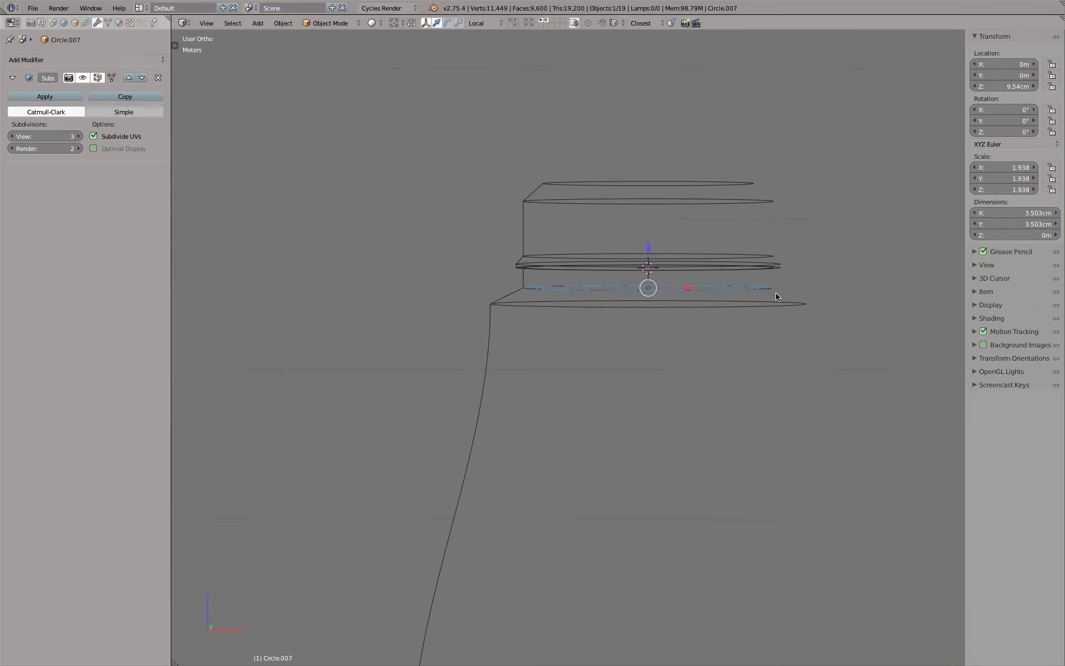
pyautogui.hotkey('shift', 'd')
pyautogui.press('z')
pyautogui.click(800, 305)
pyautogui.scroll(-4, 799, 308)
pyautogui.scroll(2, 768, 293)
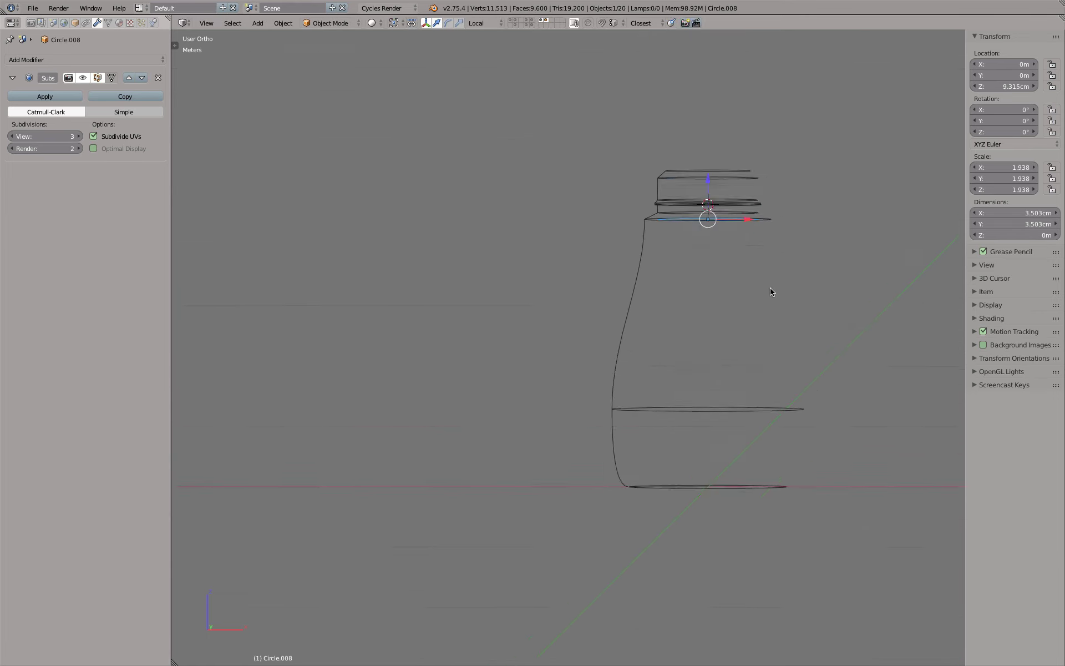
pyautogui.scroll(2, 768, 292)
pyautogui.scroll(3, 764, 290)
pyautogui.scroll(-3, 764, 291)
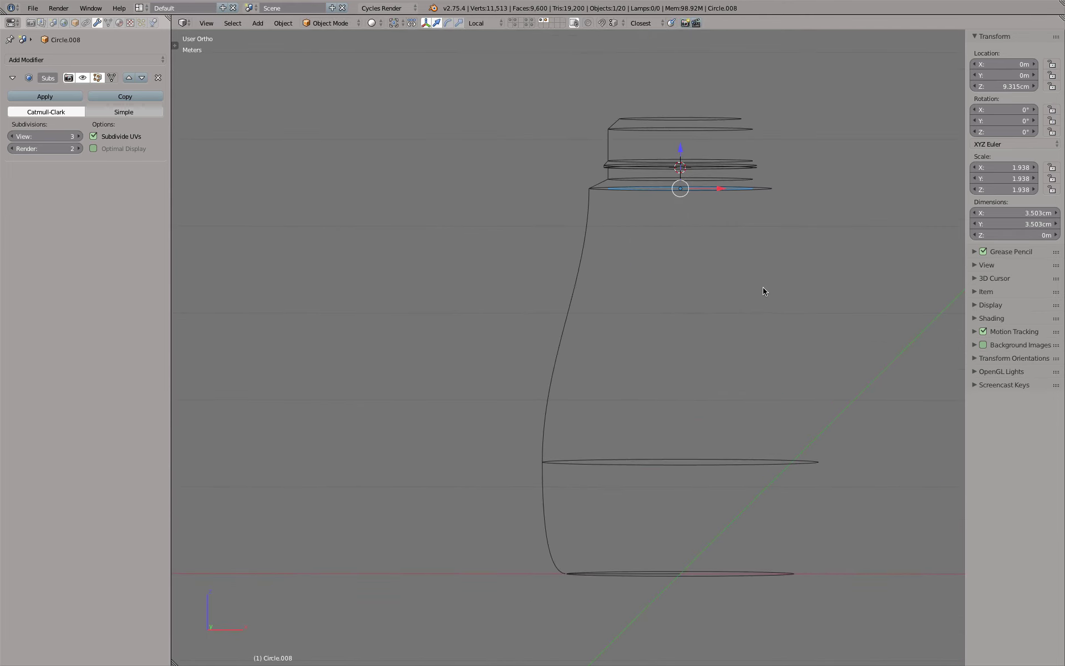
# Add a widened circle copy at mid-body height, about 2.7cm up.
pyautogui.press('KP_1')
pyautogui.hotkey('shift', 'd')
pyautogui.press('z')
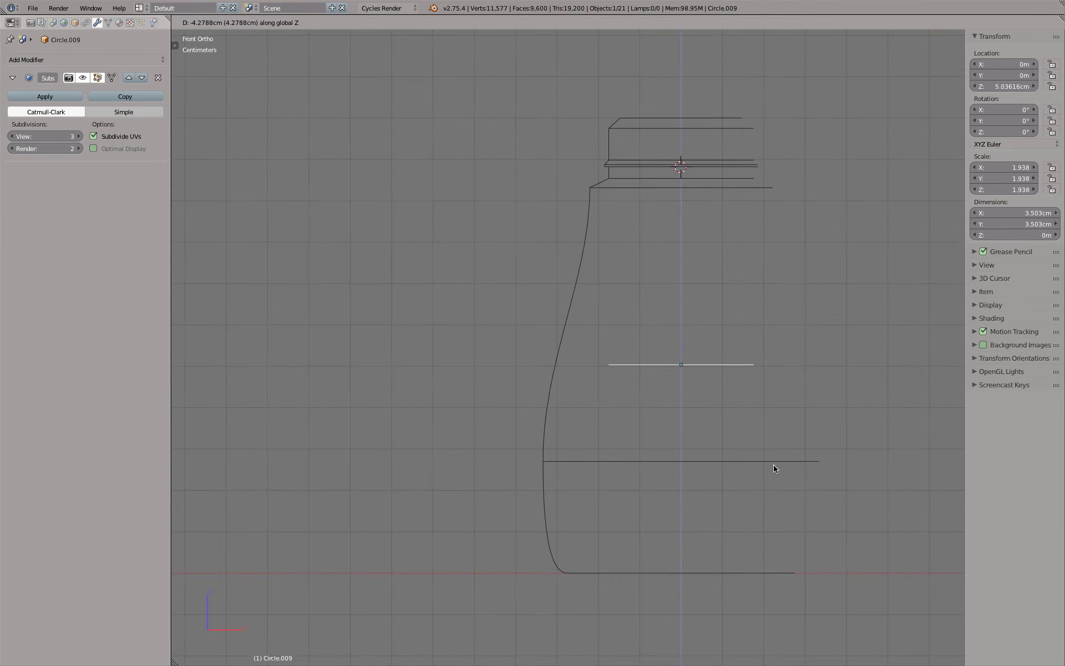
pyautogui.click(826, 464)
pyautogui.moveTo(816, 464)
pyautogui.mouseDown(button='middle')
pyautogui.moveTo(735, 403)
pyautogui.moveTo(746, 410)
pyautogui.mouseUp(button='middle')
pyautogui.press('s')
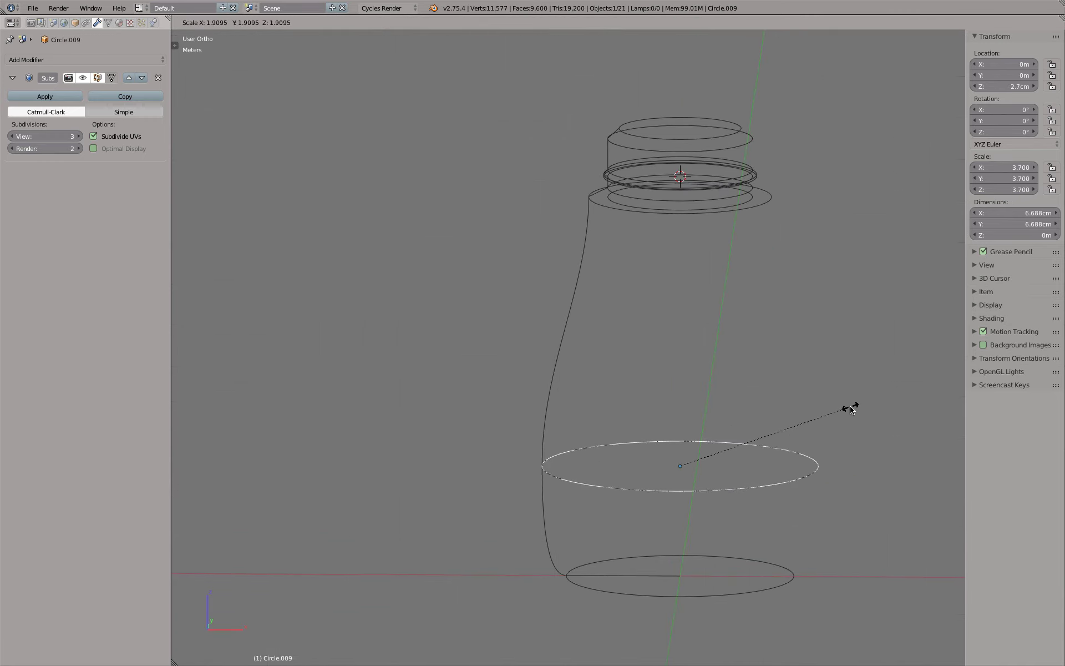
pyautogui.click(852, 409)
# Add a 3.031-scale base circle at ground level, then hide the cap geometry and original body.
pyautogui.hotkey('shift', 'd')
pyautogui.press('z')
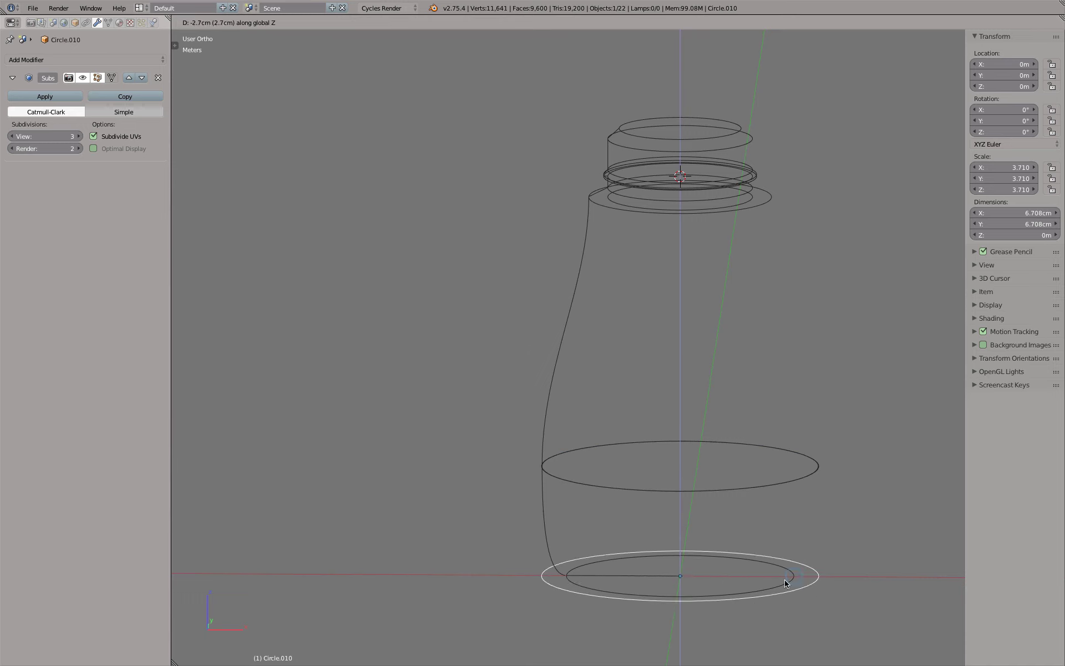
pyautogui.click(787, 582)
pyautogui.press('s')
pyautogui.click(797, 555)
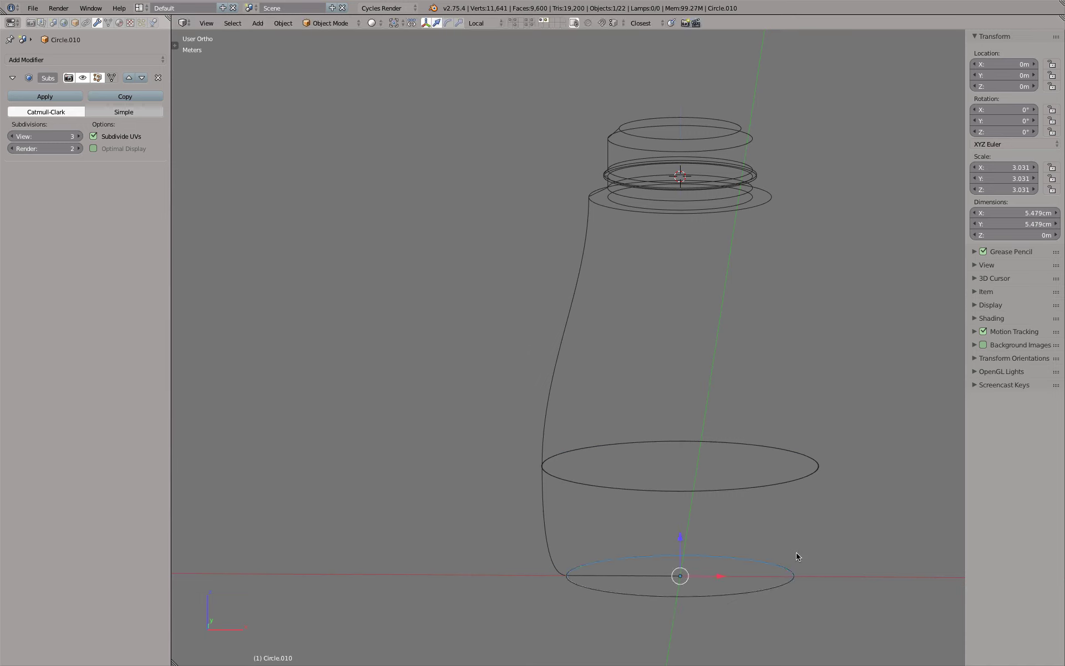
pyautogui.click(511, 22)
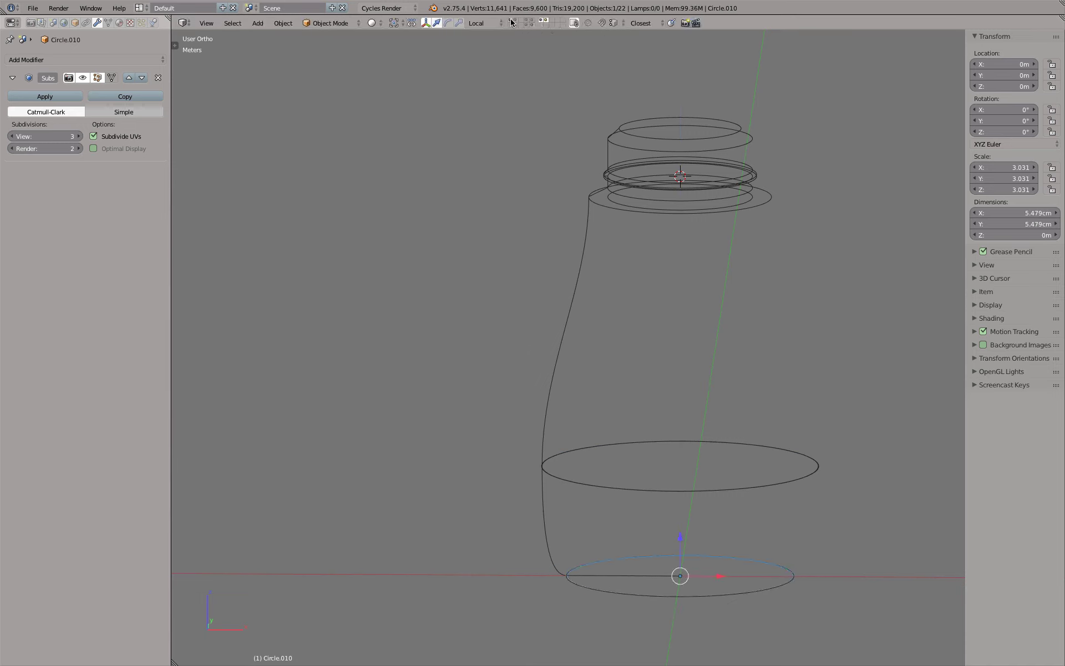
pyautogui.click(541, 23)
# Join all the cross-section circles into one mesh object and enter Edit Mode.
pyautogui.moveTo(646, 176); pyautogui.dragTo(633, 256, button='middle')
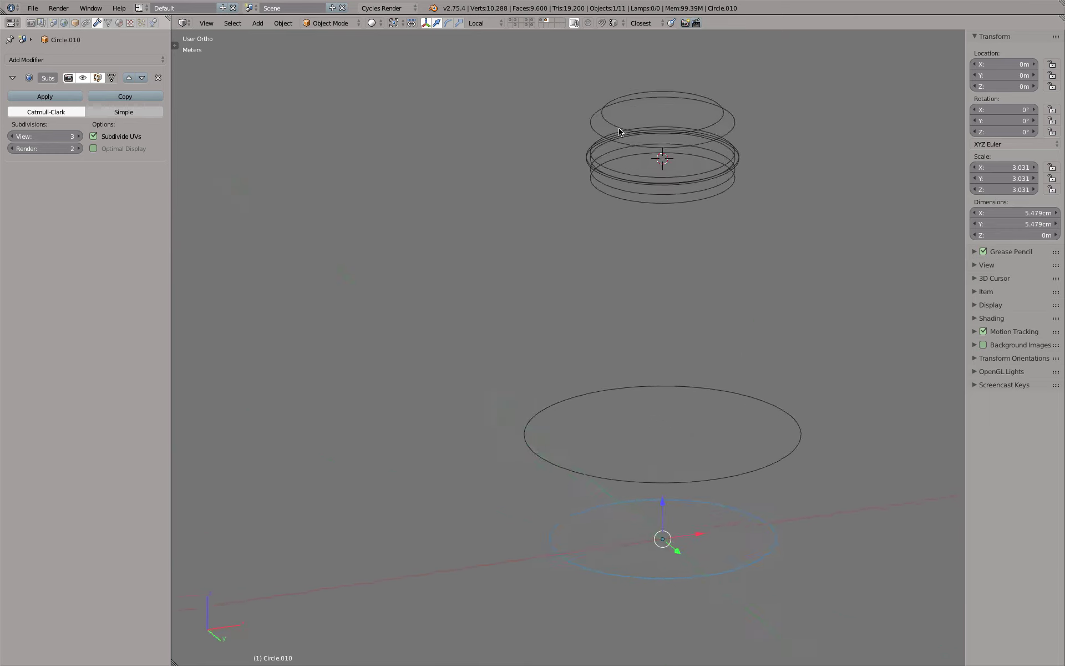
pyautogui.hotkey('ctrl', 'i')
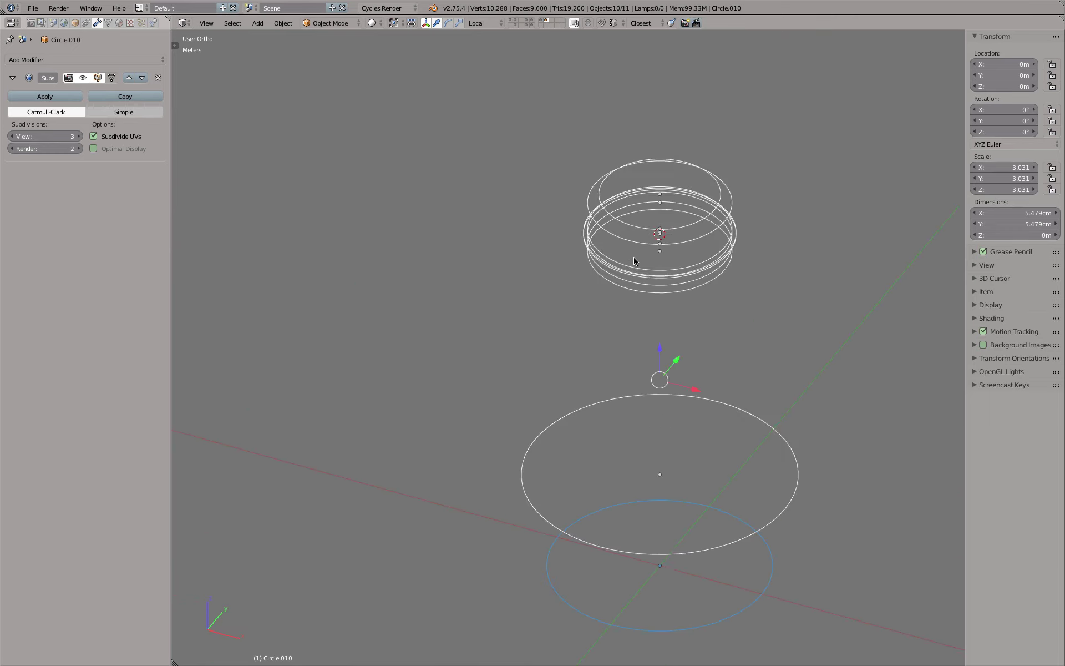
pyautogui.hotkey('ctrl', 'j')
pyautogui.press('Tab')
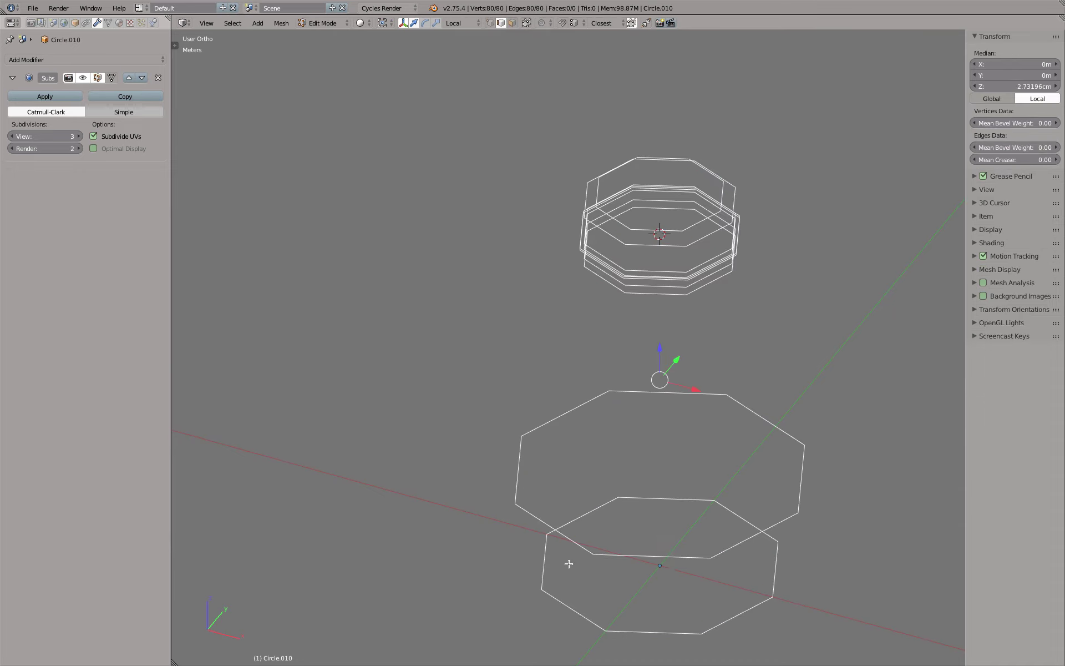
# Select the bottom ring and several body and neck rings together.
pyautogui.moveTo(549, 547); pyautogui.dragTo(541, 475, button='middle')
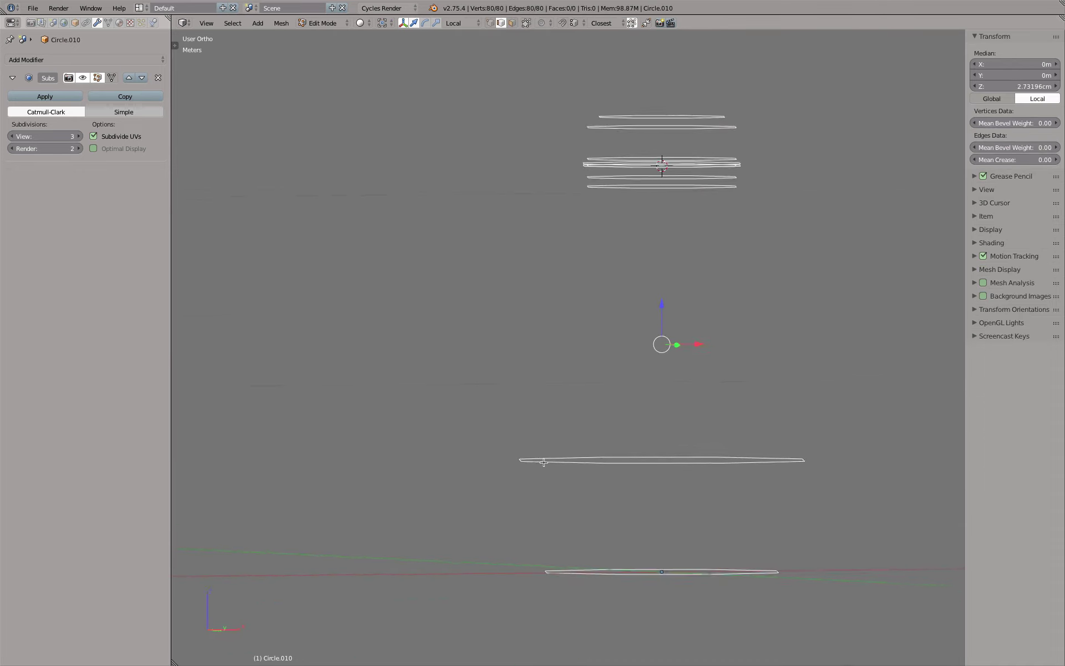
pyautogui.keyDown('alt'); pyautogui.rightClick(583, 592); pyautogui.keyUp('alt')
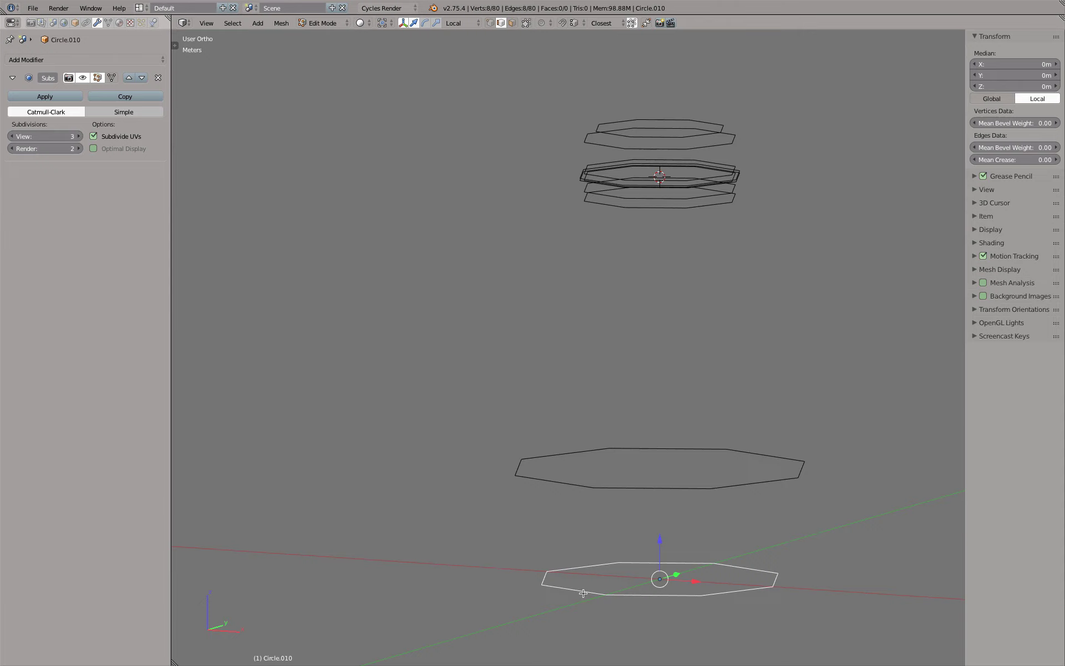
pyautogui.keyDown('alt'); pyautogui.keyDown('shift'); pyautogui.rightClick(558, 489); pyautogui.keyUp('shift'); pyautogui.keyUp('alt')
pyautogui.moveTo(605, 329); pyautogui.dragTo(621, 248, button='middle')
pyautogui.scroll(3, 621, 248)
pyautogui.keyDown('alt'); pyautogui.keyDown('shift'); pyautogui.rightClick(611, 222); pyautogui.keyUp('shift'); pyautogui.keyUp('alt')
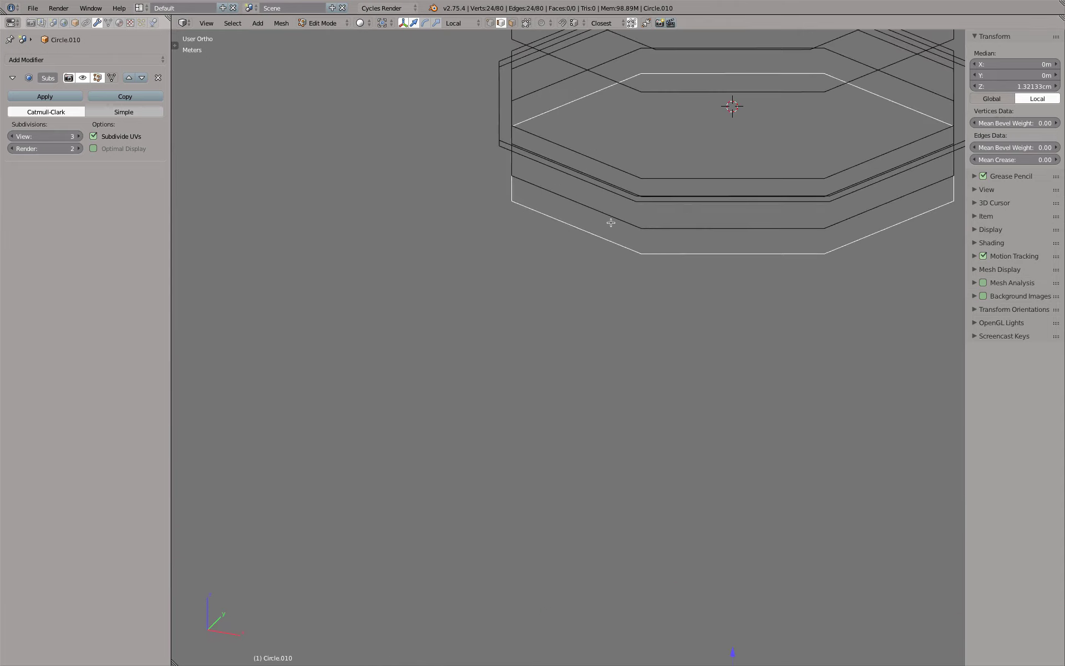
pyautogui.moveTo(577, 183); pyautogui.dragTo(577, 361, button='middle')
pyautogui.scroll(3, 545, 262)
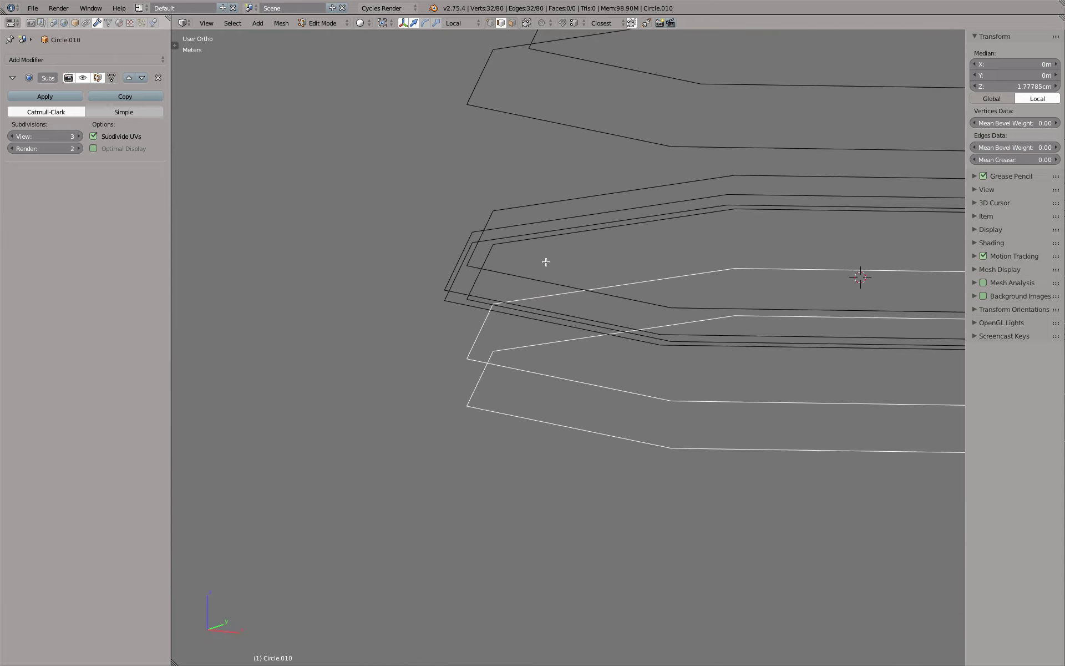
pyautogui.moveTo(546, 262); pyautogui.dragTo(538, 256, button='middle')
pyautogui.keyDown('alt'); pyautogui.keyDown('shift'); pyautogui.rightClick(462, 239); pyautogui.keyUp('shift'); pyautogui.keyUp('alt')
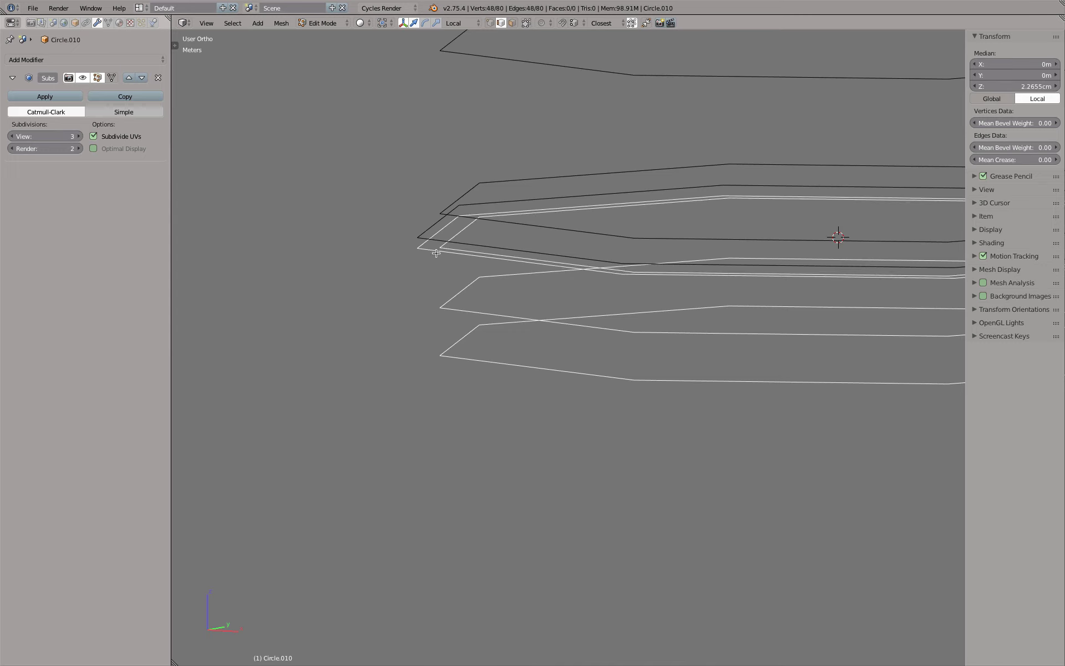
# Bridge the selected rings with Bridge Edge Loops, redoing it after dropping one ring.
pyautogui.press('space')
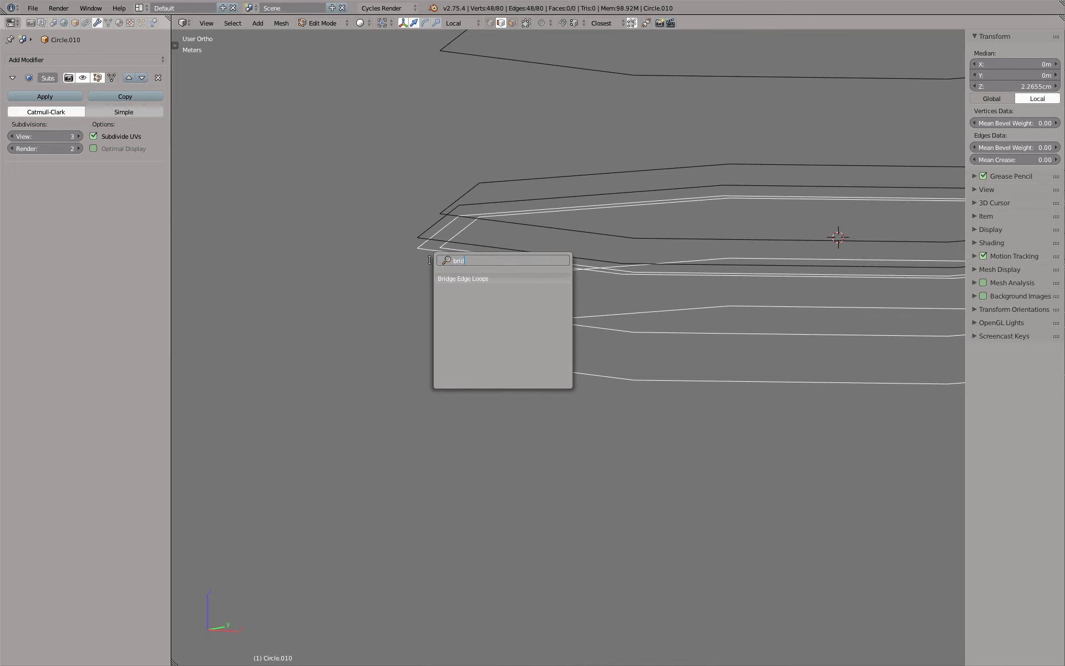
pyautogui.press('Return')
pyautogui.hotkey('ctrl', 'z')
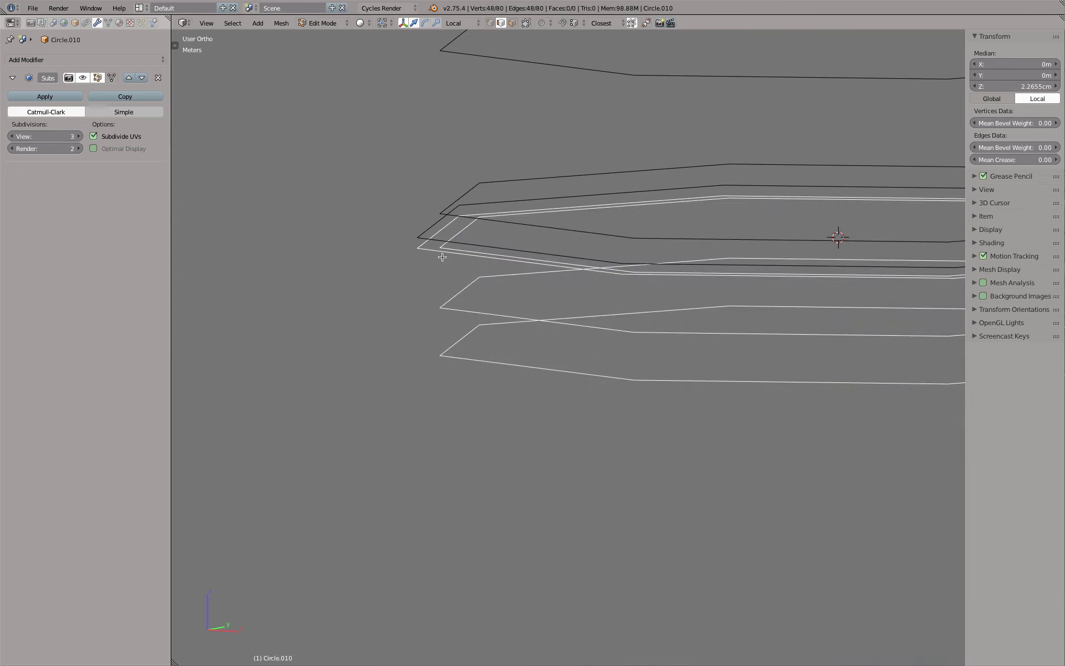
pyautogui.keyDown('alt'); pyautogui.keyDown('shift'); pyautogui.rightClick(439, 256); pyautogui.keyUp('shift'); pyautogui.keyUp('alt')
pyautogui.press('space')
pyautogui.press('Return')
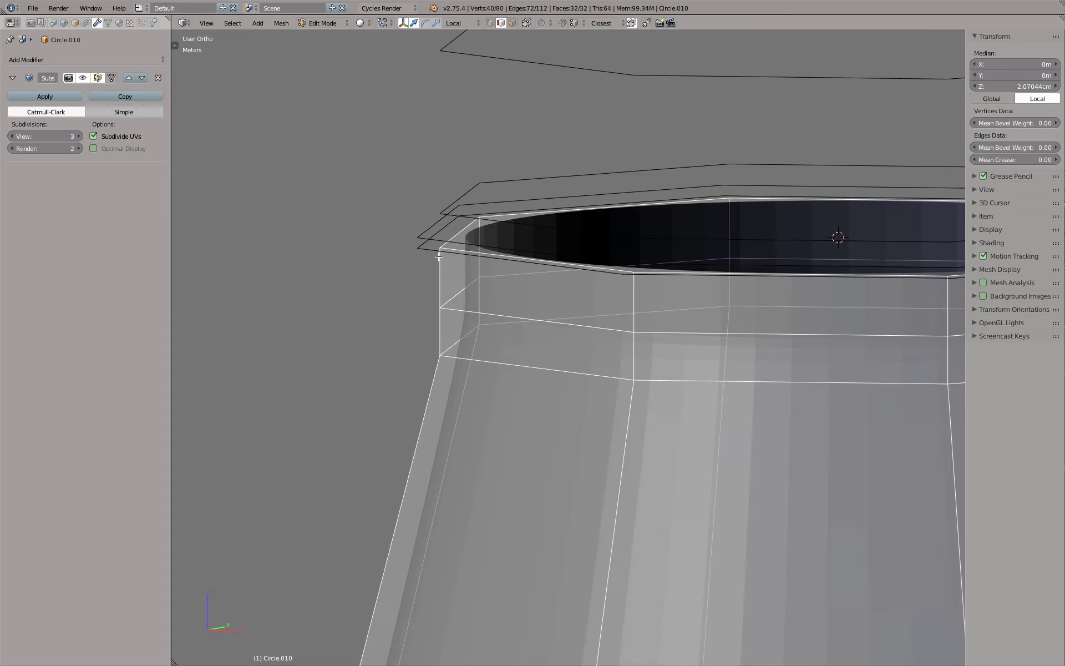
# Bridge the top, neck-rim and ridge loops into ridge faces.
pyautogui.scroll(-5, 472, 224)
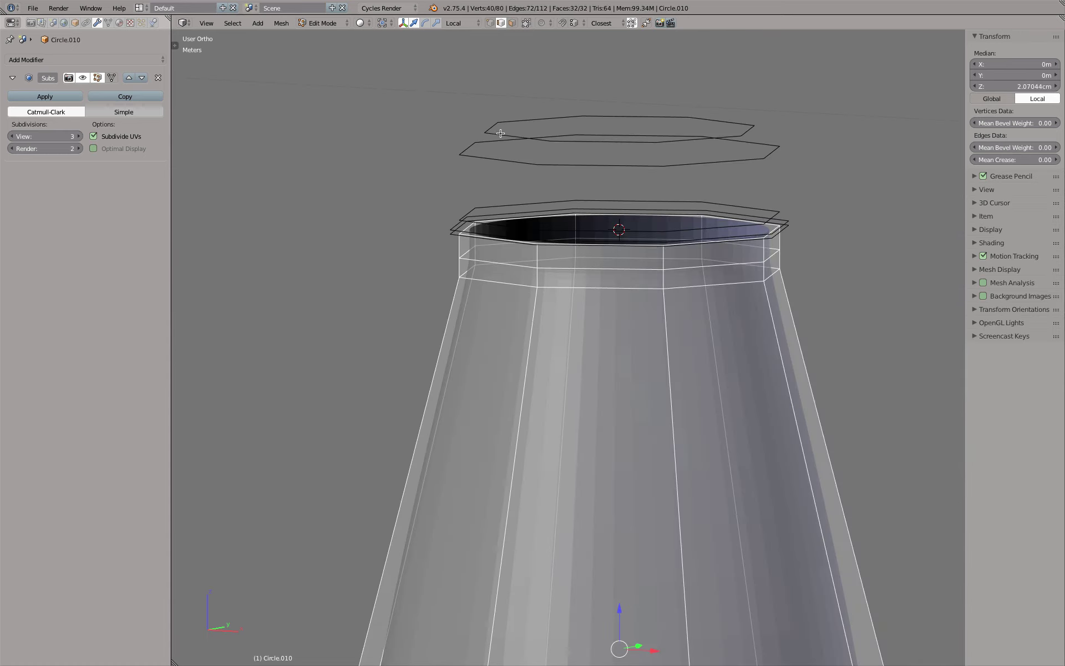
pyautogui.keyDown('alt'); pyautogui.rightClick(500, 133); pyautogui.keyUp('alt')
pyautogui.keyDown('alt'); pyautogui.keyDown('shift'); pyautogui.rightClick(489, 155); pyautogui.keyUp('shift'); pyautogui.keyUp('alt')
pyautogui.keyDown('alt'); pyautogui.keyDown('shift'); pyautogui.rightClick(479, 207); pyautogui.keyUp('shift'); pyautogui.keyUp('alt')
pyautogui.scroll(5, 466, 226)
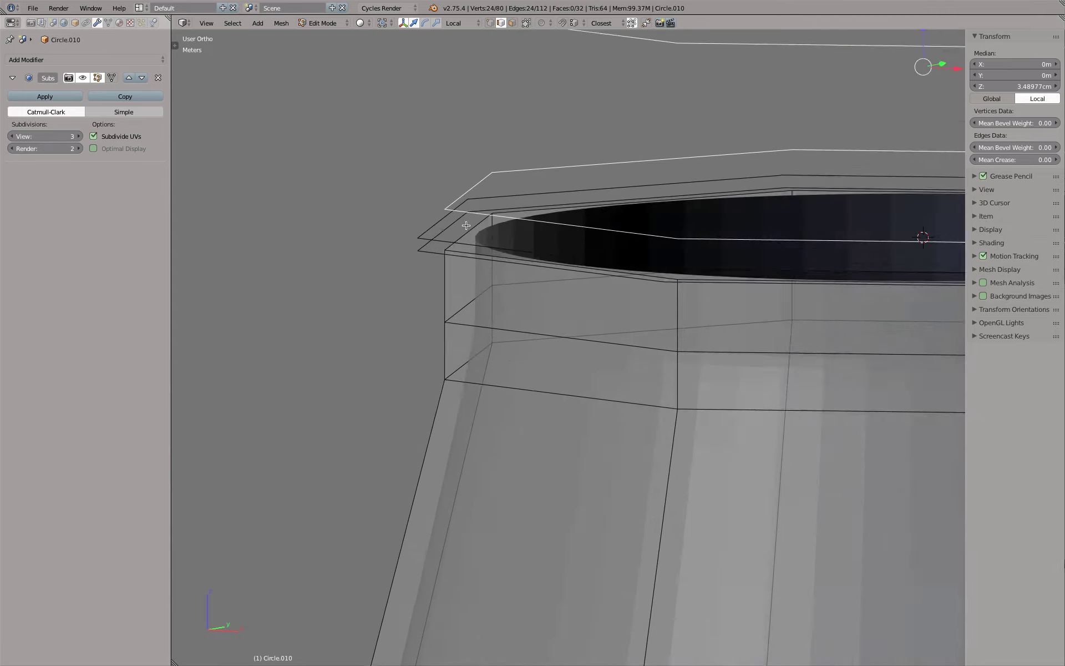
pyautogui.scroll(3, 466, 225)
pyautogui.keyDown('alt'); pyautogui.keyDown('shift'); pyautogui.rightClick(411, 250); pyautogui.keyUp('shift'); pyautogui.keyUp('alt')
pyautogui.keyDown('alt'); pyautogui.keyDown('shift'); pyautogui.rightClick(412, 273); pyautogui.keyUp('shift'); pyautogui.keyUp('alt')
pyautogui.press('space')
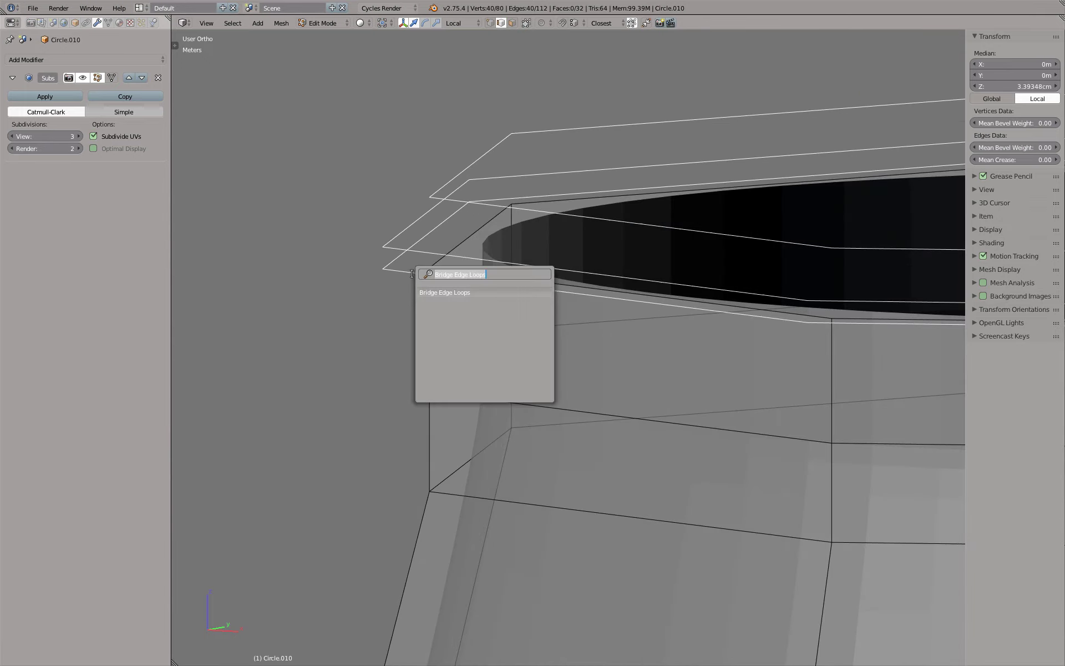
pyautogui.press('Return')
# Bridge the two remaining ridge loops to close the ridge.
pyautogui.keyDown('alt'); pyautogui.rightClick(413, 274); pyautogui.keyUp('alt')
pyautogui.keyDown('alt'); pyautogui.keyDown('shift'); pyautogui.rightClick(447, 271); pyautogui.keyUp('shift'); pyautogui.keyUp('alt')
pyautogui.press('space')
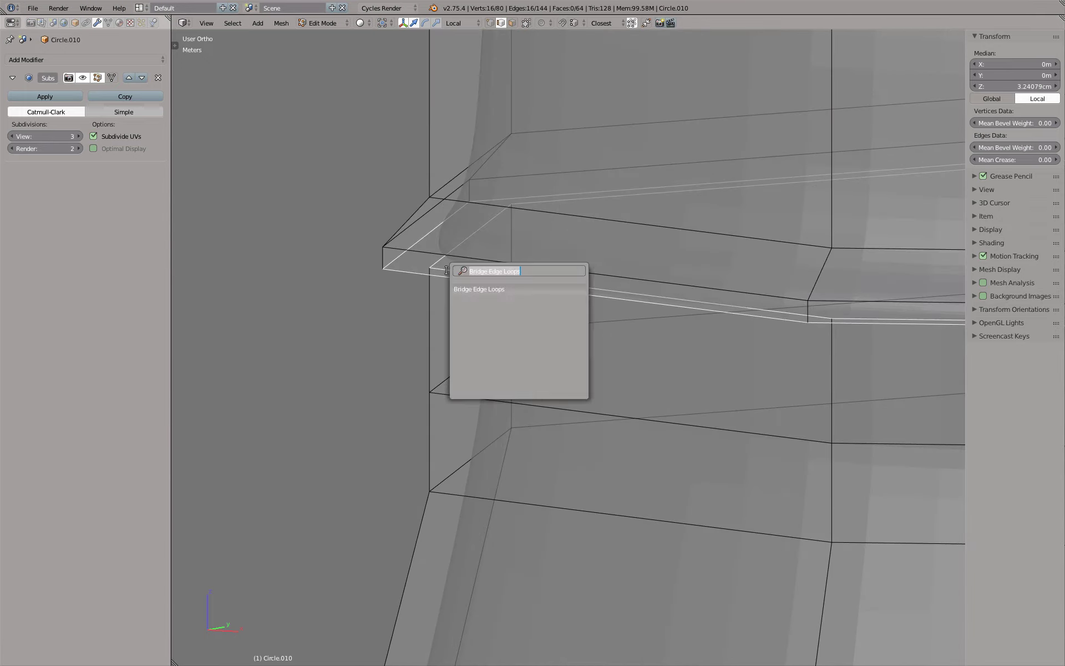
pyautogui.press('Return')
# Give the five neck and ridge edge loops a full crease of 1, then exit Edit Mode.
pyautogui.scroll(-3, 447, 270)
pyautogui.scroll(-3, 447, 270)
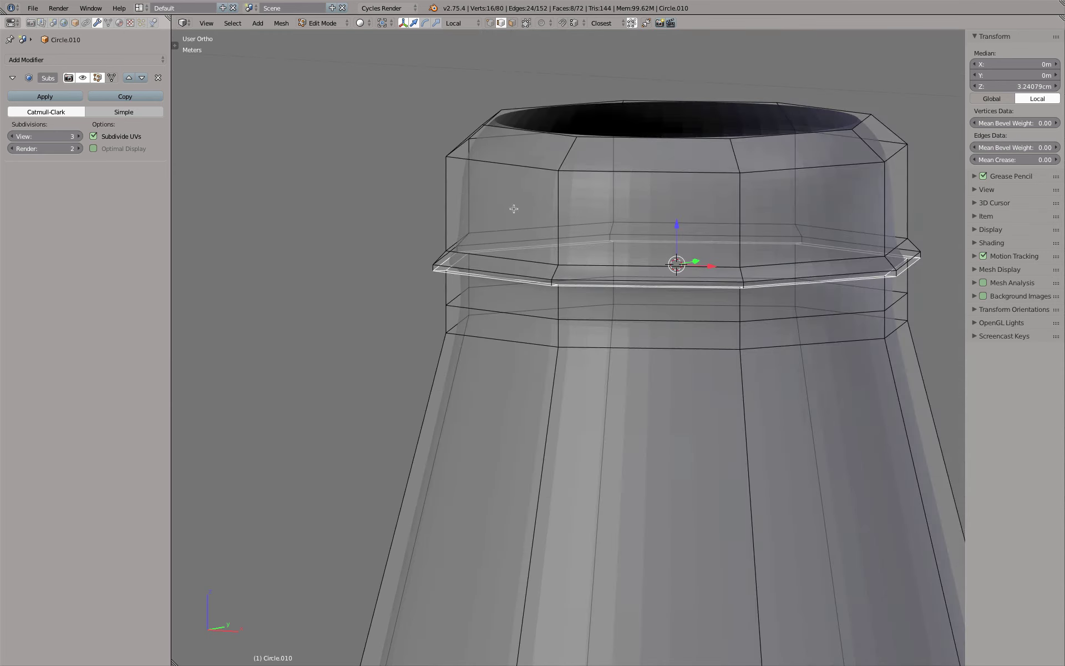
pyautogui.keyDown('alt'); pyautogui.rightClick(519, 132); pyautogui.keyUp('alt')
pyautogui.keyDown('alt'); pyautogui.keyDown('shift'); pyautogui.rightClick(521, 168); pyautogui.keyUp('shift'); pyautogui.keyUp('alt')
pyautogui.keyDown('alt'); pyautogui.keyDown('shift'); pyautogui.rightClick(502, 259); pyautogui.keyUp('shift'); pyautogui.keyUp('alt')
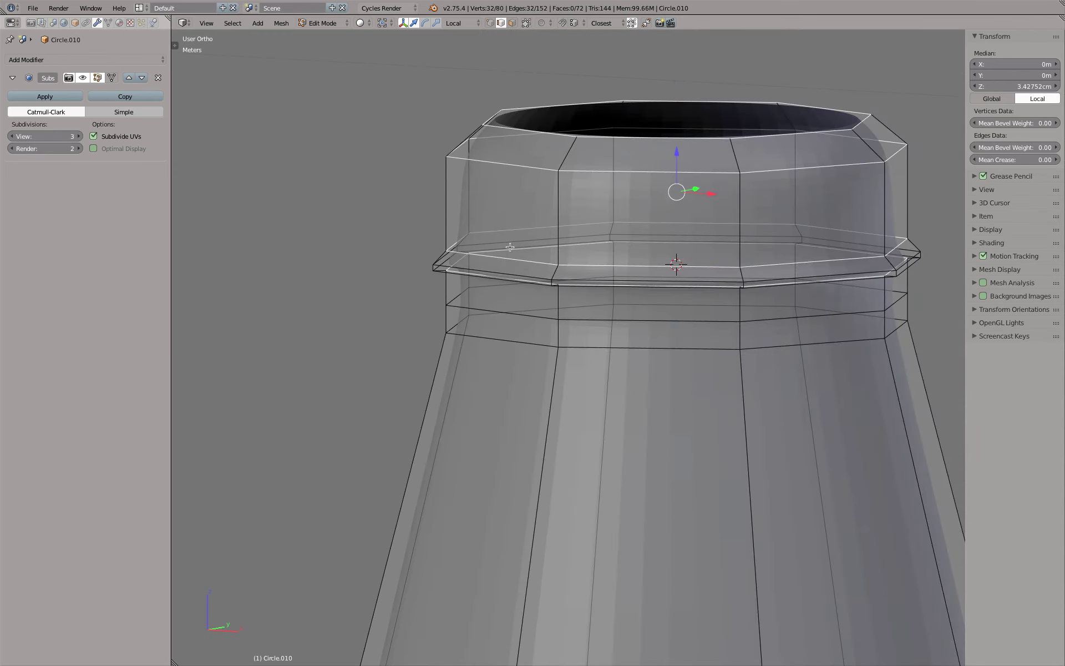
pyautogui.keyDown('alt'); pyautogui.keyDown('shift'); pyautogui.rightClick(494, 286); pyautogui.keyUp('shift'); pyautogui.keyUp('alt')
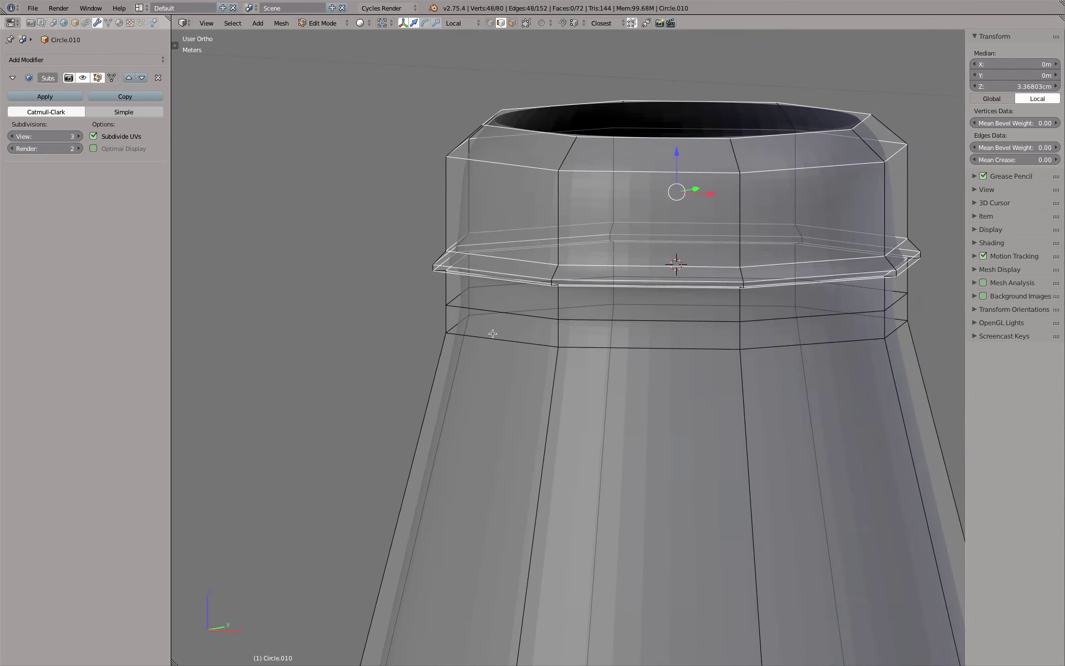
pyautogui.keyDown('alt'); pyautogui.keyDown('shift'); pyautogui.rightClick(485, 311); pyautogui.keyUp('shift'); pyautogui.keyUp('alt')
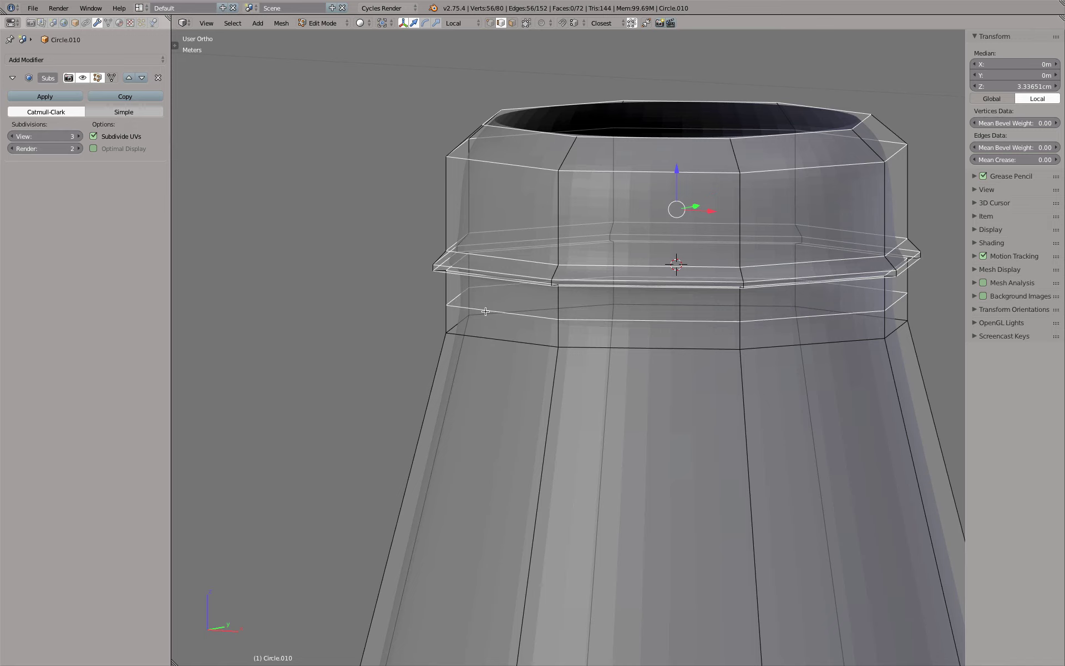
pyautogui.hotkey('shift', 'e')
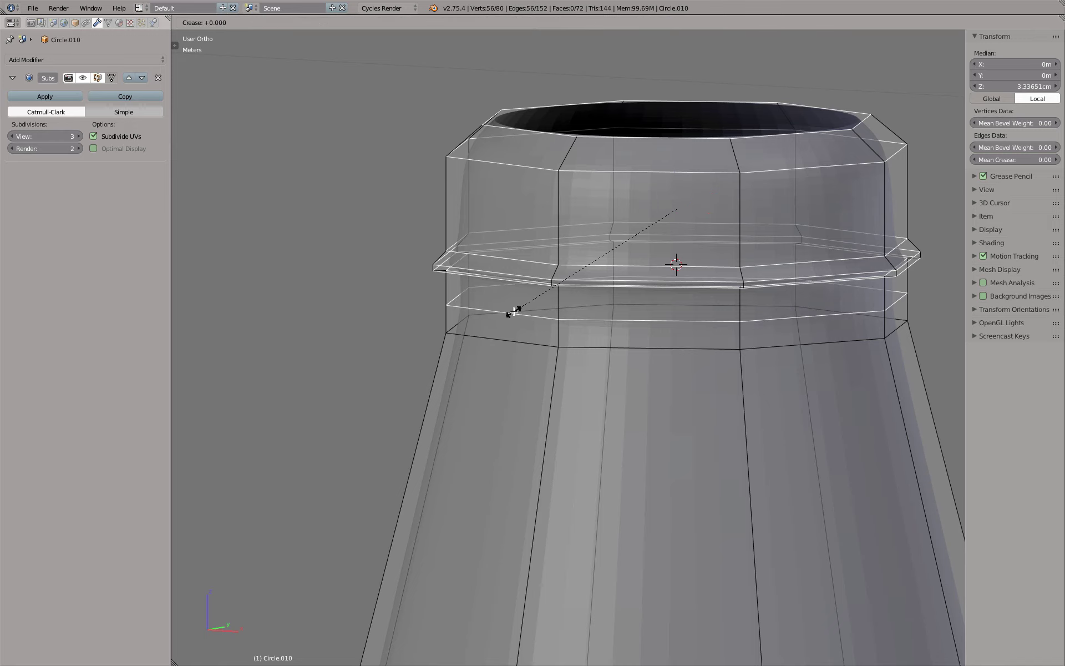
pyautogui.write('1')
pyautogui.press('Return')
pyautogui.press('Tab')
pyautogui.scroll(-5, 572, 341)
# Shade the bottle smooth and set viewport subdivision to 4.
pyautogui.press('KP_1')
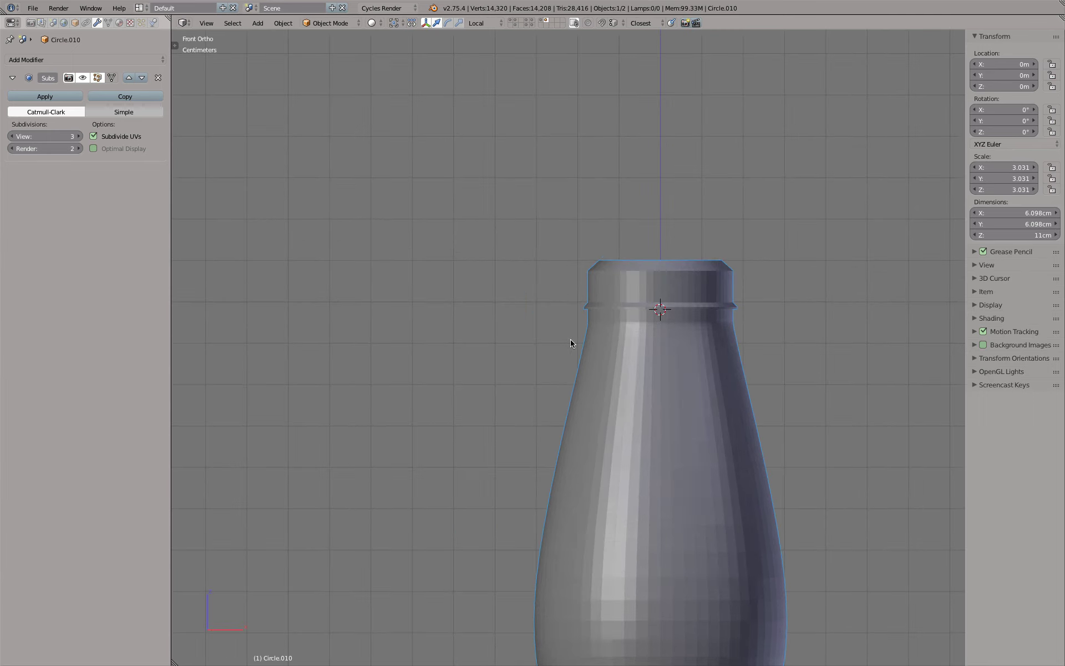
pyautogui.scroll(4, 620, 315)
pyautogui.scroll(5, 620, 315)
pyautogui.press('space')
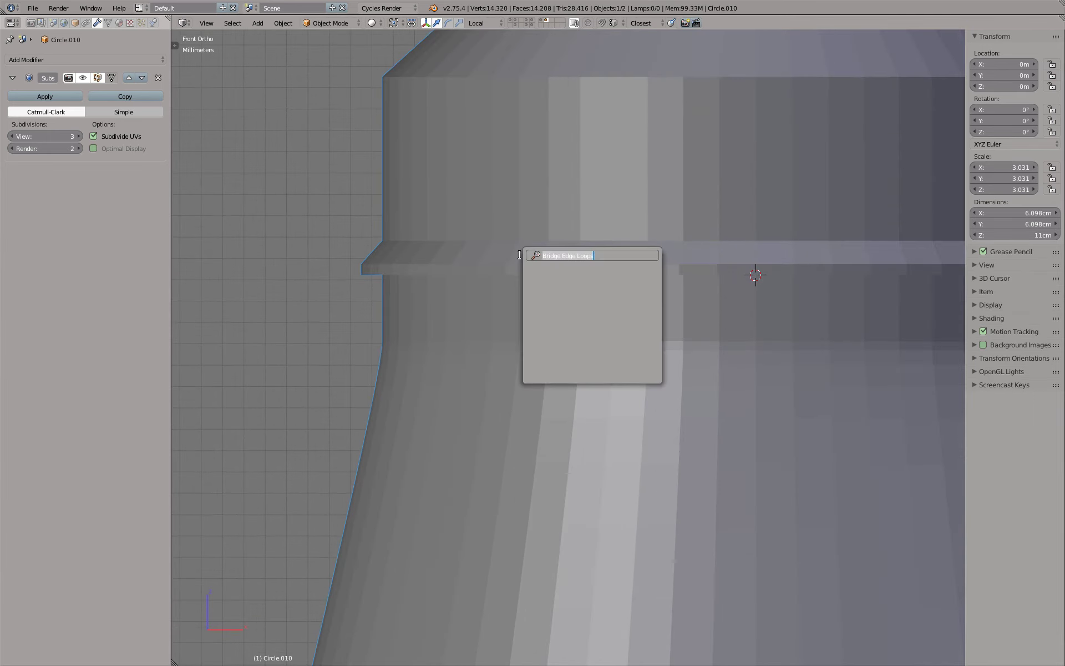
pyautogui.write('shade')
pyautogui.press('Return')
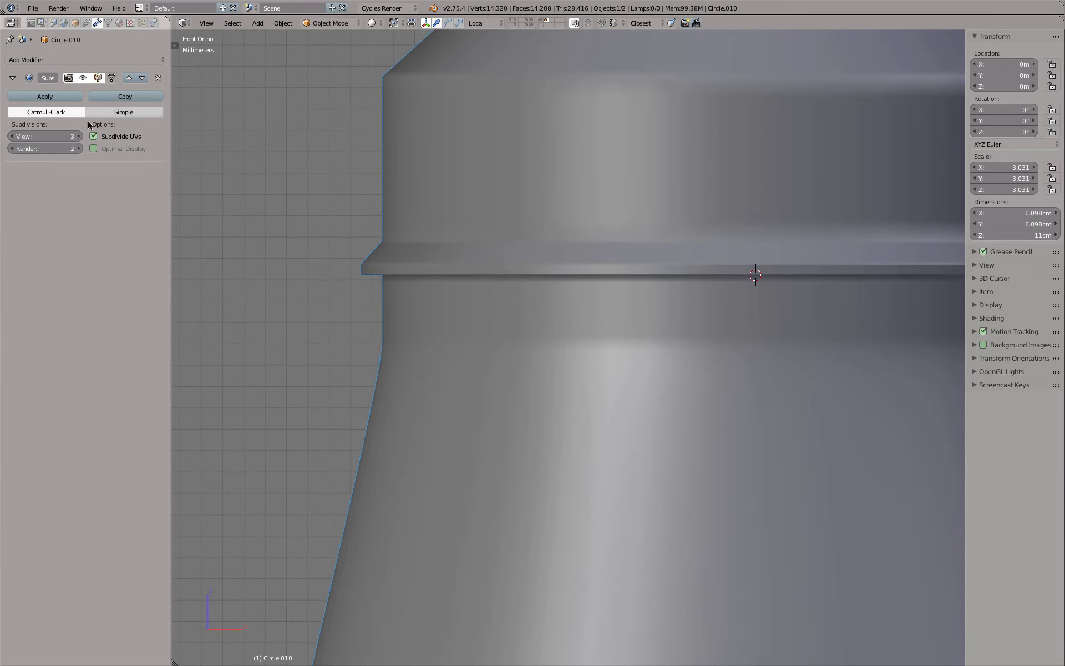
pyautogui.click(78, 135)
pyautogui.scroll(-5, 583, 237)
# Show the bottle in wireframe from the front and enable the profile-curve layer.
pyautogui.moveTo(582, 237); pyautogui.dragTo(611, 302, button='middle')
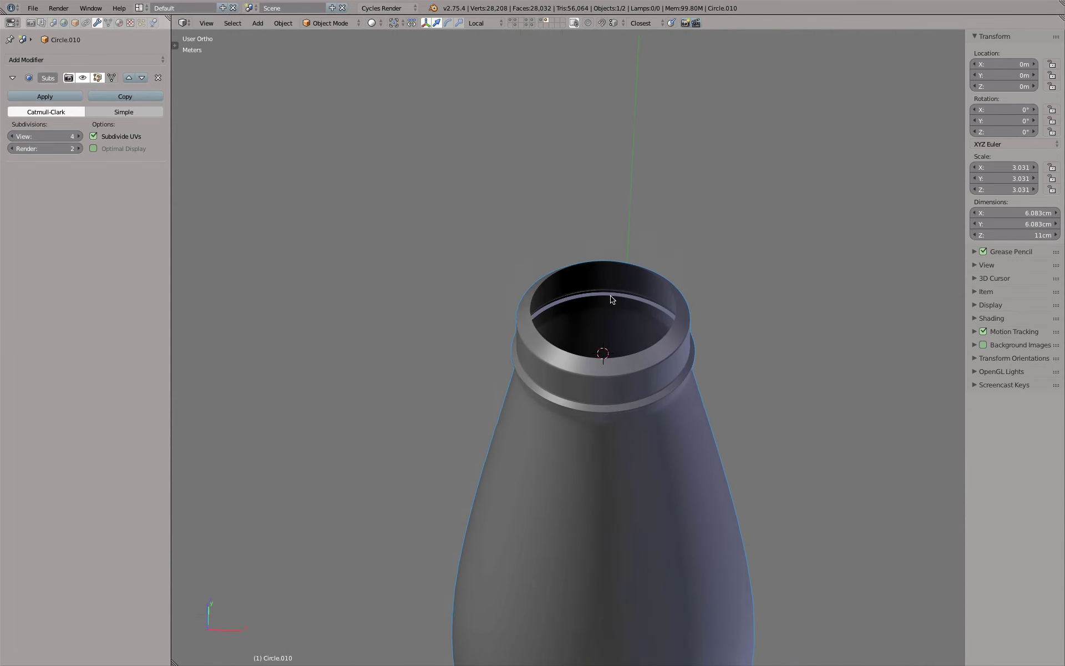
pyautogui.scroll(2, 623, 215)
pyautogui.press('KP_1')
pyautogui.press('z')
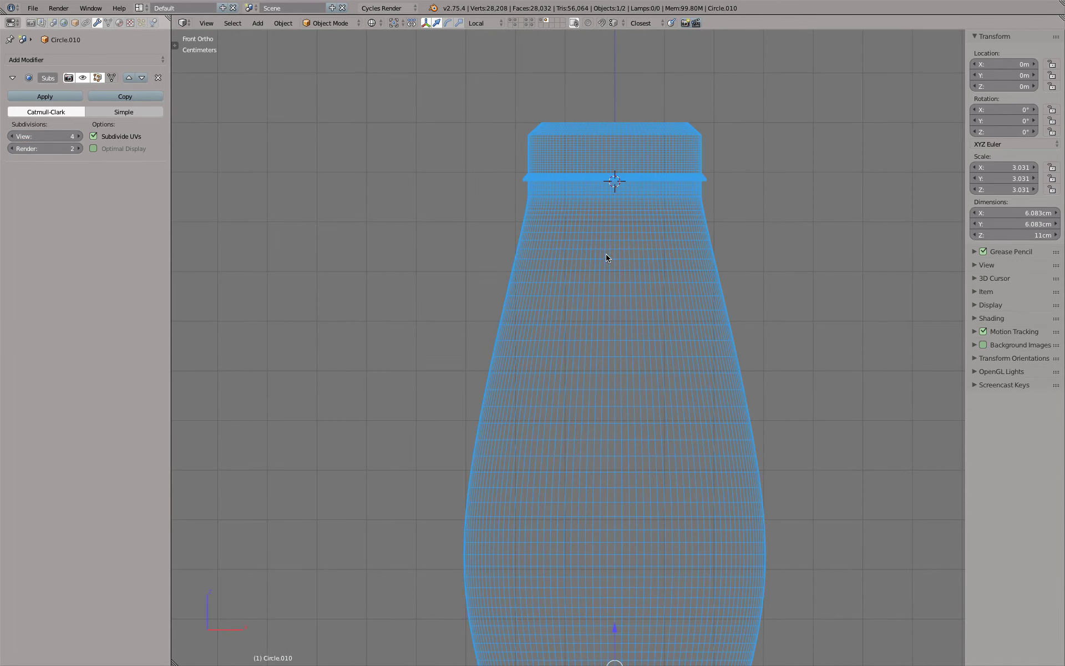
pyautogui.keyDown('shift'); pyautogui.click(543, 23); pyautogui.keyUp('shift')
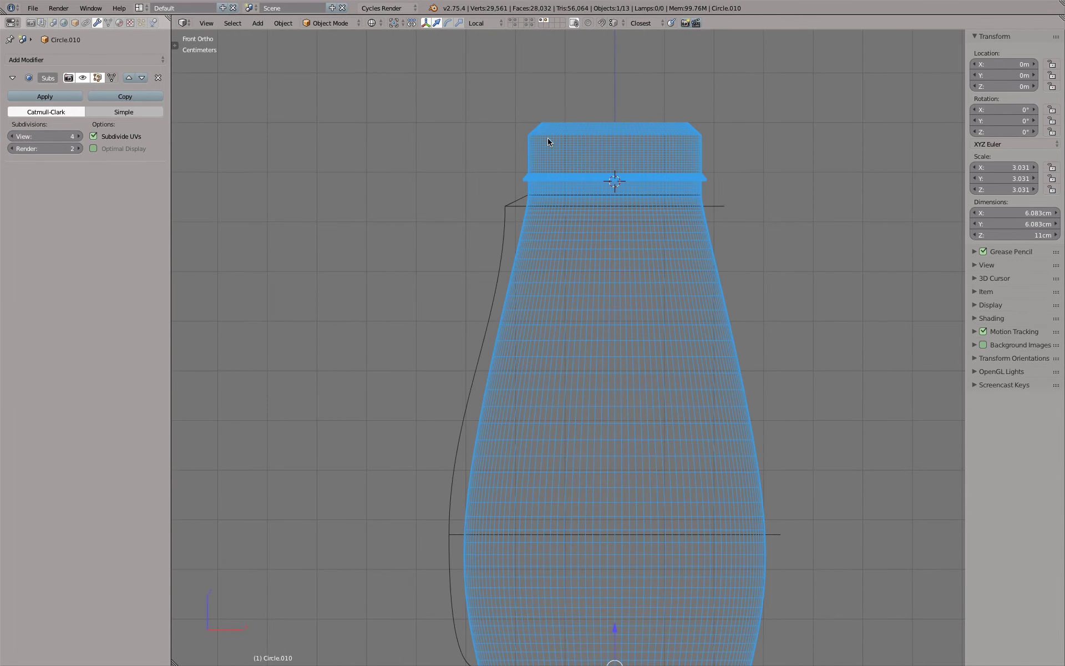
pyautogui.scroll(1, 547, 138)
pyautogui.moveTo(541, 181); pyautogui.dragTo(548, 185, button='middle')
# In edit mode, give the loop at the base of the neck a full crease of 1.
pyautogui.press('Tab')
pyautogui.scroll(3, 542, 205)
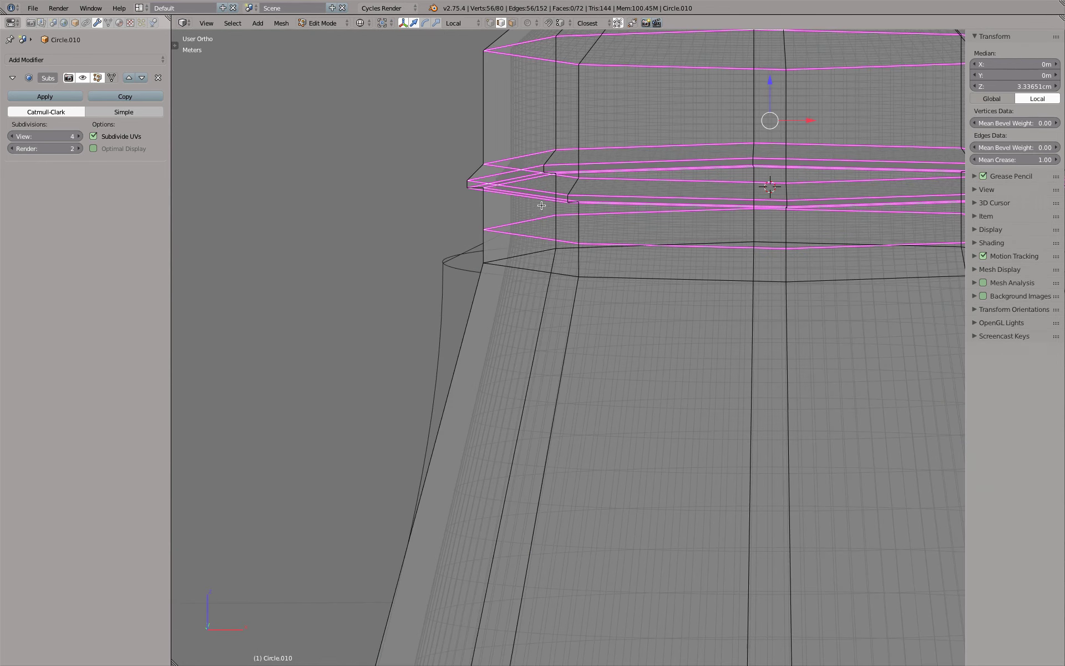
pyautogui.keyDown('alt'); pyautogui.rightClick(519, 270); pyautogui.keyUp('alt')
pyautogui.press('KP_1')
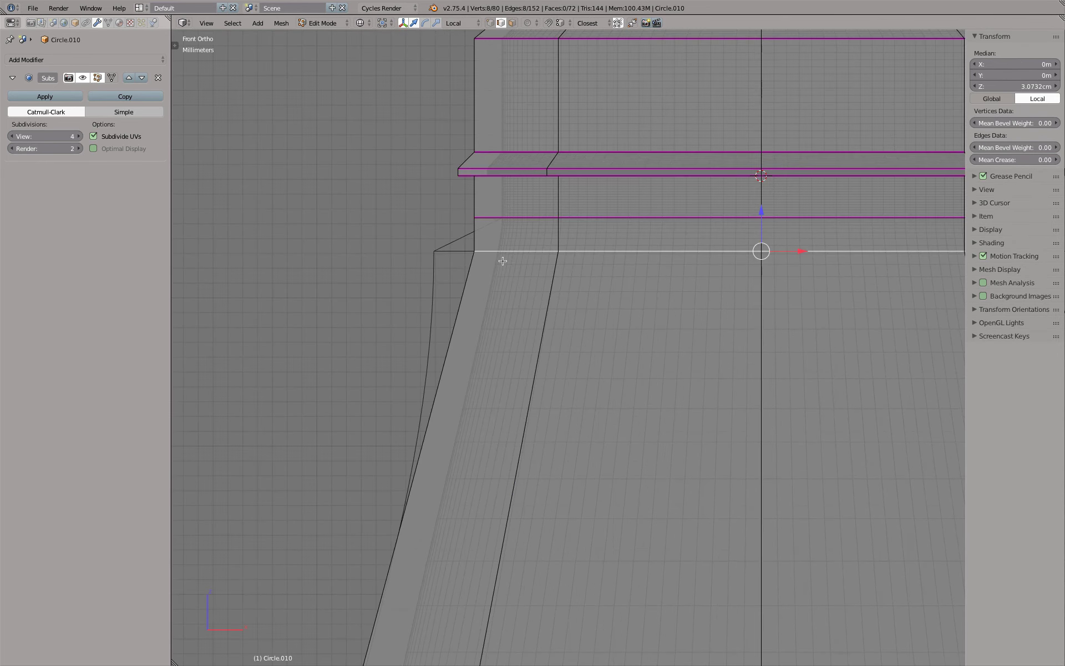
pyautogui.scroll(5, 505, 268)
pyautogui.hotkey('shift', 'e')
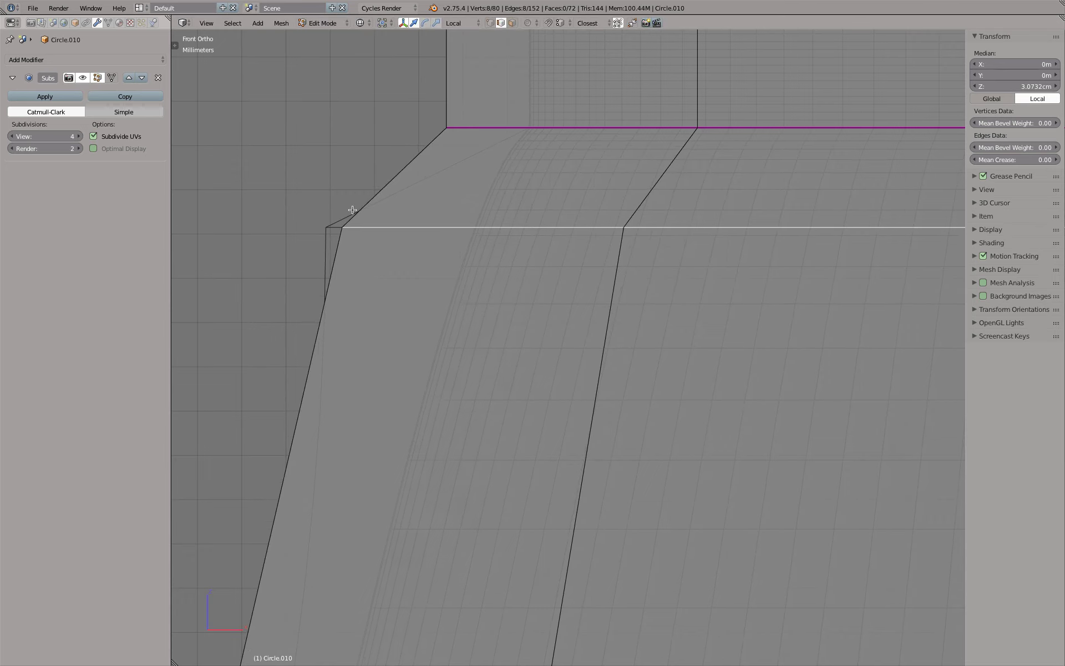
pyautogui.press('1')
pyautogui.click(352, 209)
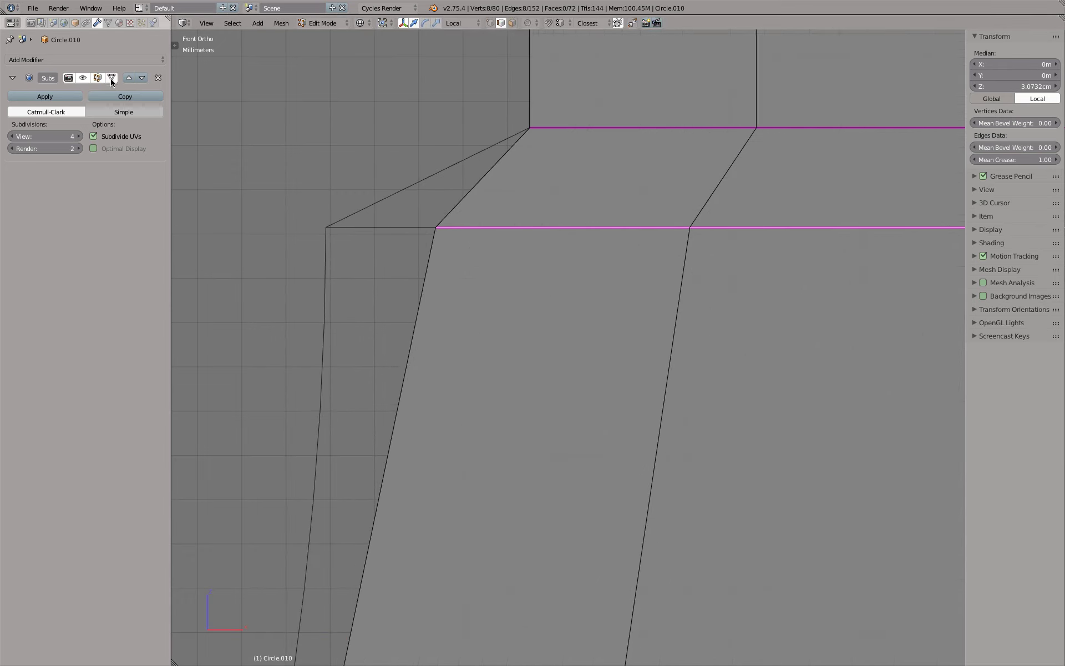
# Widen the lower neck loop slightly.
pyautogui.press('s')
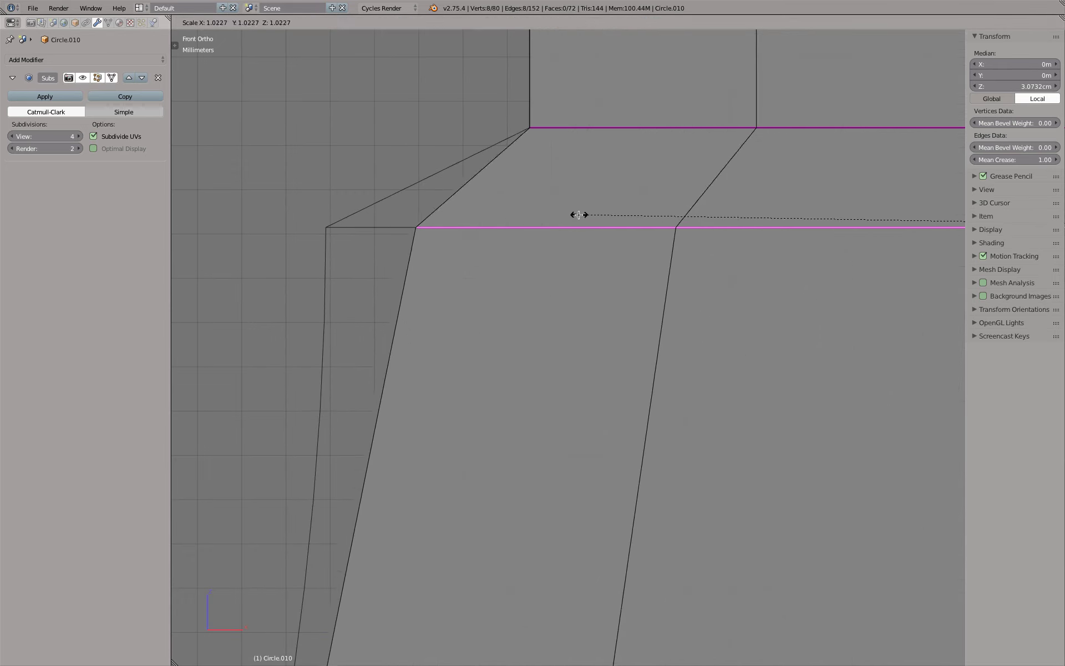
pyautogui.click(508, 212)
pyautogui.scroll(-3, 544, 199)
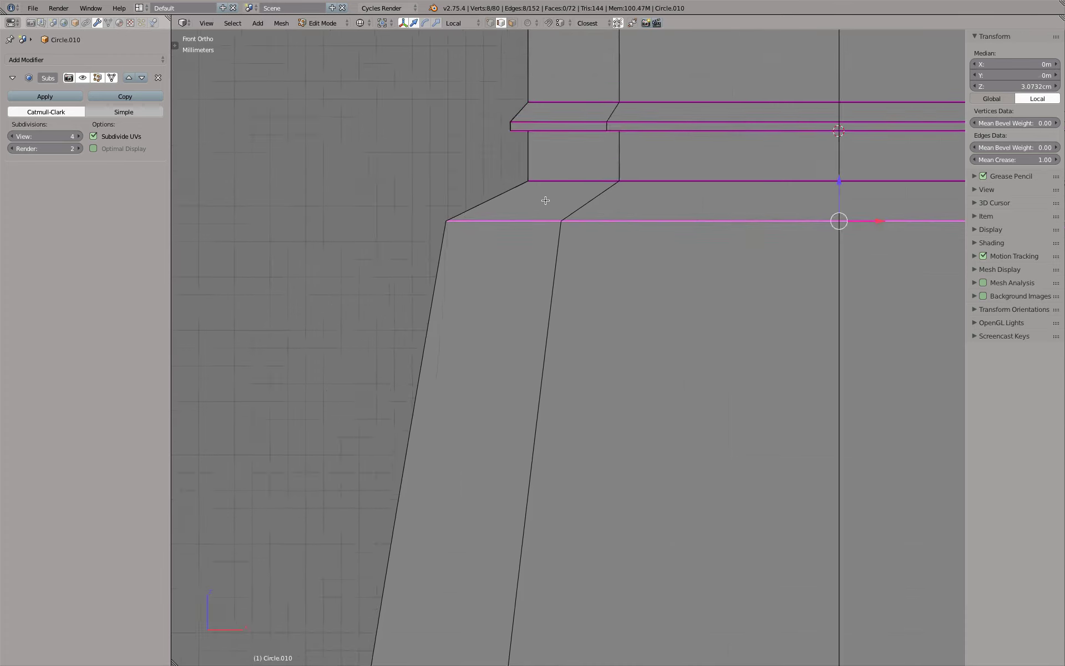
pyautogui.scroll(-2, 544, 199)
pyautogui.scroll(2, 548, 328)
pyautogui.scroll(2, 554, 179)
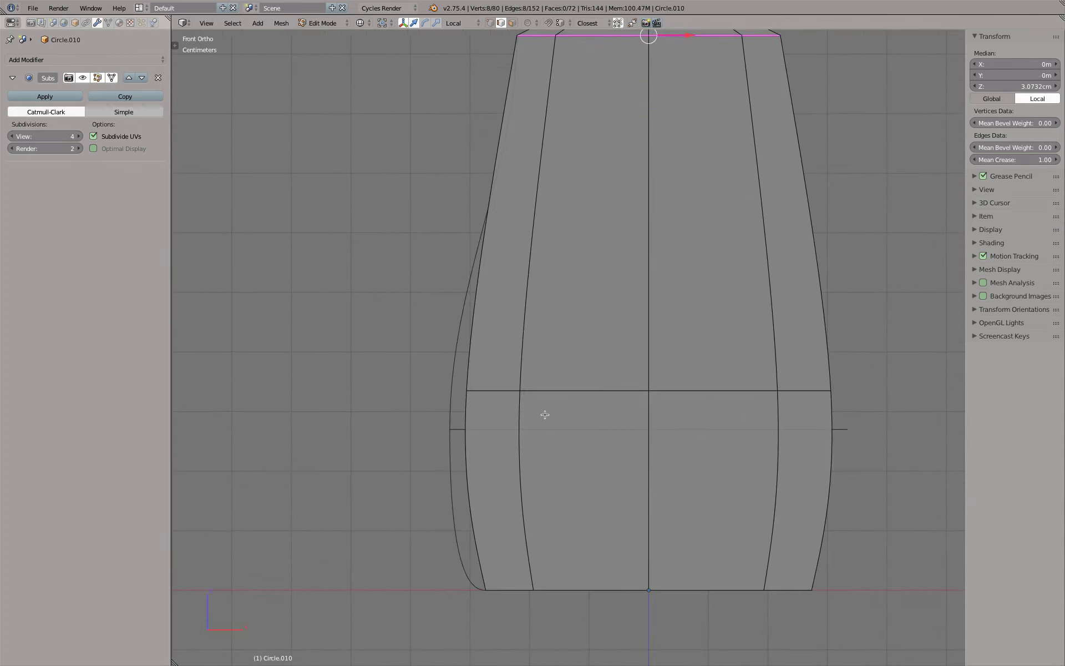
pyautogui.scroll(-3, 546, 410)
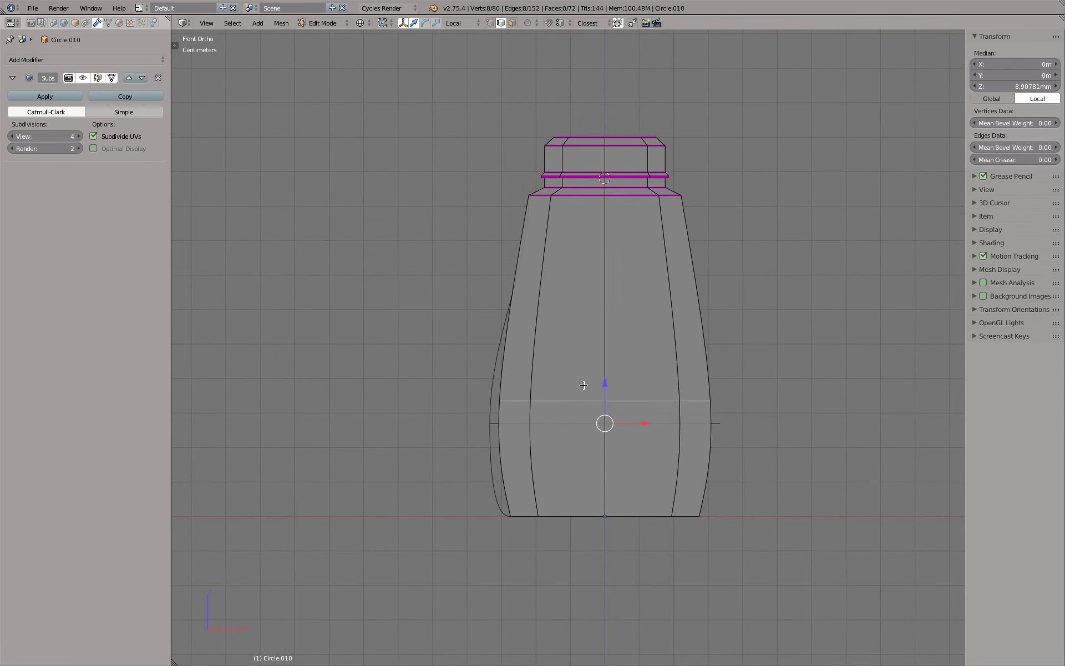
# Cut a new edge loop around the bottle body and slide it into position.
pyautogui.hotkey('ctrl', 'r')
pyautogui.click(522, 334)
pyautogui.rightClick(521, 331)
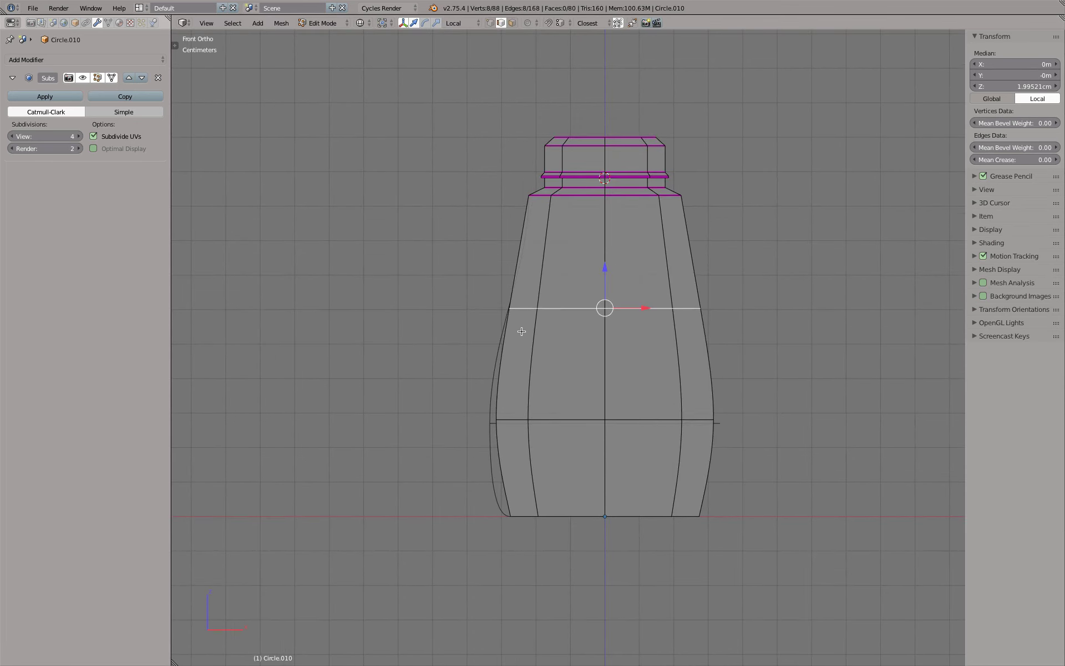
pyautogui.press('g')
pyautogui.press('g')
pyautogui.click(333, 139)
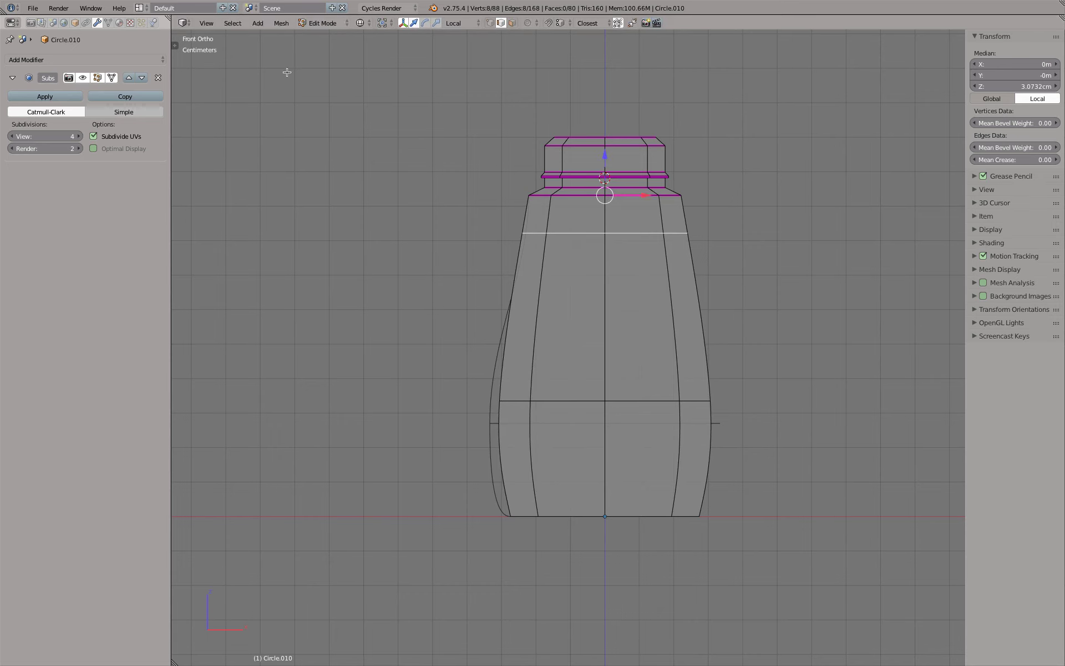
pyautogui.click(105, 79)
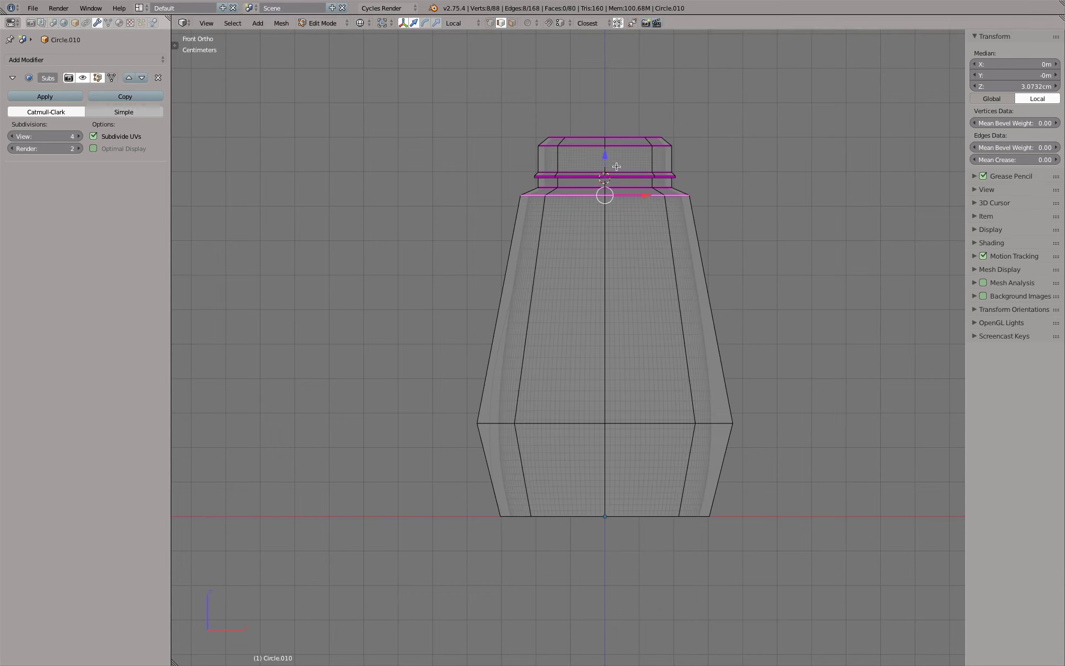
pyautogui.press('g')
pyautogui.press('g')
pyautogui.click(152, 89)
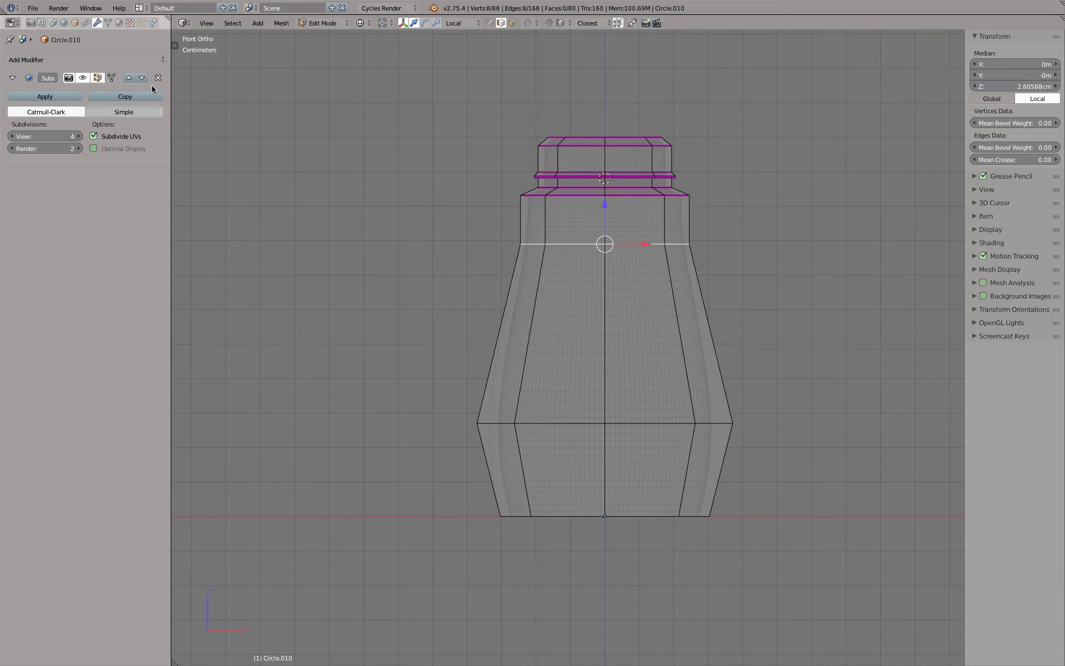
pyautogui.click(111, 80)
# Scale the lower body loop outward and move it slightly down.
pyautogui.scroll(1, 752, 407)
pyautogui.keyDown('shift'); pyautogui.moveTo(752, 406); pyautogui.dragTo(683, 383, button='middle'); pyautogui.keyUp('shift')
pyautogui.keyDown('alt'); pyautogui.rightClick(544, 404); pyautogui.keyUp('alt')
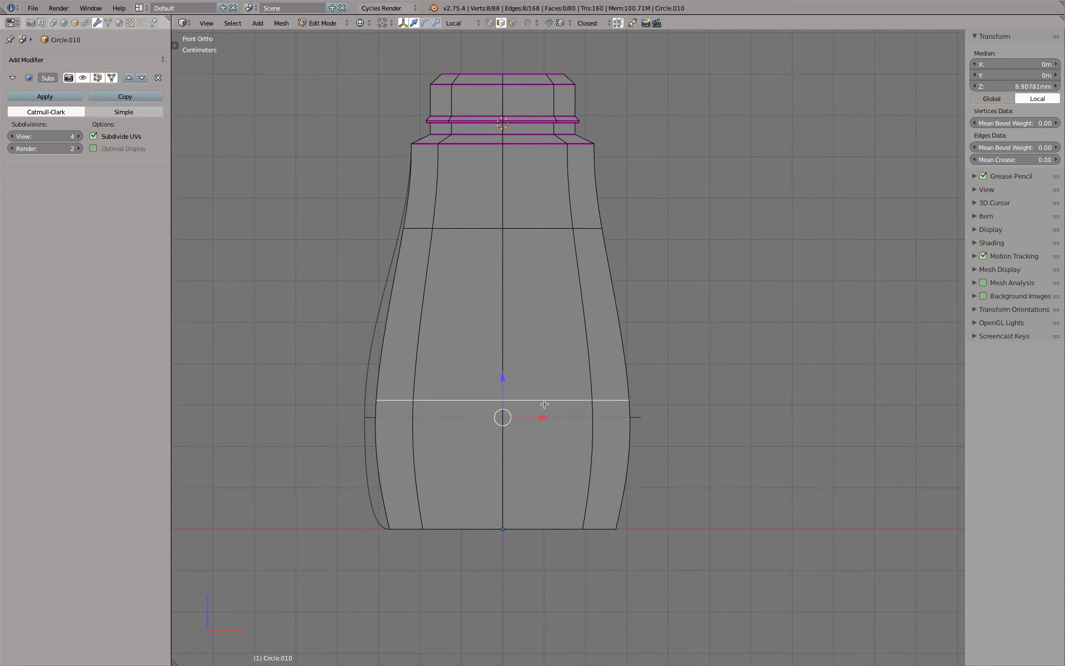
pyautogui.press('s')
pyautogui.click(619, 401)
pyautogui.moveTo(501, 374); pyautogui.dragTo(501, 393)
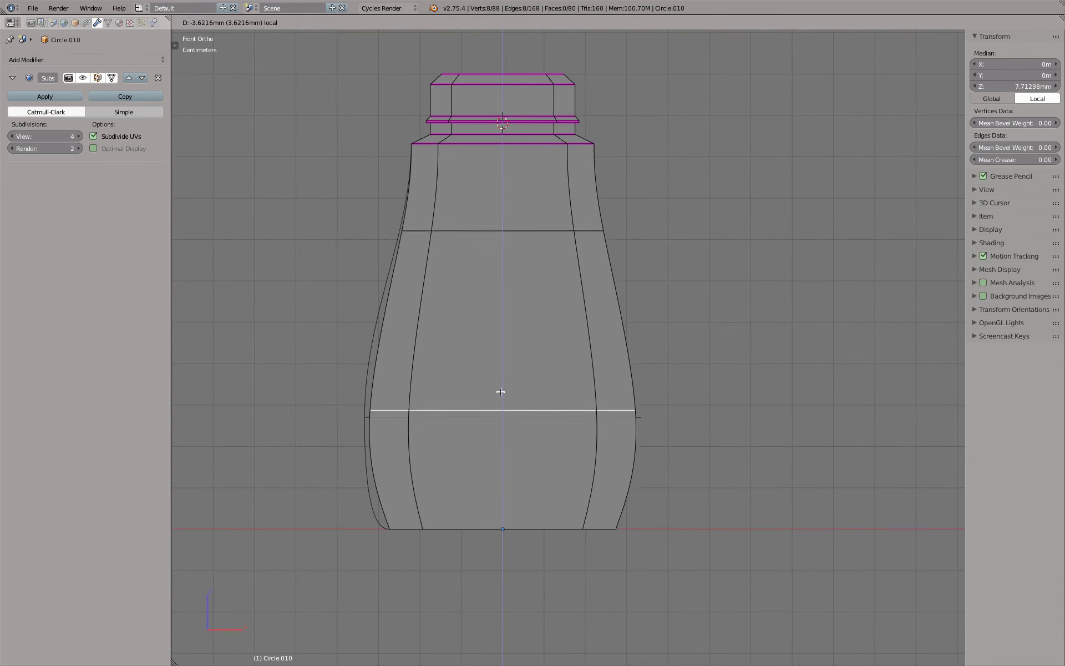
# Lower, widen and fine-tune the height of the upper body loop.
pyautogui.keyDown('alt'); pyautogui.rightClick(519, 236); pyautogui.keyUp('alt')
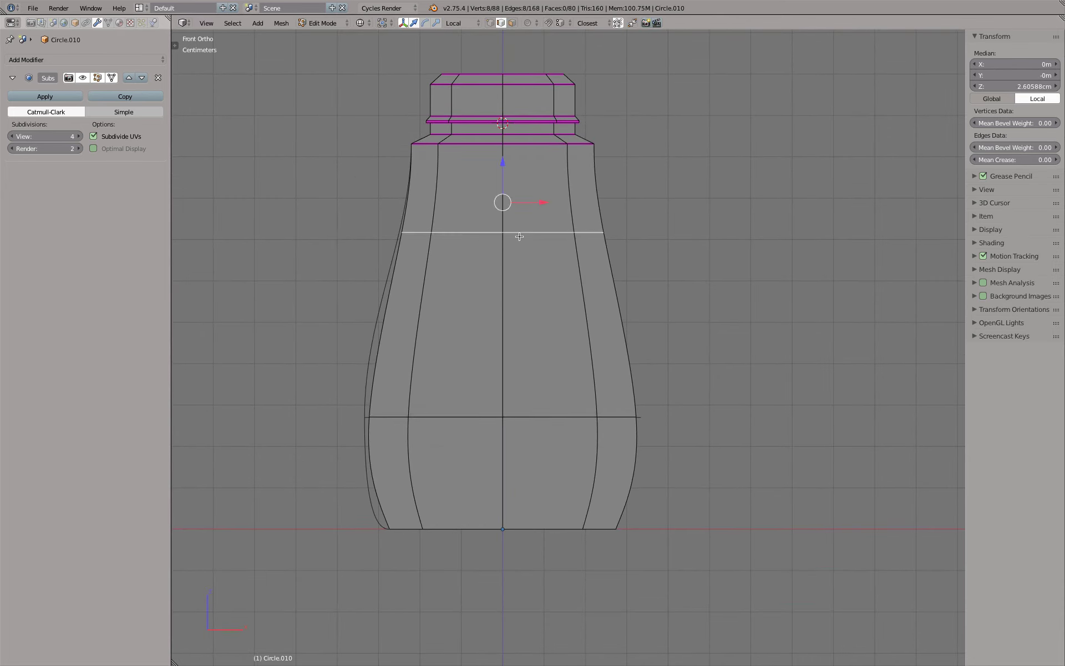
pyautogui.moveTo(503, 167); pyautogui.dragTo(502, 179)
pyautogui.press('s')
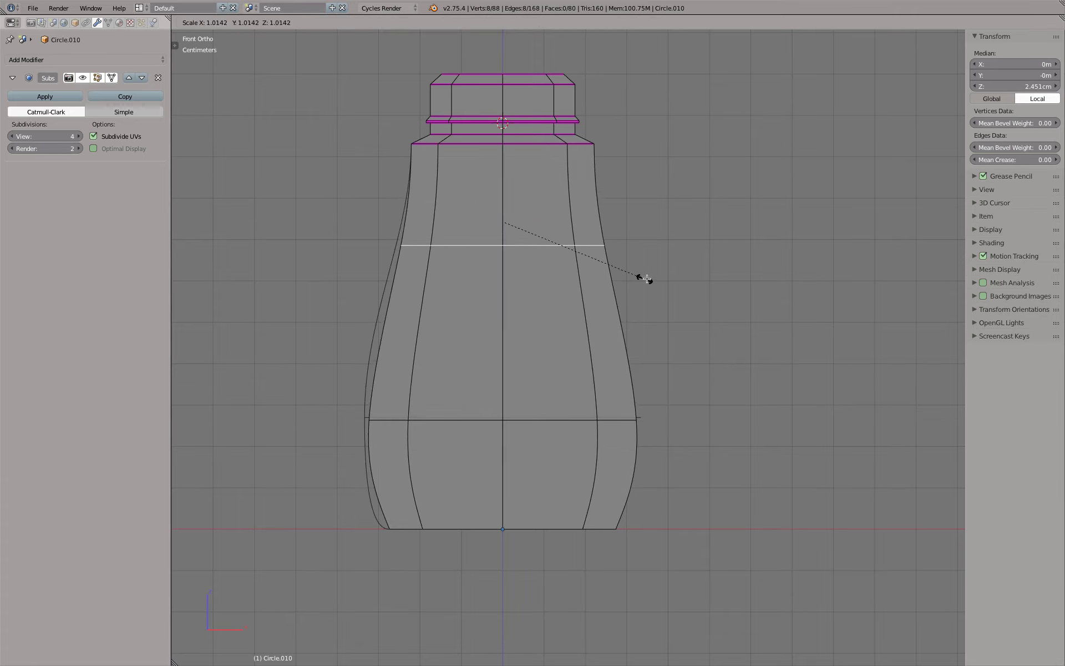
pyautogui.click(653, 274)
pyautogui.moveTo(502, 187); pyautogui.dragTo(502, 180)
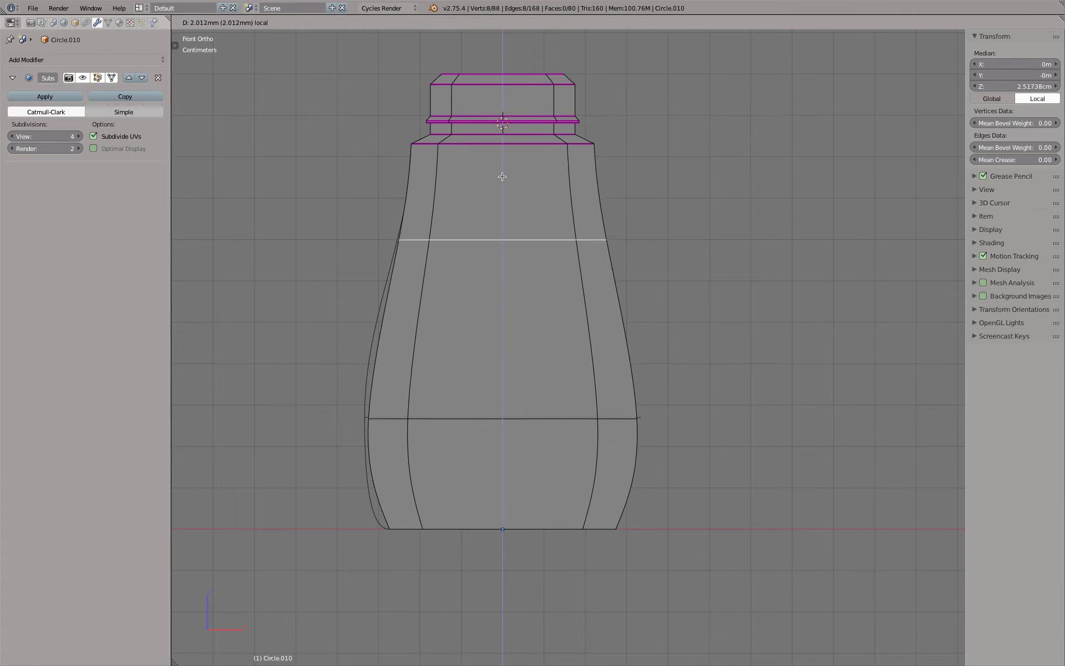
pyautogui.moveTo(534, 494)
pyautogui.mouseDown(button='middle')
pyautogui.moveTo(482, 427)
pyautogui.moveTo(460, 202)
pyautogui.mouseUp(button='middle')
# Shrink the open rim at the bottle's base inward.
pyautogui.keyDown('alt'); pyautogui.rightClick(461, 141); pyautogui.keyUp('alt')
pyautogui.scroll(2, 532, 178)
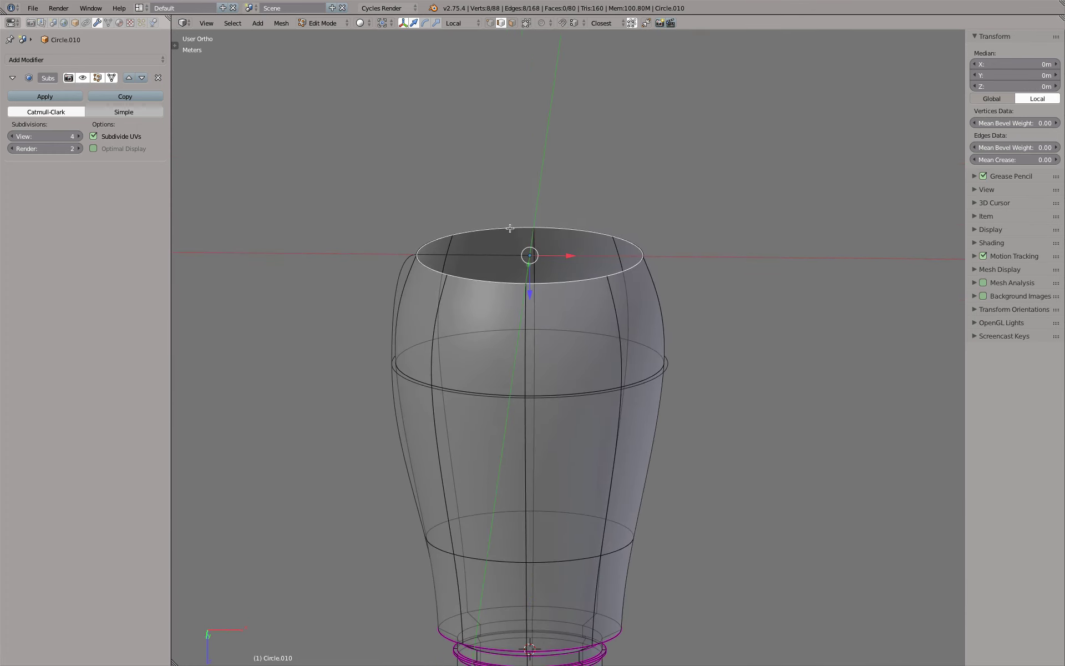
pyautogui.scroll(1, 597, 218)
pyautogui.press('g')
pyautogui.press('Escape')
pyautogui.press('s')
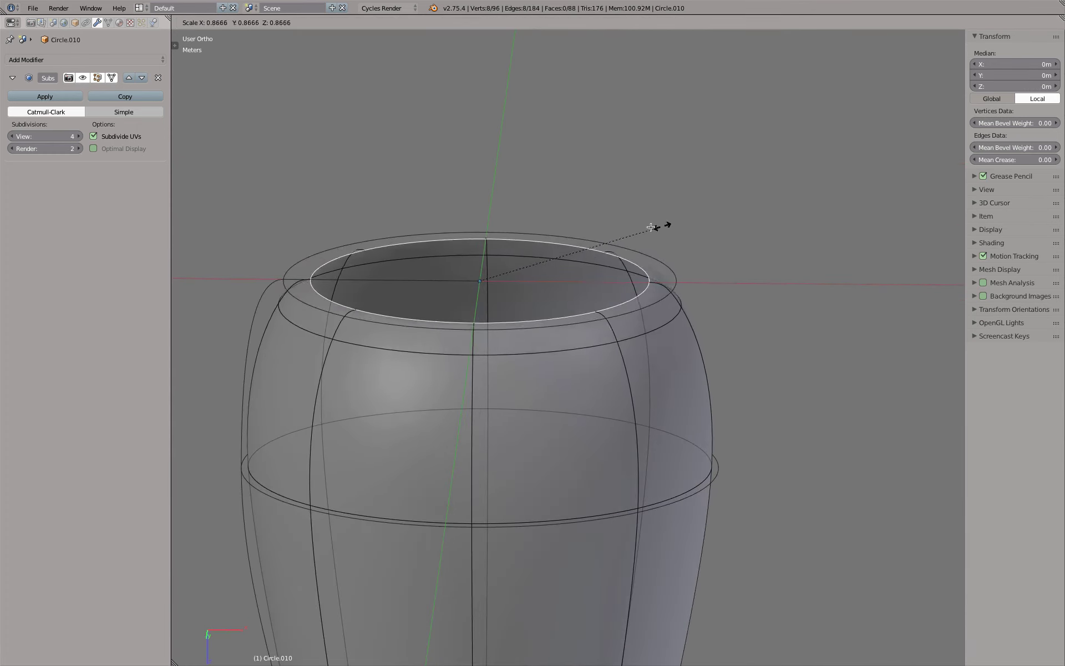
pyautogui.click(638, 225)
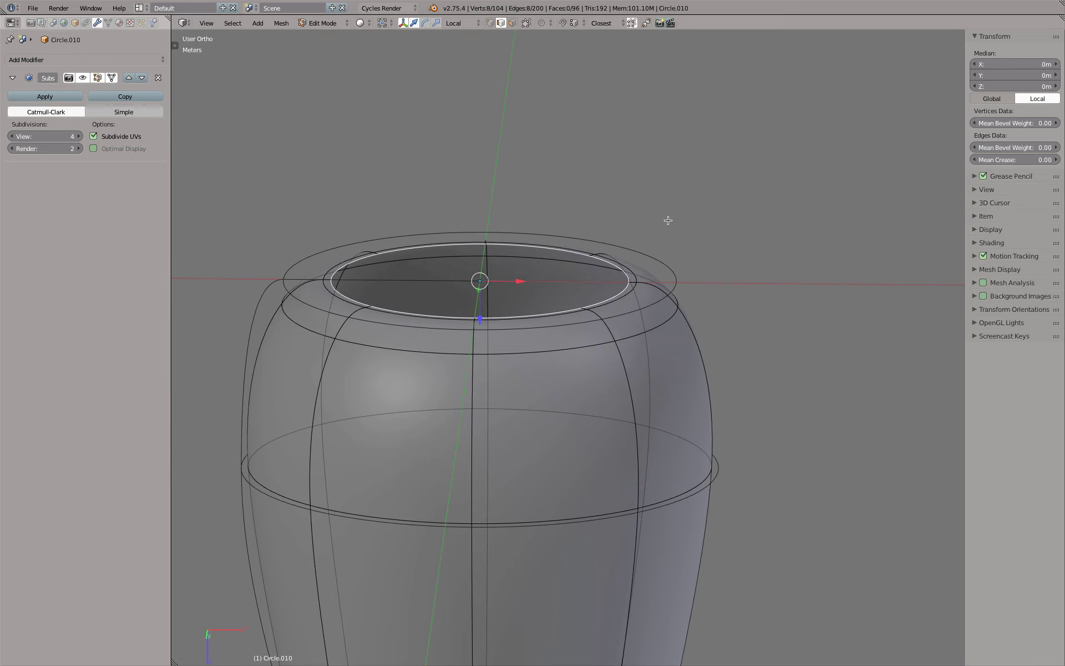
# Extrude two smaller loops inward from the base rim and fill the centre to close the base.
pyautogui.press('e')
pyautogui.press('s')
pyautogui.click(612, 235)
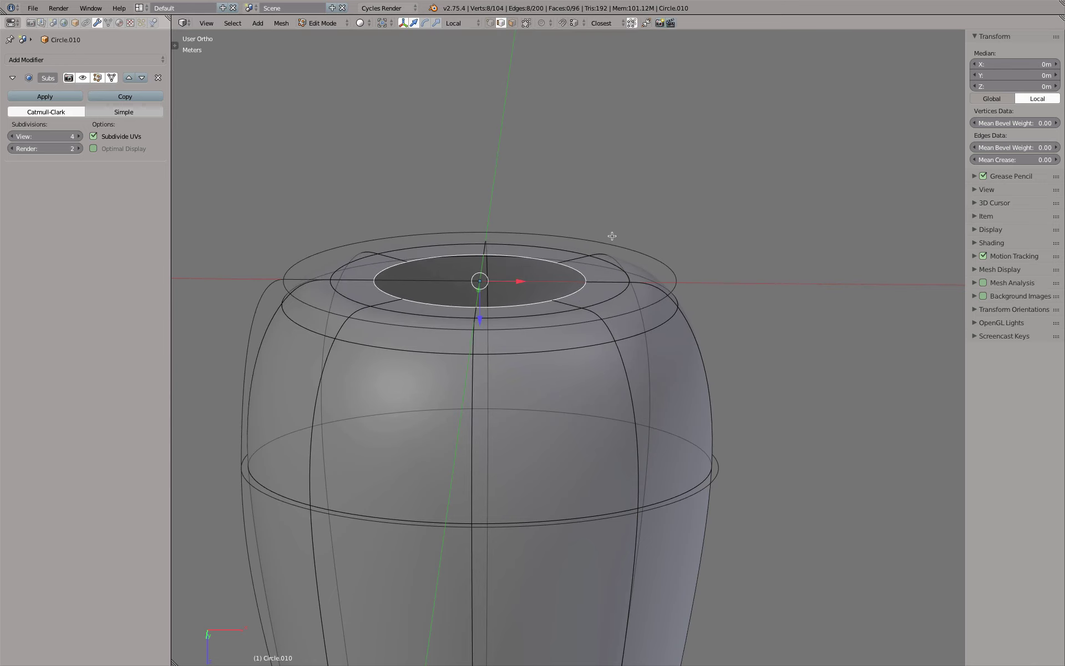
pyautogui.press('e')
pyautogui.press('s')
pyautogui.click(552, 255)
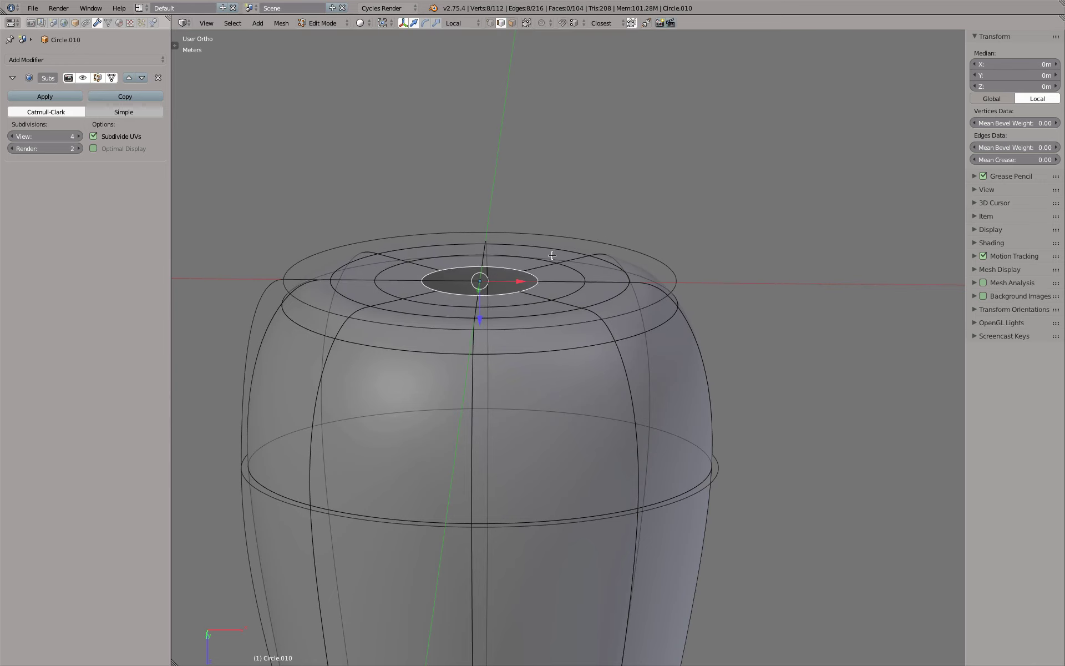
pyautogui.press('f')
# Shift the inner base loops slightly along the bottle's height.
pyautogui.keyDown('alt'); pyautogui.keyDown('shift'); pyautogui.rightClick(453, 311); pyautogui.keyUp('shift'); pyautogui.keyUp('alt')
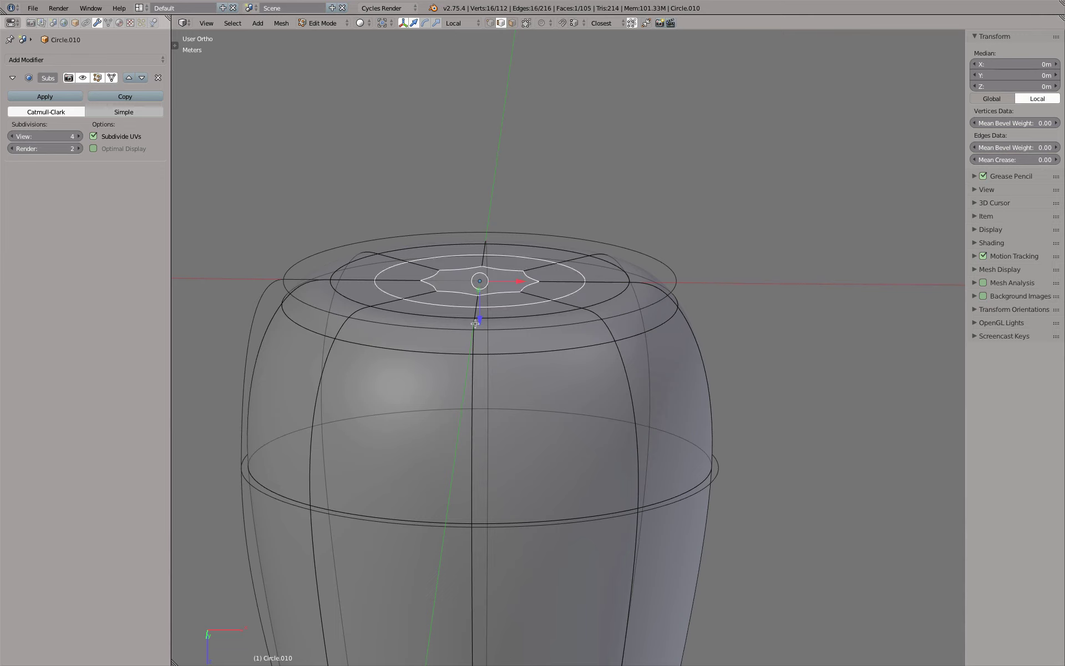
pyautogui.moveTo(474, 323); pyautogui.dragTo(479, 330)
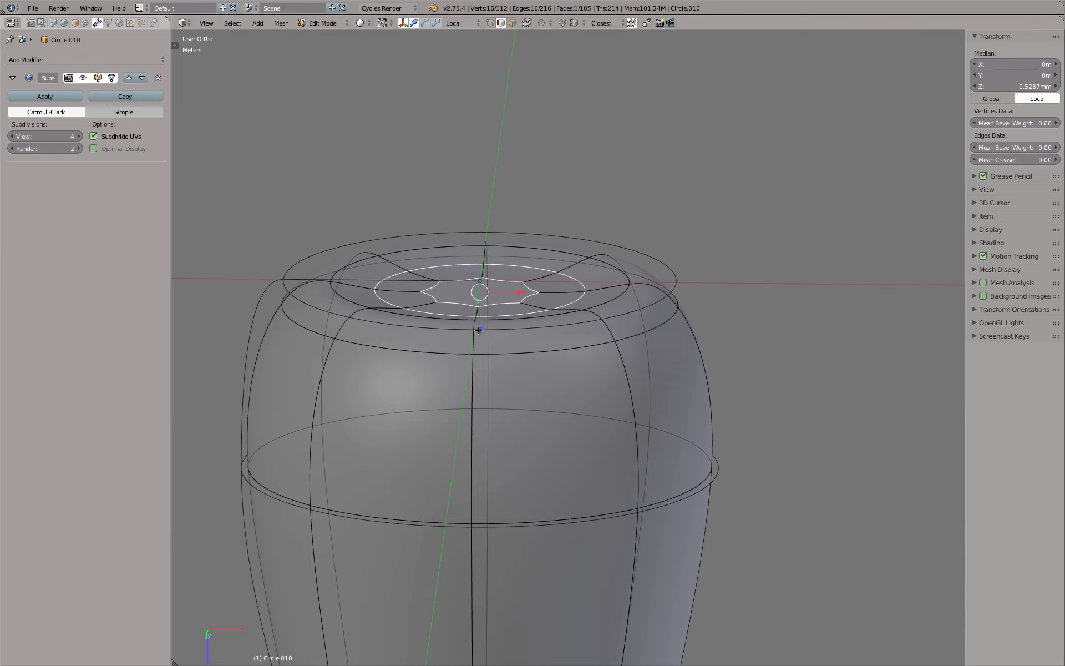
pyautogui.press('KP_1')
pyautogui.scroll(4, 402, 389)
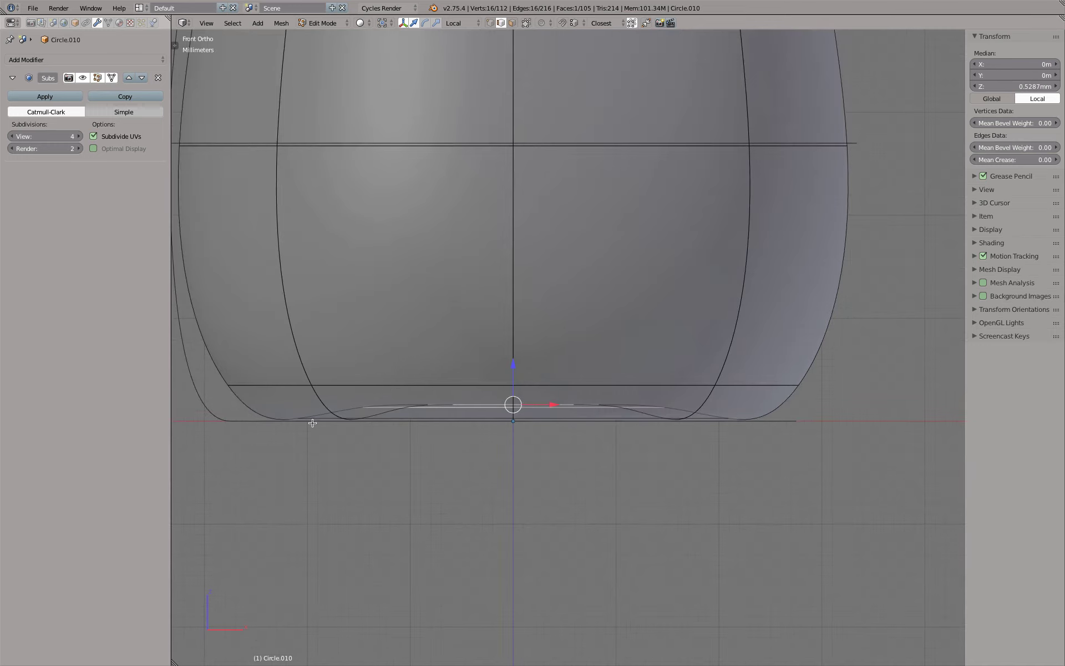
pyautogui.moveTo(364, 429); pyautogui.dragTo(375, 442, button='middle')
# Widen the two selected base loops.
pyautogui.keyDown('alt'); pyautogui.rightClick(364, 429); pyautogui.keyUp('alt')
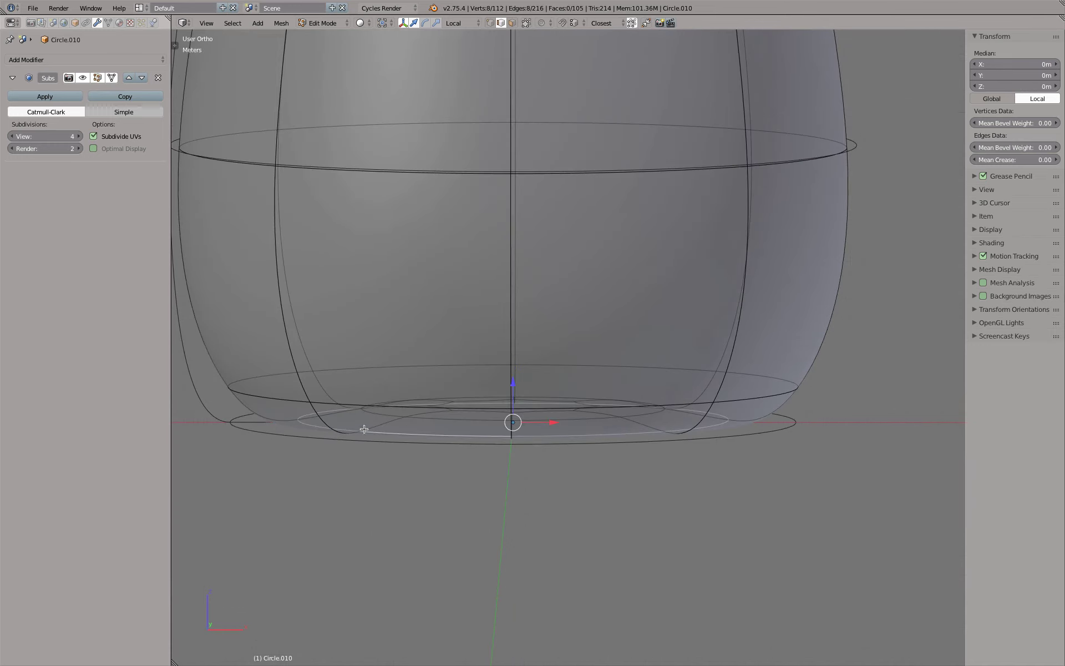
pyautogui.keyDown('alt'); pyautogui.keyDown('shift'); pyautogui.rightClick(285, 401); pyautogui.keyUp('shift'); pyautogui.keyUp('alt')
pyautogui.press('KP_1')
pyautogui.press('s')
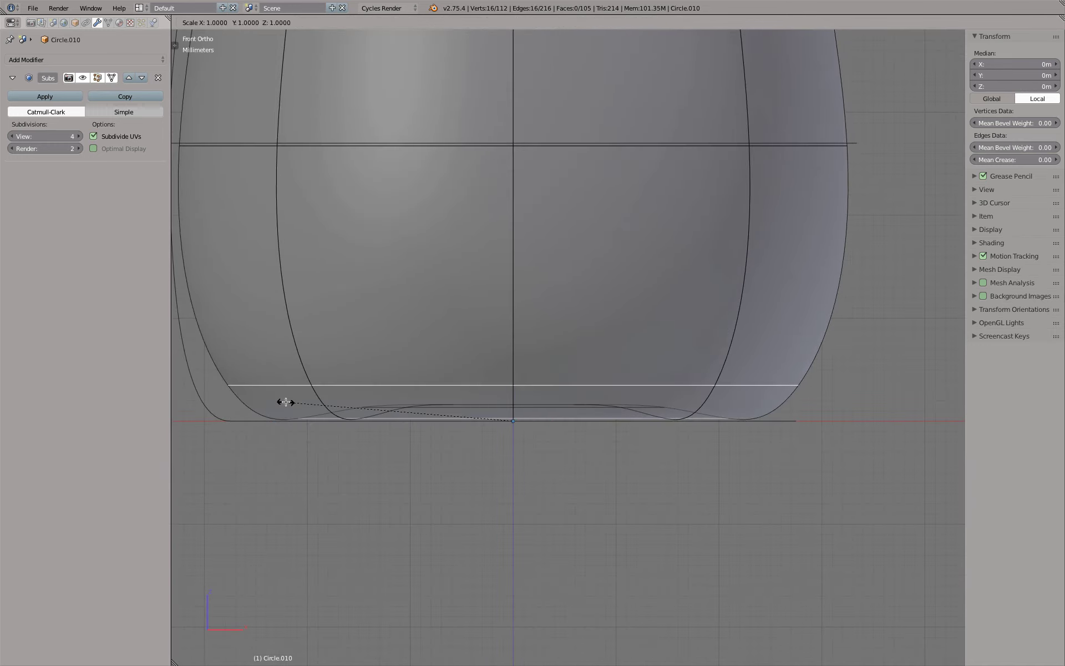
pyautogui.click(252, 406)
pyautogui.keyDown('ctrl'); pyautogui.hscroll(-5, 432, 294); pyautogui.keyUp('ctrl')
pyautogui.keyDown('shift'); pyautogui.scroll(5, 435, 302); pyautogui.keyUp('shift')
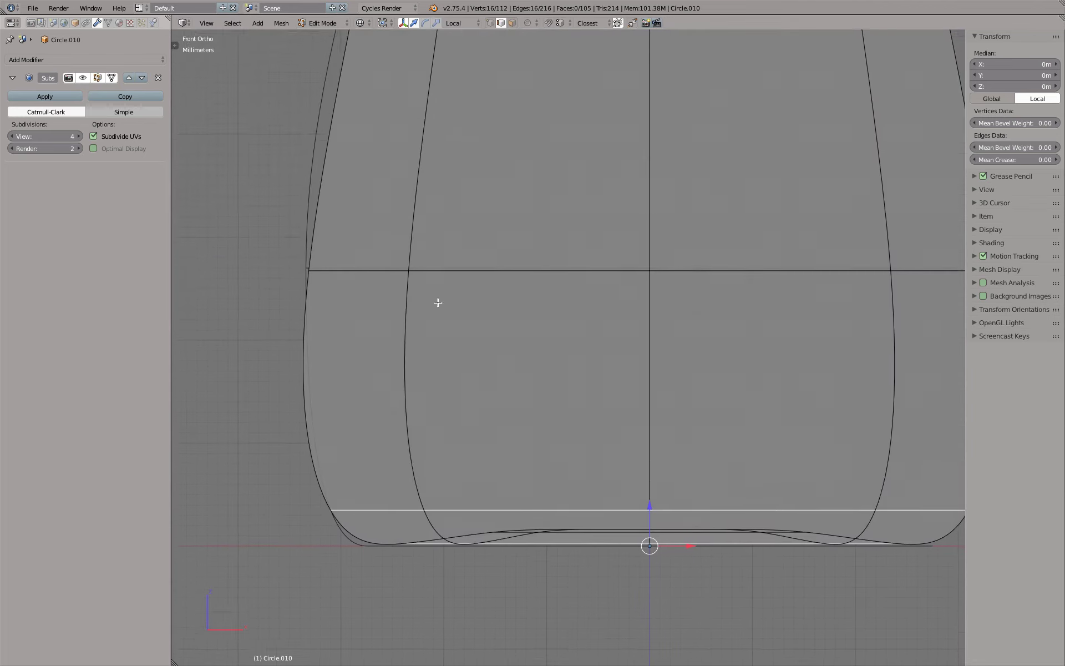
# Nudge the upper base loop slightly down.
pyautogui.keyDown('alt'); pyautogui.click(490, 516); pyautogui.keyUp('alt')
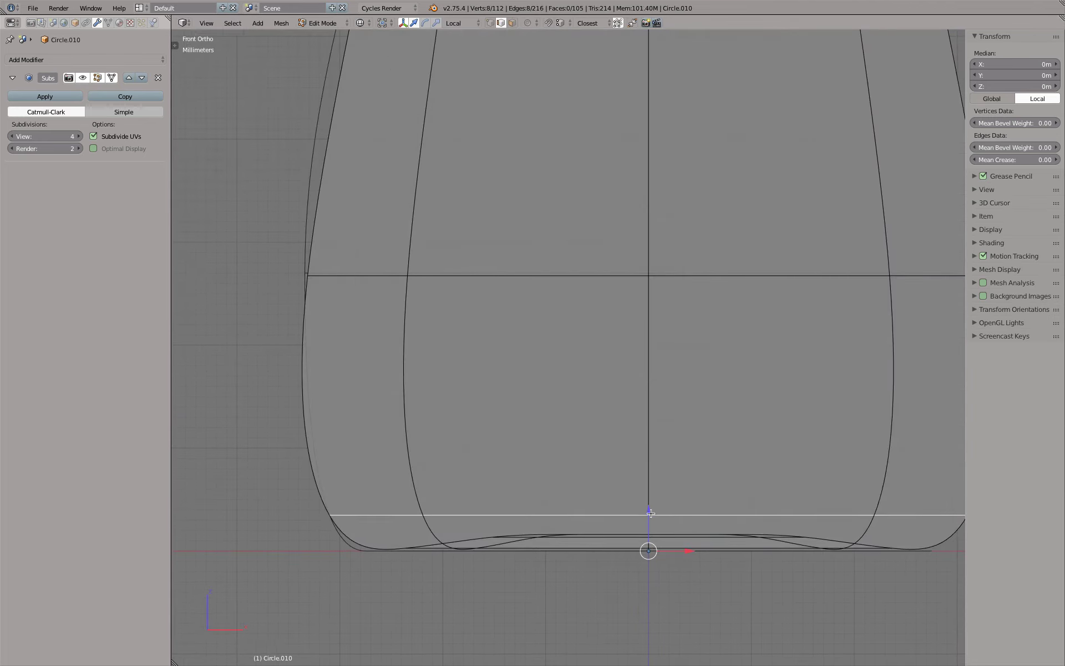
pyautogui.moveTo(650, 513); pyautogui.dragTo(650, 518)
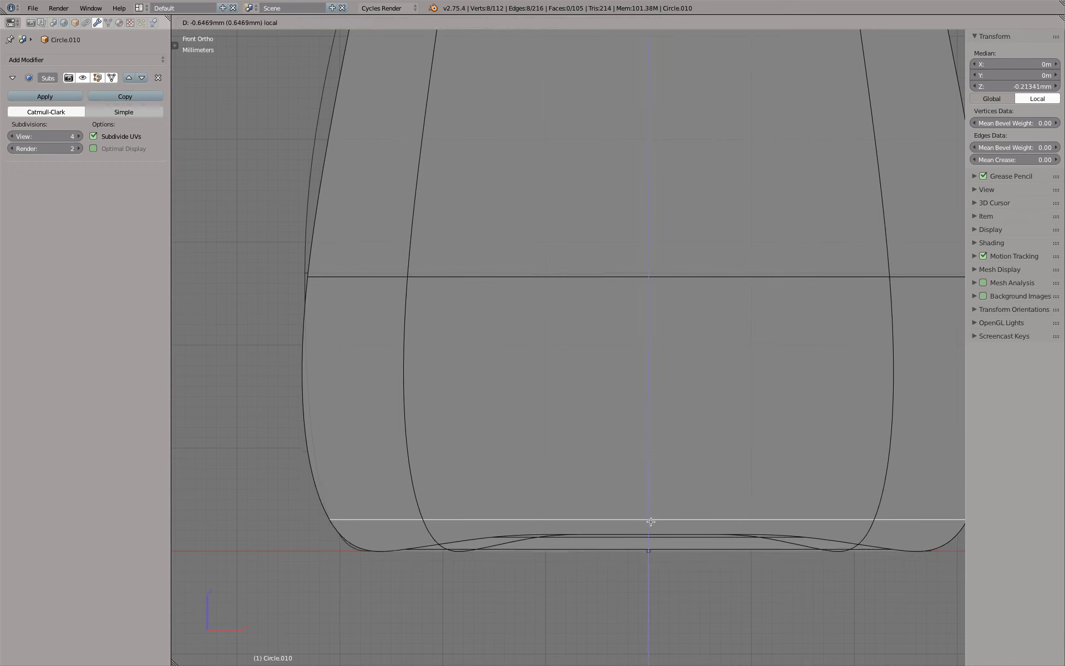
pyautogui.click(112, 78)
pyautogui.press('g')
pyautogui.press('z')
pyautogui.press('z')
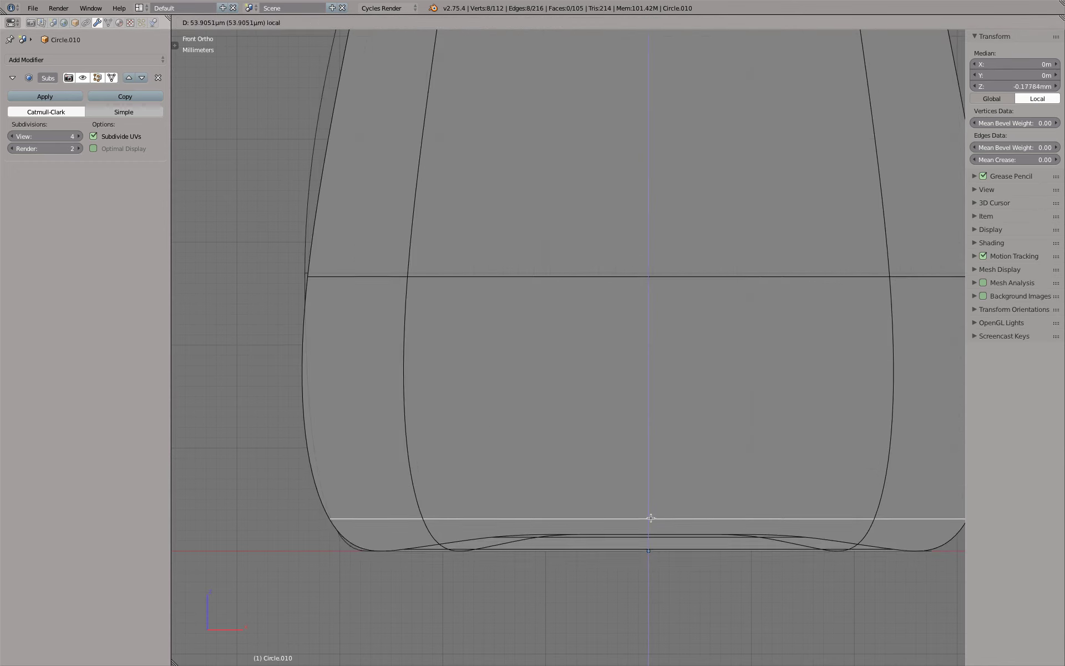
pyautogui.rightClick(648, 514)
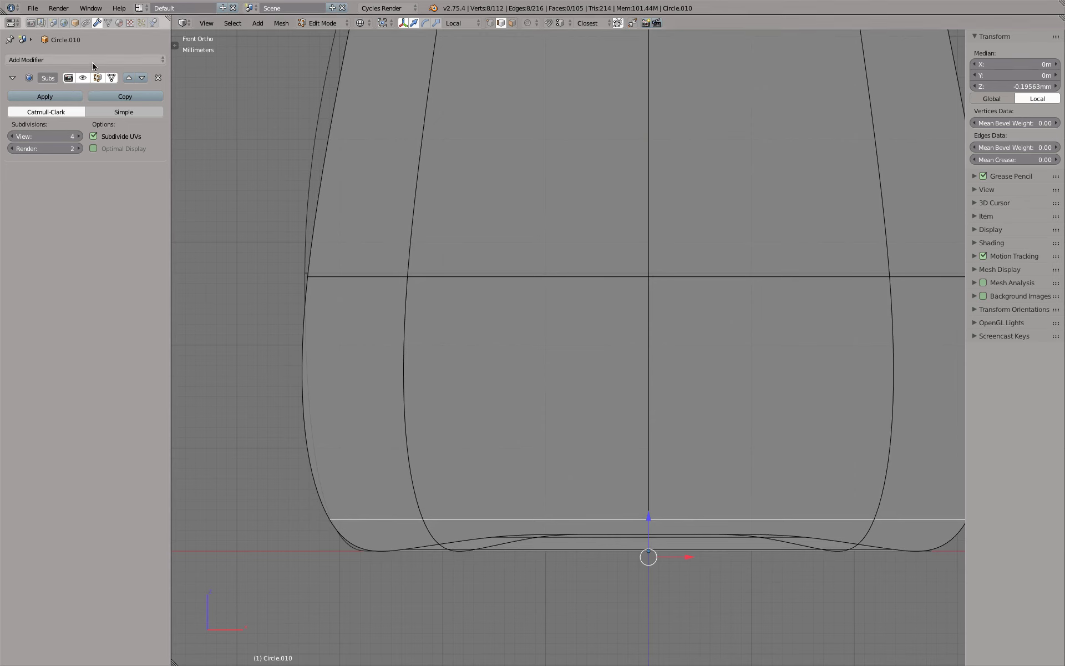
# Move the bottom loop along Z so it sits flat on the base at zero height.
pyautogui.click(112, 78)
pyautogui.press('g')
pyautogui.press('z')
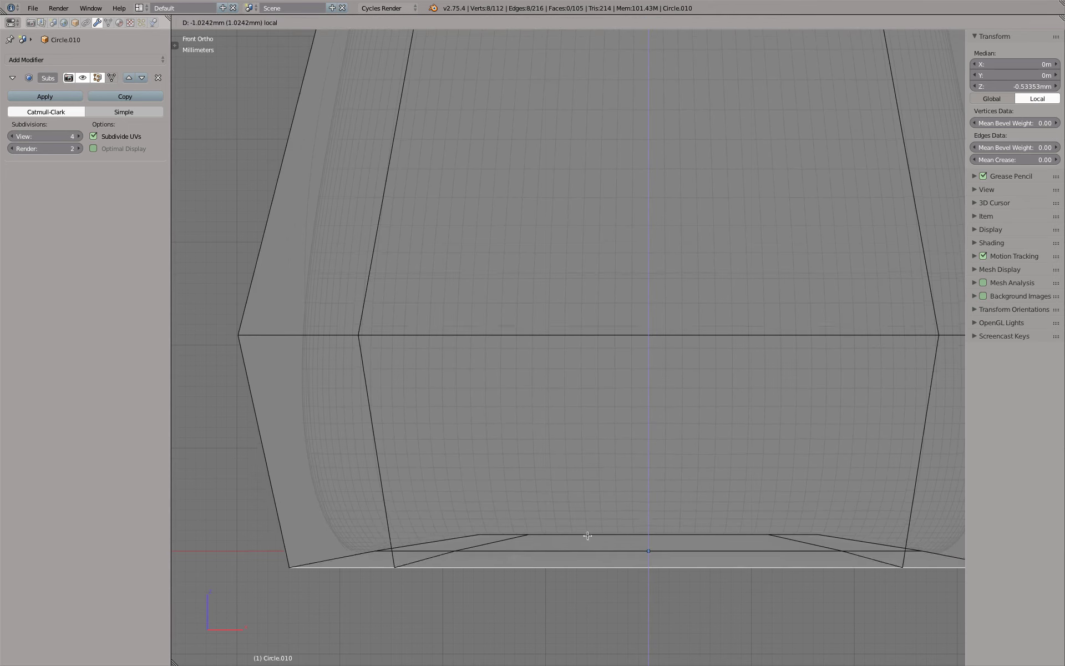
pyautogui.click(460, 552)
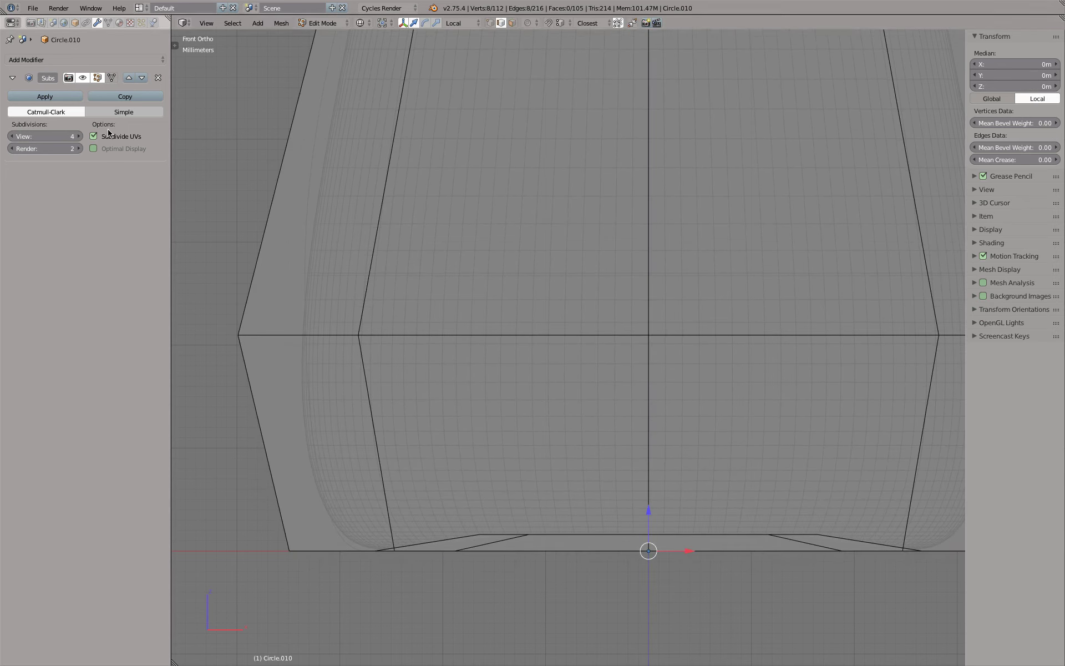
# Enable the Subdivision on-cage display and select the edge loop higher up the body.
pyautogui.click(111, 77)
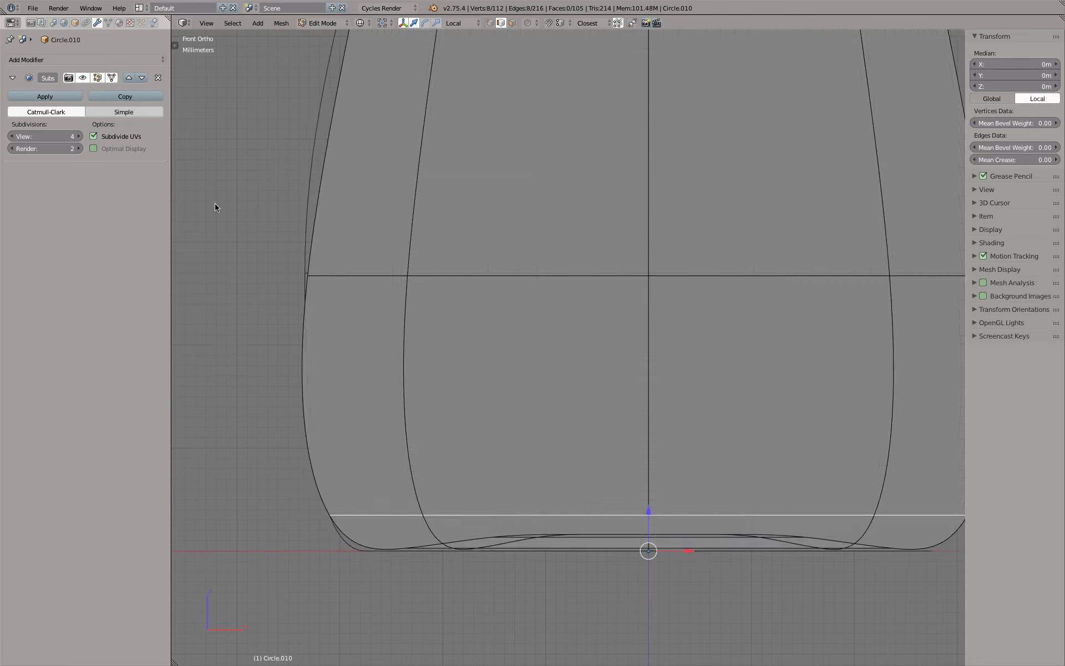
pyautogui.keyDown('alt'); pyautogui.rightClick(425, 285); pyautogui.keyUp('alt')
pyautogui.scroll(-1, 424, 284)
pyautogui.scroll(-1, 534, 297)
pyautogui.scroll(-1, 525, 344)
# Move the selected body loop vertically along Z to its new height.
pyautogui.press('g')
pyautogui.press('z')
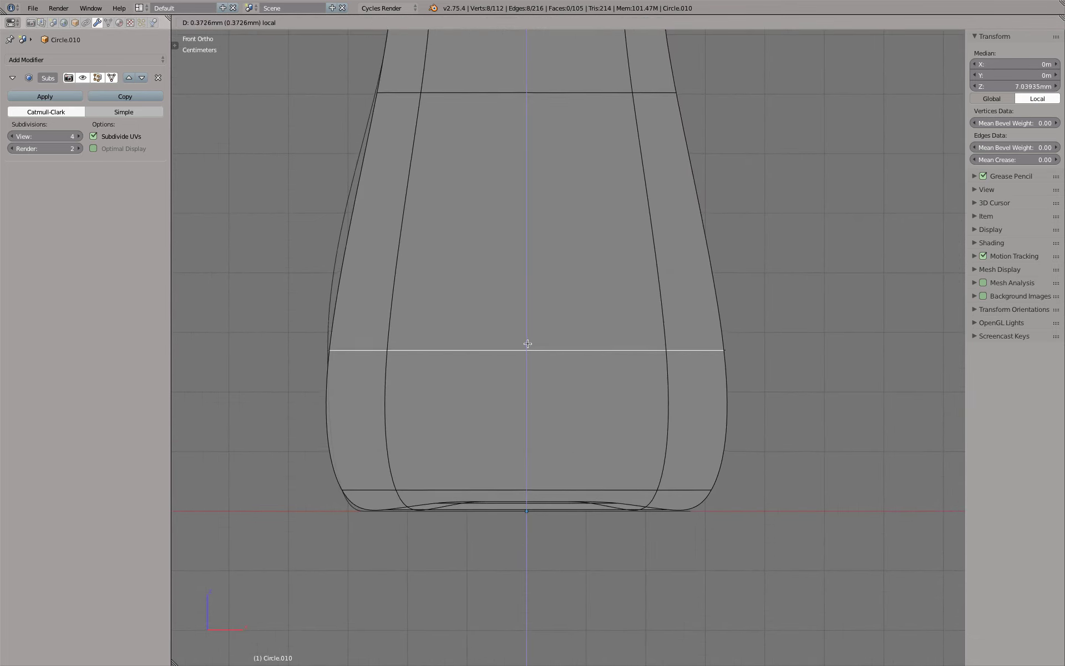
pyautogui.click(540, 289)
pyautogui.keyDown('shift'); pyautogui.moveTo(541, 290); pyautogui.dragTo(545, 333, button='middle'); pyautogui.keyUp('shift')
pyautogui.press('g')
pyautogui.press('z')
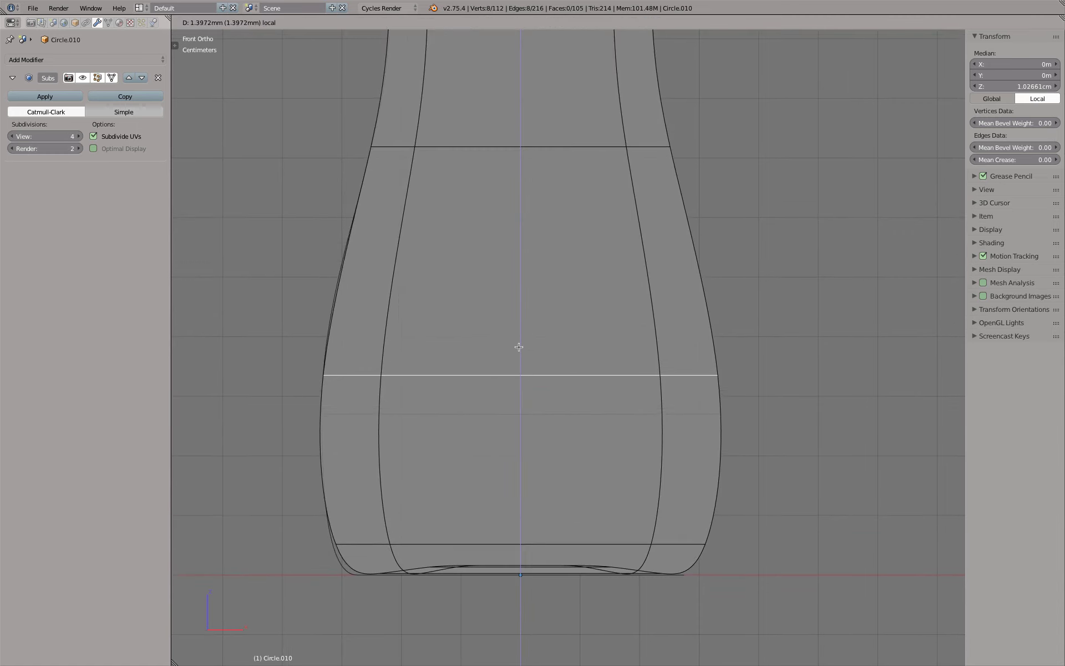
pyautogui.click(519, 344)
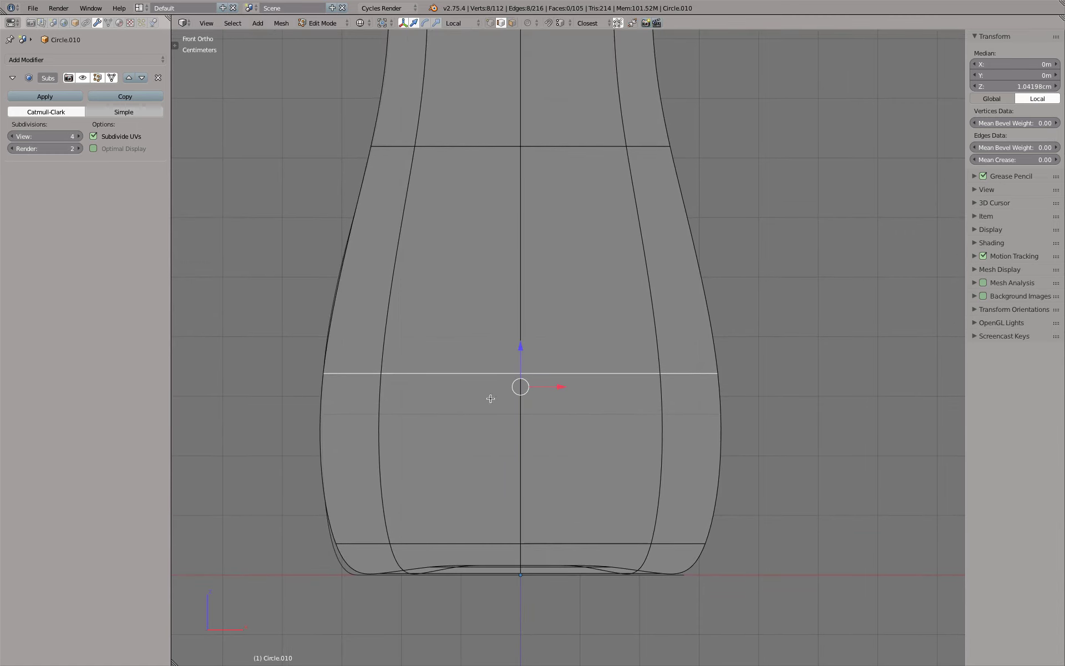
# Add a new edge loop around the lower body and slide it down toward the base.
pyautogui.hotkey('ctrl', 'r')
pyautogui.click(375, 437)
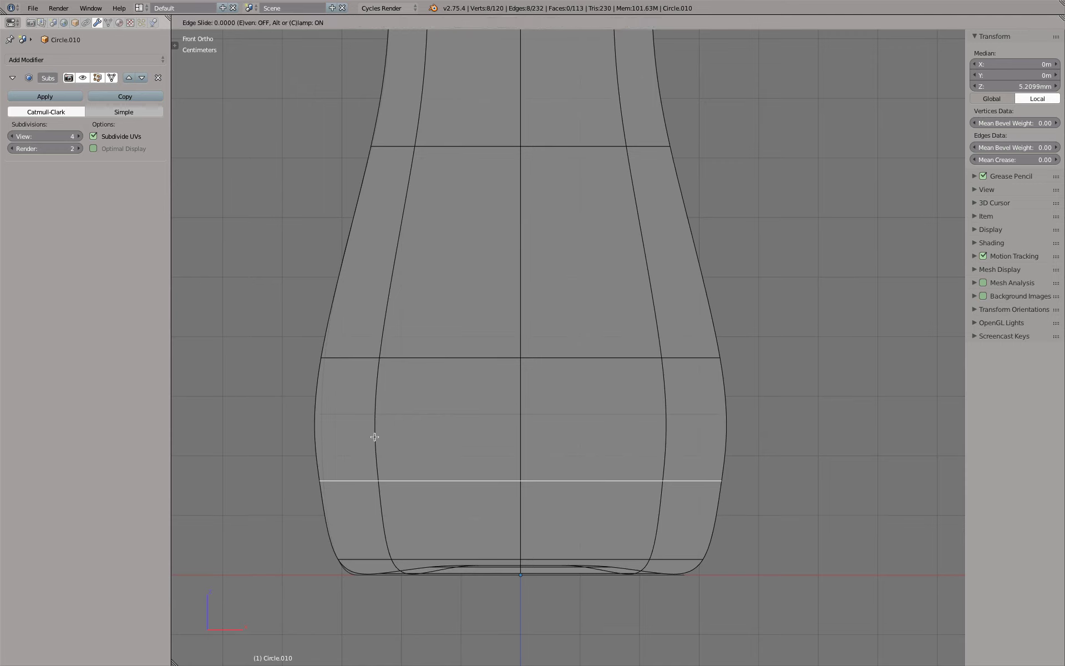
pyautogui.click(374, 436)
pyautogui.press('g')
pyautogui.press('g')
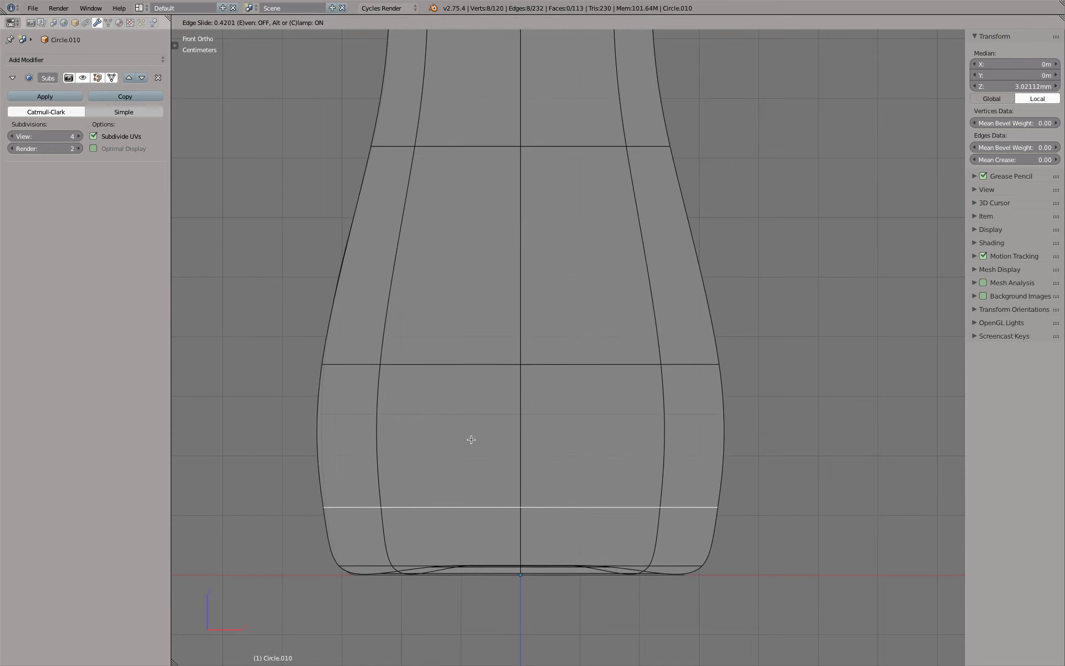
pyautogui.click(468, 440)
# Shrink the two bottom base loops to 0.9659, excluding Z so their height stays unchanged.
pyautogui.moveTo(468, 441); pyautogui.dragTo(381, 458, button='middle')
pyautogui.scroll(3, 381, 458)
pyautogui.keyDown('alt'); pyautogui.click(381, 458); pyautogui.keyUp('alt')
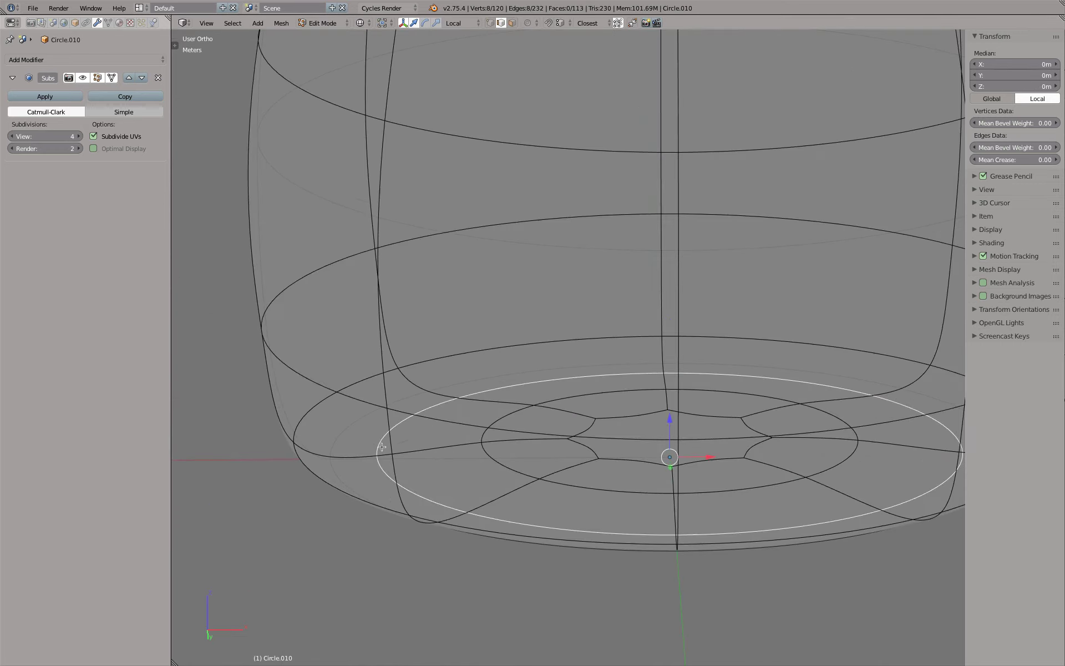
pyautogui.keyDown('alt'); pyautogui.keyDown('shift'); pyautogui.click(331, 417); pyautogui.keyUp('shift'); pyautogui.keyUp('alt')
pyautogui.press('KP_1')
pyautogui.press('s')
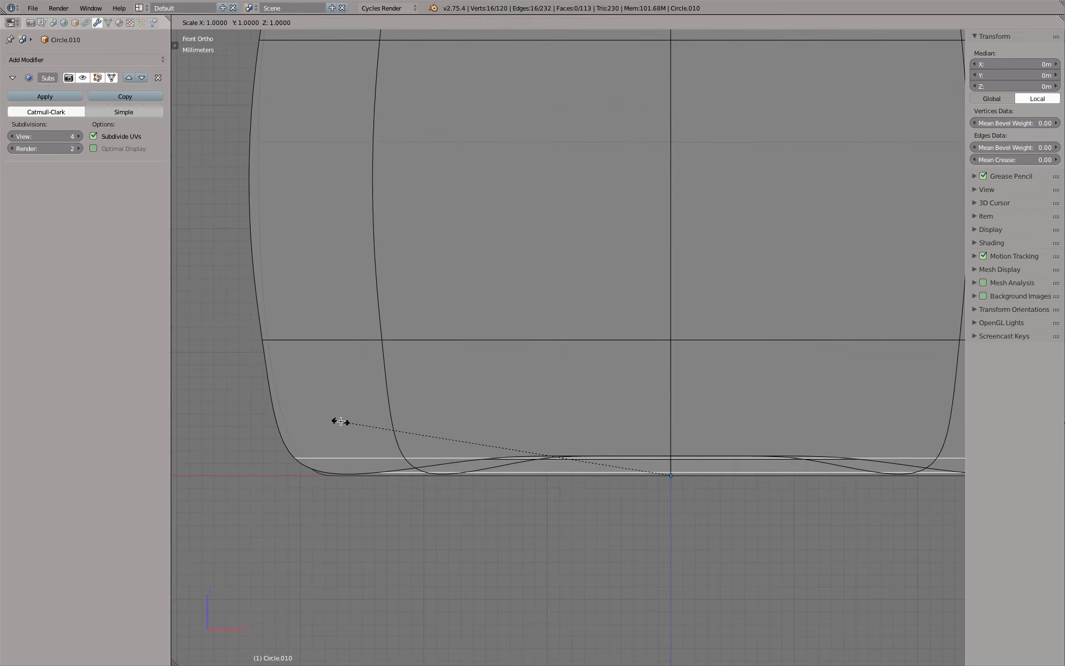
pyautogui.hotkey('shift', 'z')
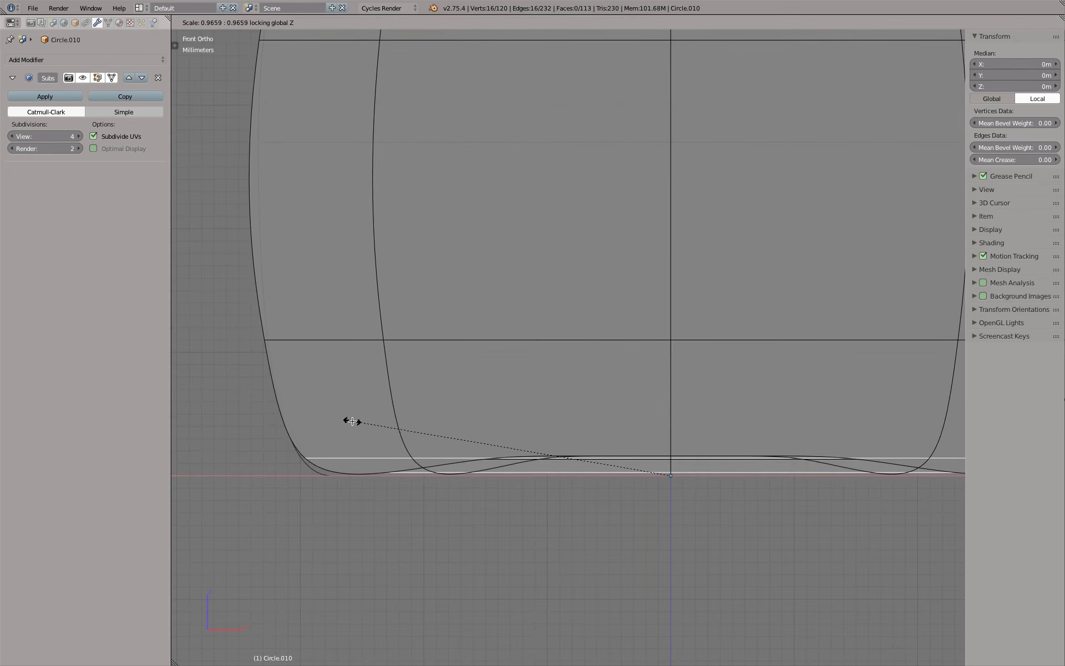
pyautogui.click(353, 421)
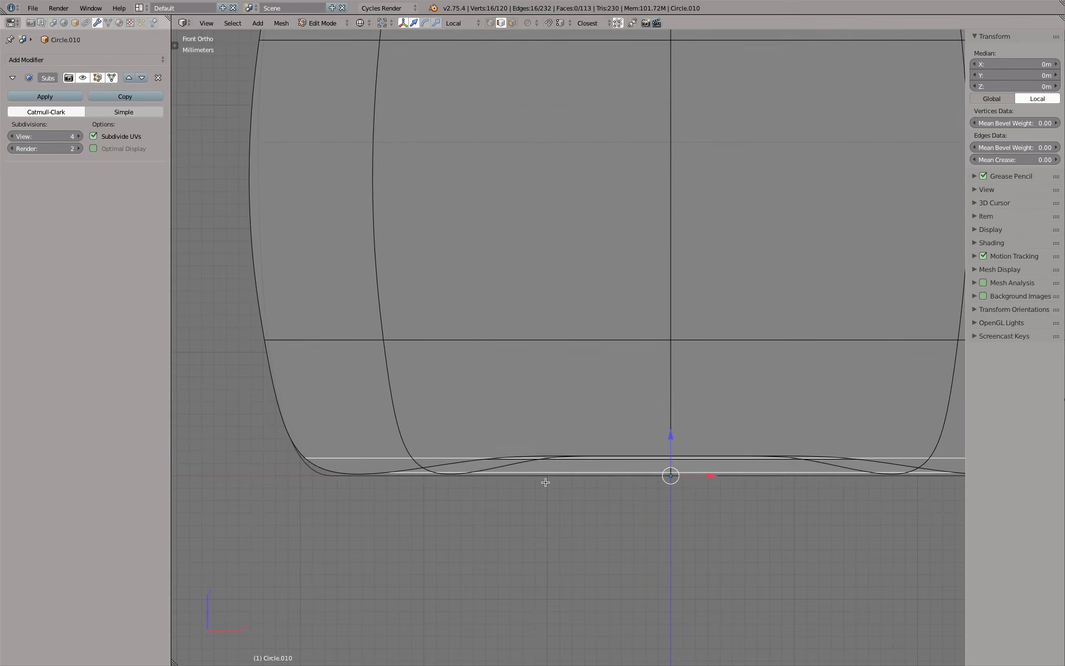
pyautogui.moveTo(545, 482)
pyautogui.mouseDown(button='middle')
pyautogui.moveTo(436, 235)
pyautogui.moveTo(433, 183)
pyautogui.mouseUp(button='middle')
pyautogui.click(111, 78)
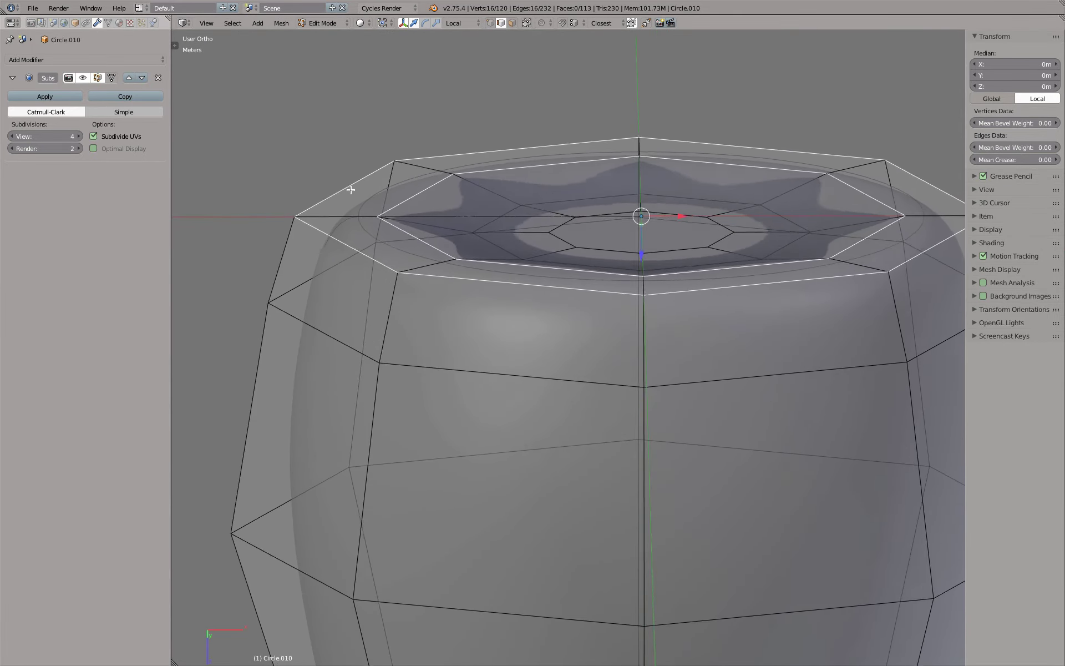
# Preview the smoothed bottle in object mode and wireframe, then return to solid edit mode.
pyautogui.moveTo(351, 189); pyautogui.dragTo(350, 215, button='middle')
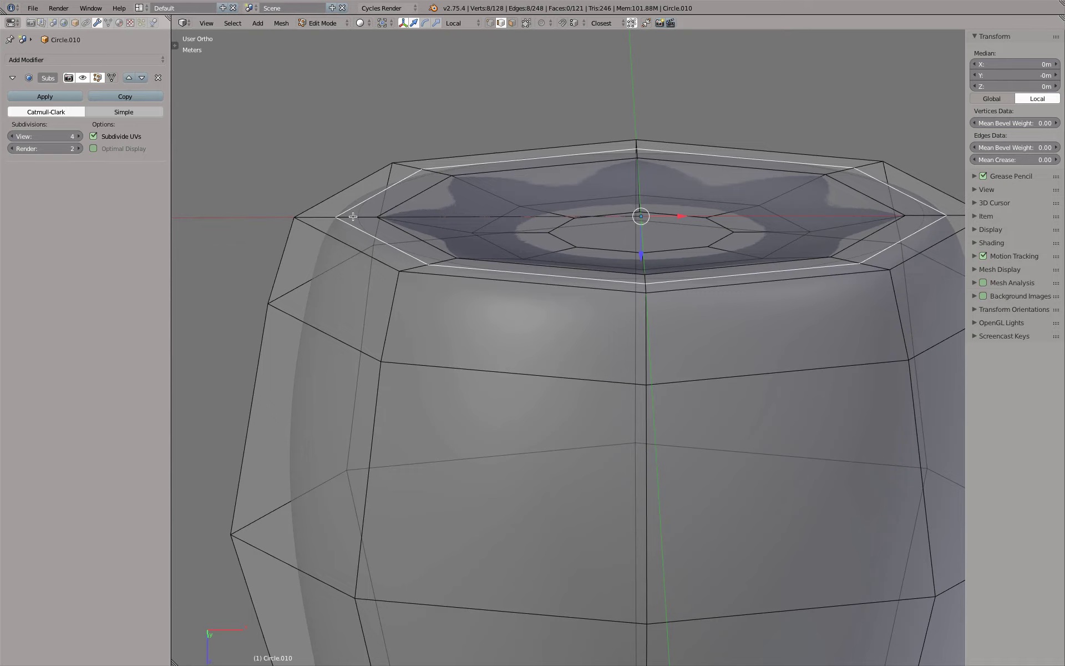
pyautogui.press('KP_1')
pyautogui.press('Tab')
pyautogui.press('z')
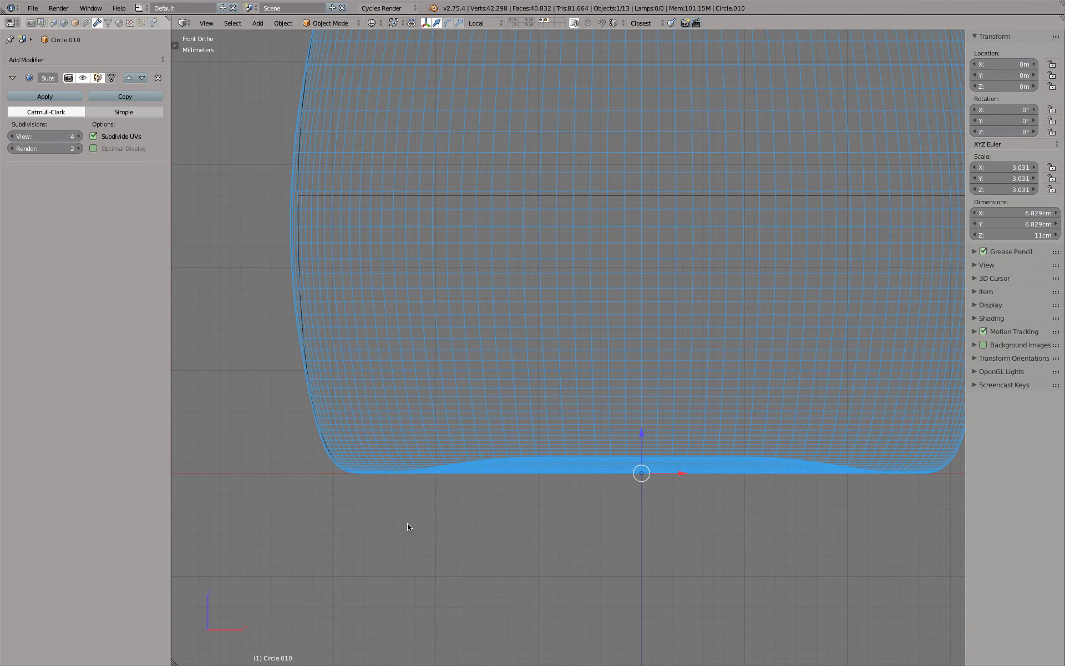
pyautogui.scroll(2, 360, 486)
pyautogui.press('Tab')
pyautogui.press('z')
pyautogui.scroll(-2, 427, 350)
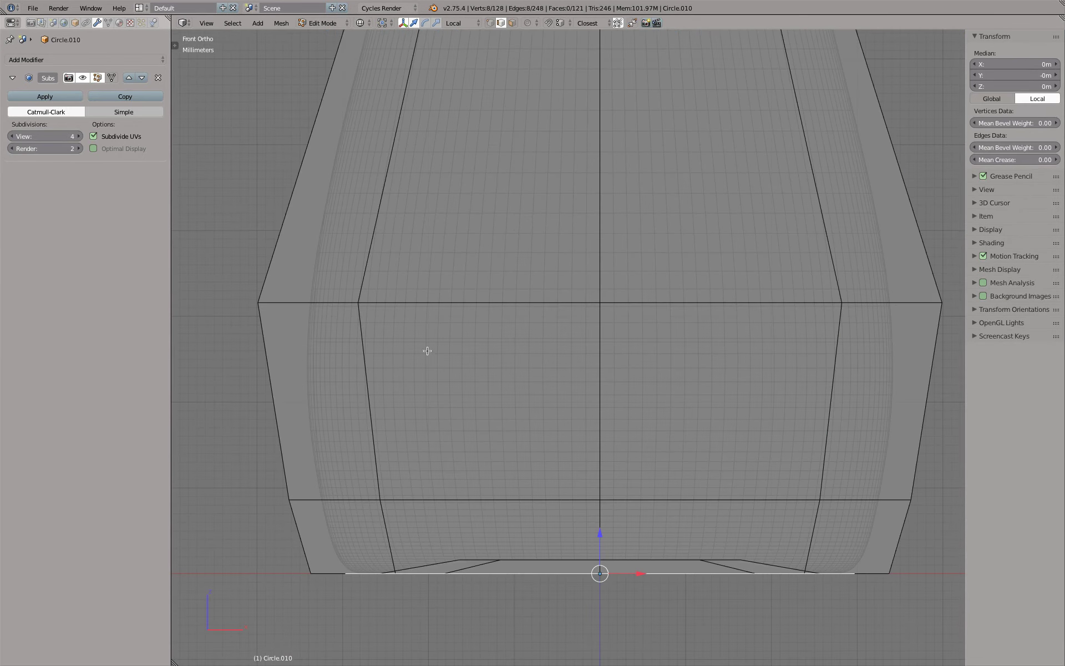
# Scale the middle body loop inward to narrow the waist.
pyautogui.keyDown('alt'); pyautogui.rightClick(433, 301); pyautogui.keyUp('alt')
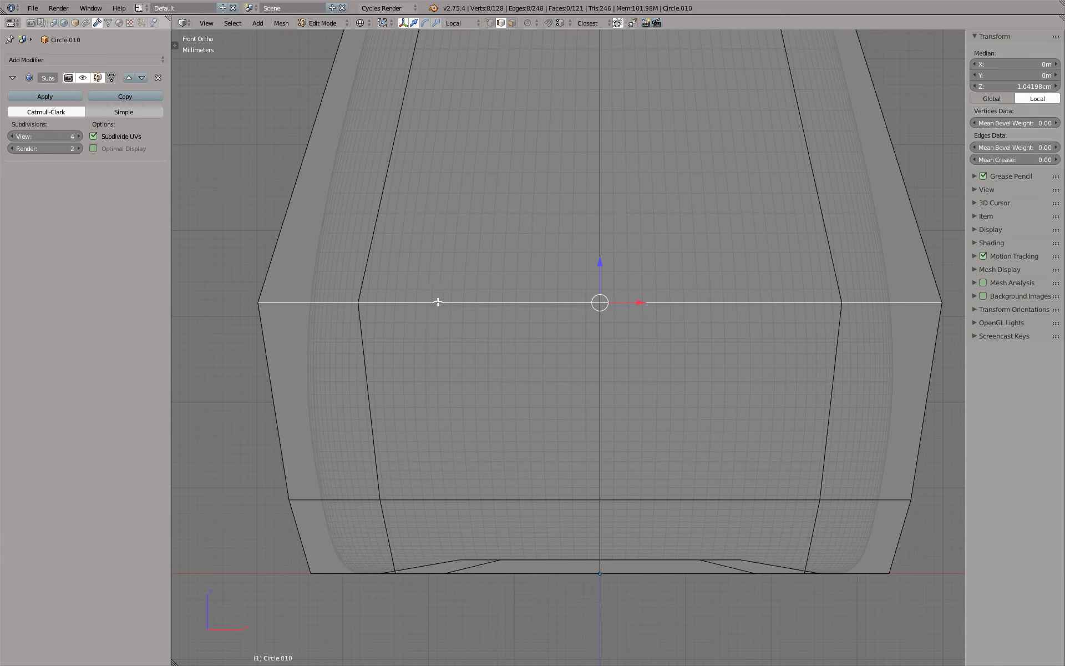
pyautogui.press('s')
pyautogui.click(452, 266)
pyautogui.click(112, 77)
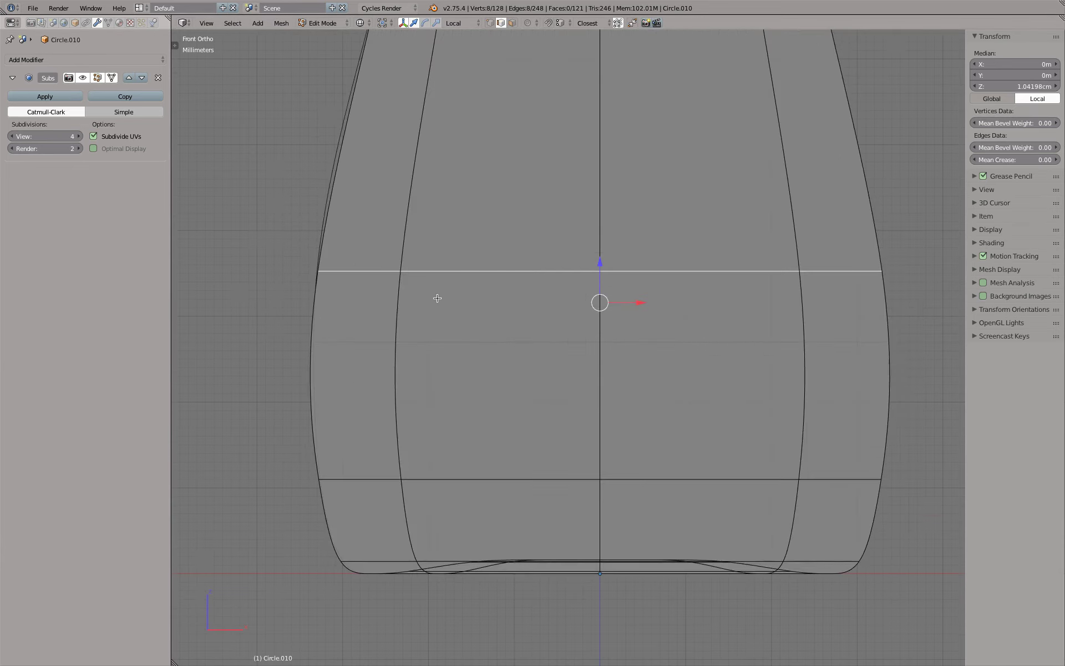
pyautogui.press('Home')
# Raise that loop along Z to 1.14647 cm and review the bottle's shape.
pyautogui.press('g')
pyautogui.press('z')
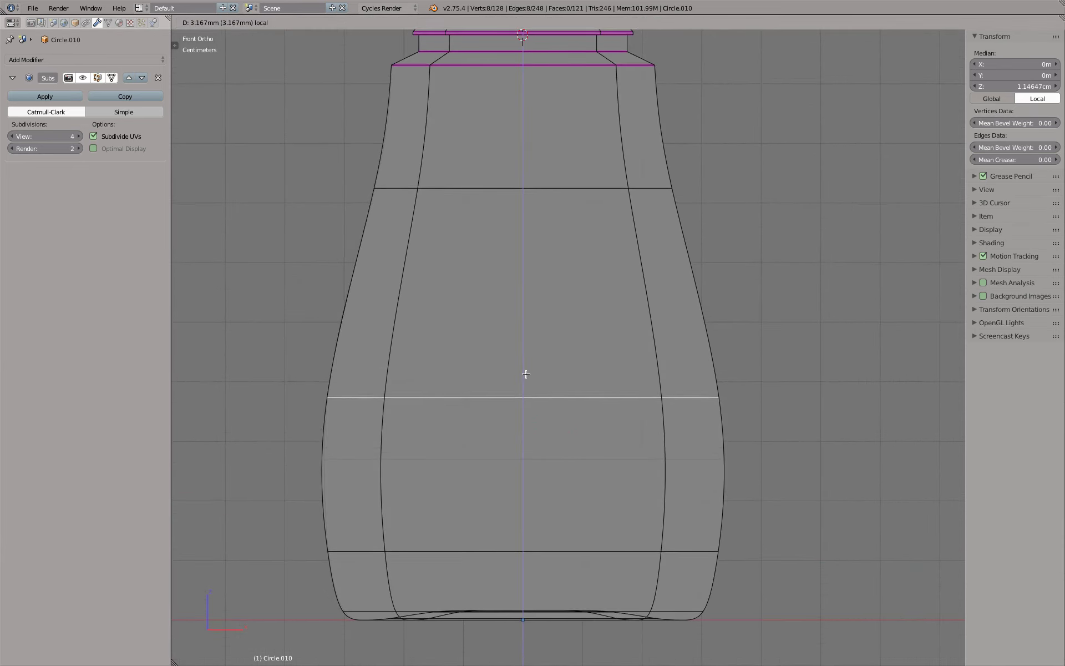
pyautogui.click(525, 377)
pyautogui.moveTo(521, 239)
pyautogui.keyDown('shift'); pyautogui.mouseDown(button='middle')
pyautogui.moveTo(513, 338)
pyautogui.moveTo(567, 311)
pyautogui.mouseUp(button='middle'); pyautogui.keyUp('shift')
pyautogui.press('Tab')
pyautogui.press('Home')
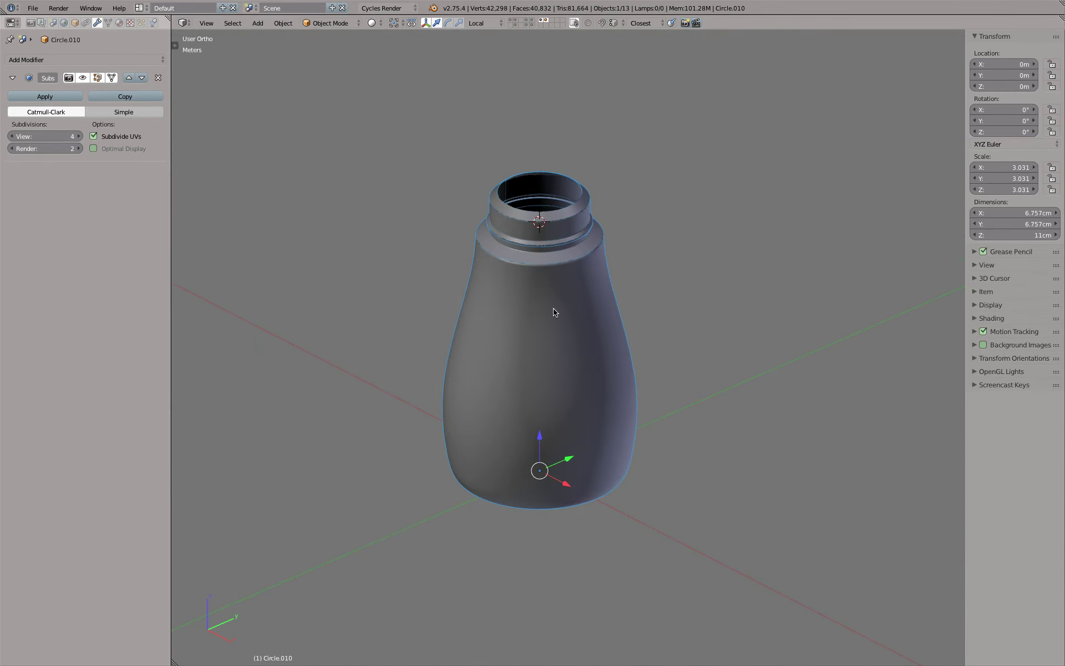
pyautogui.press('KP_1')
pyautogui.press('Tab')
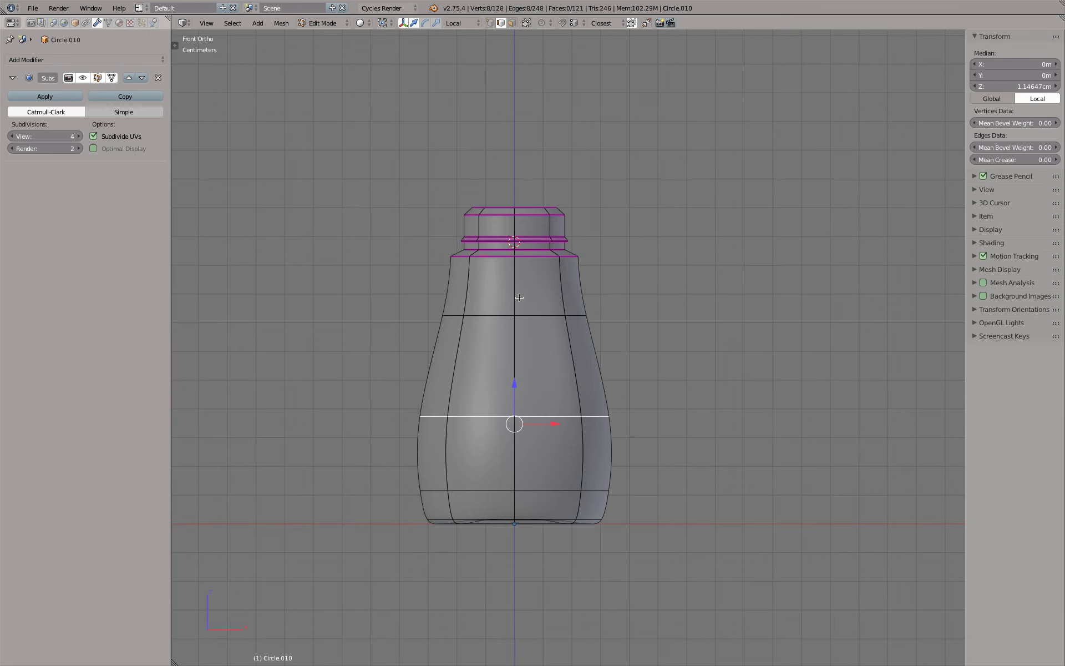
# In Object Data properties, check Auto Smooth under Normals with a 30° angle.
pyautogui.click(108, 23)
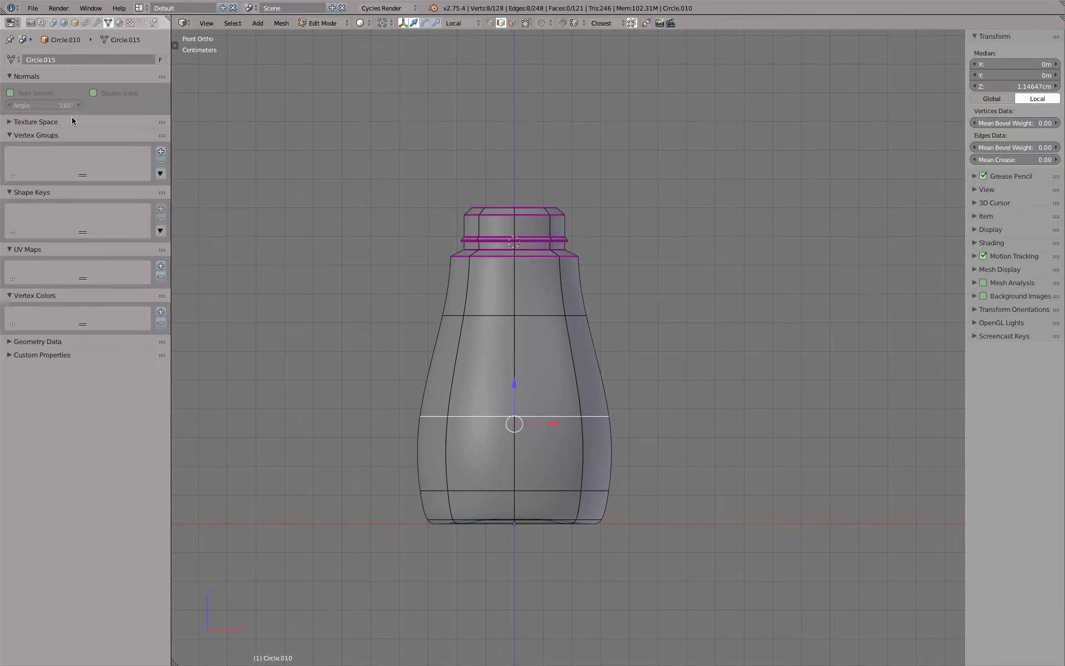
pyautogui.click(23, 94)
pyautogui.click(29, 105)
pyautogui.write('30')
pyautogui.press('Return')
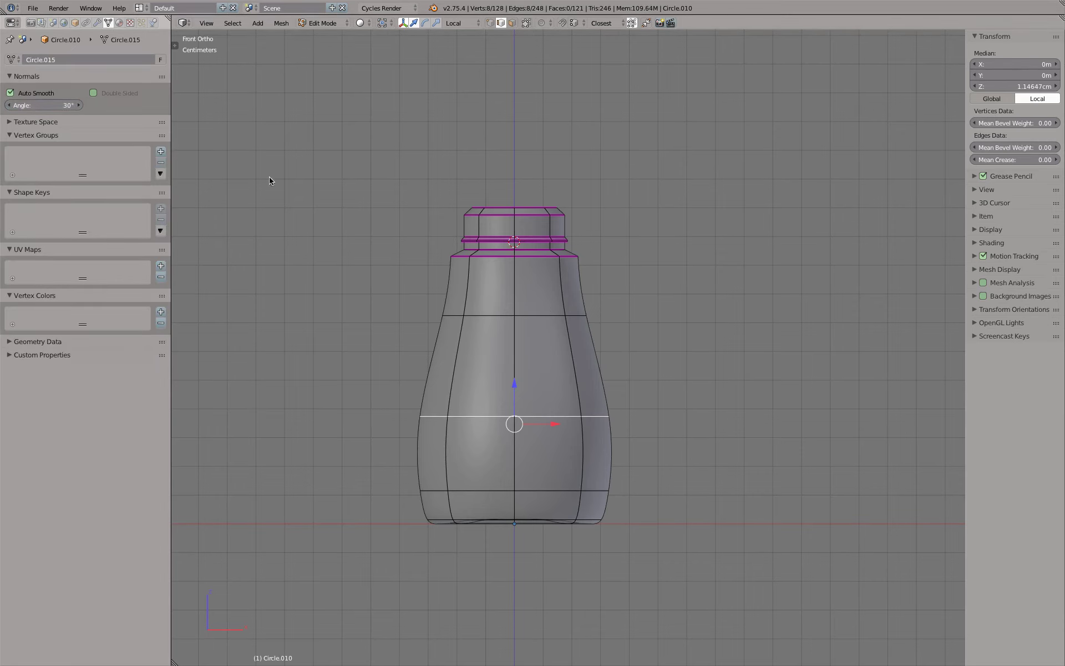
# Inspect the auto-smoothed bottle from several angles, ending in front view in edit mode.
pyautogui.press('Tab')
pyautogui.moveTo(607, 222)
pyautogui.mouseDown(button='middle')
pyautogui.moveTo(531, 369)
pyautogui.moveTo(548, 223)
pyautogui.mouseUp(button='middle')
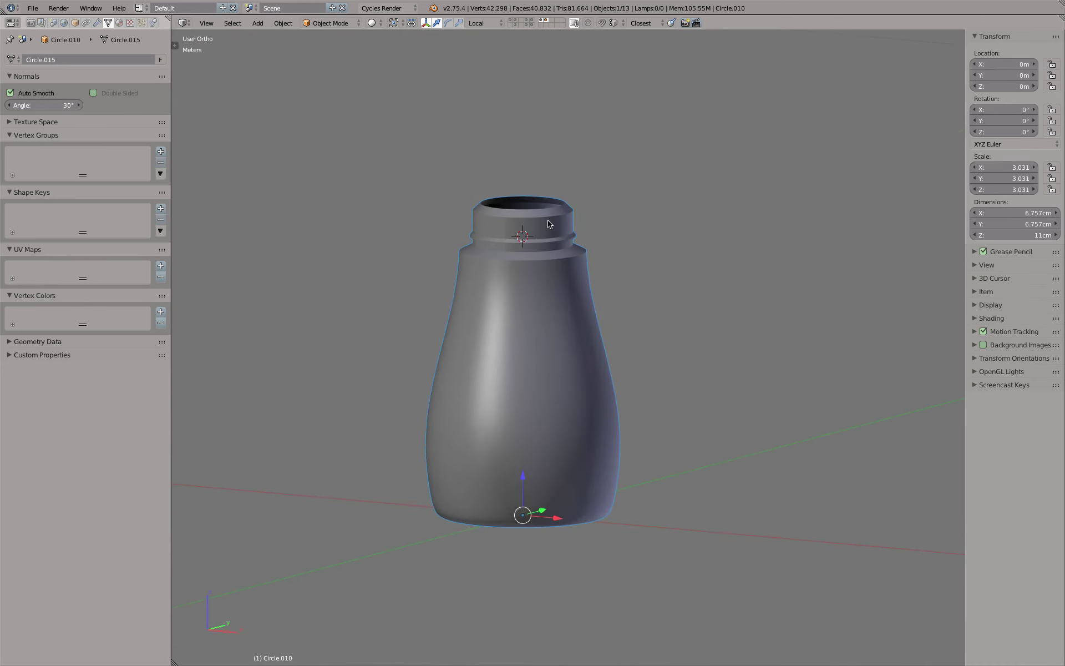
pyautogui.press('KP_1')
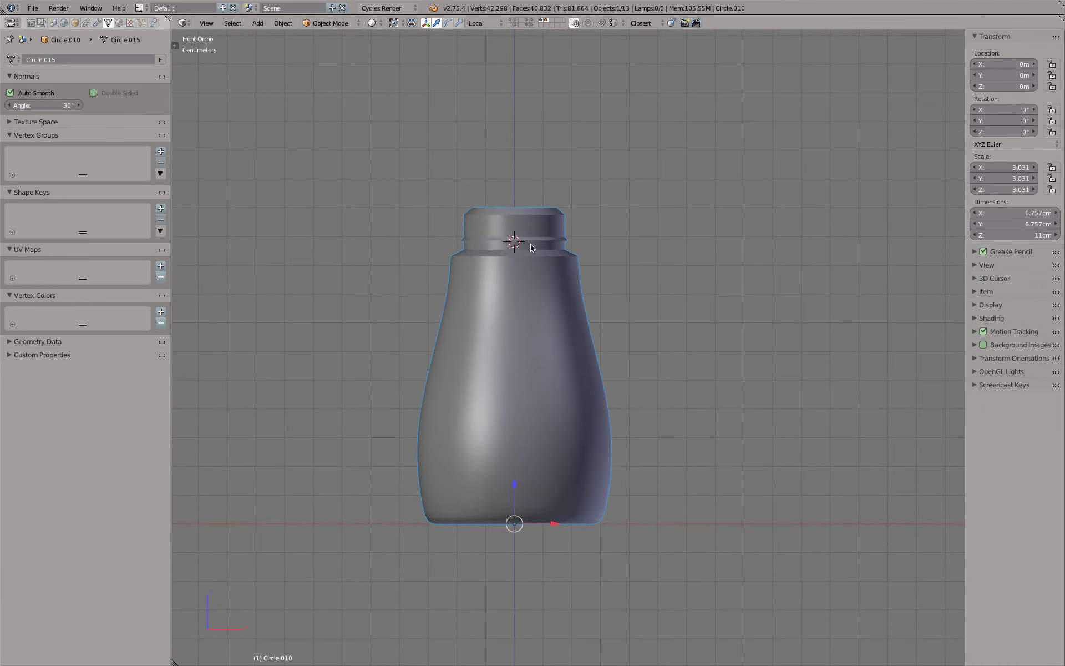
pyautogui.scroll(3, 533, 246)
pyautogui.scroll(-3, 531, 232)
pyautogui.press('Tab')
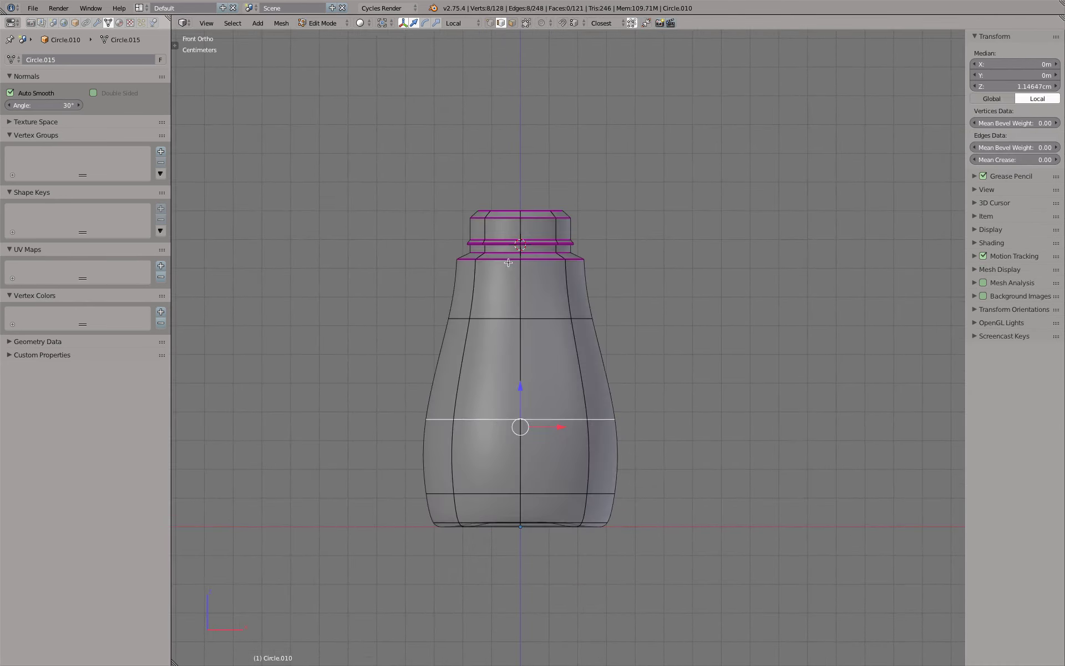
pyautogui.moveTo(421, 494)
pyautogui.mouseDown(button='middle')
pyautogui.moveTo(421, 339)
pyautogui.moveTo(476, 530)
pyautogui.mouseUp(button='middle')
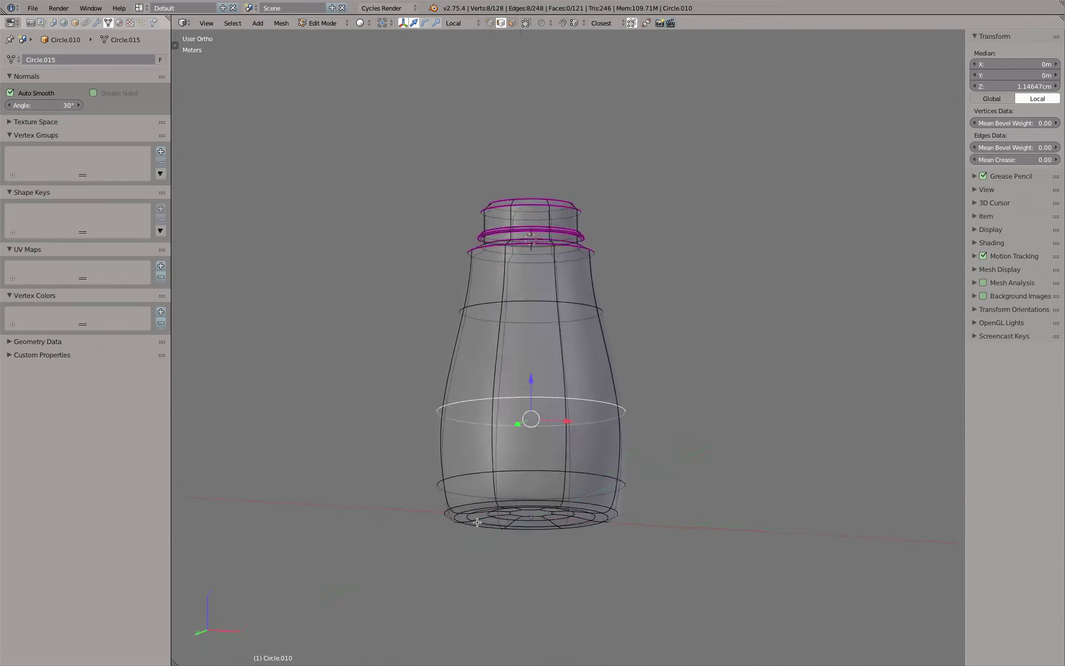
pyautogui.press('KP_1')
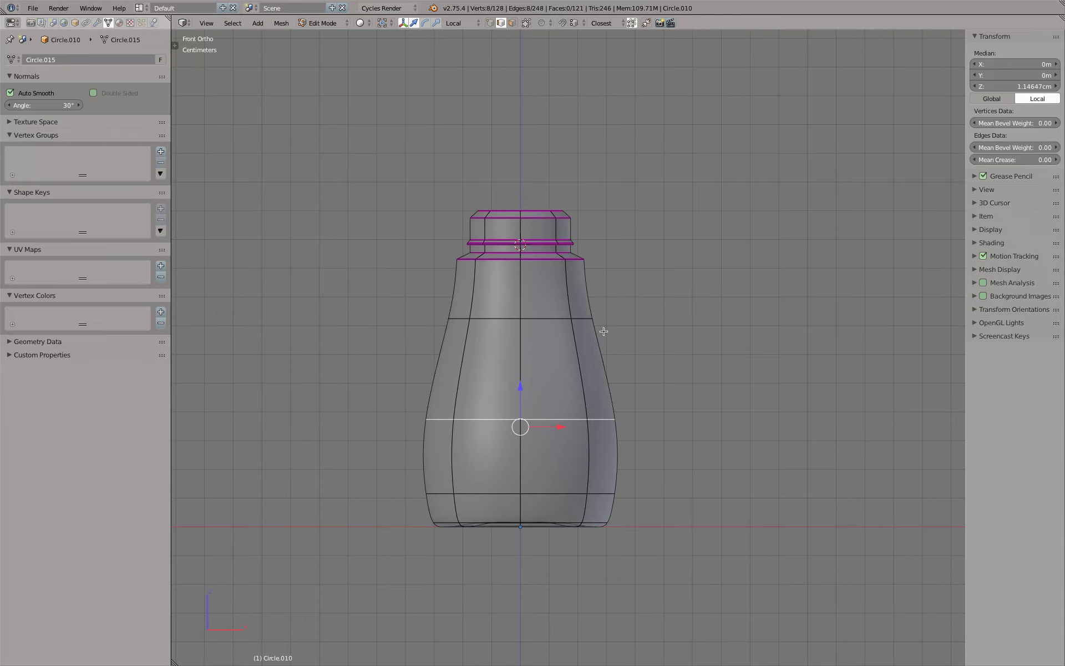